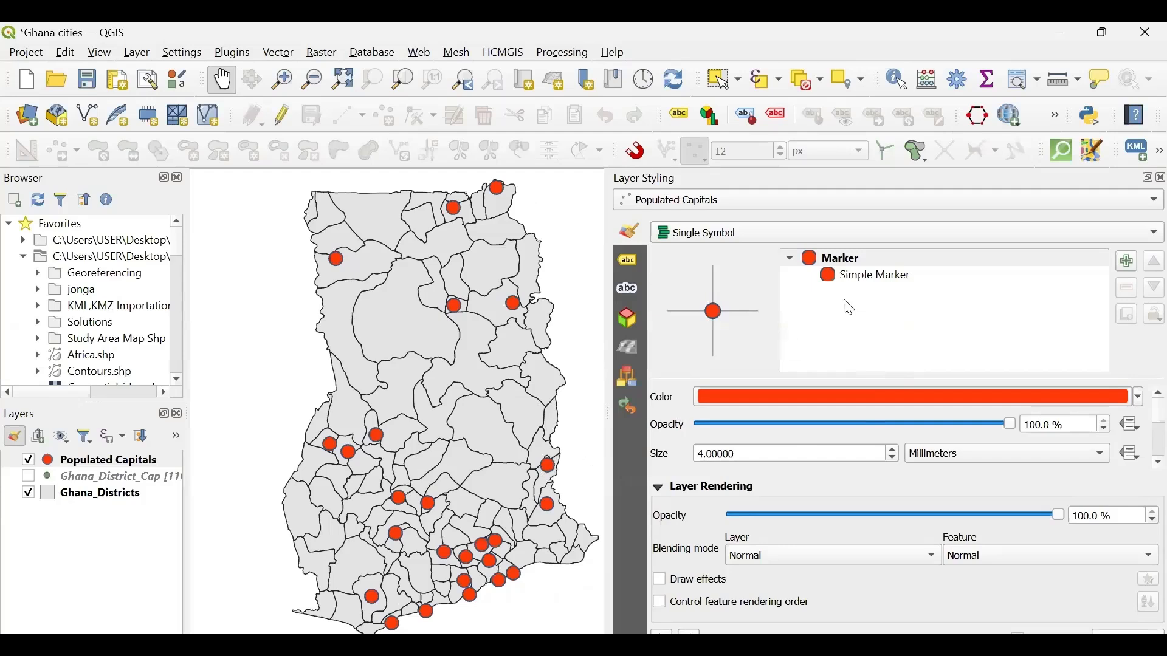
- Change the stroke color of the Populated Capitals layer's simple marker to white
click(877, 283)
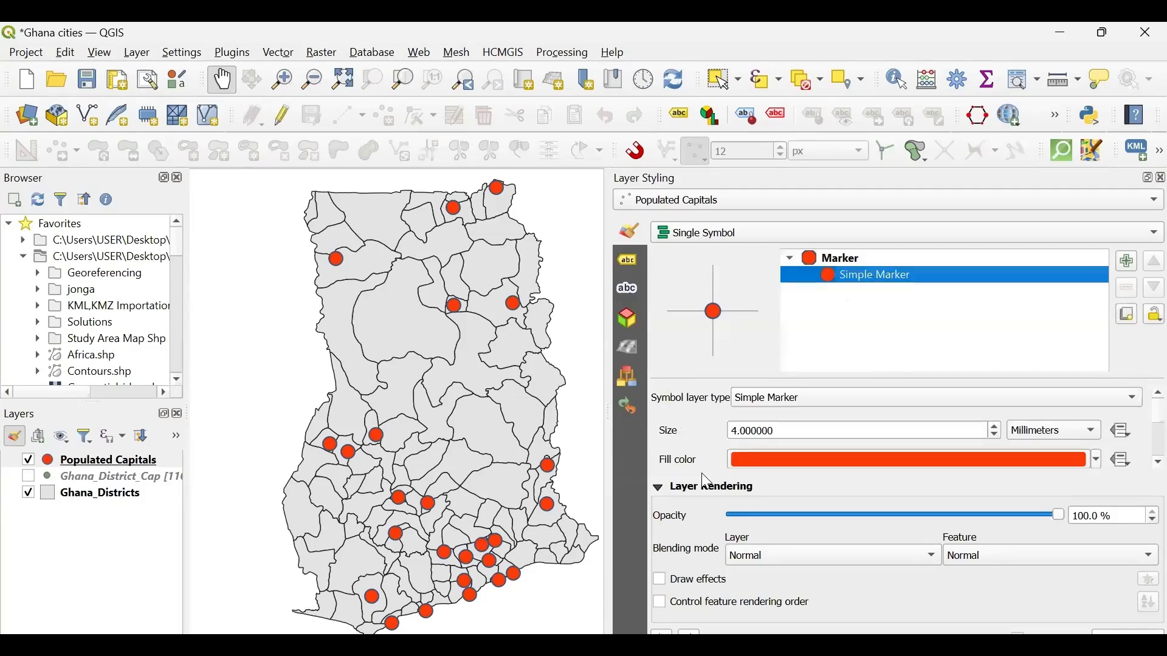
scroll(680, 446, down, 3)
scroll(681, 449, up, 1)
scroll(684, 453, up, 1)
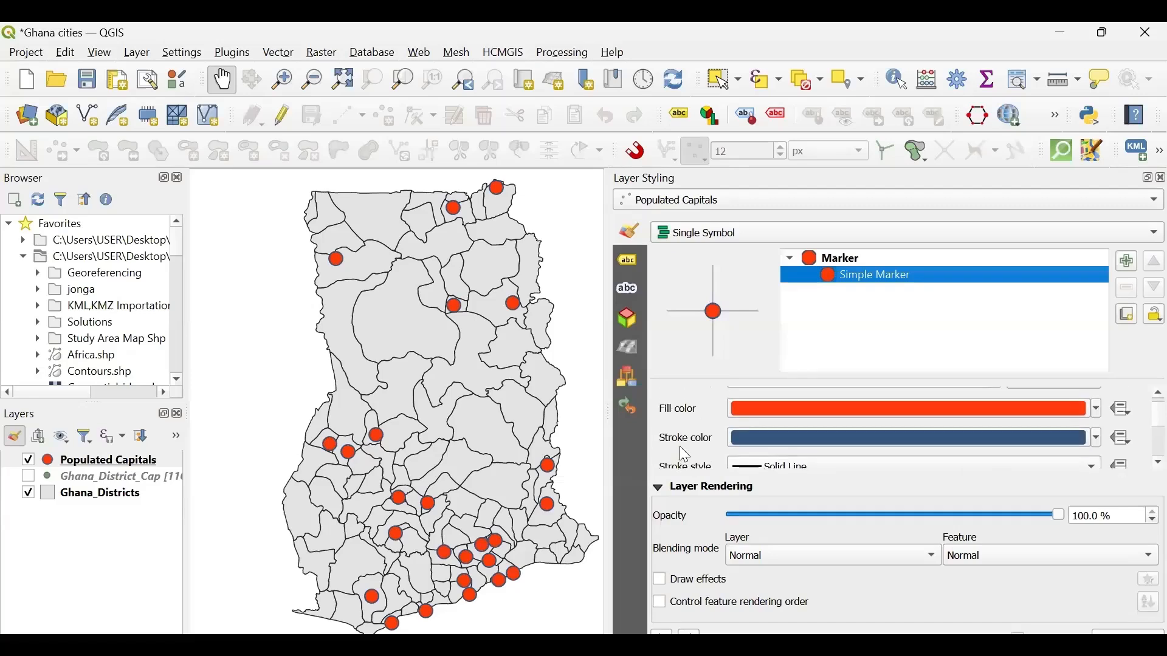
scroll(684, 453, up, 1)
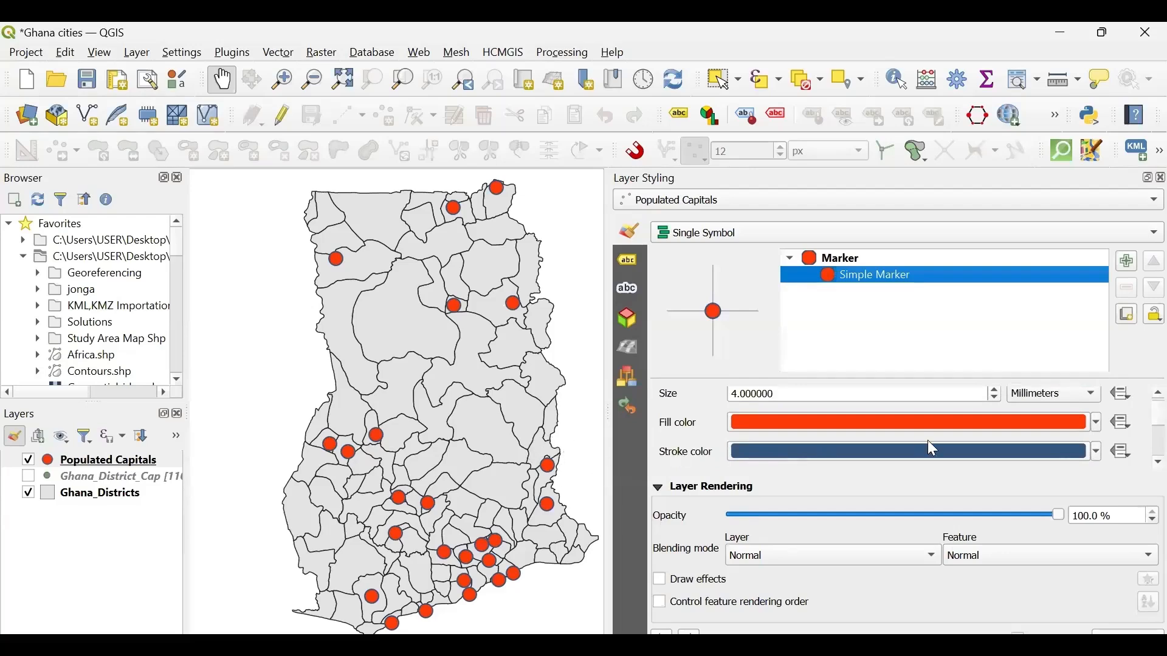
click(1098, 453)
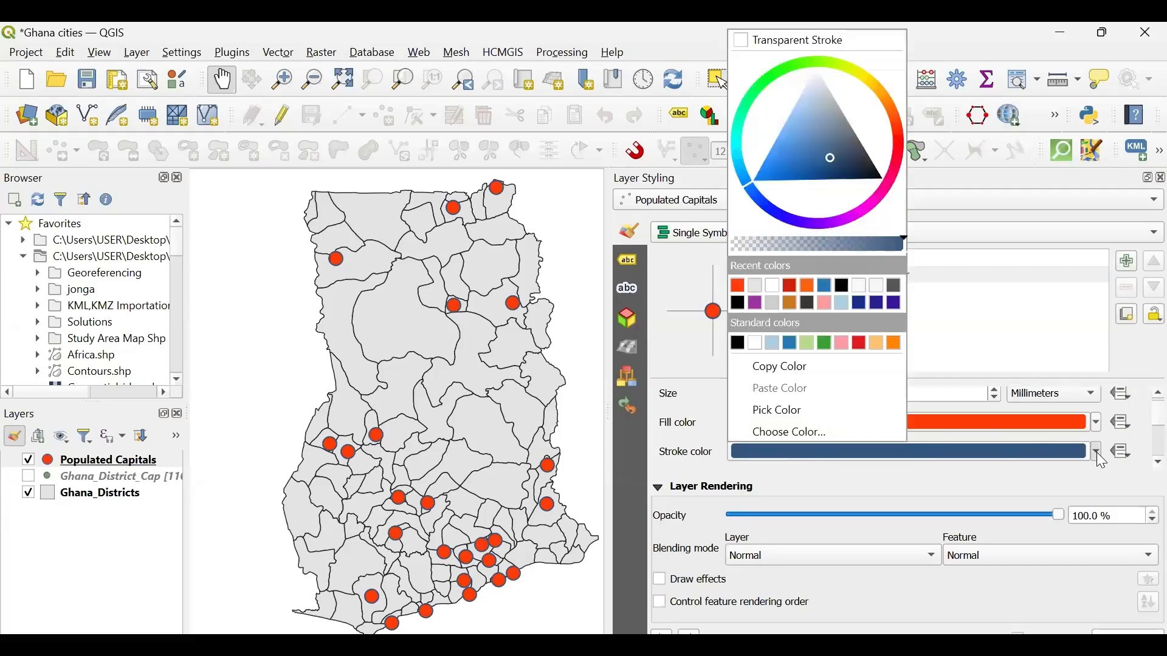
click(769, 282)
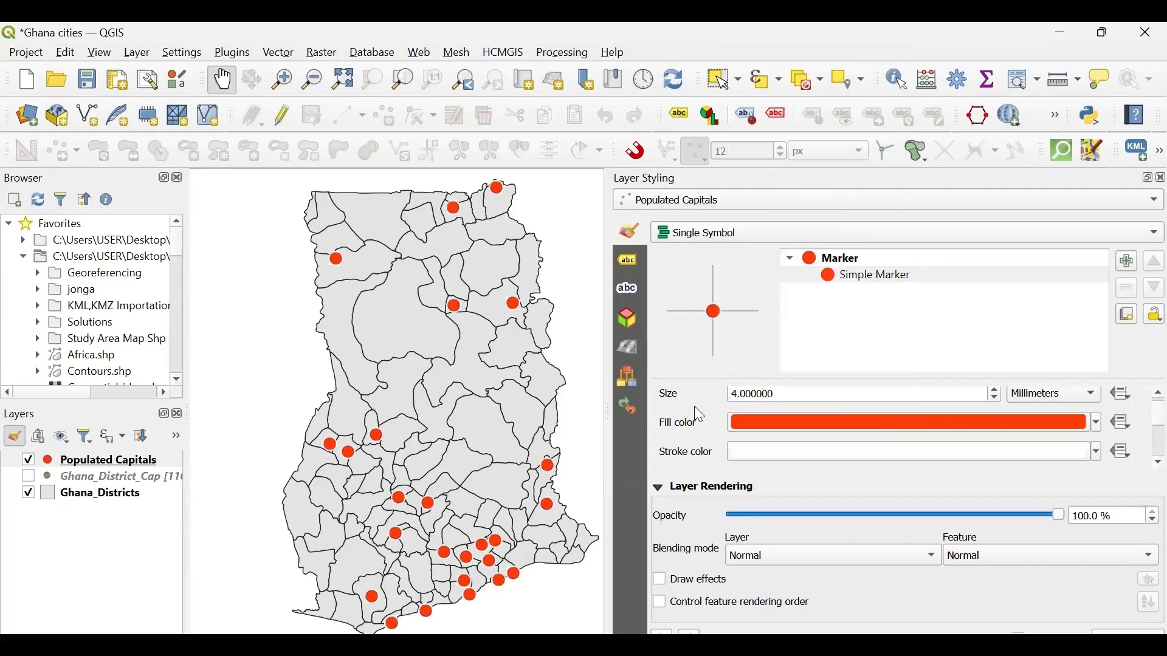
- Set the simple marker's size to 5 millimeters
drag(794, 393, 695, 395)
click(780, 395)
drag(782, 395, 704, 394)
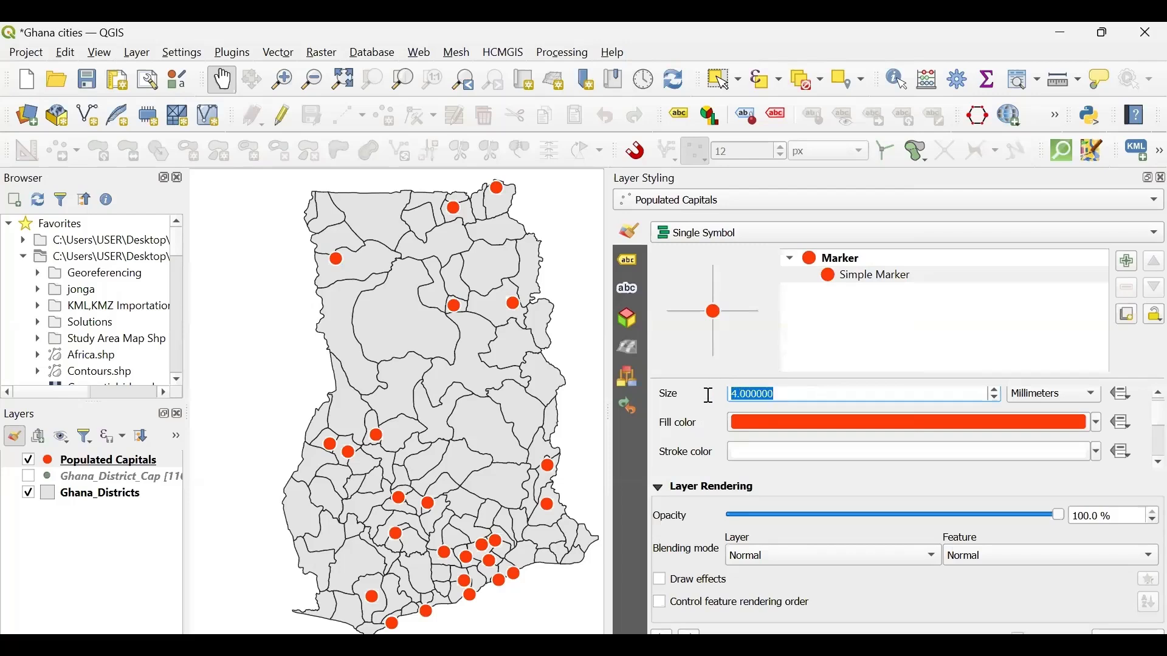
text(5)
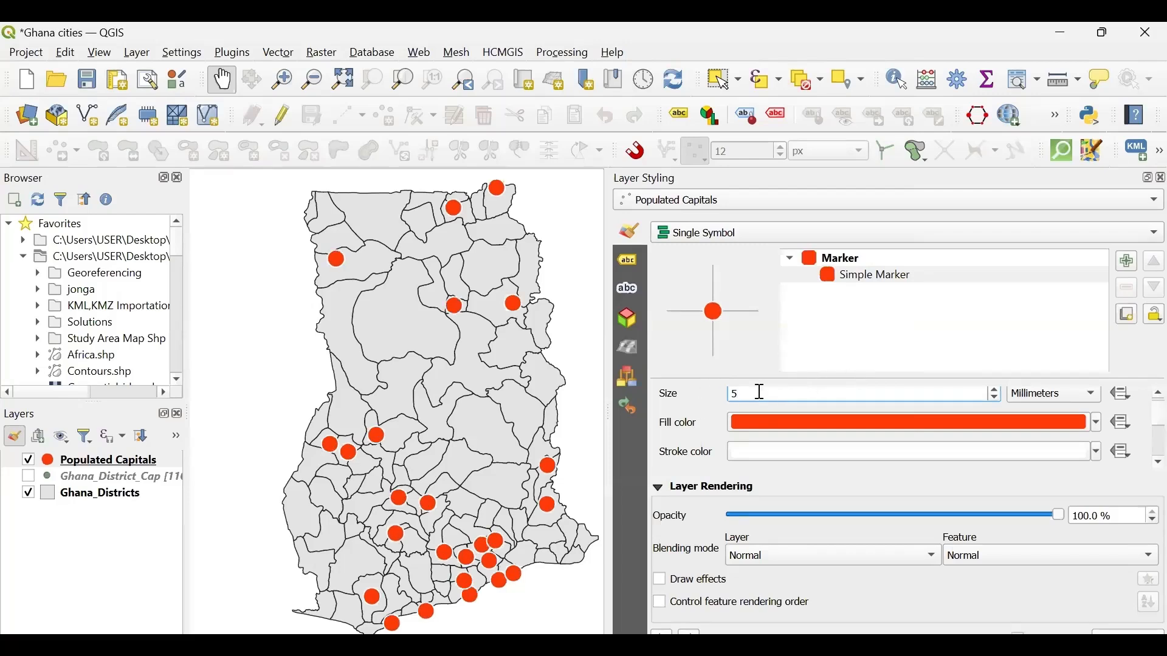
- Try a marker size of 8 millimeters and restore it to 5
drag(762, 392, 721, 395)
text(8)
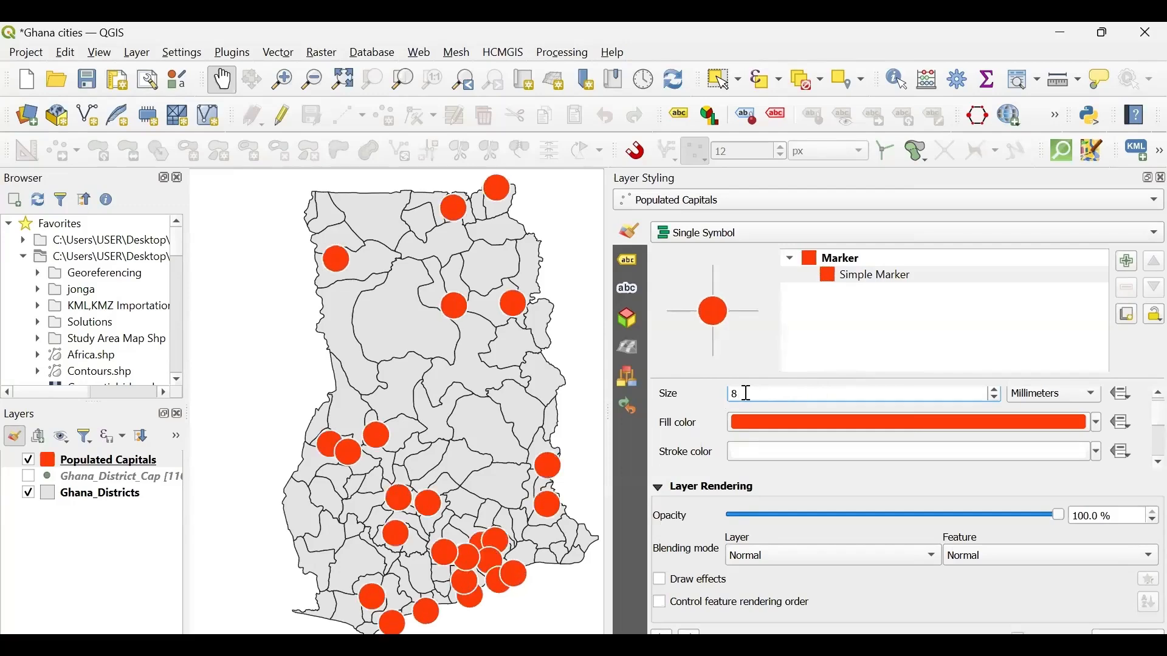
drag(739, 392, 714, 395)
text(5)
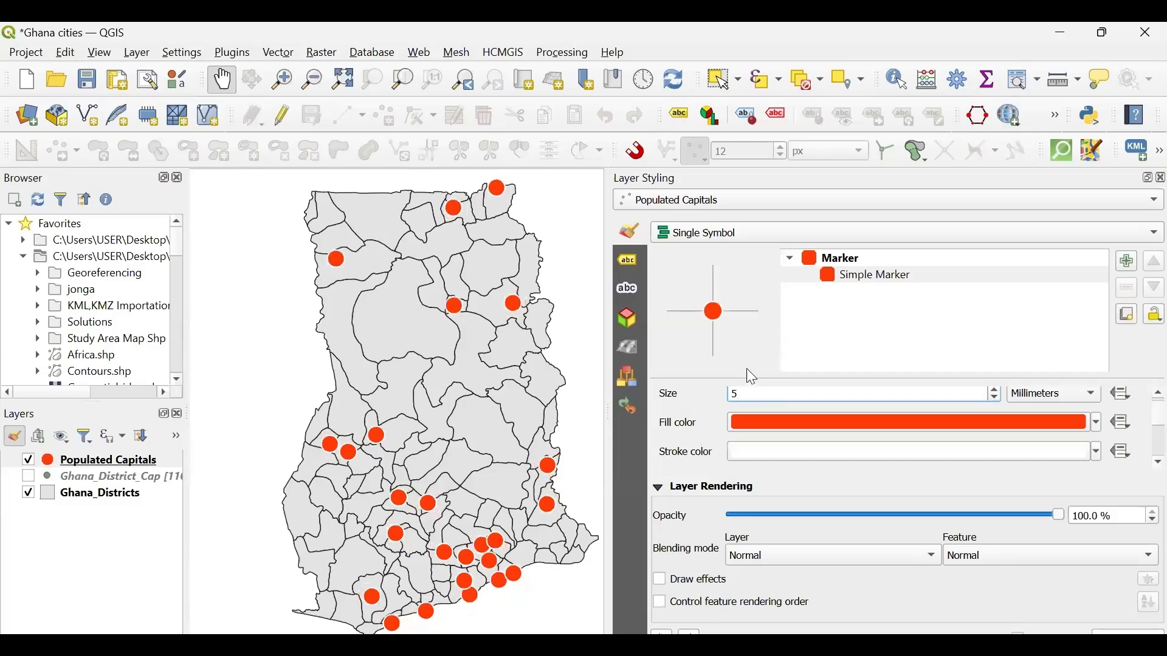
scroll(691, 427, up, 1)
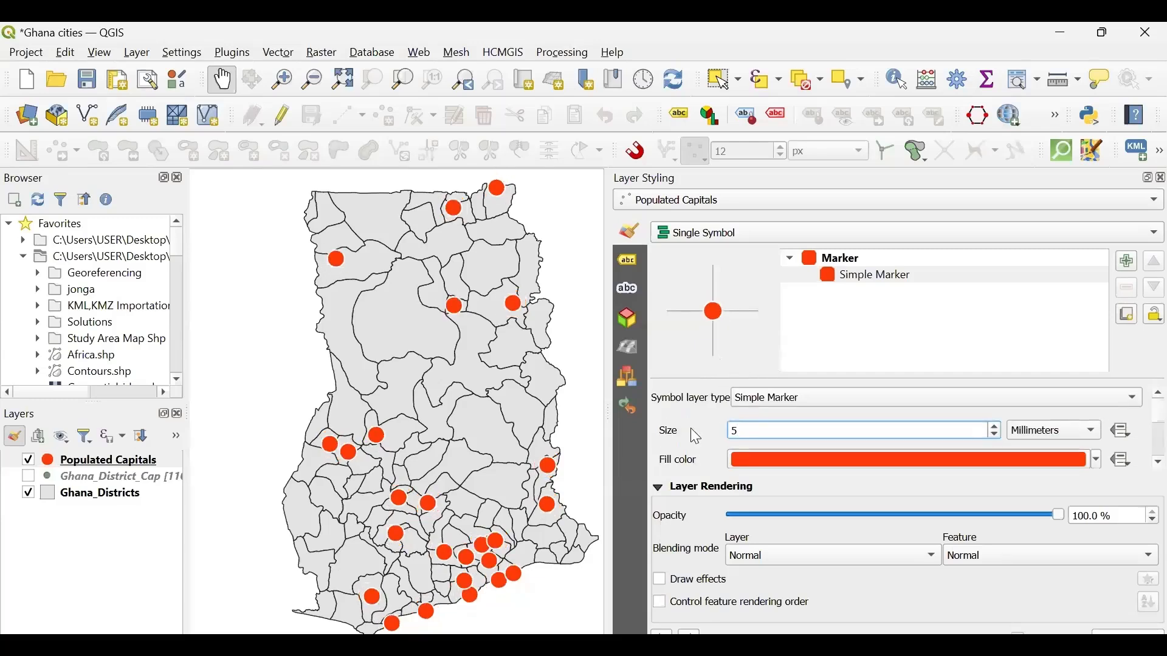
scroll(690, 428, down, 3)
scroll(690, 427, up, 1)
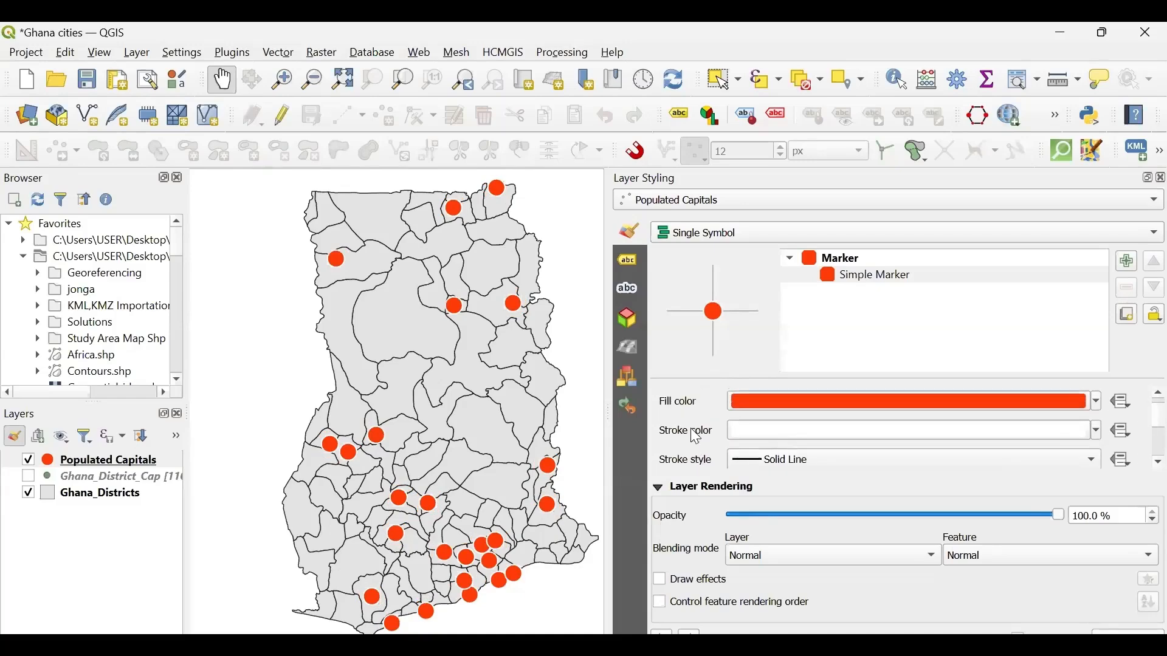
scroll(696, 437, up, 2)
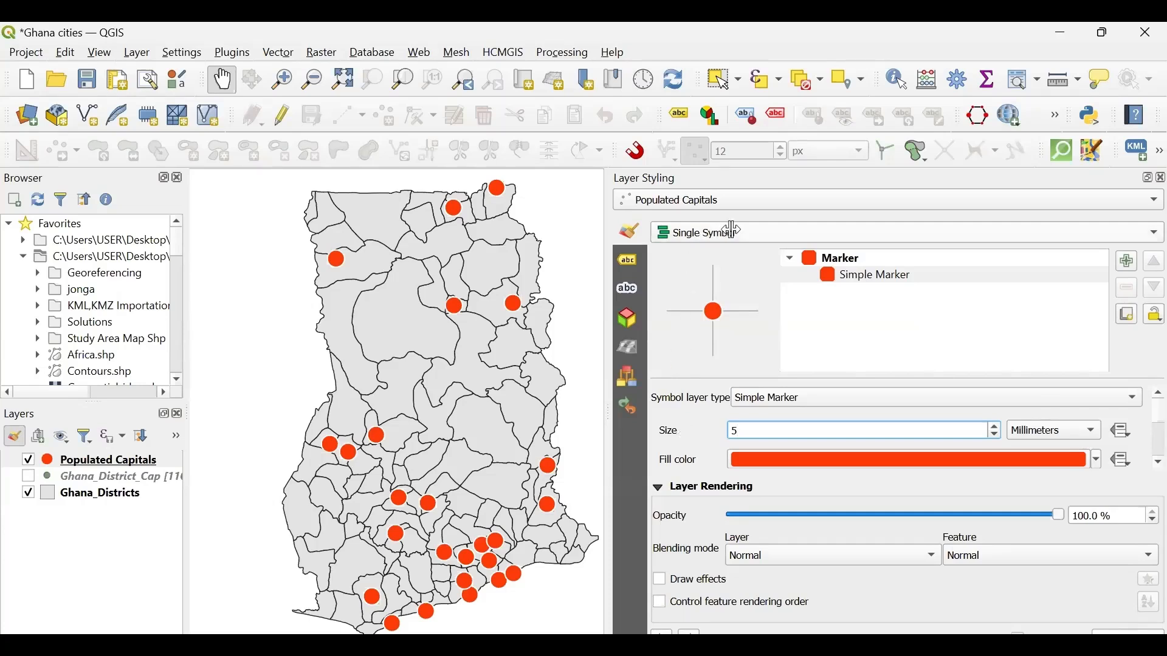
click(688, 295)
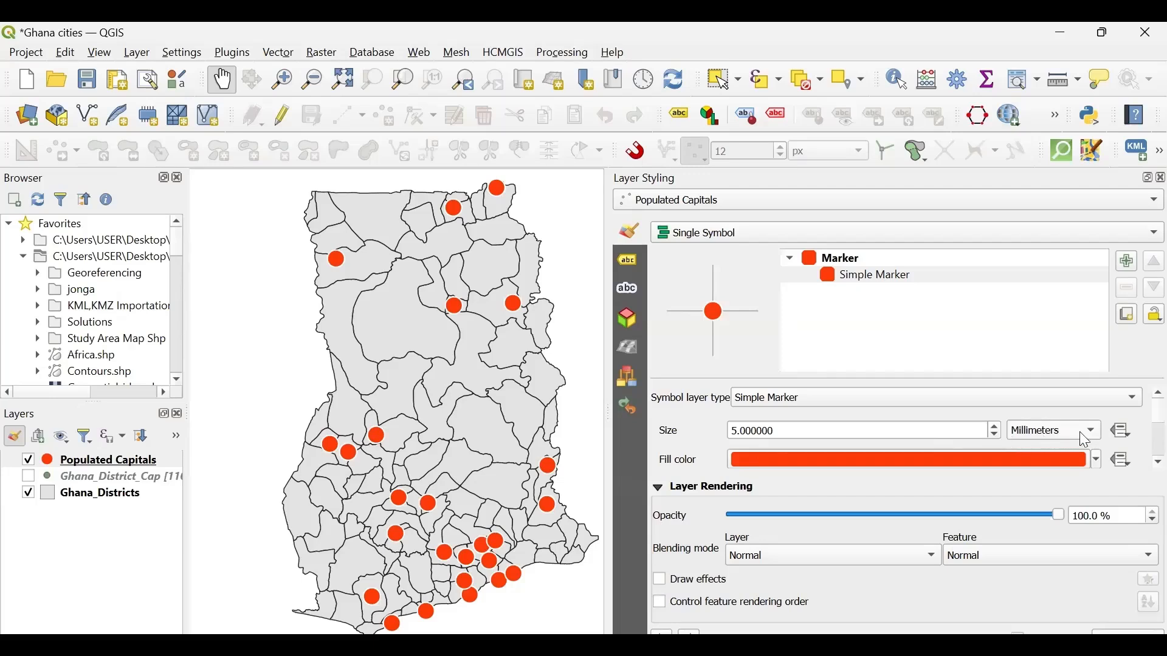
- Switch the marker size unit to inches, try a size of 0.1 and set it to 0.2
click(1094, 437)
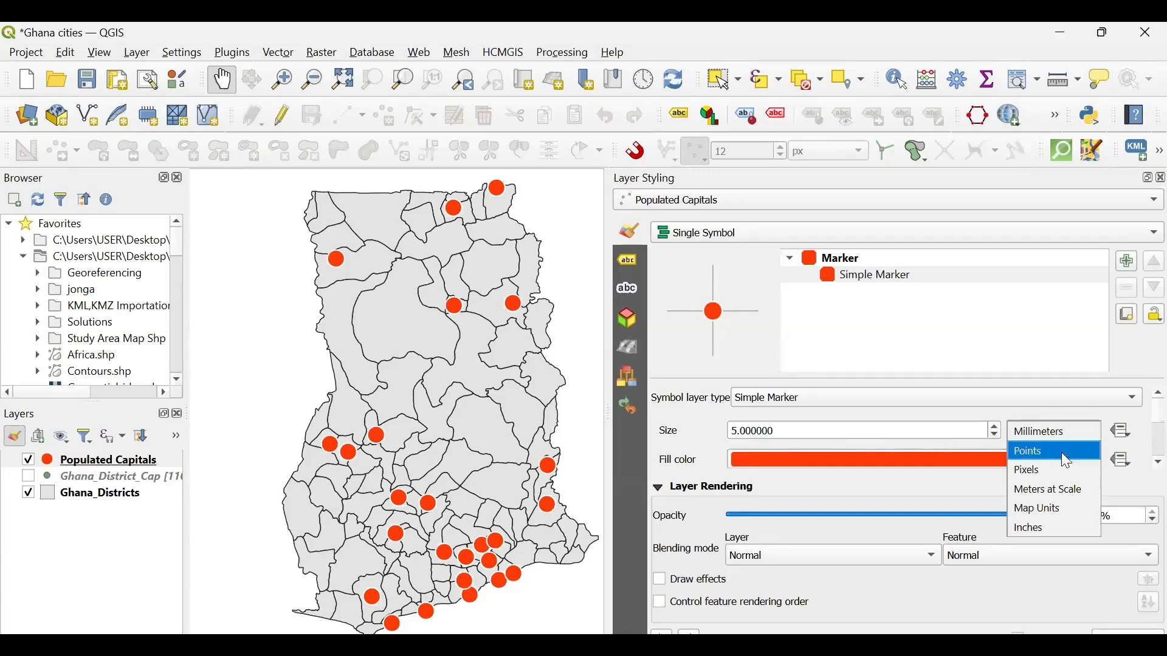
click(1037, 531)
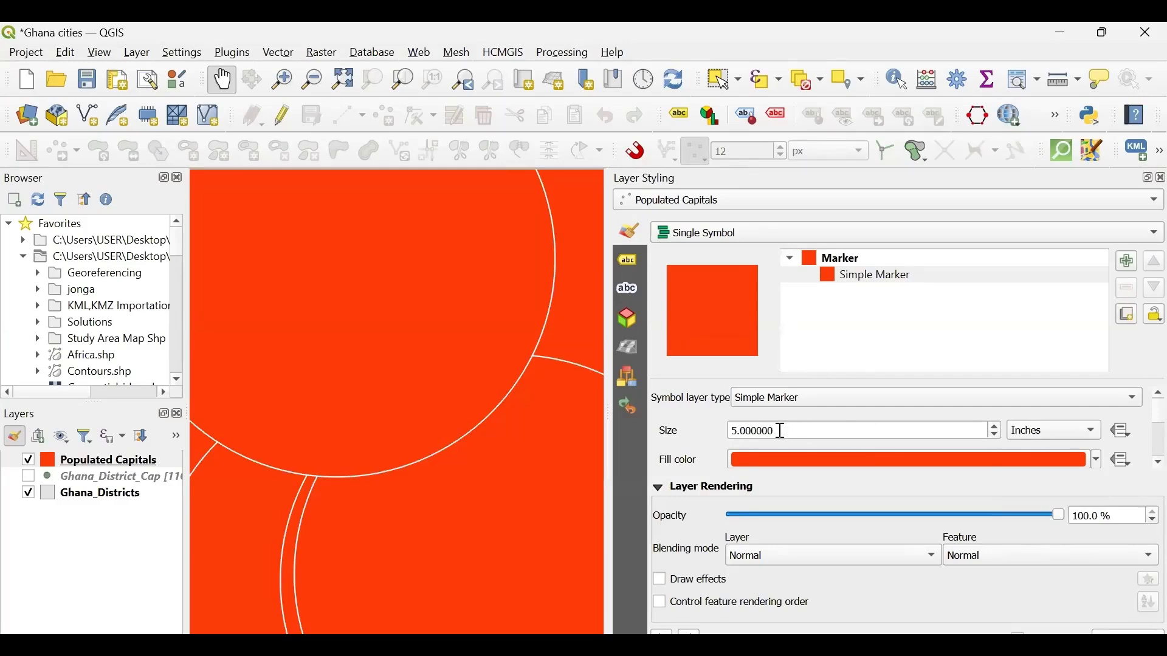
drag(783, 432, 715, 435)
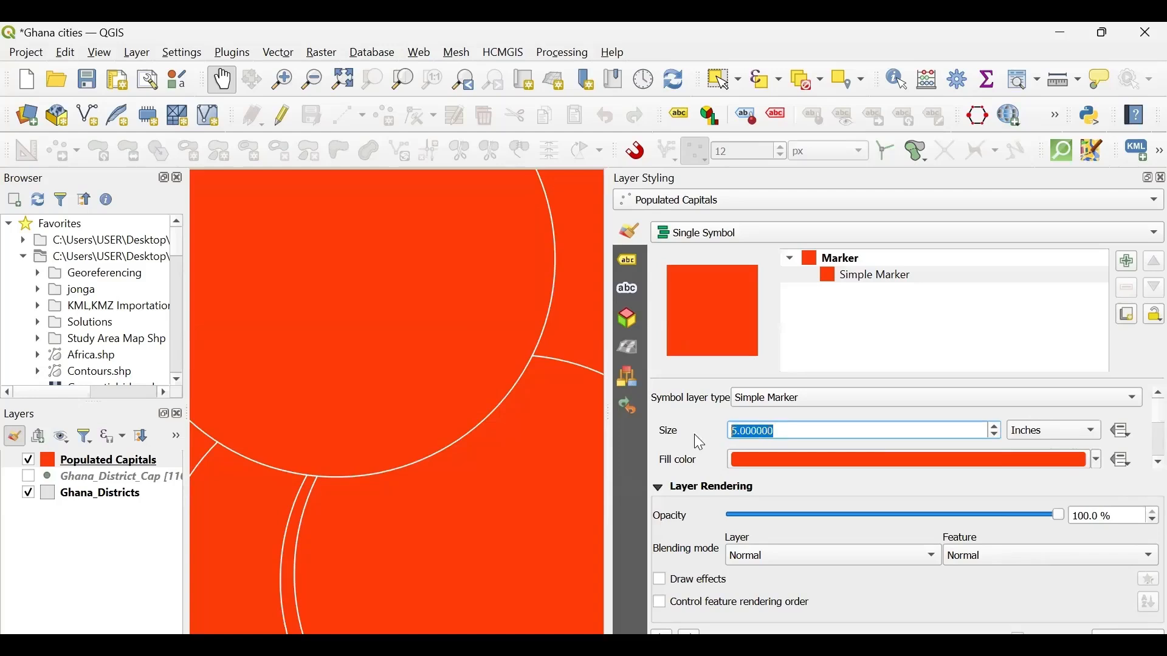
text(0,)
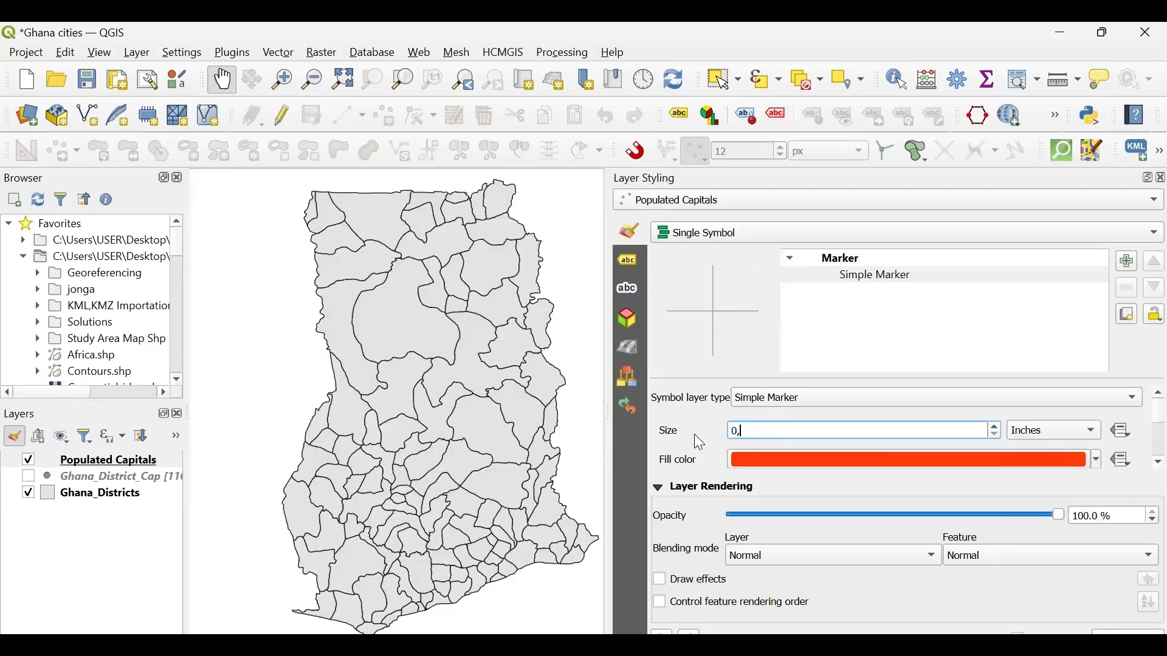
key(BackSpace)
text(.1)
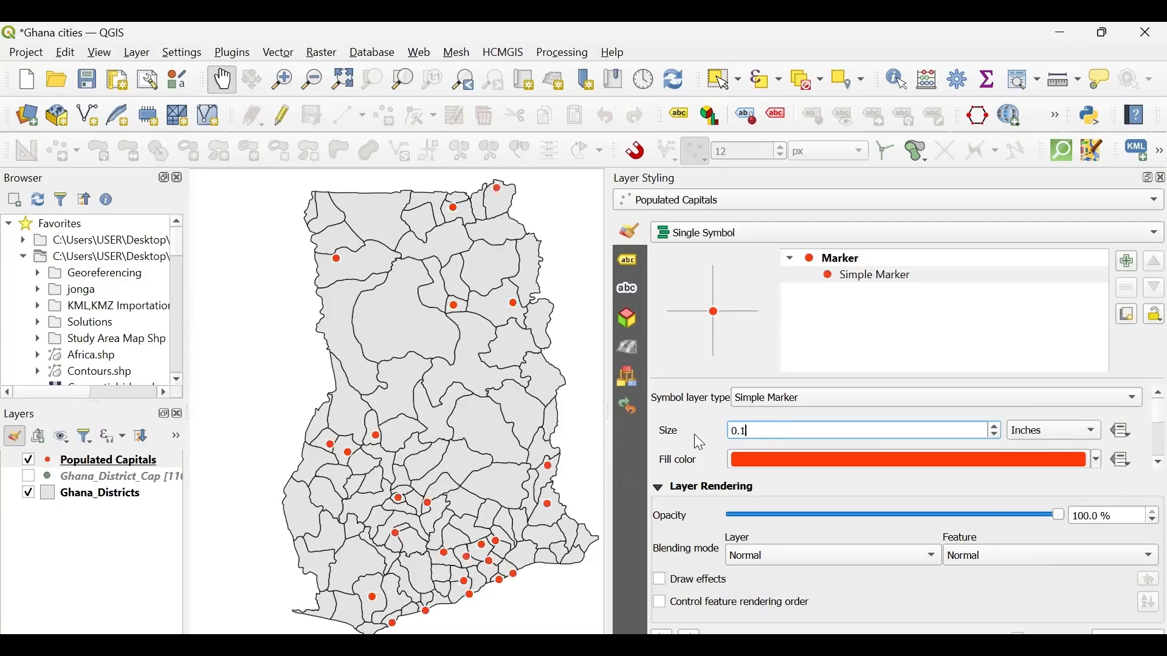
key(BackSpace)
text(2)
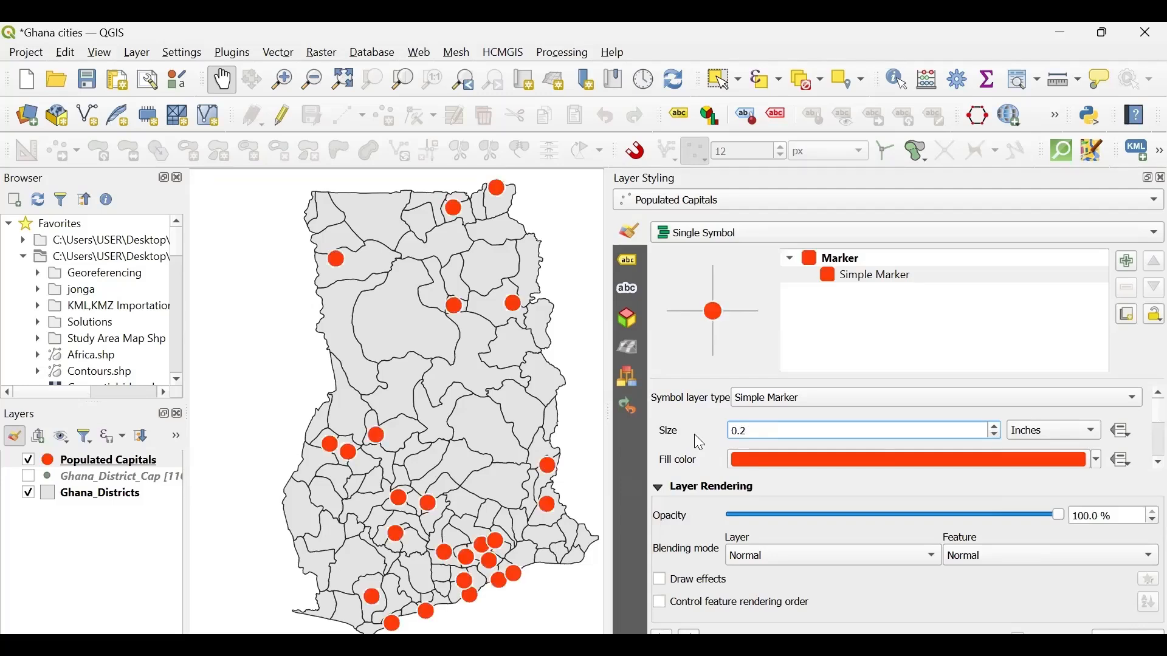
- Return the marker size unit to millimeters and set the size to 5
click(1066, 437)
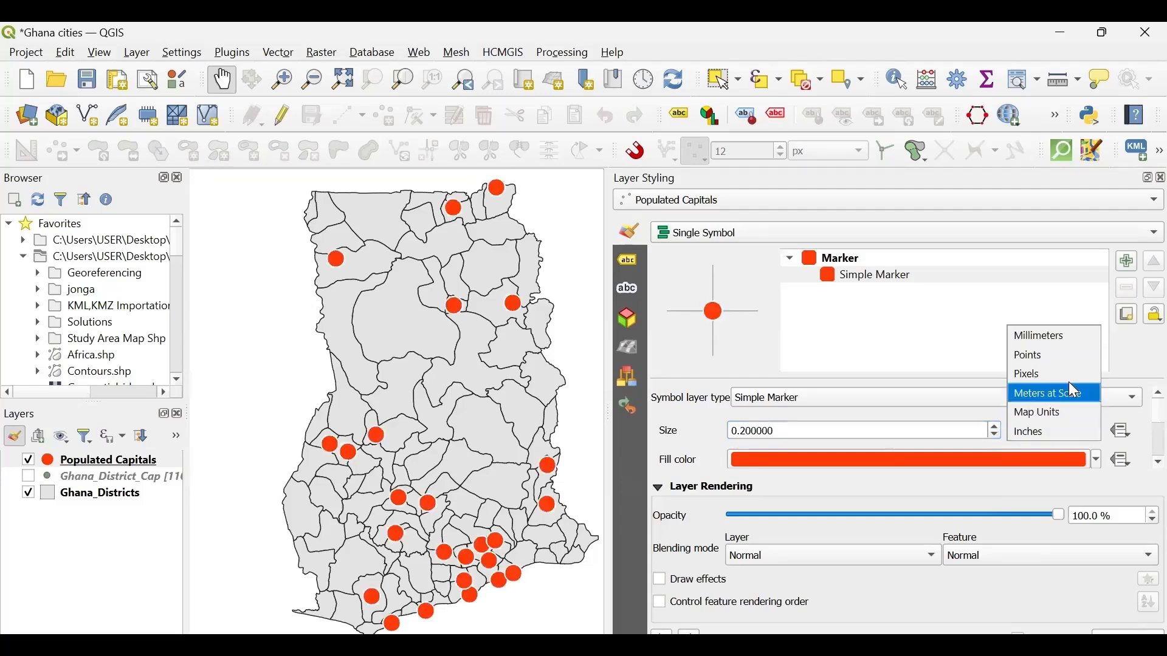
click(1054, 336)
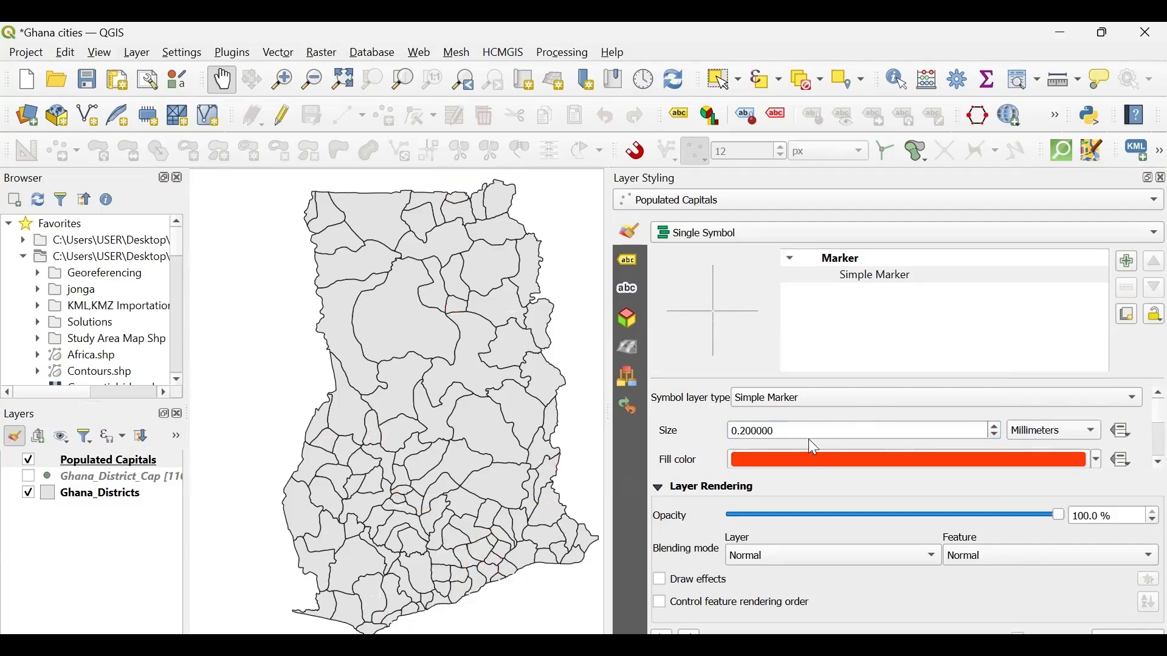
drag(799, 435, 648, 425)
text(5)
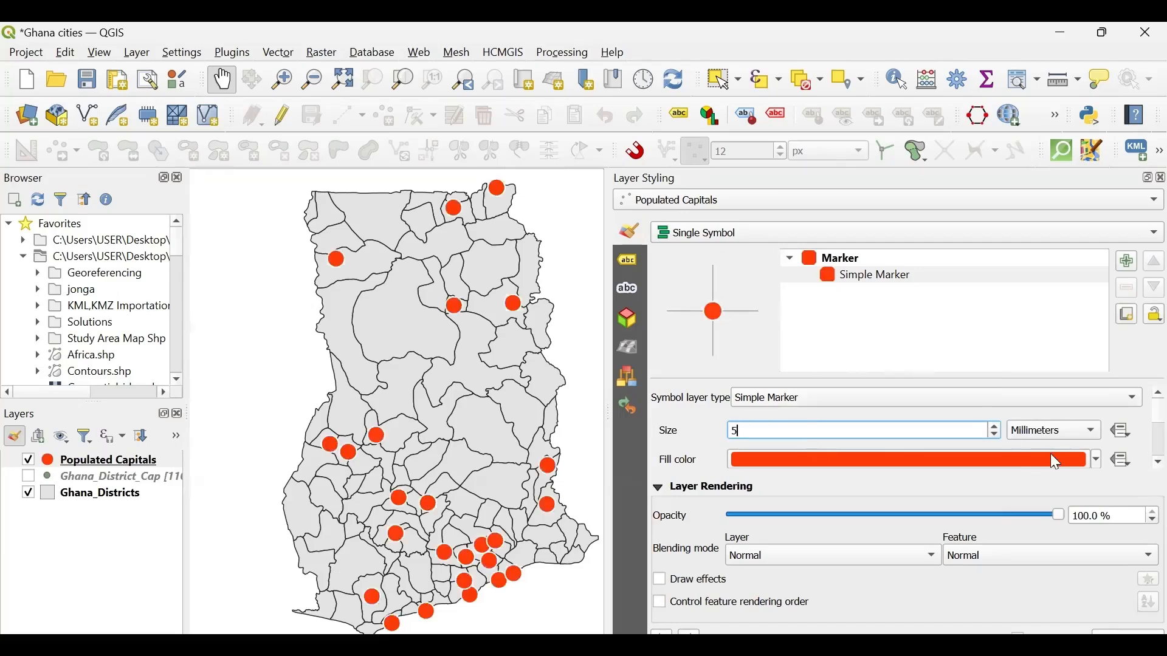
- Open the data-defined assistant for the marker size and choose POPCAP as its source field
click(1120, 431)
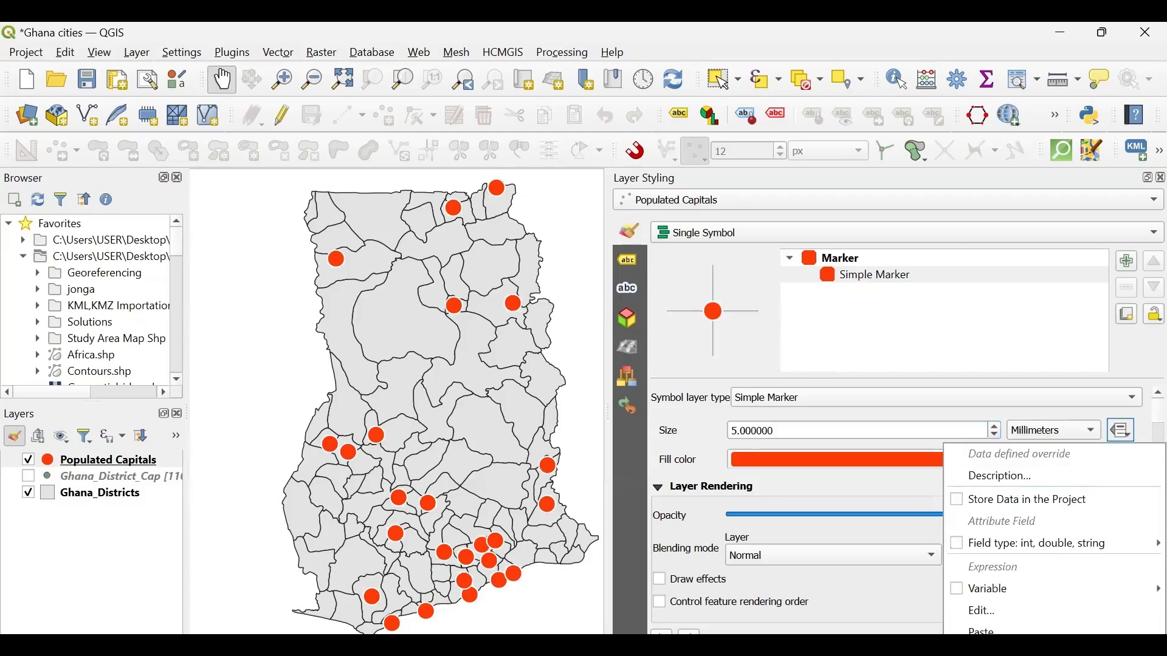
click(990, 653)
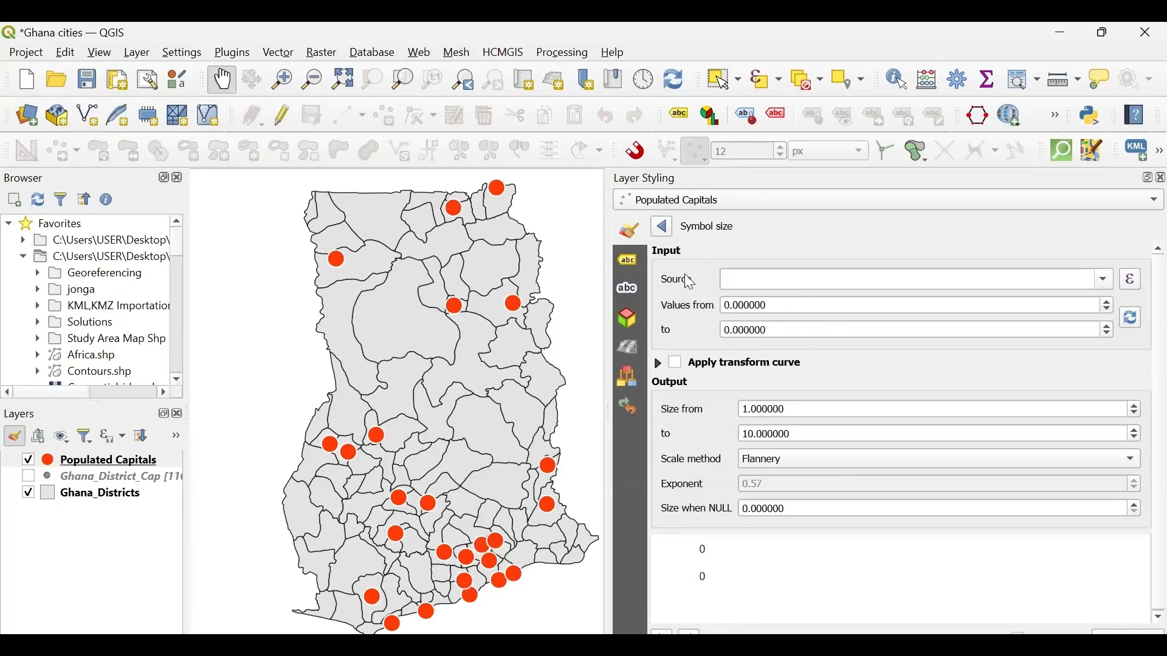
click(1108, 283)
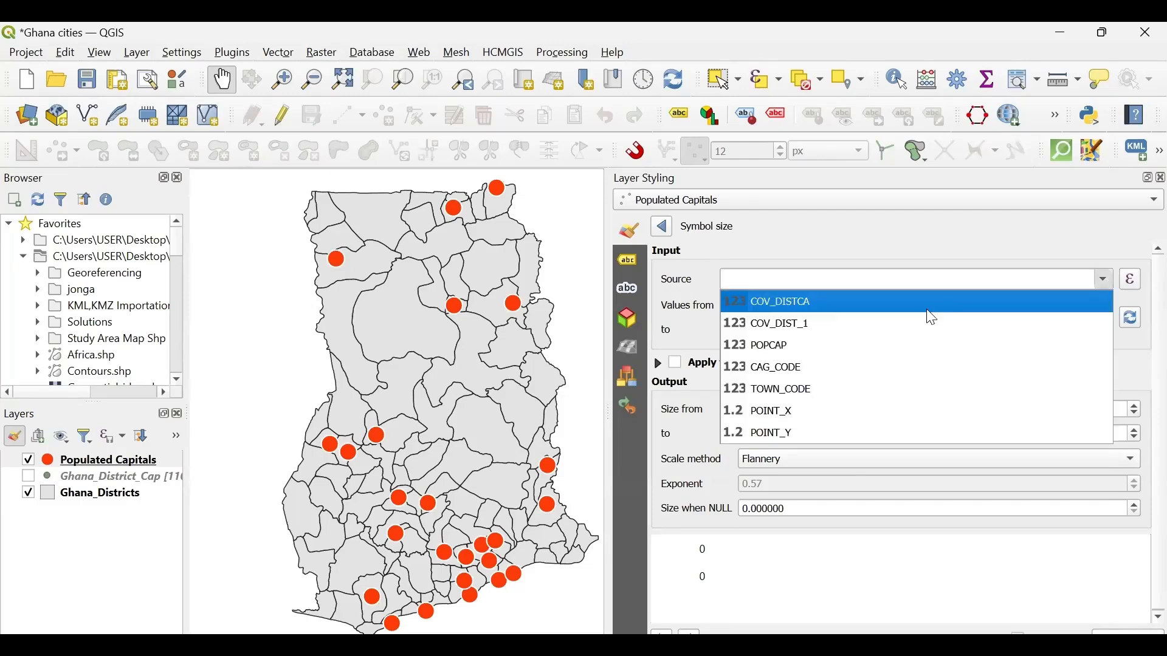
click(782, 347)
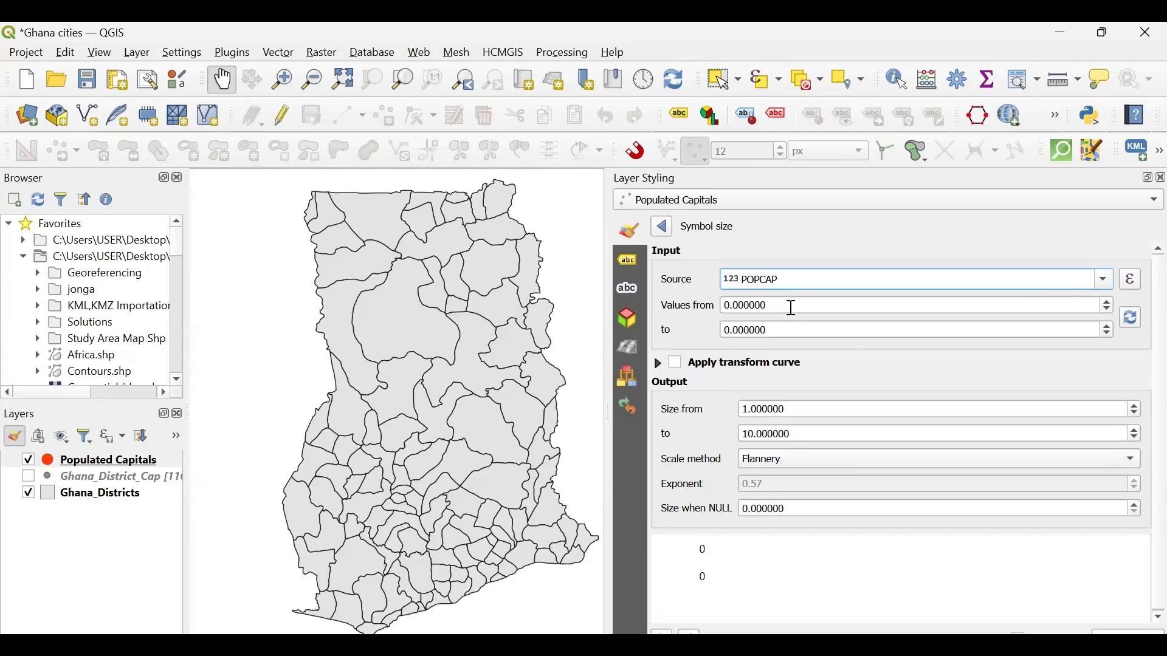
- Set the lower limit of the symbol size assistant's input values to 20000
drag(794, 309, 693, 307)
text(2)
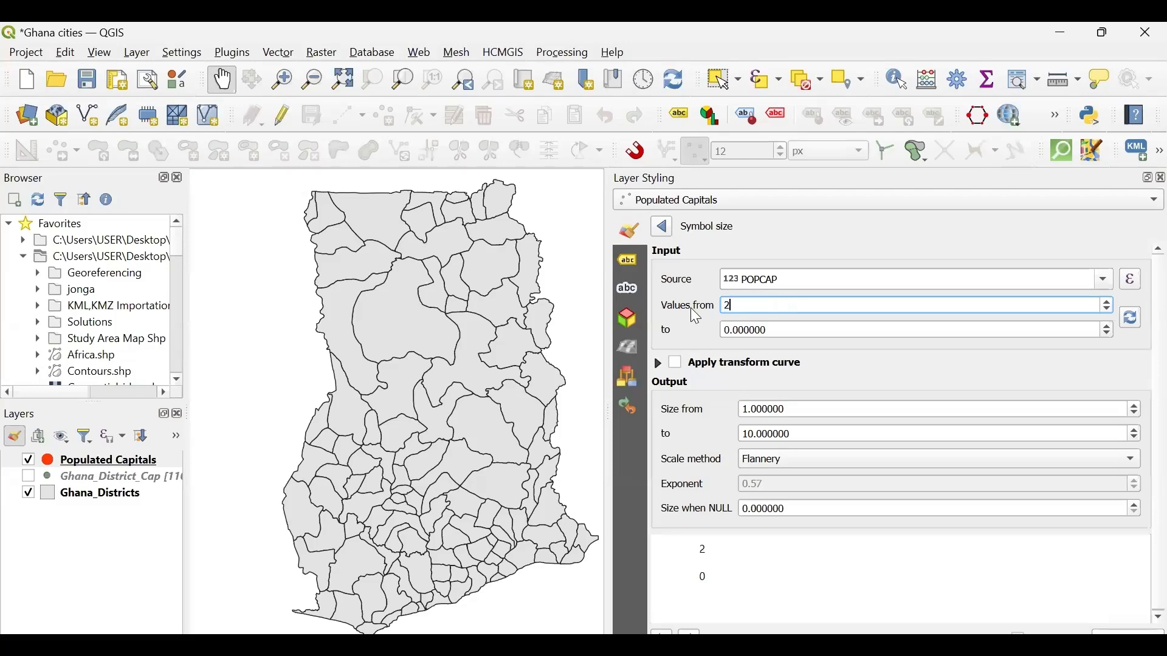
text(0000)
click(778, 330)
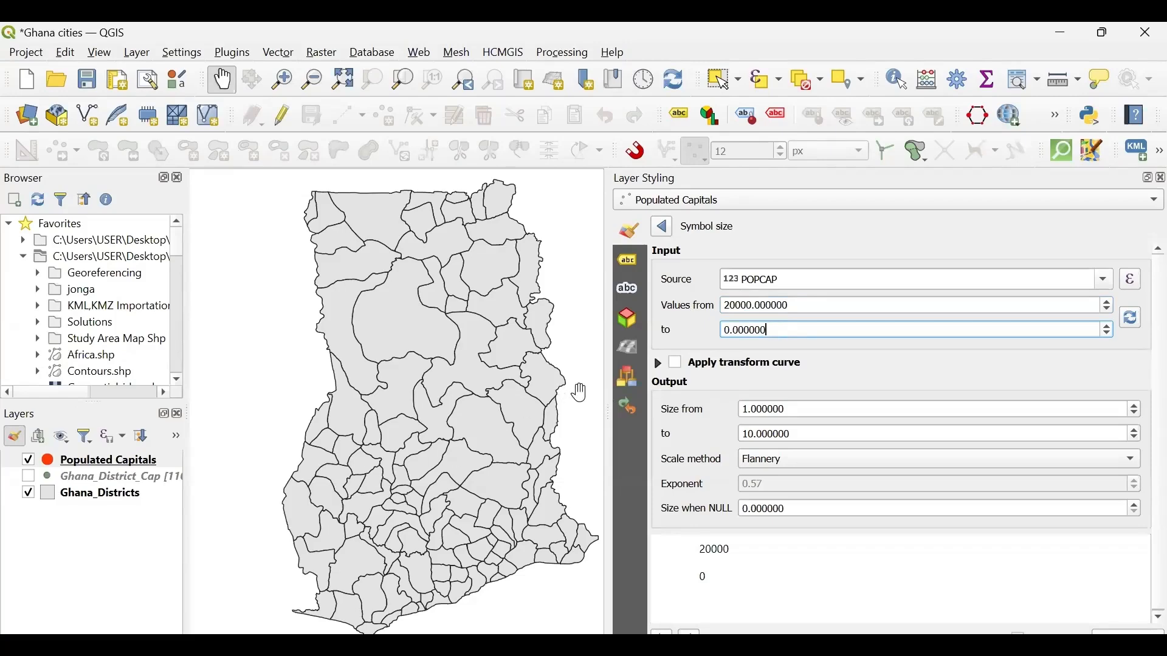
- Widen the map area and open the attribute table of the Populated Capitals layer
drag(609, 389, 761, 401)
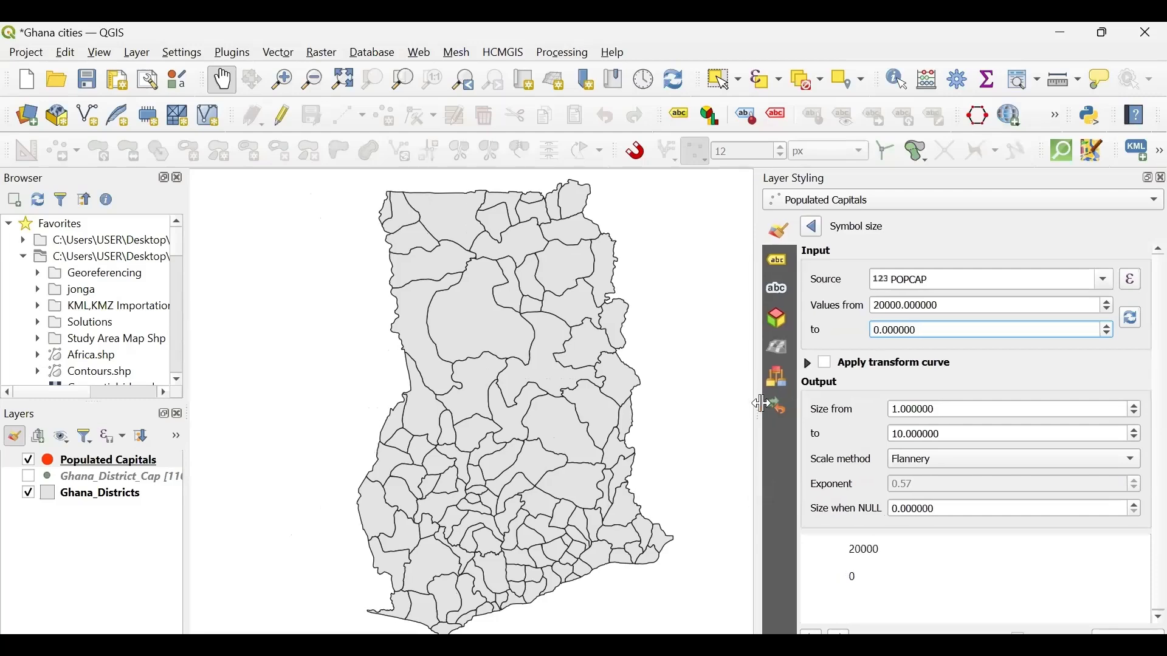
click(110, 463)
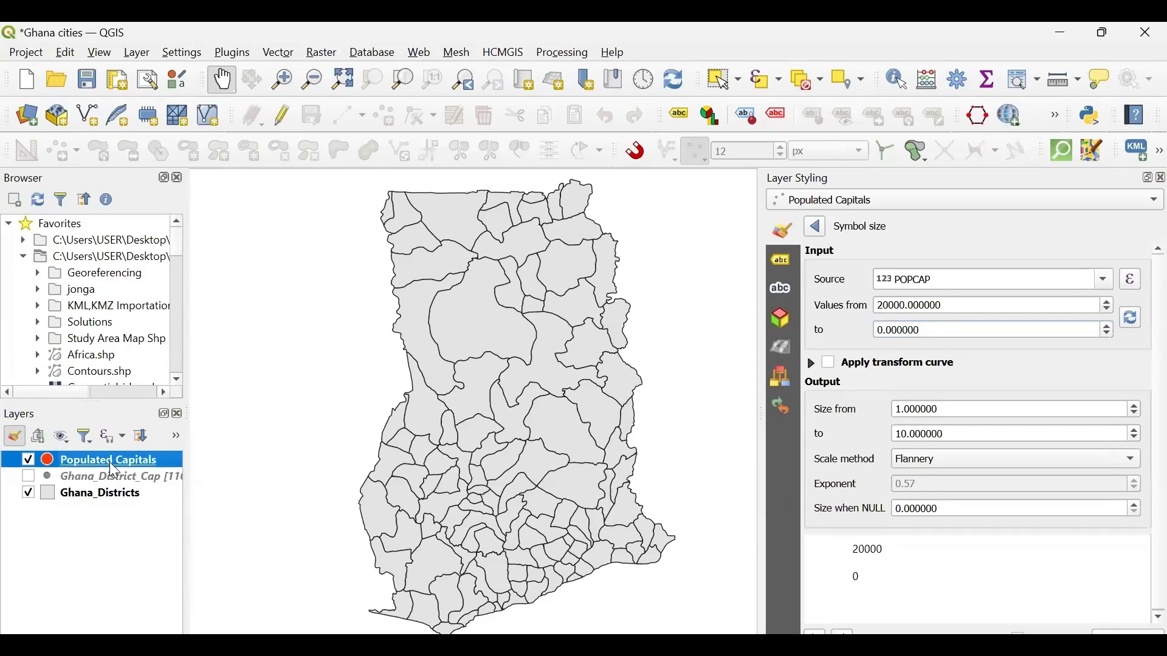
right_click(114, 470)
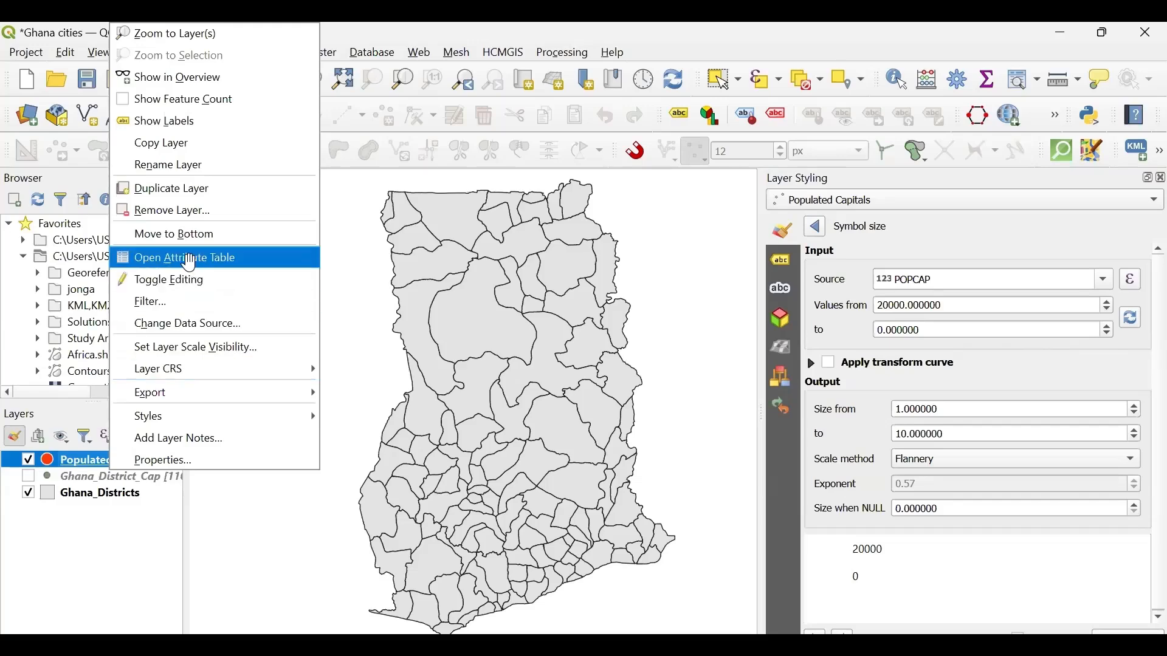
click(193, 270)
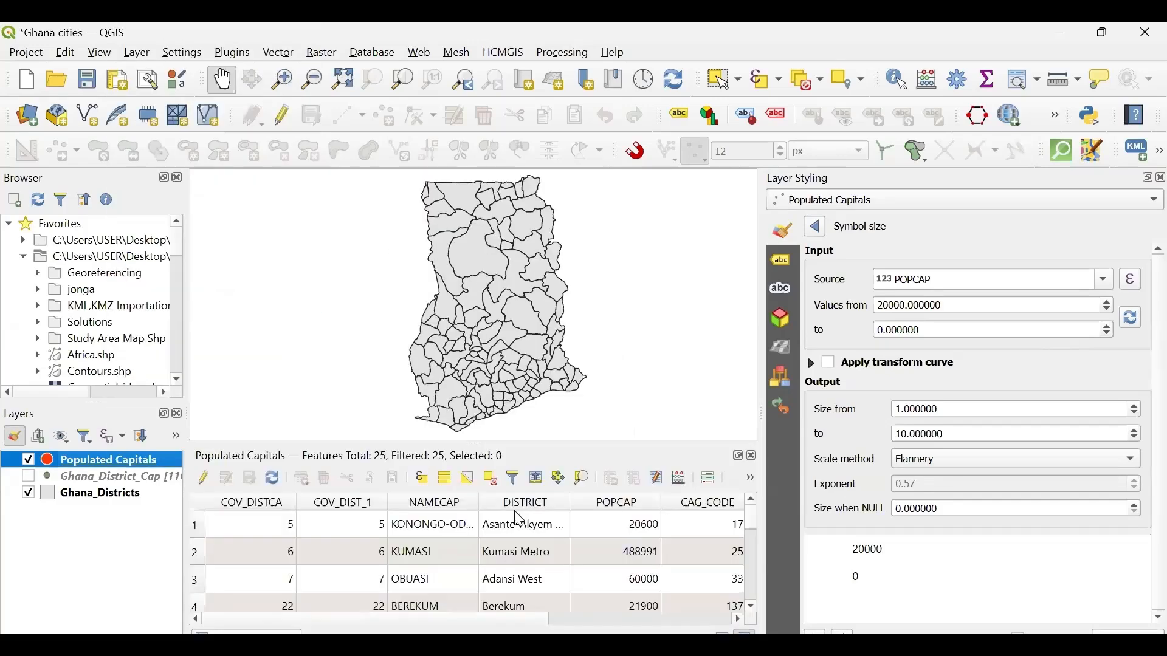
- Sort the attribute table by POPCAP in ascending order and examine the smallest and largest population values
scroll(468, 508, right, 5)
scroll(343, 512, left, 5)
scroll(509, 512, down, 7)
scroll(509, 512, up, 7)
scroll(509, 512, down, 7)
scroll(509, 512, up, 7)
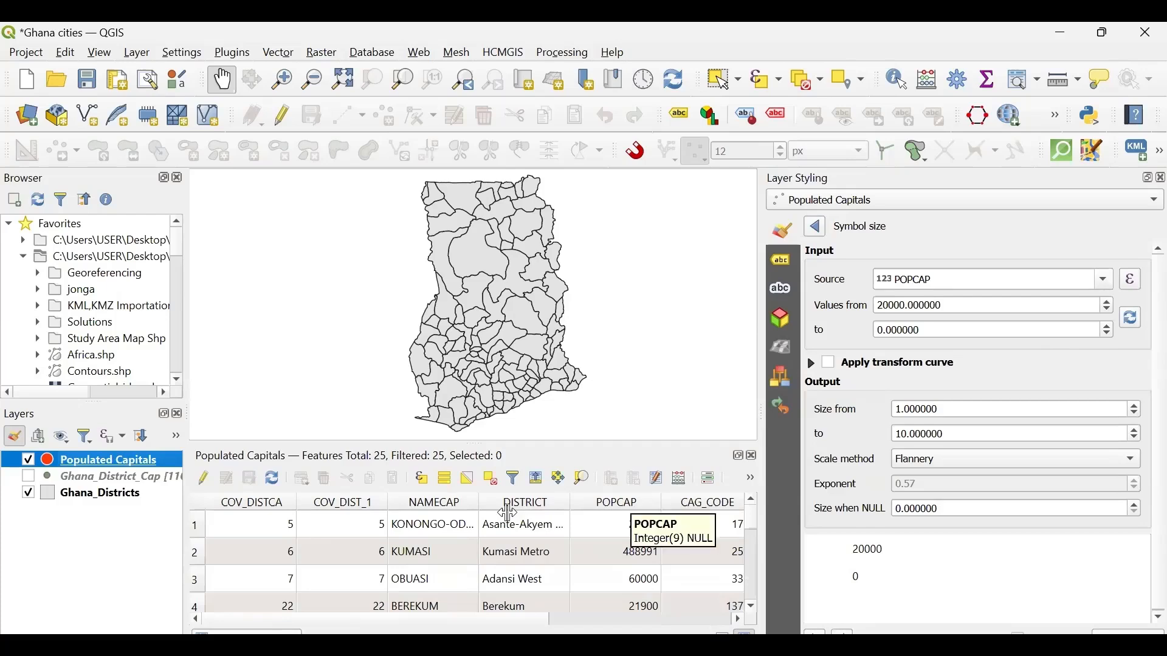
click(623, 503)
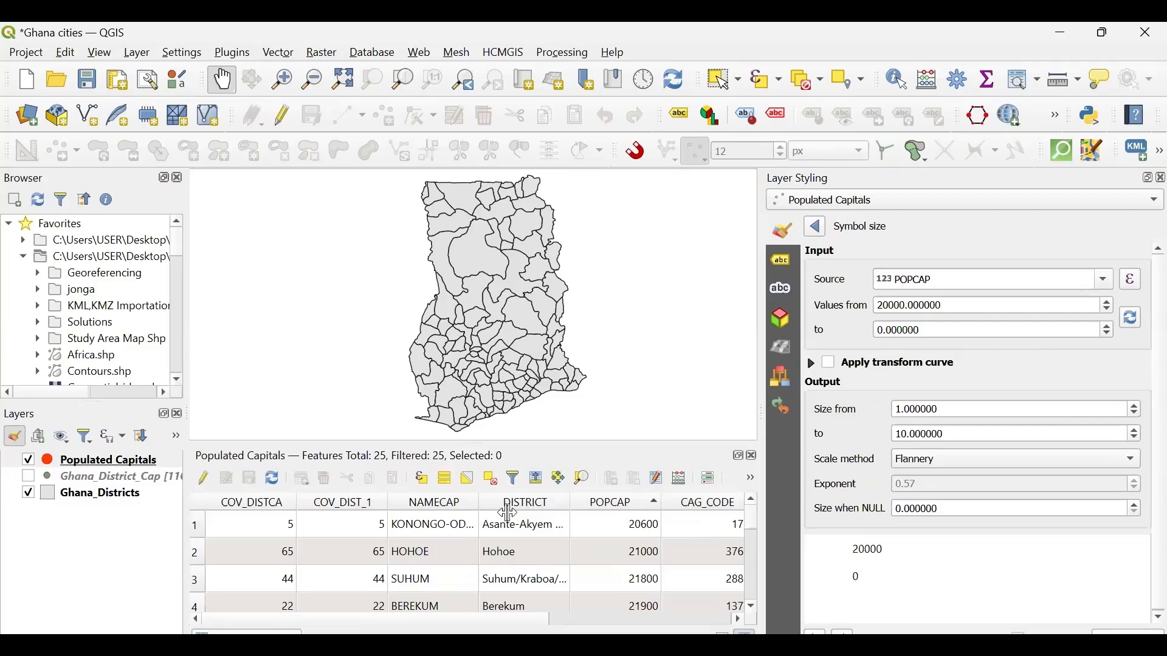
scroll(509, 513, down, 7)
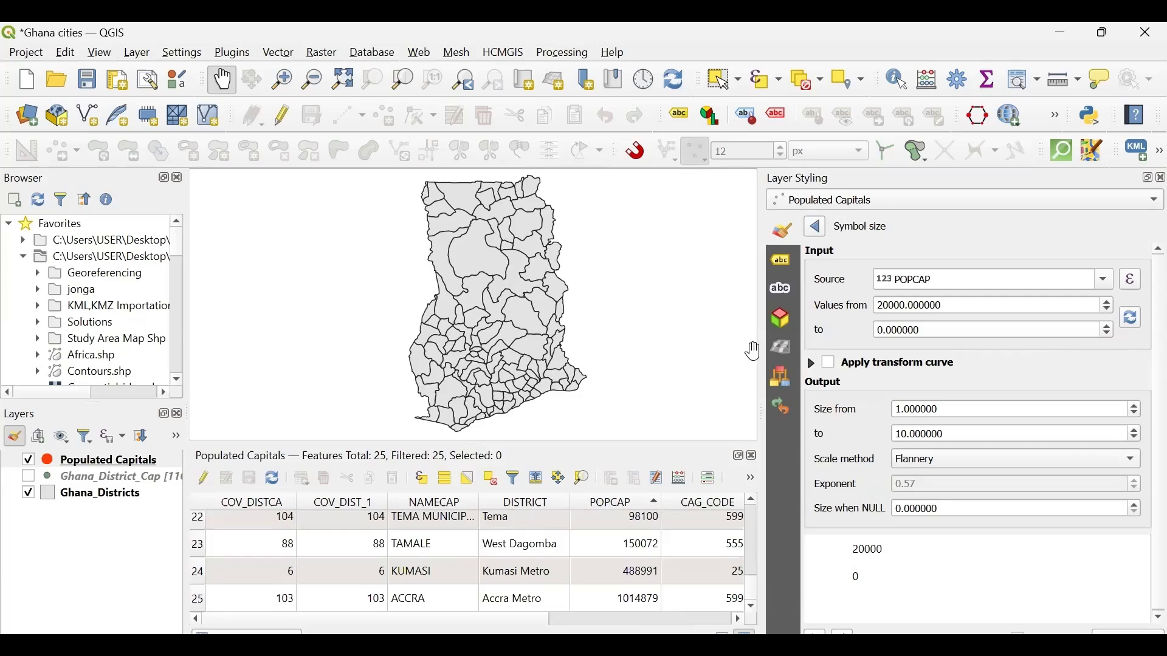
- Widen the styling area and set the upper limit of the size assistant's input values to 1000000
drag(759, 351, 550, 337)
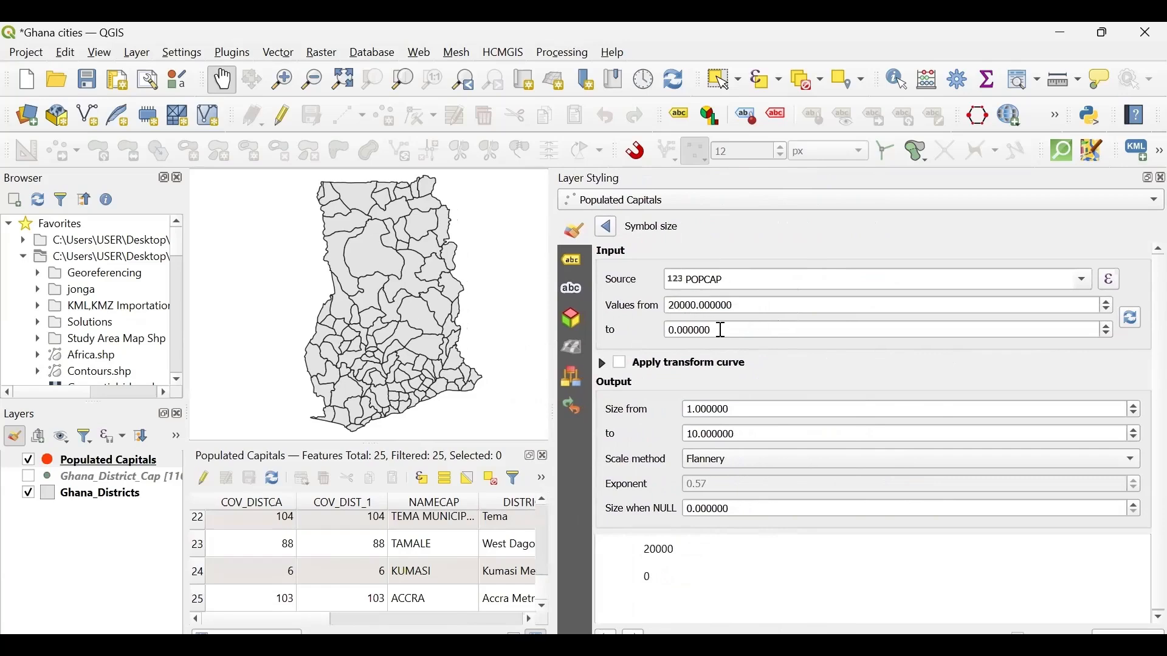
drag(719, 328, 625, 331)
text(10)
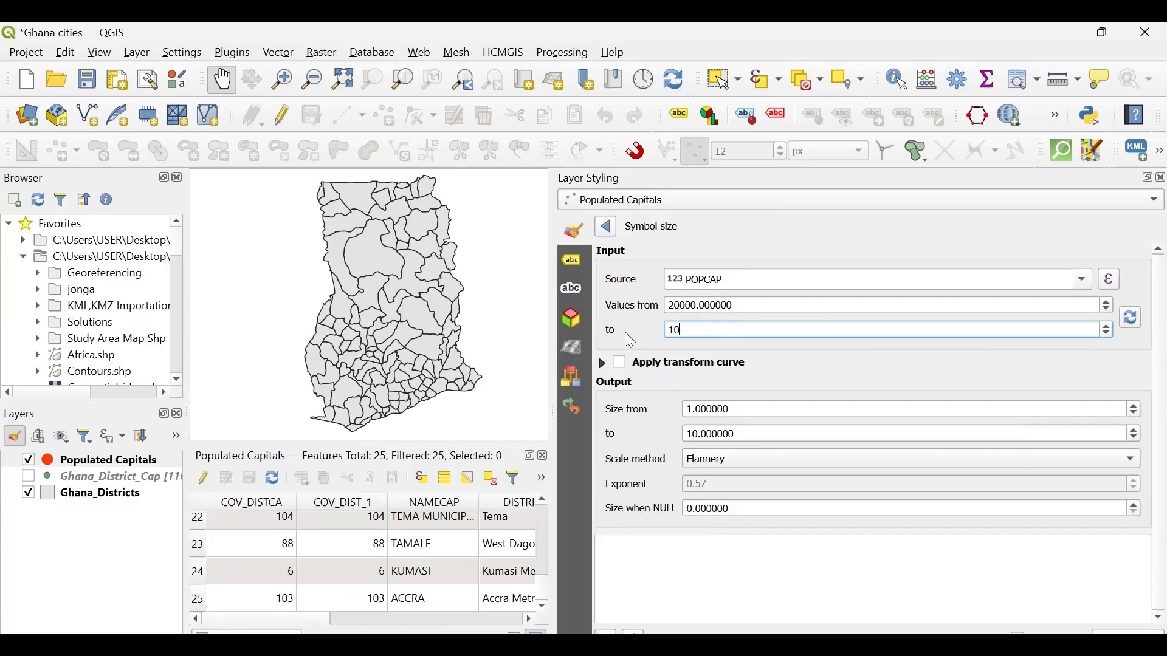
text(00000)
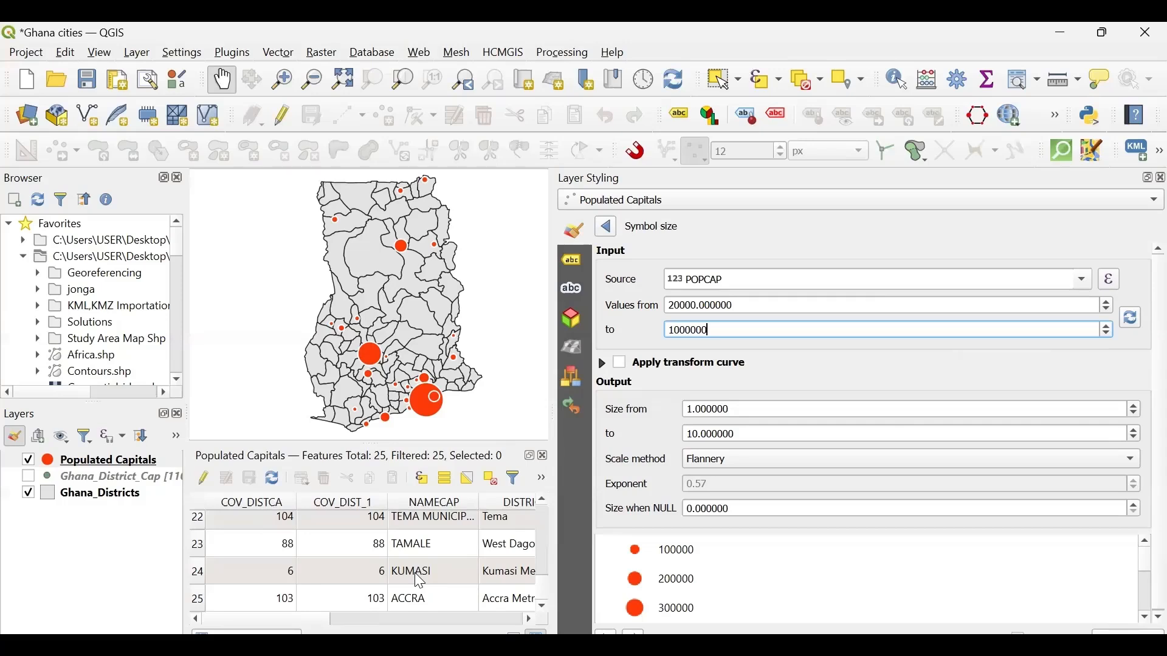
scroll(419, 580, up, 1)
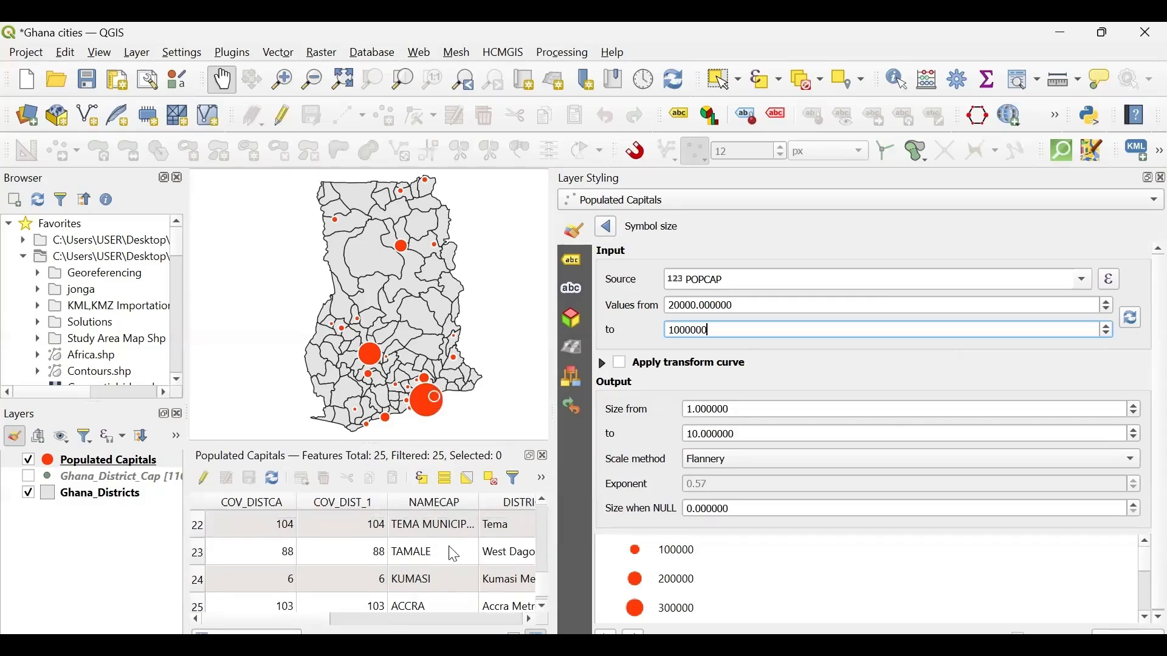
scroll(454, 555, up, 1)
scroll(455, 555, up, 1)
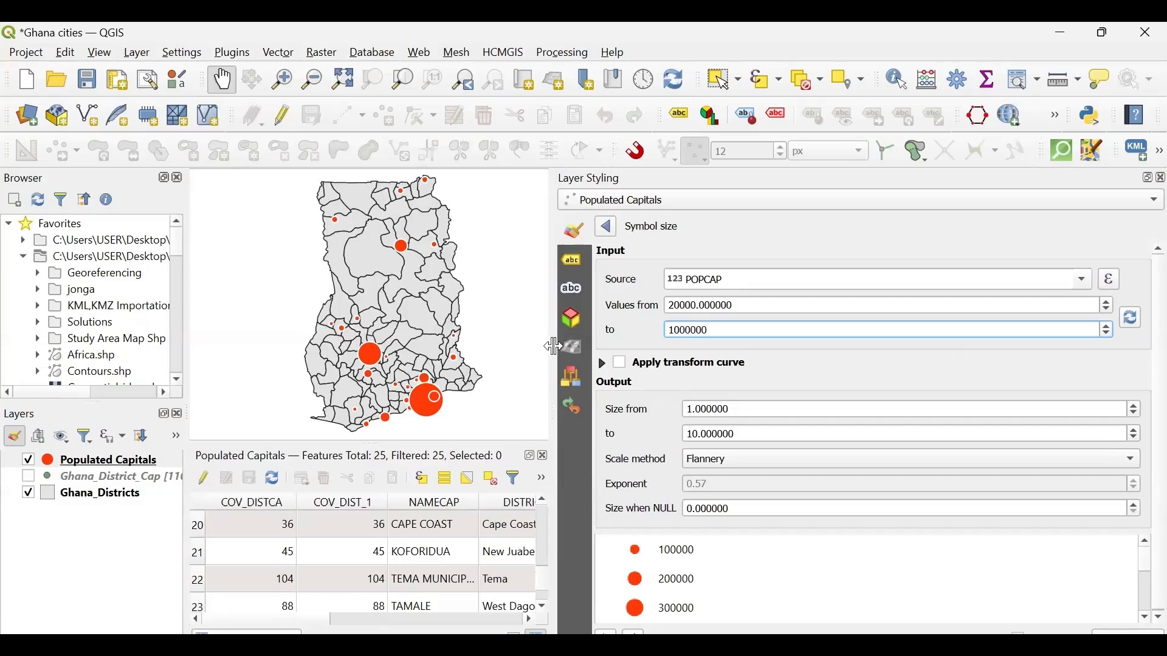
drag(553, 347, 470, 343)
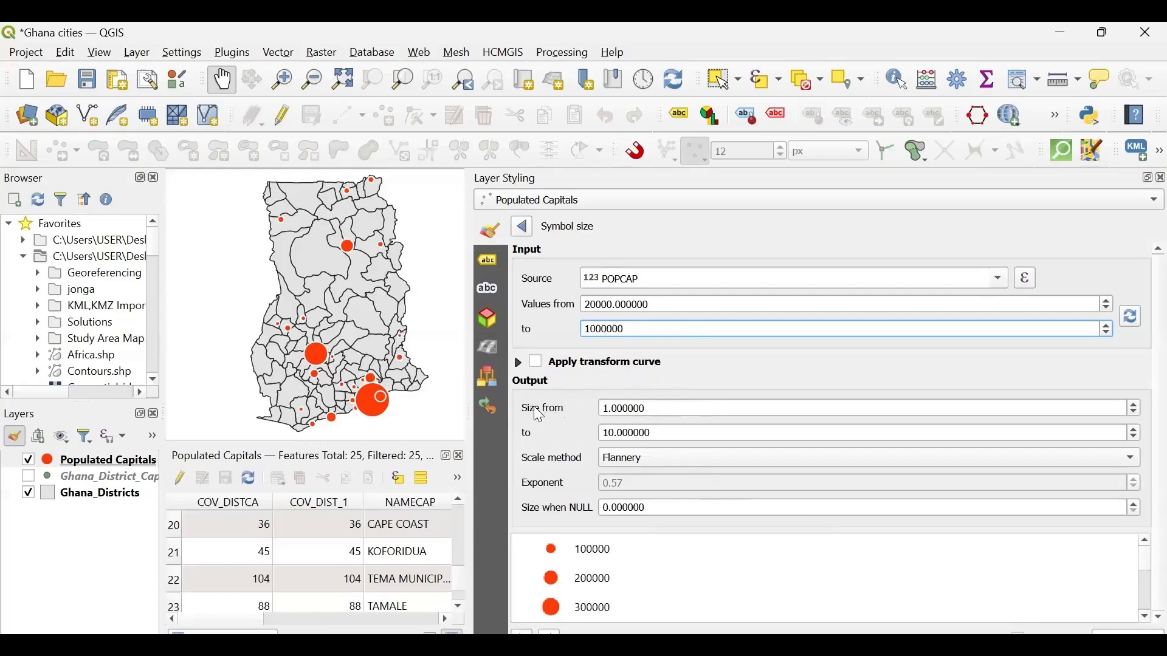
- Try an output size range from 3 to 10 for the scaled markers
click(609, 411)
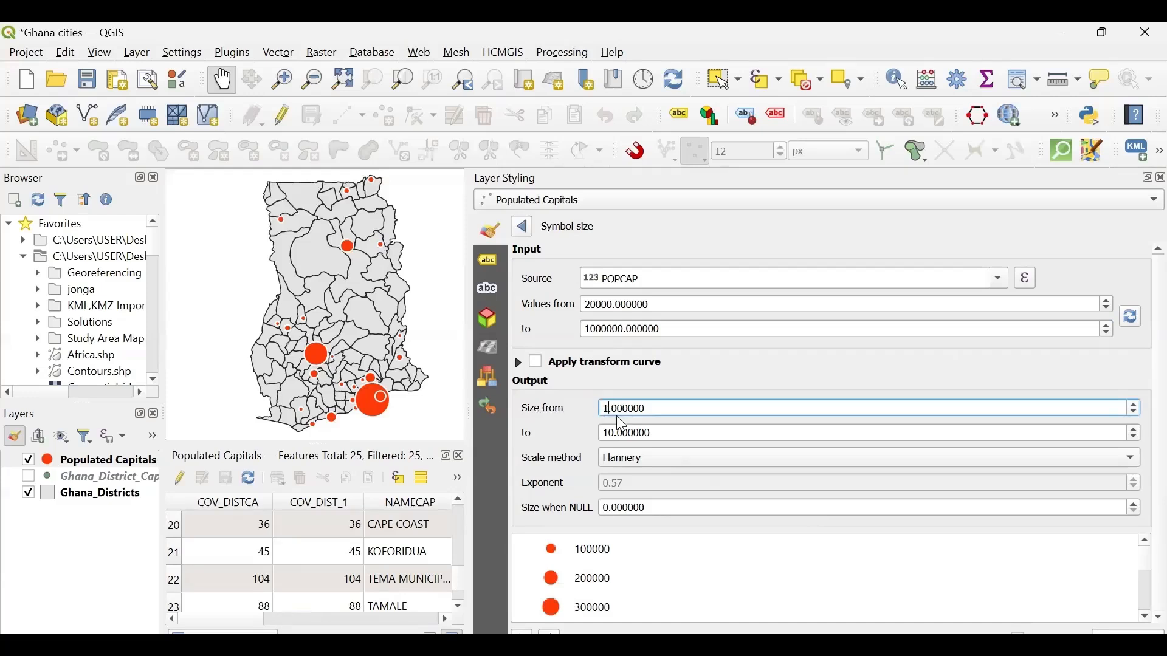
key(BackSpace)
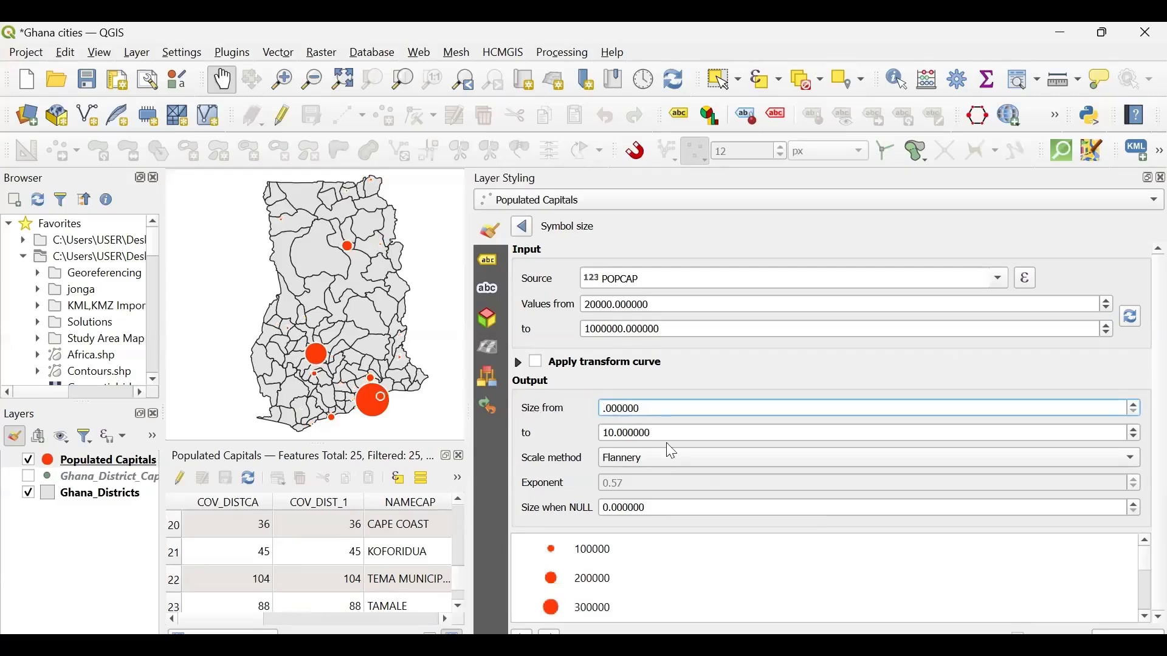
text(3)
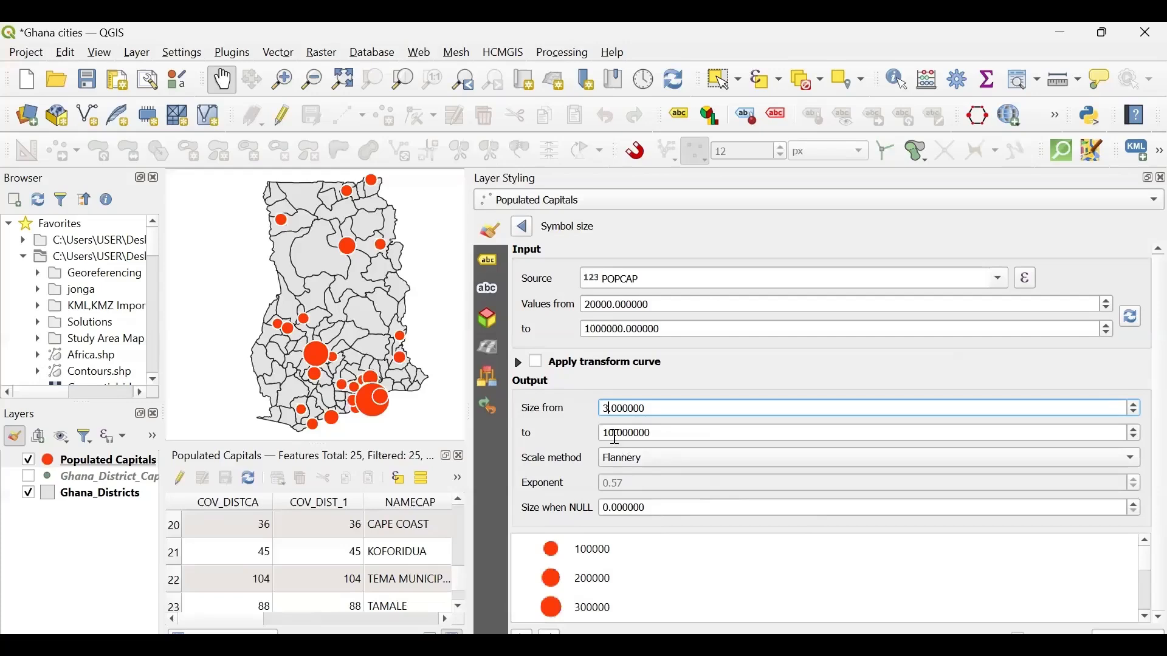
click(615, 433)
key(BackSpace)
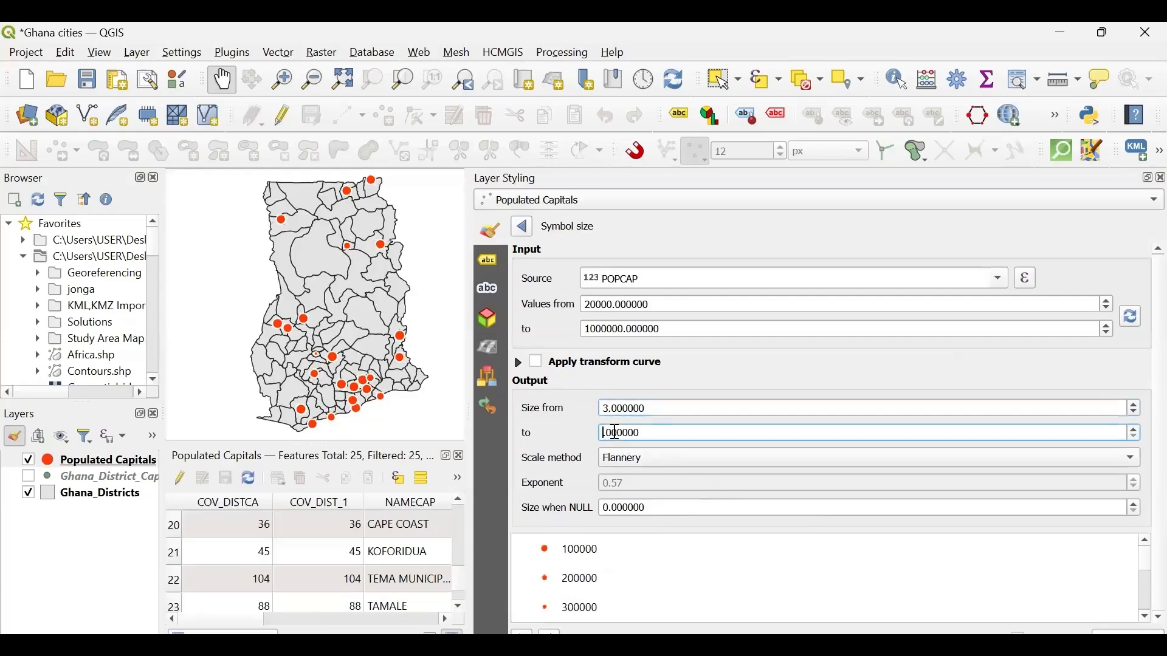
text(2)
key(BackSpace)
text(1)
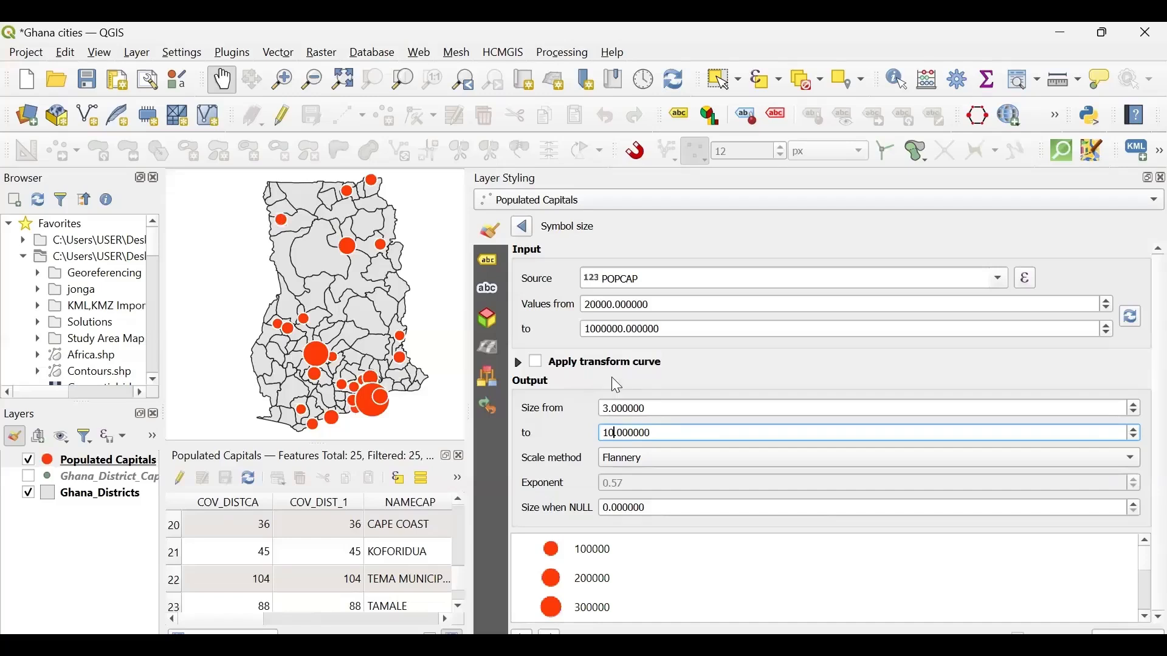
- Set the minimum output size of the scaled markers to 4
click(609, 407)
key(BackSpace)
text(1)
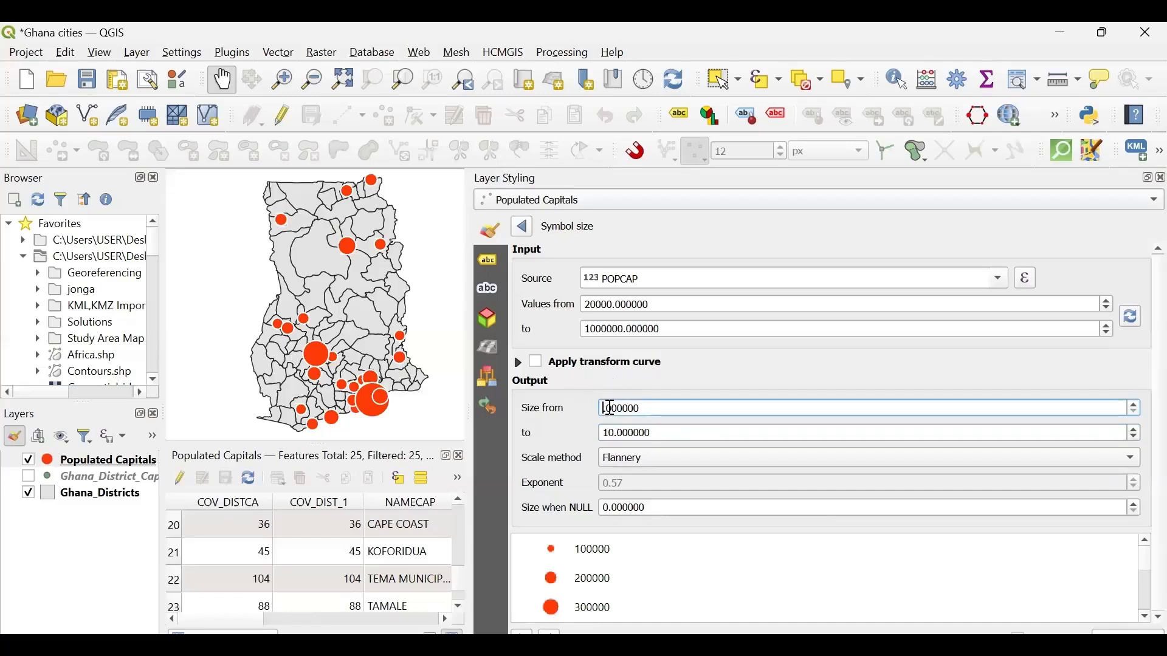
key(BackSpace)
text(4)
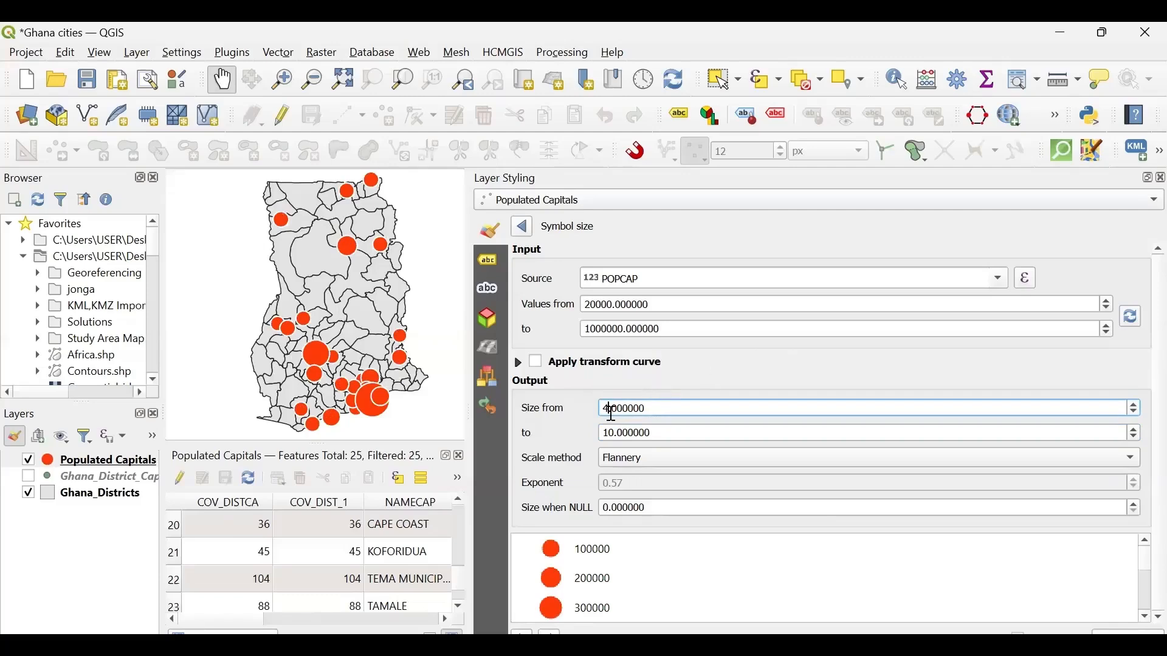
- Try the Surface, Radius and Exponential scale methods for the marker sizes and return to Flannery
click(658, 466)
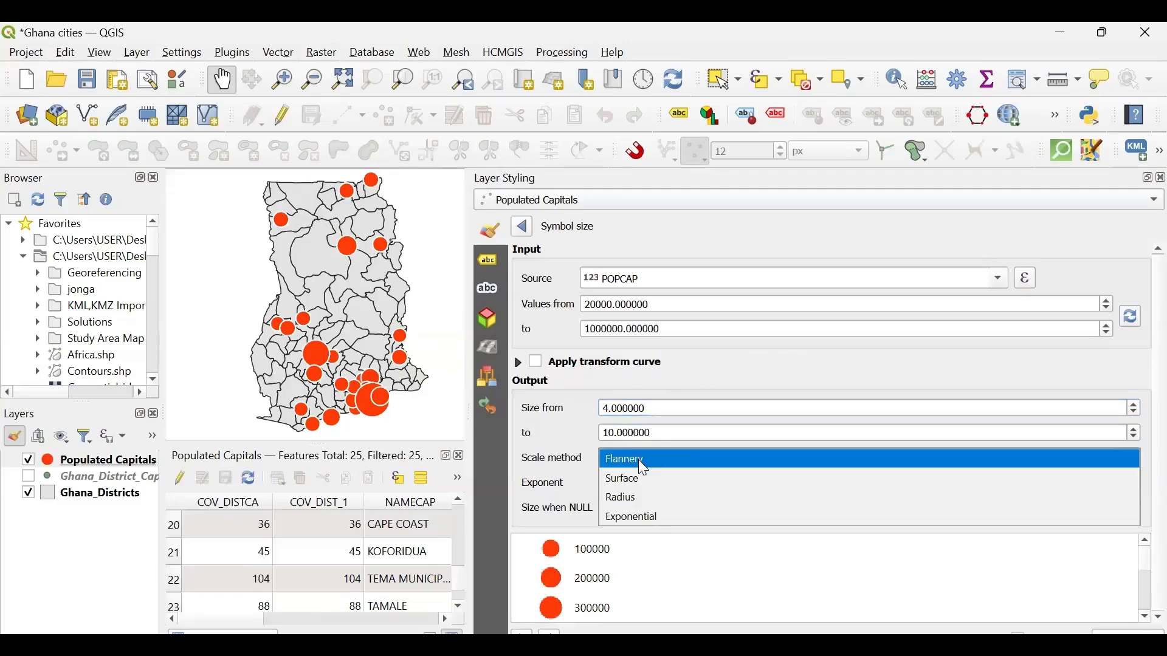
click(639, 461)
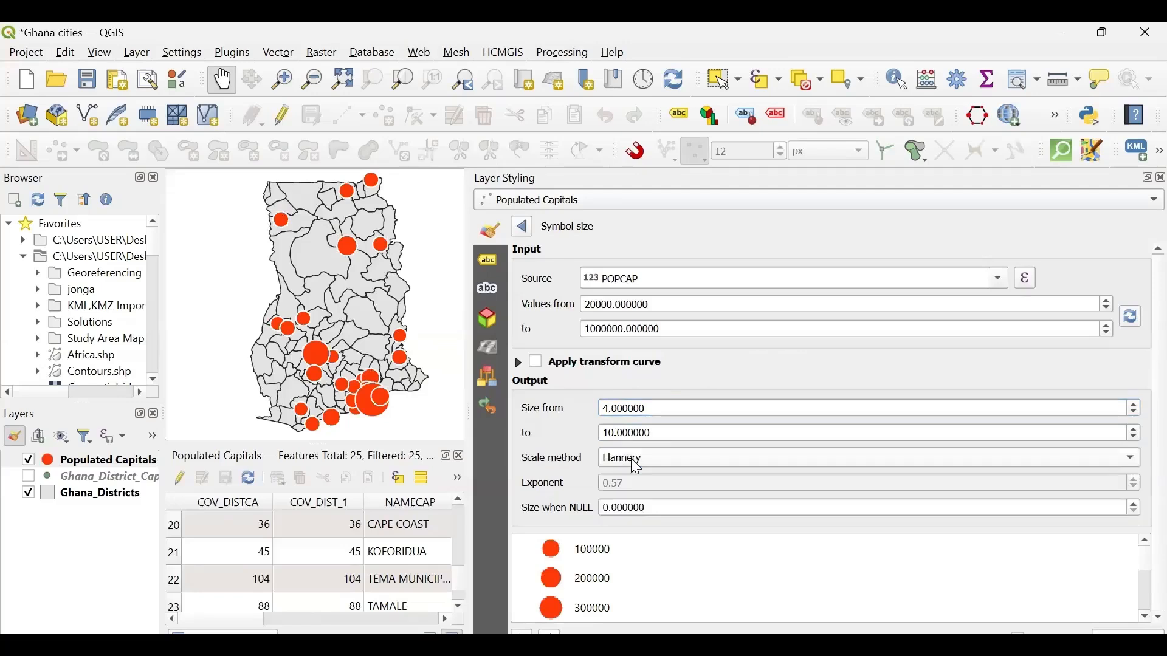
click(638, 461)
click(636, 479)
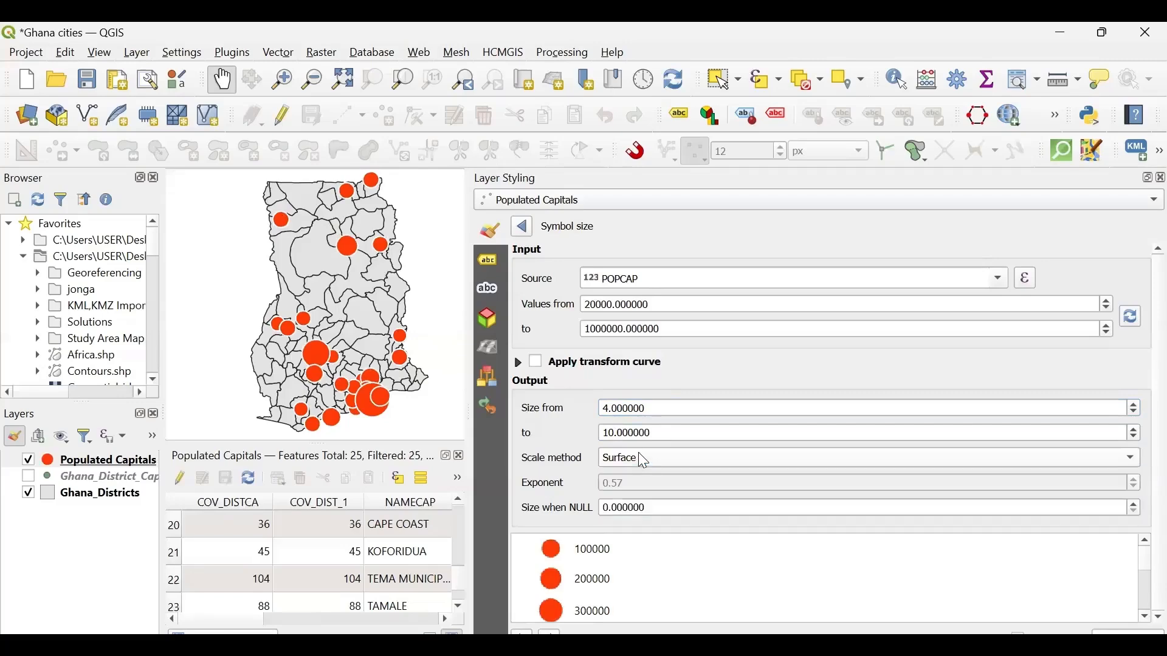
click(638, 459)
click(636, 480)
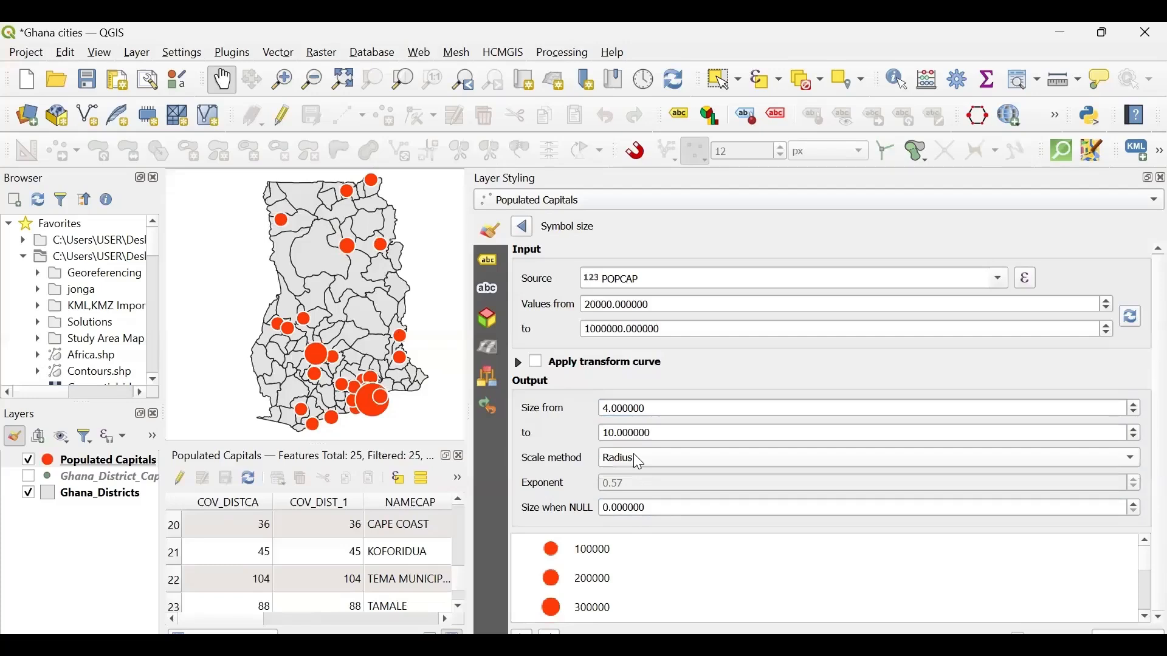
click(633, 459)
click(637, 481)
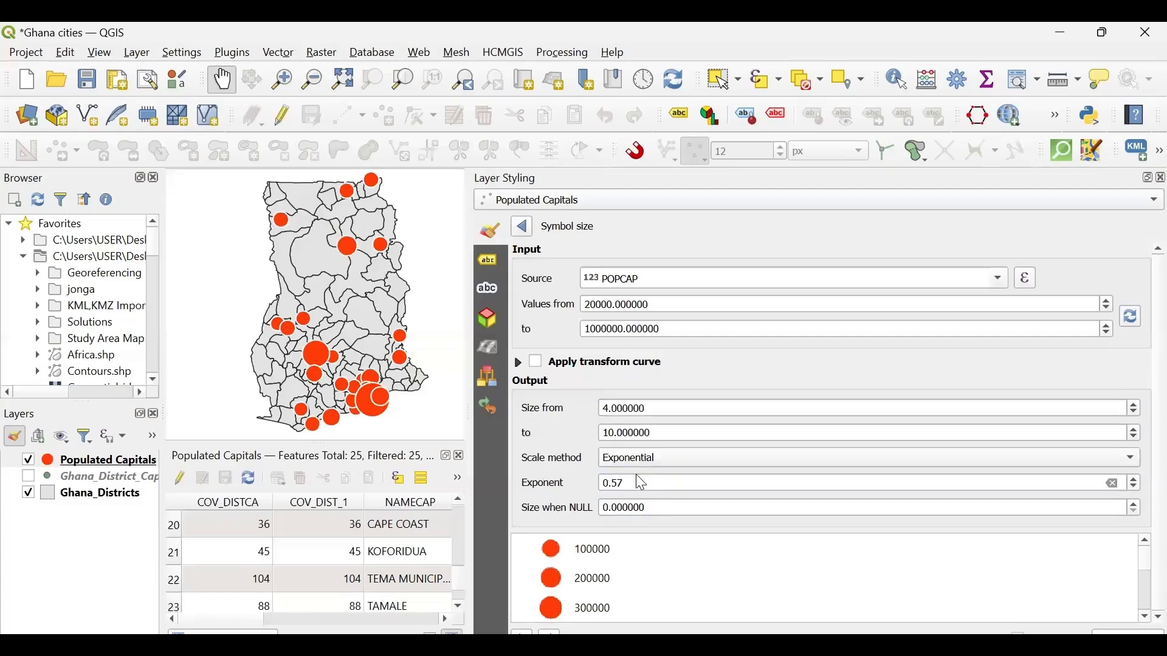
click(653, 460)
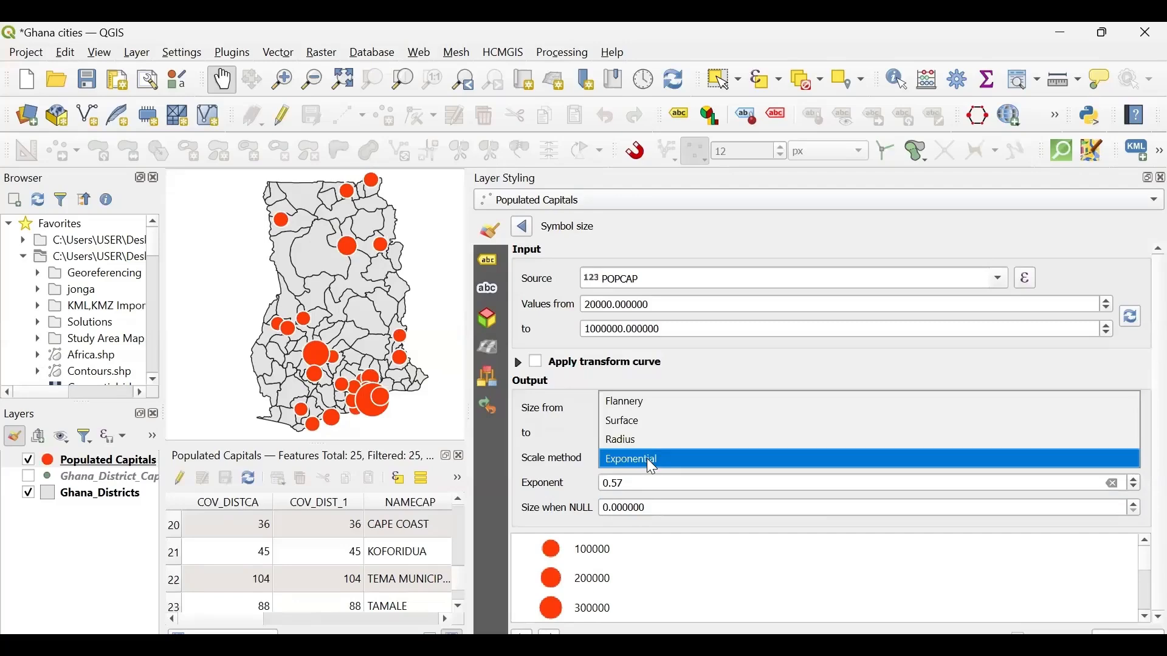
click(666, 404)
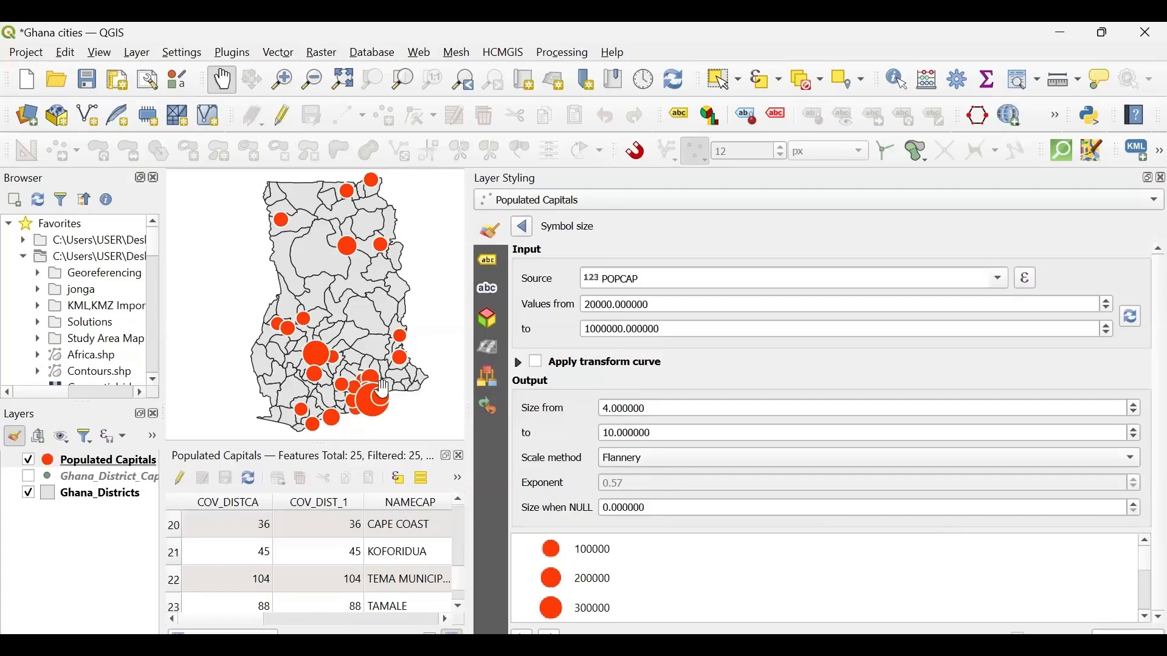
- Leave the size assistant and look through the Simple Marker's symbol properties
mouse_move(372, 411)
mouse_down()
mouse_move(338, 406)
mouse_move(361, 417)
mouse_up()
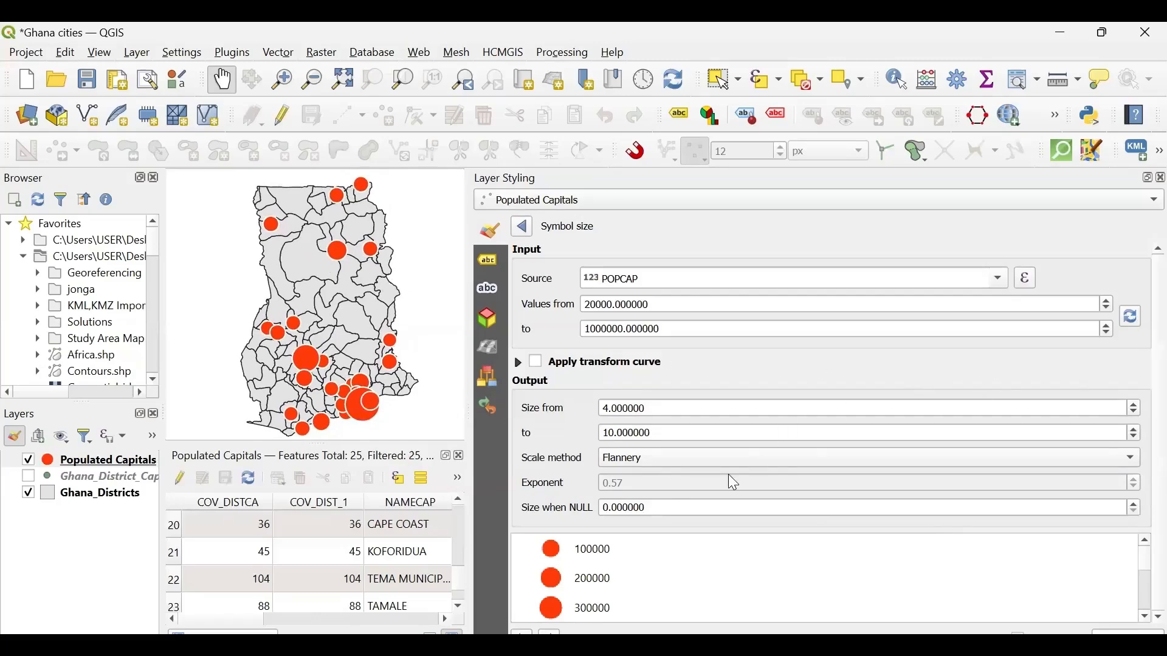
click(523, 229)
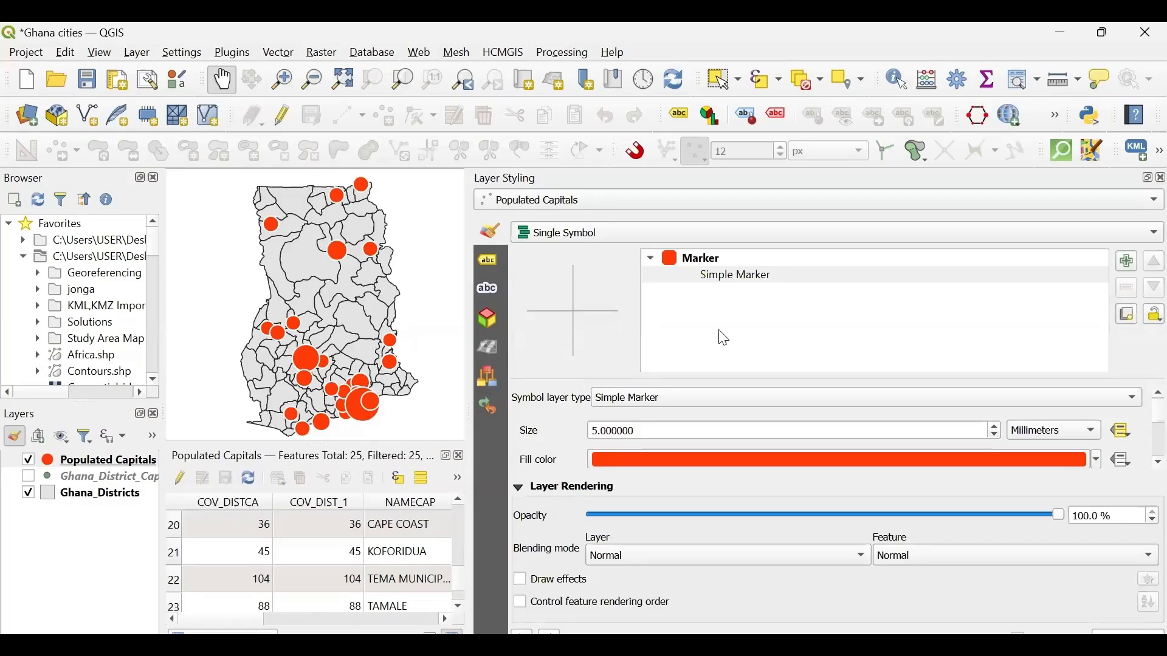
scroll(545, 420, down, 3)
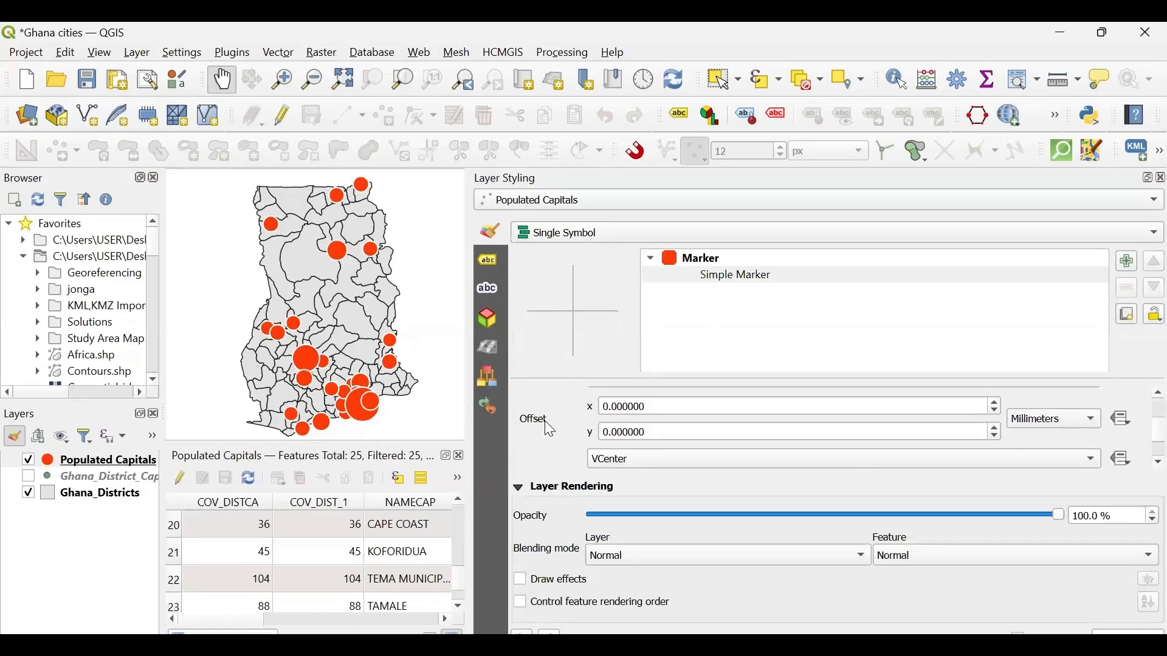
scroll(538, 447, up, 4)
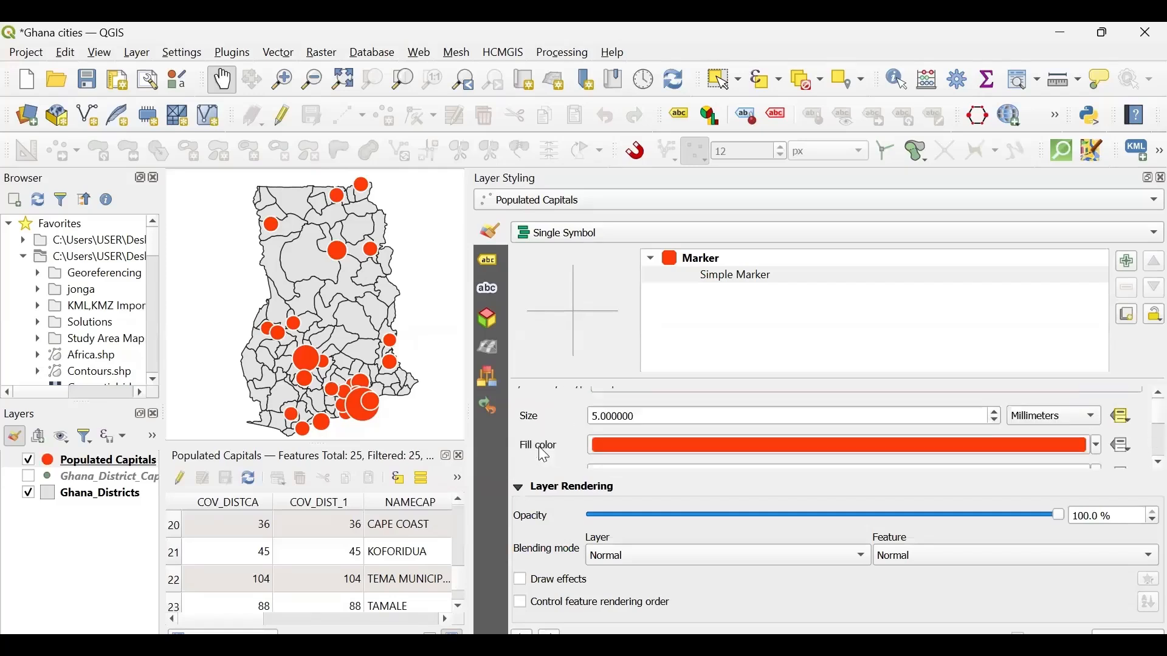
click(737, 277)
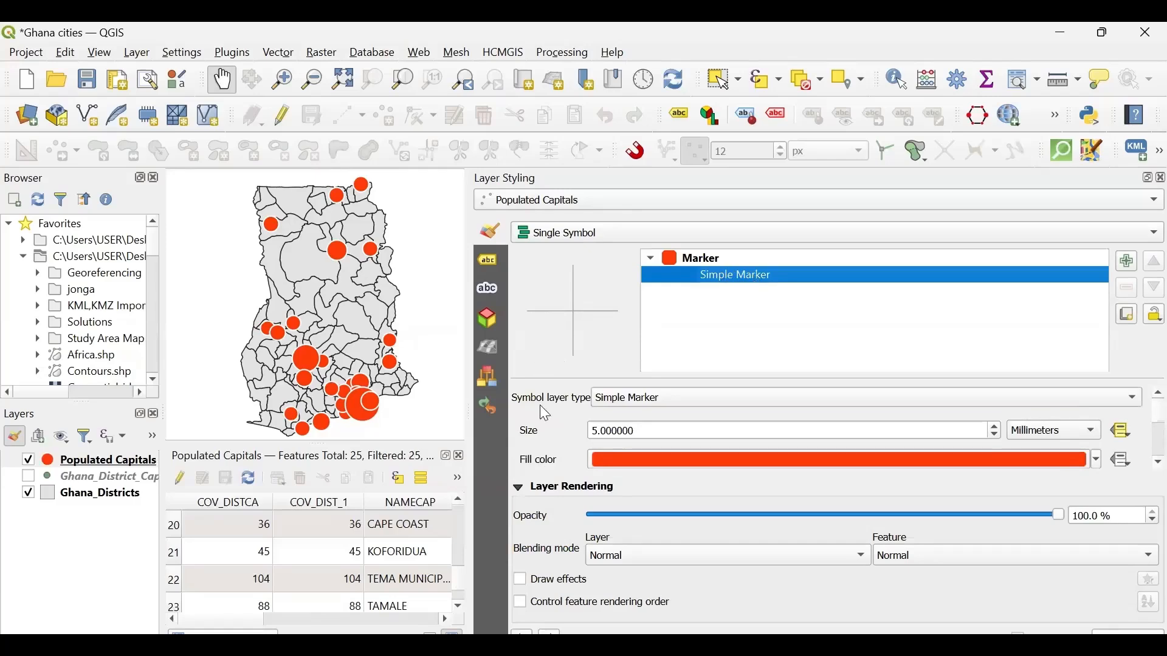
scroll(545, 413, down, 5)
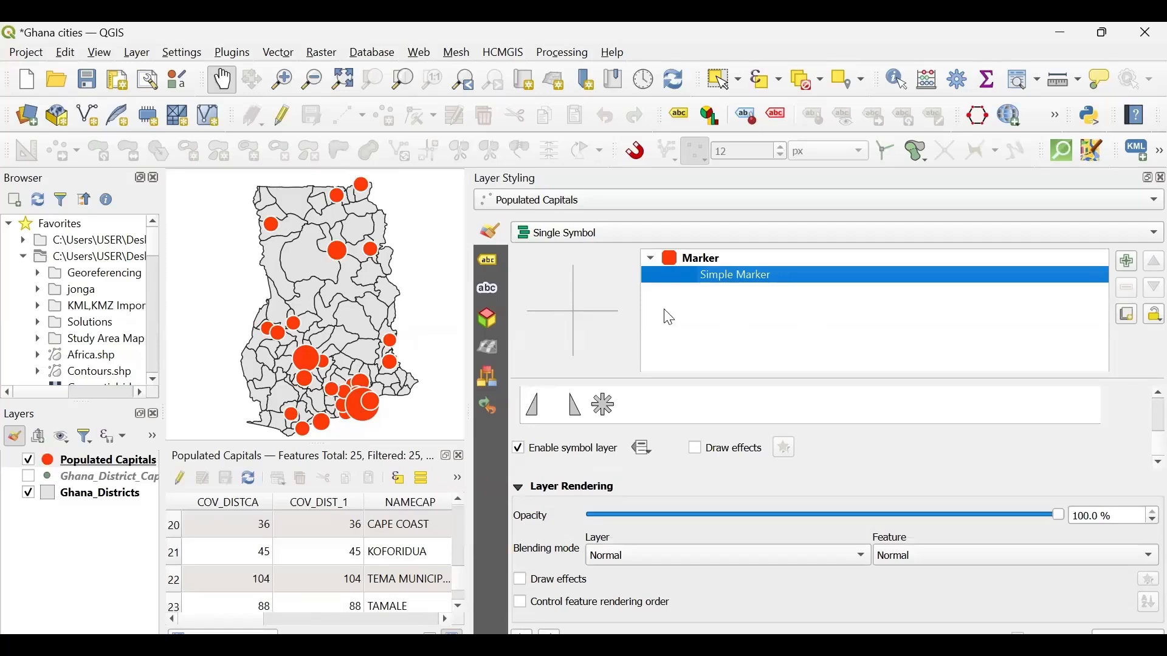
- Open the data-defined size legend settings for the top-level Marker symbol
click(693, 260)
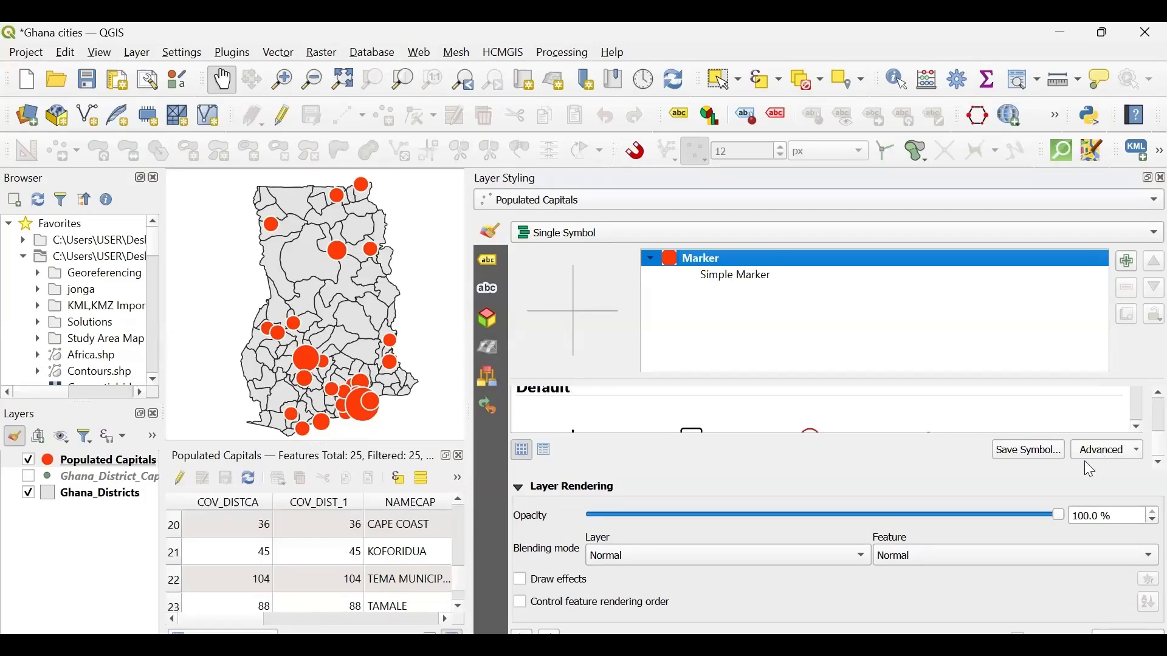
click(1112, 452)
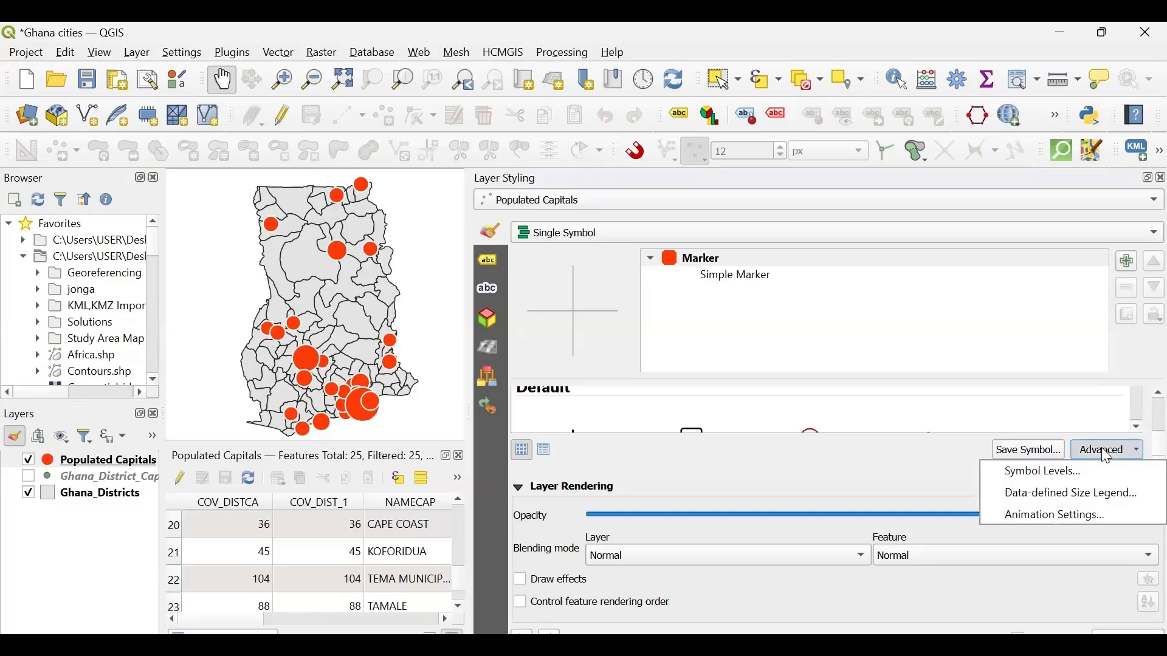
click(1044, 453)
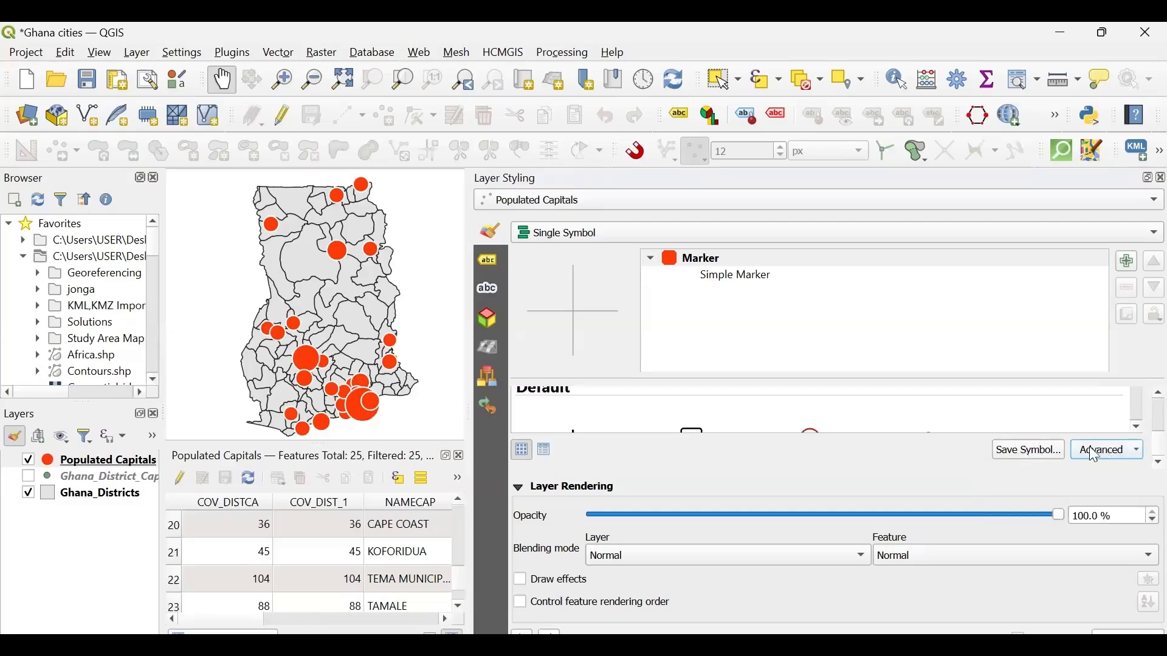
click(1109, 453)
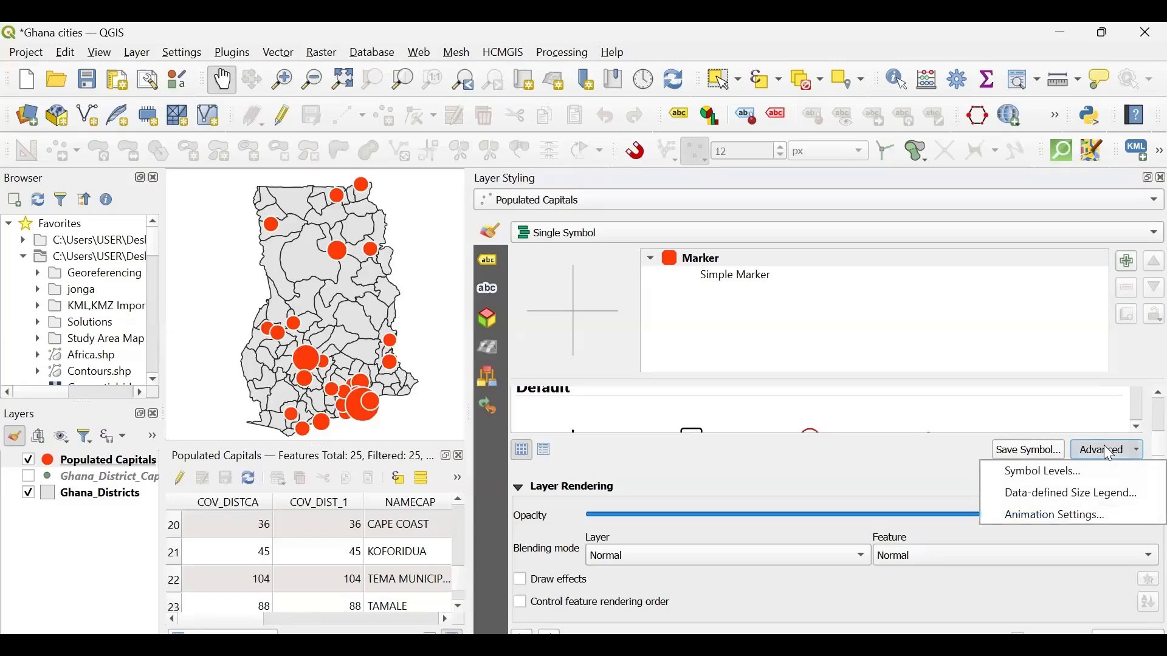
click(1033, 493)
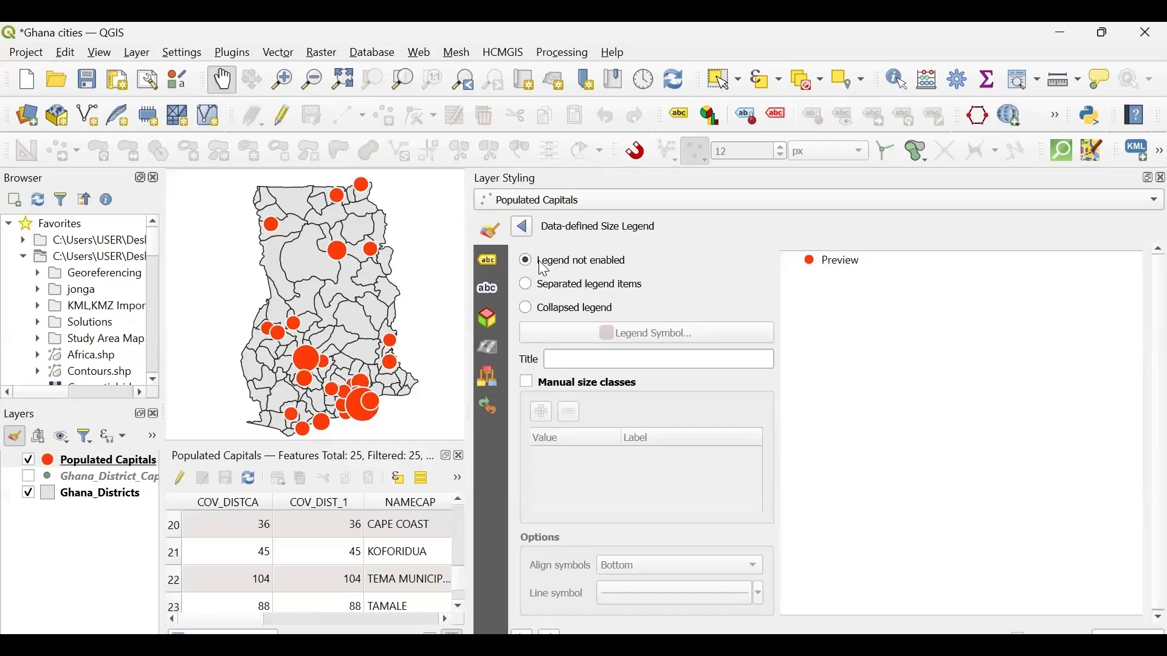
- Enable the collapsed size legend for Populated Capitals after comparing it with separated legend items
click(527, 310)
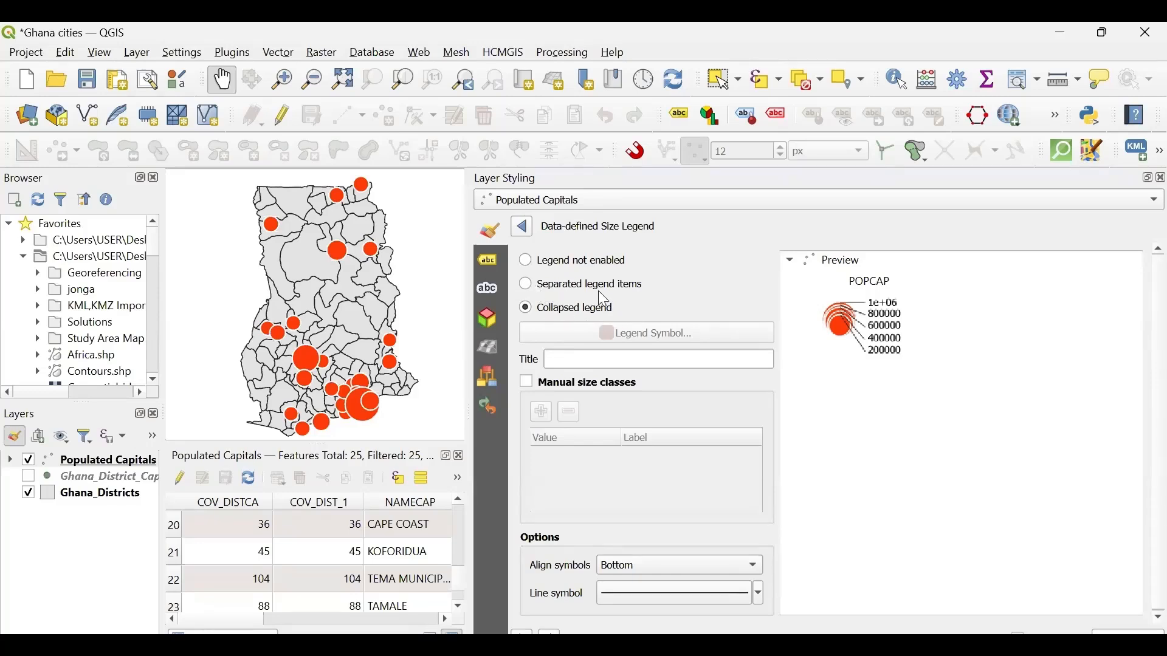
click(529, 284)
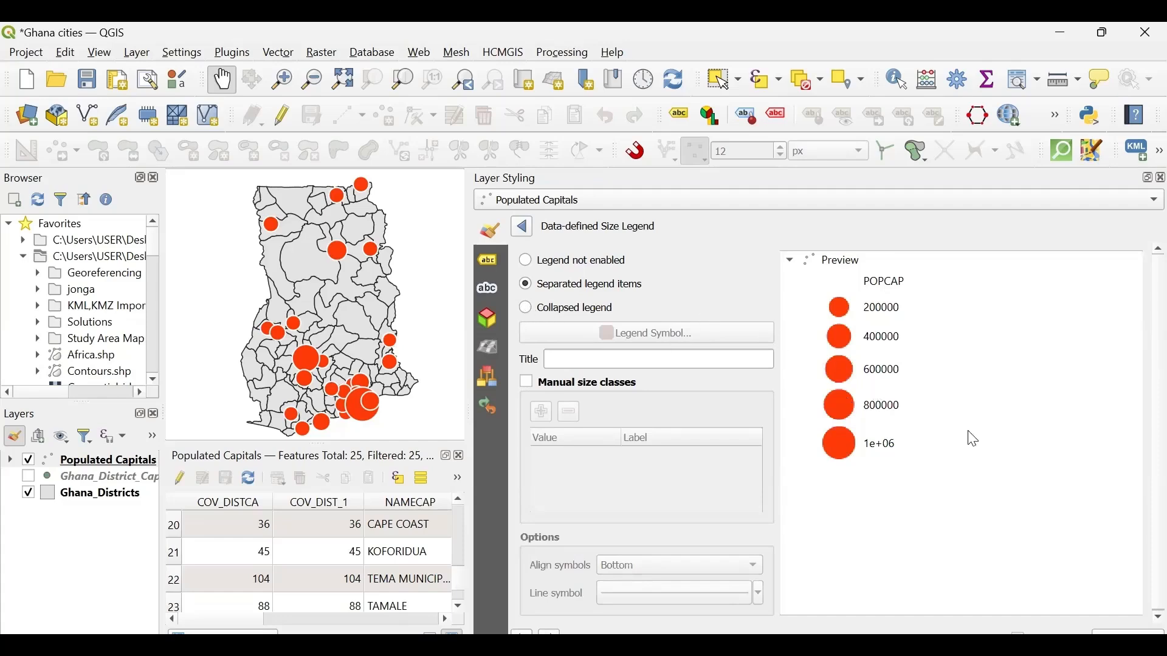
click(526, 312)
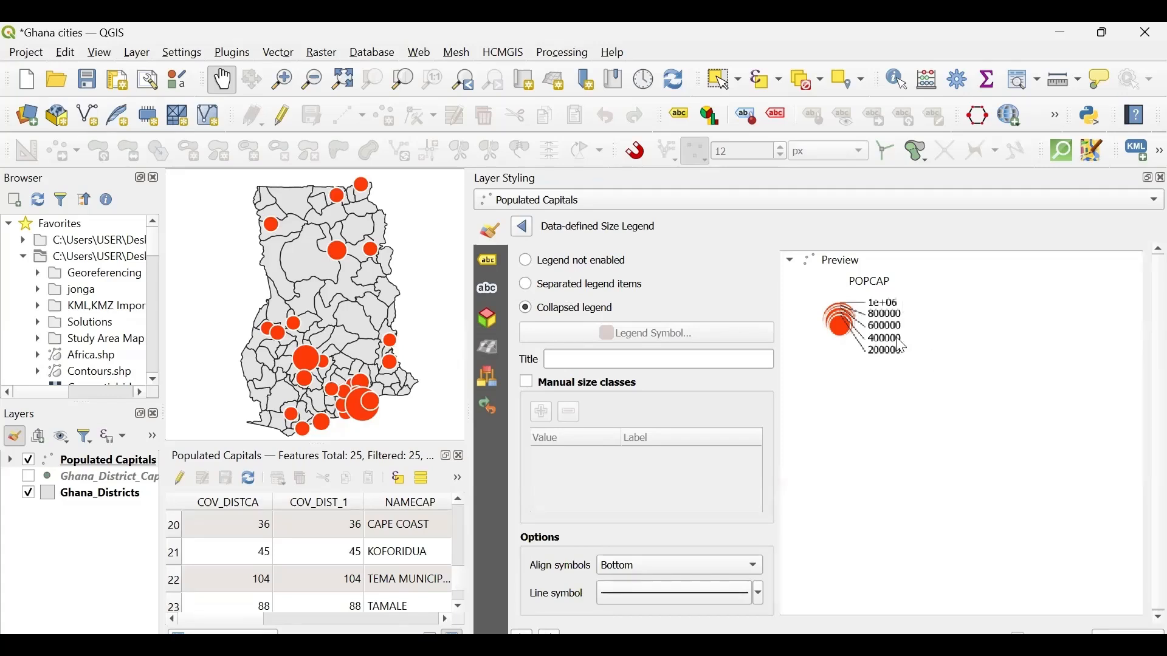
- Set the size legend's title to "Population of Cities"
click(564, 358)
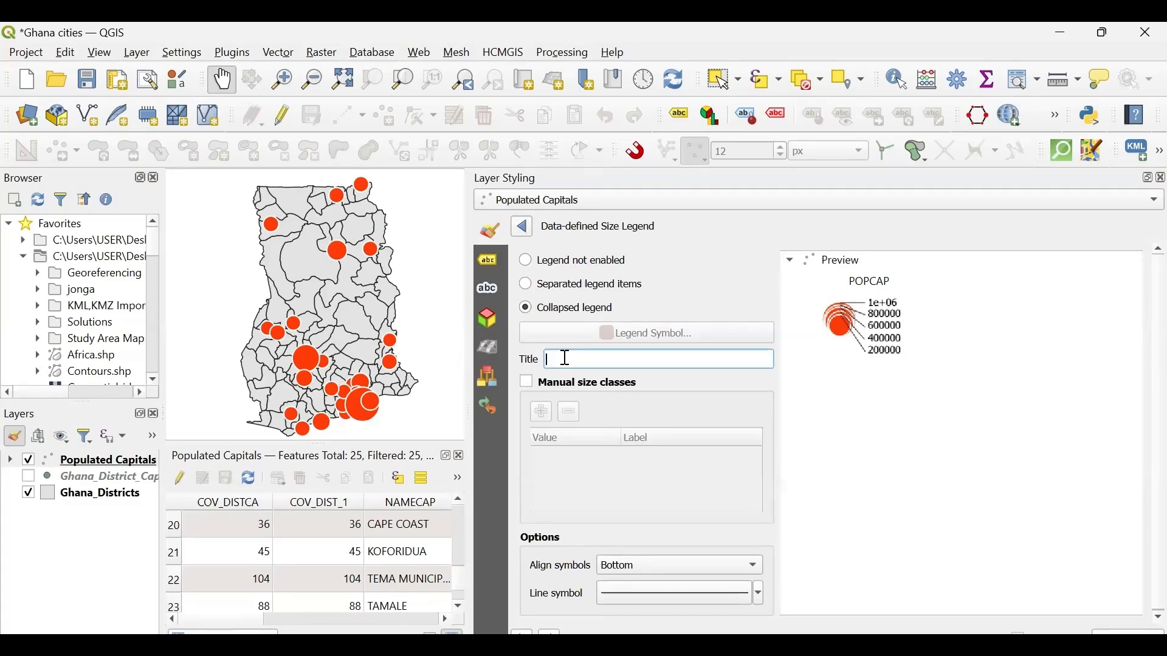
text(Population)
text(of Cities)
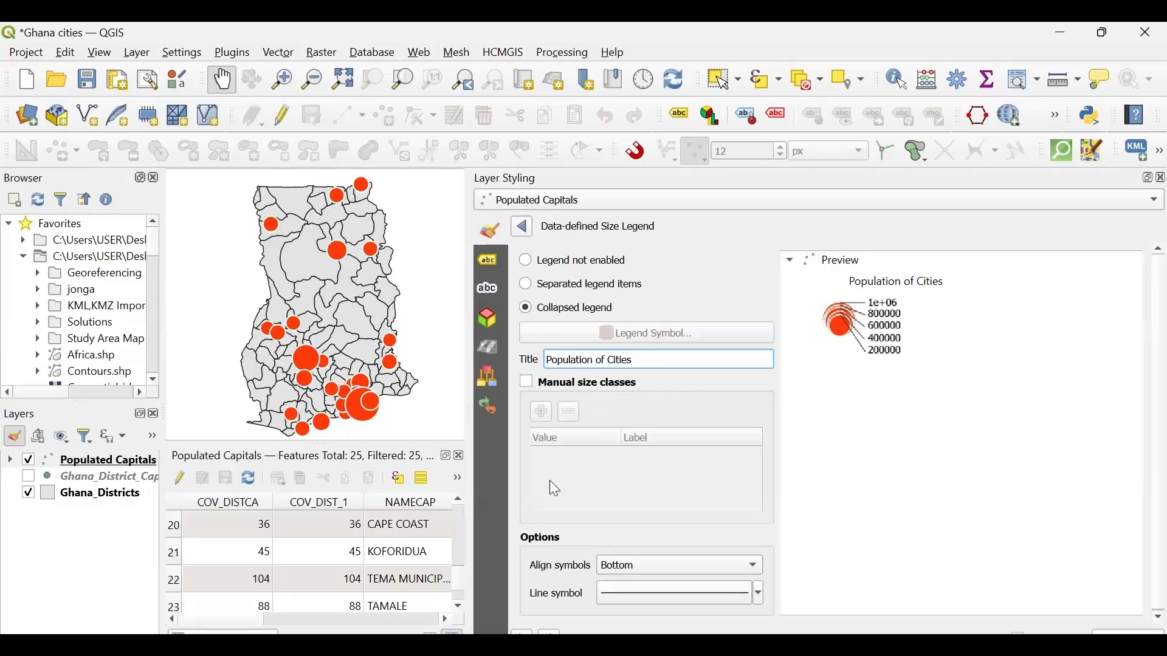
- Enable manual size classes for the collapsed legend and add a class with the value 20000
click(526, 385)
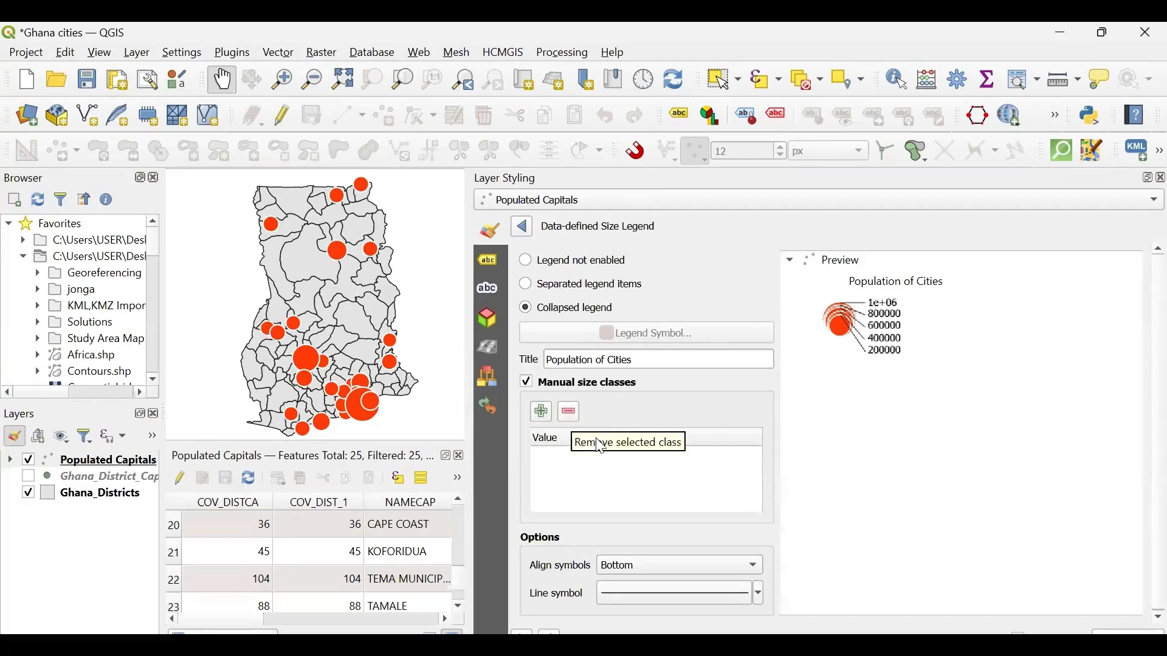
click(541, 413)
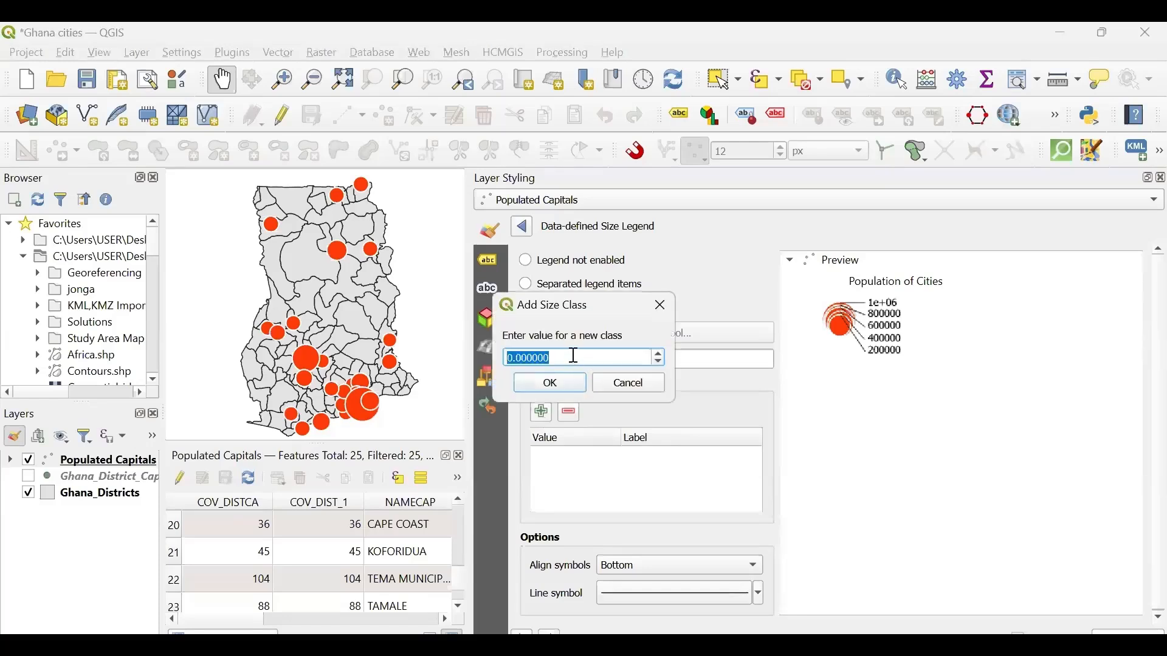
drag(574, 355, 496, 356)
text(20000)
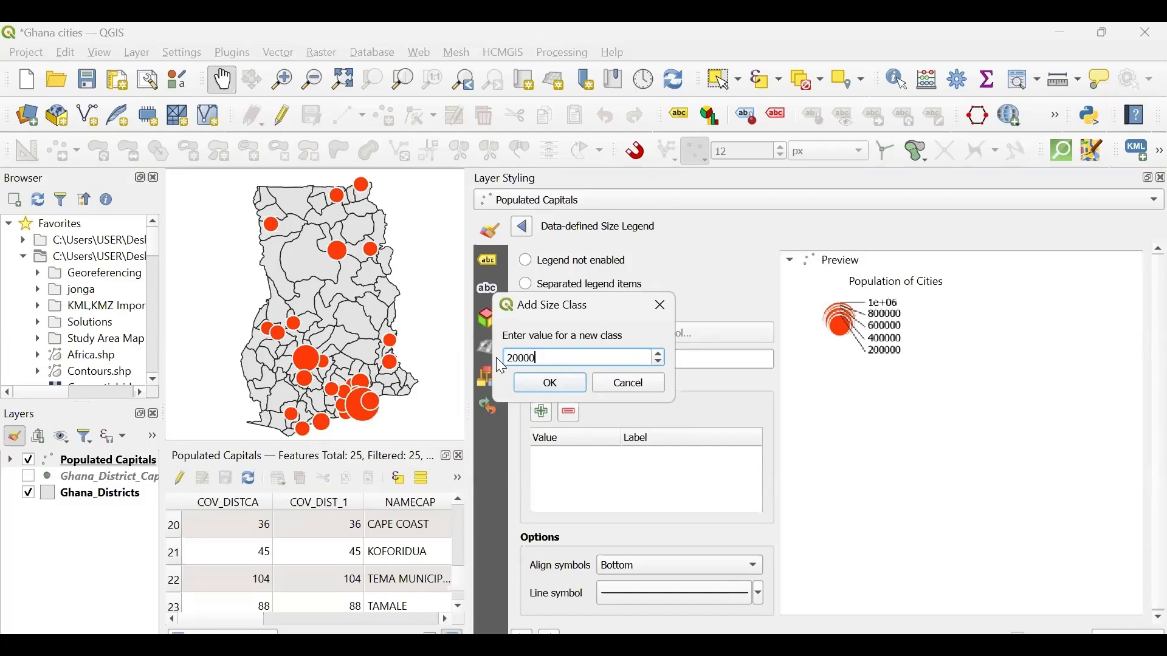
click(539, 386)
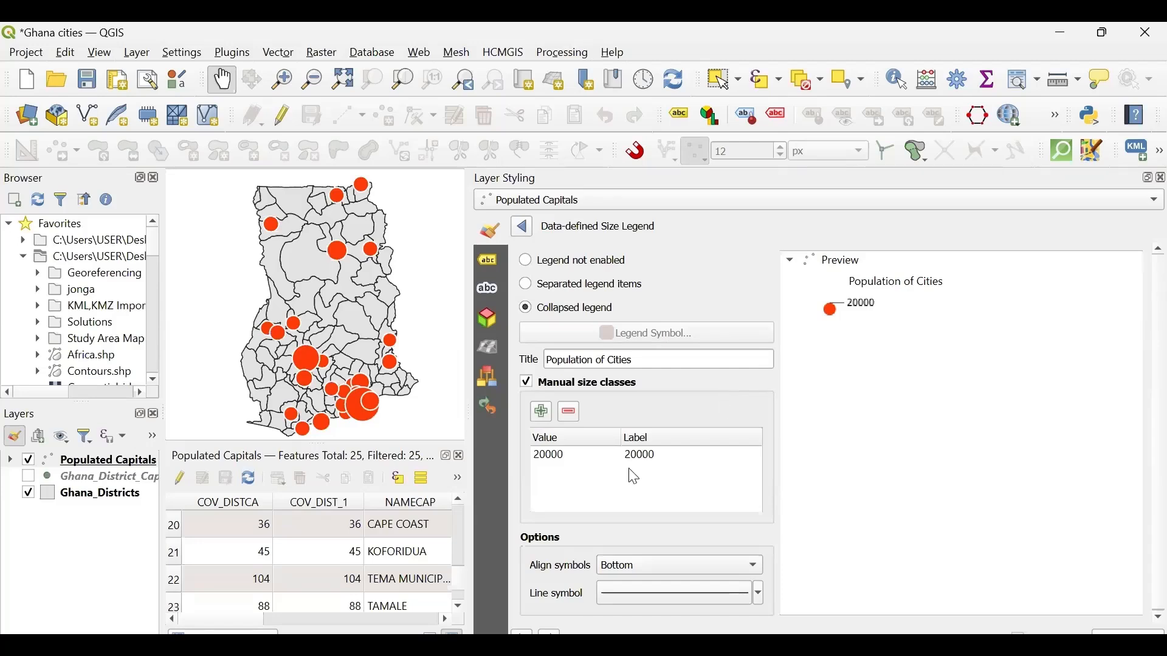
- Add two more manual size classes to the legend with the values 40000 and 80000
click(541, 413)
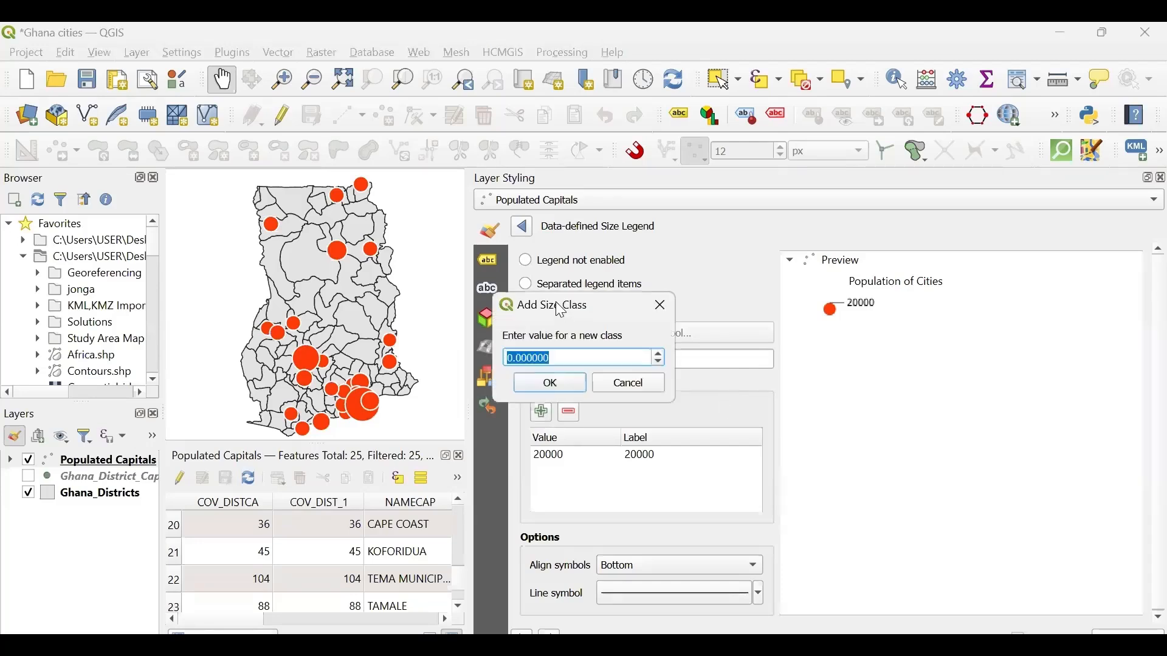
drag(560, 311, 865, 385)
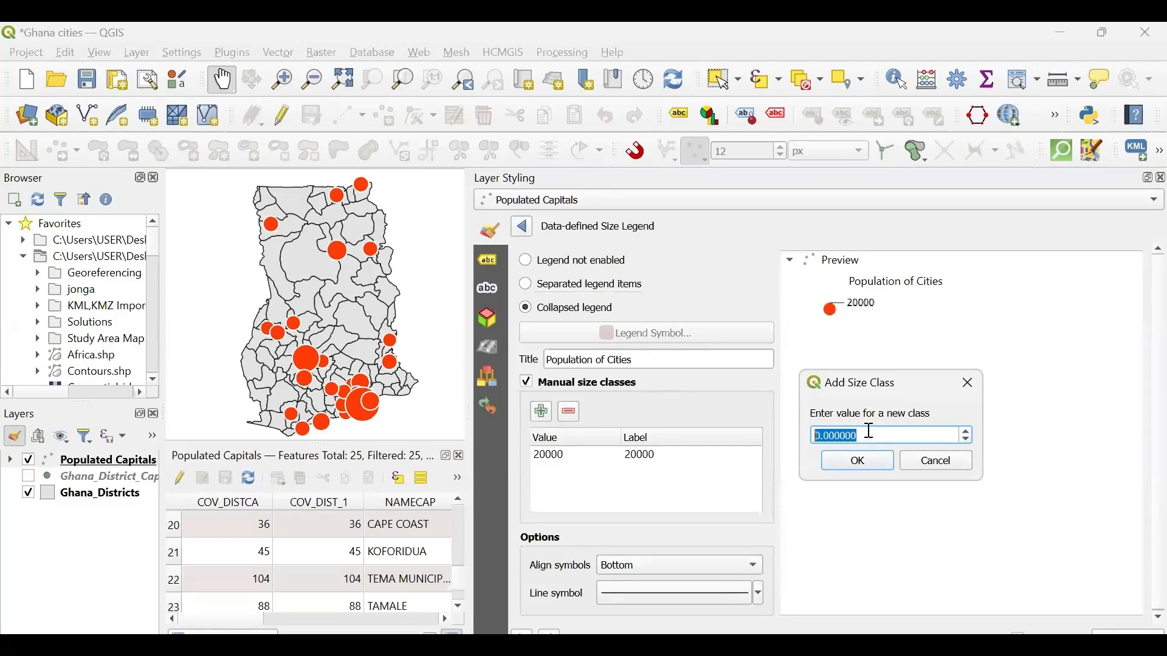
text(40000)
click(858, 464)
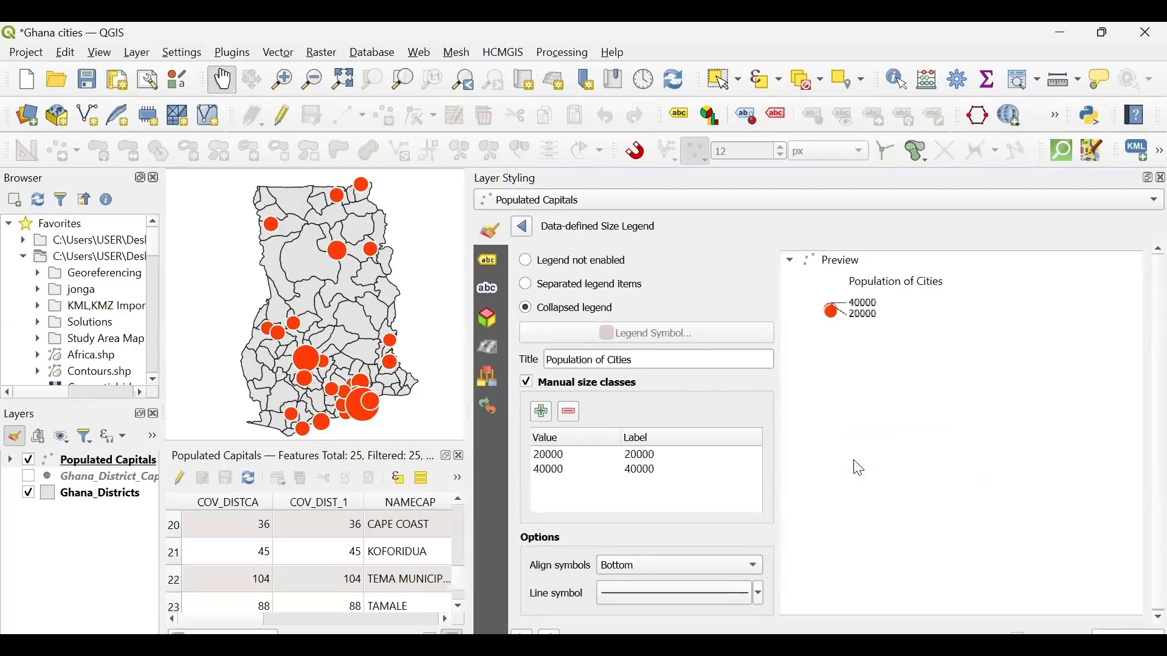
click(542, 416)
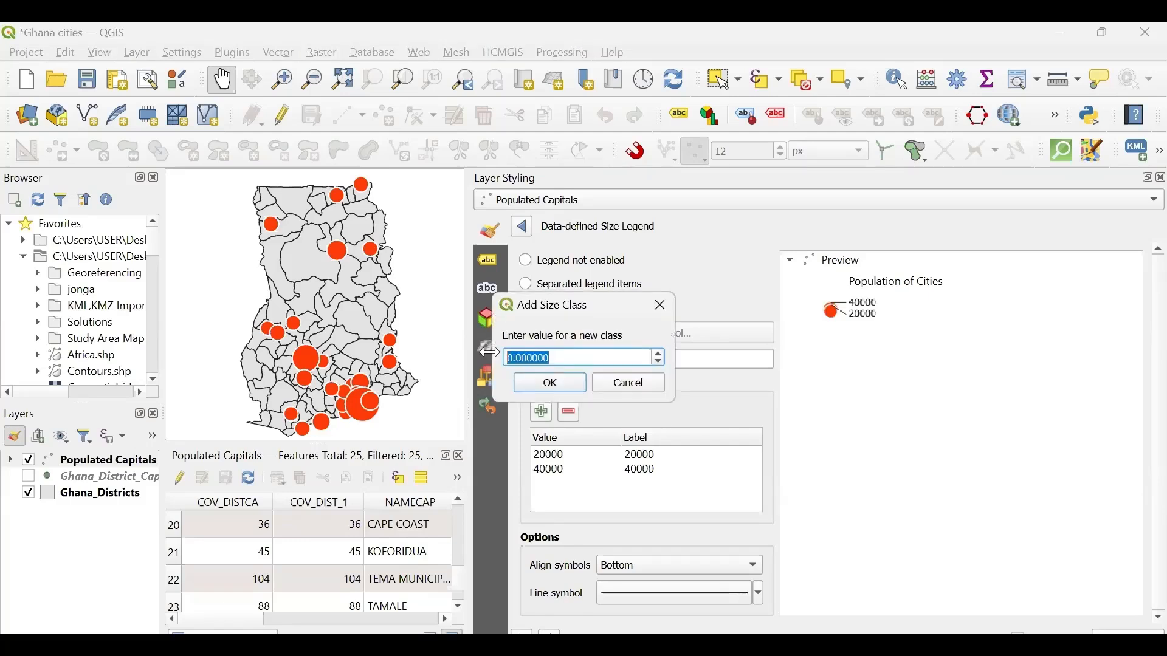
text(80000)
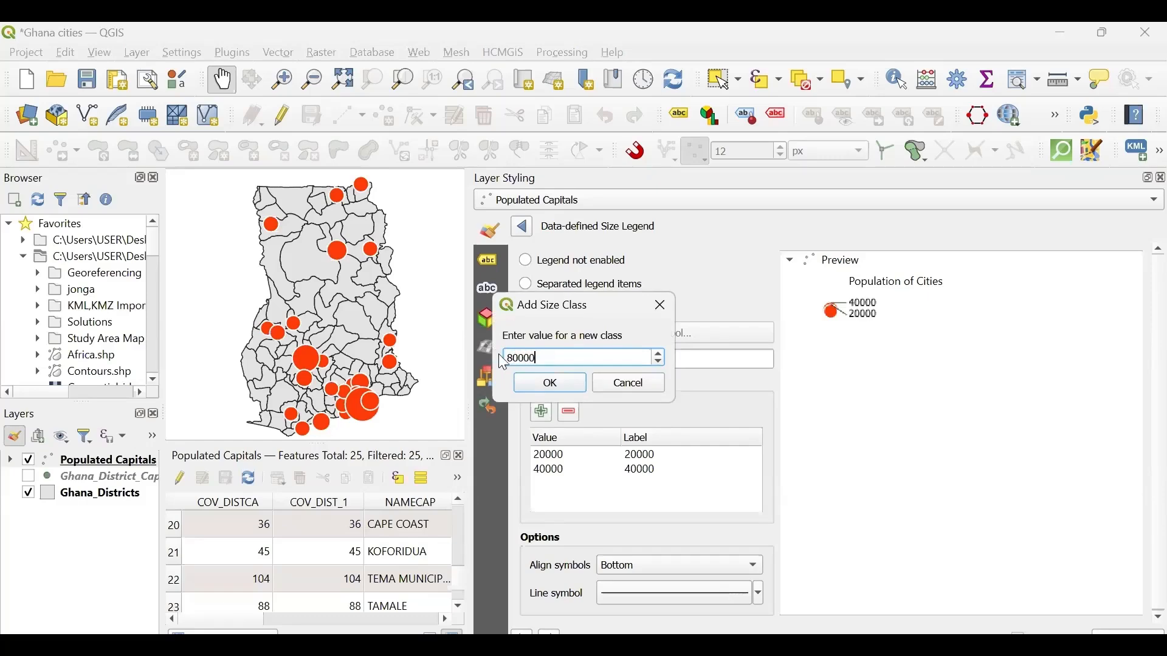
click(552, 386)
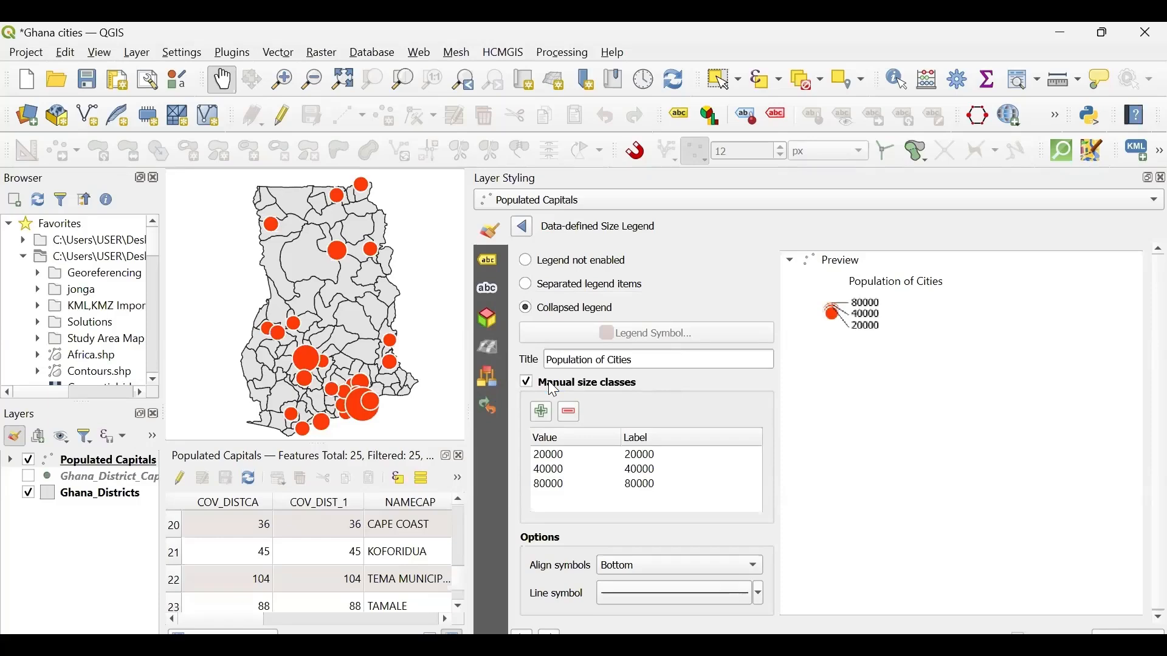
- Add manual size classes with the values 500000 and 800000 to the legend
click(541, 414)
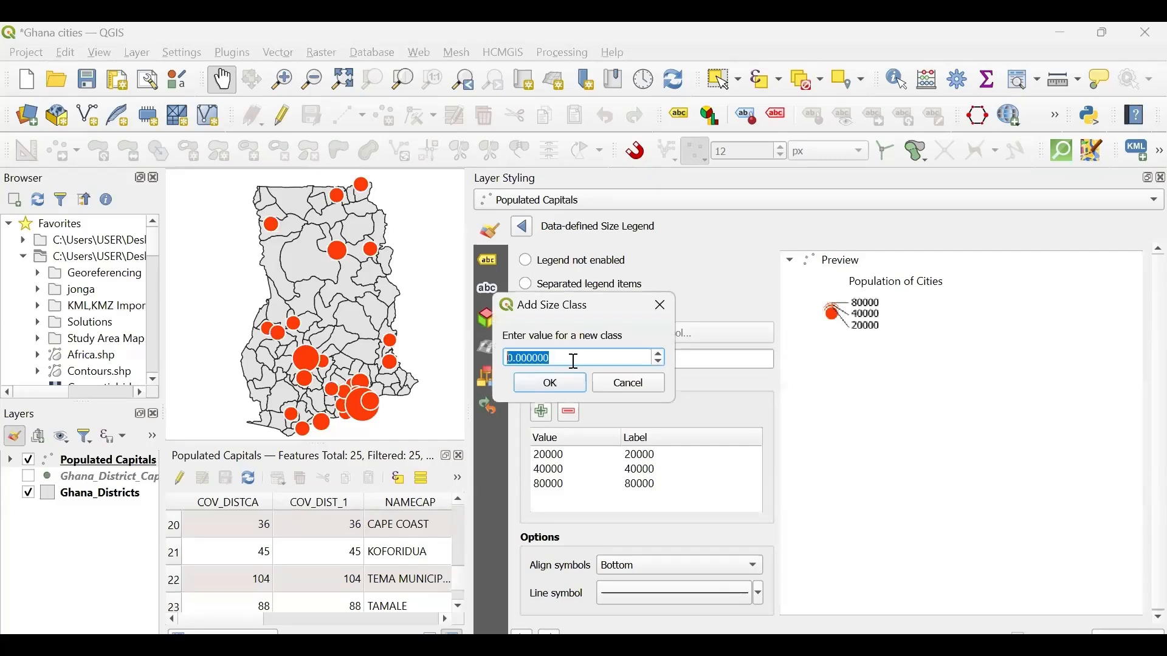
text(500000)
click(549, 384)
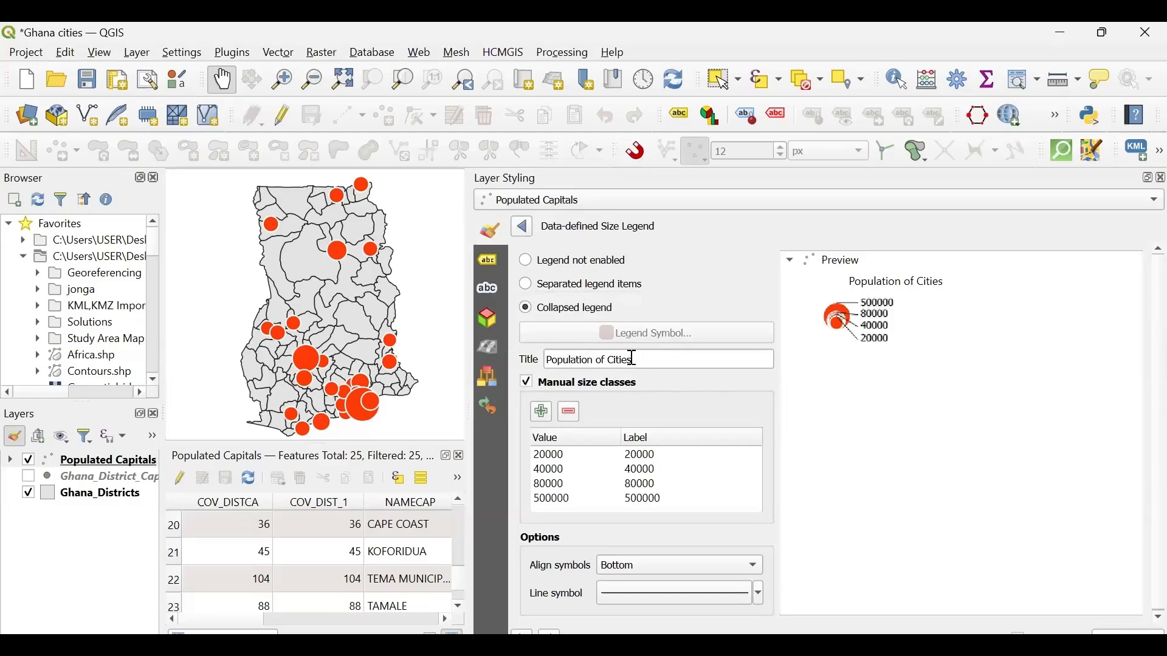
click(541, 412)
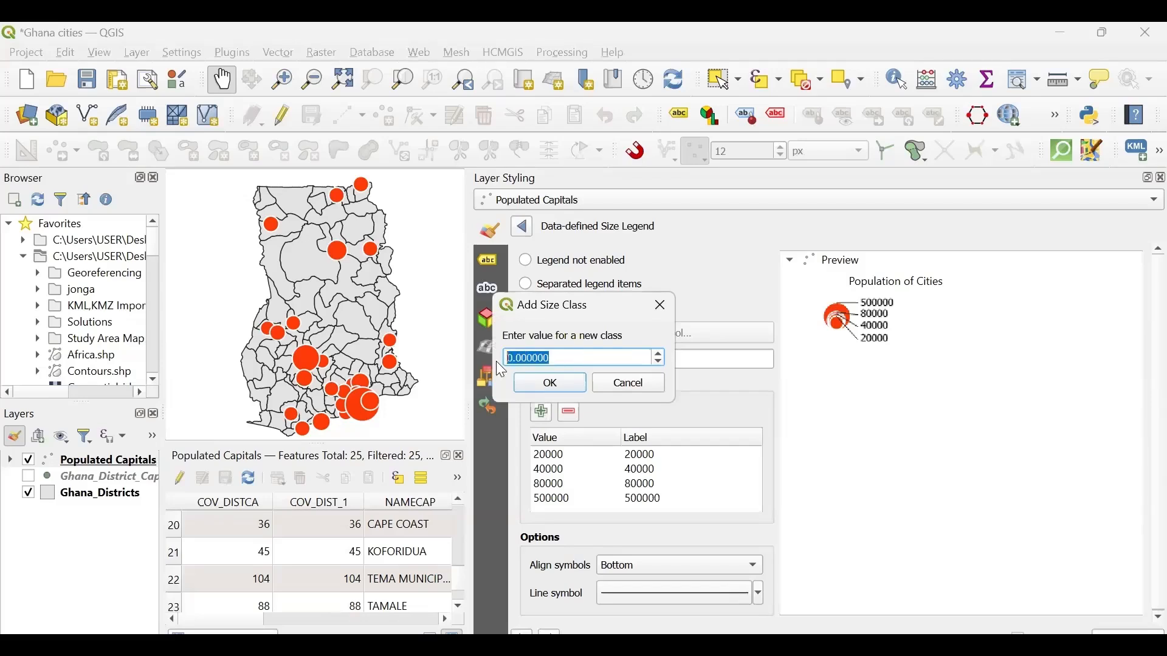
text(800000)
click(550, 384)
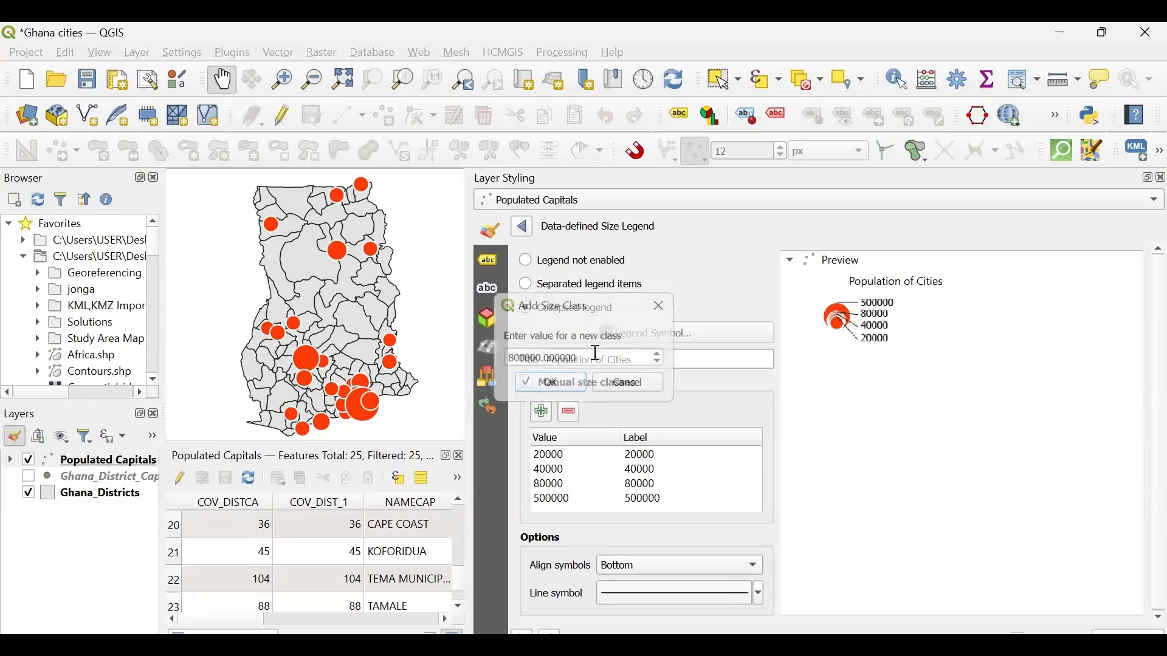
- Add a manual size class with the value 1000000 to the legend
click(539, 413)
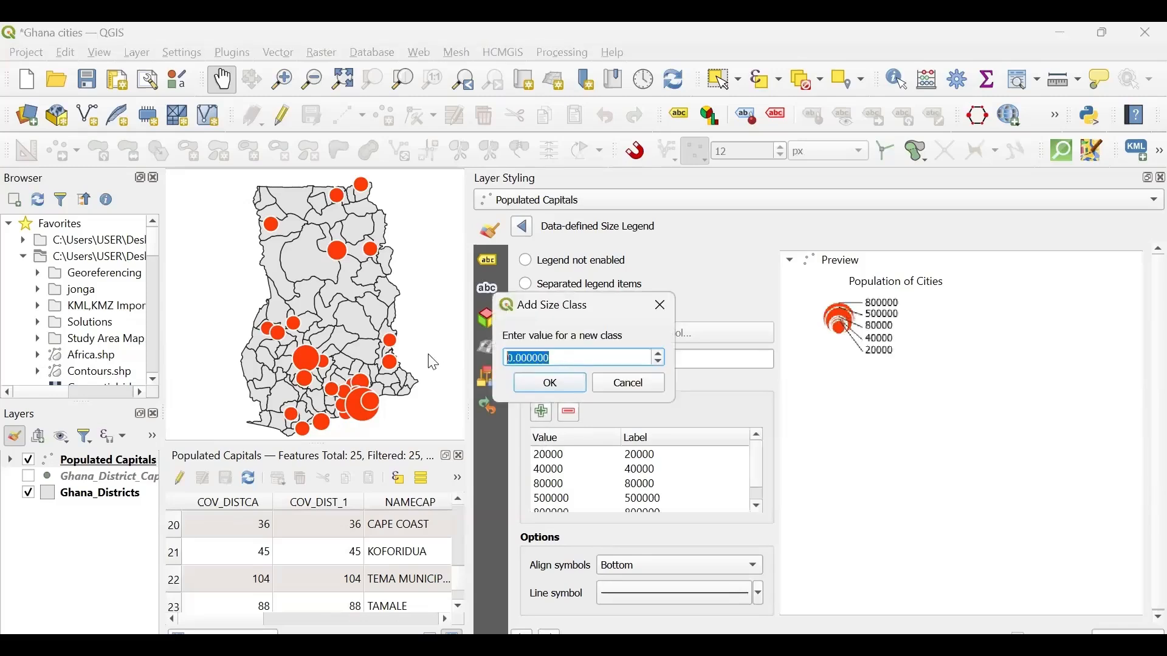
text(1000000)
click(546, 387)
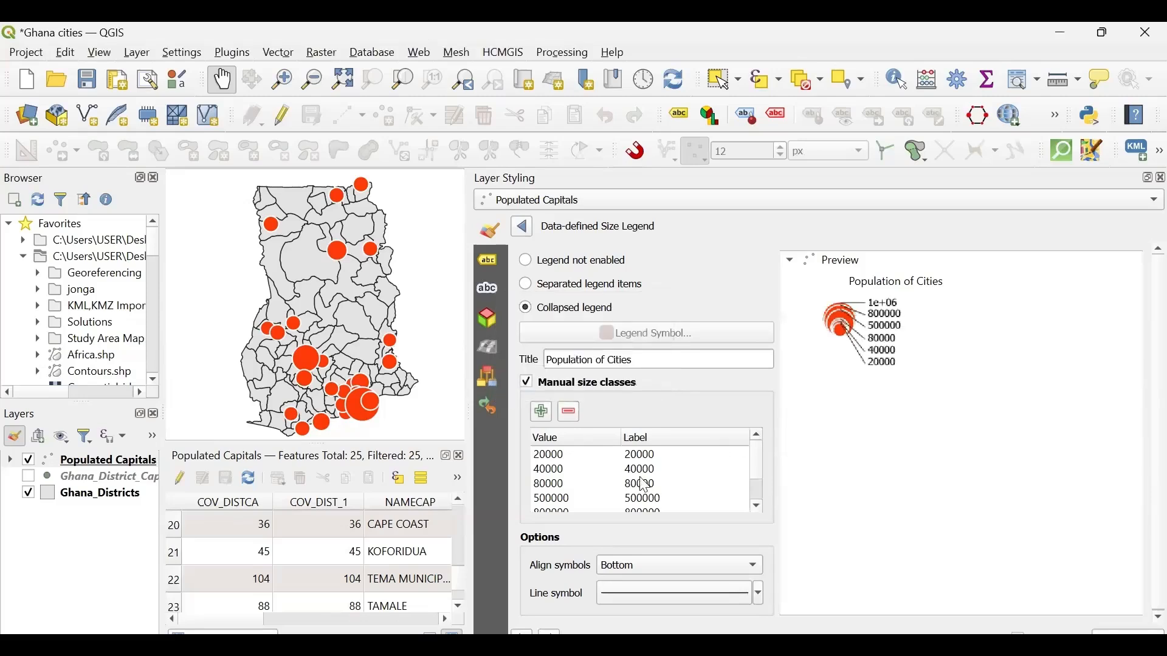
- Remove the 1000000 size class, add it again with the same value and check the class list
scroll(647, 486, down, 1)
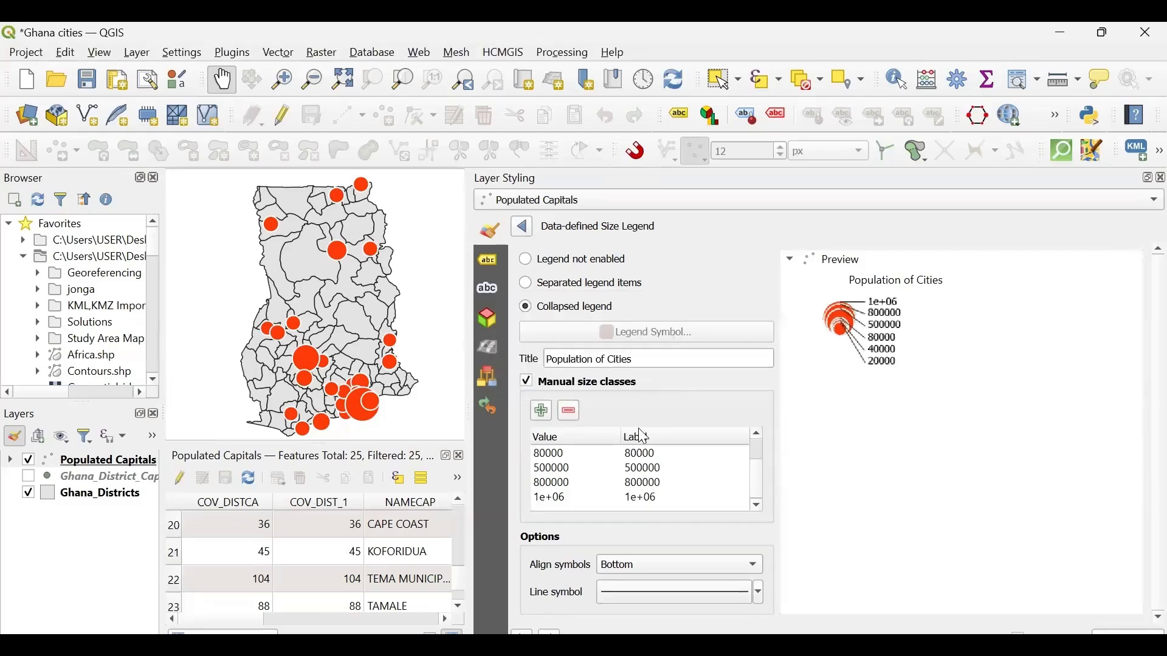
click(665, 490)
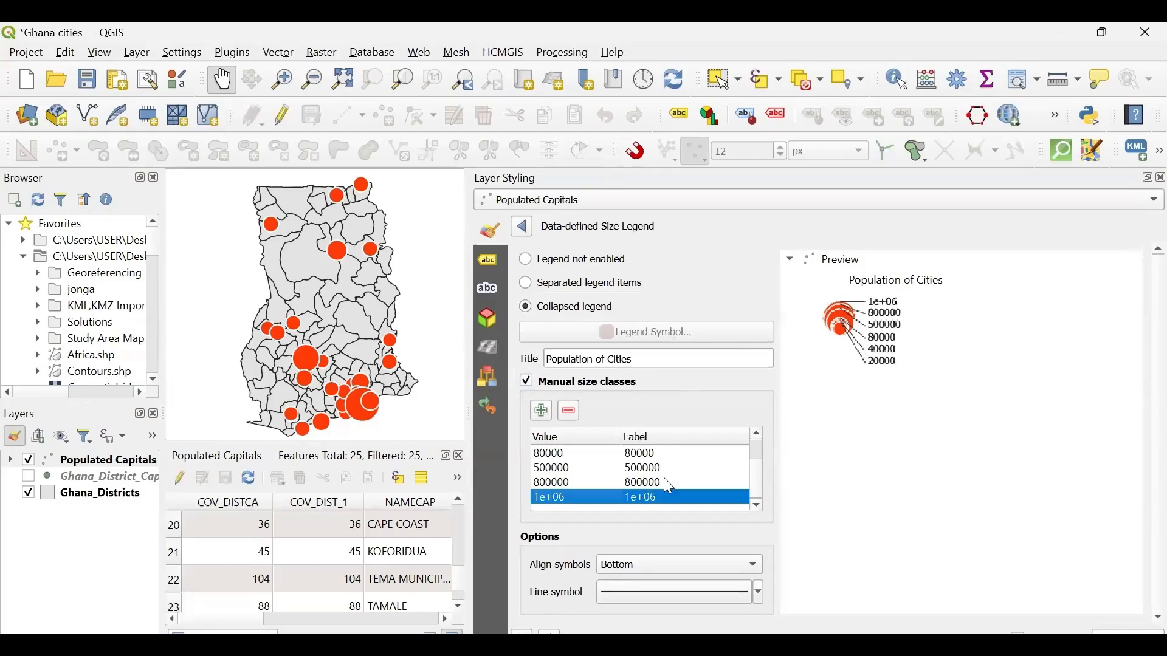
click(573, 411)
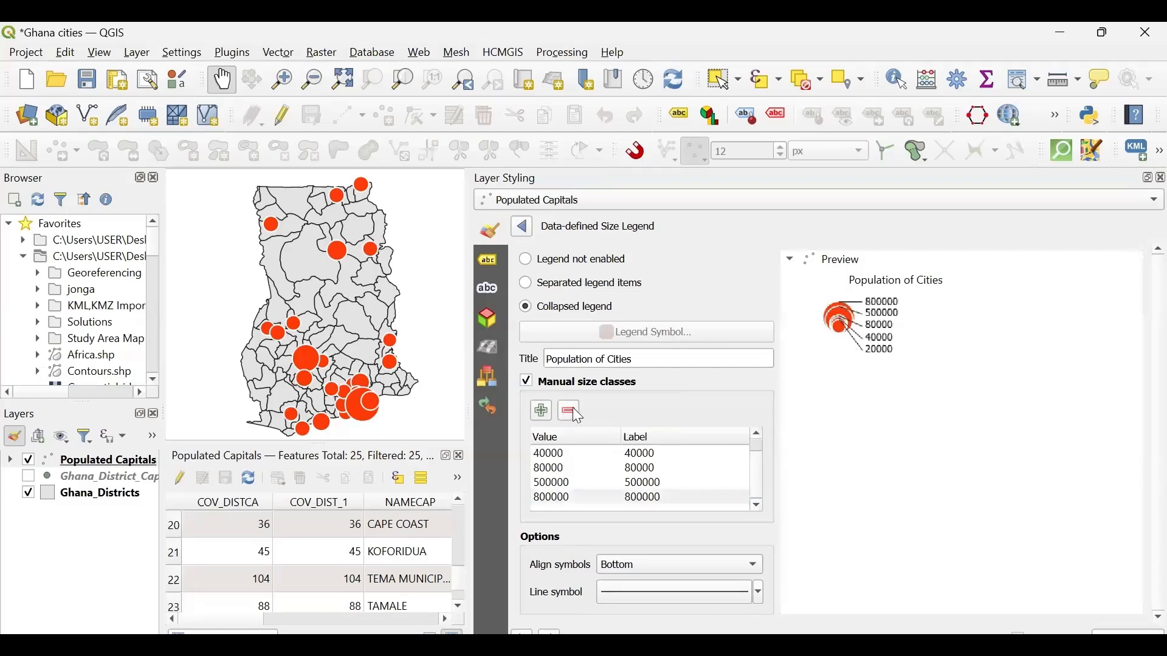
click(540, 412)
text(1000)
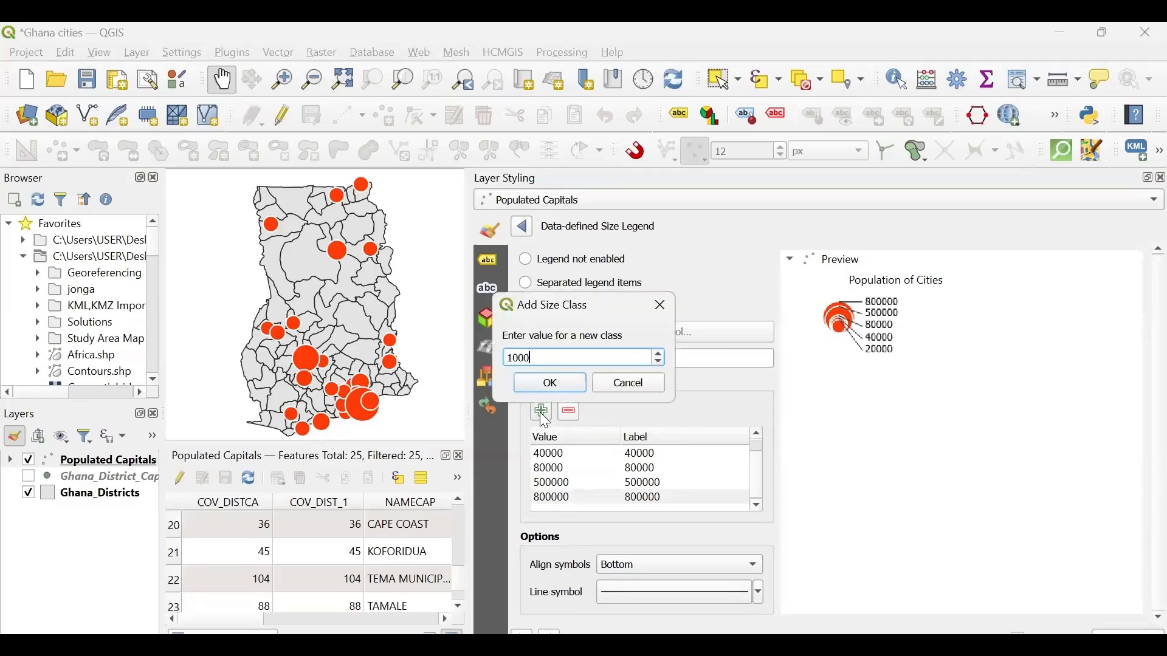
text(000)
click(557, 382)
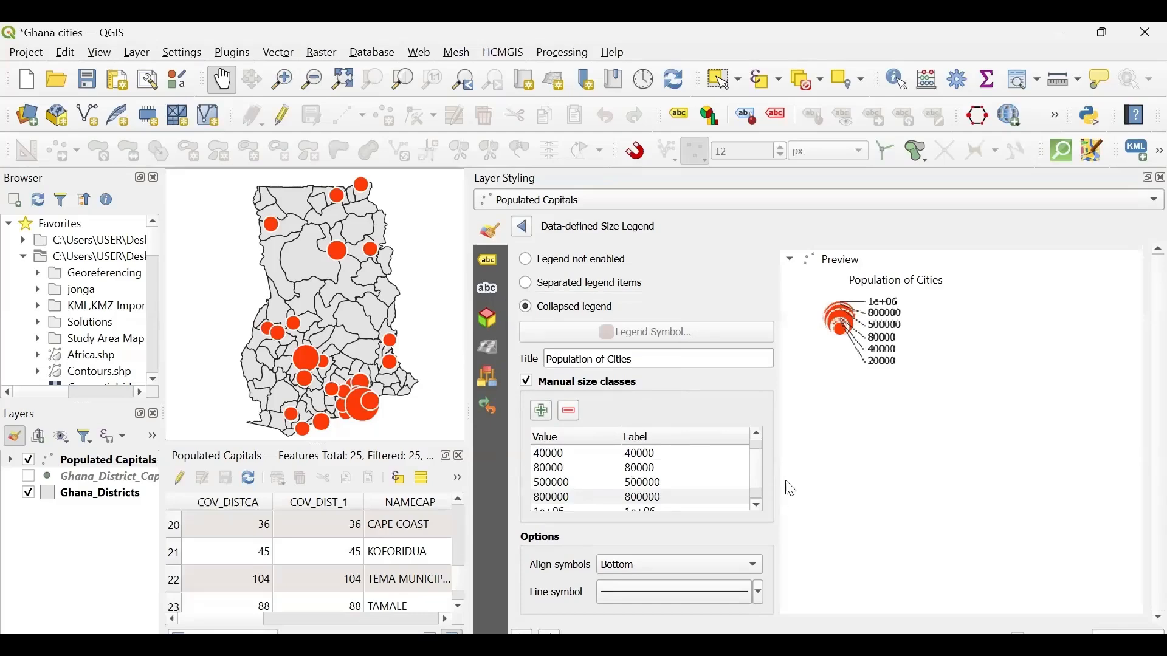
key(Down)
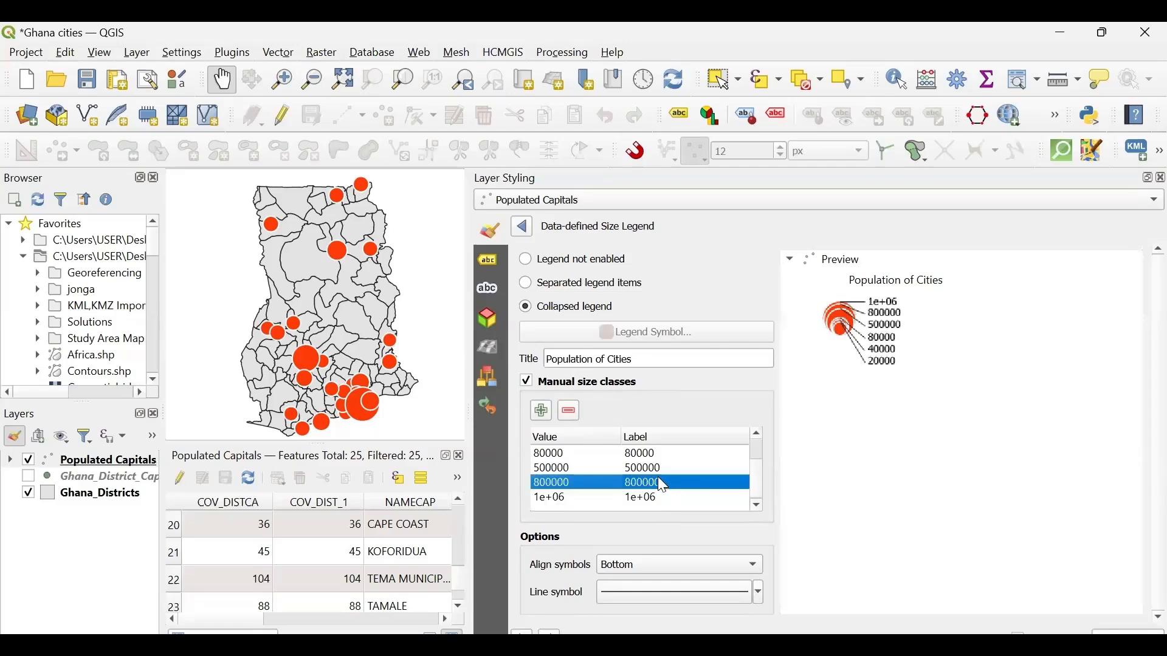
click(756, 436)
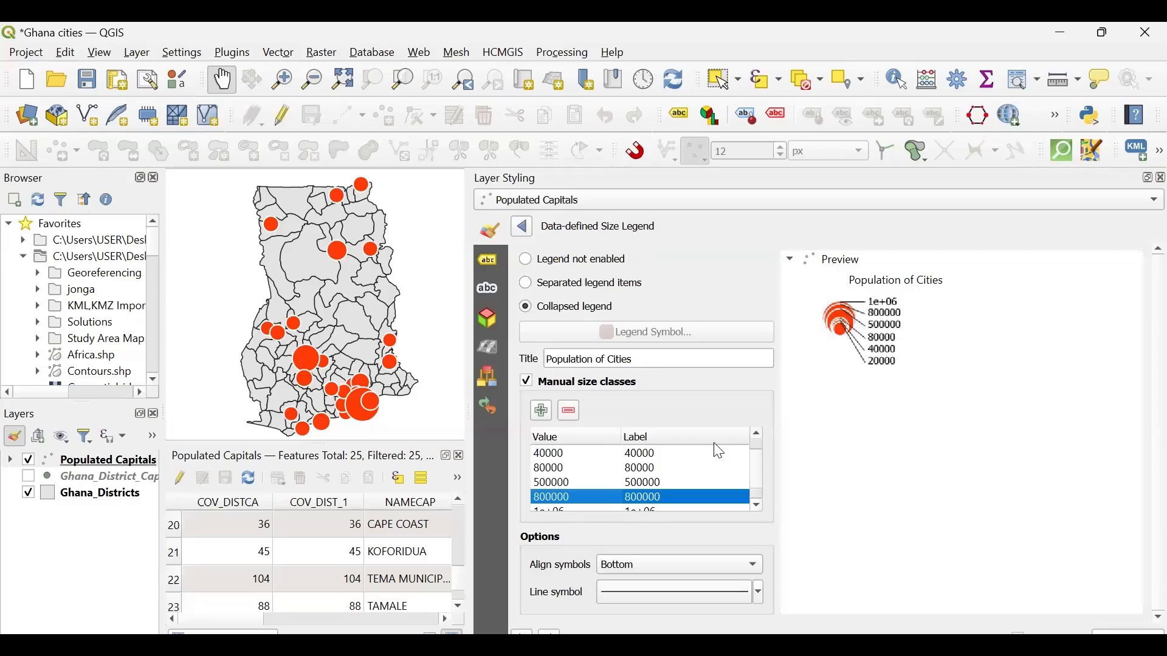
- Leave the legend settings and review the Simple Marker's size assistant, including its POPCAP value range, output sizes and size preview
click(524, 226)
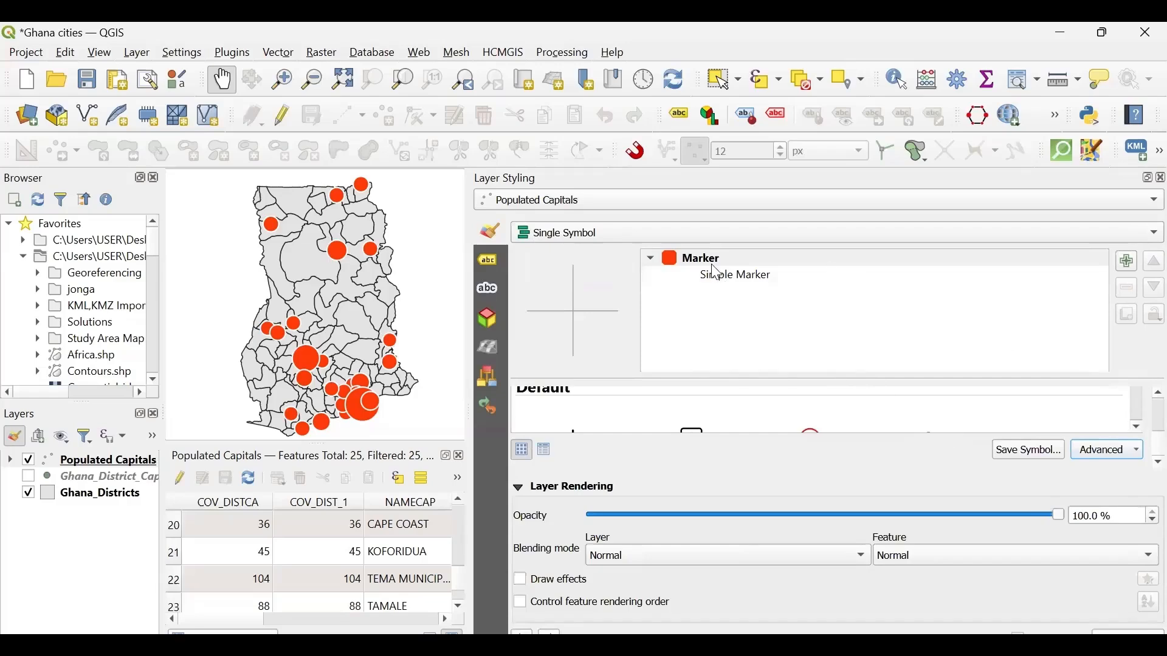
click(733, 283)
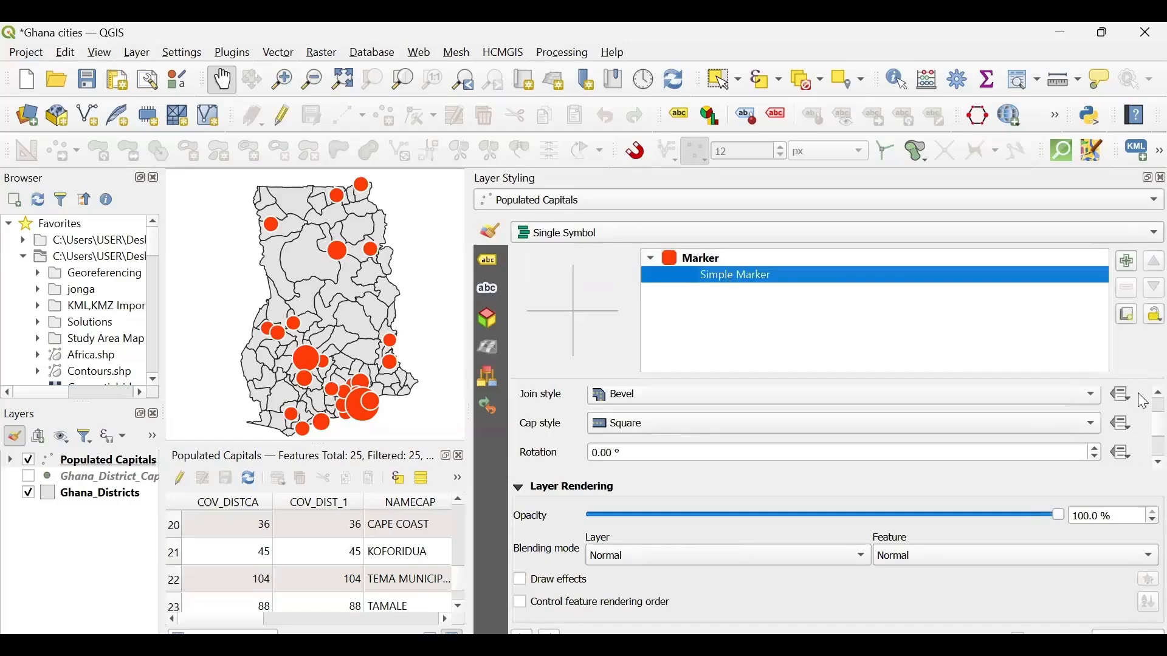
scroll(1145, 402, up, 3)
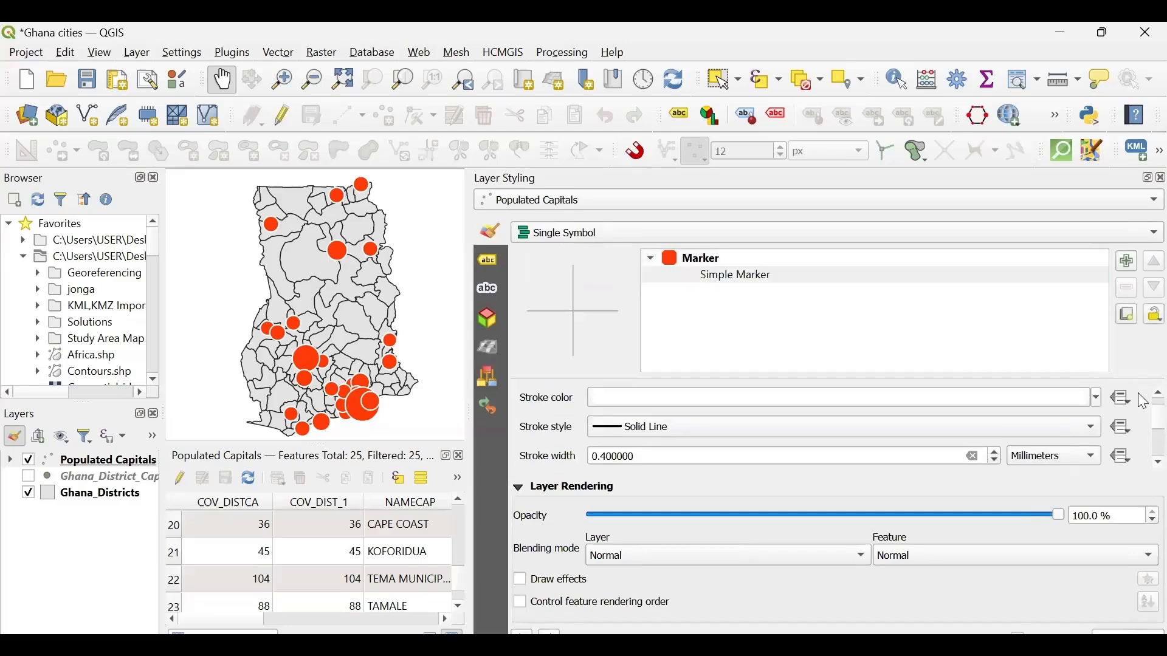
scroll(1146, 402, up, 3)
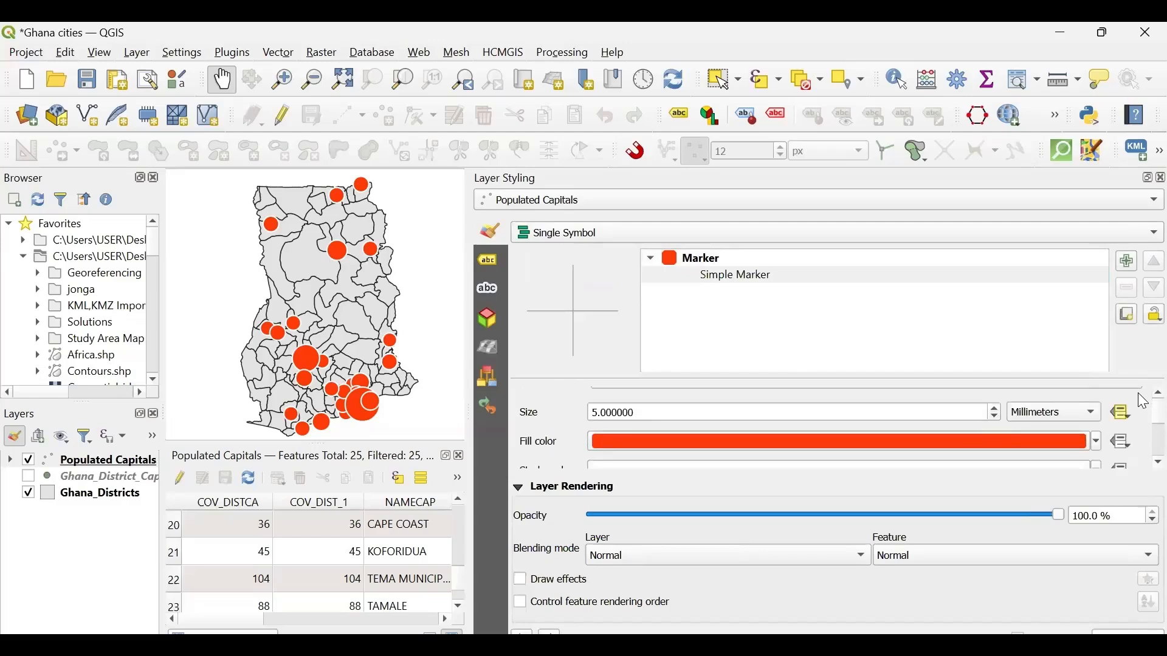
scroll(1145, 402, up, 1)
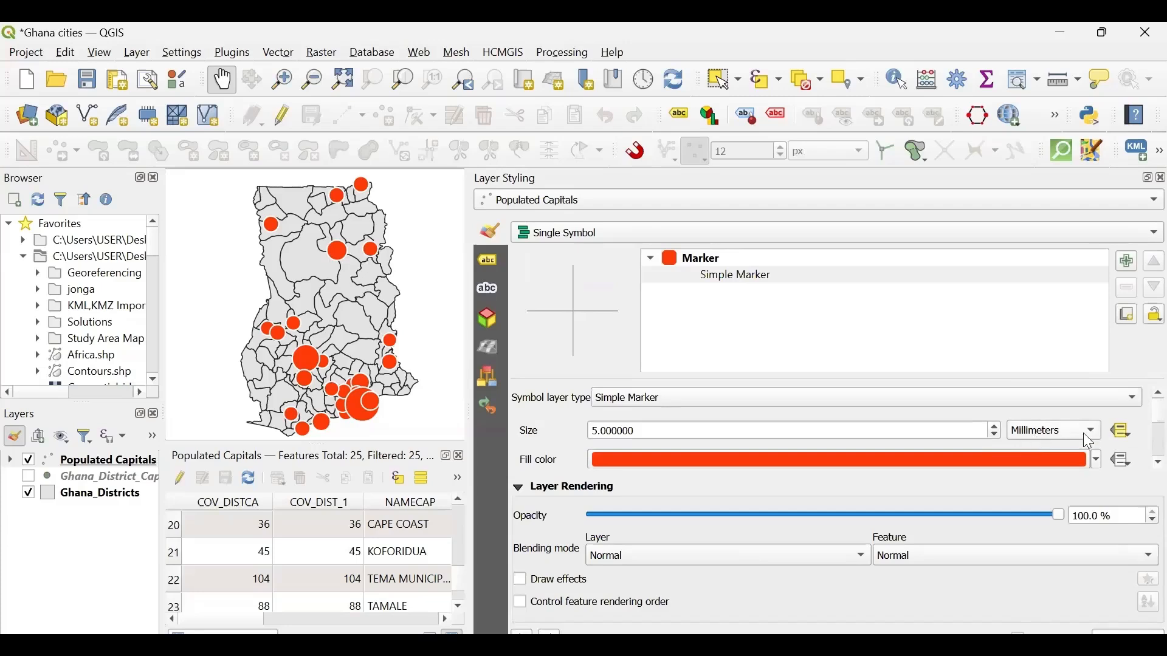
click(1119, 435)
click(998, 411)
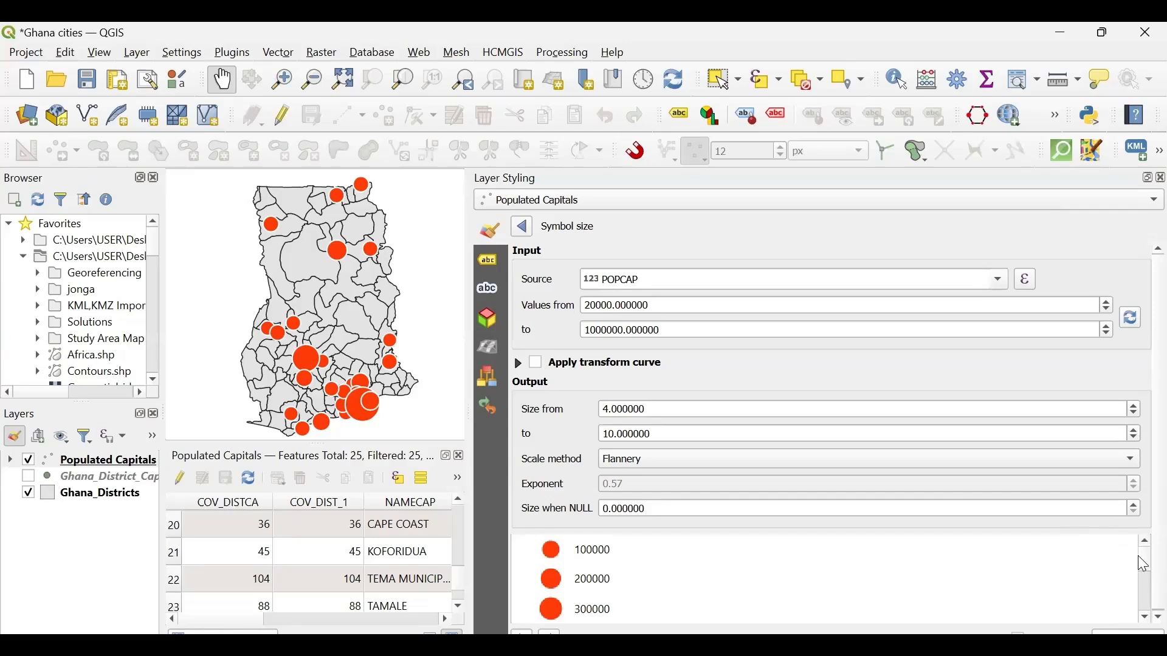
drag(1145, 566, 1144, 615)
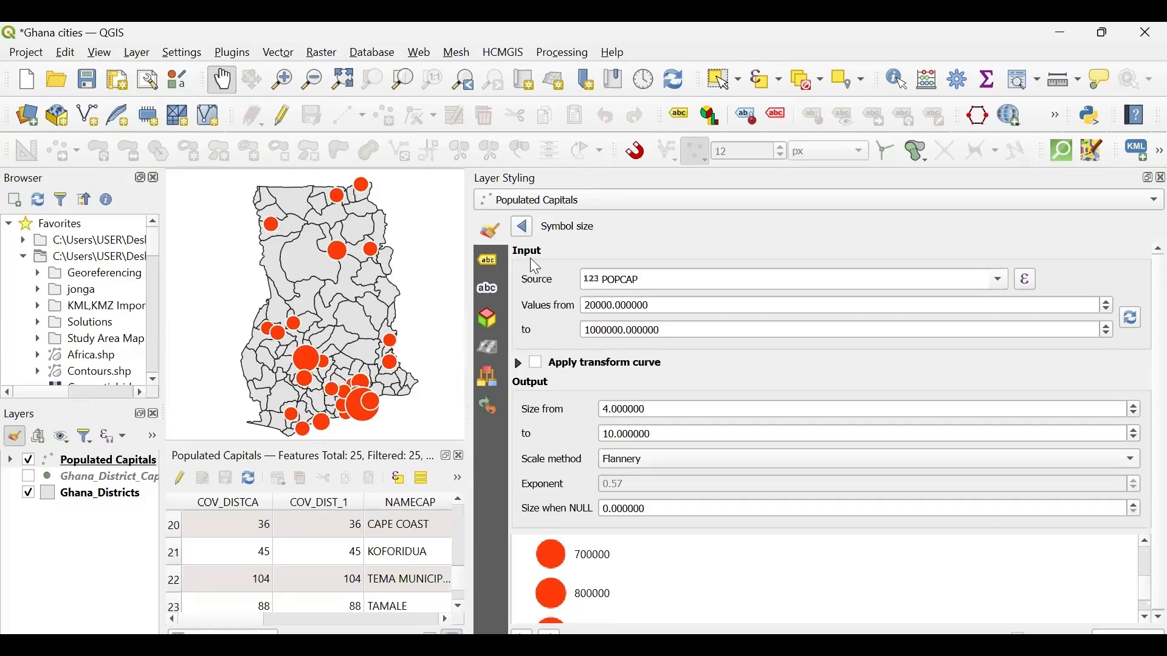
- Leave the size assistant and select the top-level Marker symbol to view its properties
click(523, 228)
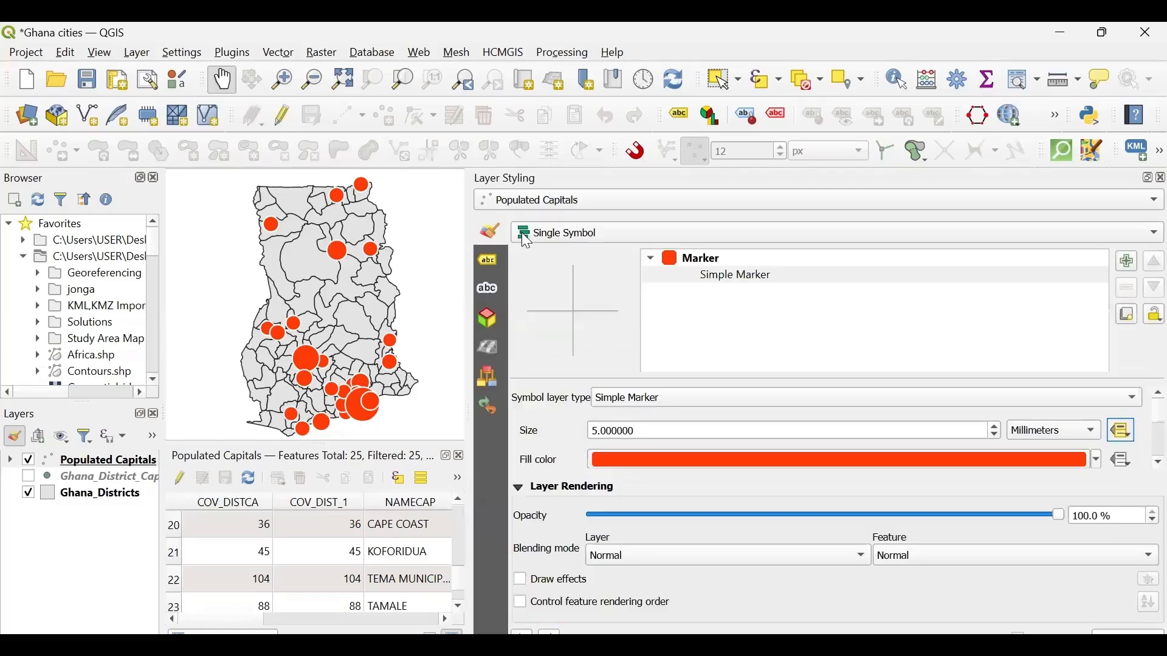
click(748, 278)
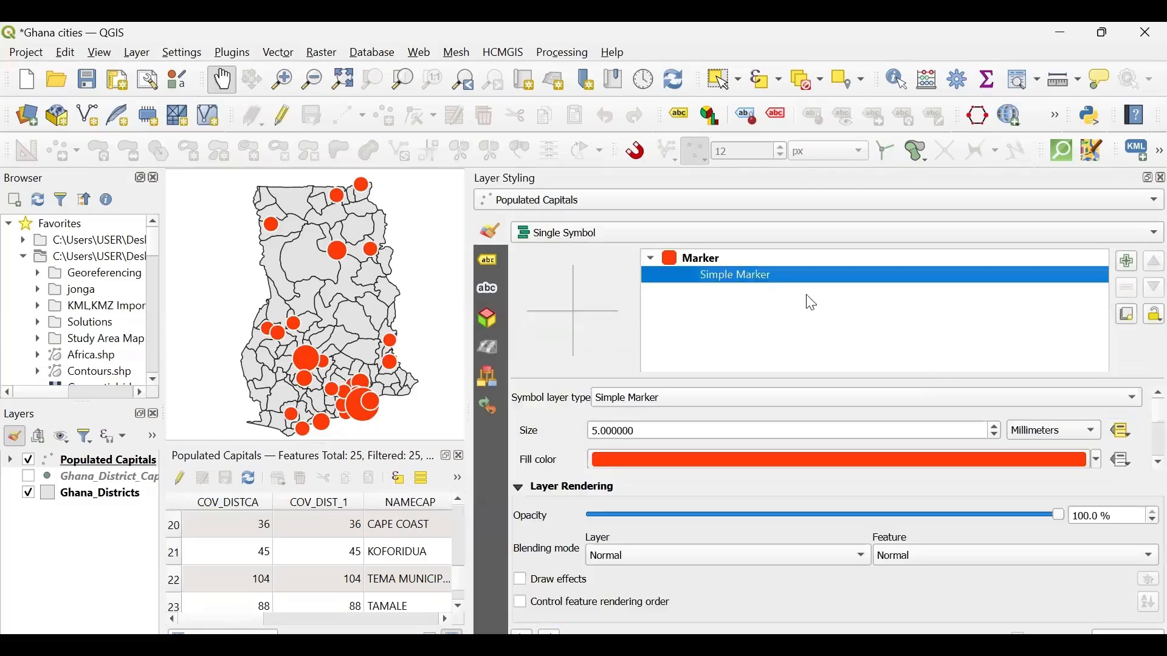
click(721, 258)
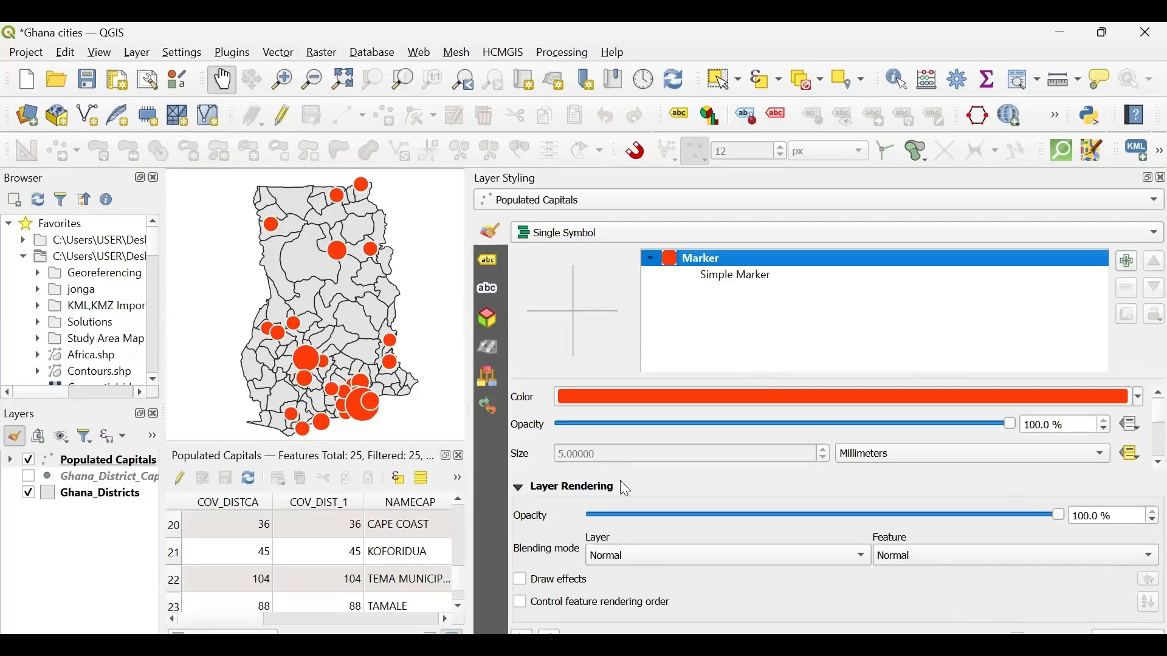
- Check the Simple Marker properties, reopen the Marker's data-defined size legend settings and review the manual size classes
click(737, 277)
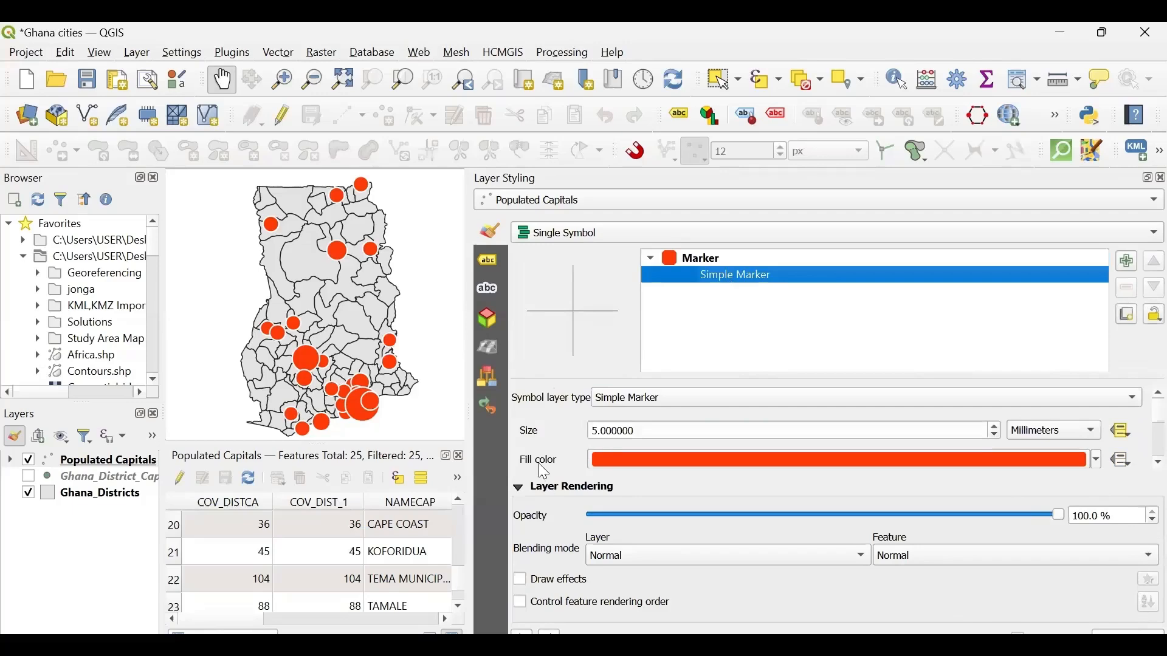
scroll(544, 471, down, 5)
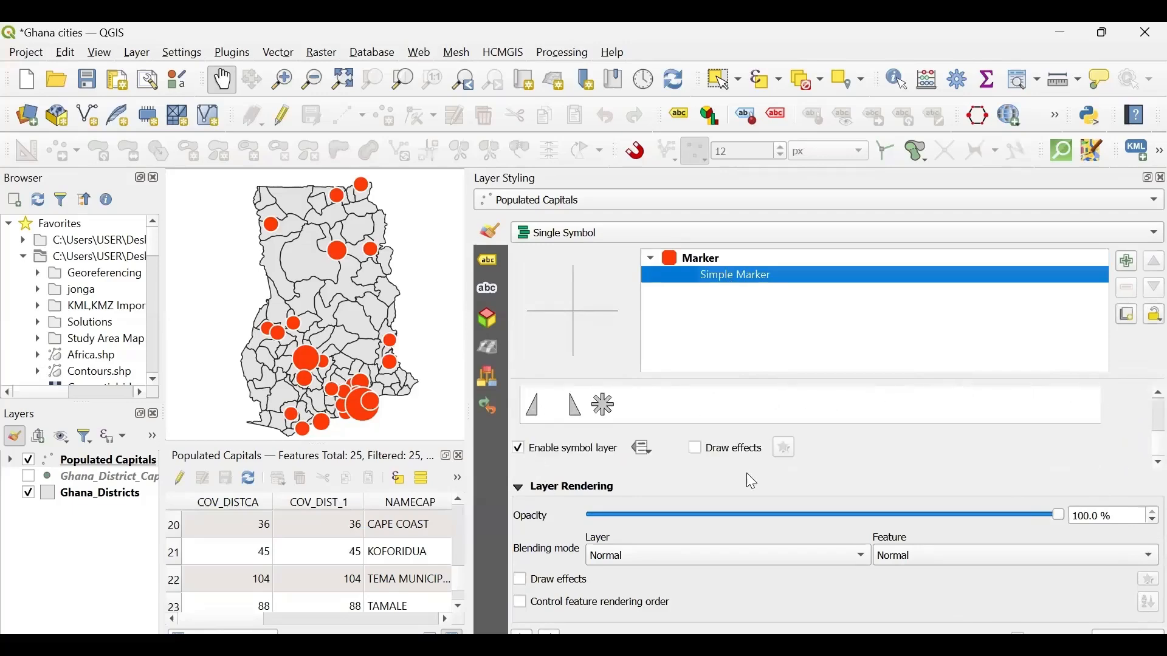
click(696, 260)
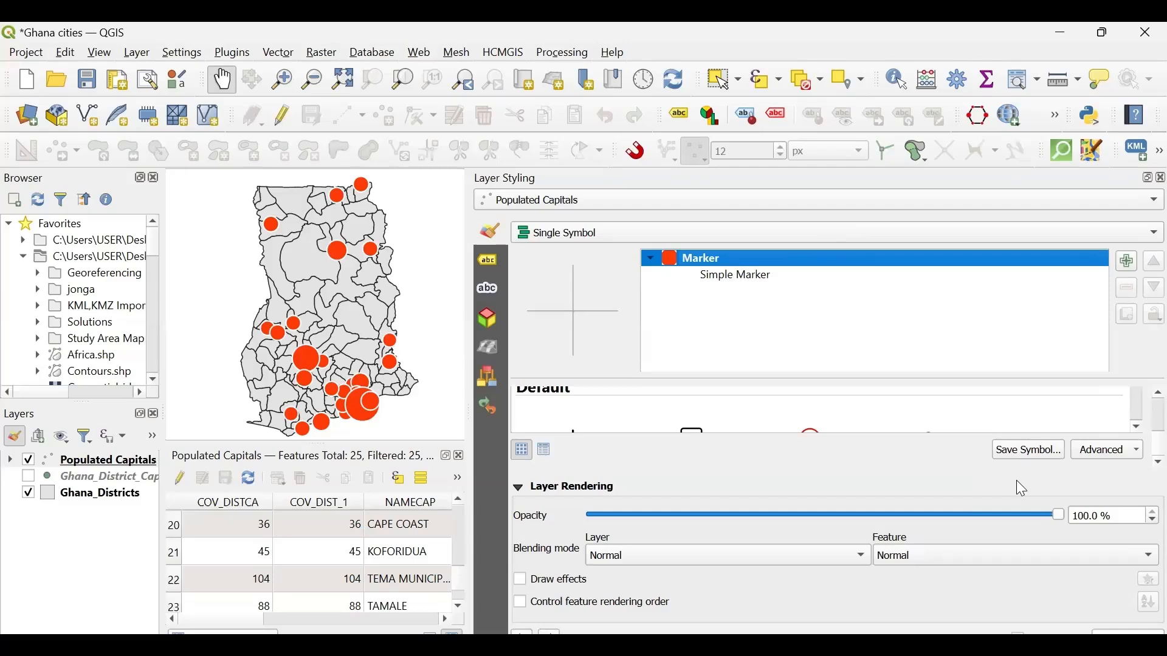
click(1115, 457)
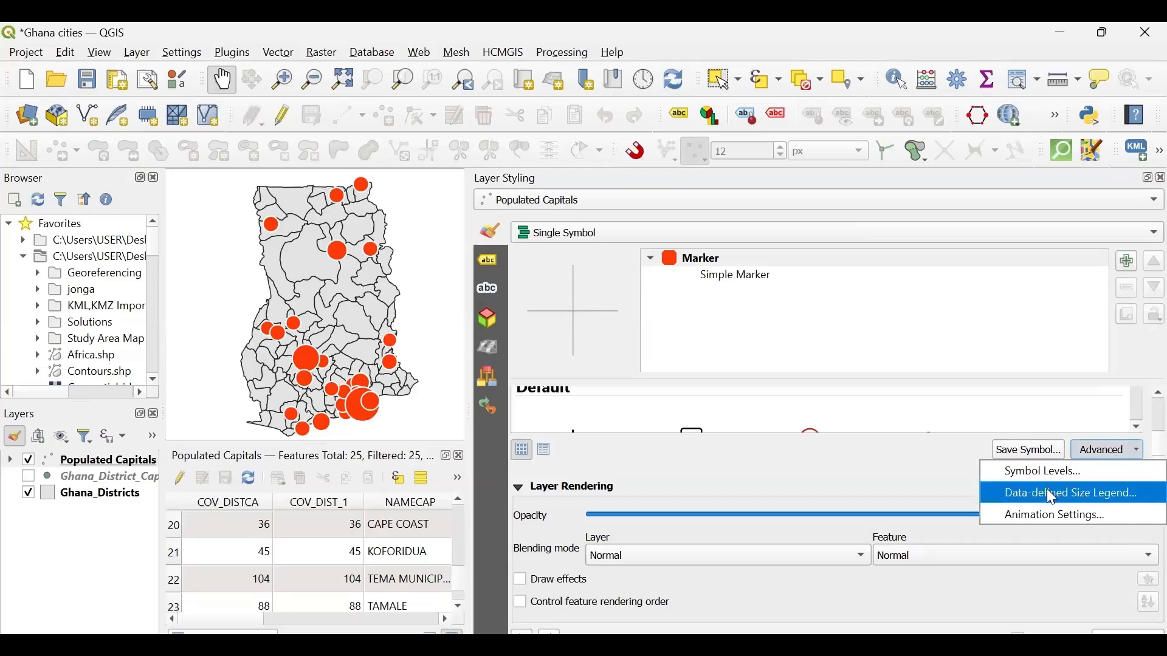
click(1058, 507)
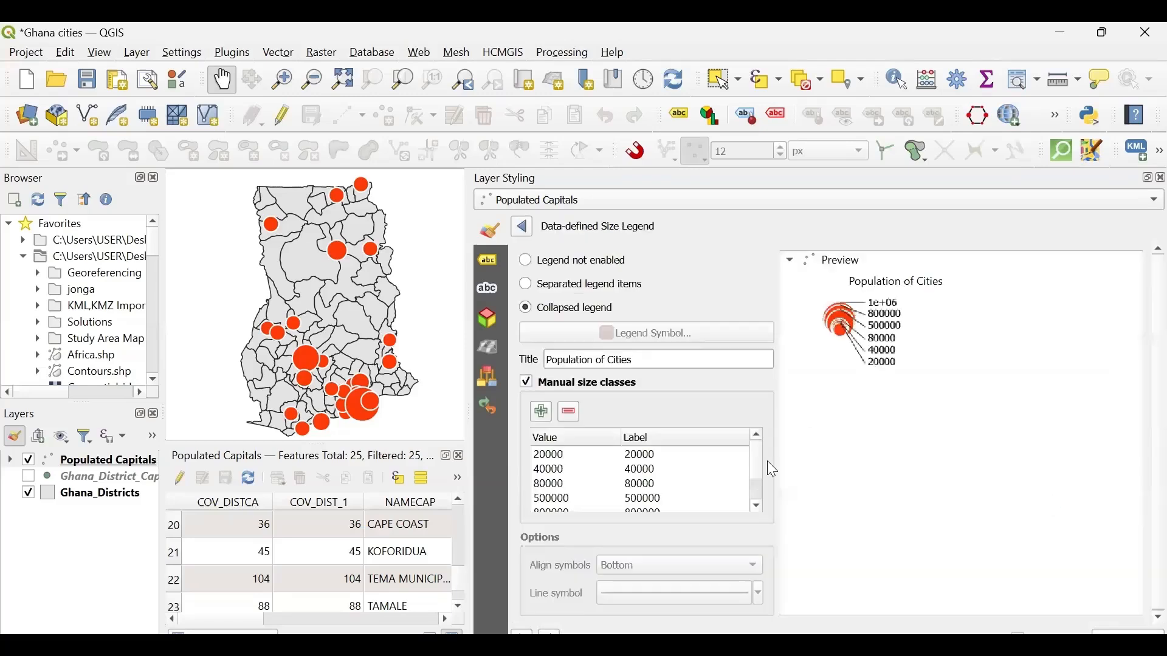
scroll(678, 482, down, 1)
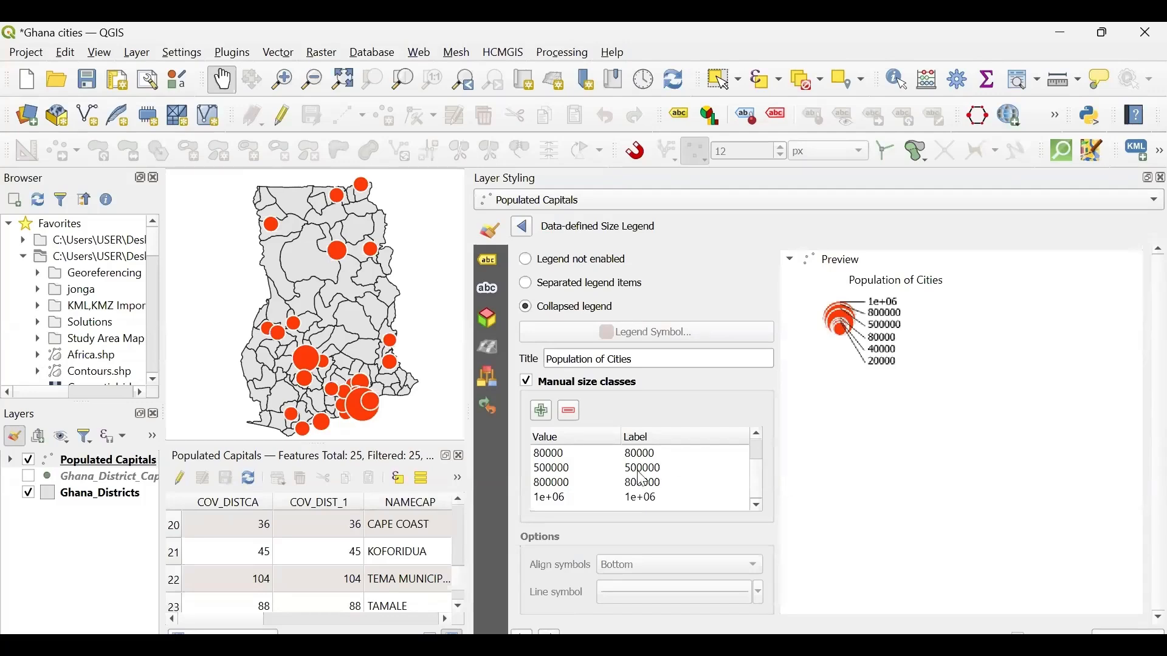
scroll(643, 479, up, 1)
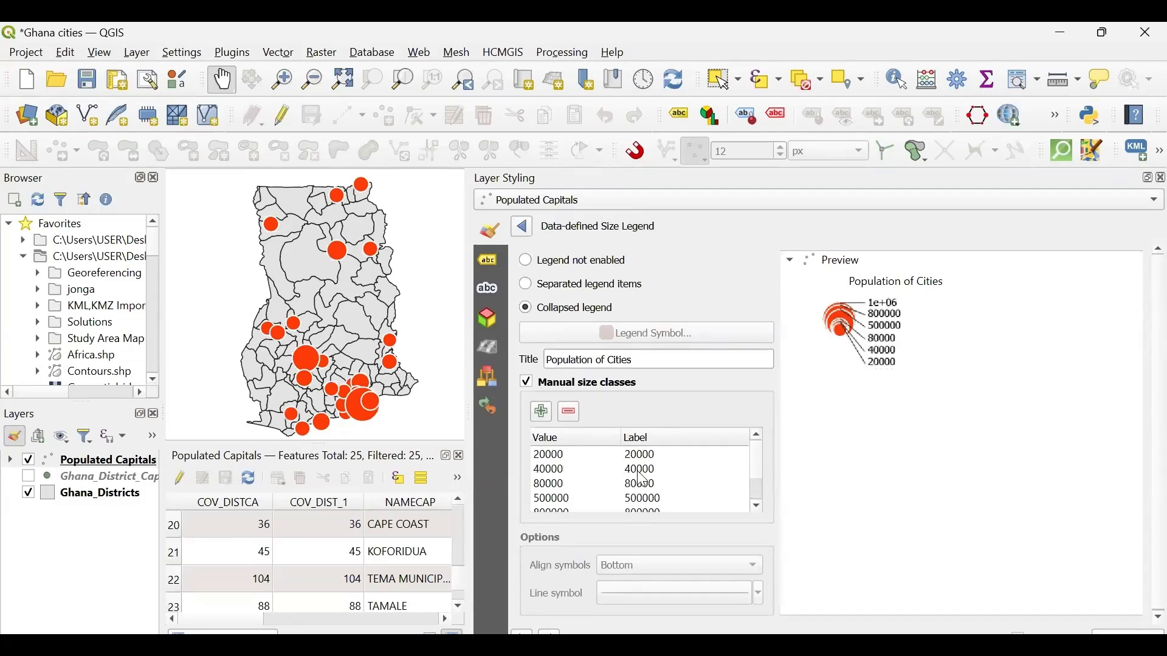
- Expand the Populated Capitals layer's legend in the layer tree and compare its classes with the POPCAP values in the attribute table
click(10, 459)
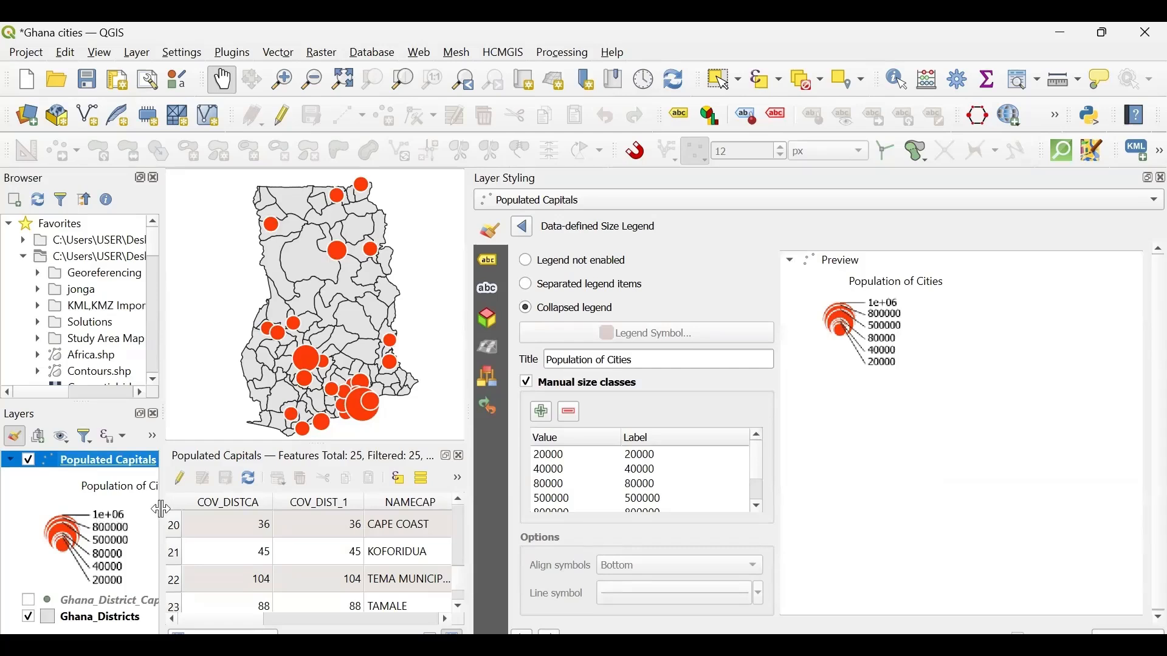
drag(162, 509, 236, 497)
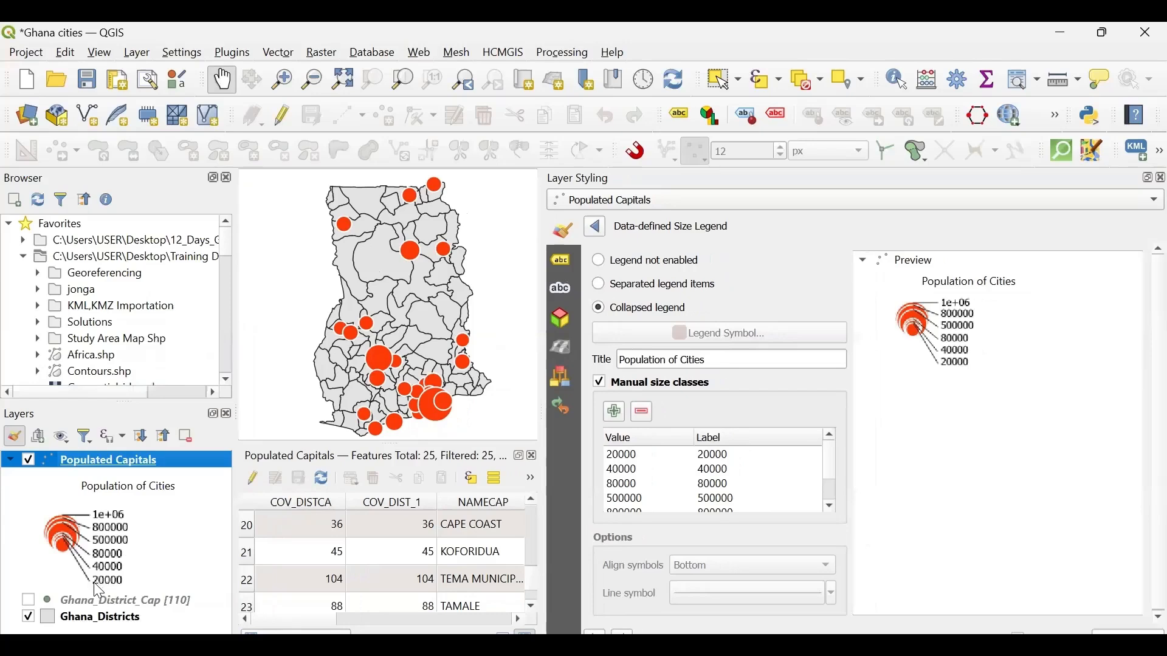
scroll(407, 580, down, 2)
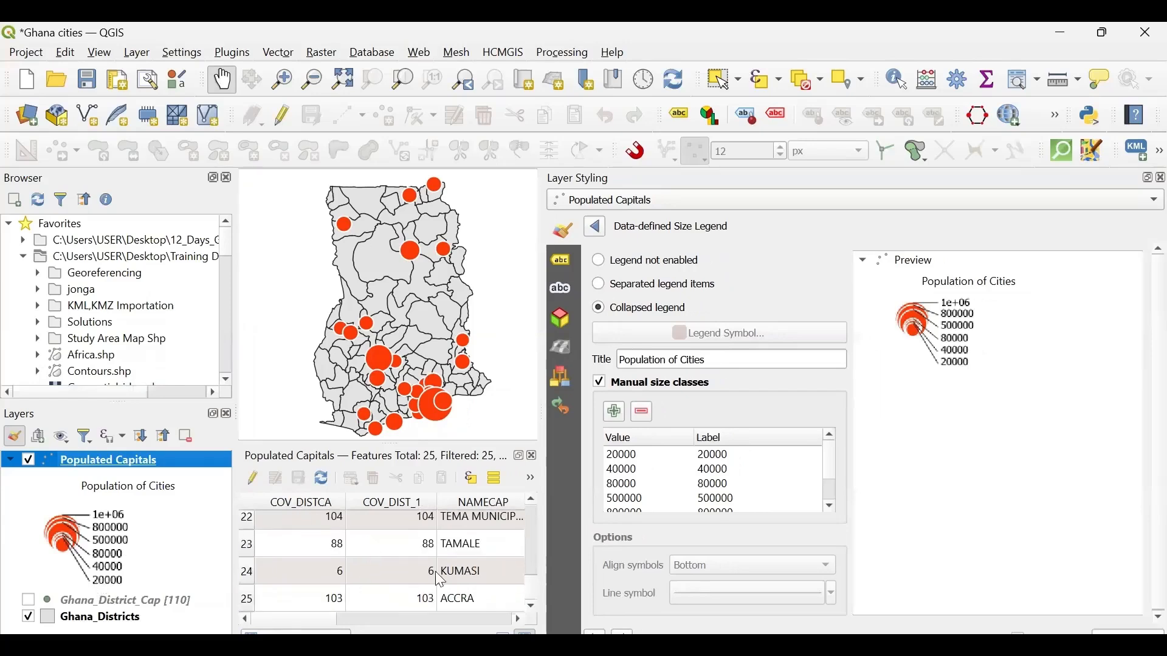
scroll(463, 585, right, 3)
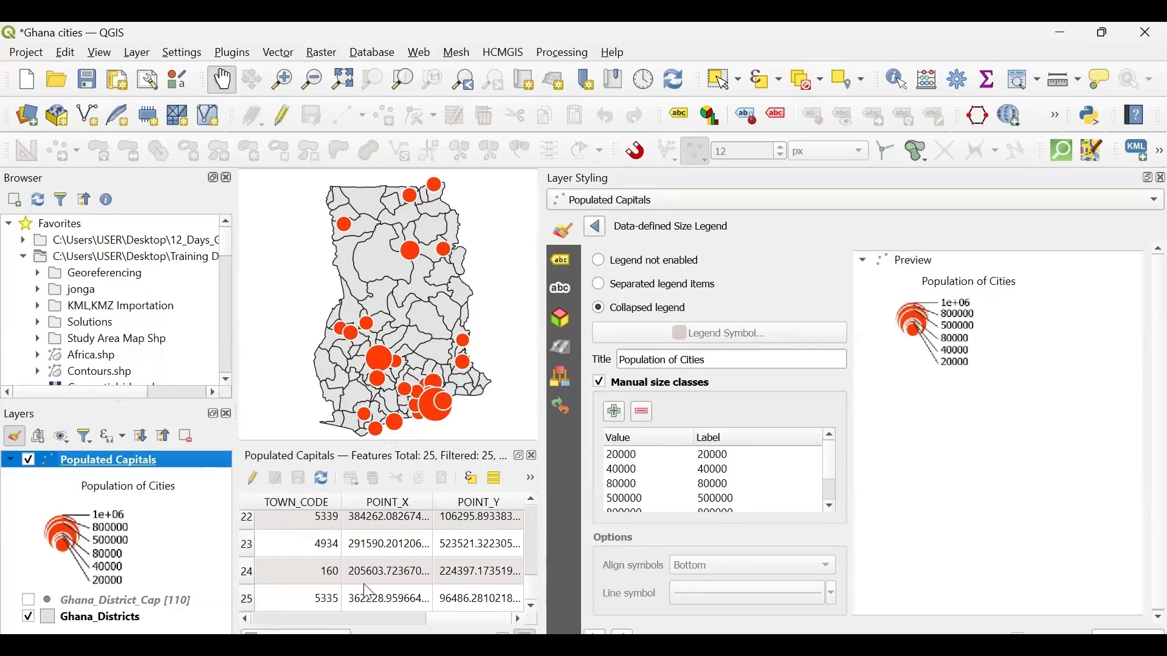
scroll(369, 592, left, 3)
scroll(369, 593, left, 2)
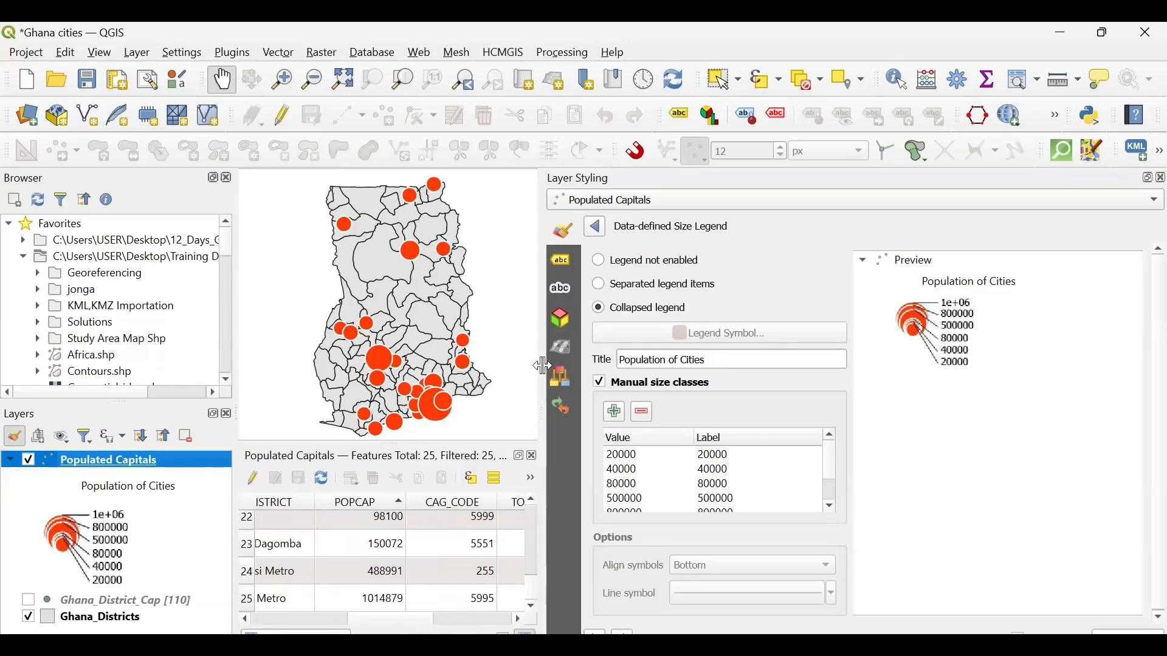
- Relabel the 1e+06 size class as ">1000000"
drag(544, 364, 471, 365)
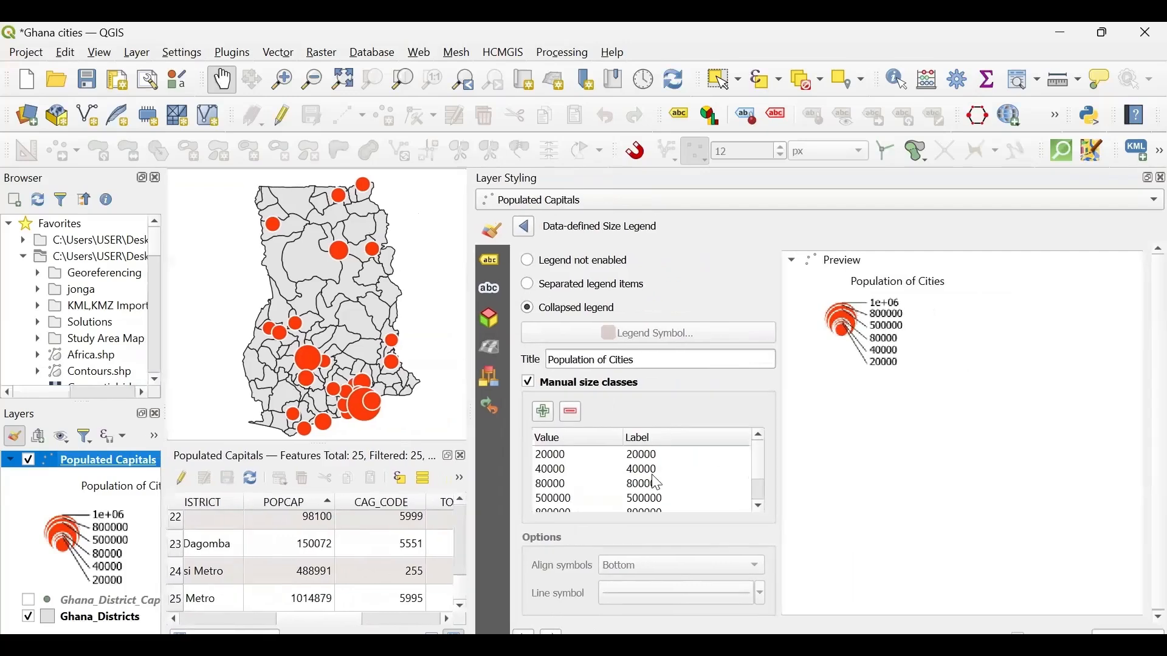
scroll(656, 483, down, 1)
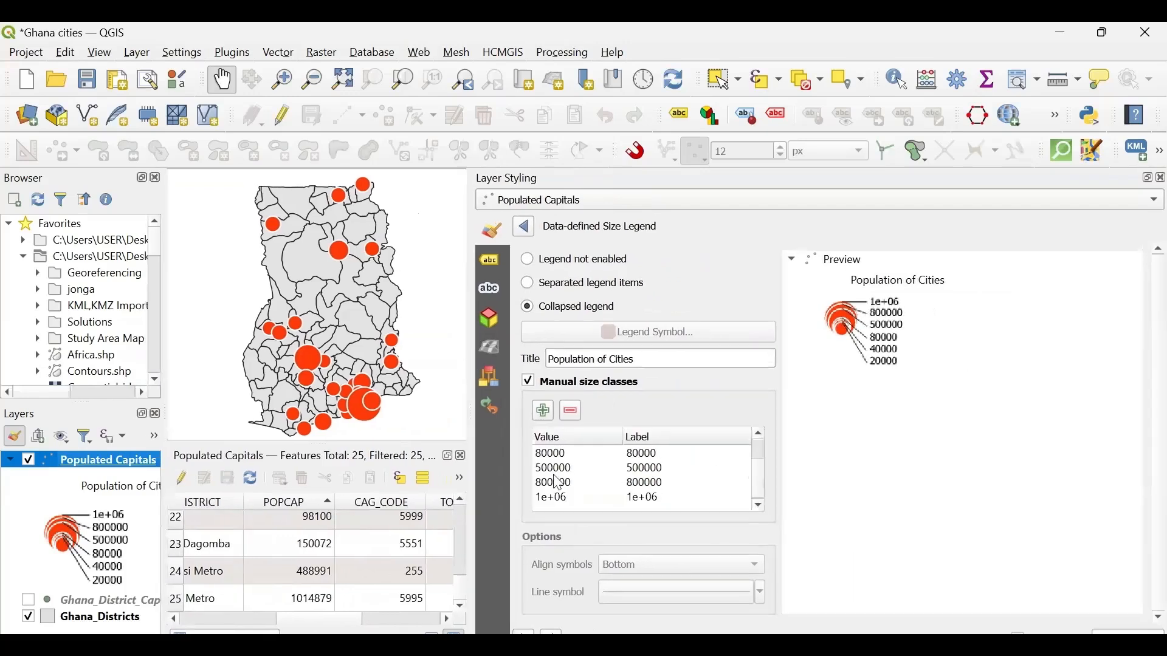
click(554, 494)
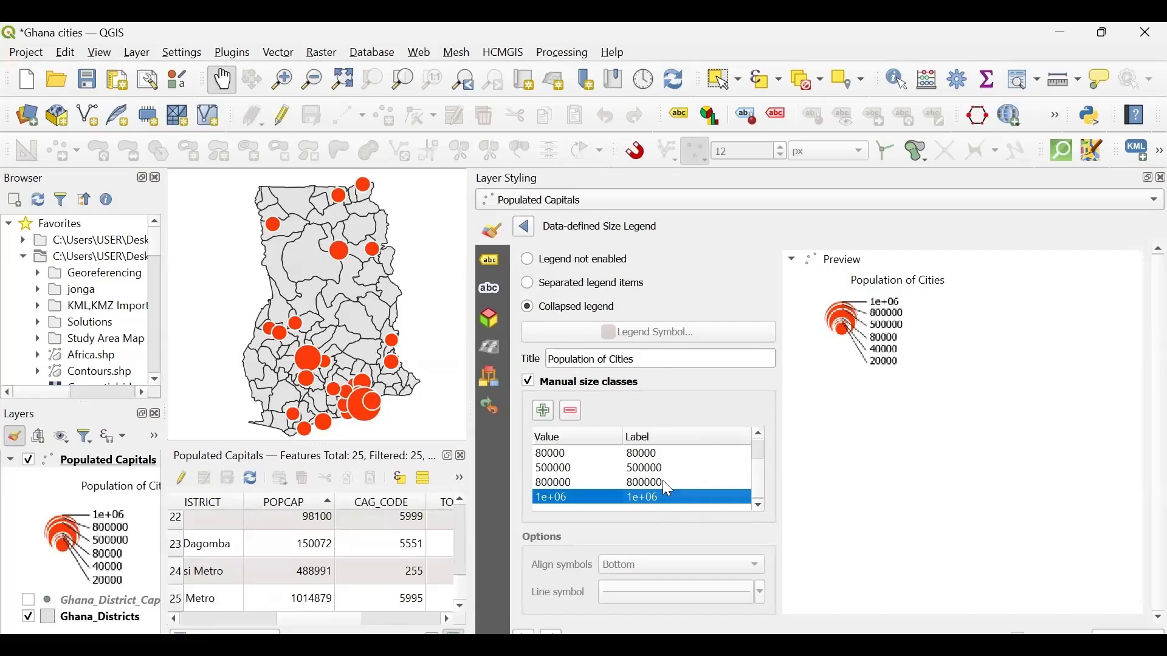
key(F2)
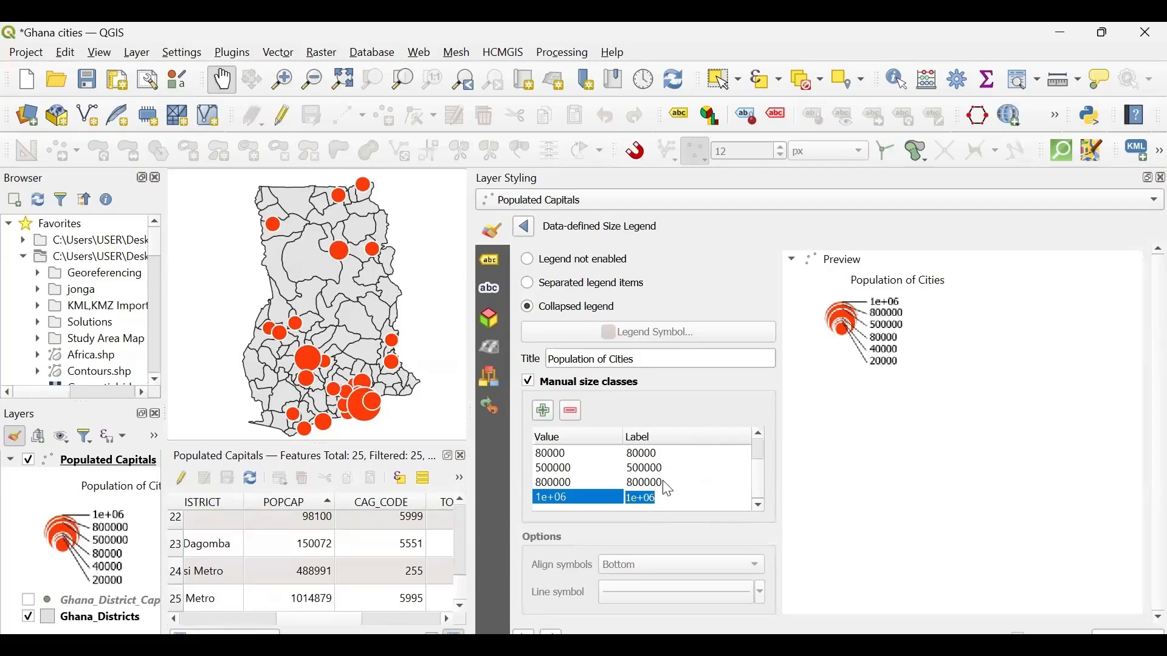
key(BackSpace)
text(>1000000)
key(Return)
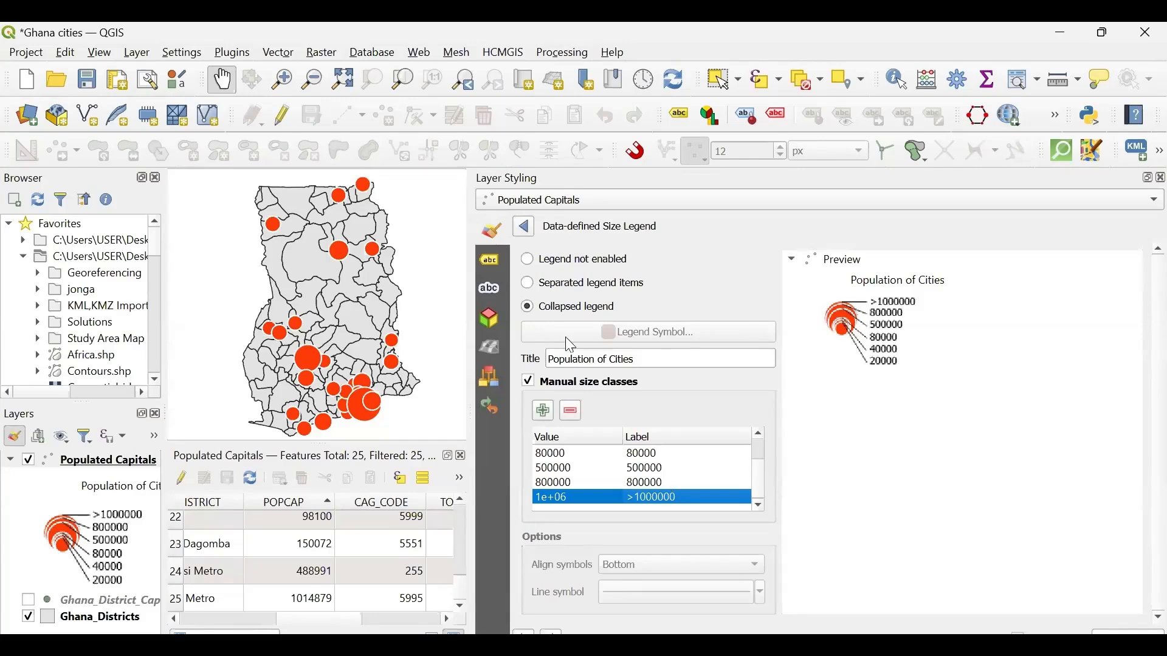
- Change the label of the 1e+06 size class to "More than 1000000"
drag(470, 344, 824, 366)
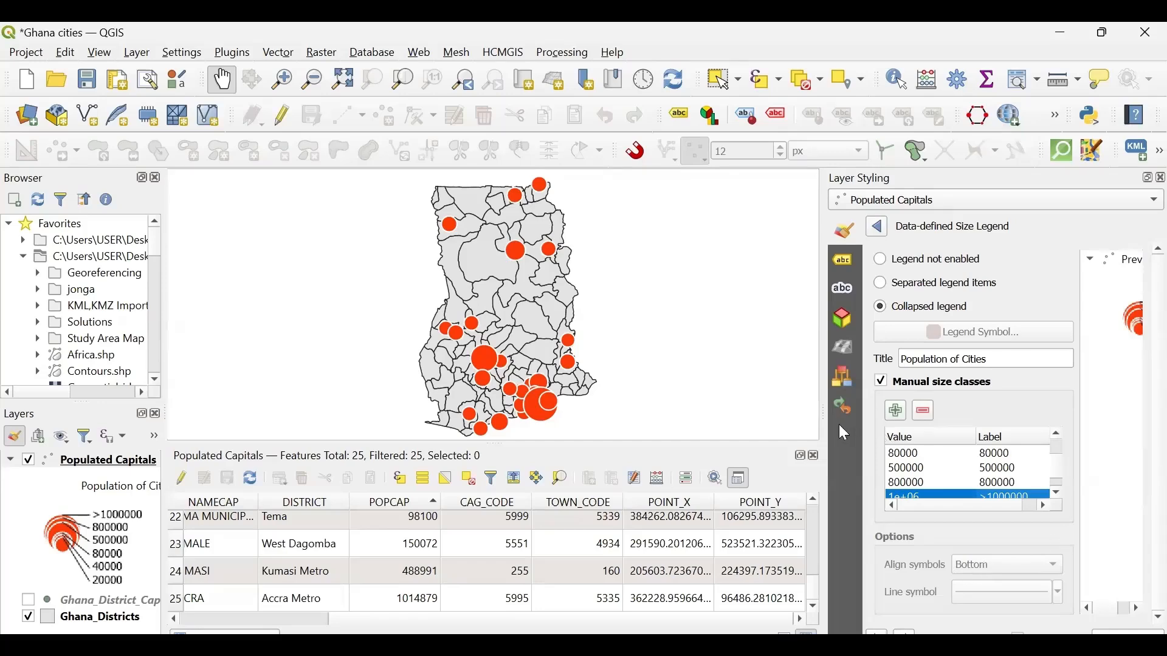
drag(823, 426, 473, 425)
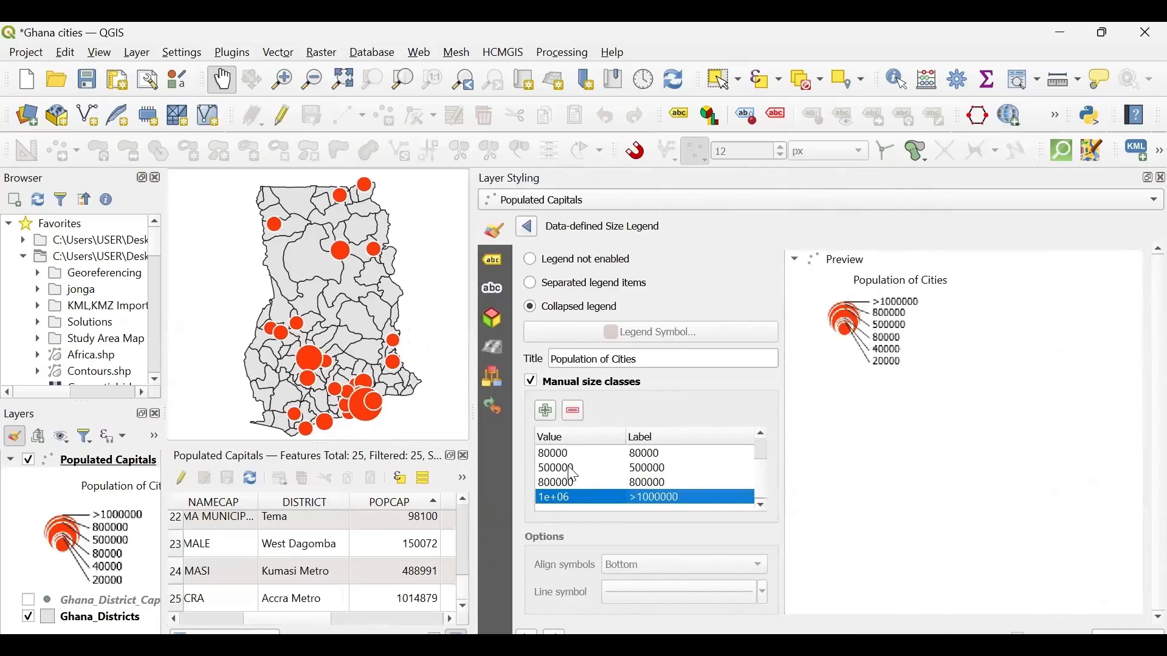
key(F2)
key(Home)
key(Right)
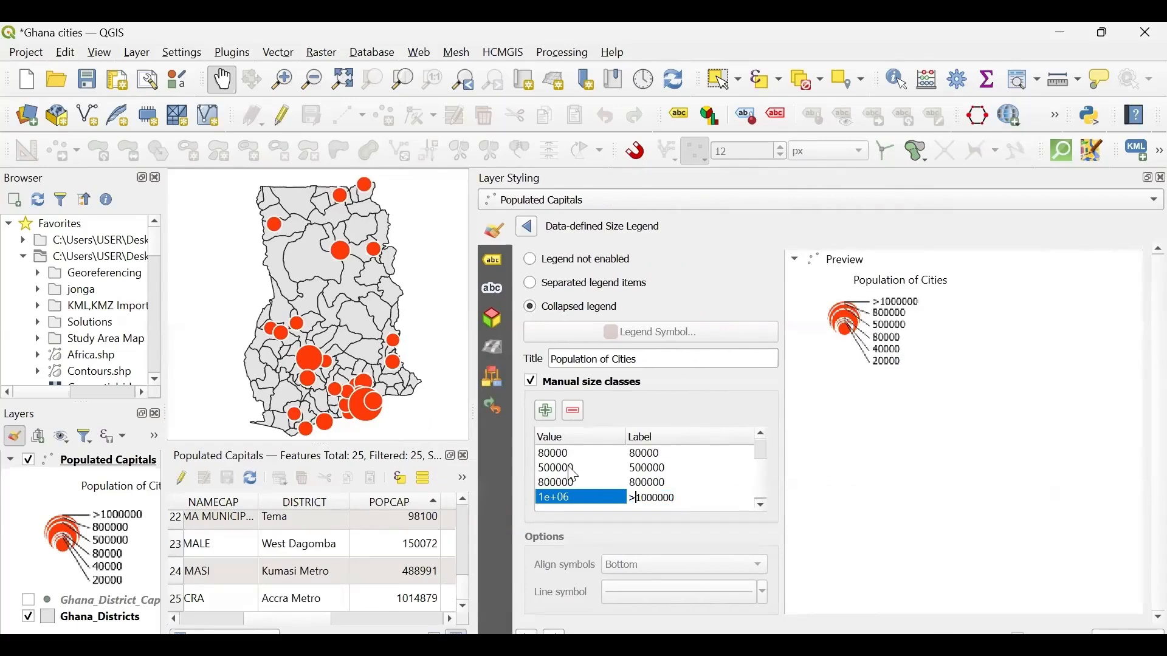
key(BackSpace)
text(More than)
key(Return)
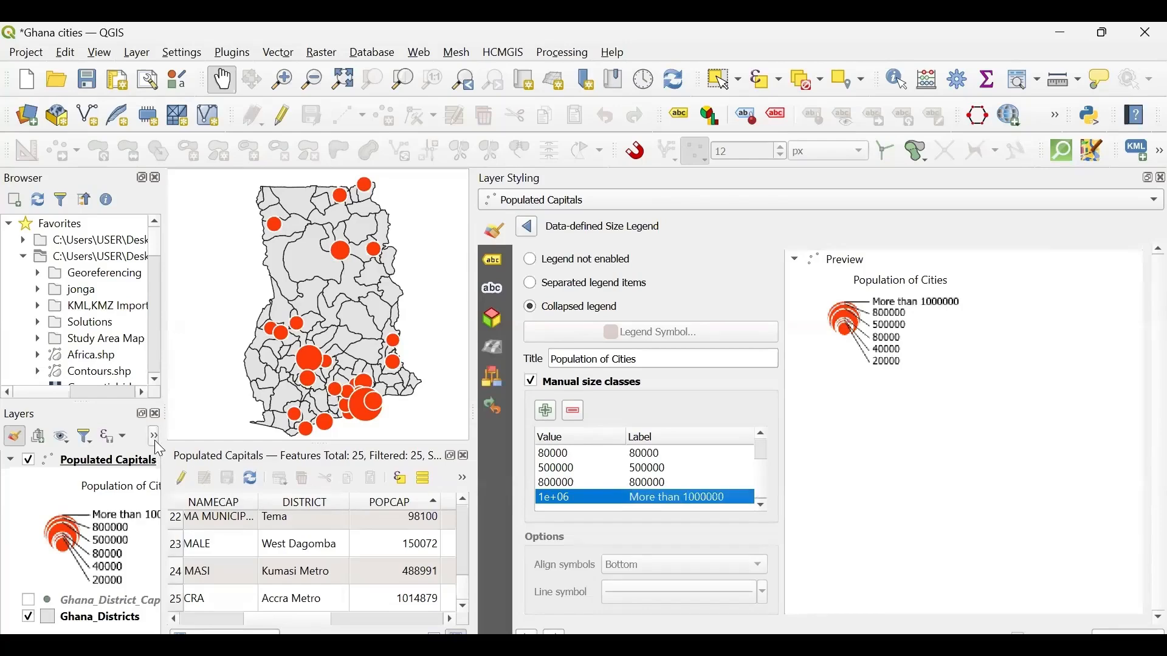
- Widen the layer tree to check the legend, and replace "More than" with ">" in the largest class's label so it reads ">1000000"
drag(166, 433, 345, 446)
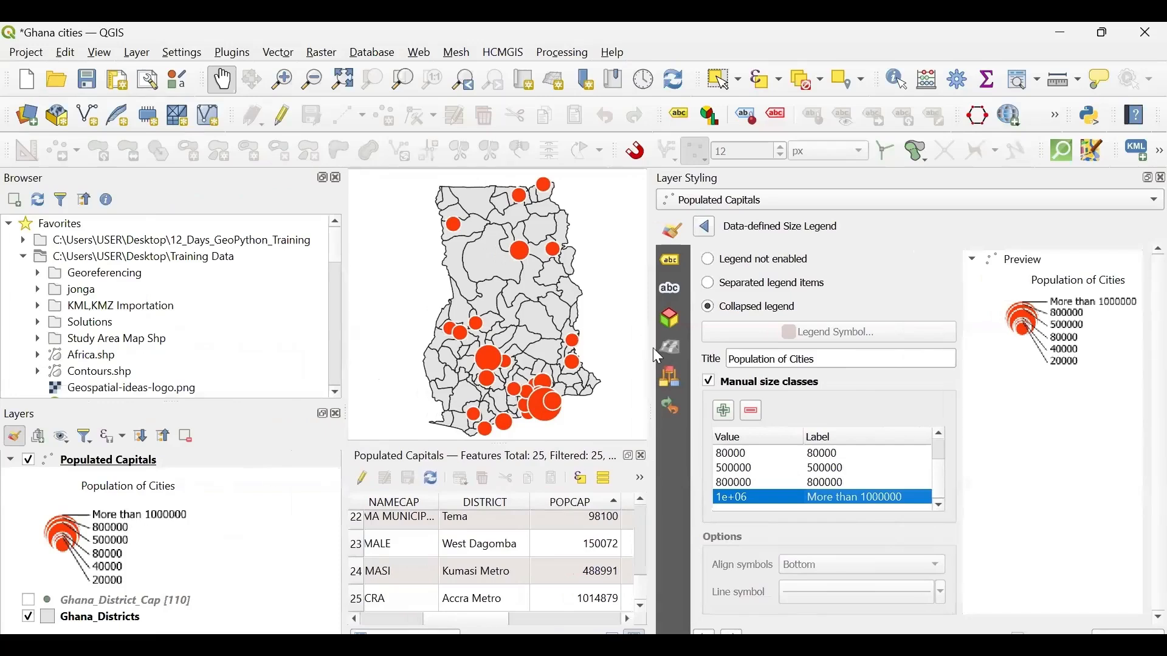
drag(653, 348, 564, 360)
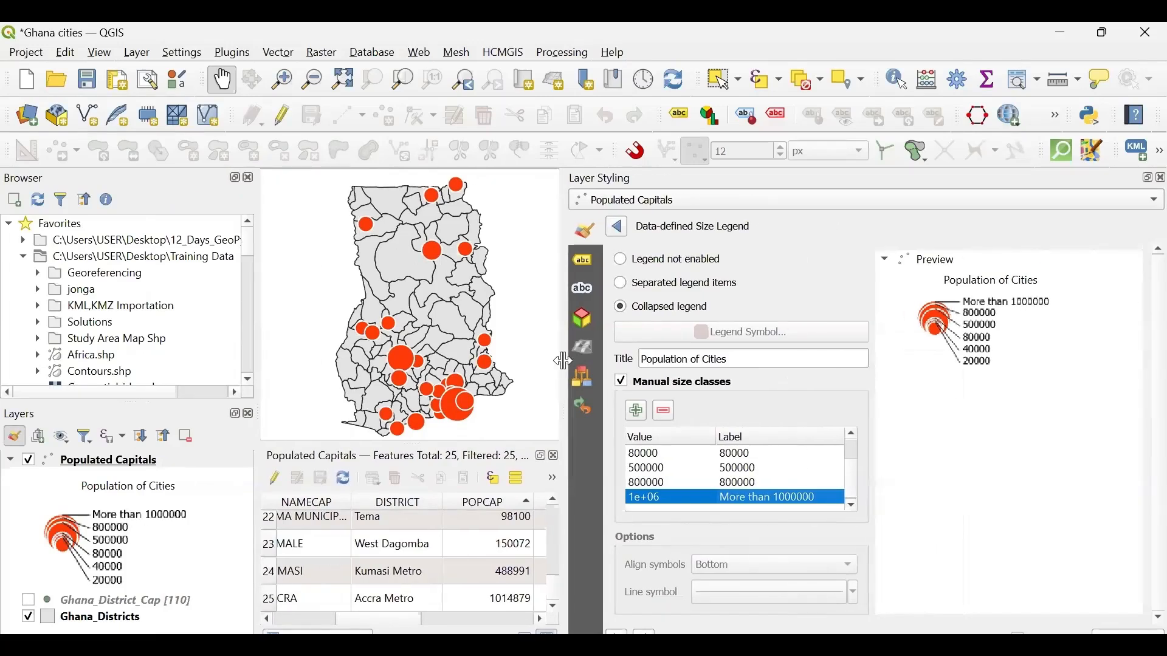
double_click(754, 491)
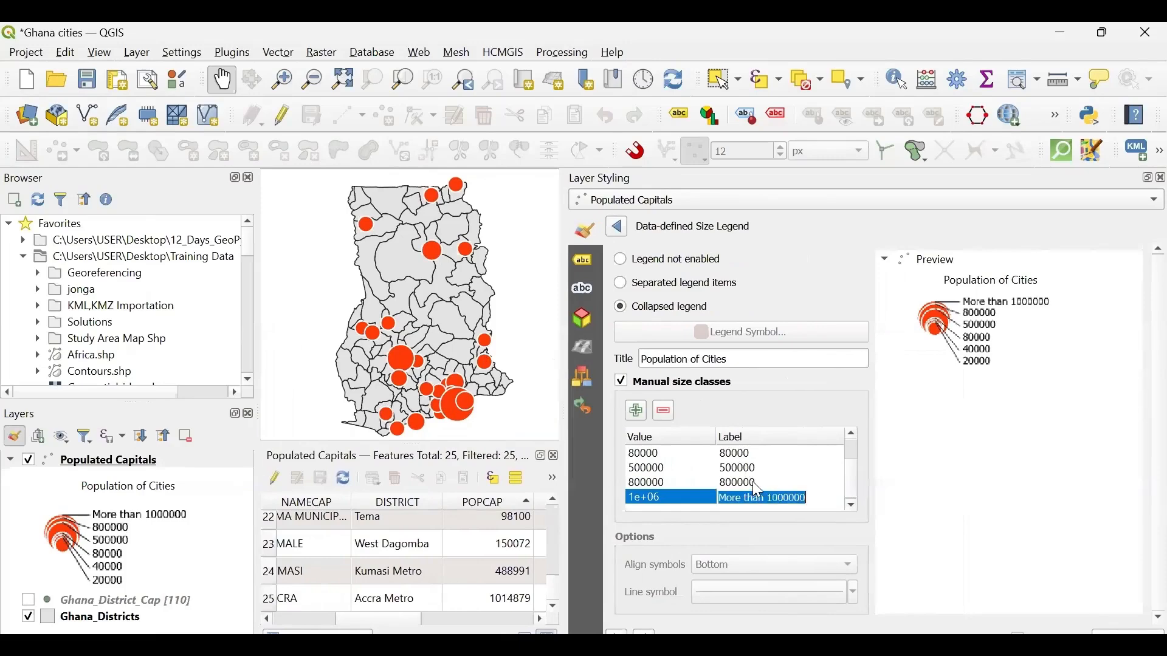
click(768, 498)
key(BackSpace)
key(BackSpace)
key(BackSpace)
key(BackSpace)
key(BackSpace)
key(BackSpace)
key(BackSpace)
key(BackSpace)
key(BackSpace)
key(BackSpace)
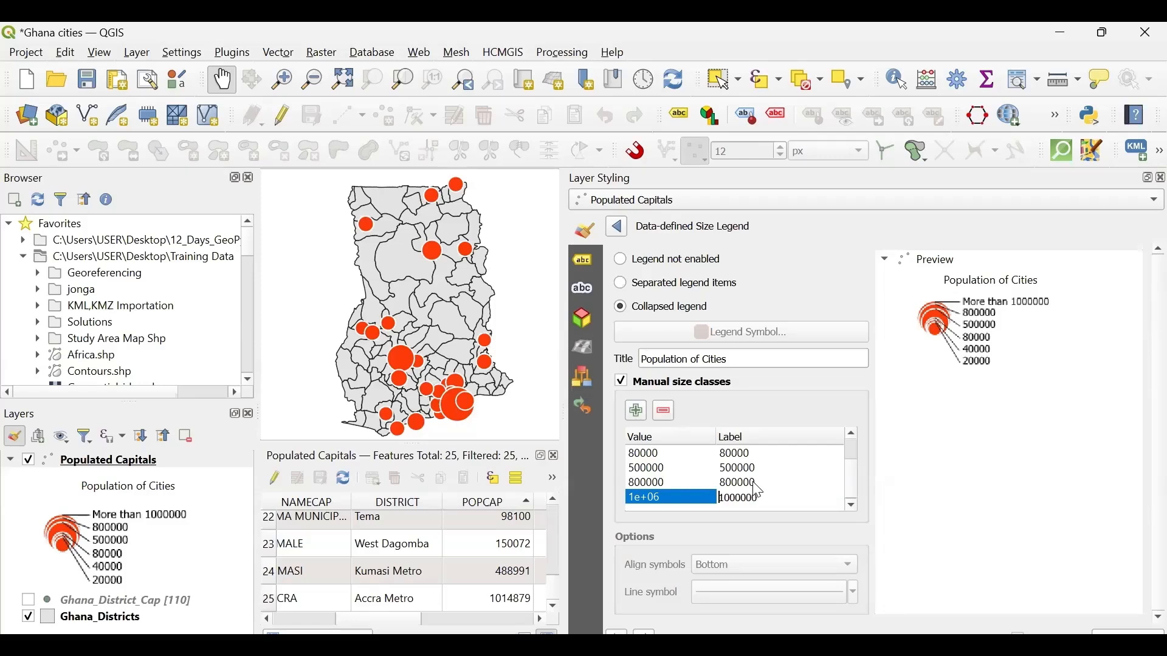
text(>)
key(Return)
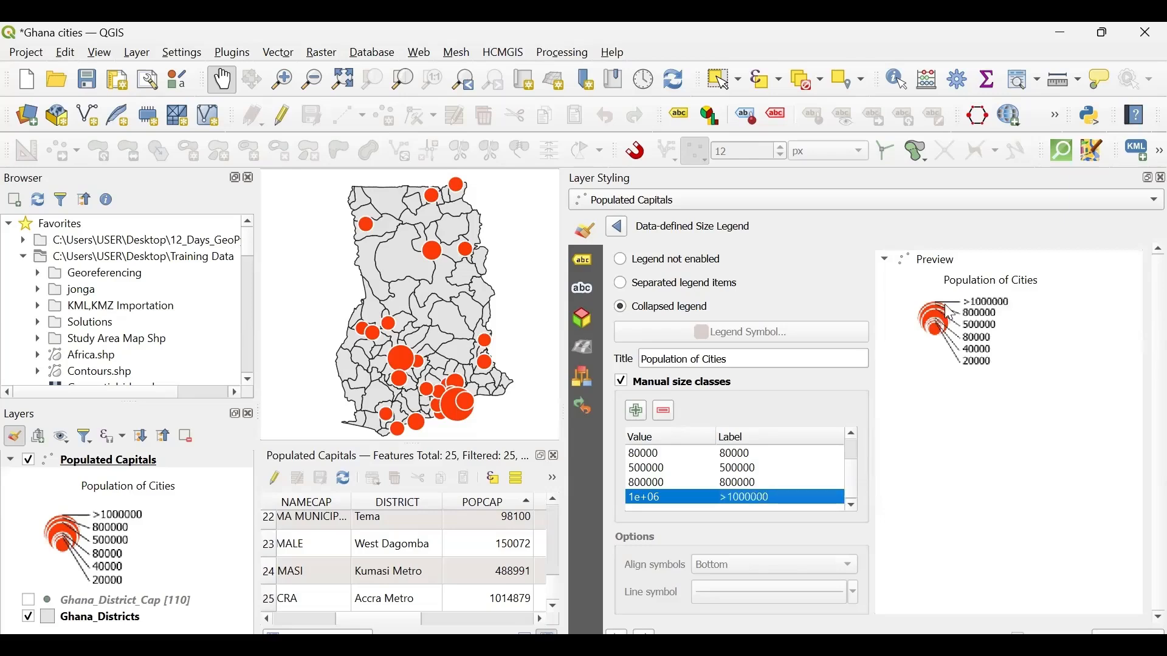
- Leave the size legend settings, enlarge the map area and close the Populated Capitals attribute table
drag(560, 375, 707, 376)
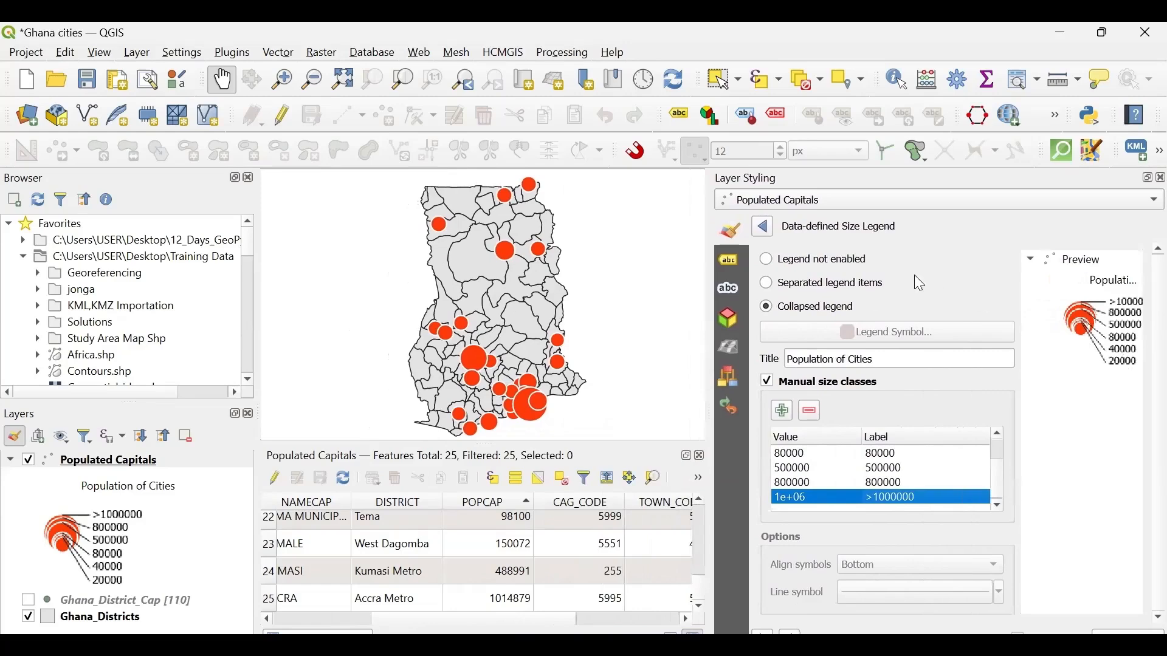
click(764, 229)
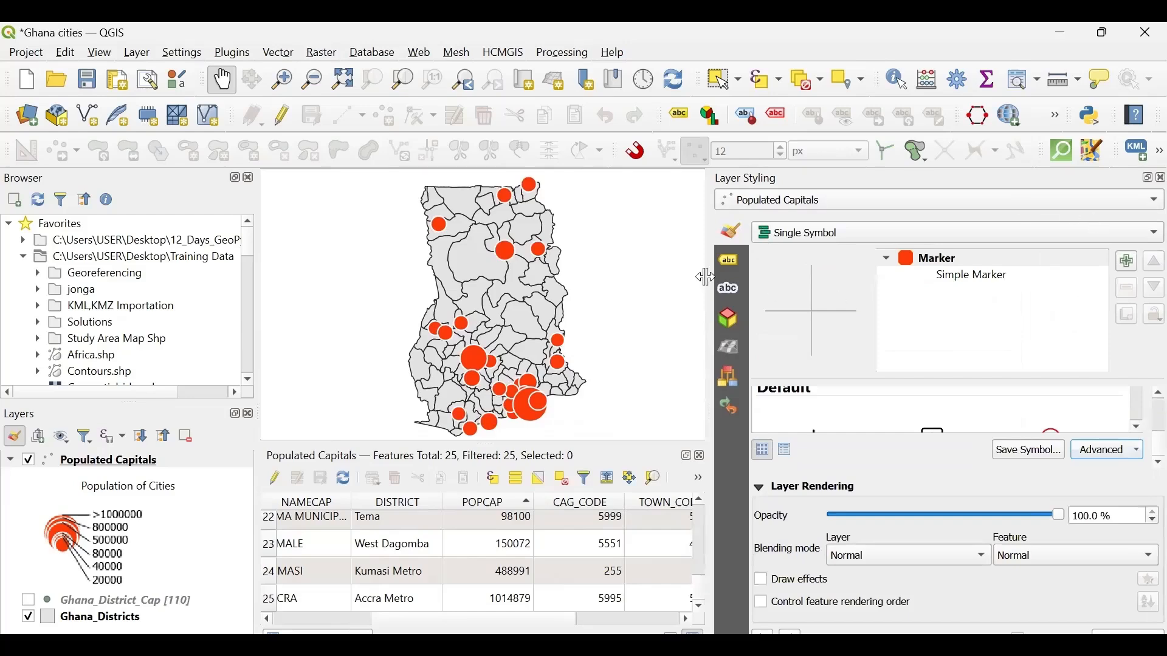
drag(706, 278, 977, 310)
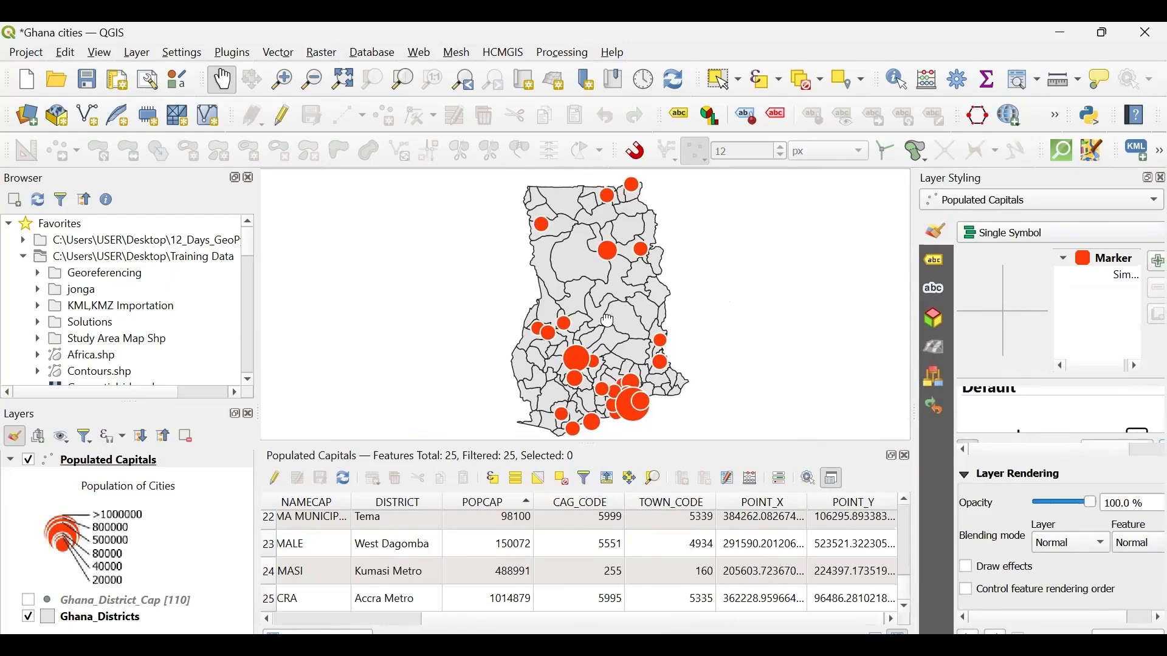
drag(607, 315, 600, 341)
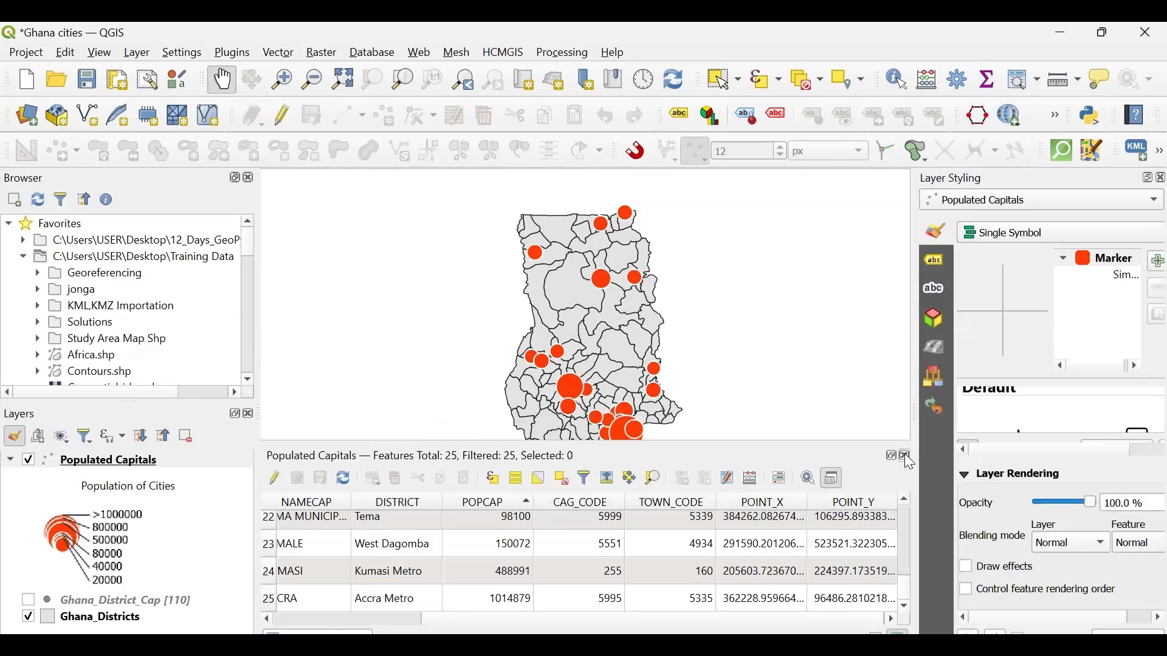
click(908, 460)
- Inspect the population-scaled city markers on the map, from the southern coast up to the whole country
drag(610, 450, 601, 353)
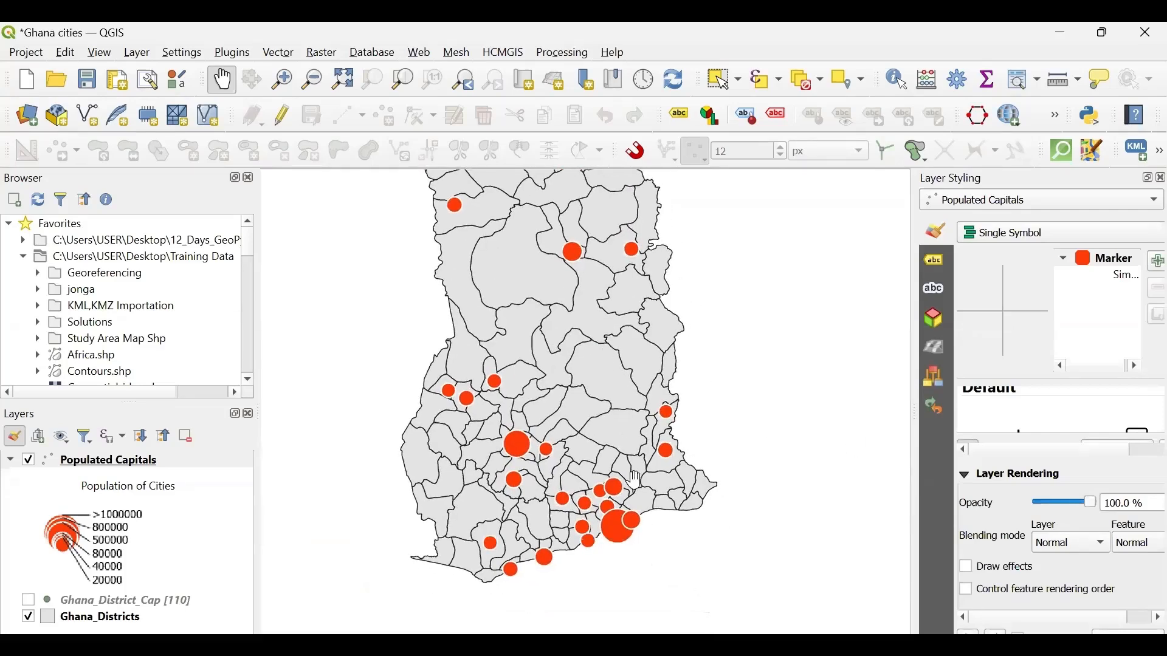
scroll(635, 480, up, 2)
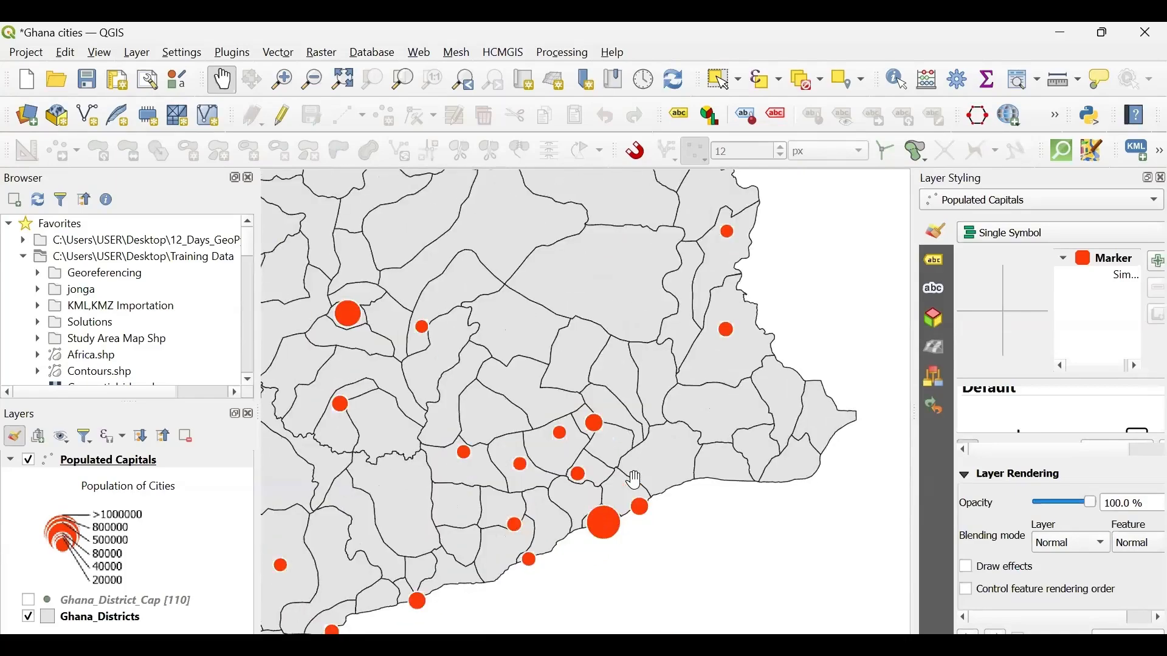
scroll(635, 480, down, 2)
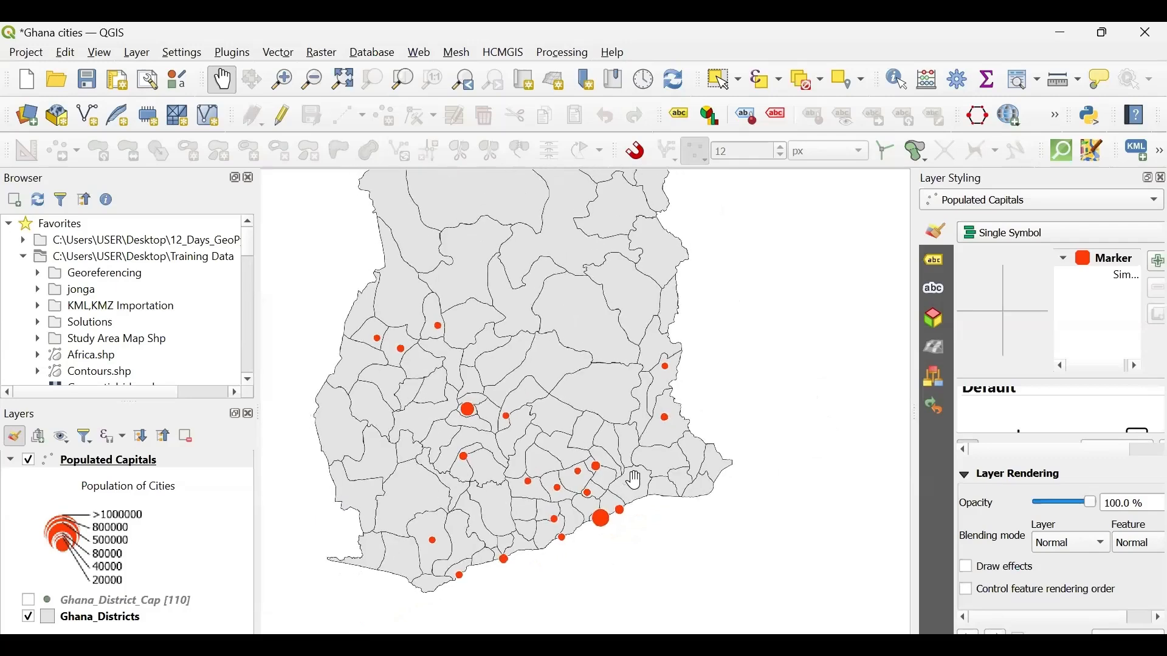
drag(607, 266, 649, 322)
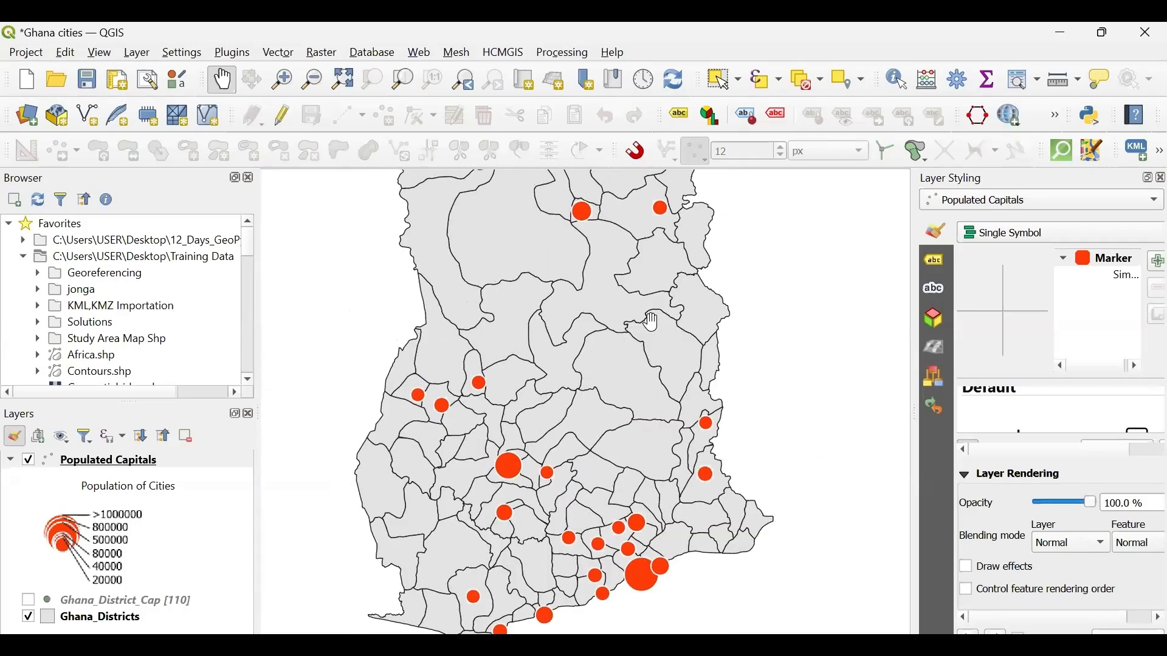
scroll(630, 415, down, 2)
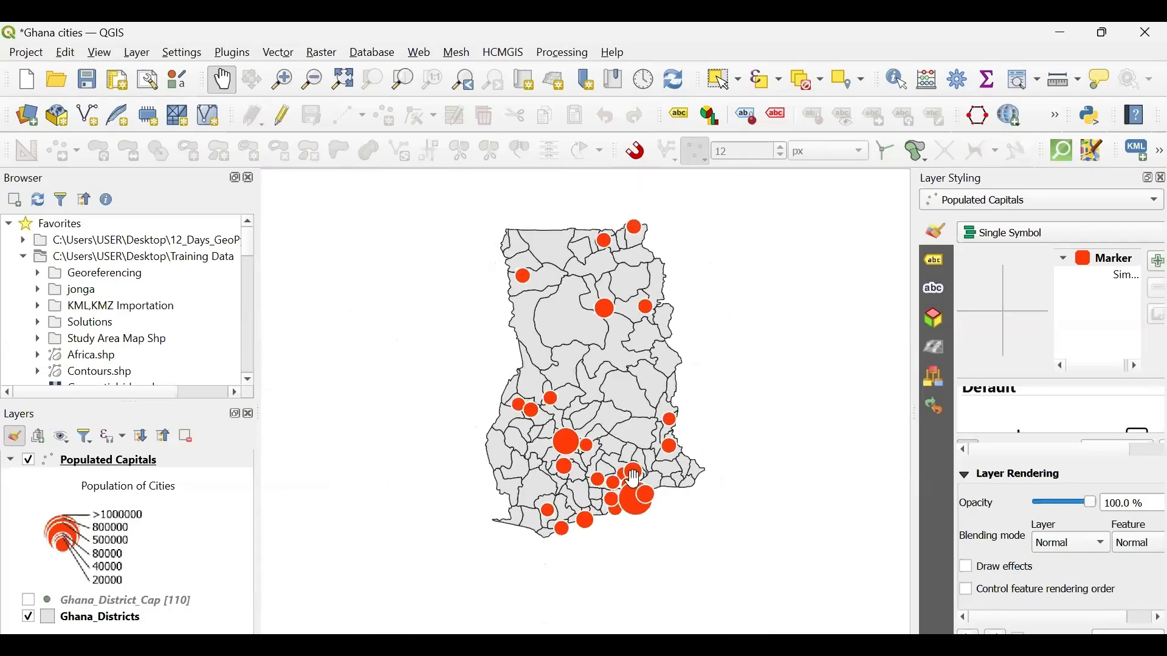
- Compare the sizes of the population-scaled city markers between the southern coast and the northern districts
scroll(635, 480, up, 2)
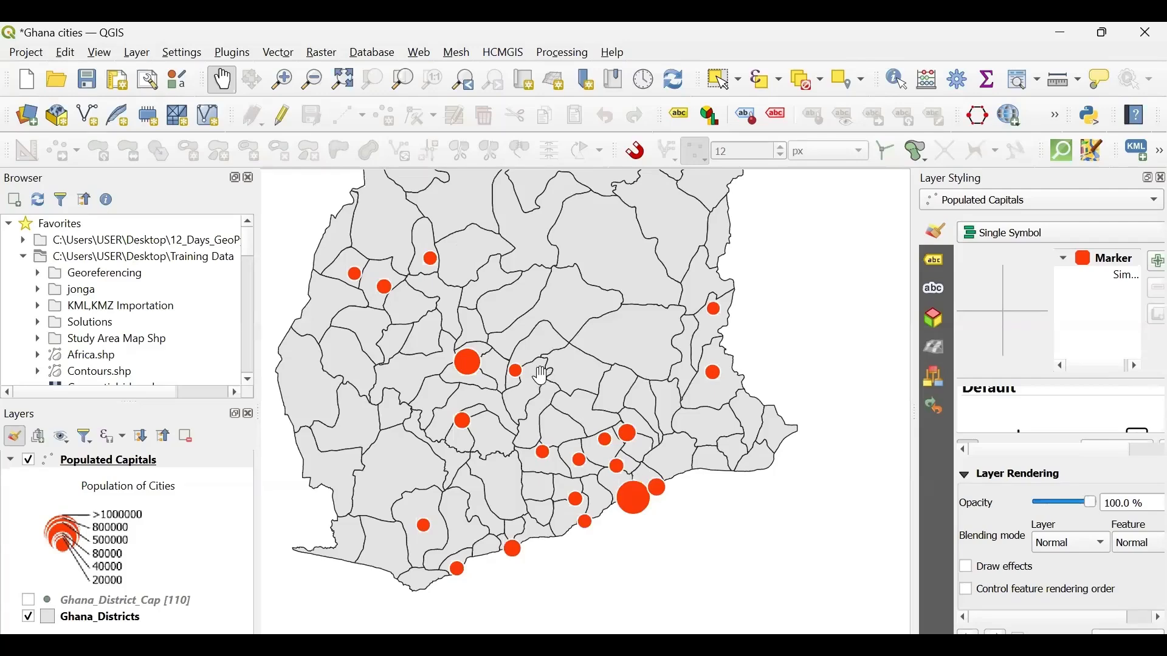
drag(541, 375, 578, 497)
drag(596, 323, 596, 436)
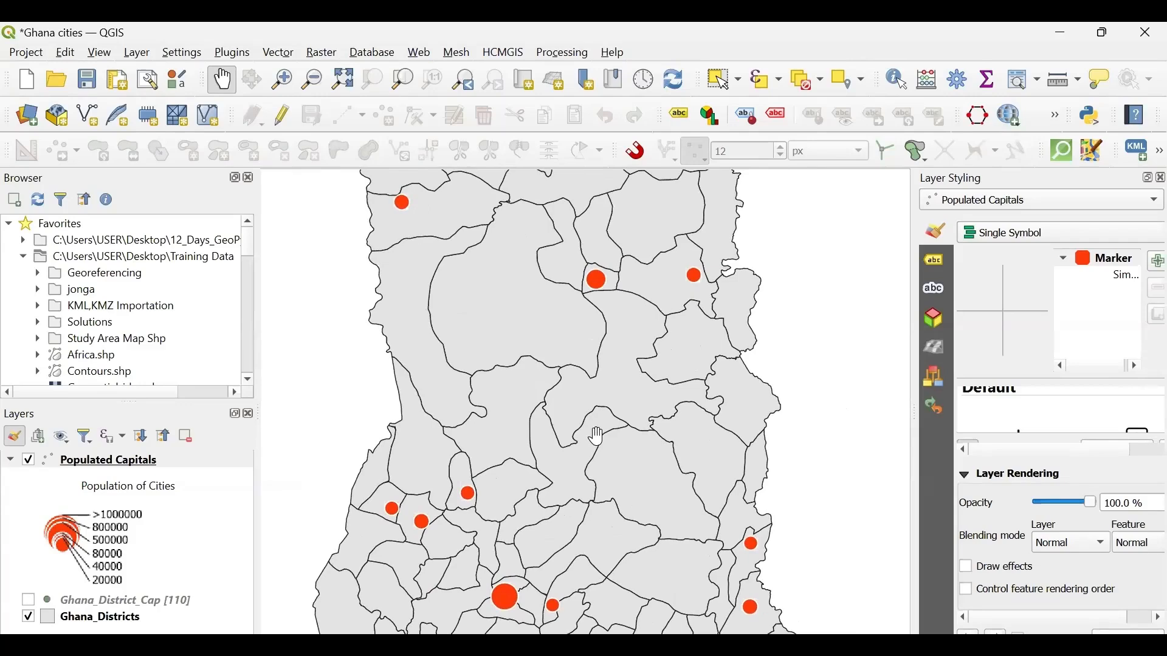
scroll(597, 436, down, 1)
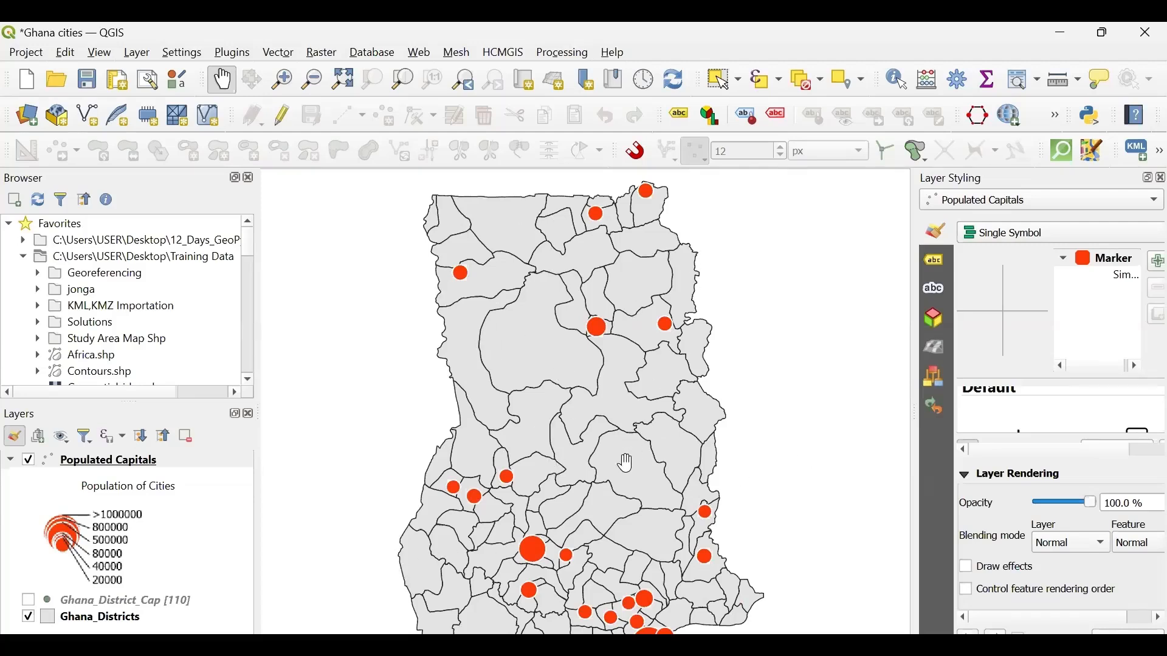
drag(637, 446, 604, 429)
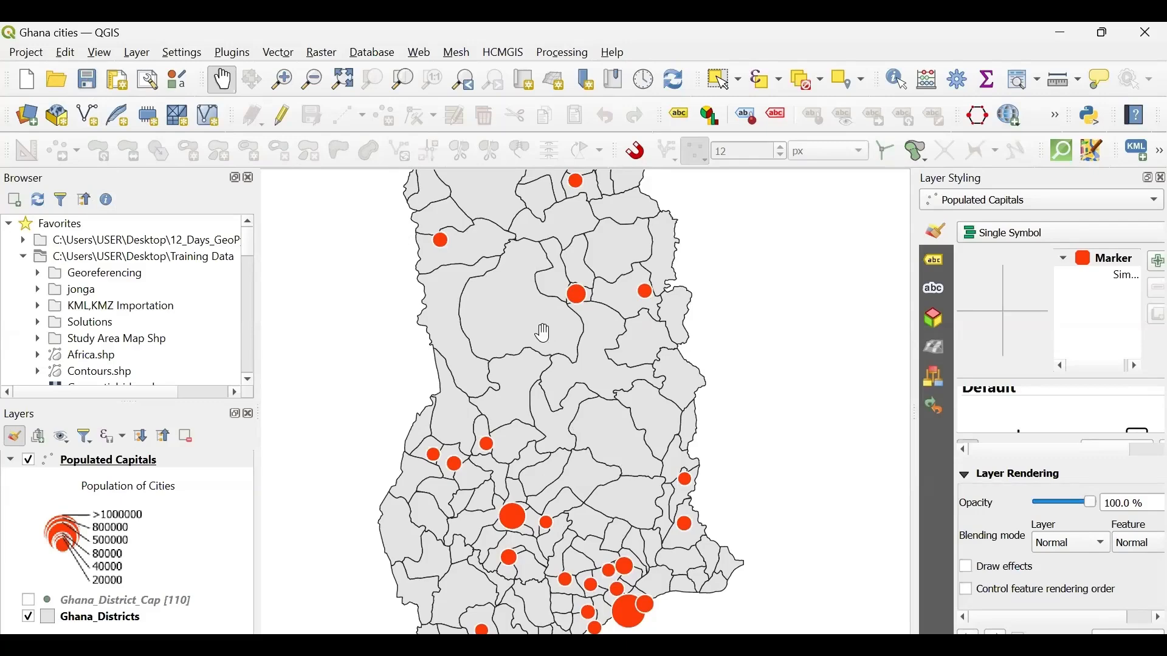
mouse_move(543, 337)
mouse_down()
mouse_move(535, 366)
mouse_move(533, 335)
mouse_up()
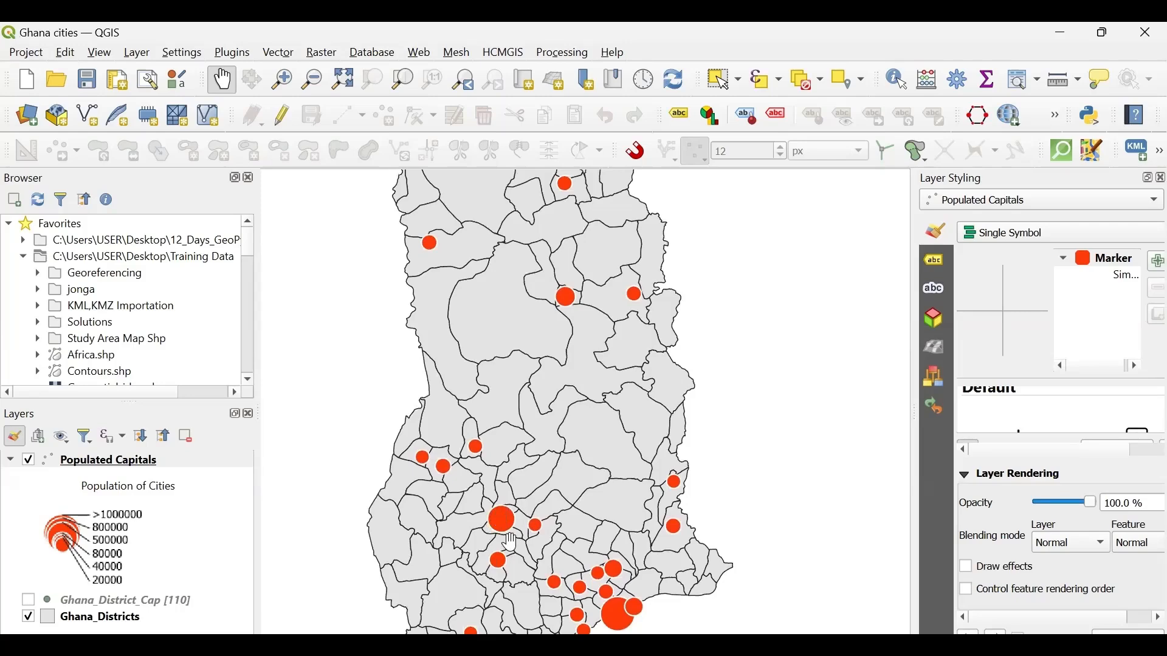
mouse_move(589, 288)
mouse_down()
mouse_move(609, 374)
mouse_move(601, 258)
mouse_move(608, 292)
mouse_up()
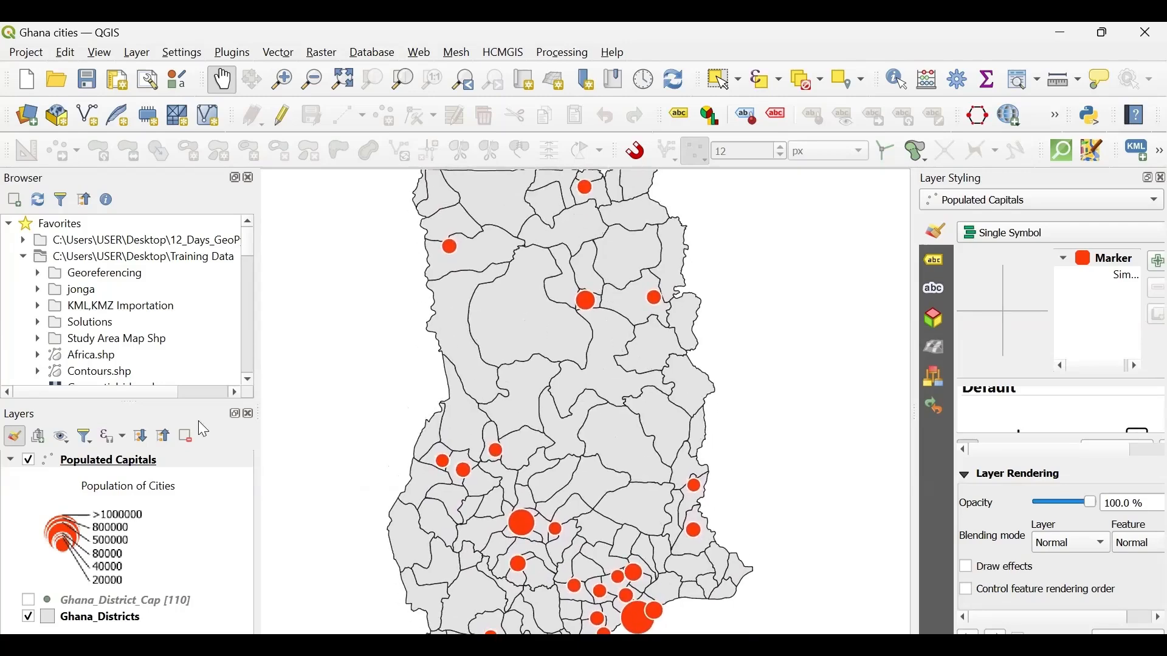
- Open the Populated Capitals attribute table and highlight the HOHOE, SUHUM and BEREKUM records one after another on the map
click(107, 459)
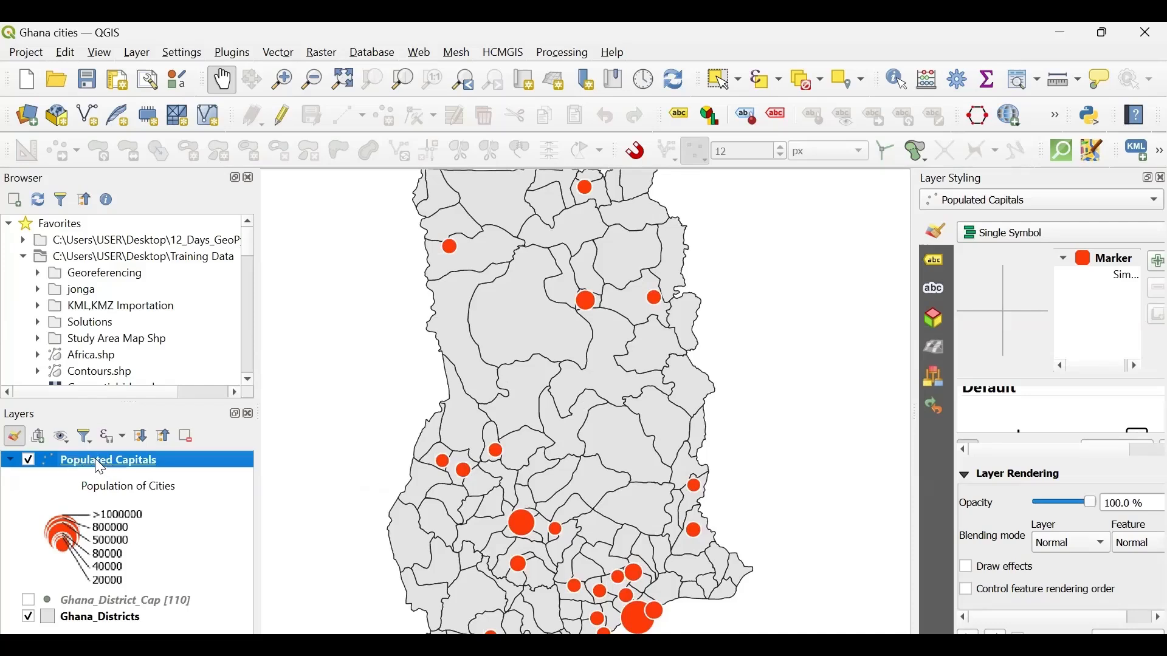
right_click(98, 463)
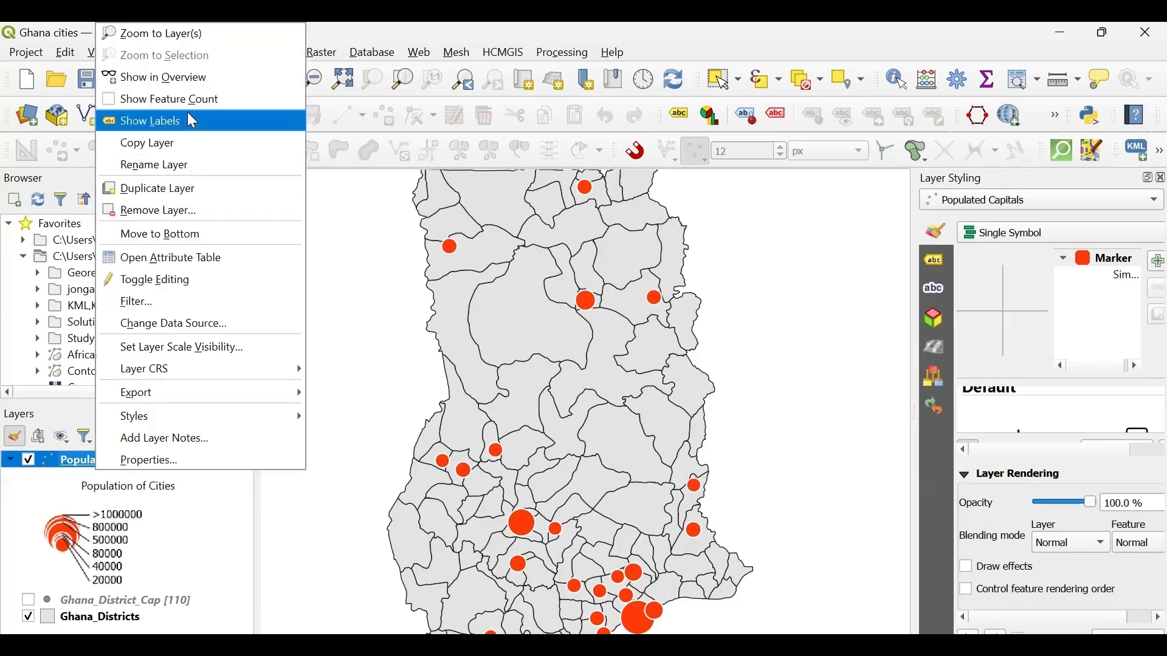
click(161, 264)
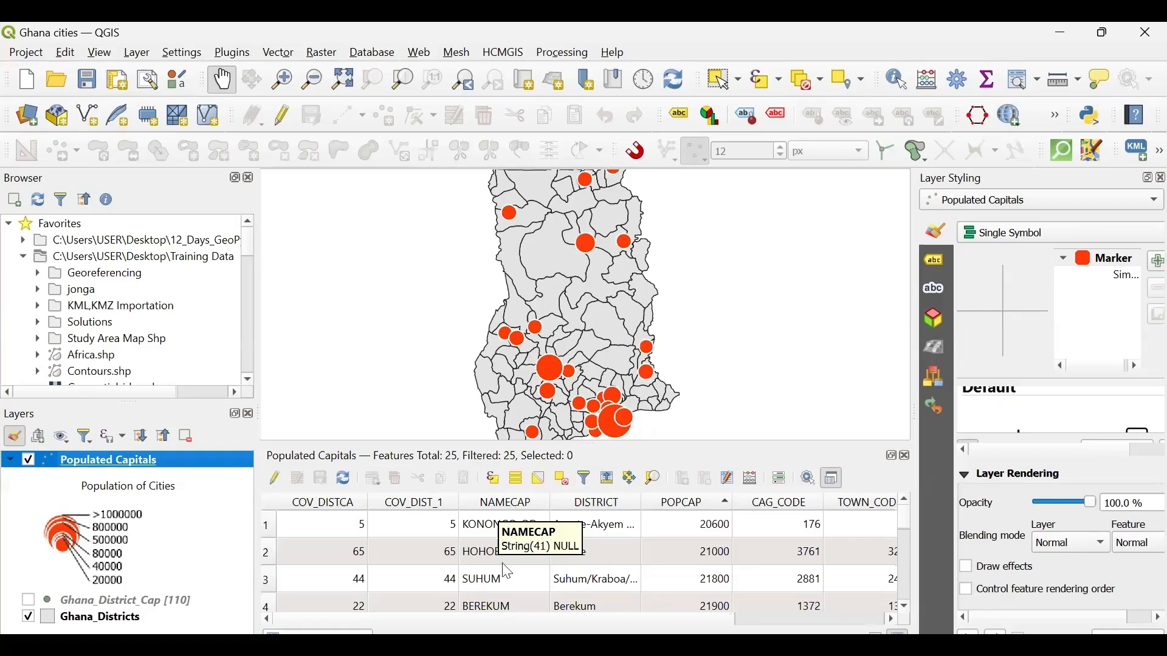
click(271, 557)
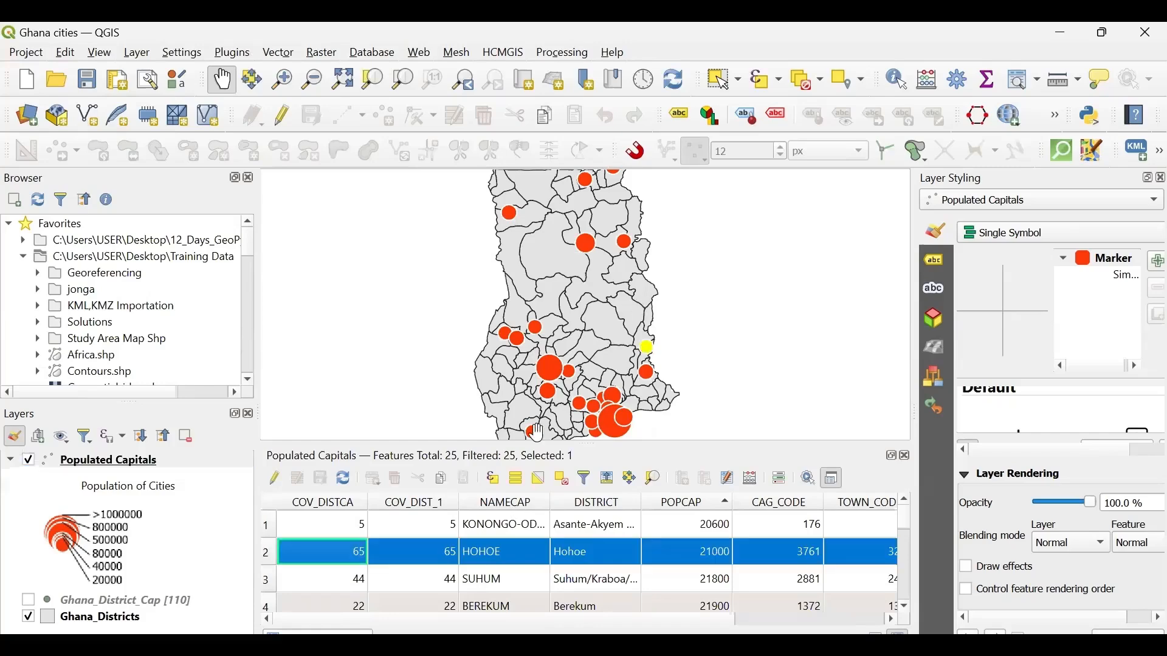
click(267, 585)
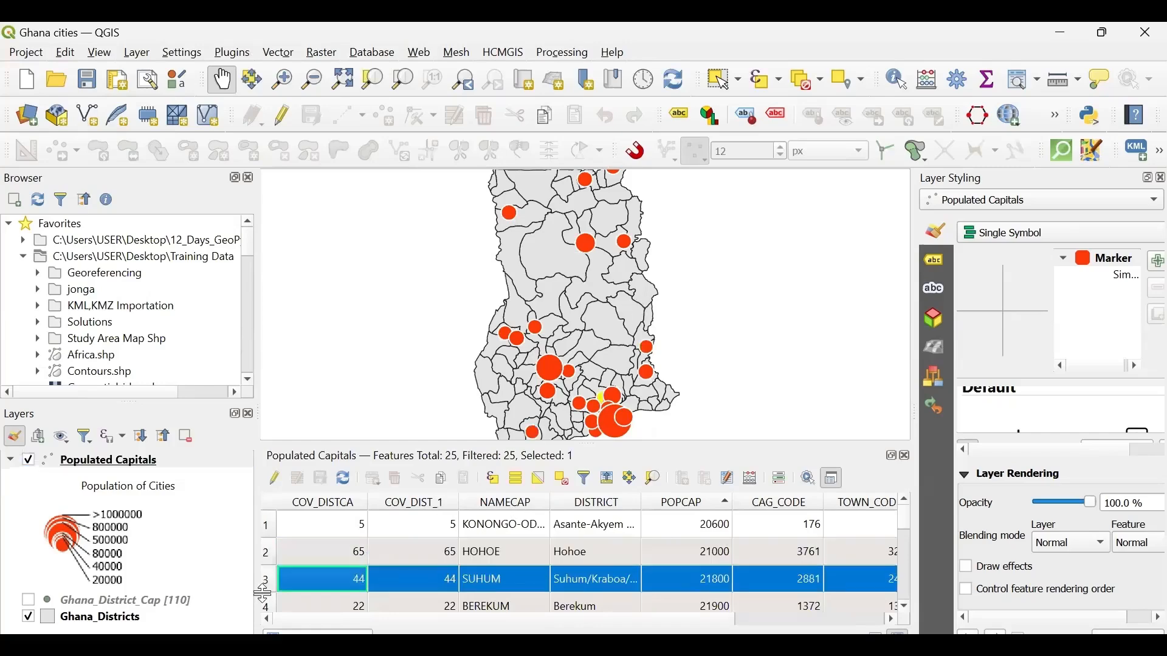
shift+click(271, 608)
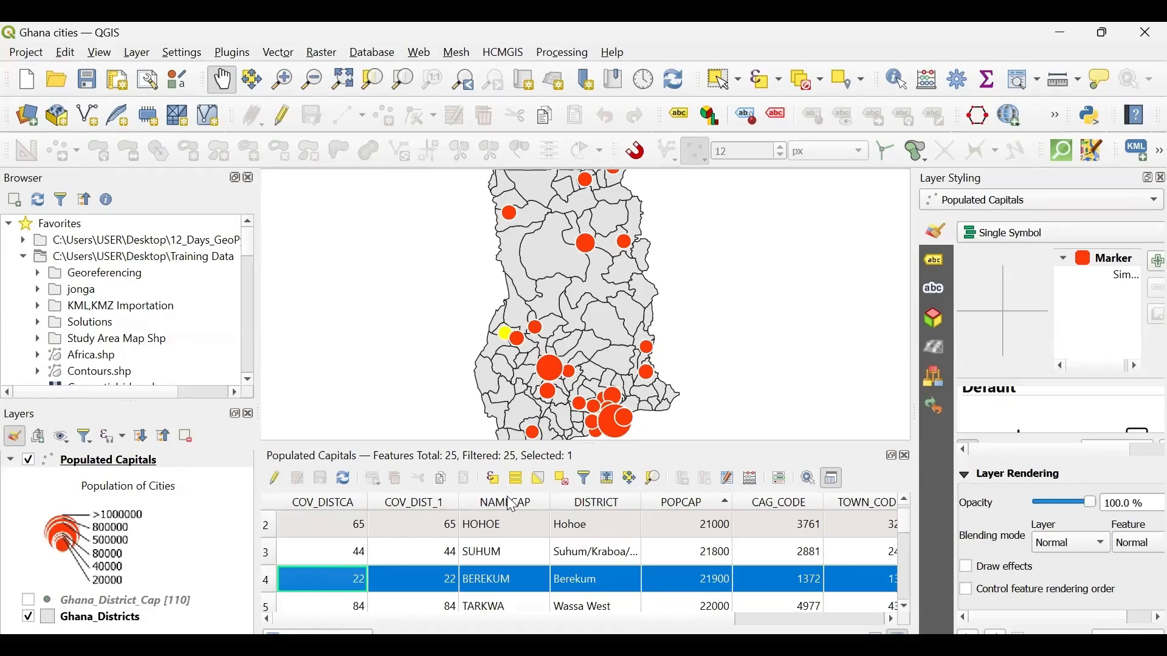
- Review the columns of the Populated Capitals table, clear the feature selection and close the table
scroll(512, 504, right, 2)
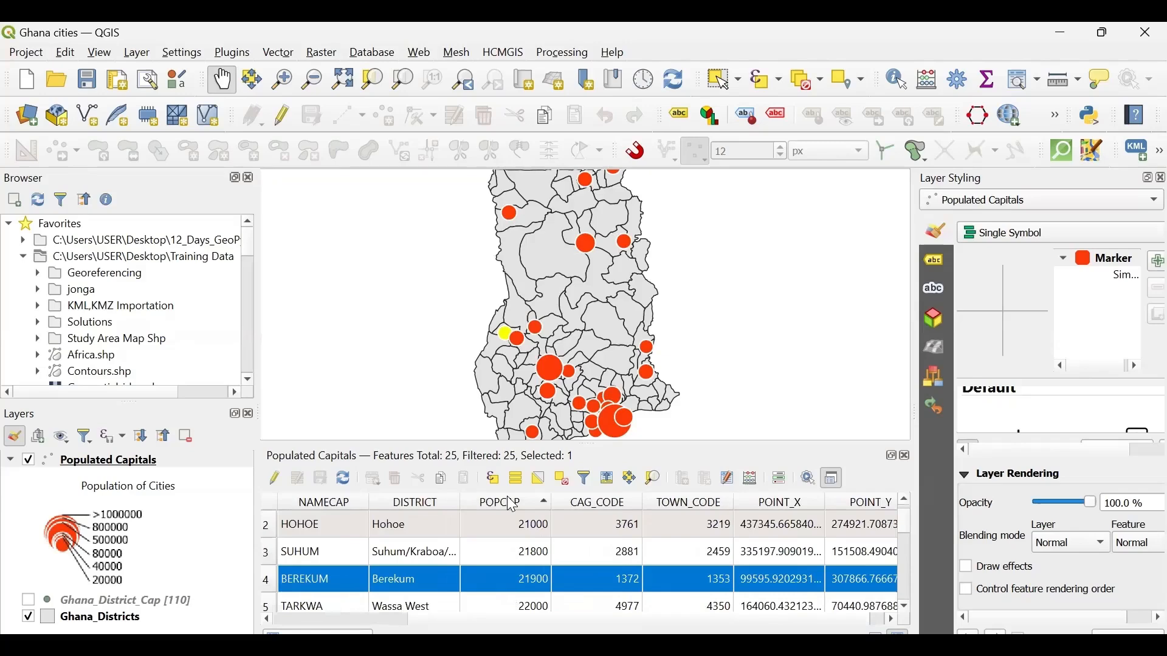
scroll(512, 504, left, 2)
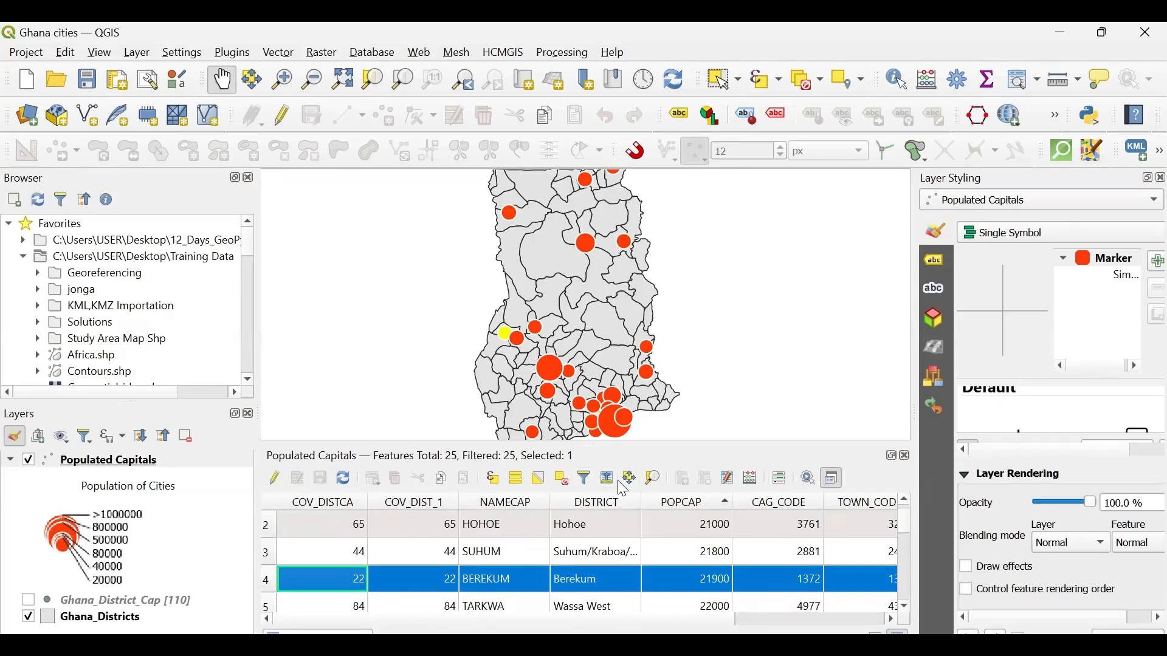
click(562, 480)
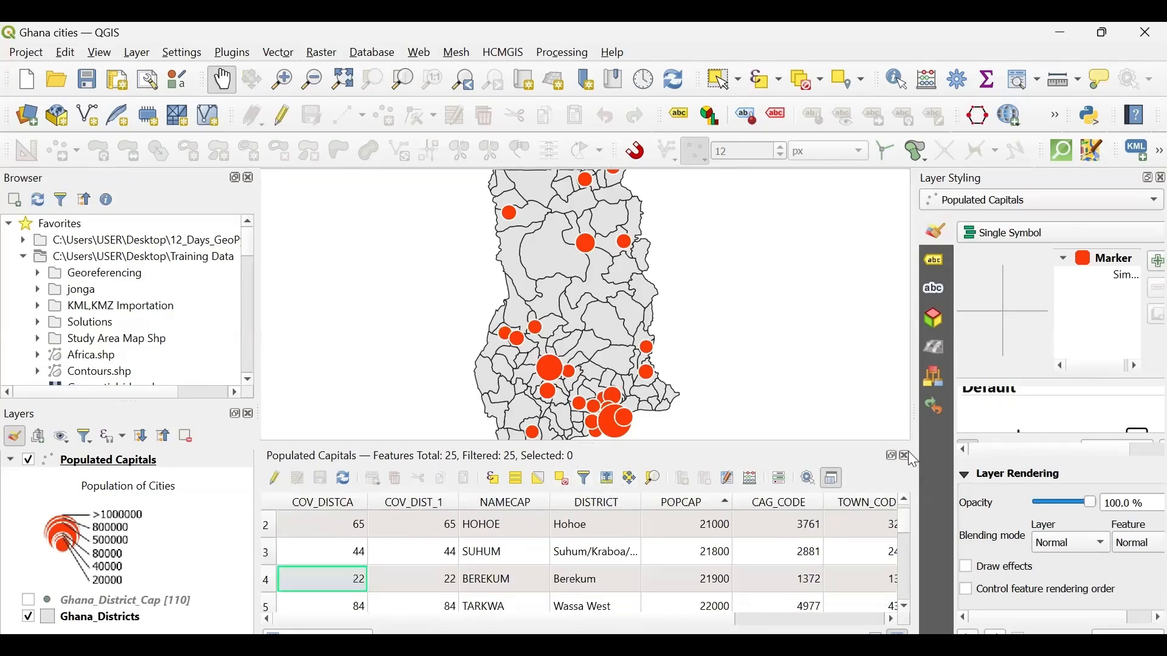
click(904, 457)
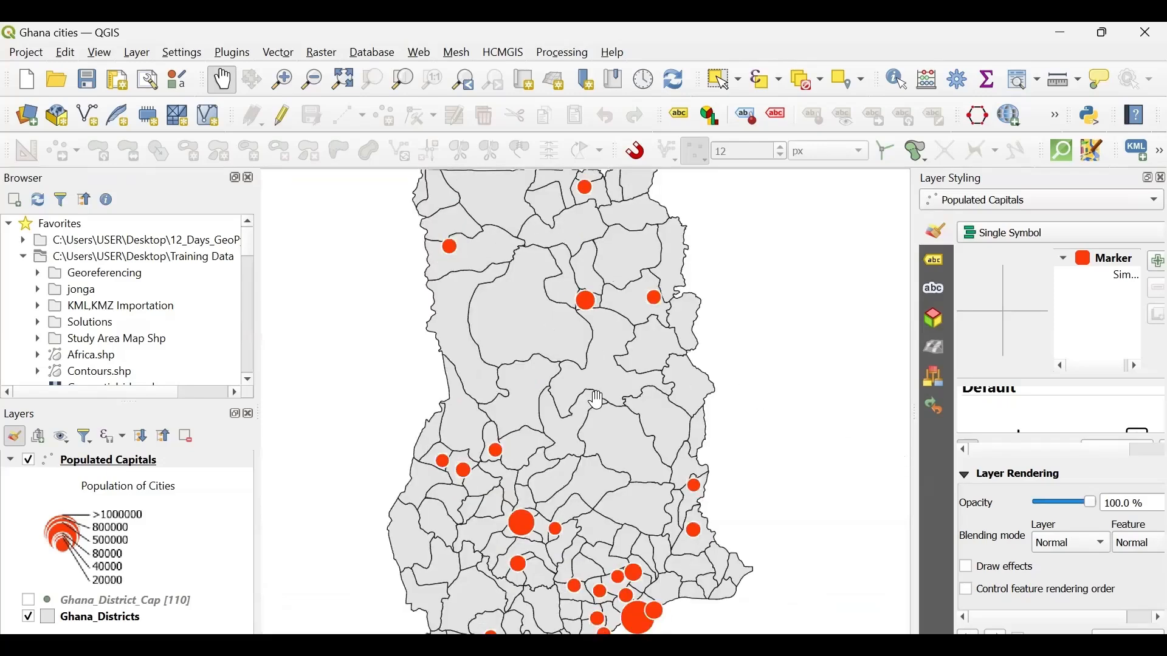
- Turn on labels for the Populated Capitals layer and check the city names around the southern coast
mouse_move(597, 400)
mouse_down()
mouse_move(557, 420)
mouse_move(583, 416)
mouse_up()
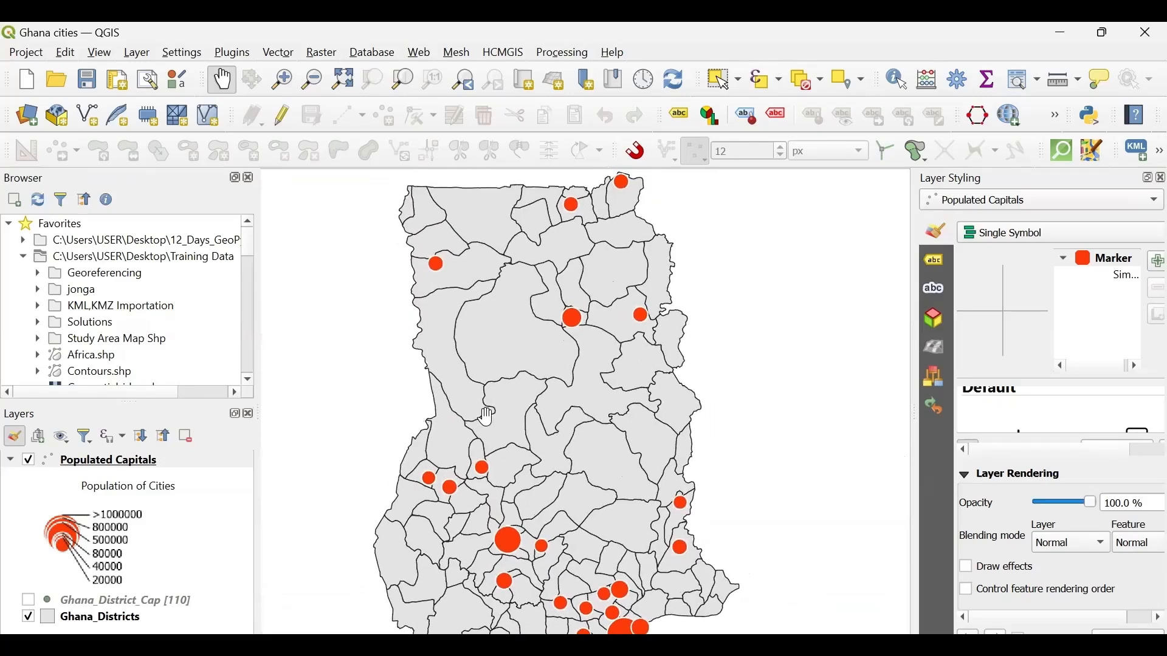
click(130, 465)
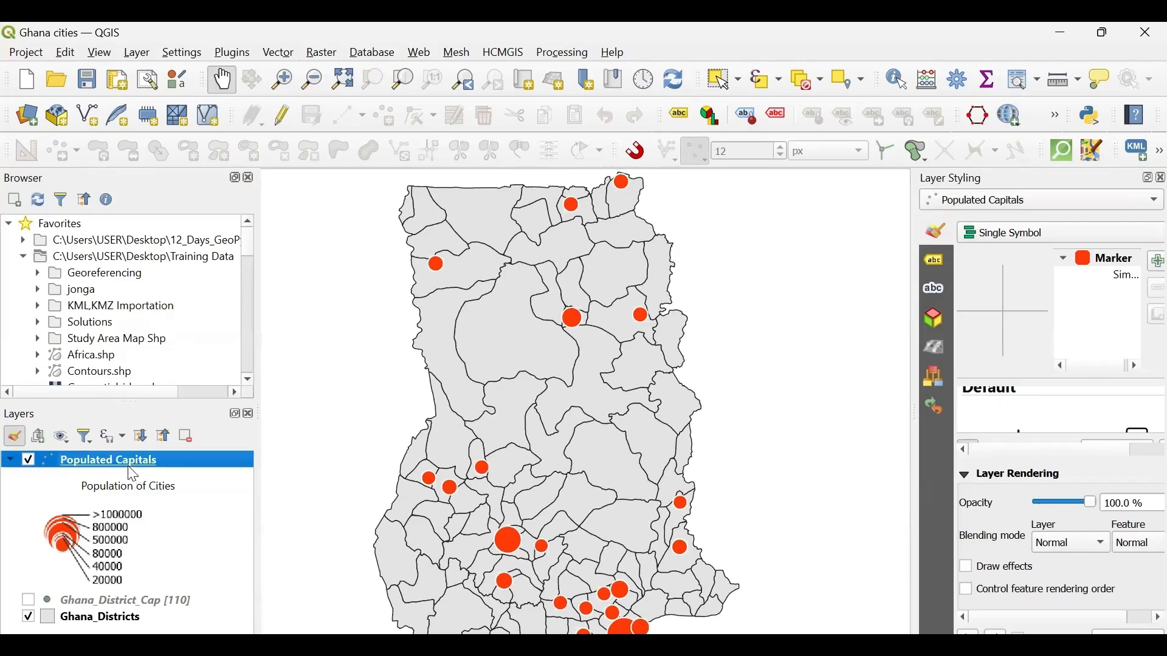
right_click(133, 473)
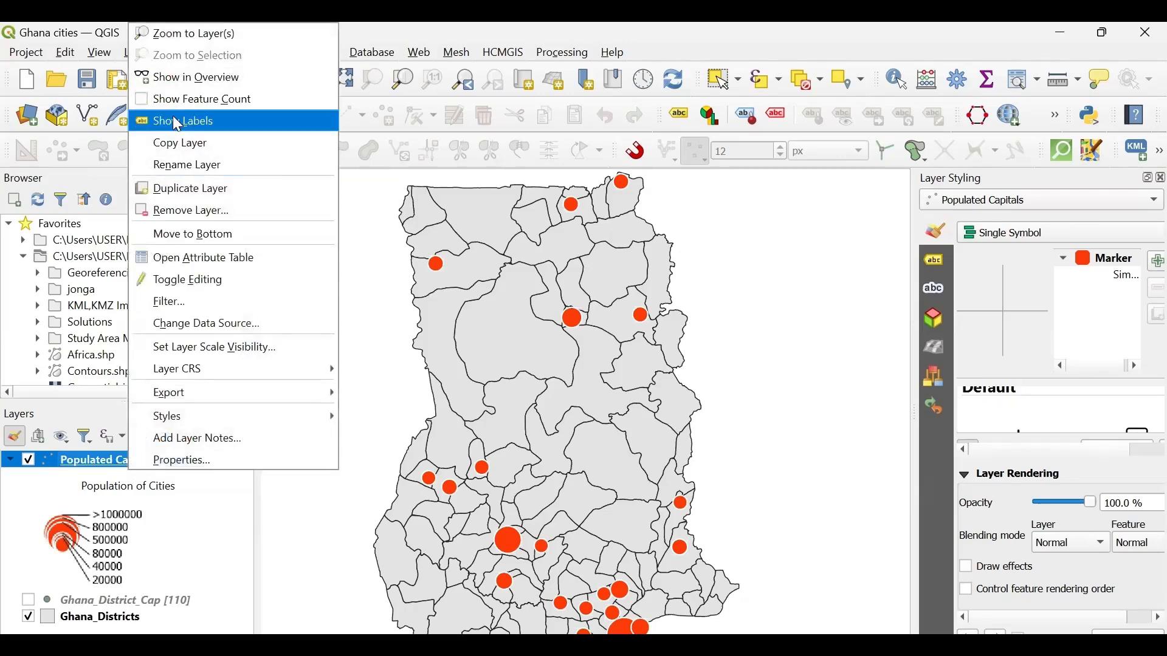
click(197, 125)
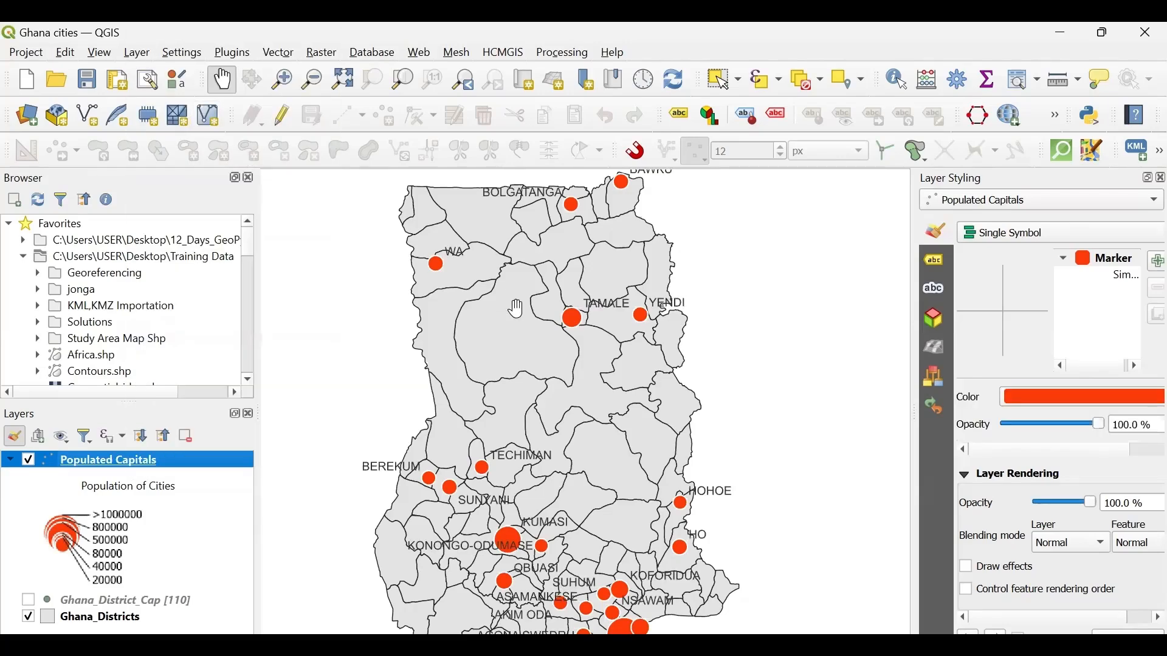
drag(651, 297, 670, 239)
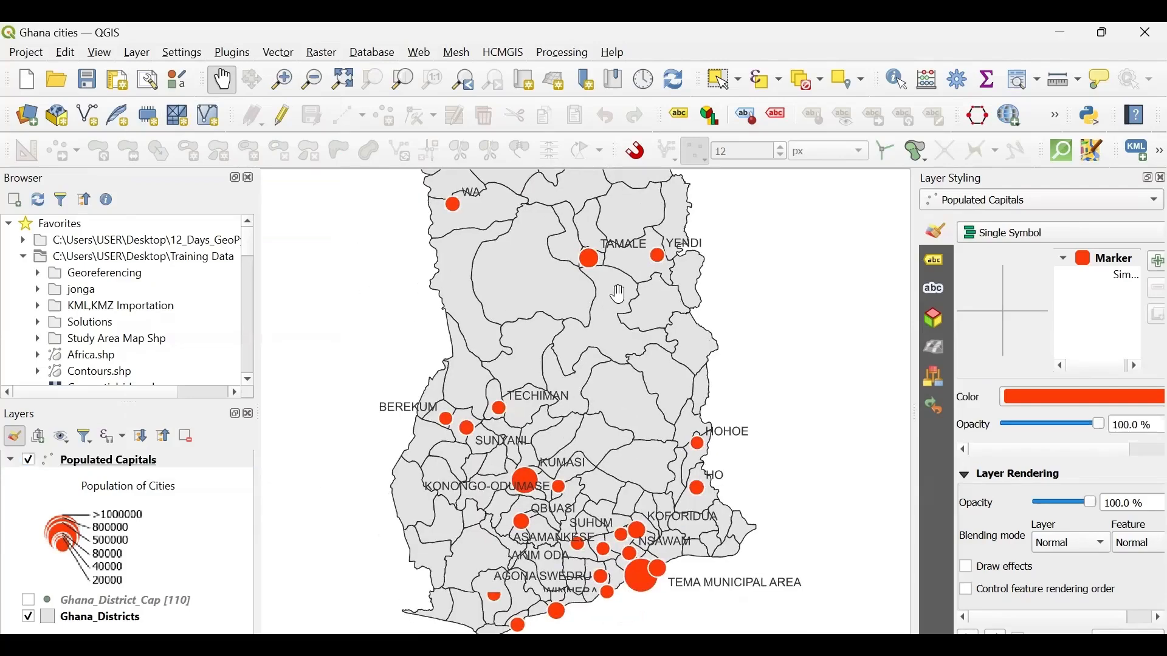
click(616, 480)
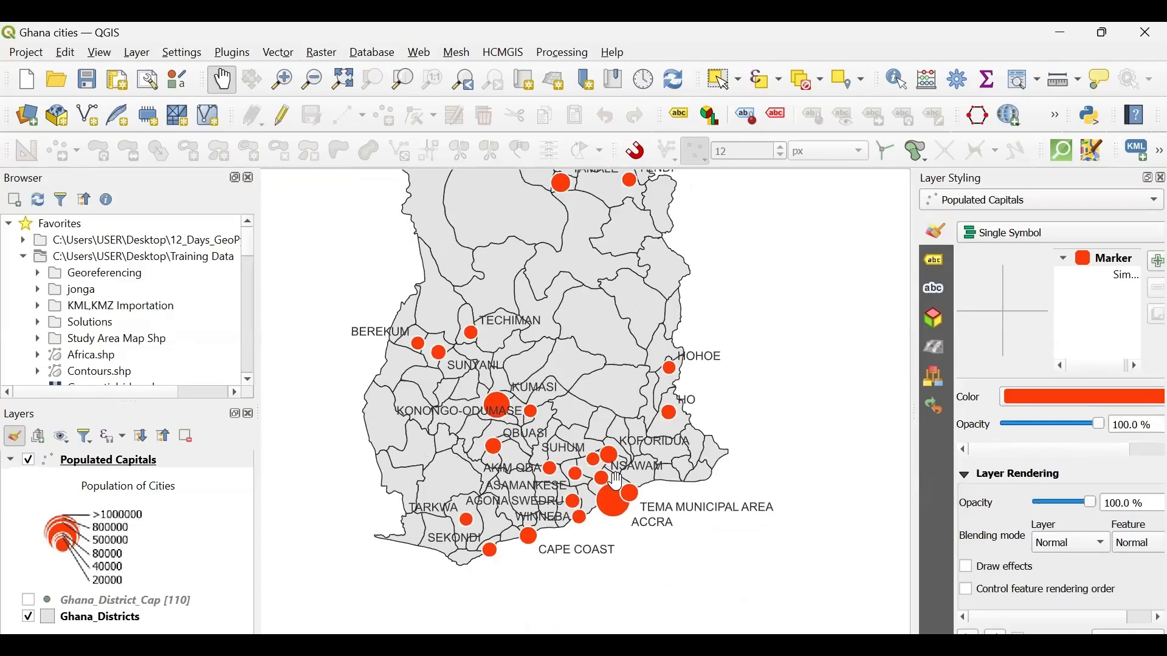
scroll(616, 480, up, 2)
scroll(616, 481, down, 2)
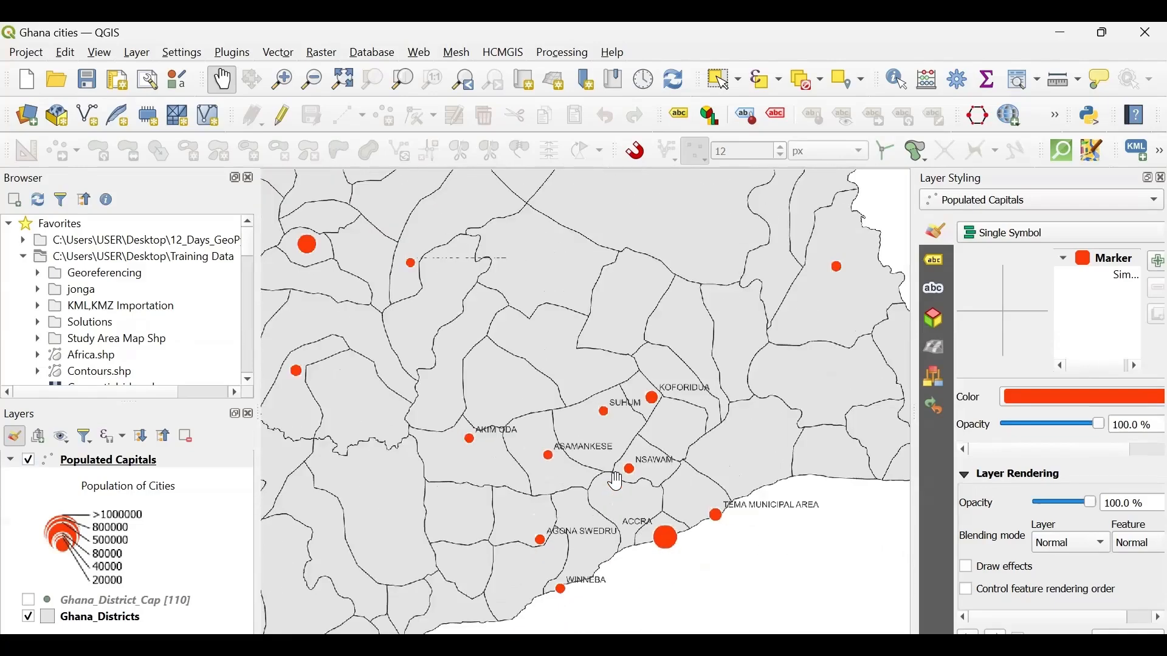
drag(575, 366, 575, 459)
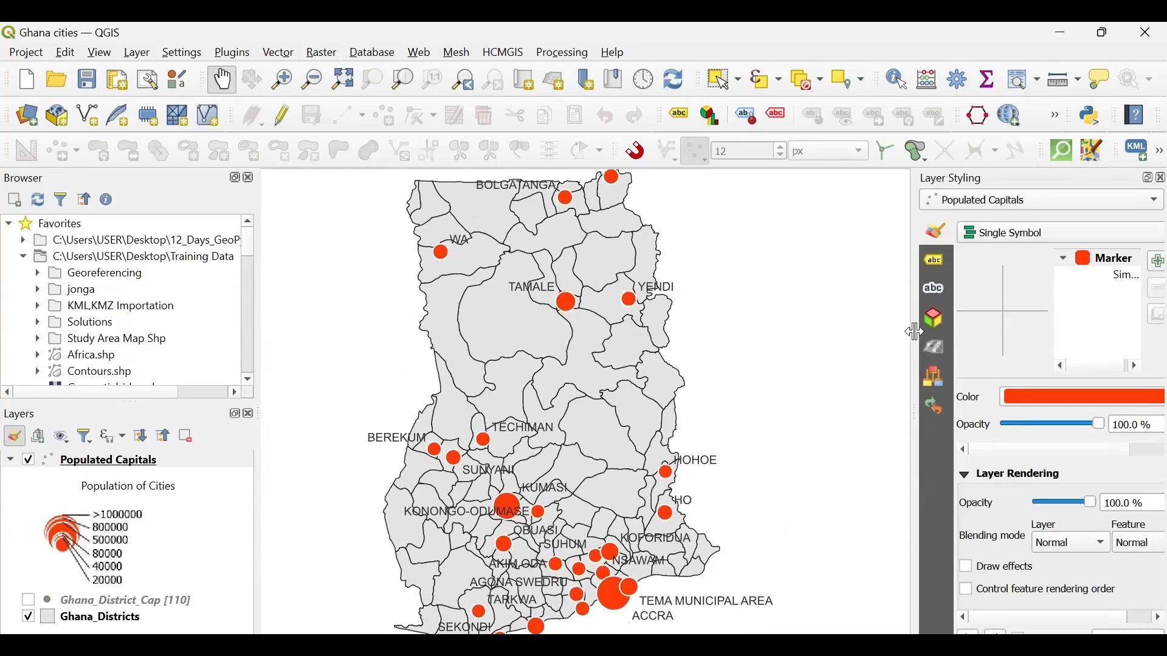
- Widen the Layer Styling panel and close it to give the map more room
drag(911, 335, 764, 326)
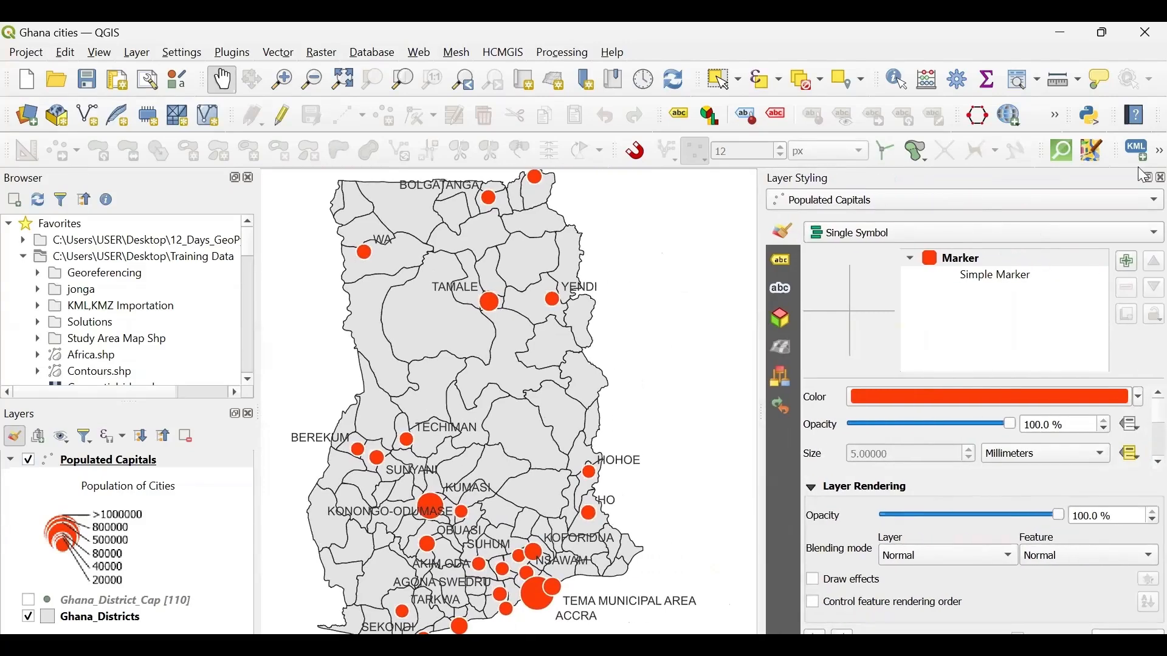
click(1161, 178)
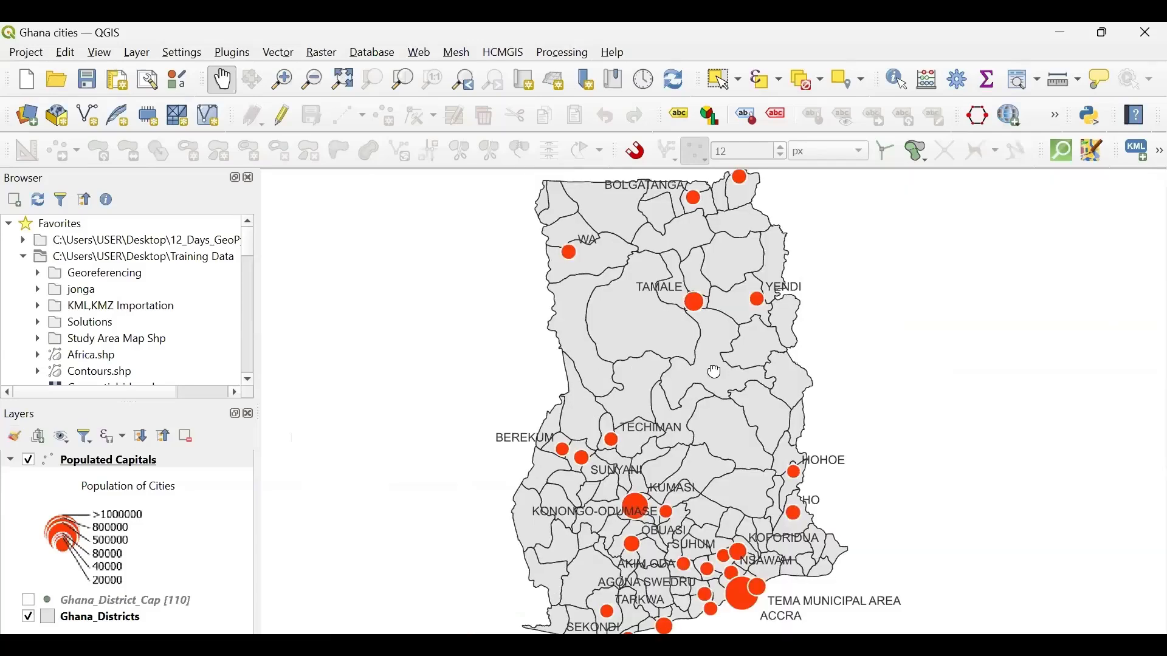
drag(713, 372, 723, 390)
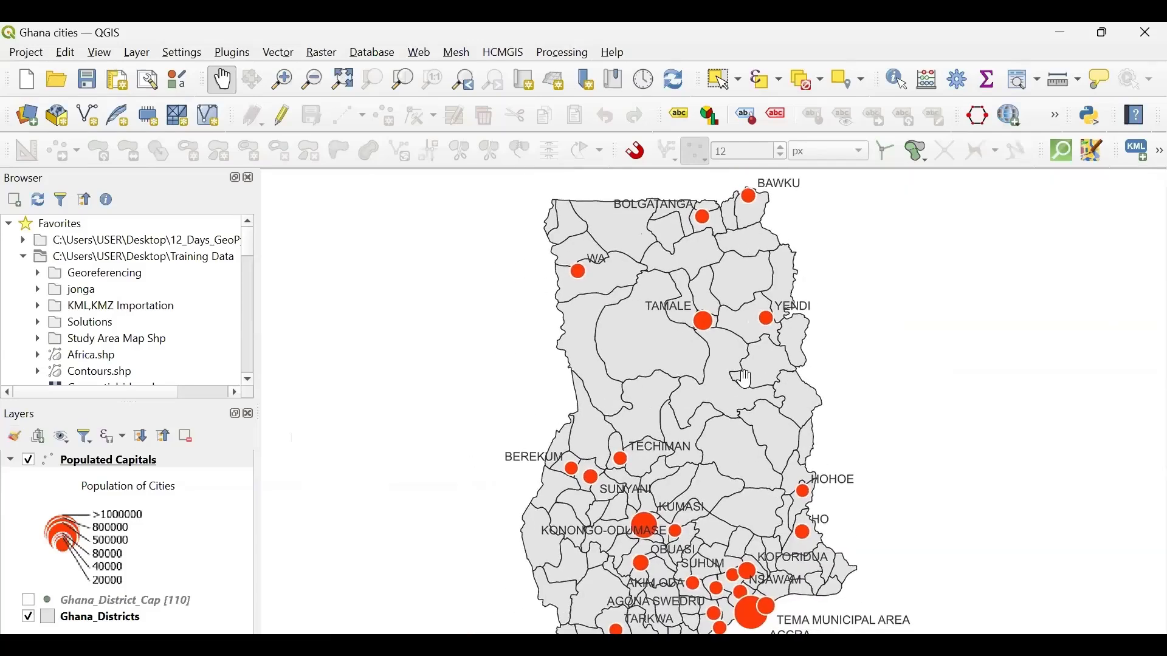
- Reopen the Layer Styling panel for Populated Capitals, widen it and show the layer's label settings
click(97, 464)
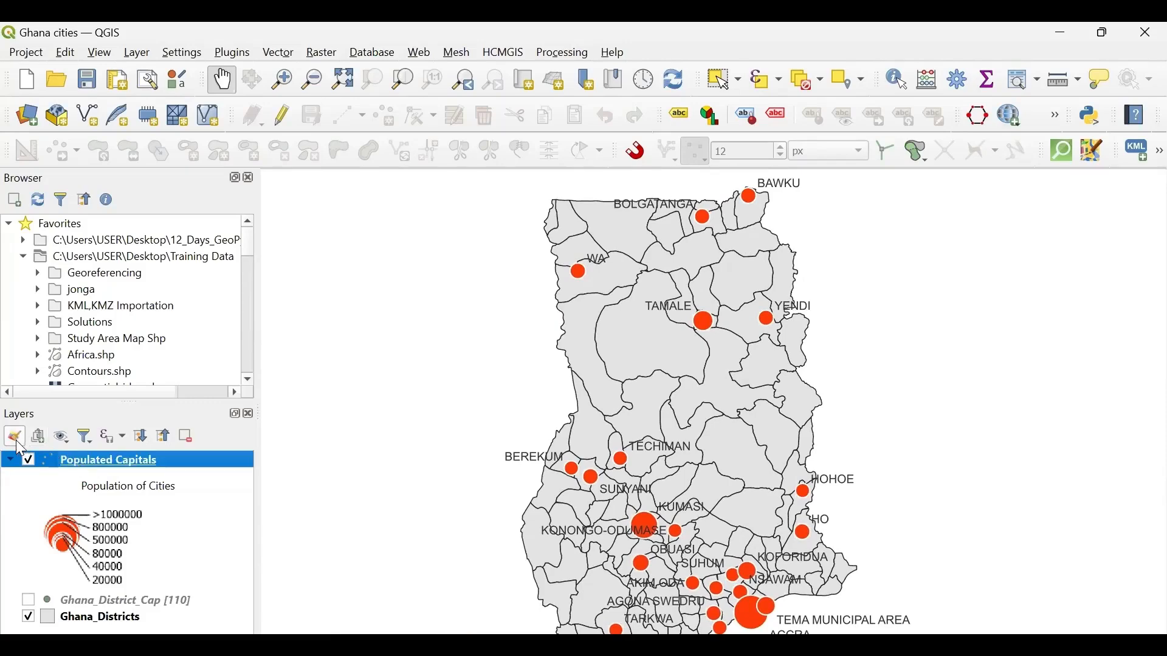
click(17, 441)
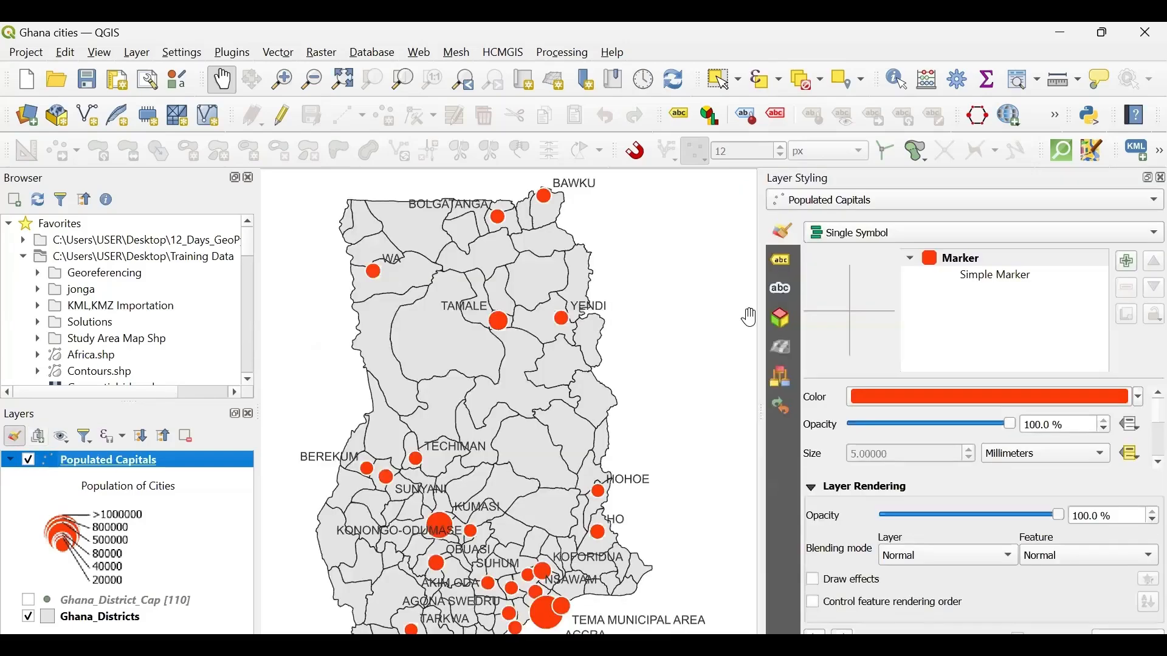
drag(759, 319, 663, 293)
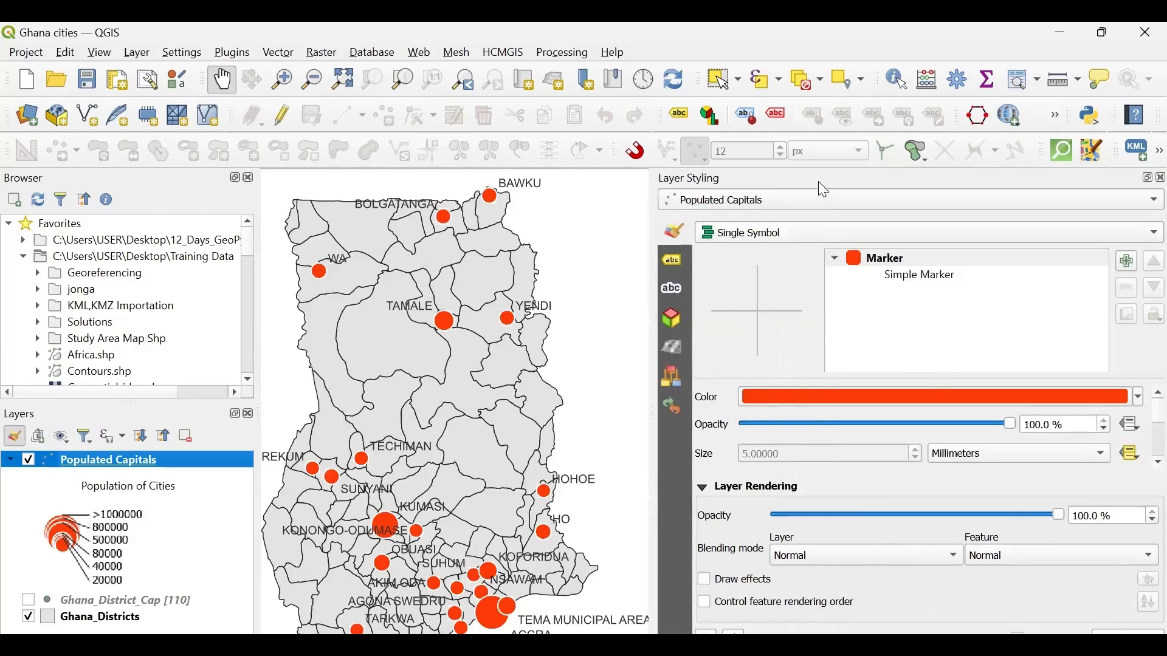
click(673, 263)
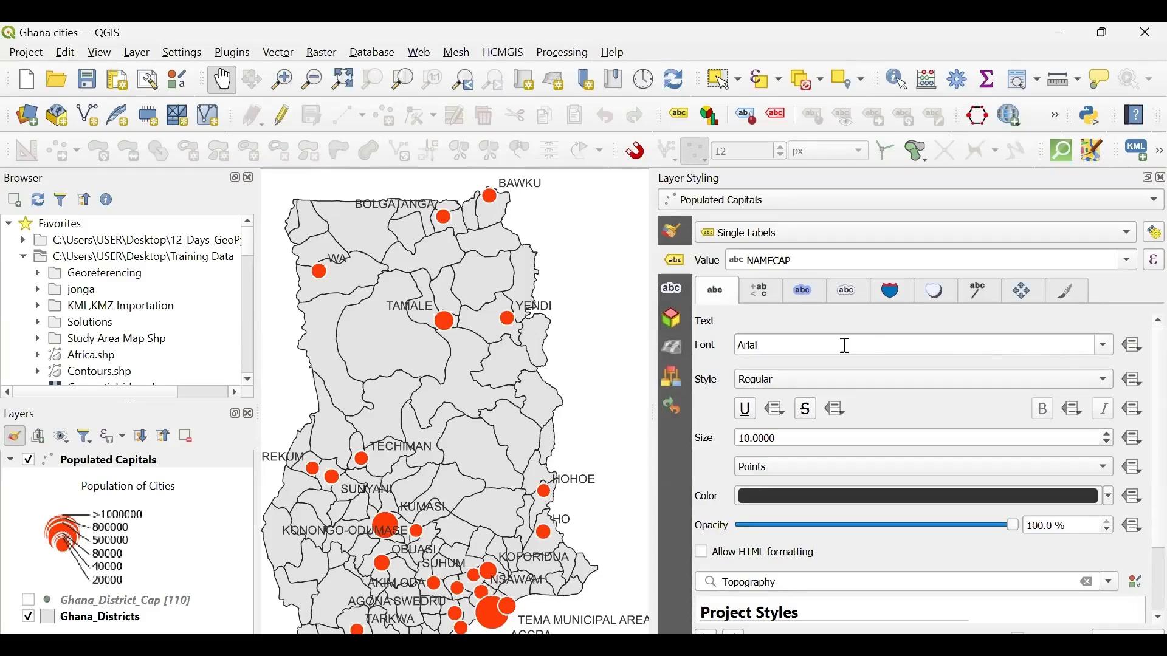
- Set the font of the Populated Capitals labels to Times New Roman
click(906, 345)
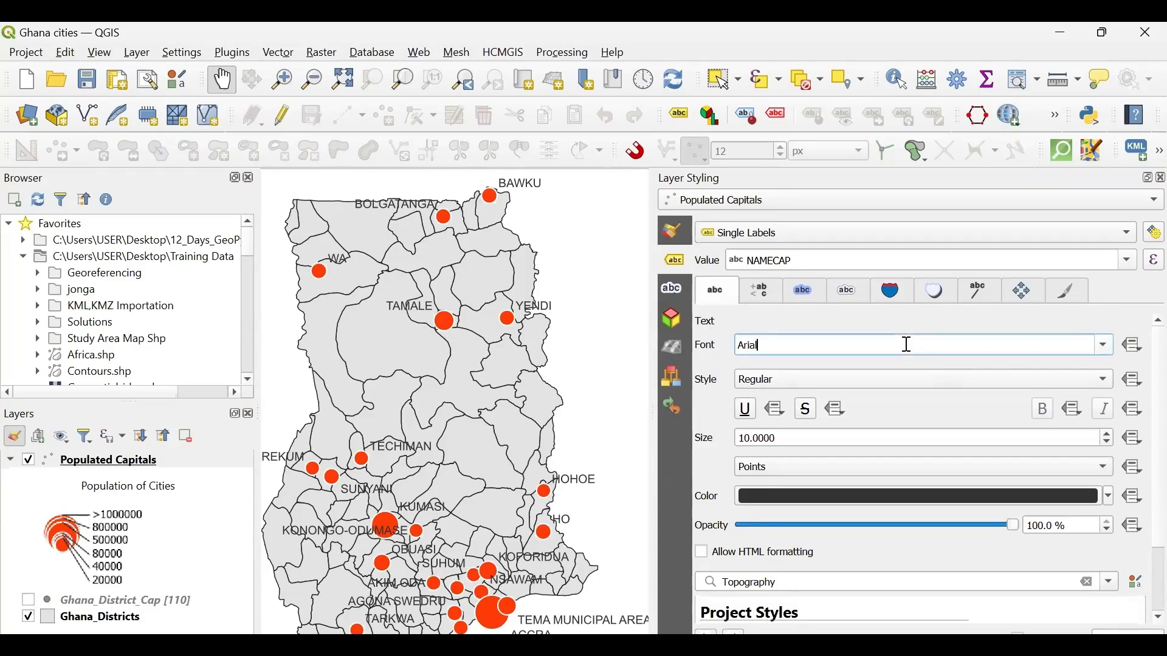
double_click(906, 345)
text(times New Roman)
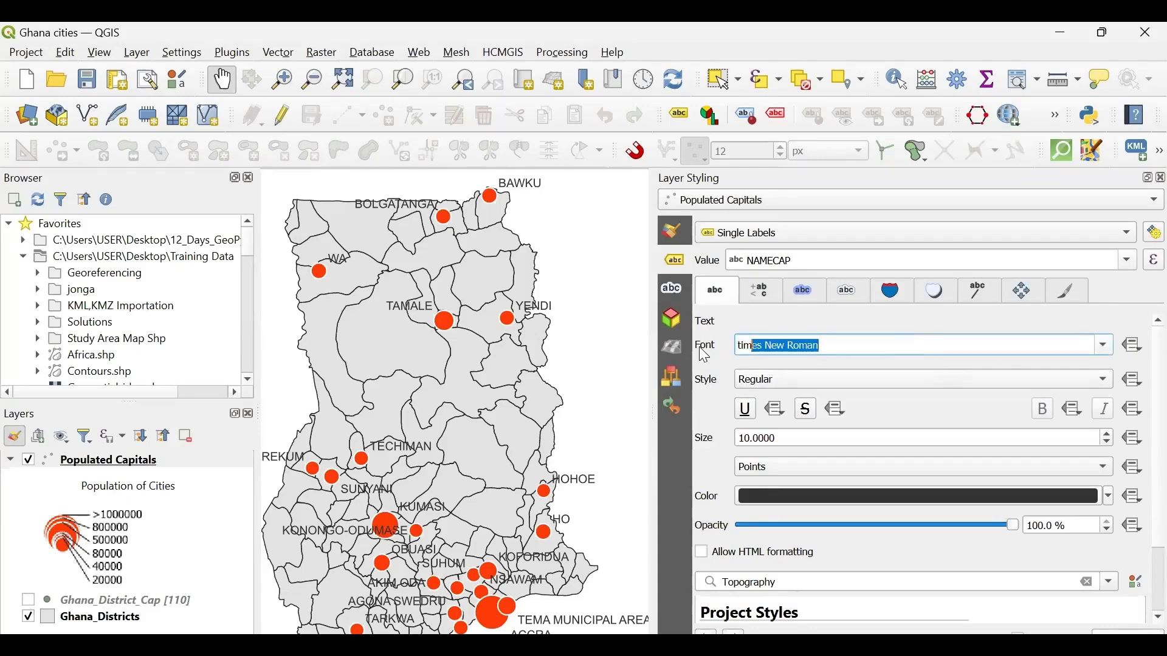
key(Return)
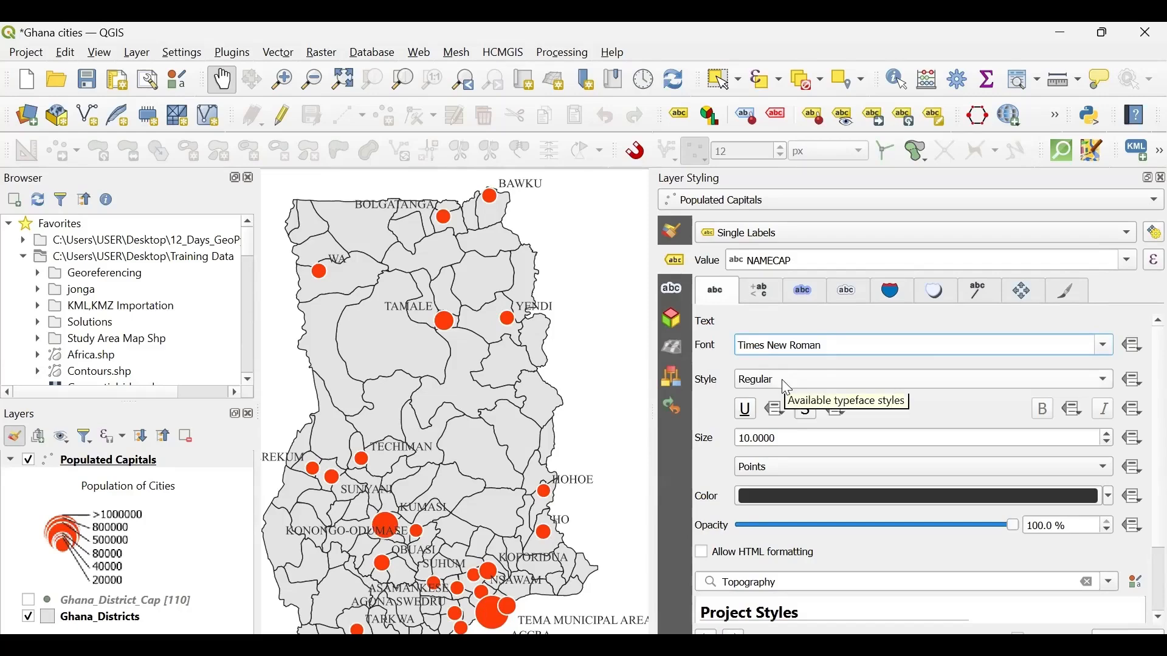
- Make the Populated Capitals labels bold and set their font size to 5 points
click(1097, 384)
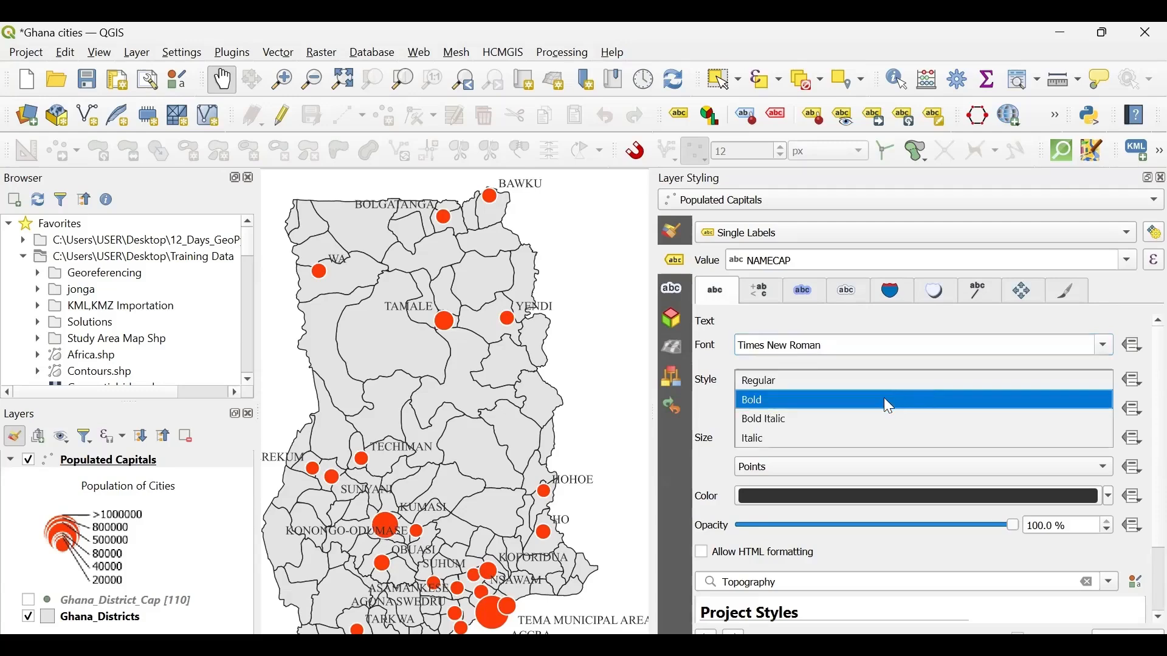
click(789, 401)
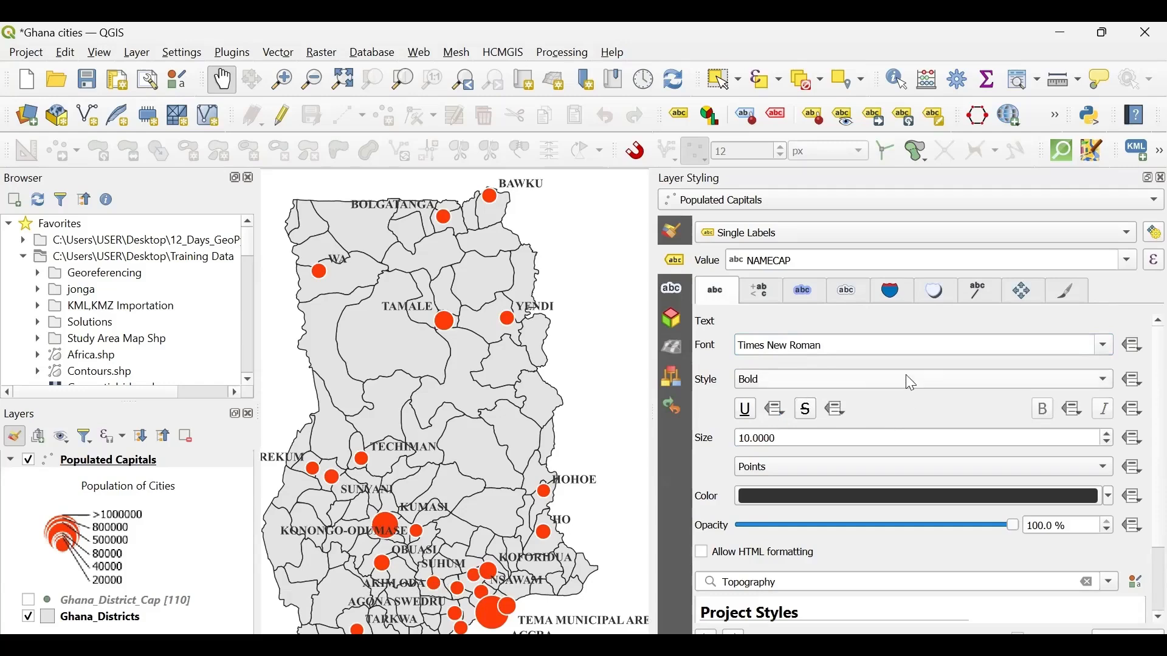
click(776, 443)
drag(776, 444, 724, 442)
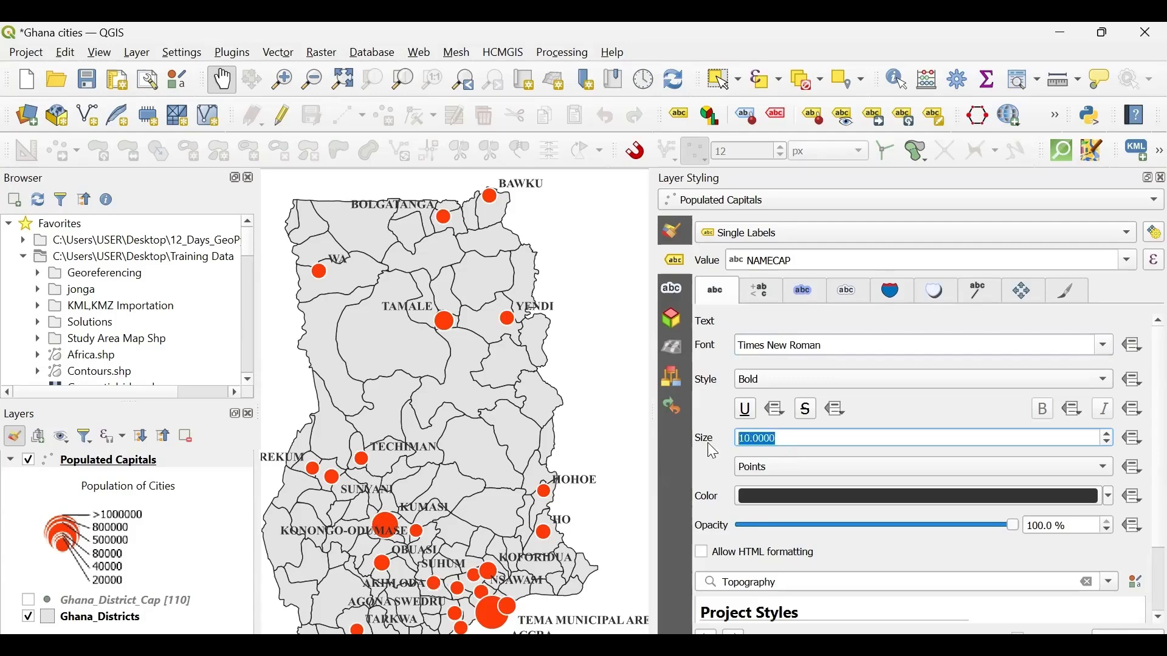
text(50)
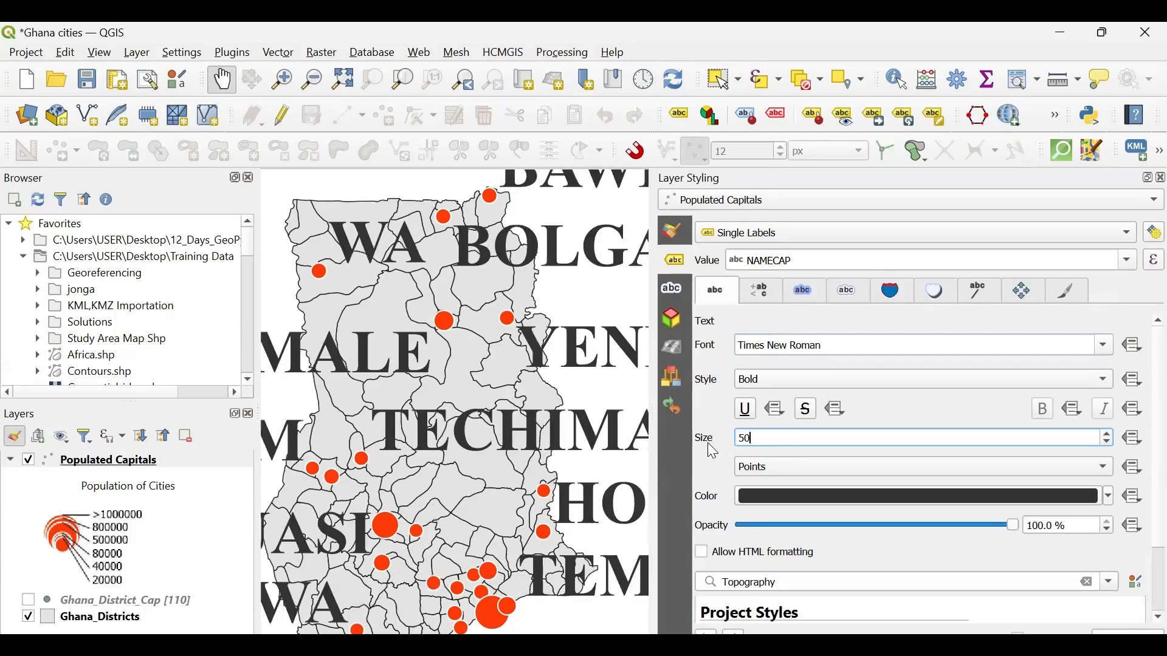
drag(768, 437, 693, 438)
text(5)
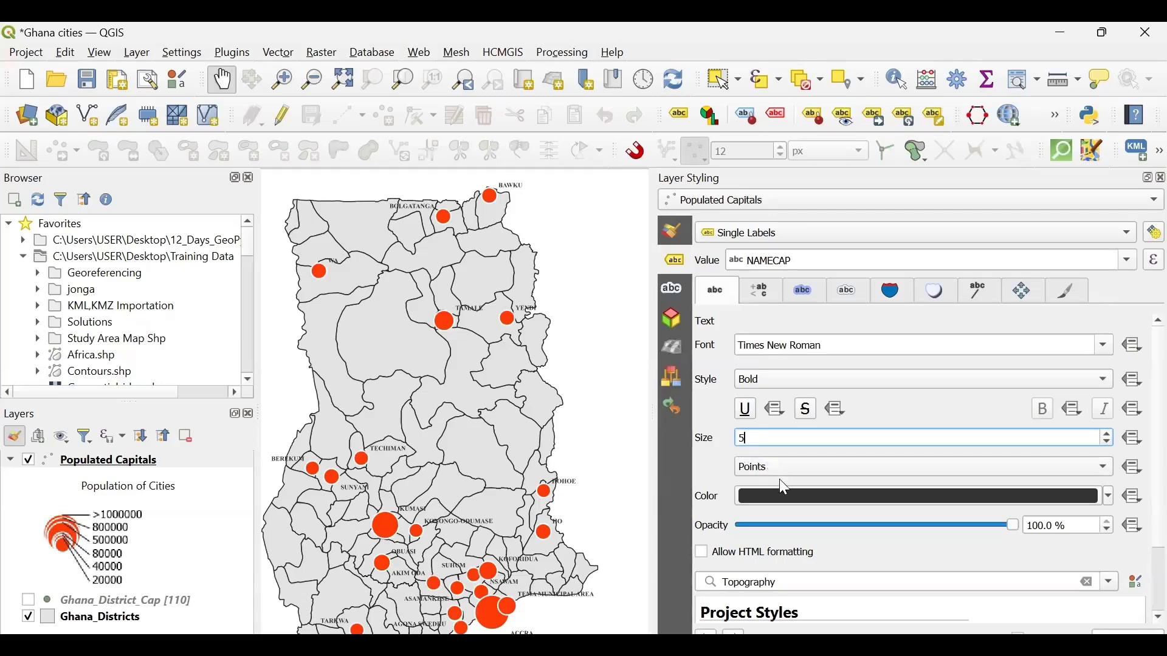
- Try green text for the city labels and test 50% opacity before restoring the opacity to 100%
click(1110, 497)
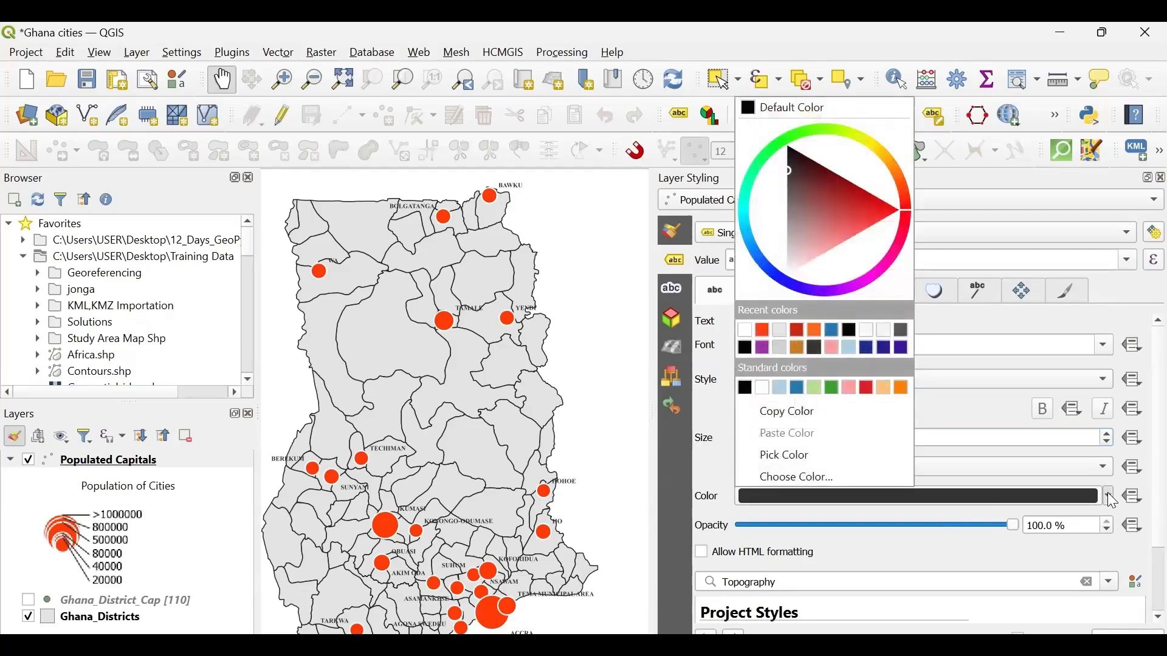
click(834, 387)
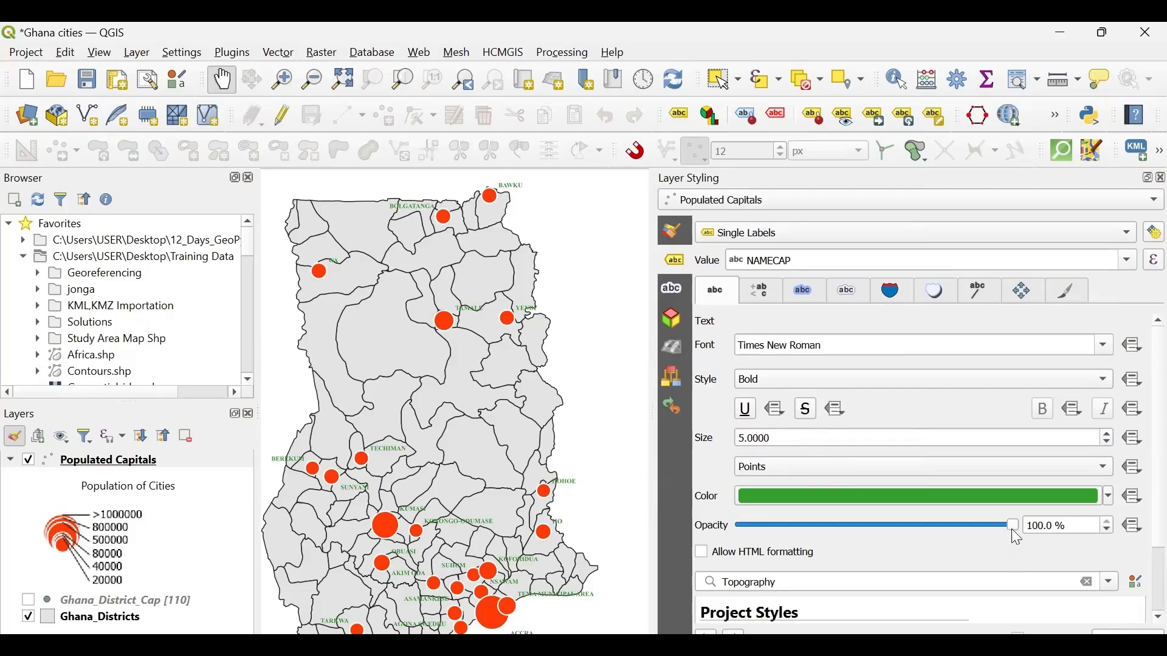
mouse_move(1012, 528)
mouse_down()
mouse_move(762, 529)
mouse_move(877, 529)
mouse_up()
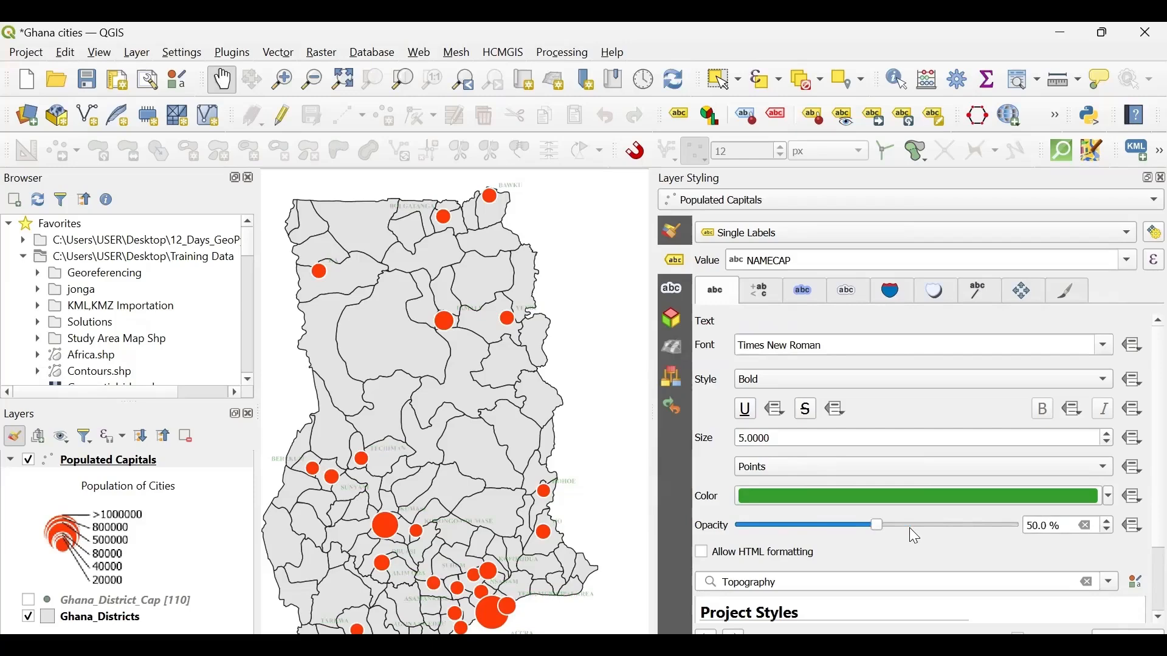
drag(910, 535, 1022, 533)
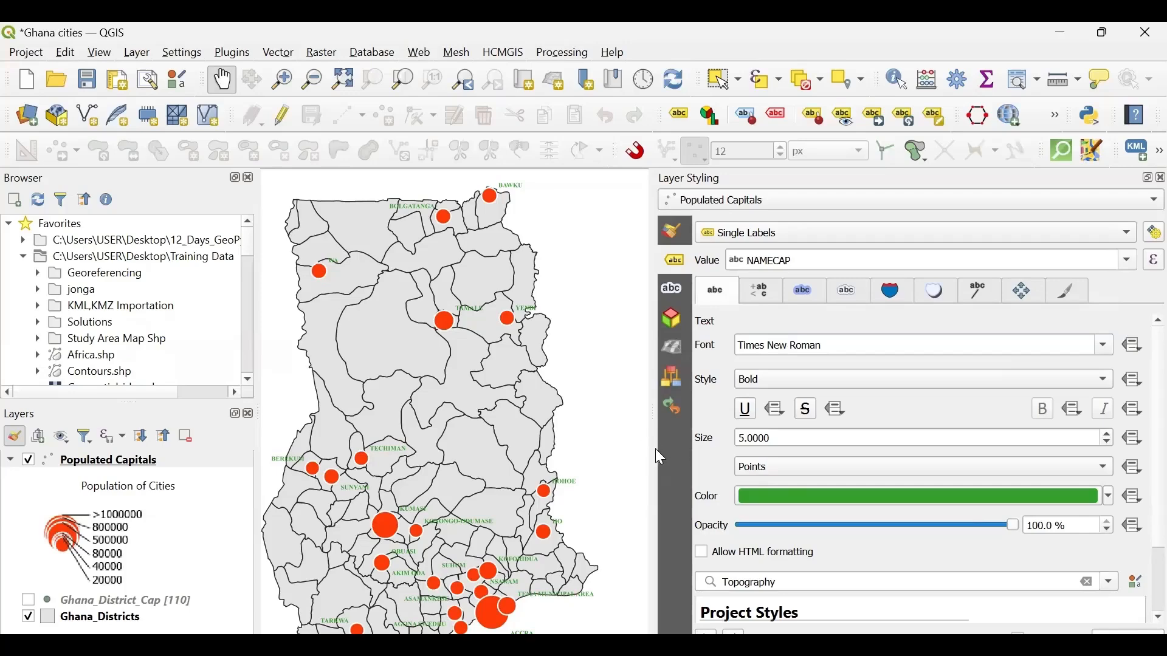
- Narrow the Layer Styling panel to enlarge the map area and save the project
drag(651, 451, 792, 453)
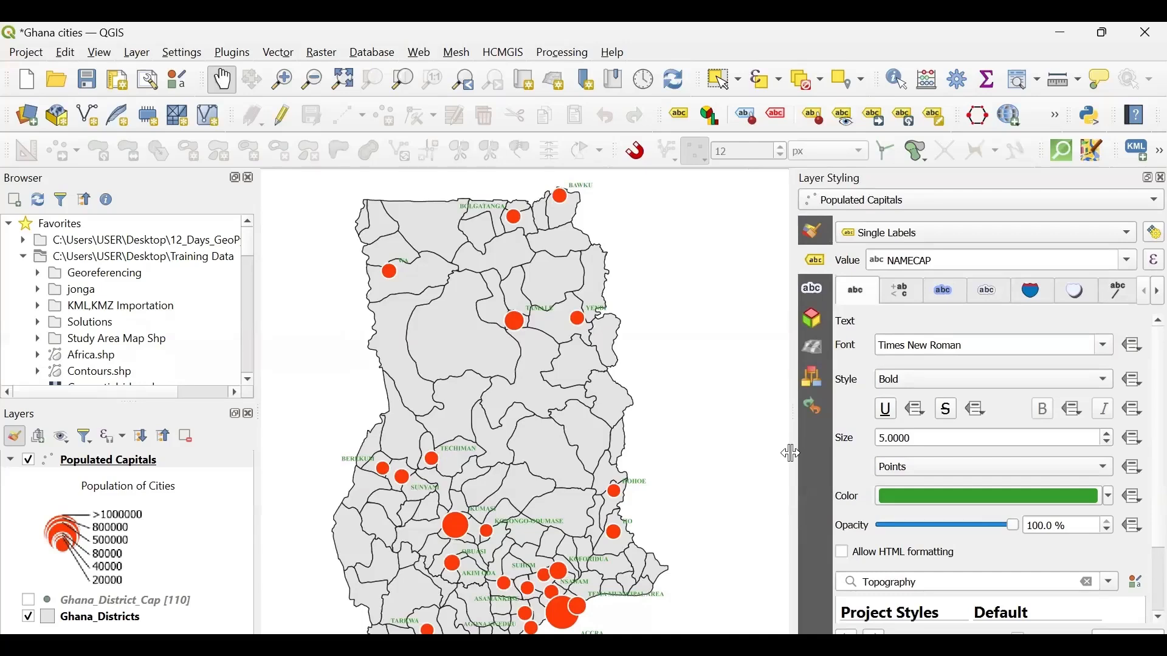
click(87, 79)
- Set the color of the Populated Capitals labels to black and save the project again
click(1110, 503)
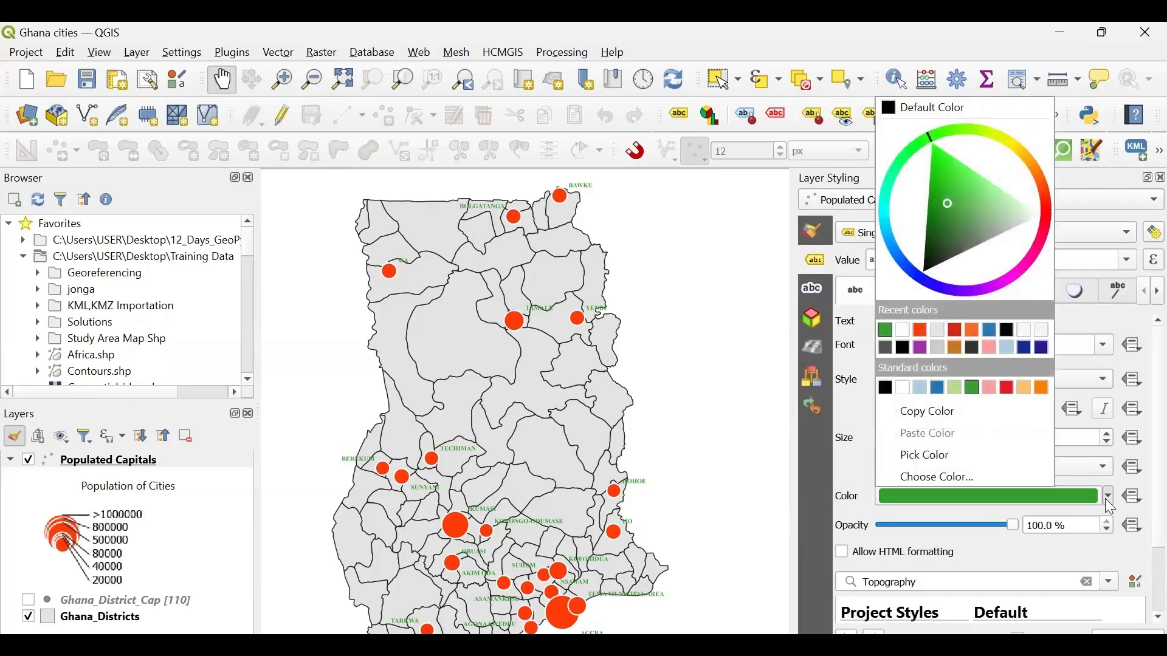
click(886, 388)
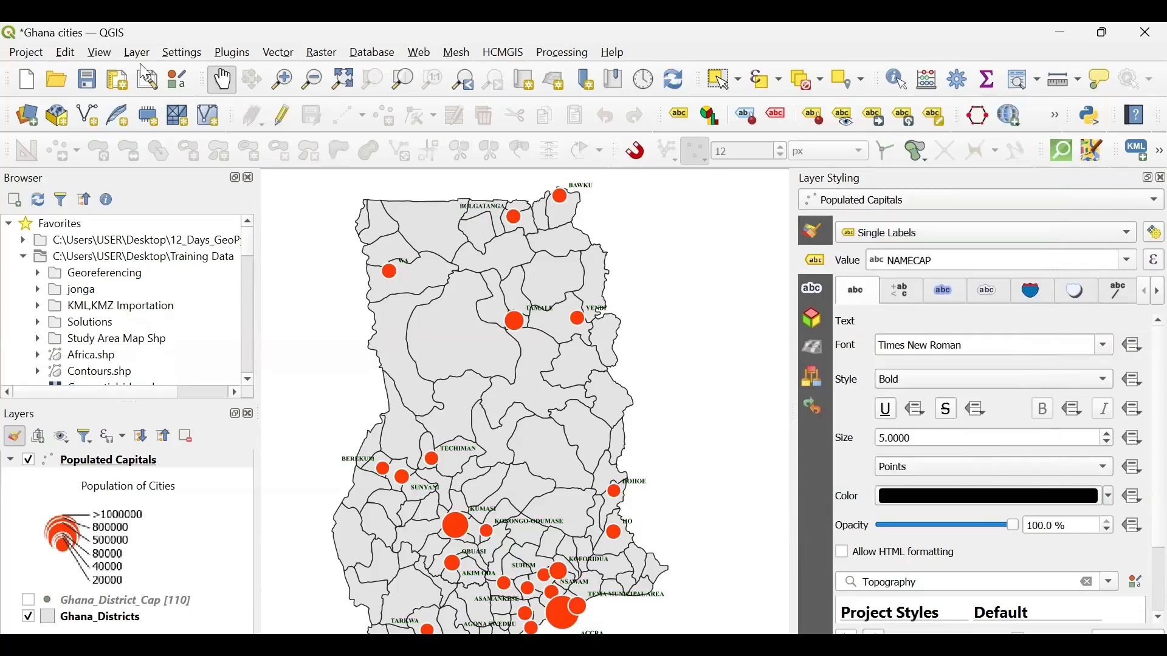
click(87, 79)
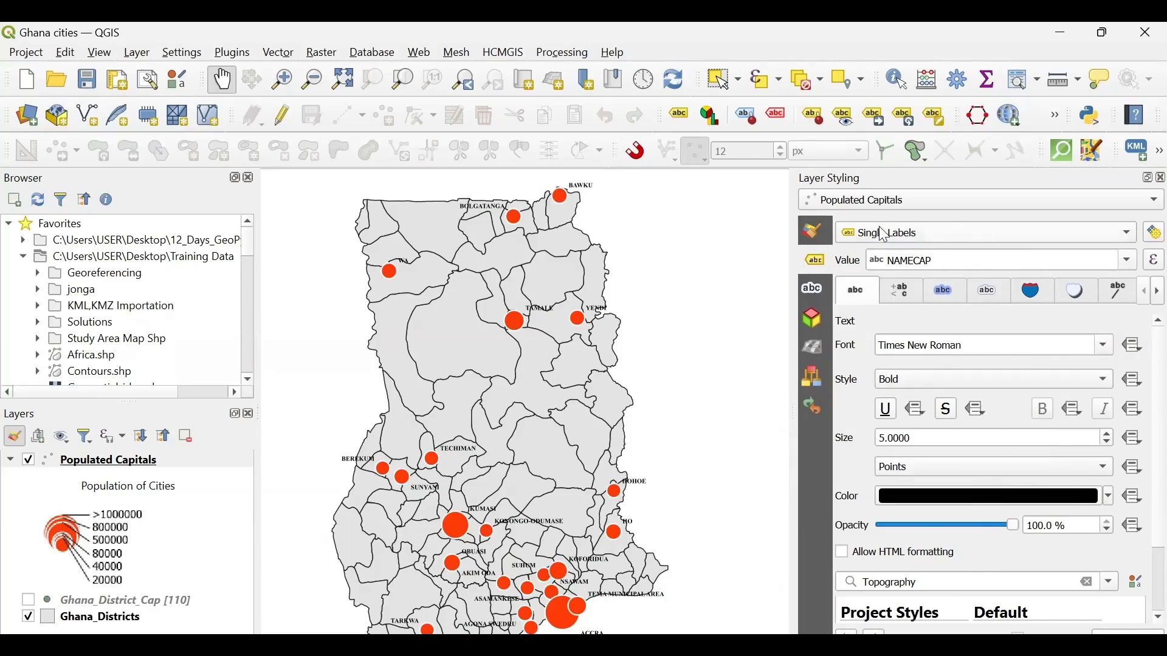
- Try the Rule-based Labeling and Blocking modes on Populated Capitals and return the layer to Single Labels
click(961, 239)
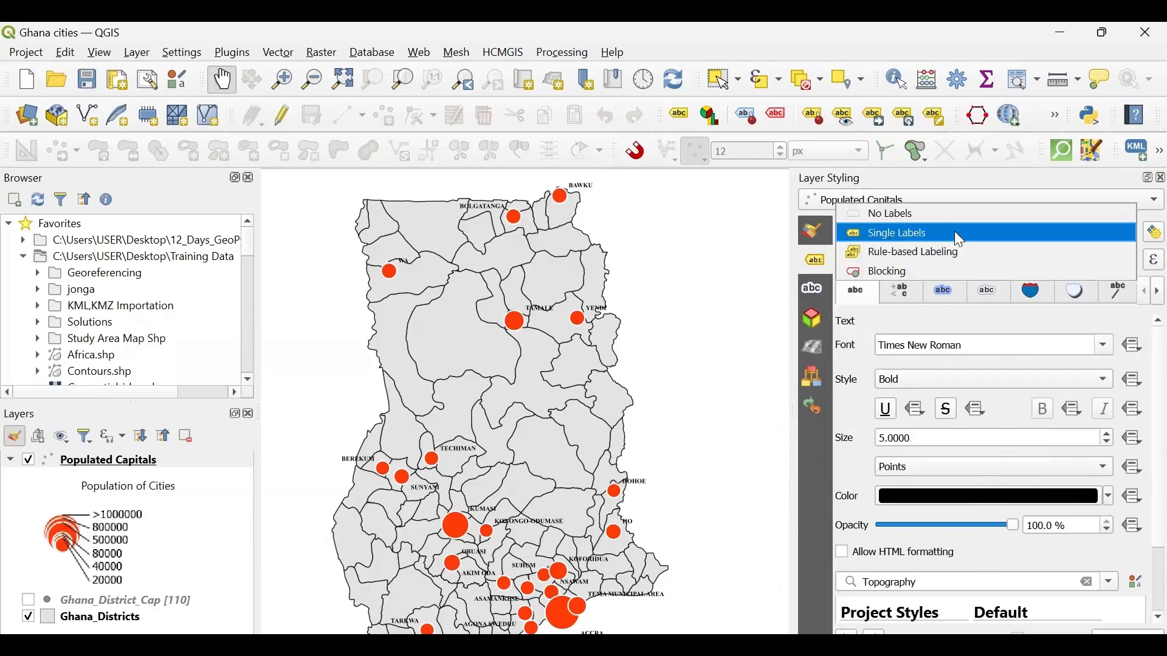
click(908, 258)
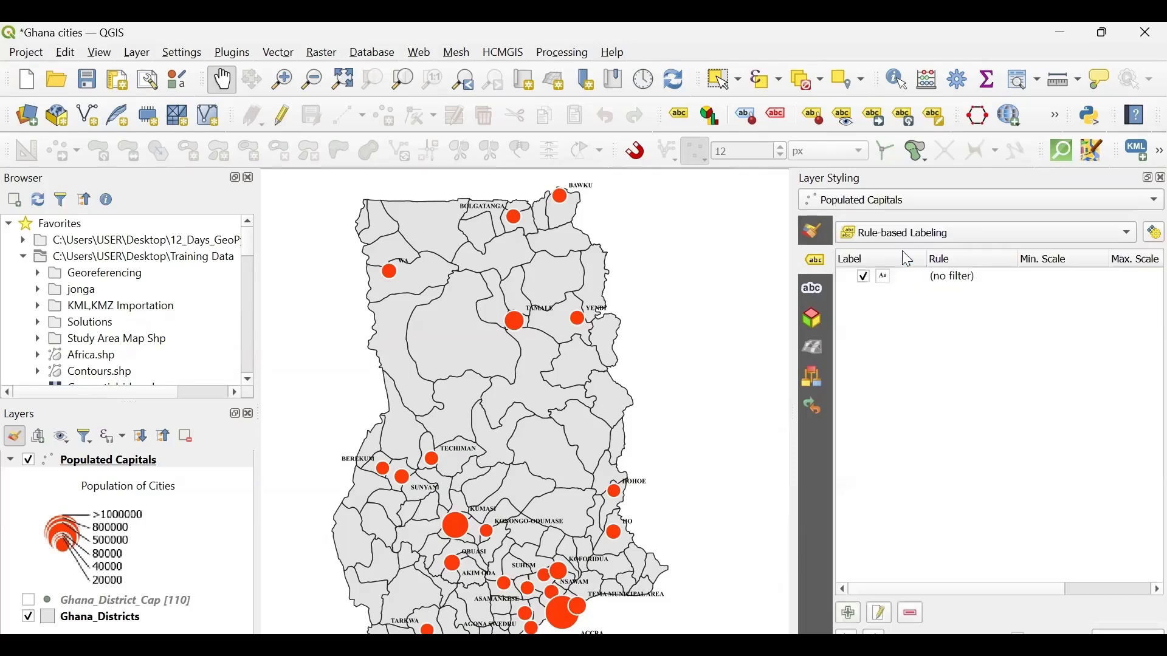
click(1019, 244)
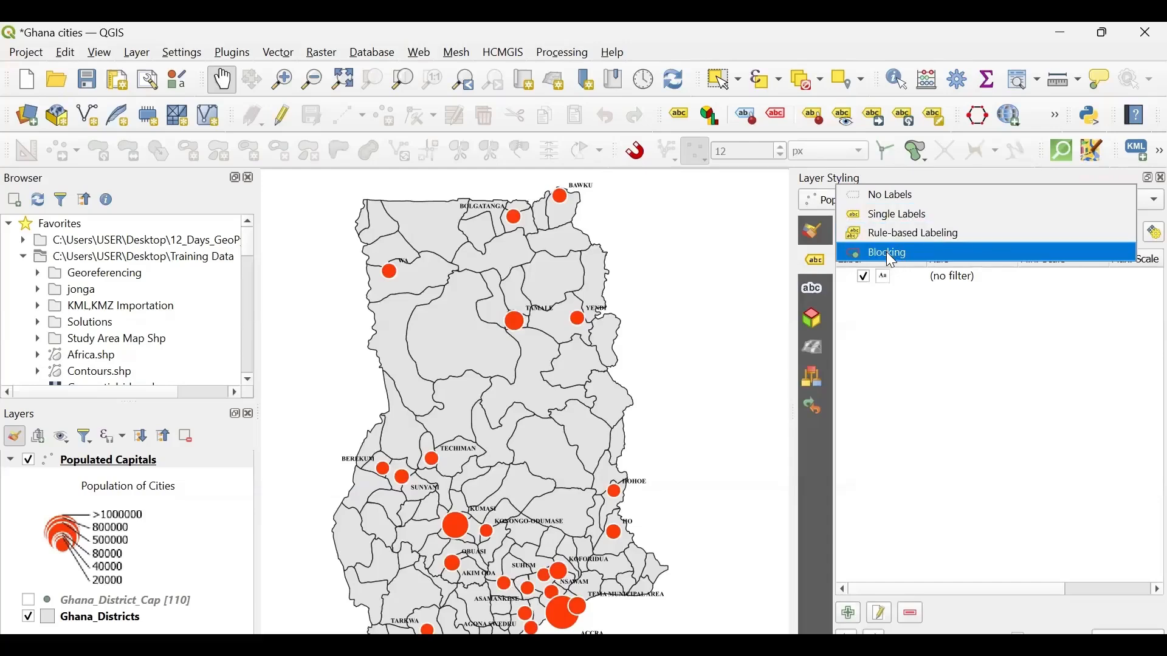
click(909, 246)
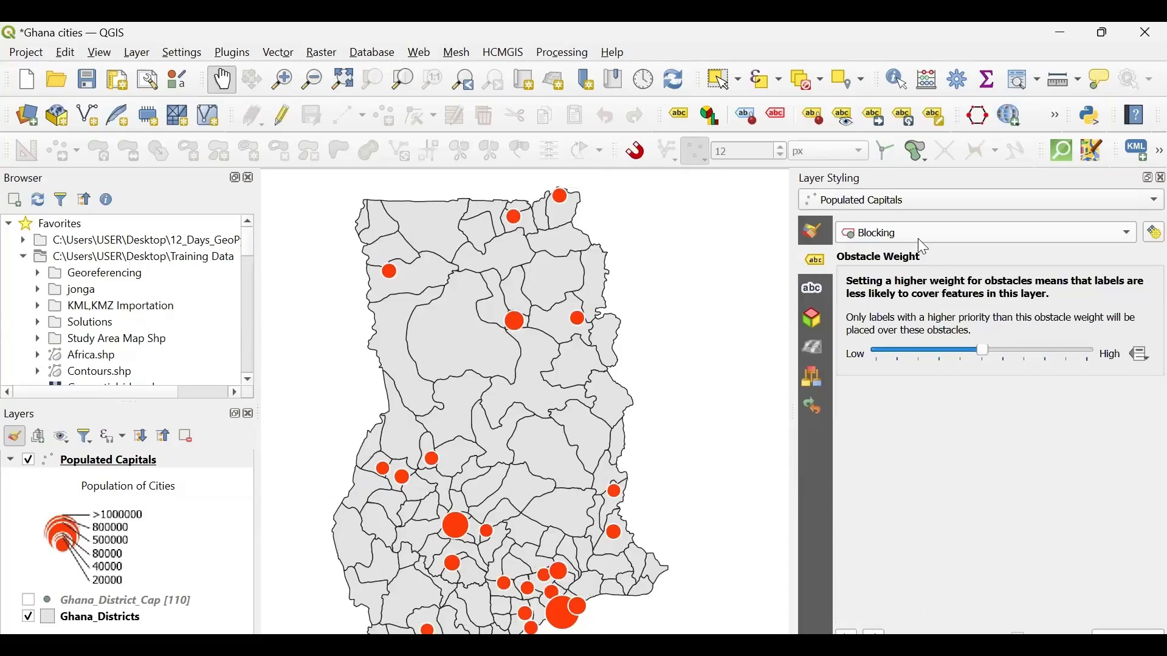
click(918, 239)
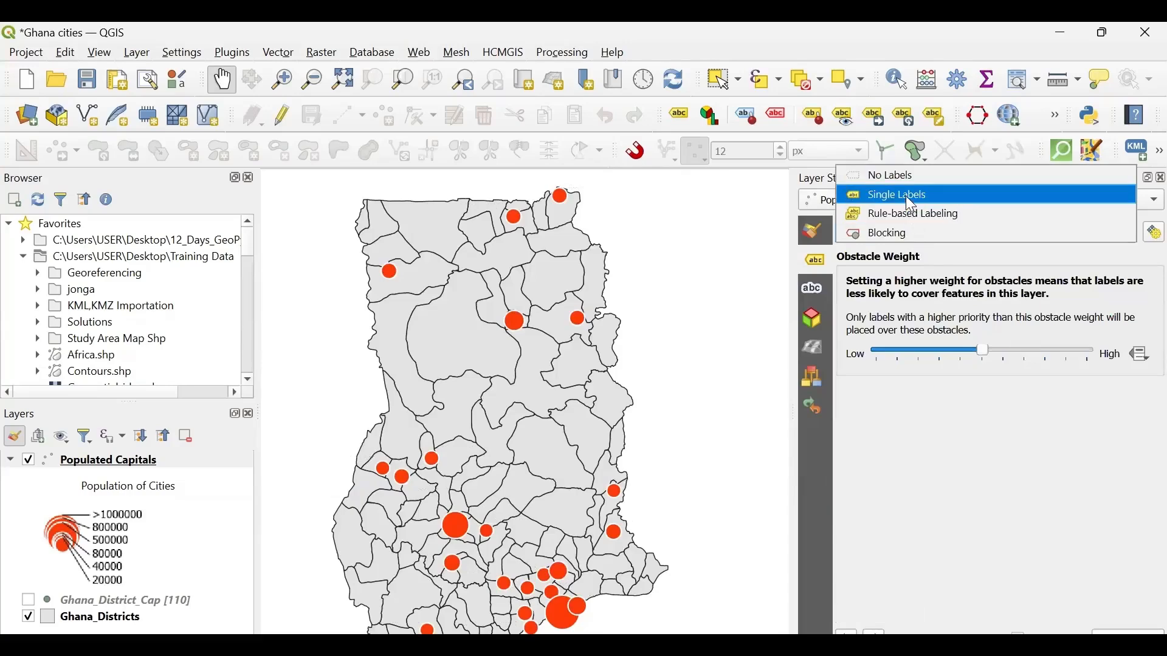
click(909, 205)
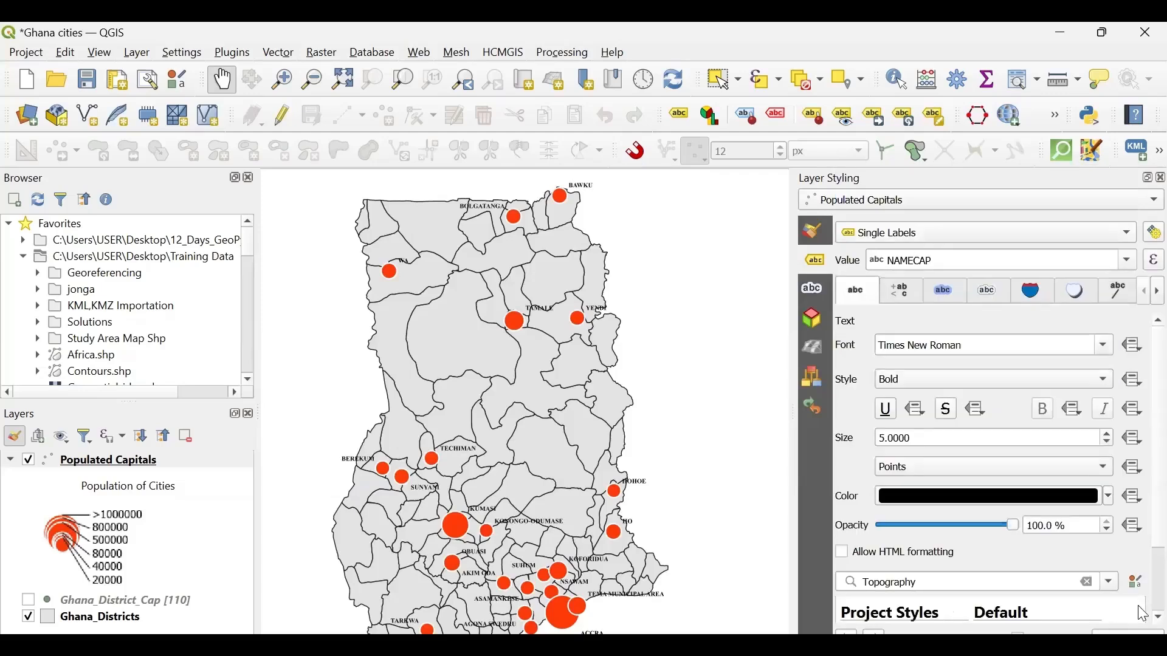
- Browse the Grayscale group of label presets and set the preset filter back to Topography
scroll(1143, 615, down, 5)
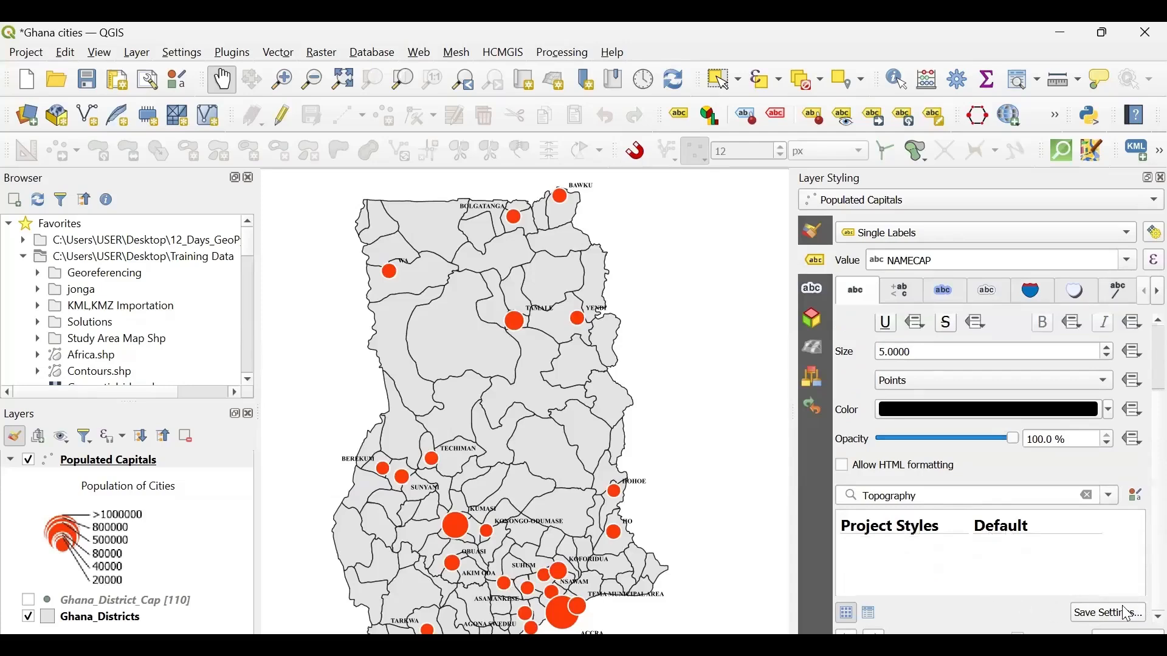
click(1111, 494)
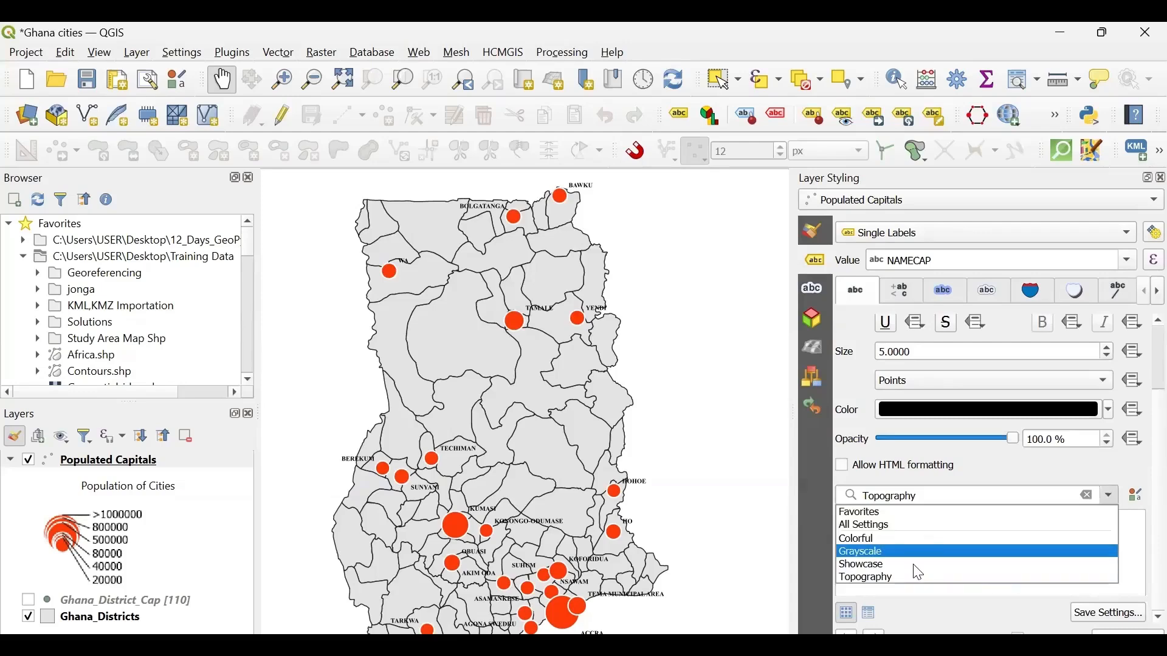
click(924, 552)
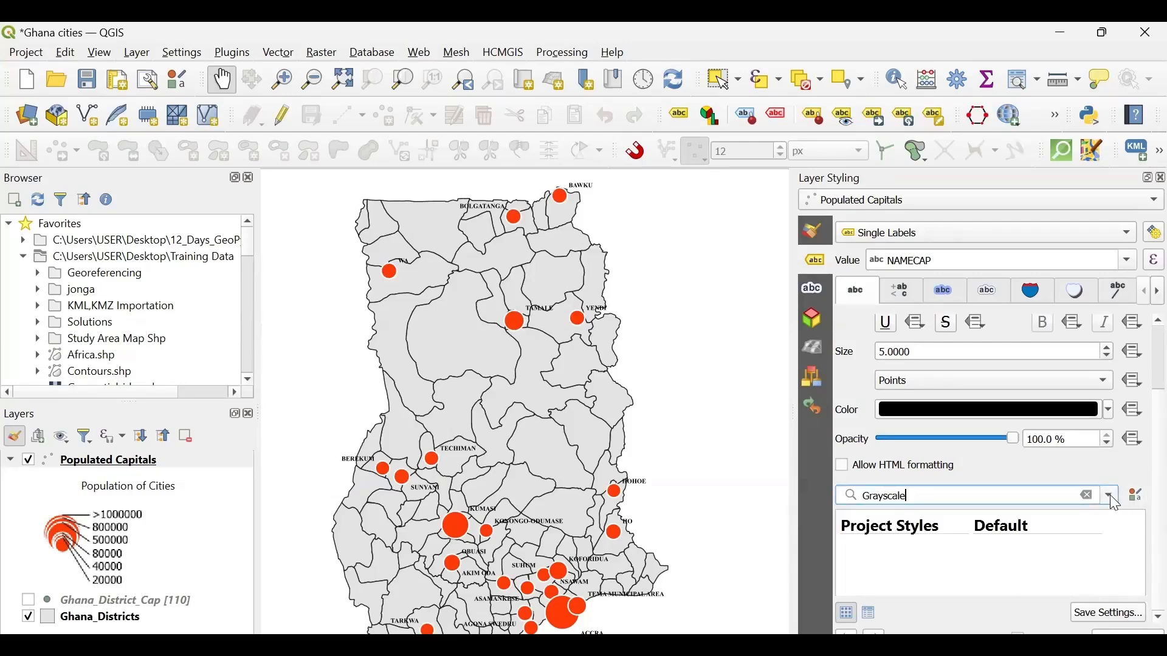
click(1110, 496)
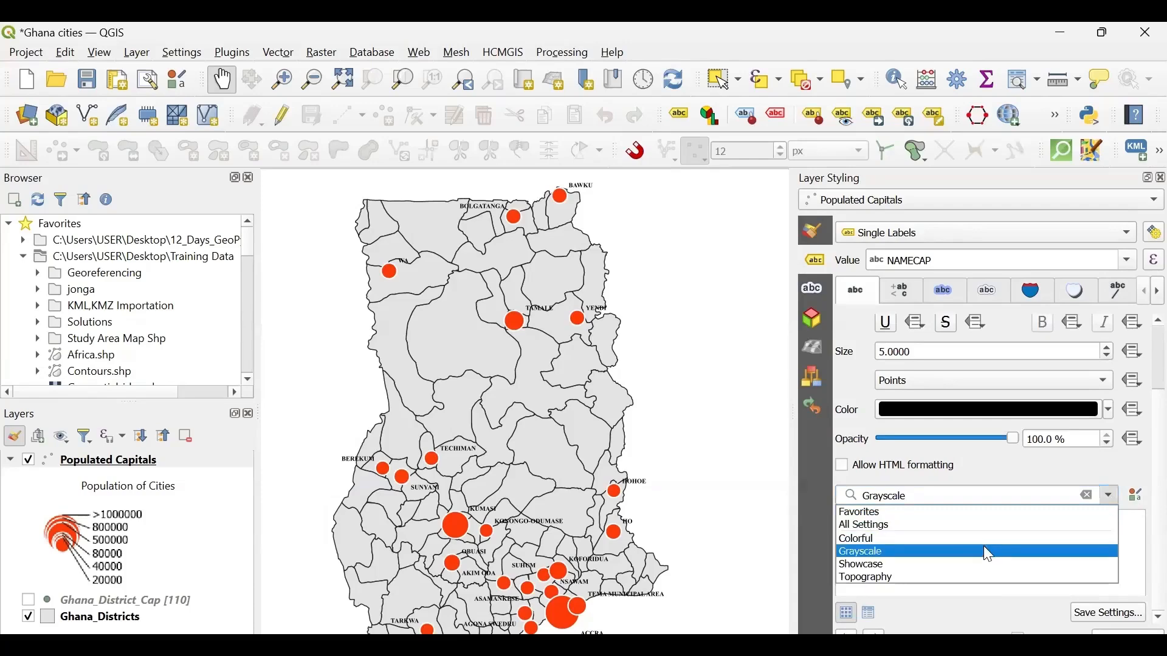
click(911, 552)
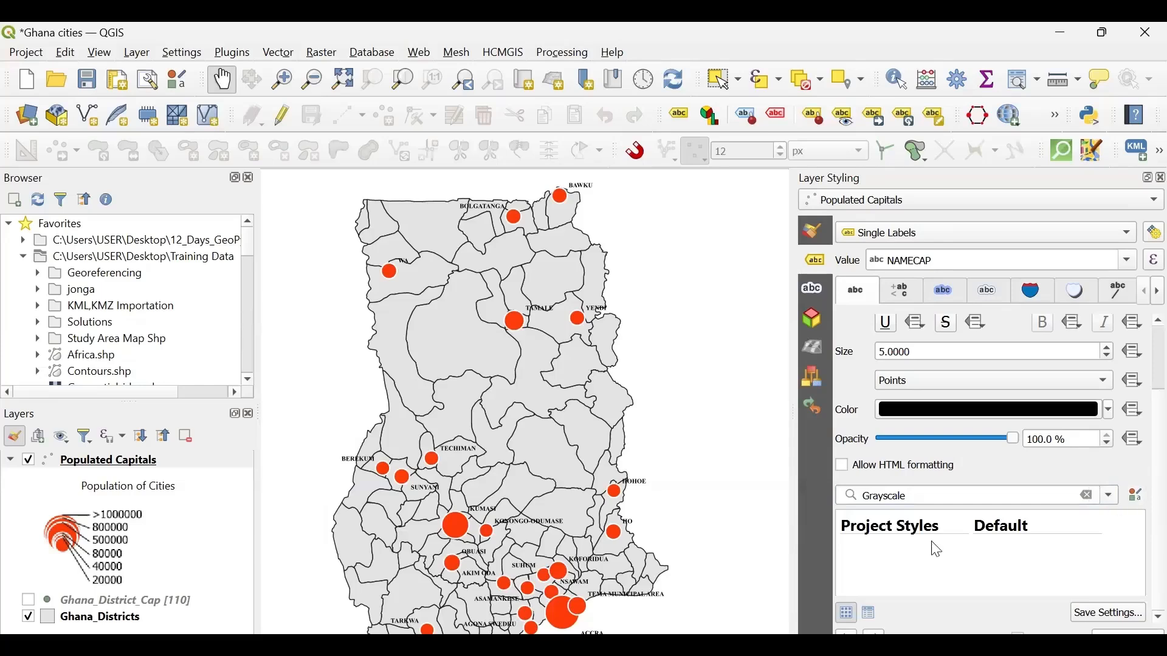
key(Return)
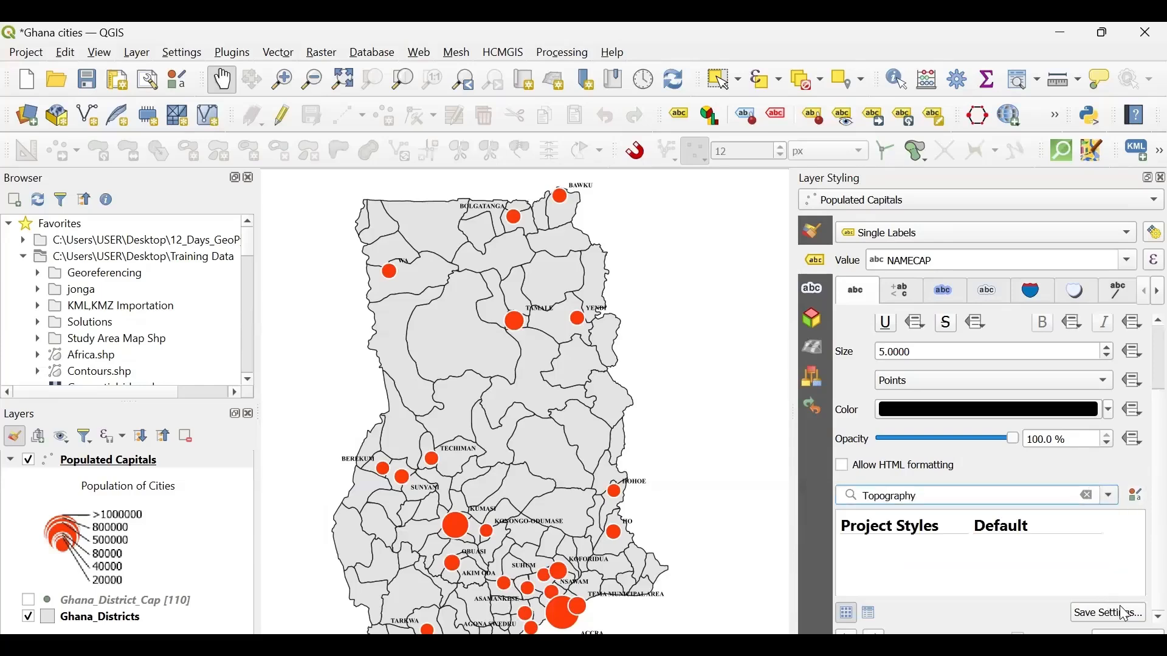
- Save the label settings to Project Styles under a person's name, tagged Topography and added to favorites, and select the saved preset
click(1109, 613)
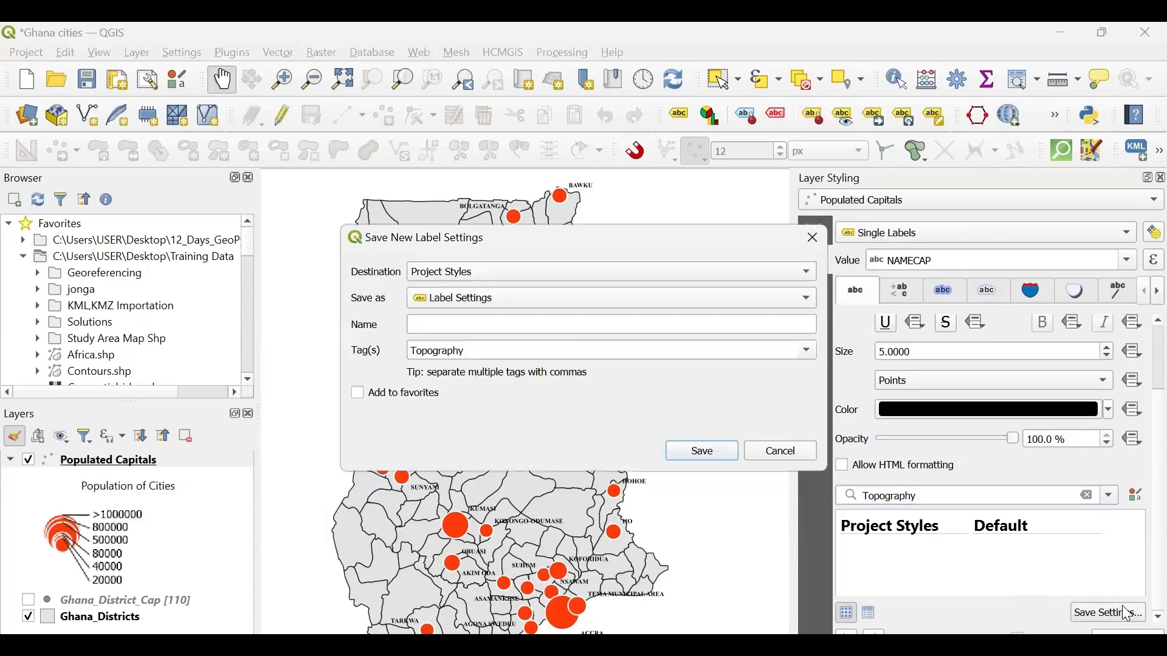
click(452, 324)
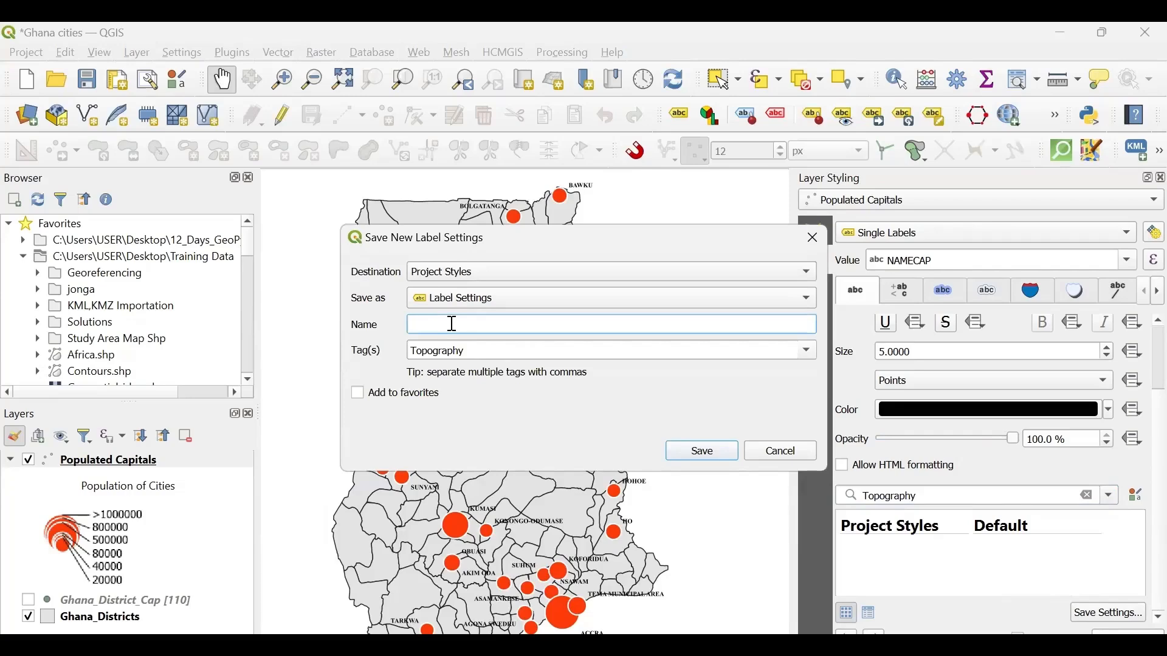
text(Majeed)
click(360, 396)
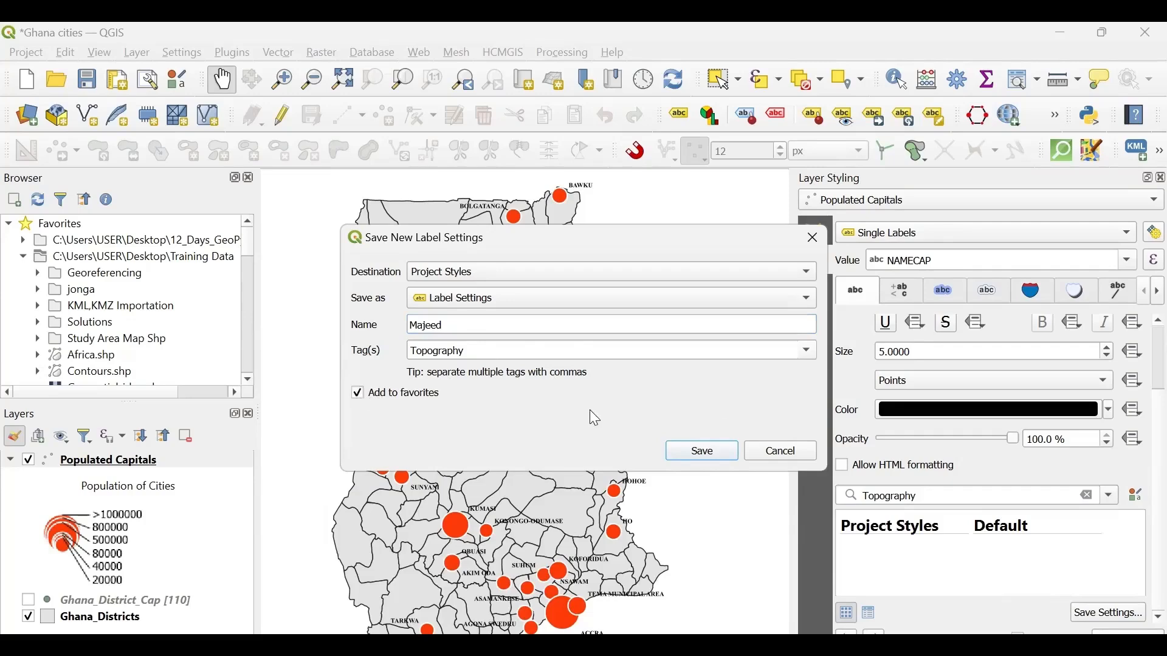
click(704, 452)
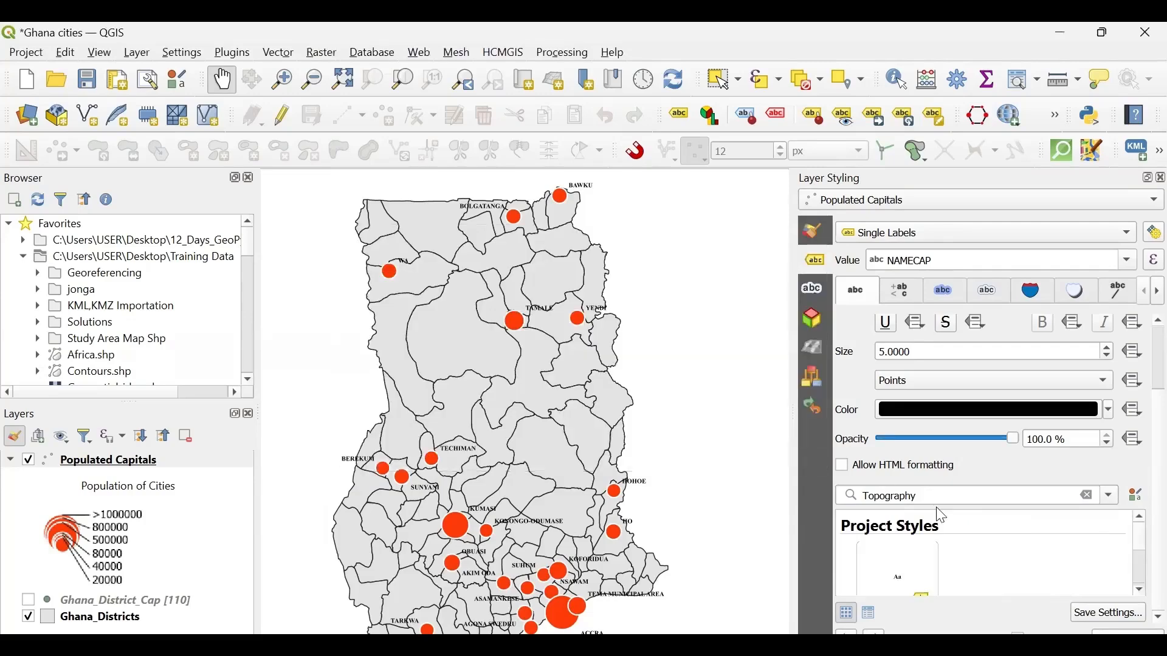
scroll(977, 558, up, 2)
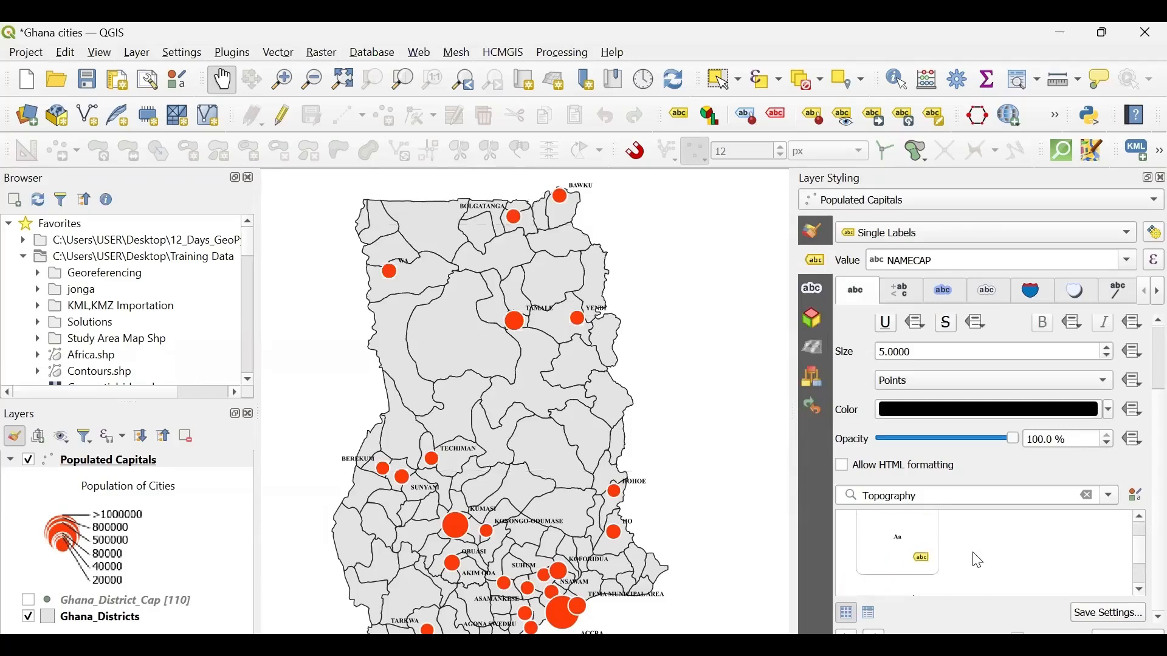
click(933, 564)
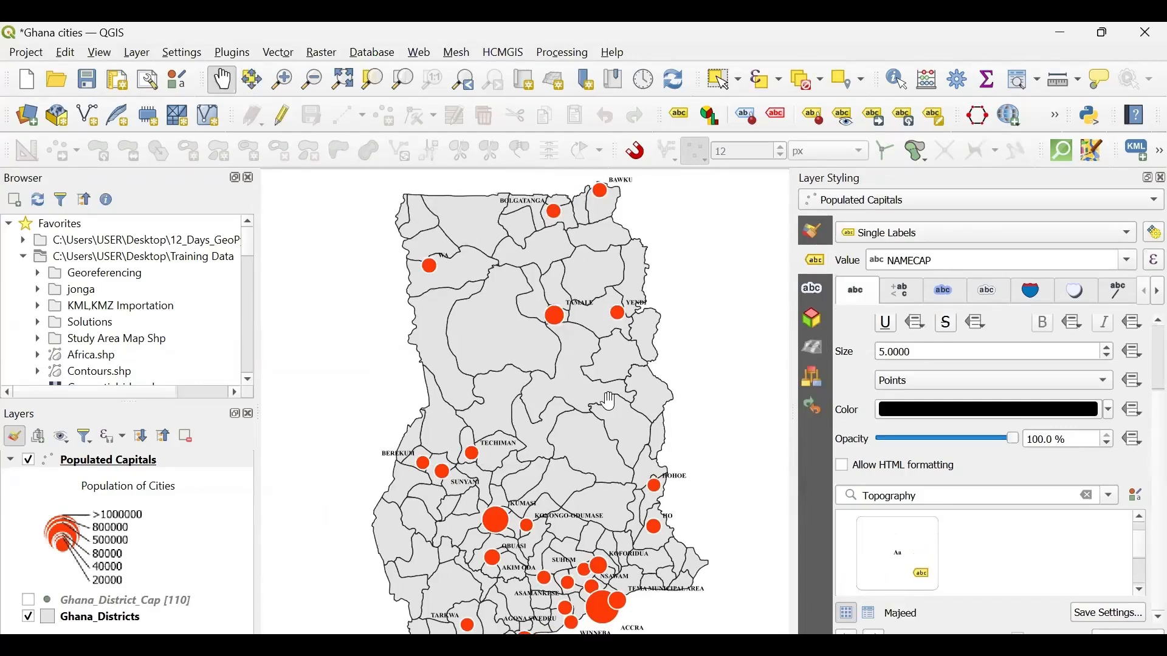
- Examine the size and placement of the city labels across the map at different zoom levels
drag(566, 394, 573, 380)
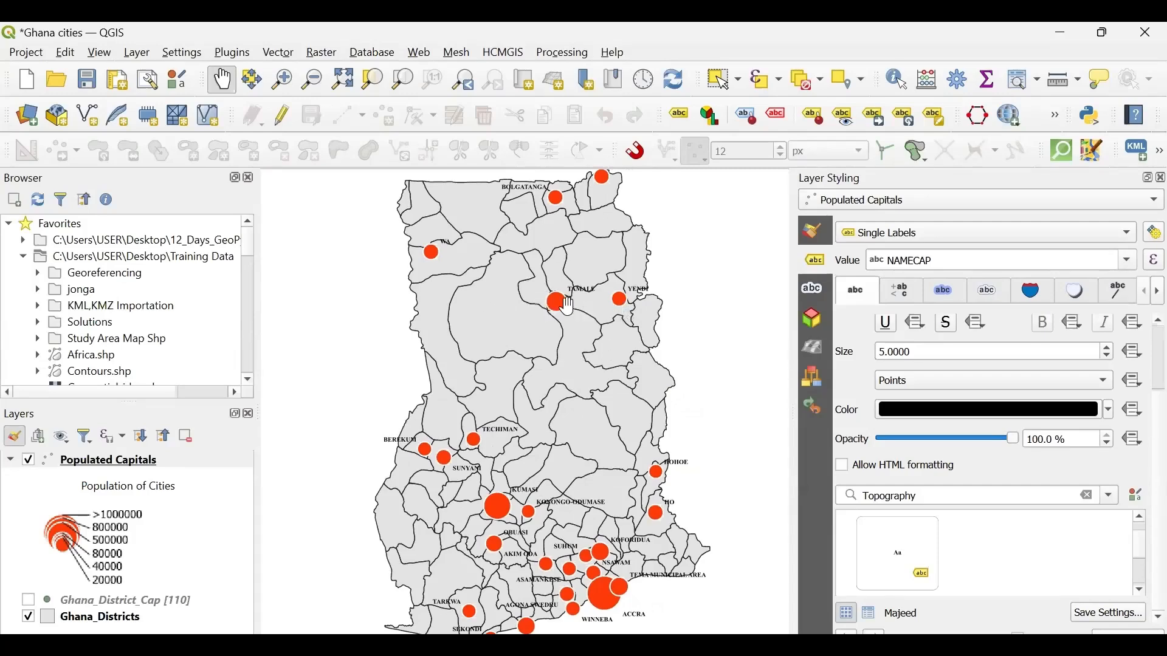
scroll(568, 307, up, 1)
scroll(568, 307, down, 2)
scroll(568, 307, up, 1)
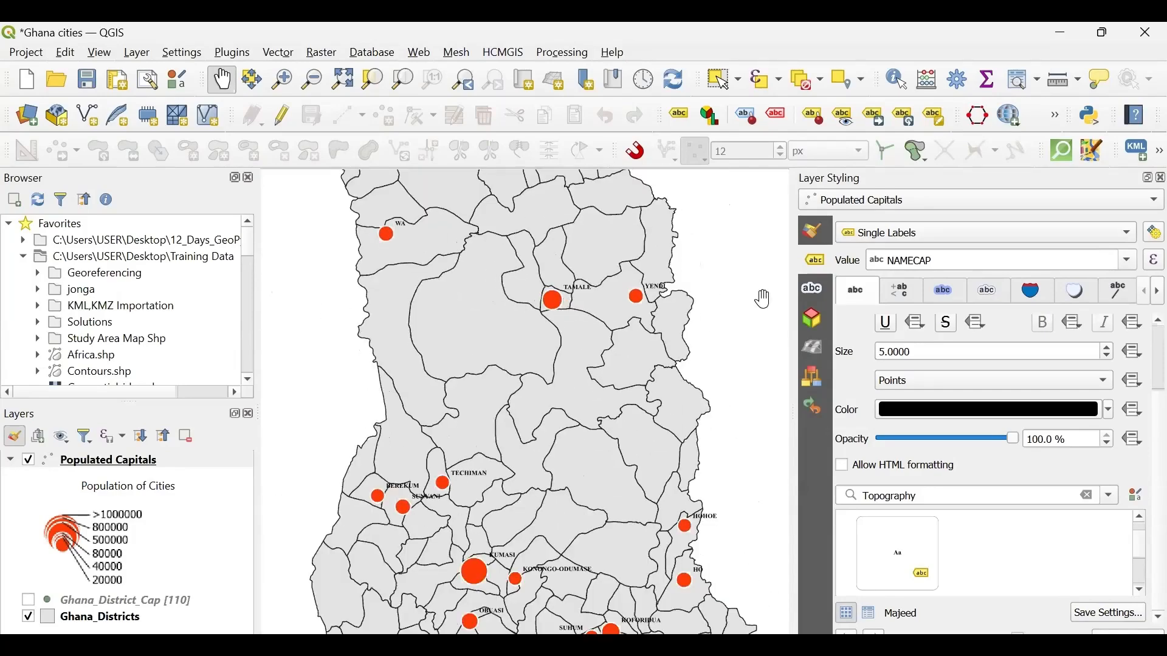
drag(626, 332, 641, 426)
scroll(639, 426, down, 1)
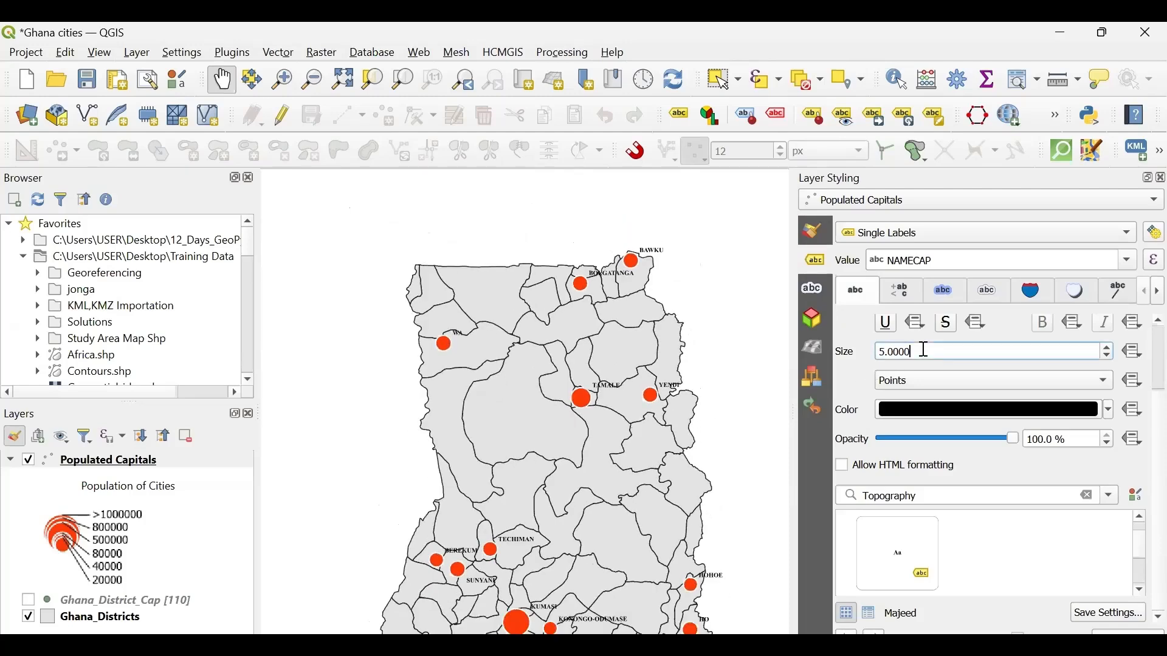
- Set the text size of the Populated Capitals labels to 10 points and check them across the map
drag(921, 351, 856, 359)
text(2)
key(BackSpace)
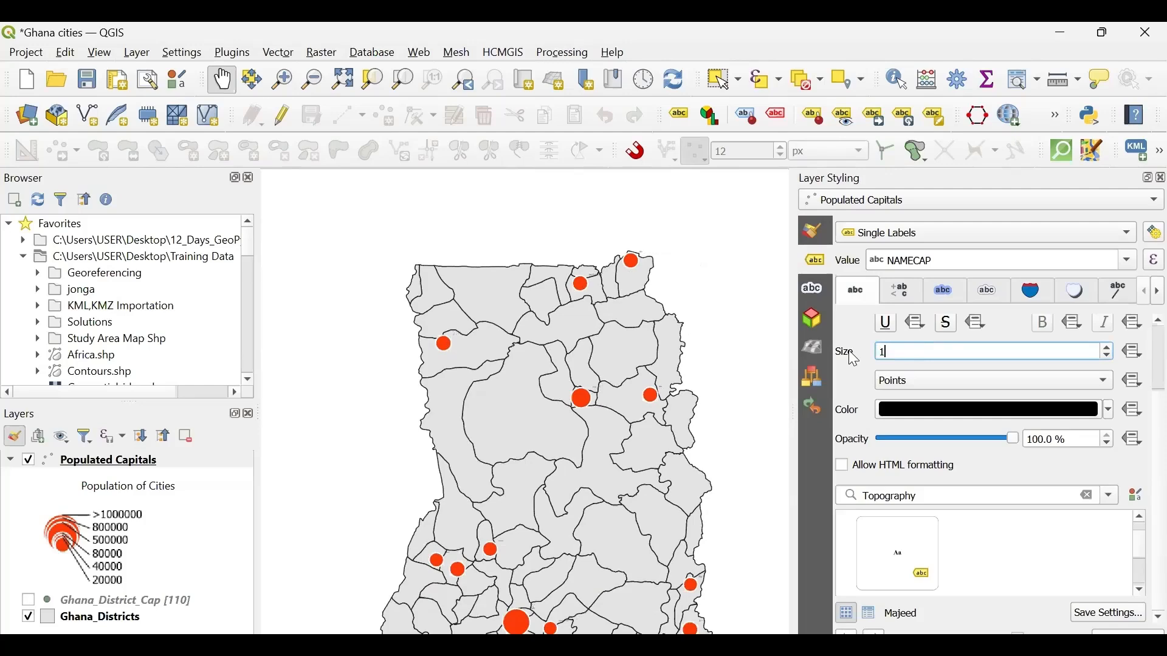
text(10)
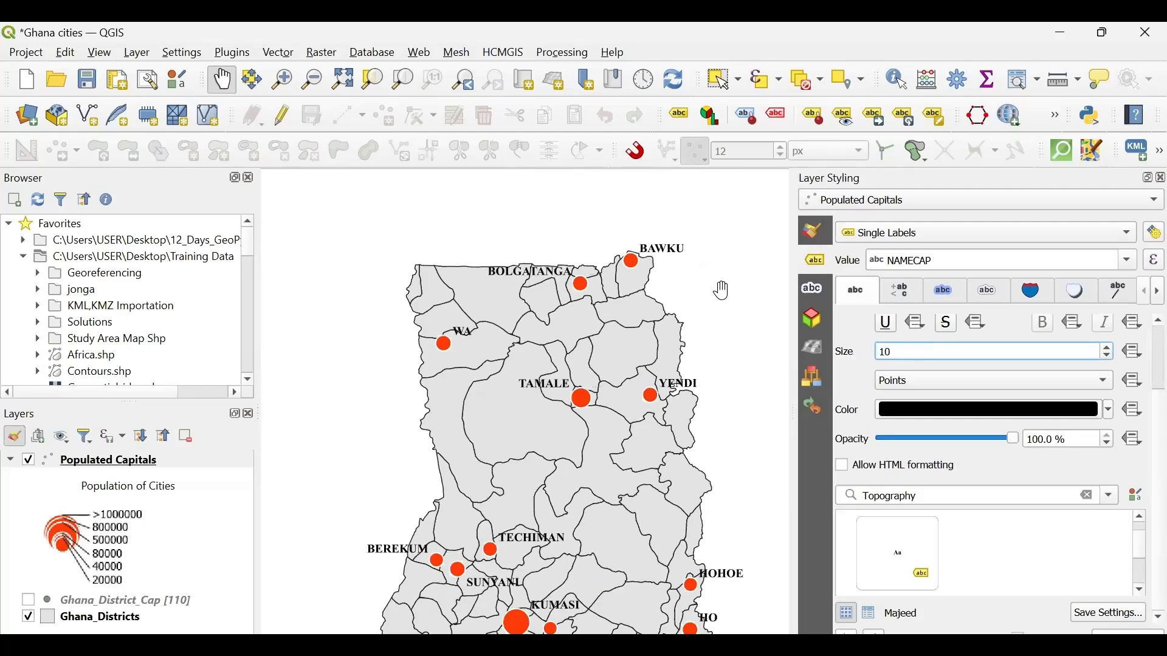
drag(722, 292, 660, 253)
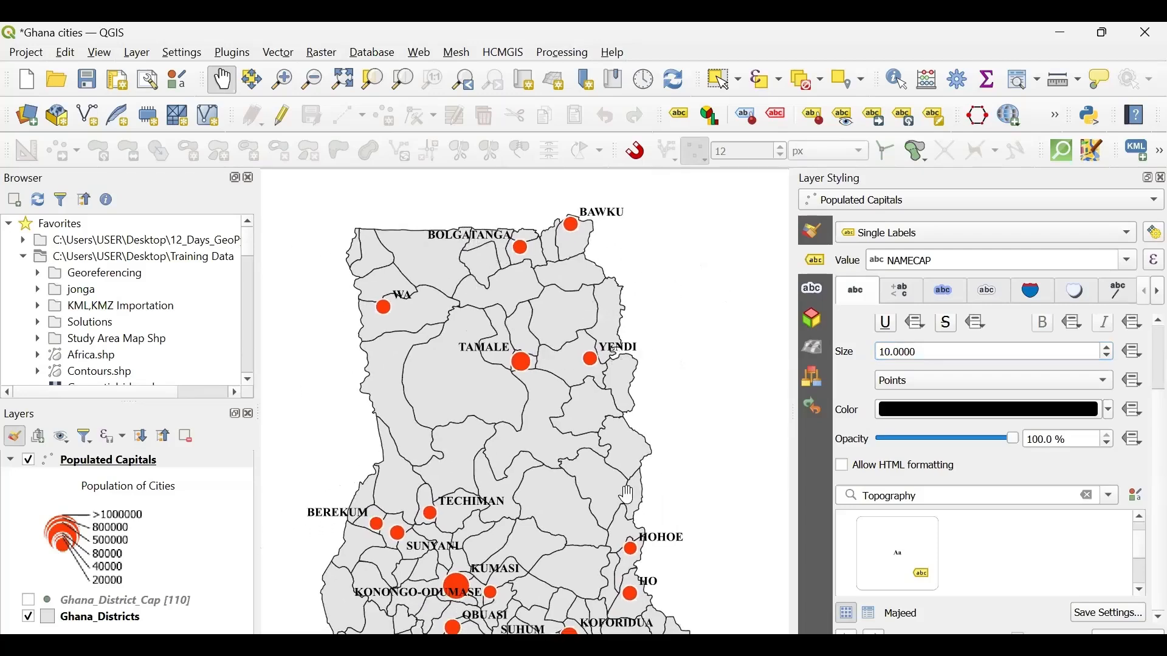
drag(486, 540, 537, 476)
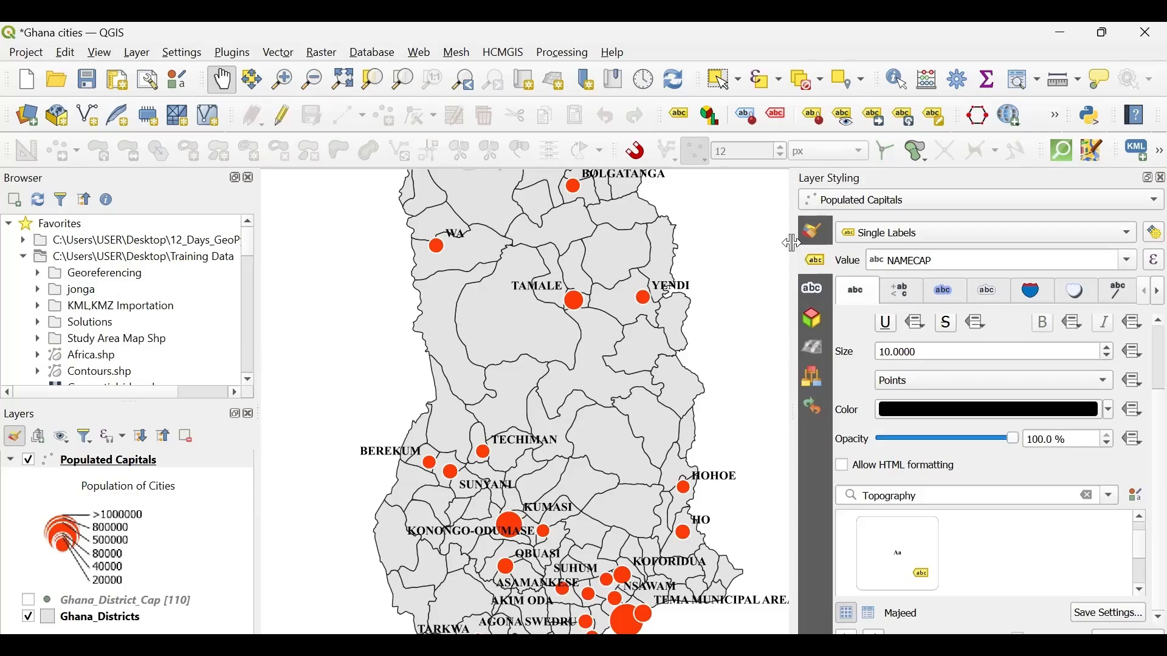
- Try TOWN_CODE and DISTRICT as the label value for Populated Capitals and return it to NAMECAP
drag(733, 240, 704, 238)
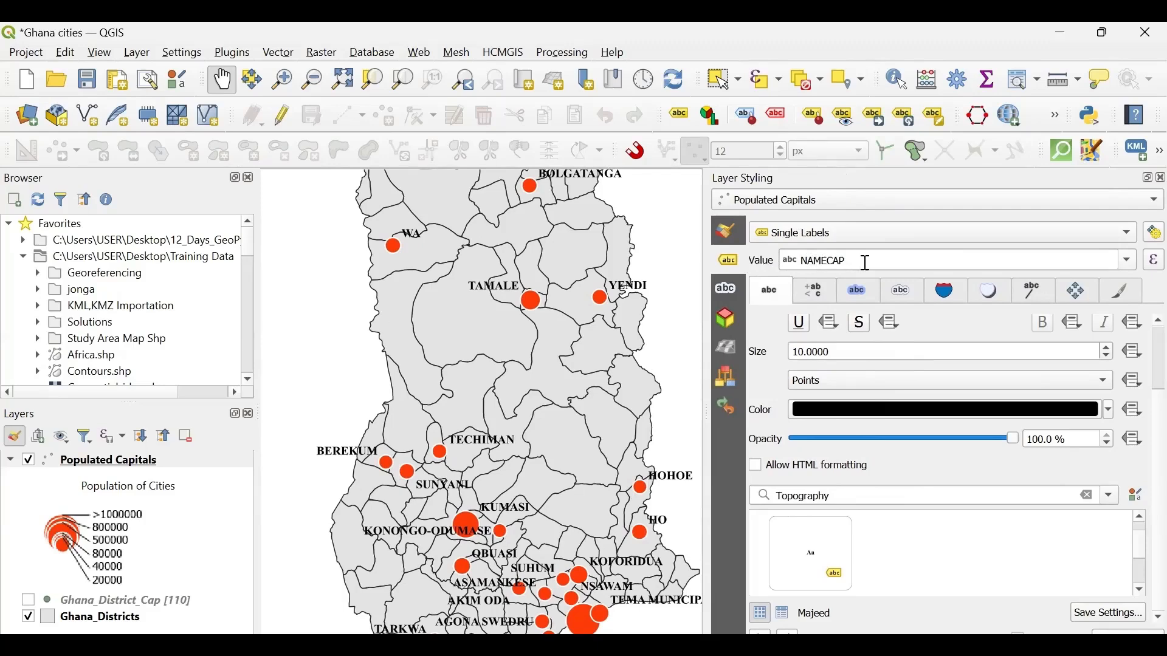
click(1122, 261)
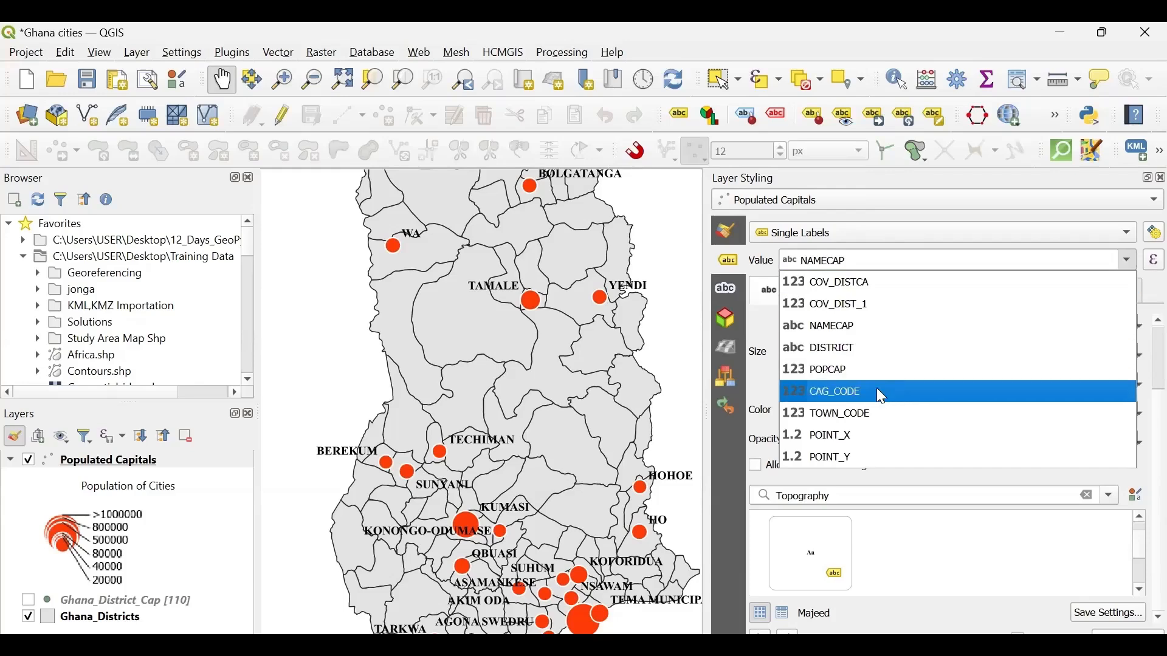
click(854, 408)
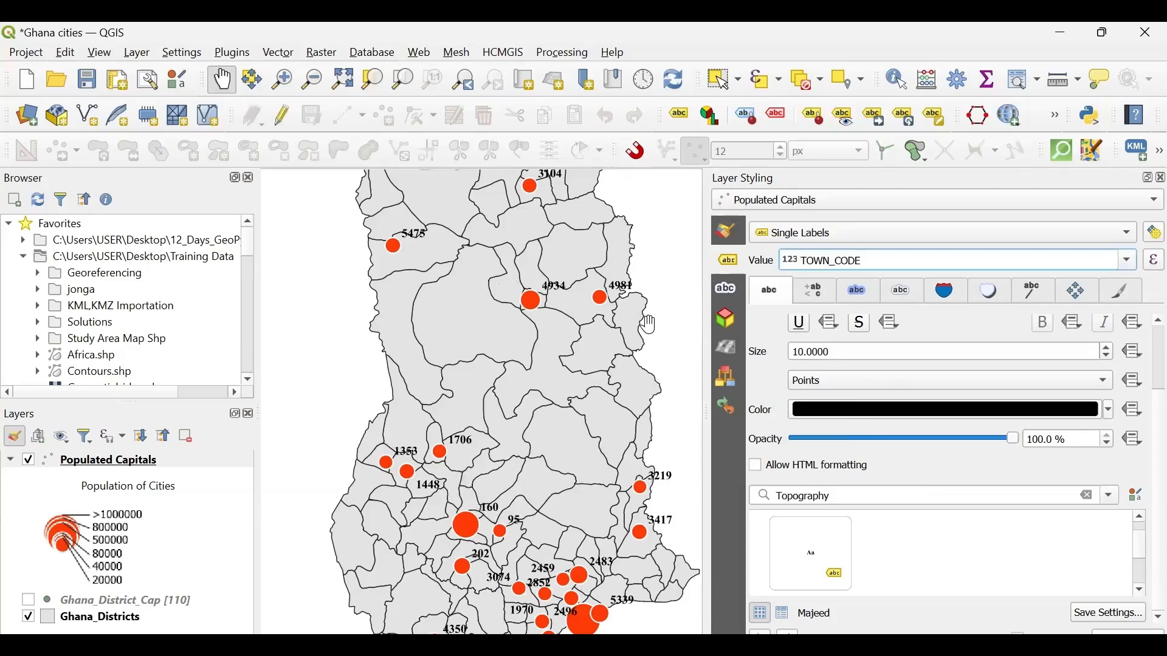
click(1130, 262)
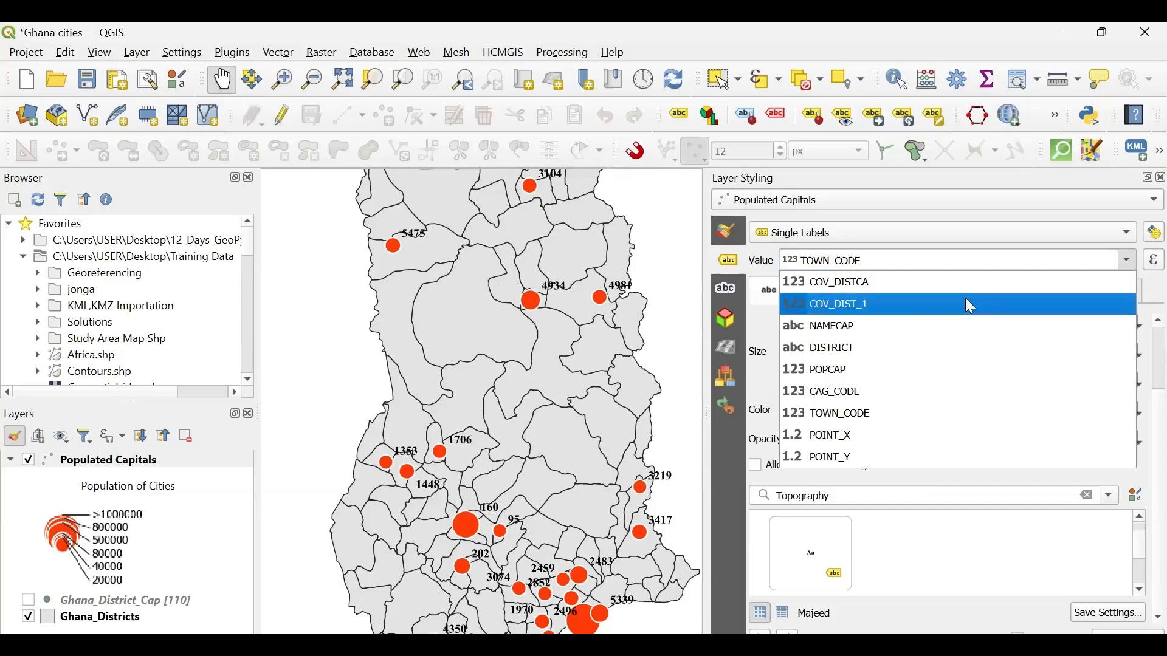
click(853, 347)
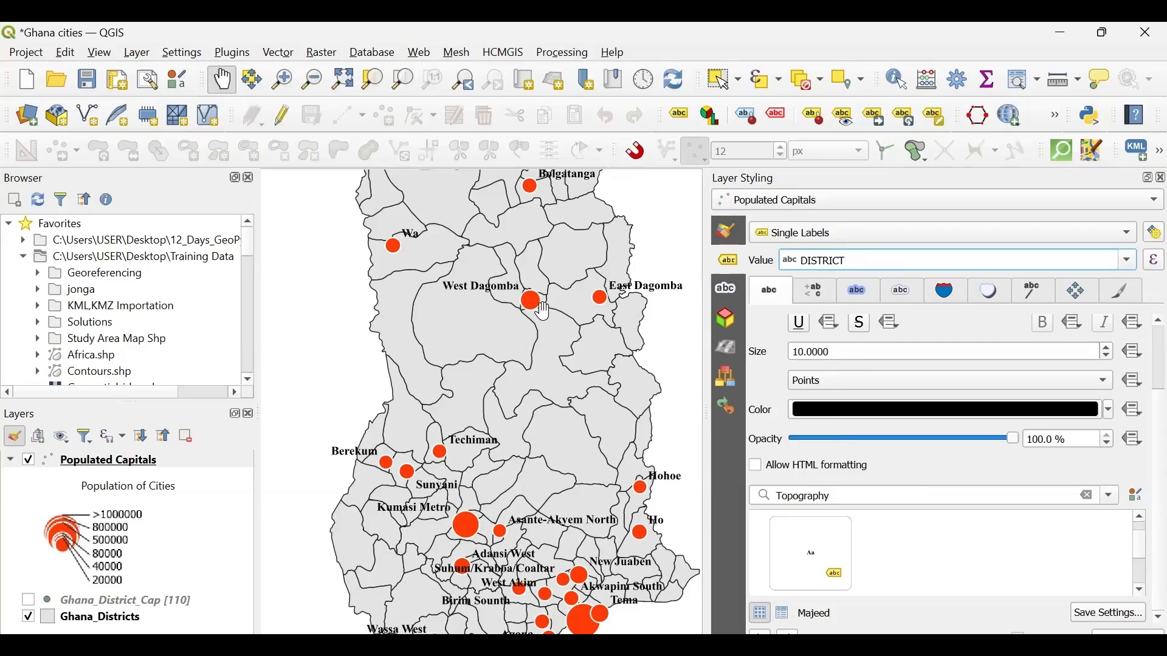
click(1127, 266)
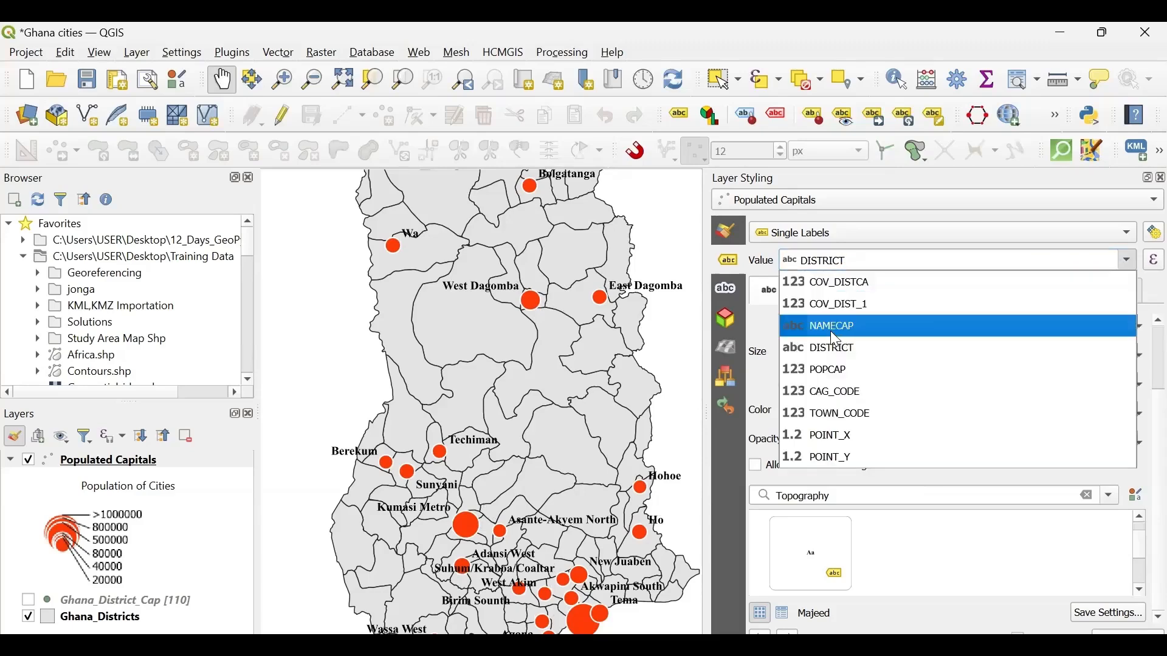
click(831, 332)
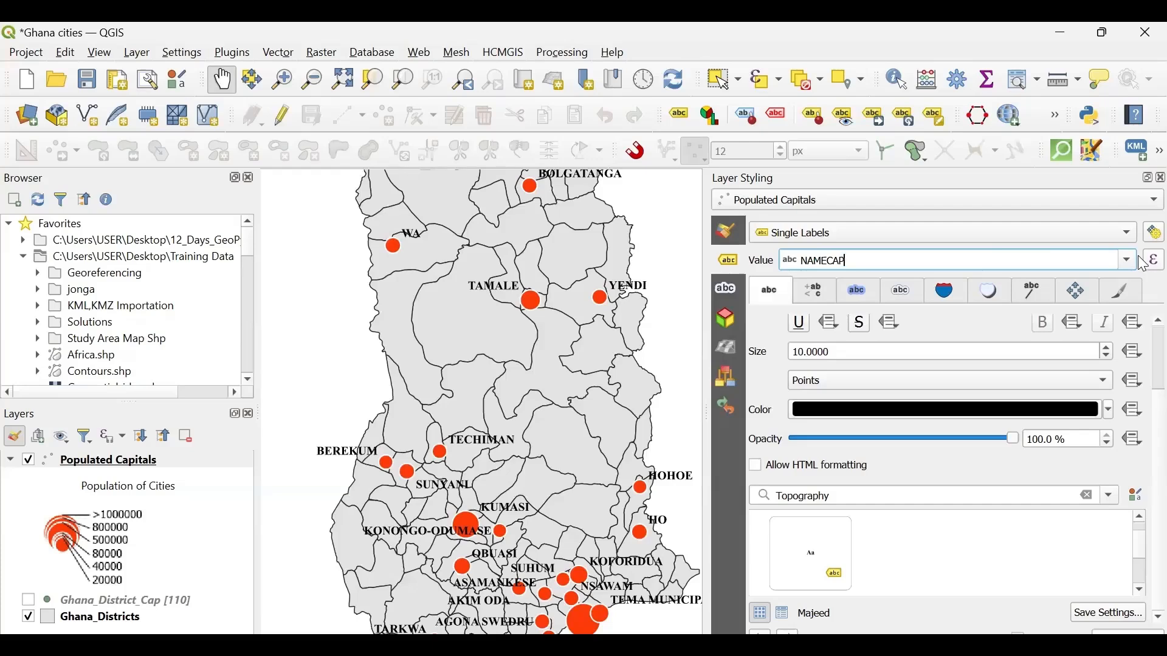
- Open the expression builder for the label value, narrow its window and move it to uncover the map's northern cities
click(1143, 260)
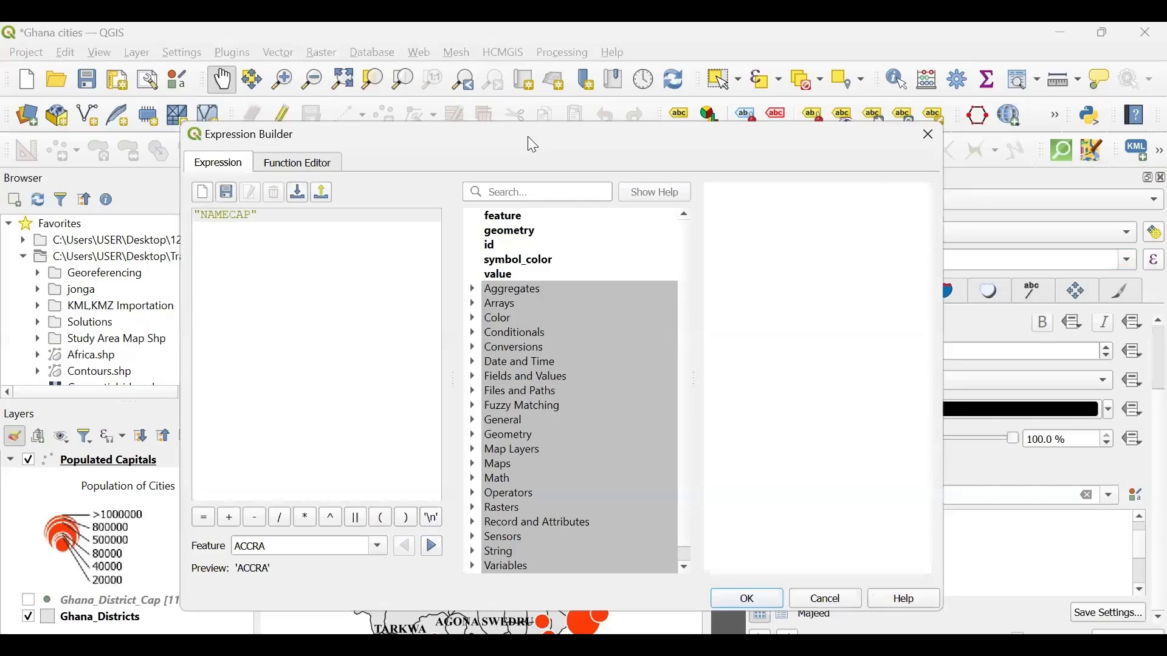
drag(527, 137, 549, 281)
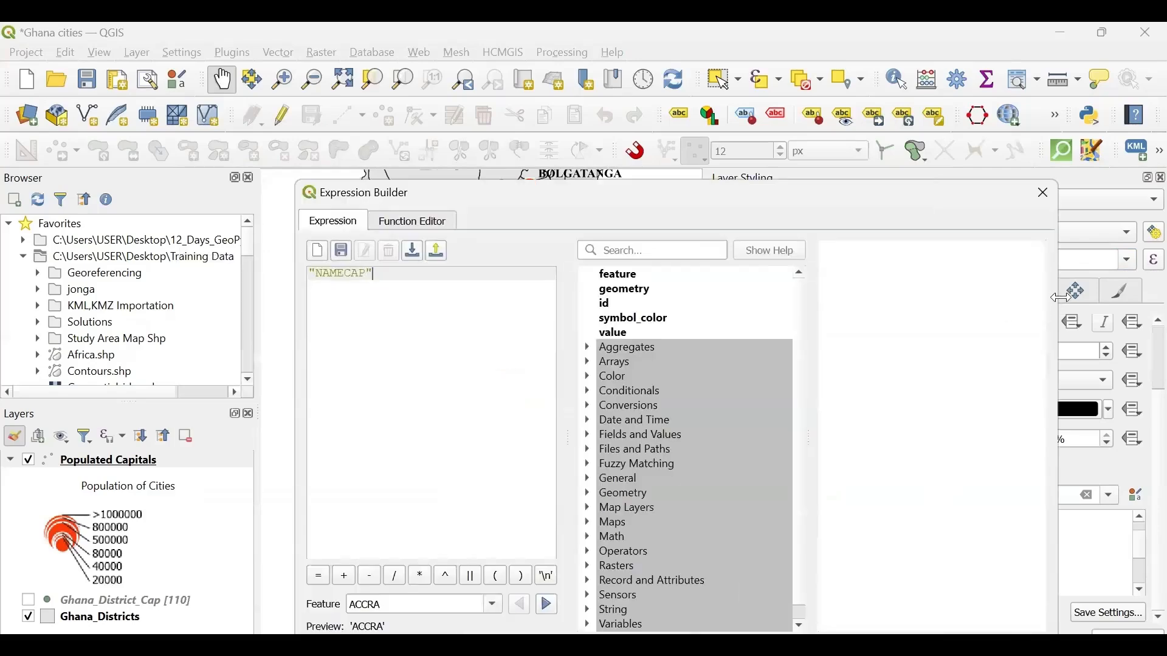
drag(1062, 298, 1005, 298)
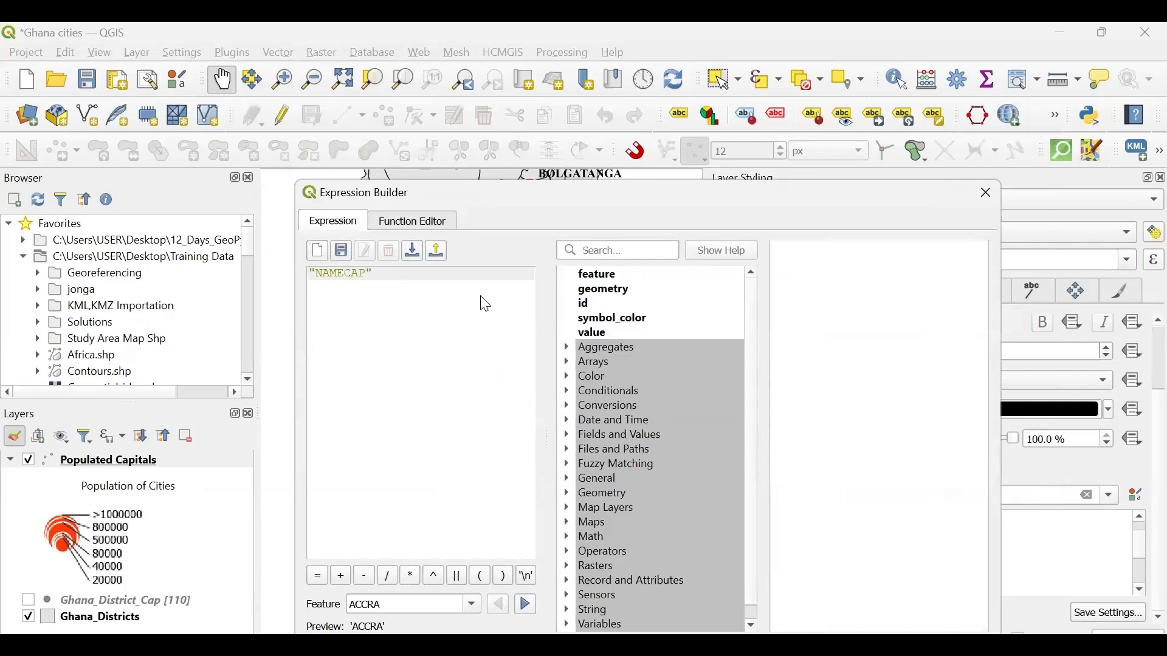
drag(486, 192, 479, 297)
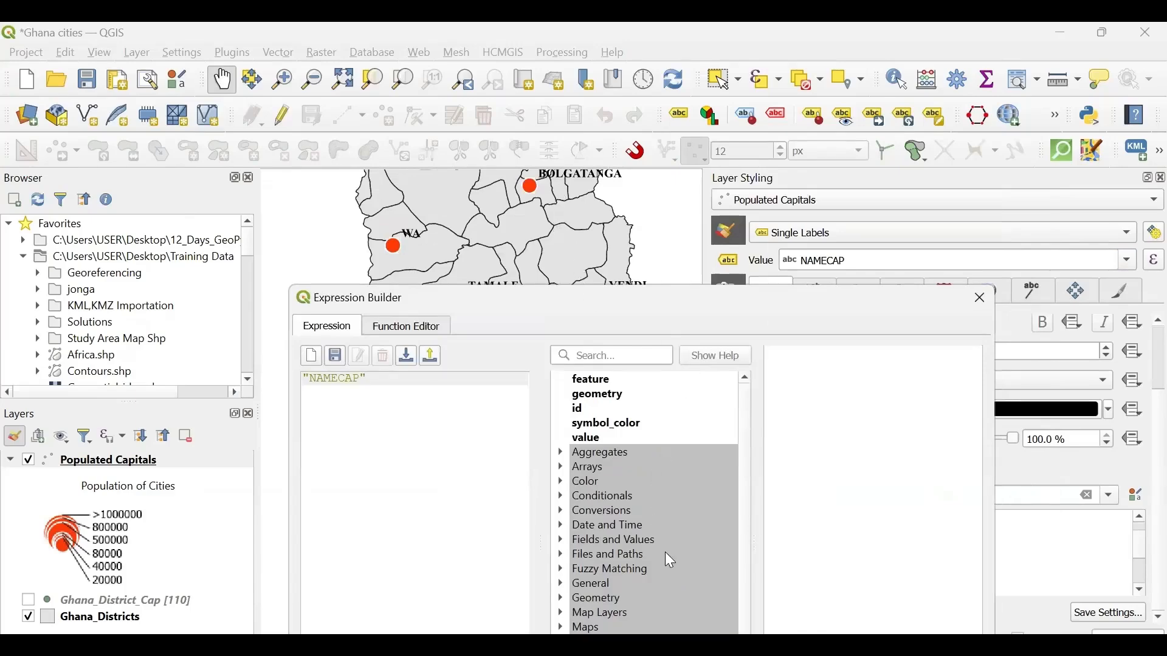
- Expand the Fields and Values group to list the layer's fields and place the cursor after "NAMECAP" in the expression
scroll(619, 535, down, 1)
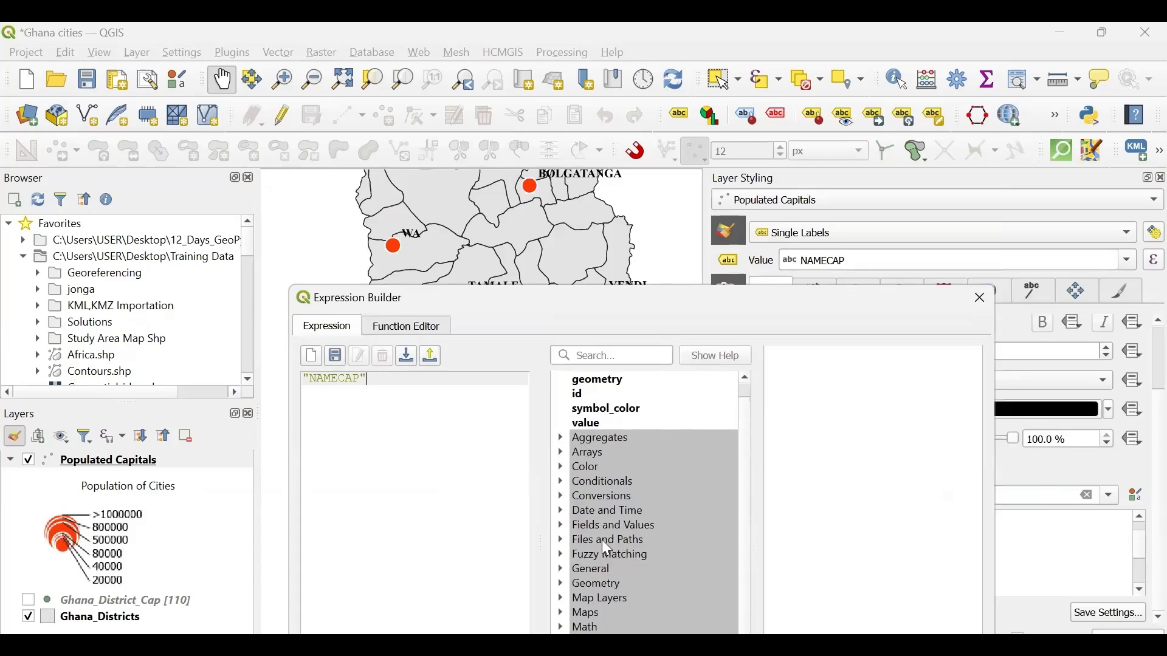
click(560, 539)
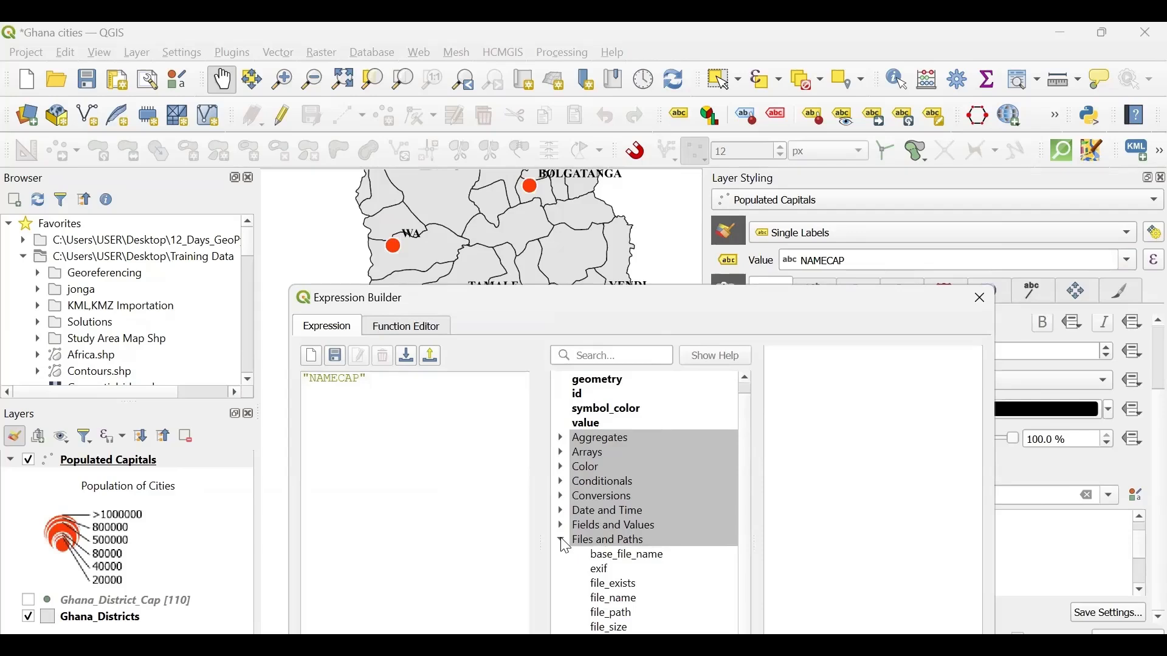
click(561, 540)
click(561, 525)
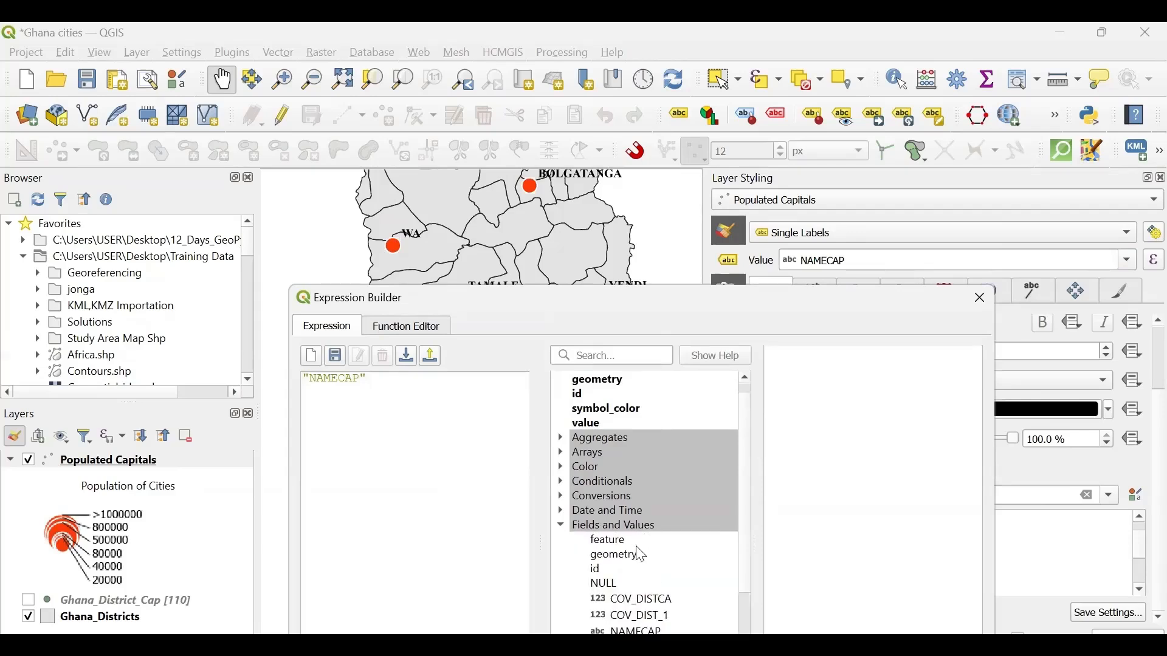
scroll(641, 554, down, 3)
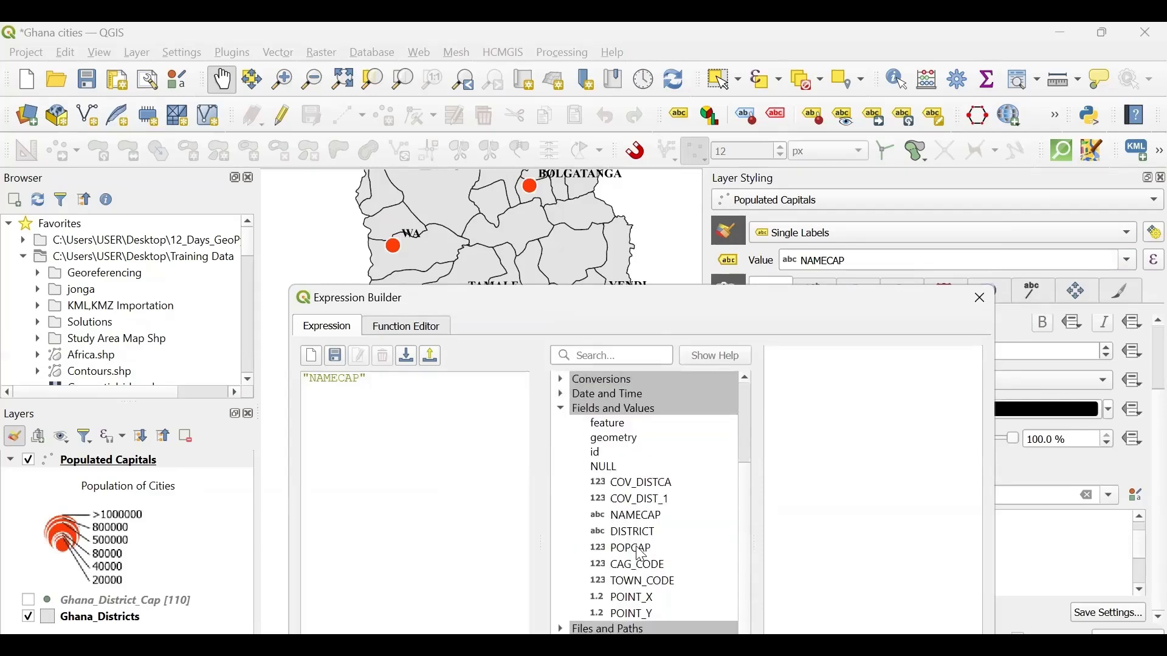
scroll(657, 536, down, 1)
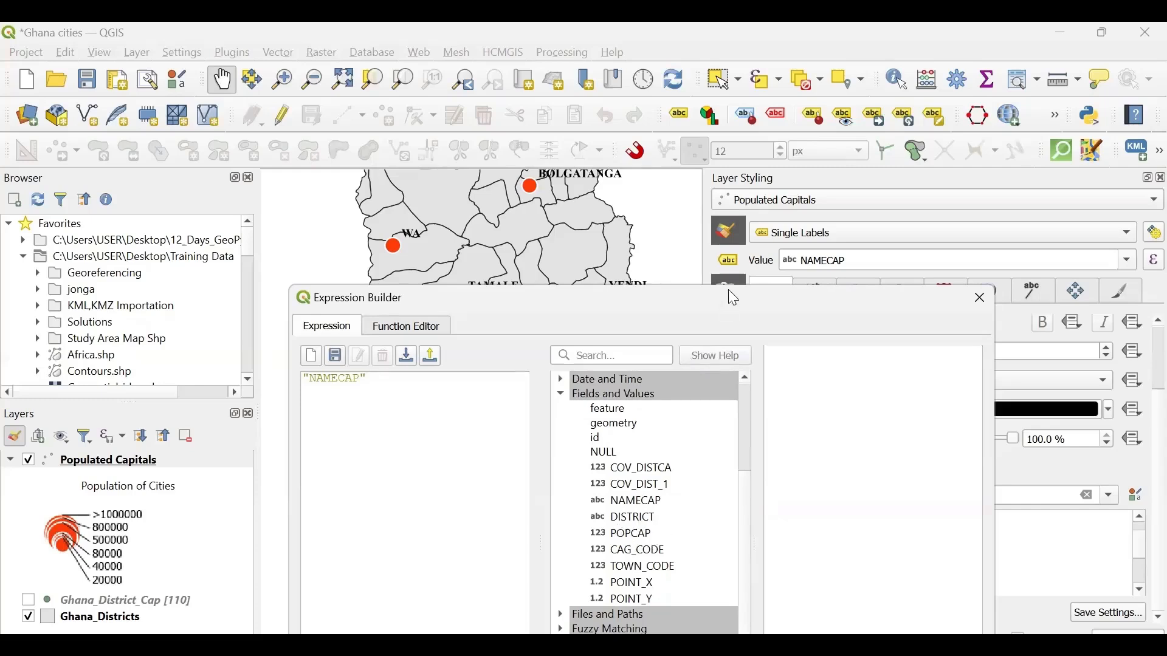
drag(728, 290, 773, 195)
click(427, 281)
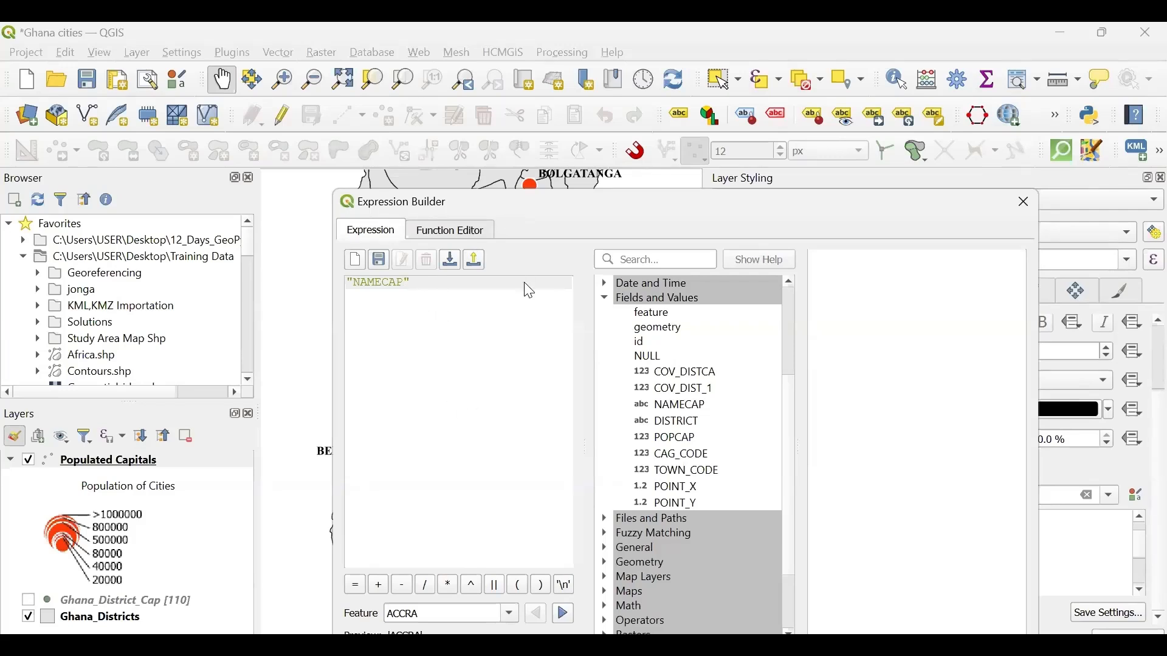
- Move the expression builder to uncover the map and append a concatenated ';' separator after "NAMECAP"
drag(524, 200, 524, 282)
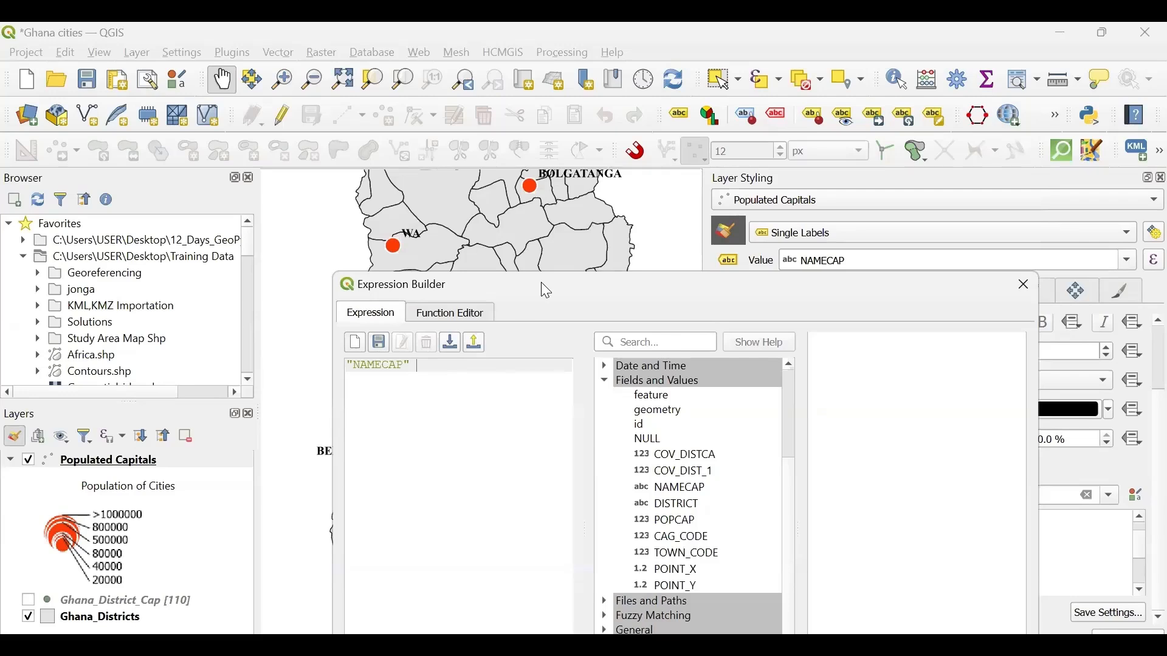
drag(541, 283, 539, 154)
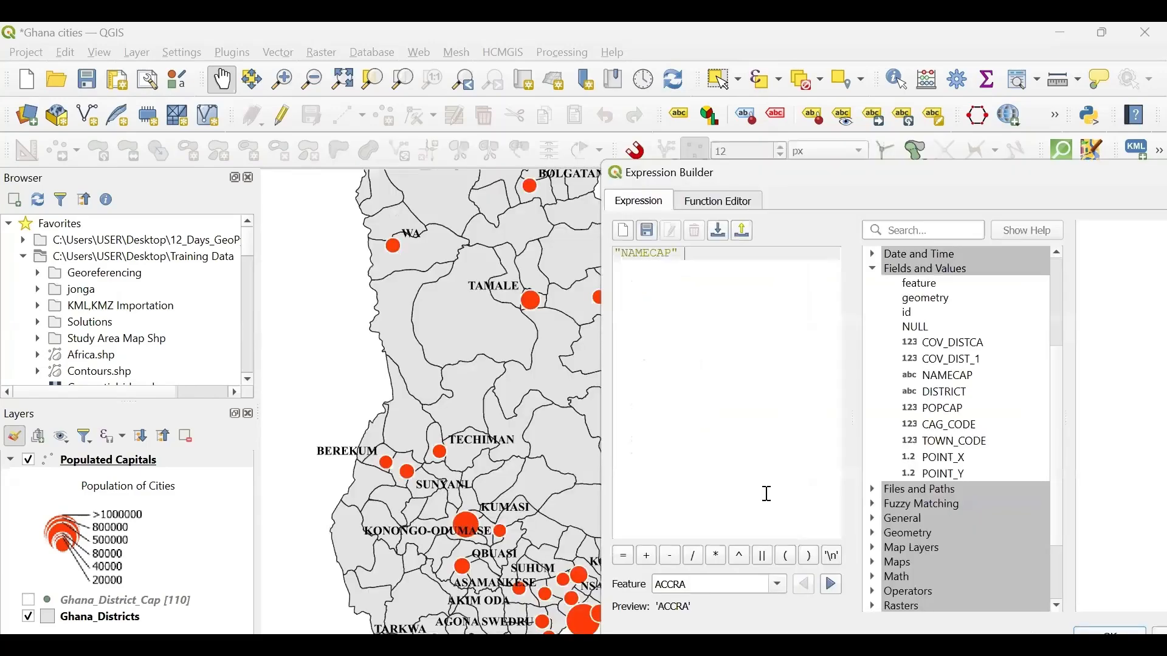
click(764, 560)
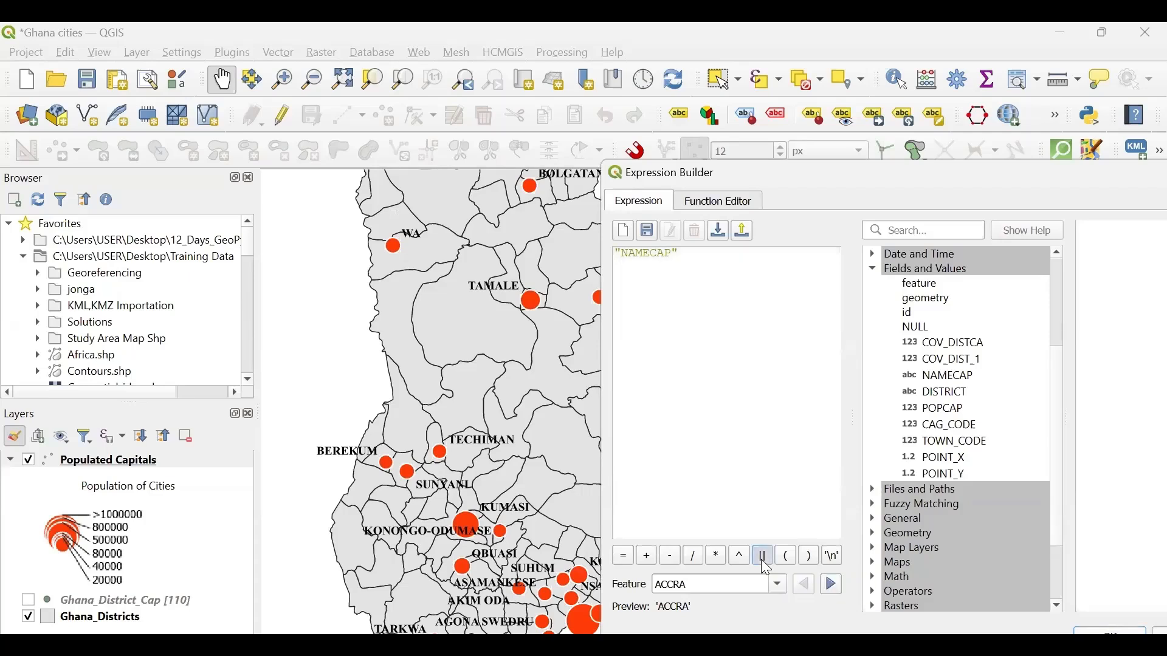
text(')
key(BackSpace)
key(BackSpace)
key(BackSpace)
key(BackSpace)
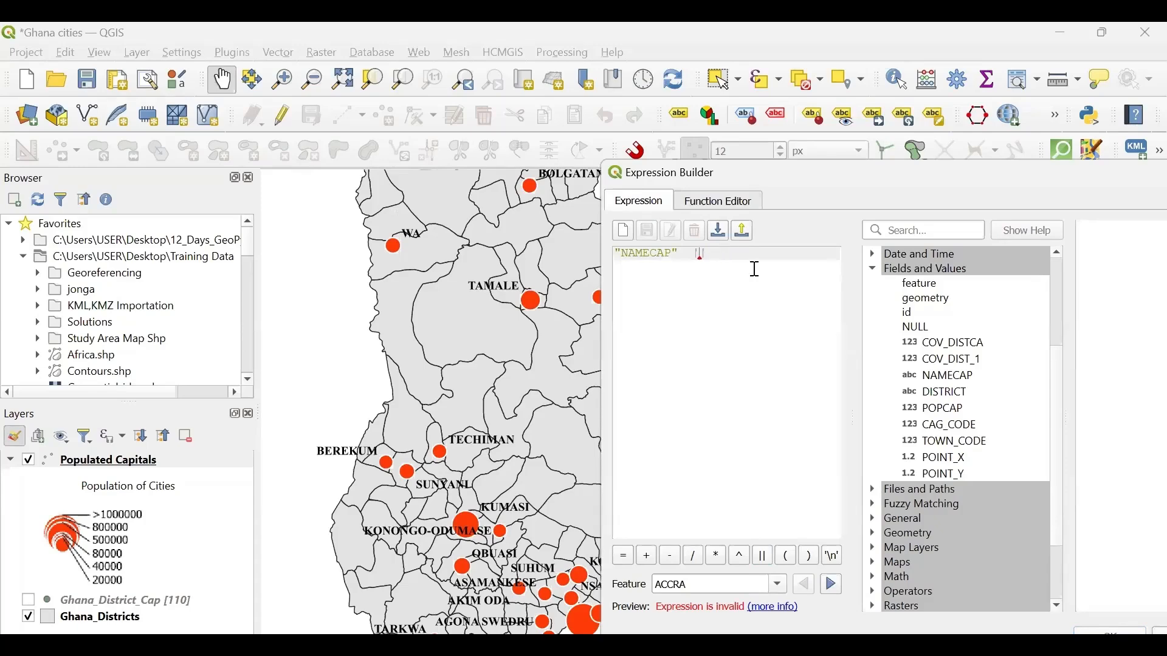
key(BackSpace)
key(BackSpace)
text(|)
text(';')
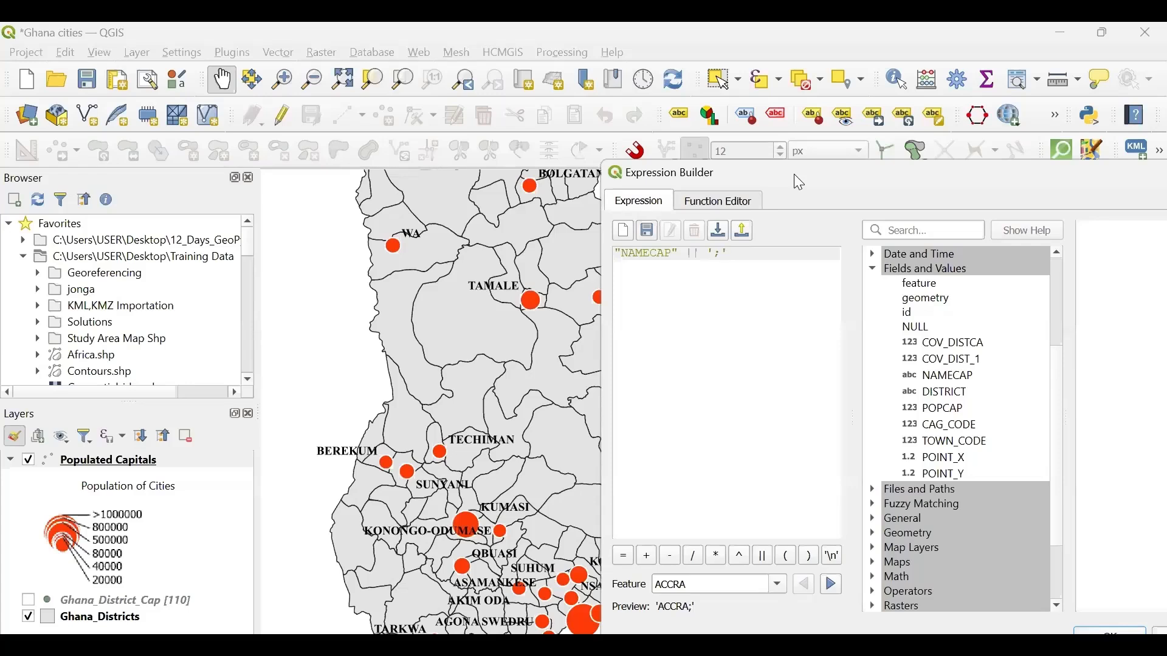
- Concatenate the DISTRICT field after the ';' separator in the label expression
drag(793, 174, 784, 156)
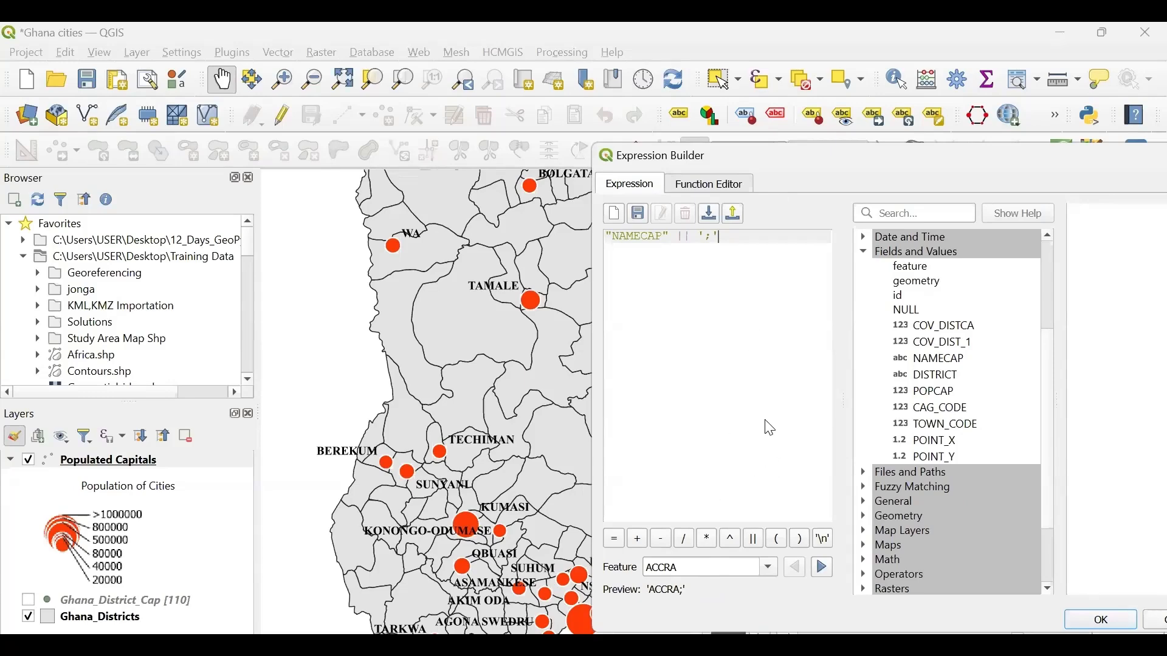
click(755, 545)
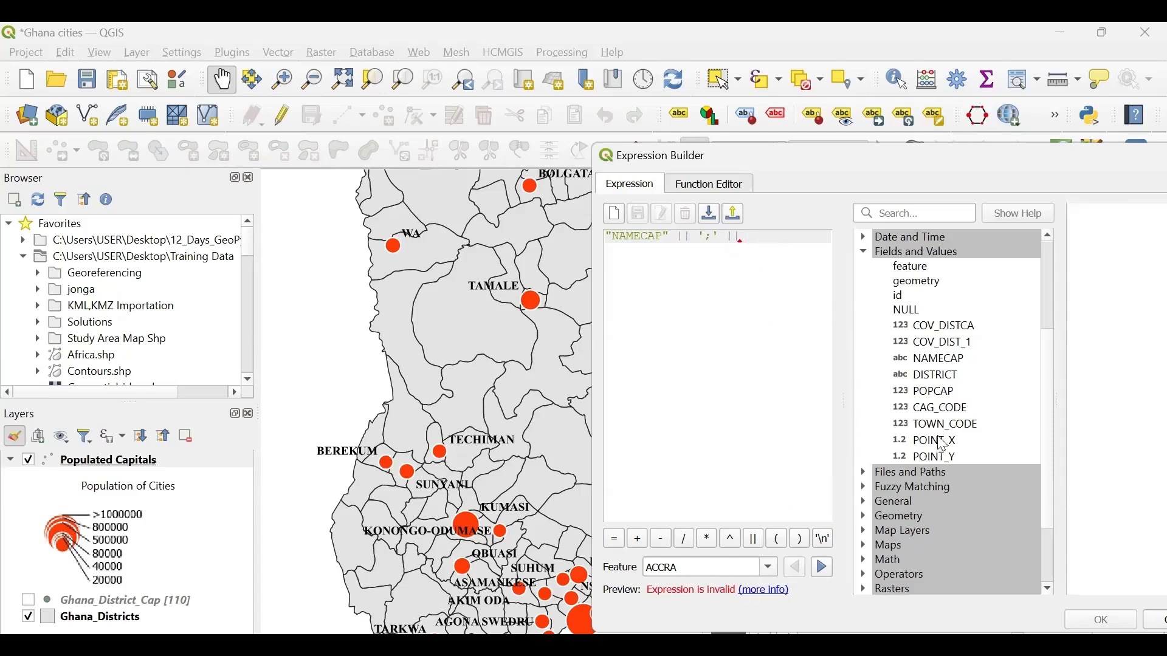
double_click(926, 380)
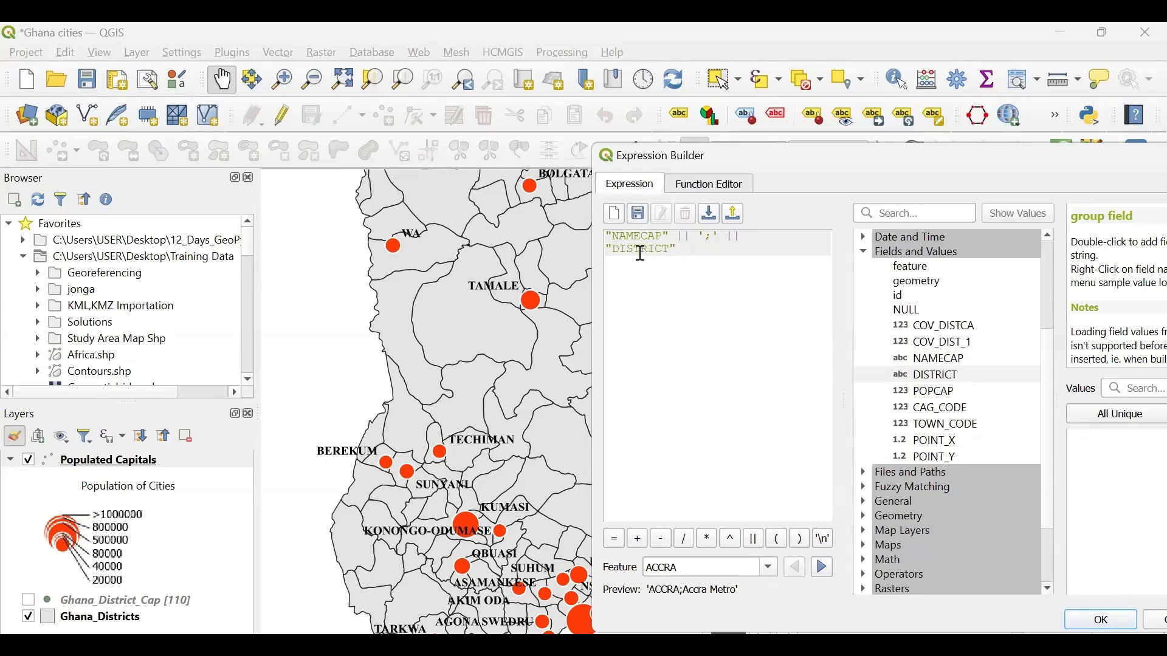
- Concatenate a ':' separator and the POPCAP field after "DISTRICT" in the label expression
click(758, 546)
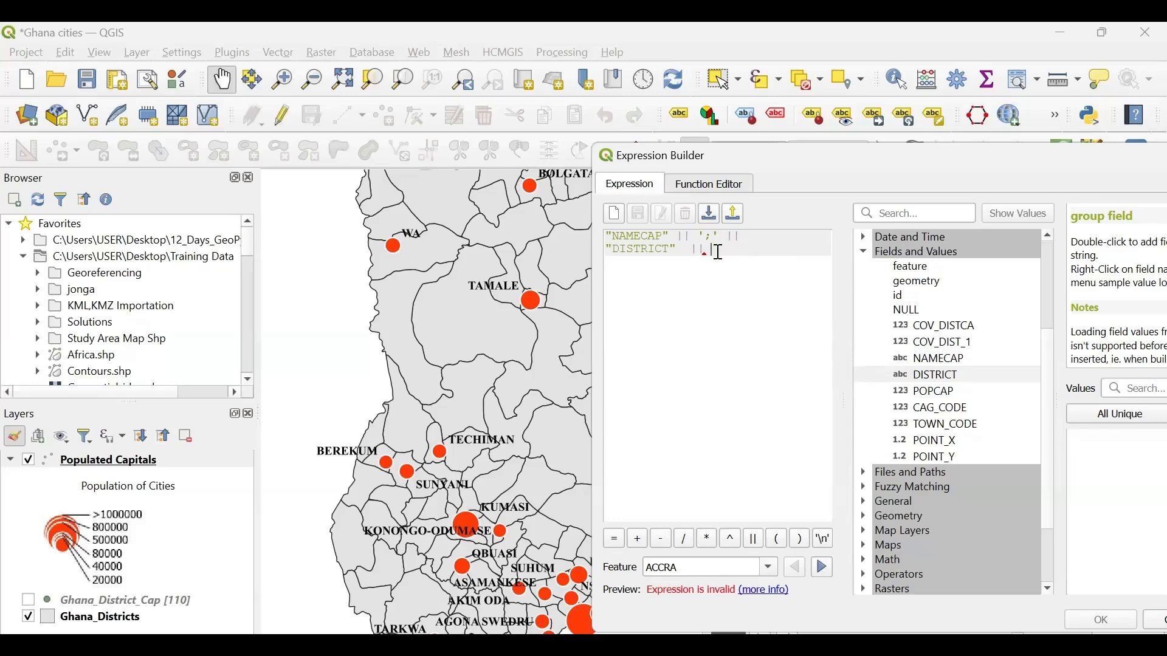
mouse_move(719, 252)
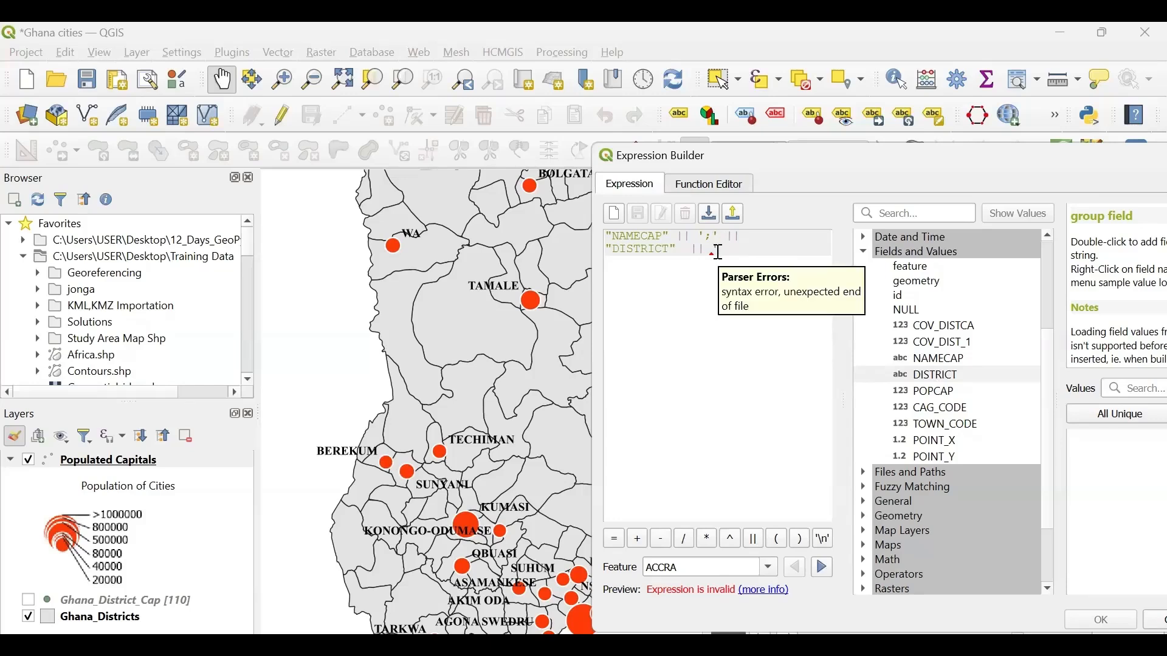
text(':')
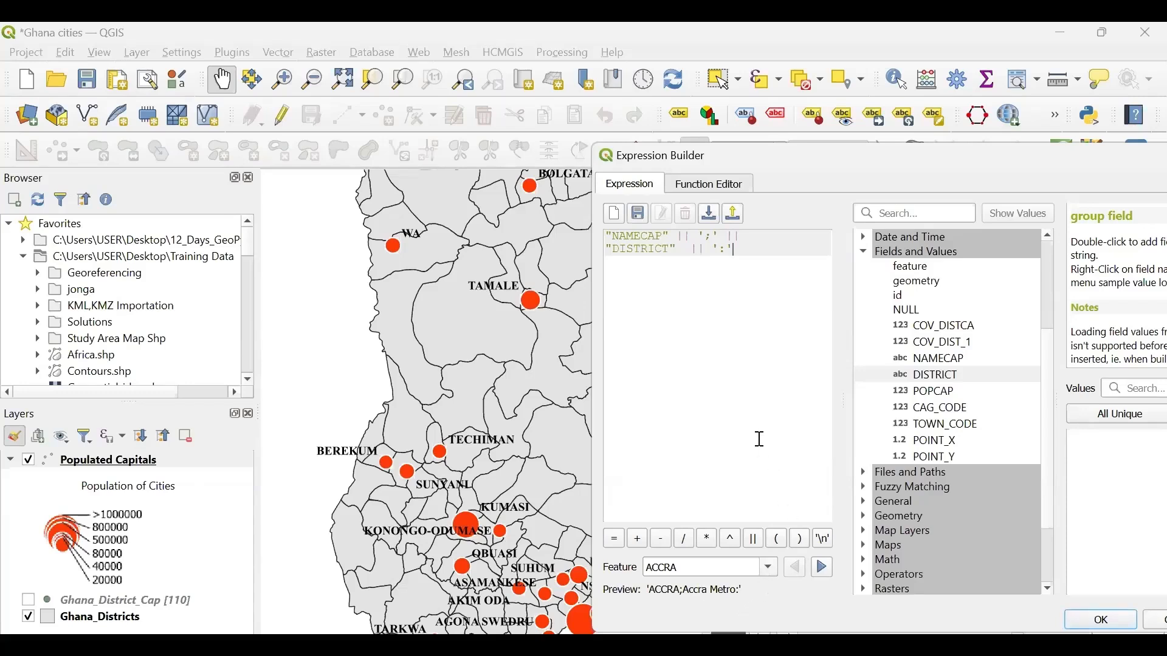
click(758, 547)
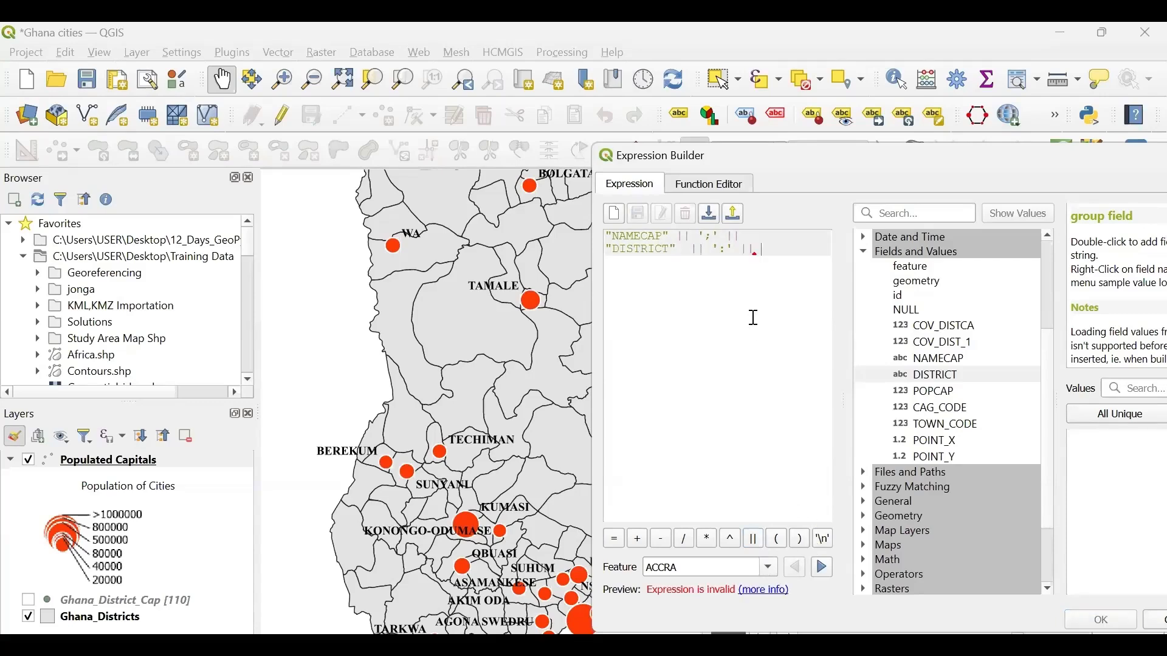
double_click(939, 398)
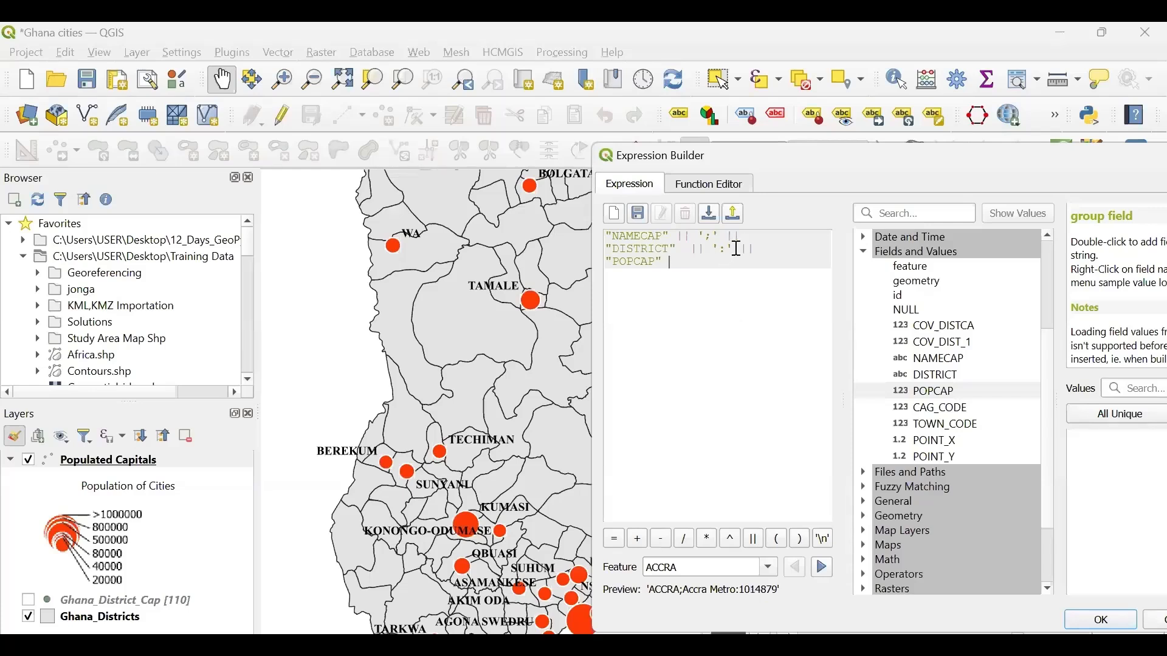
- Insert the concatenated text 'Total Population:' between the ':' separator and "POPCAP" in the expression
click(756, 541)
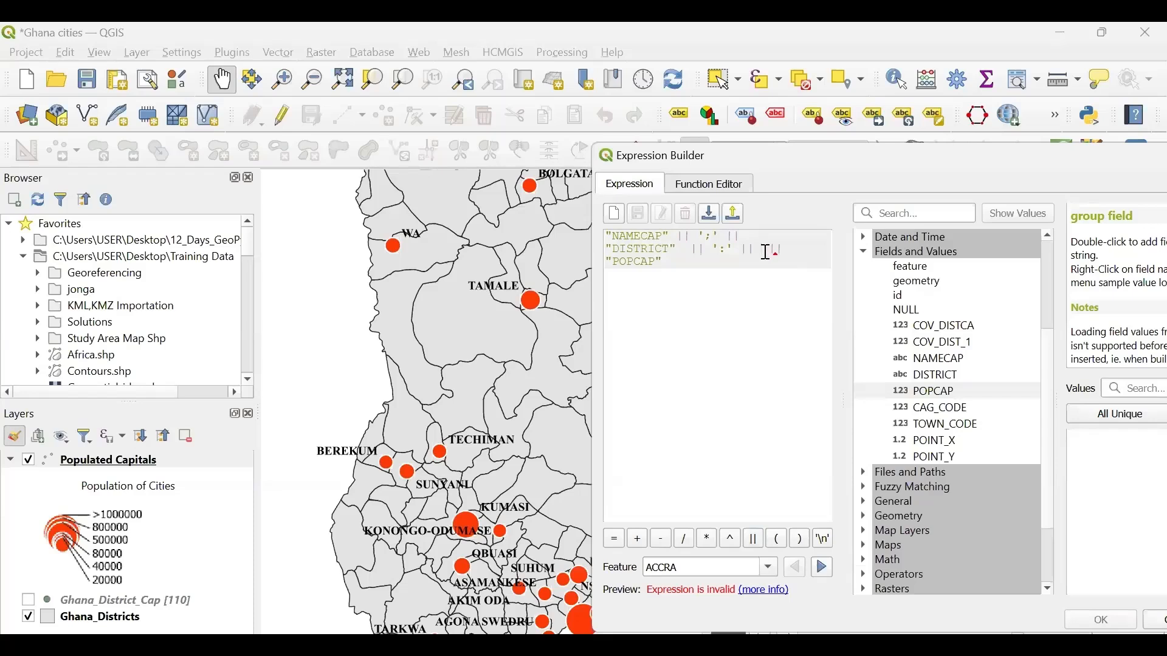
mouse_move(768, 252)
mouse_move(788, 290)
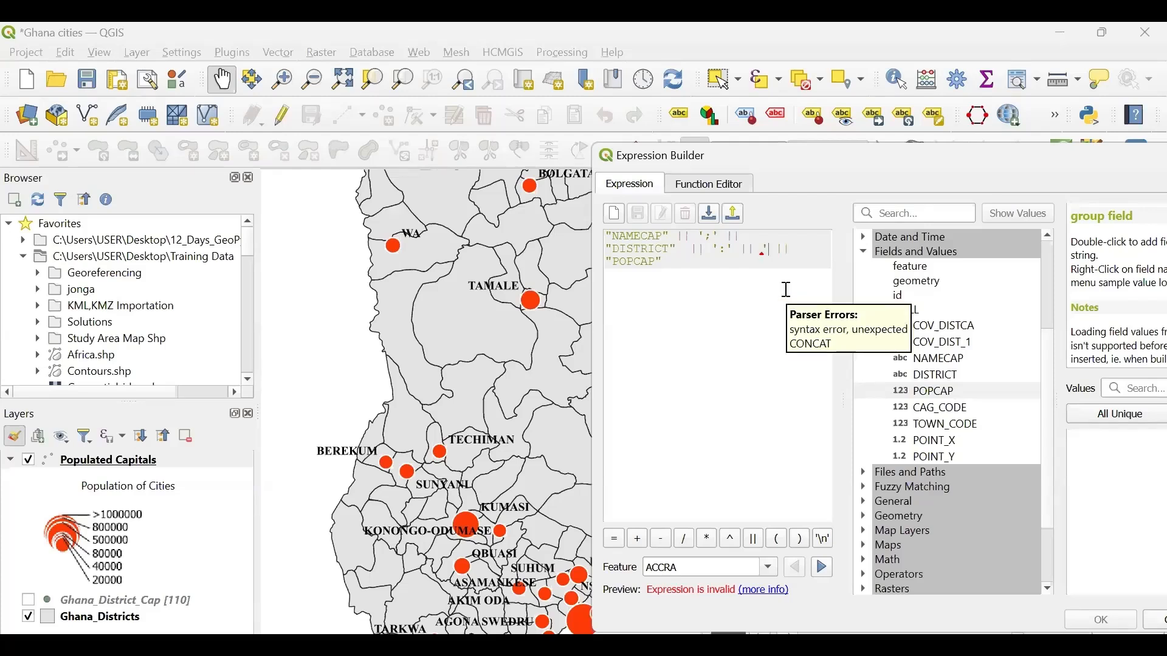
text(Total )
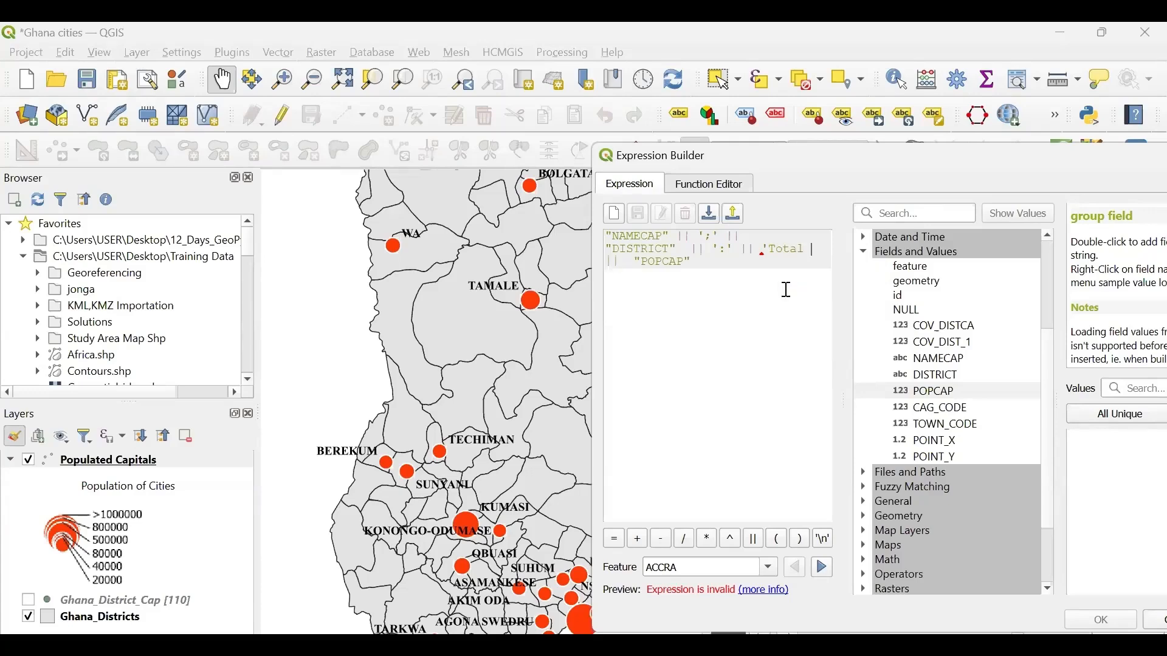
text(Po)
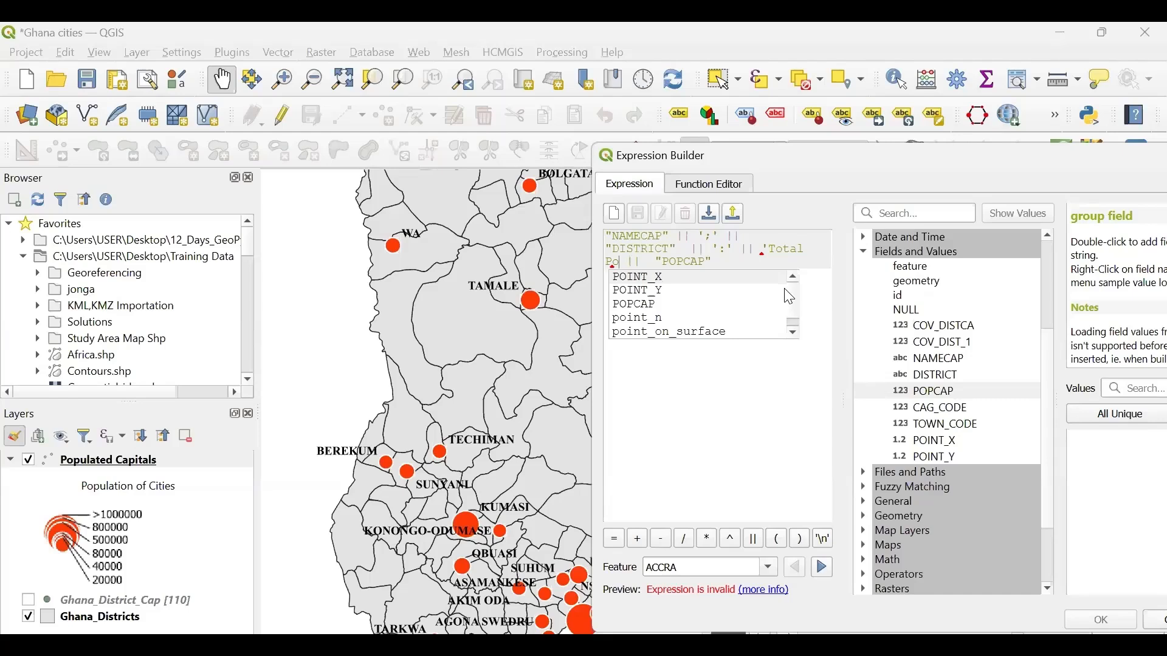
text(pulation)
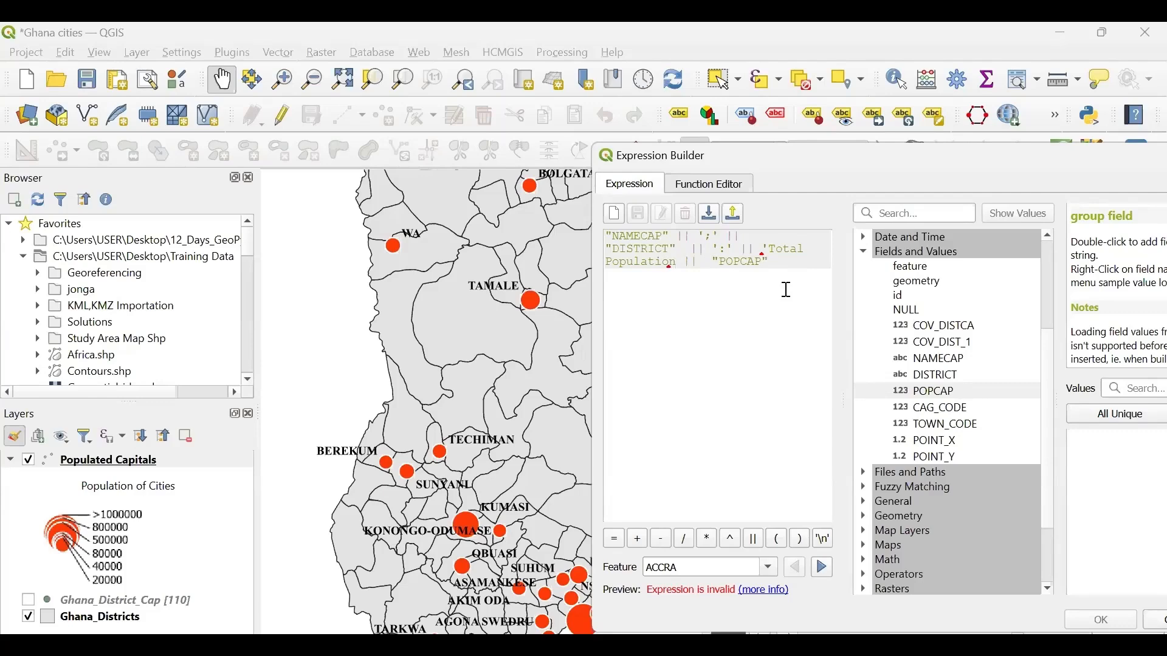
text(')
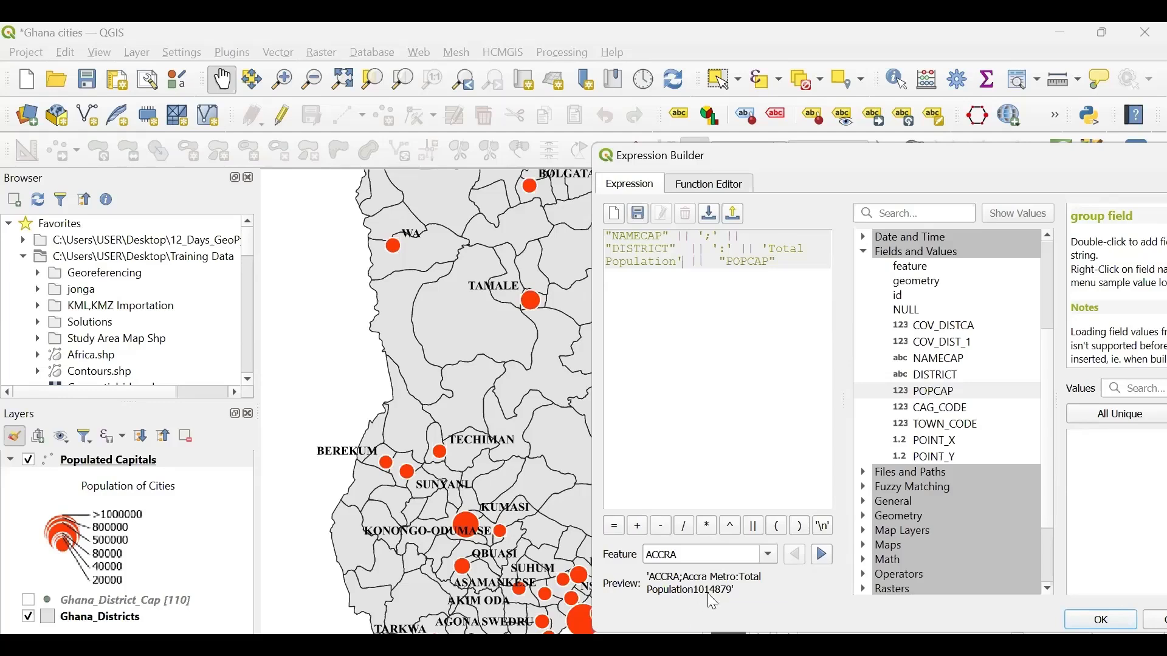
click(679, 262)
text(:)
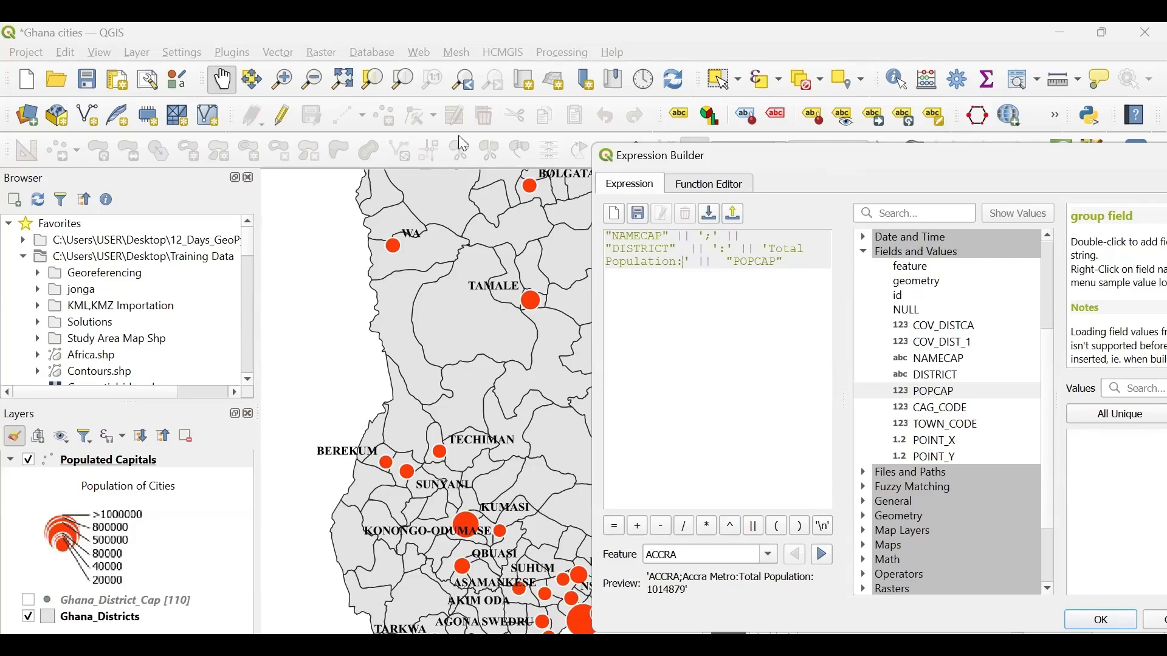
- Bring the whole expression builder into view and preview the expression for successive cities from ACCRA to HO
drag(782, 145, 458, 135)
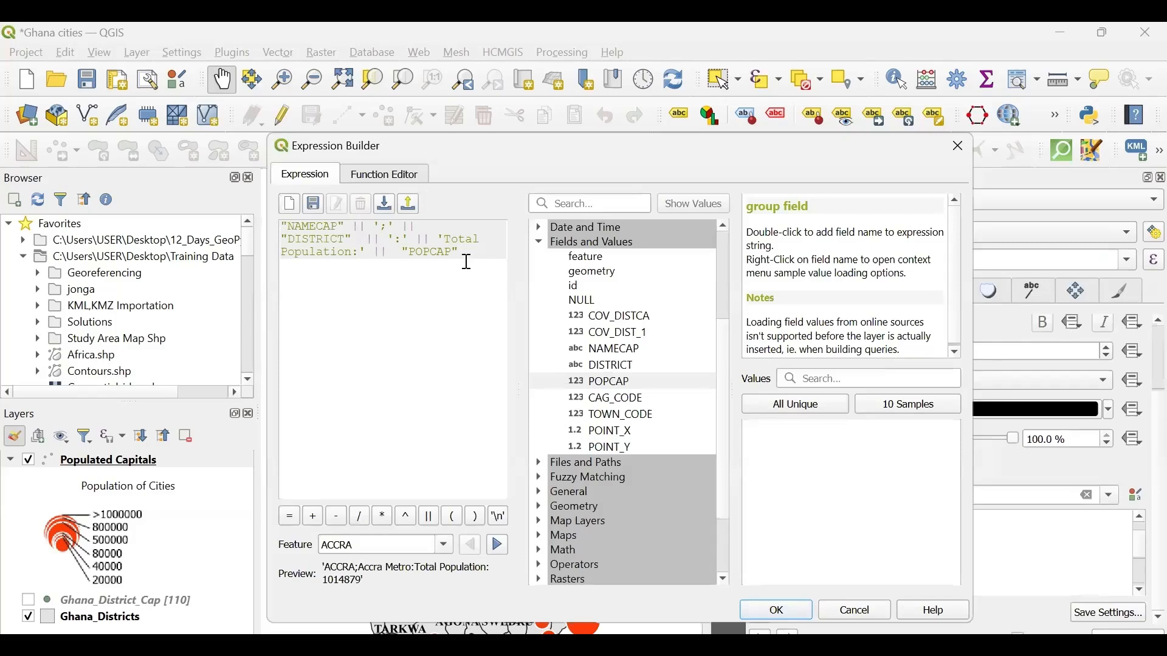
drag(463, 252, 280, 223)
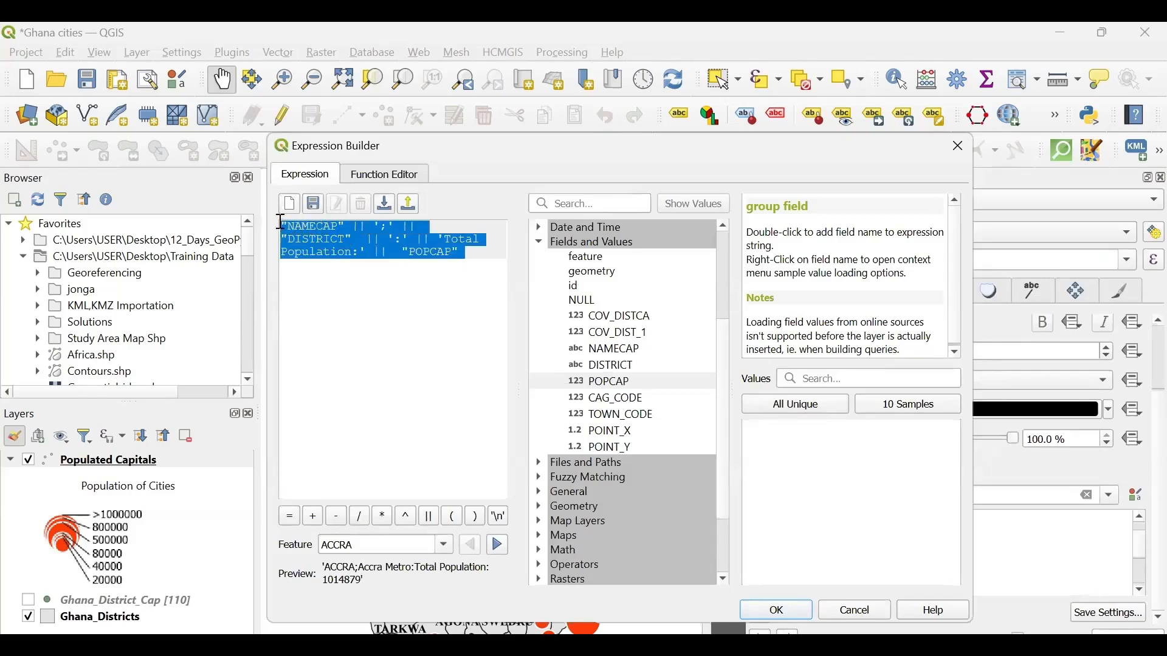
click(378, 305)
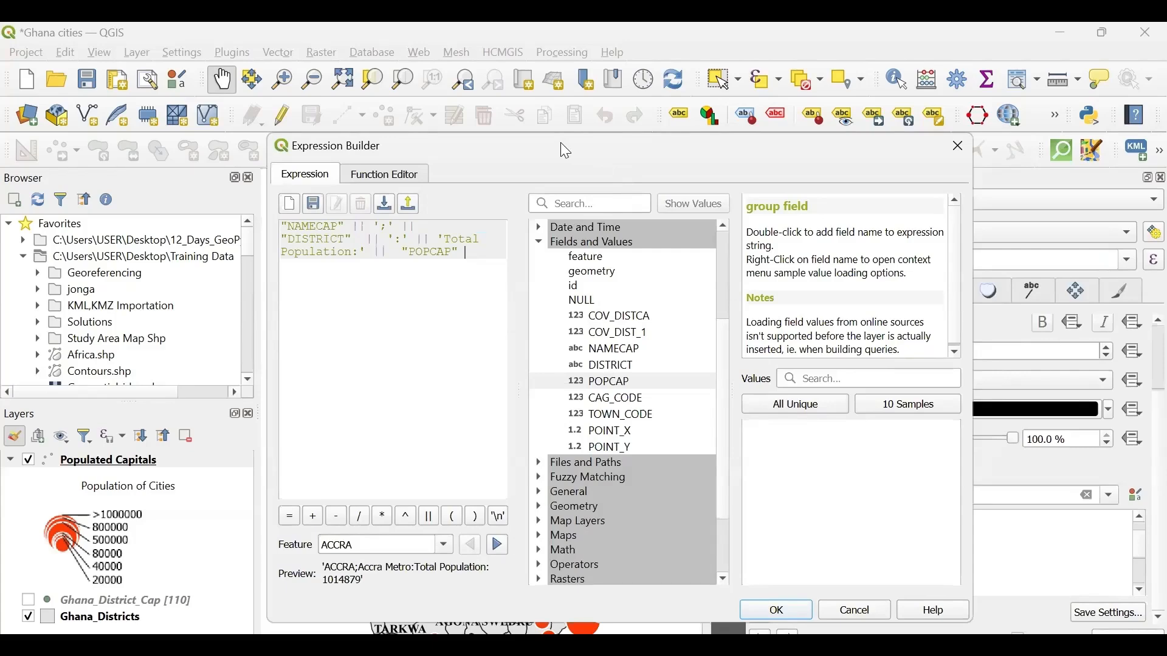
drag(560, 143, 533, 127)
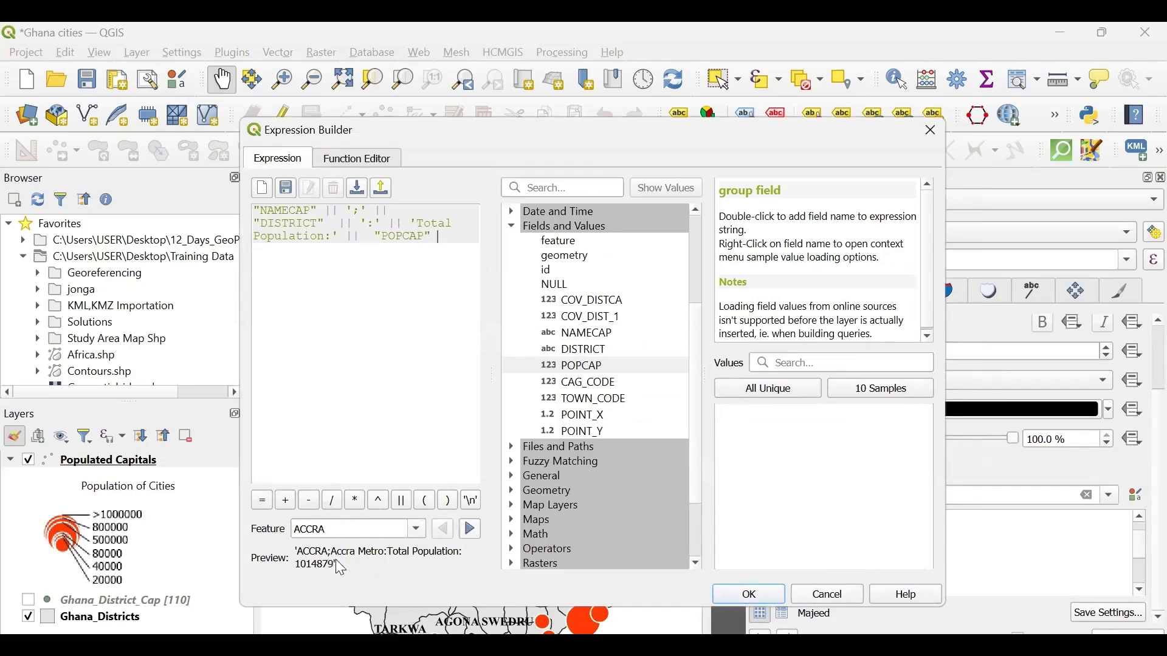
click(472, 533)
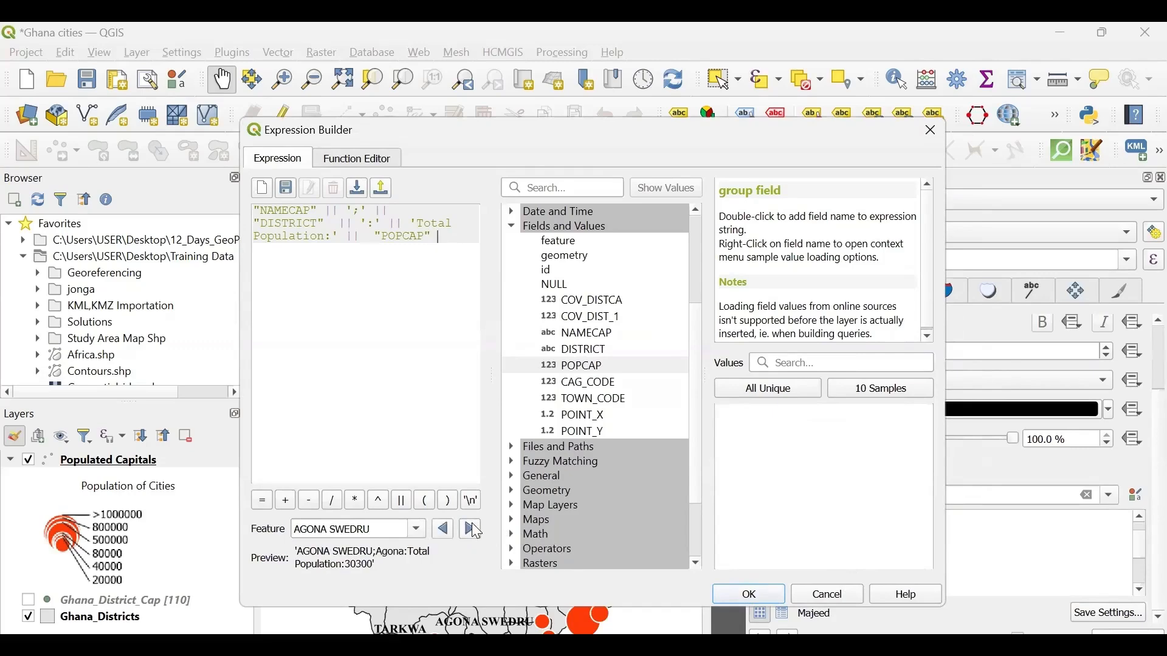
click(473, 533)
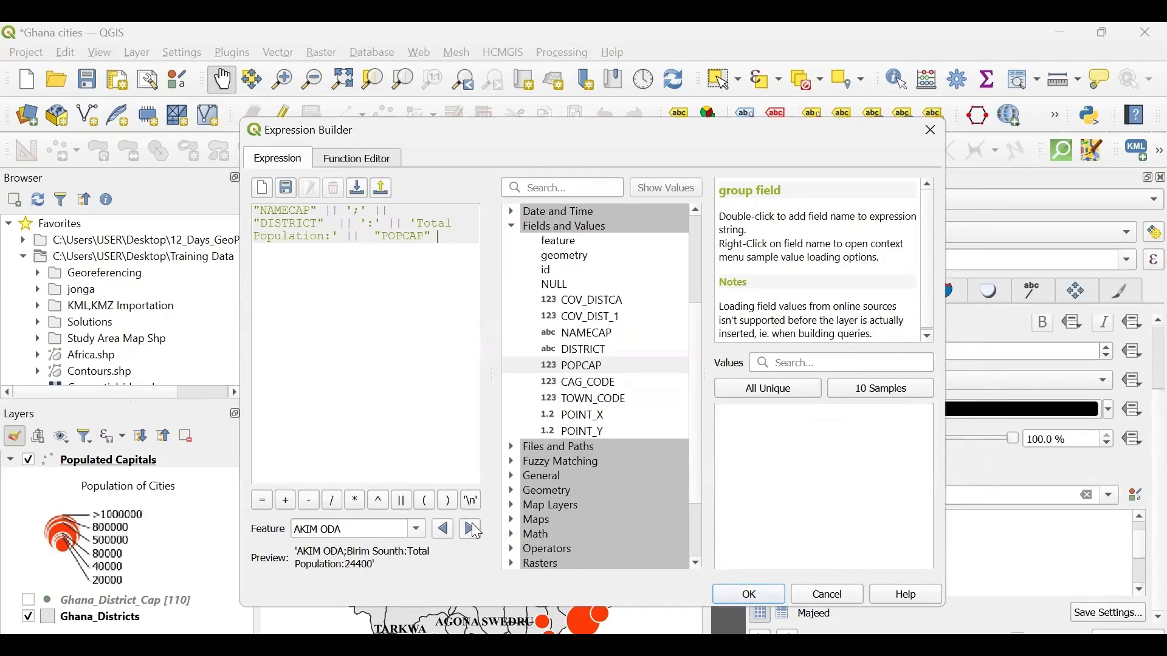
click(473, 533)
click(473, 533)
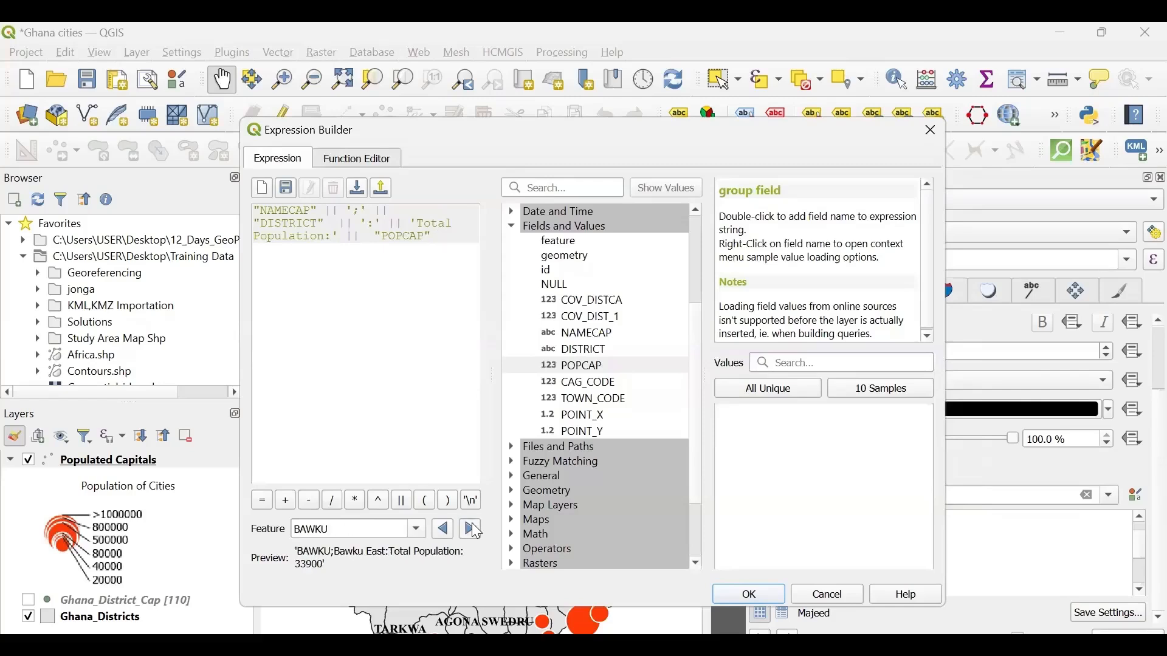
click(473, 533)
click(475, 532)
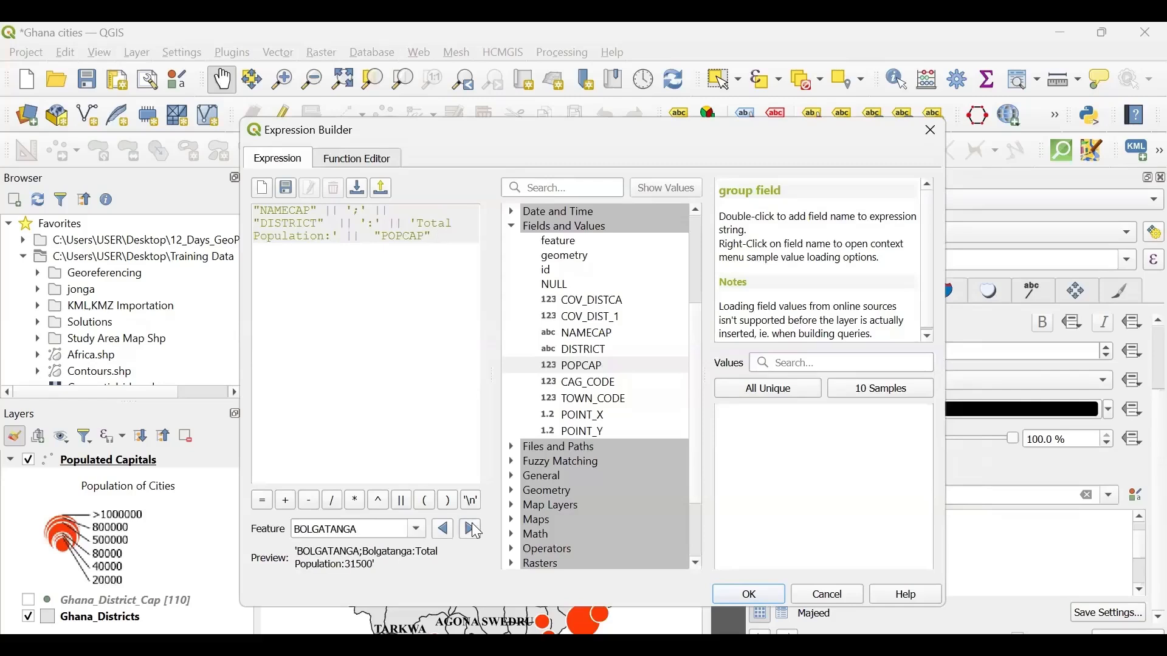
click(475, 532)
click(473, 529)
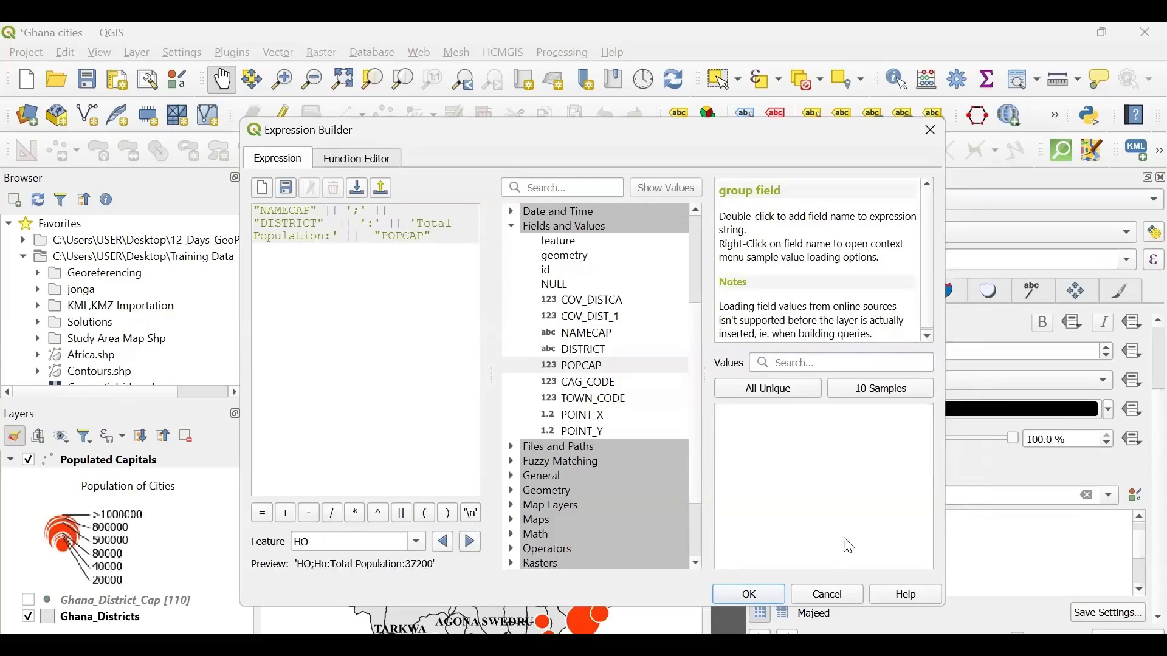
- Apply the expression to the Populated Capitals labels and inspect the combined labels around the map's northern cities
click(746, 591)
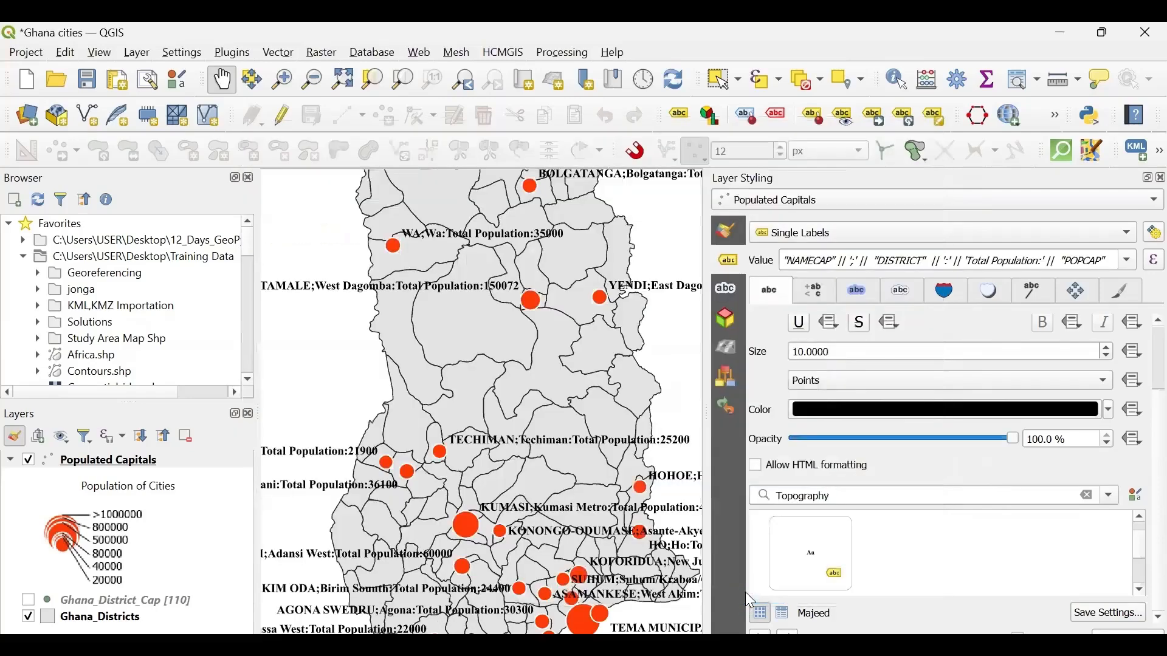
drag(543, 395, 320, 378)
drag(573, 230, 454, 305)
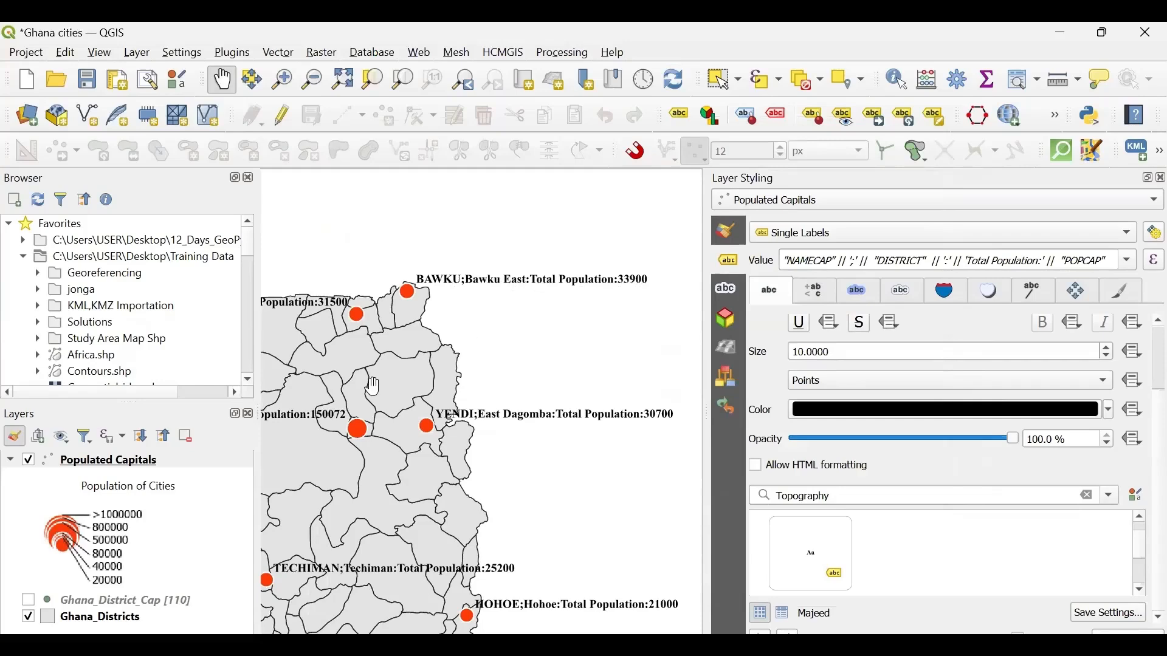
drag(364, 395, 483, 377)
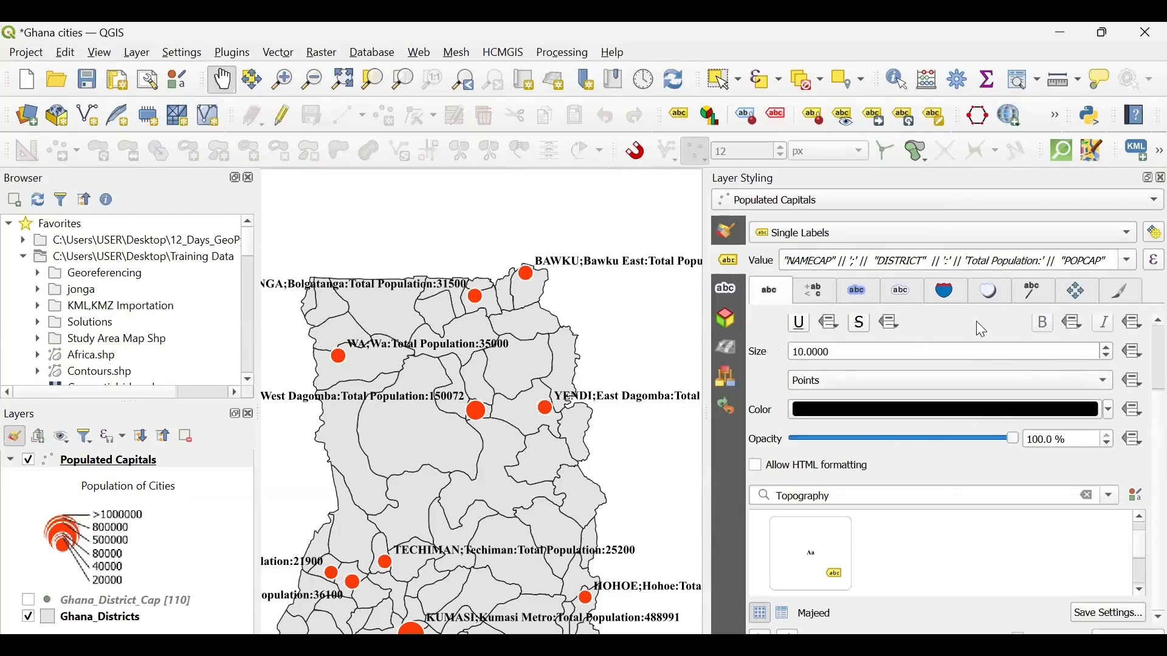
drag(657, 272, 521, 306)
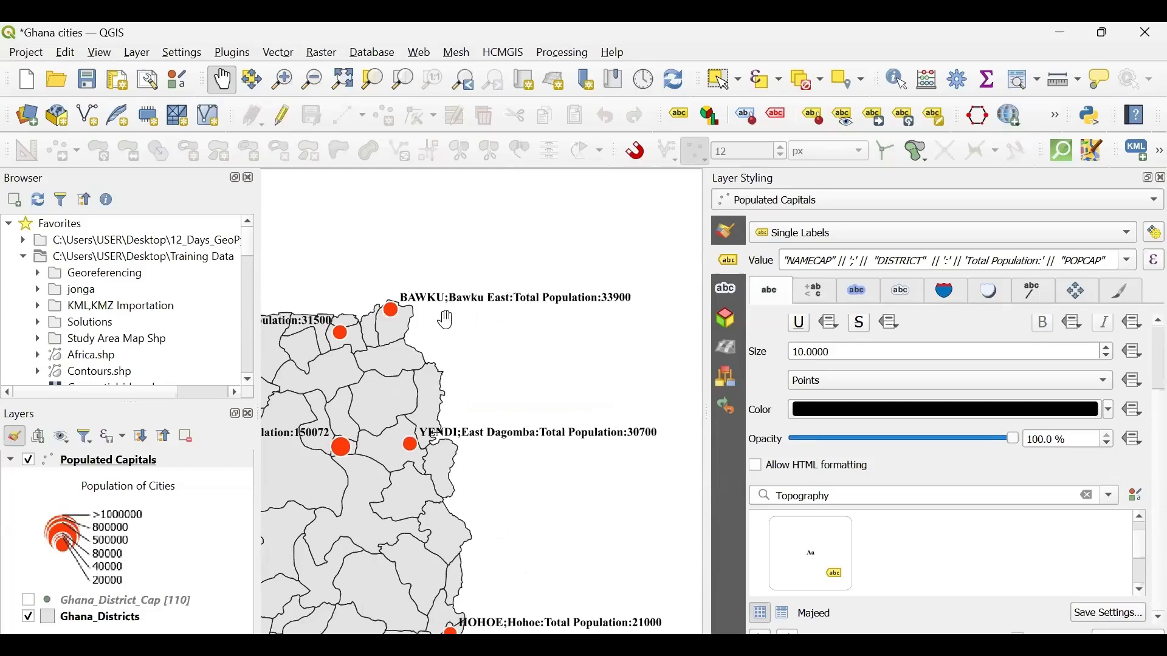
drag(450, 335, 514, 304)
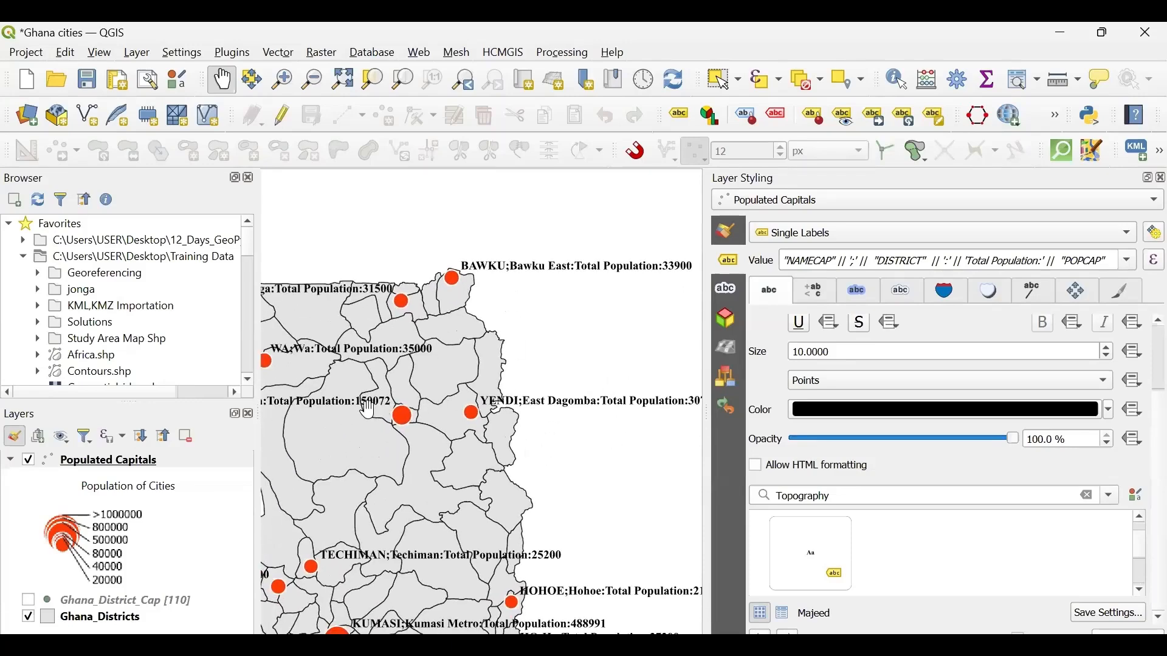
mouse_move(404, 412)
mouse_down()
mouse_move(438, 411)
mouse_move(397, 413)
mouse_up()
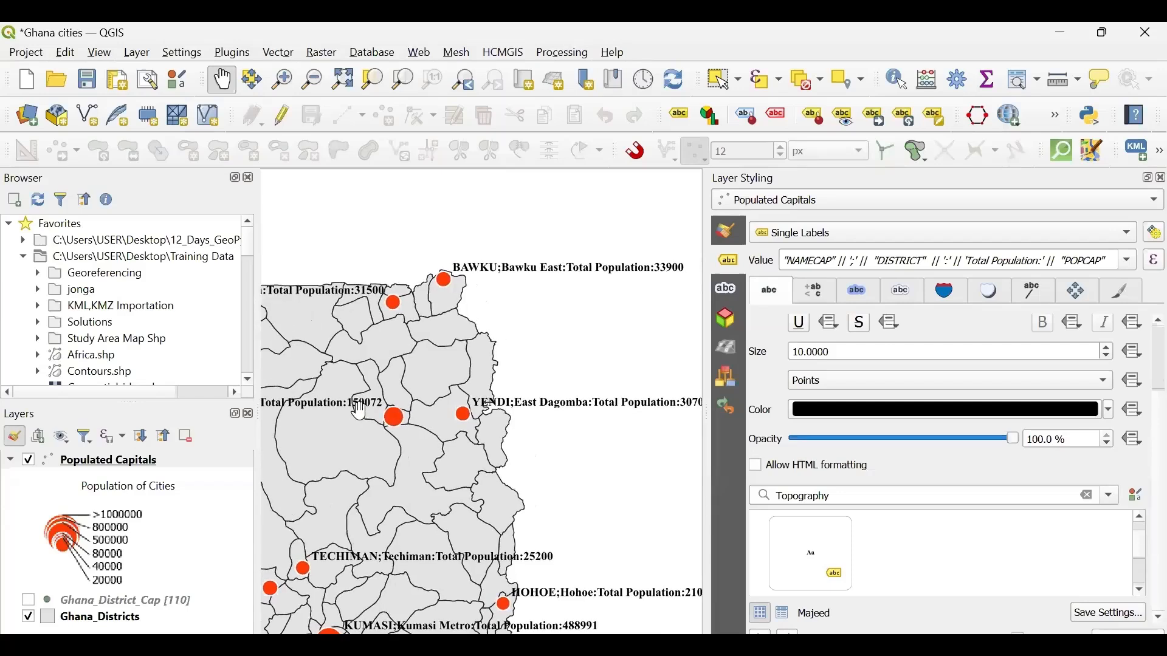
- Try Verdana as the font of the Populated Capitals labels
drag(335, 410, 259, 412)
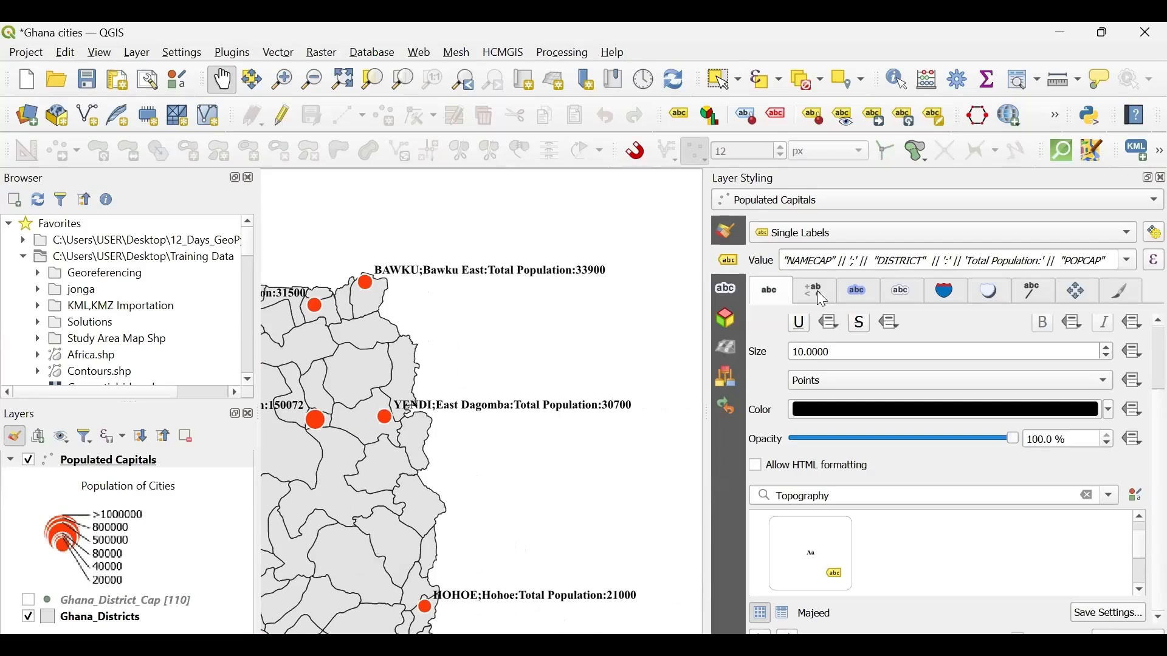
scroll(765, 362, up, 2)
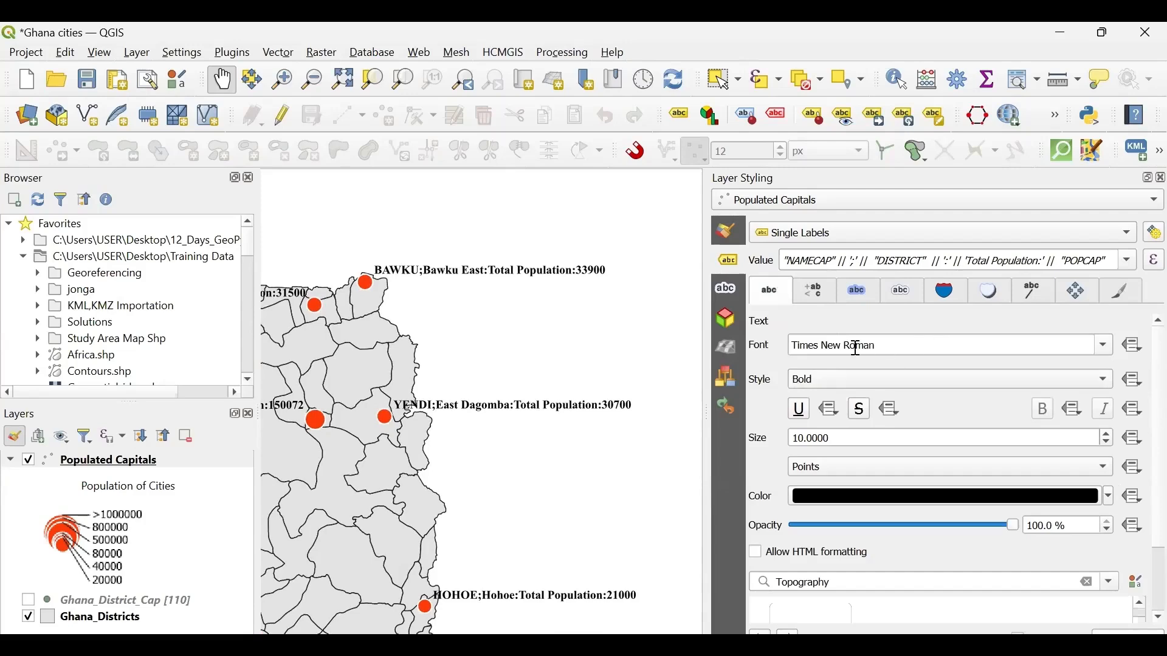
click(1103, 346)
scroll(917, 400, down, 3)
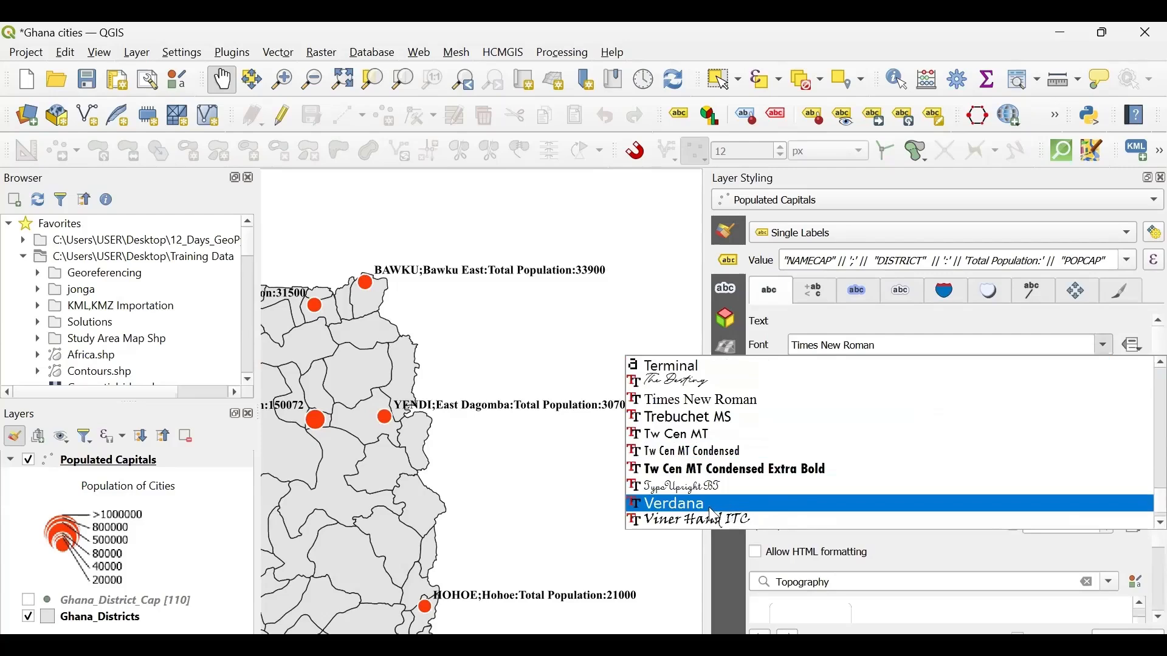
click(713, 504)
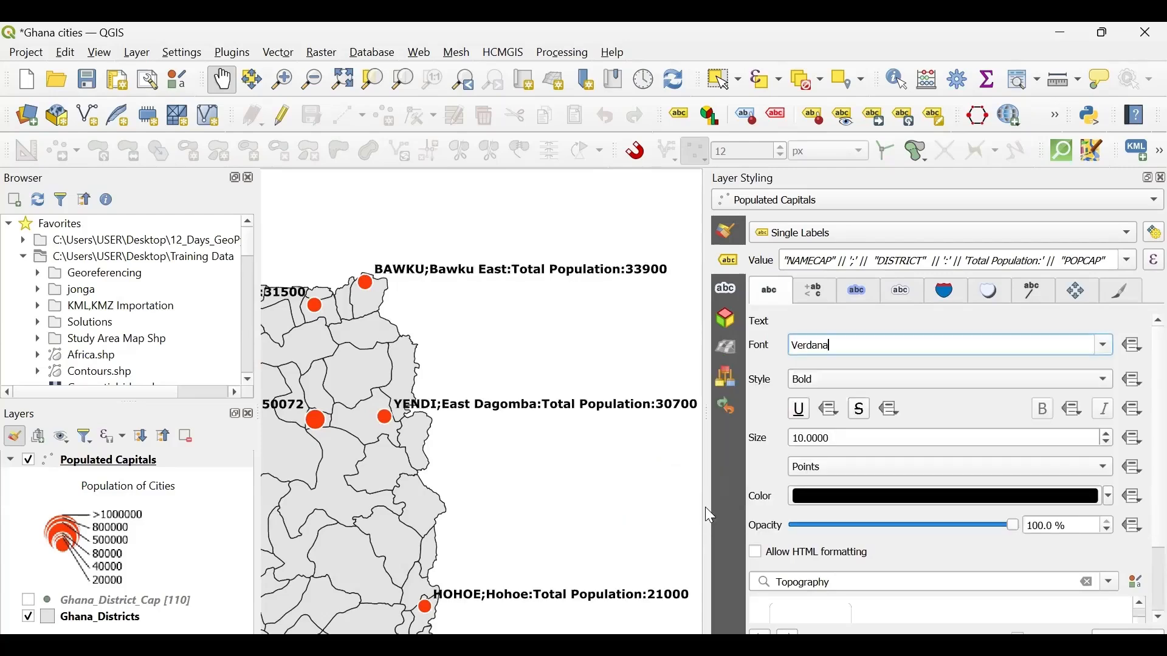
- Set the Populated Capitals label font to Yu Gothic with the Regular style
click(1101, 350)
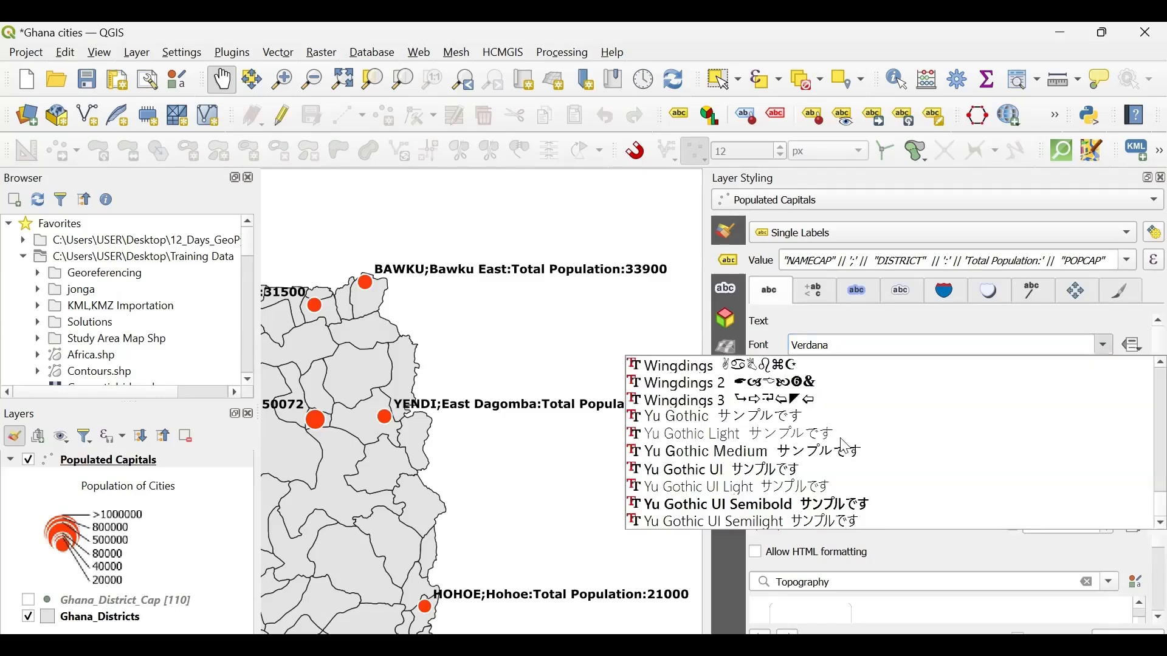
click(686, 421)
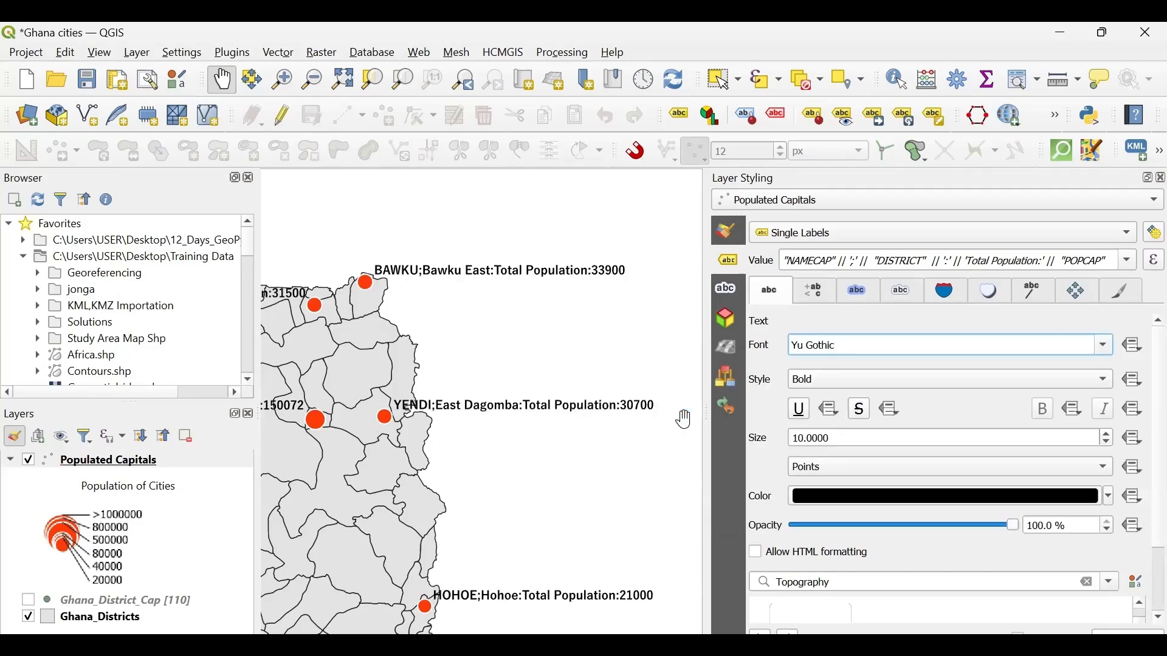
click(831, 368)
click(839, 364)
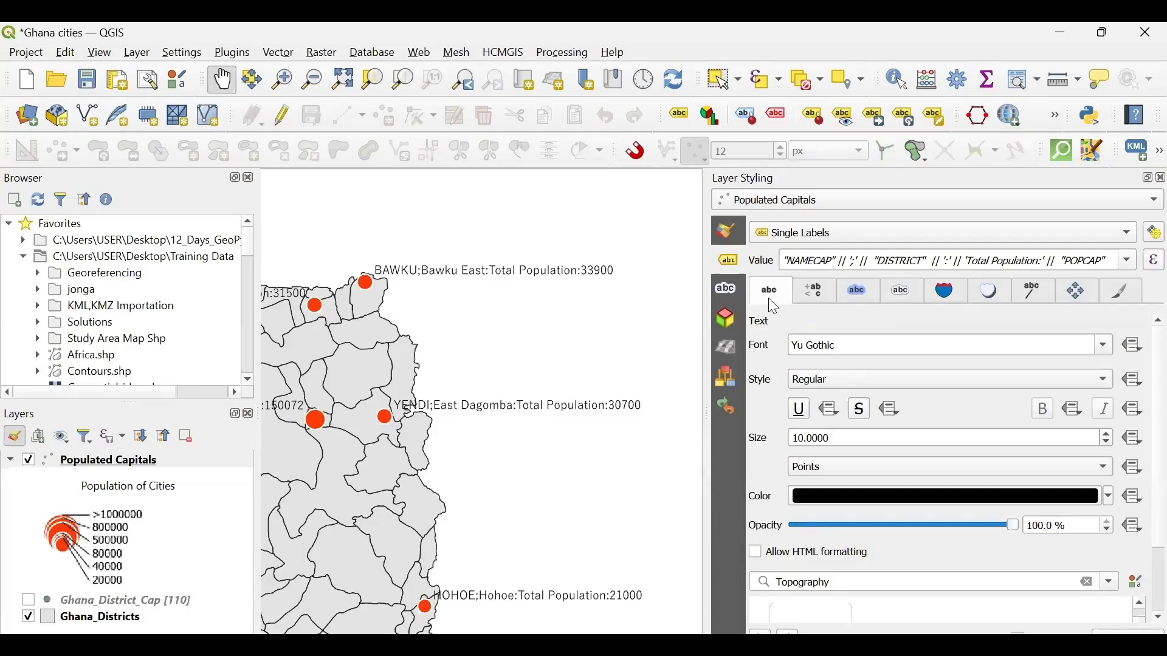
- Try the Vertical text orientation on the labels, then restore the Horizontal orientation
click(820, 291)
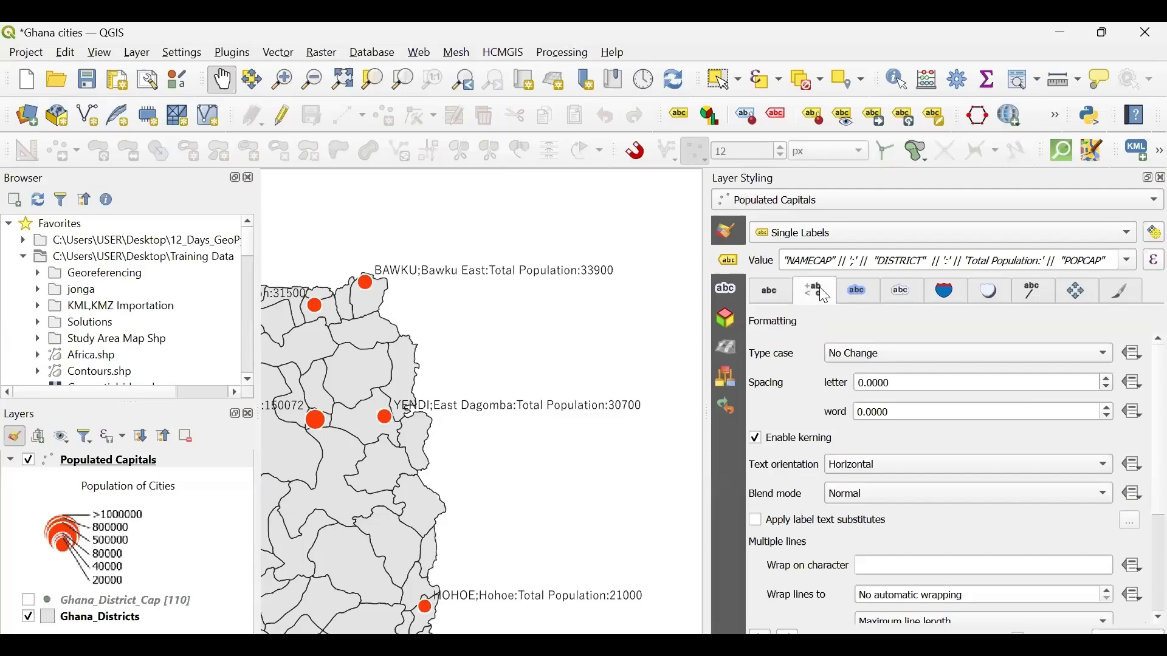
click(884, 475)
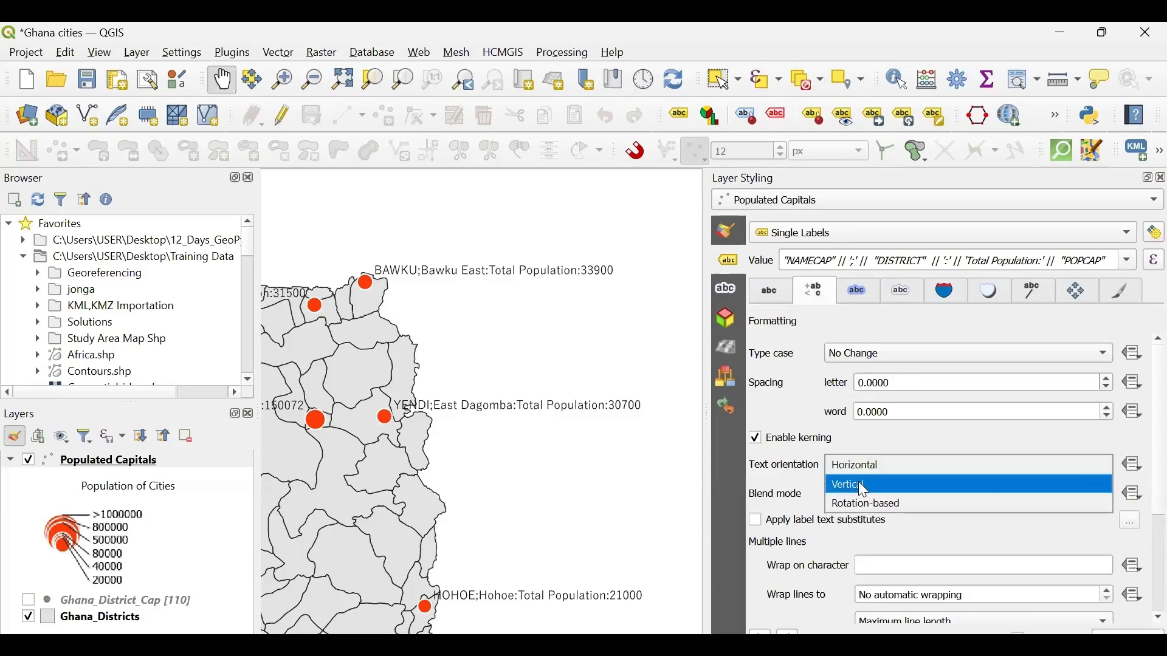
click(863, 489)
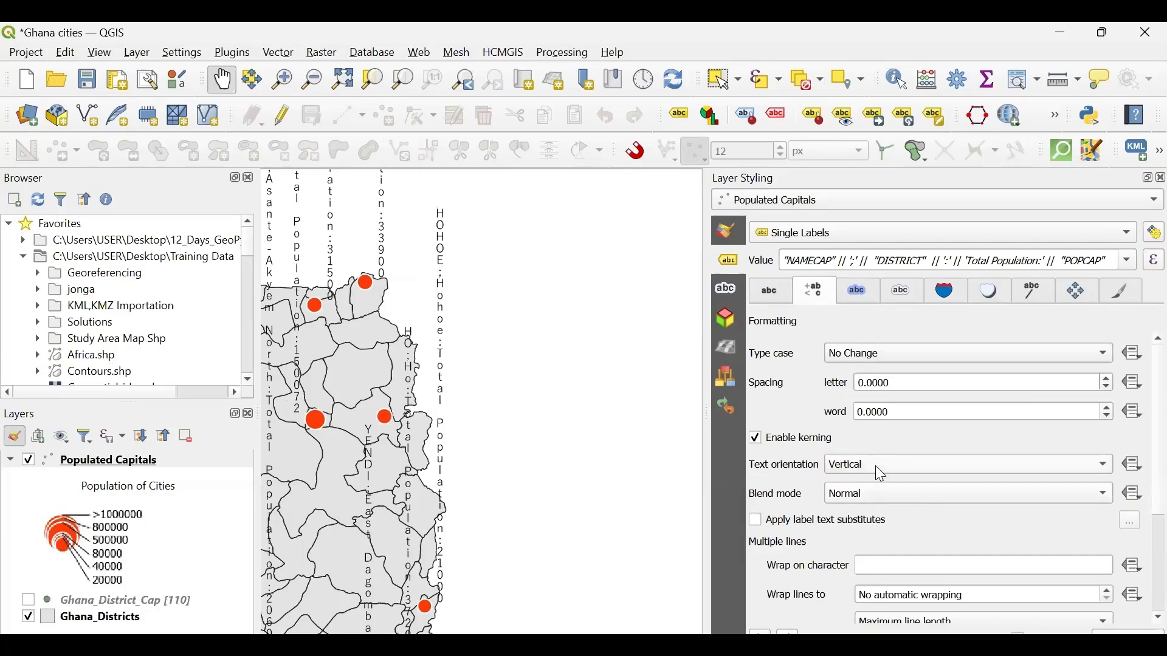
click(869, 462)
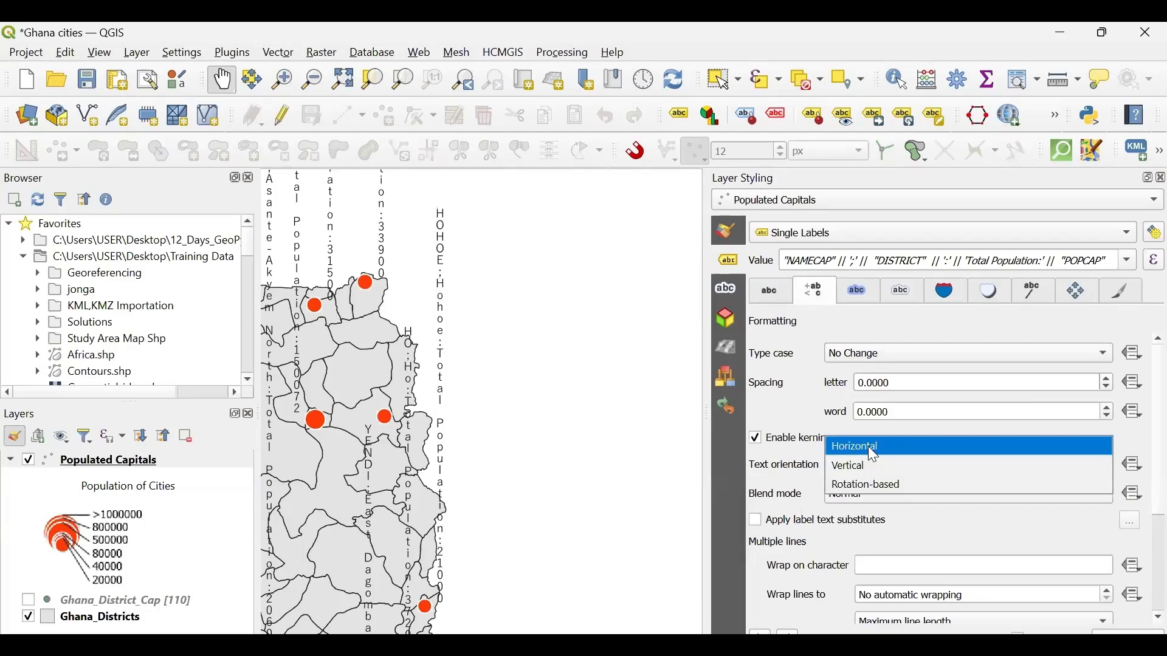
click(872, 451)
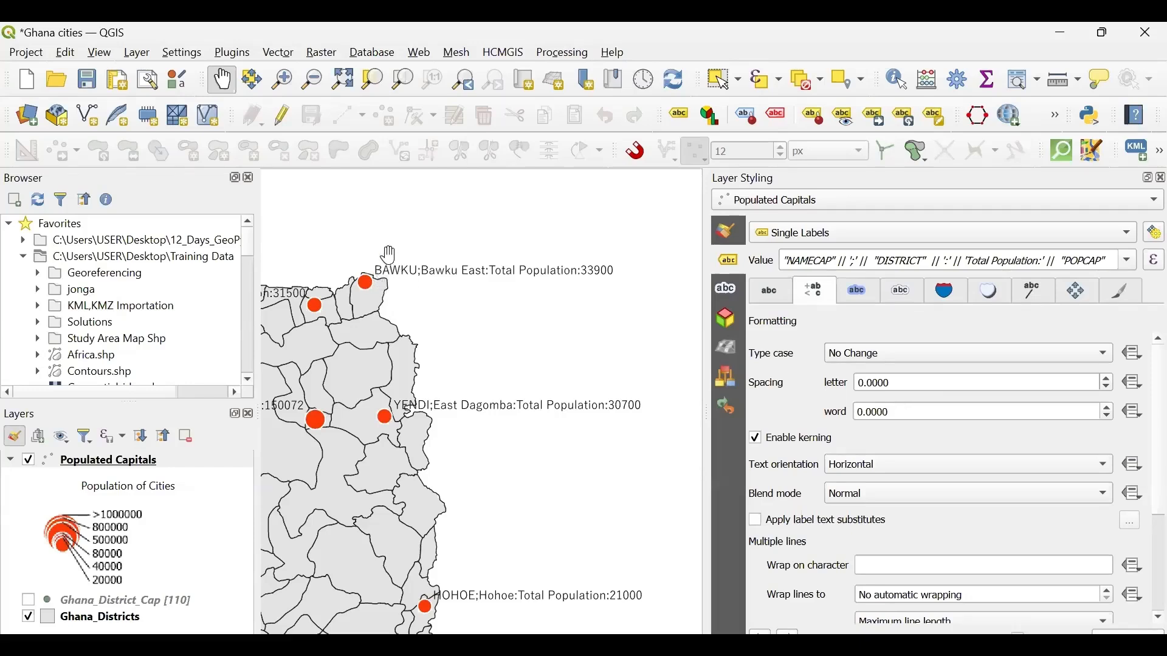
- Try a letter spacing of 3 on the labels and reset the letter spacing to 0
drag(898, 383, 856, 385)
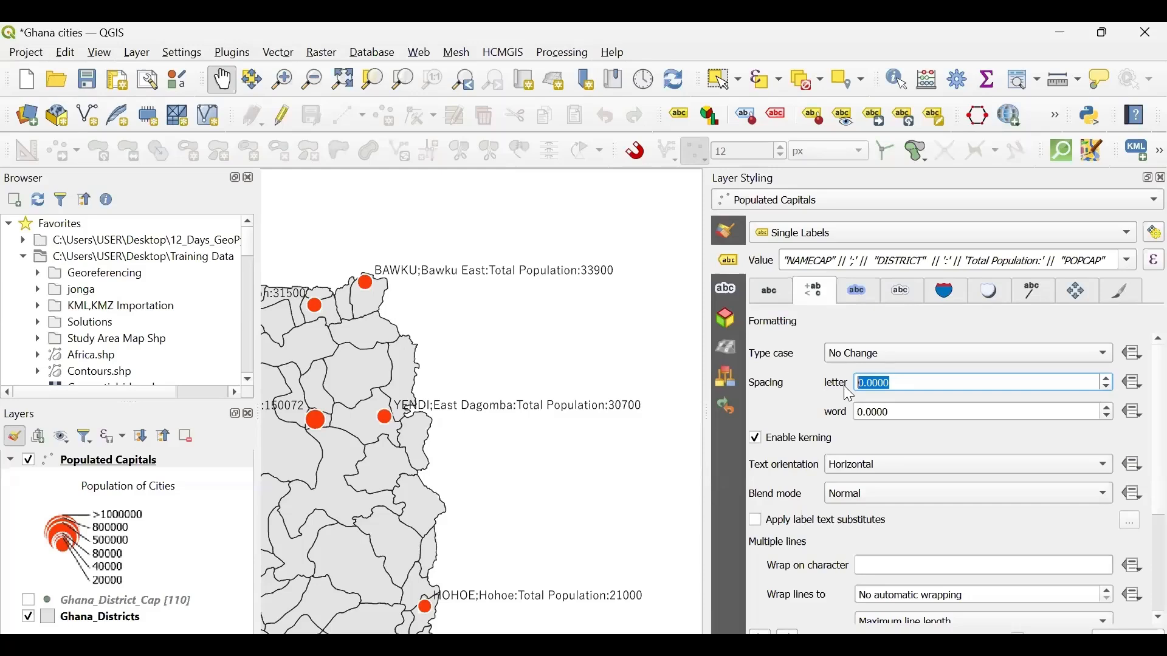
text(3)
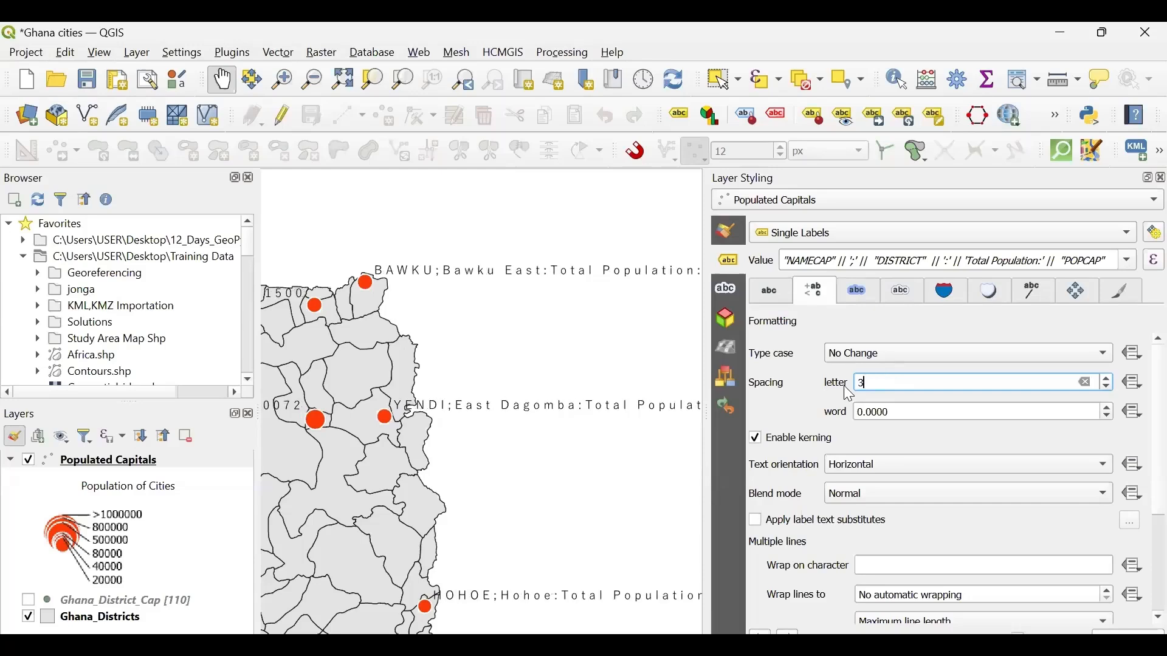
drag(875, 383, 831, 388)
text(0)
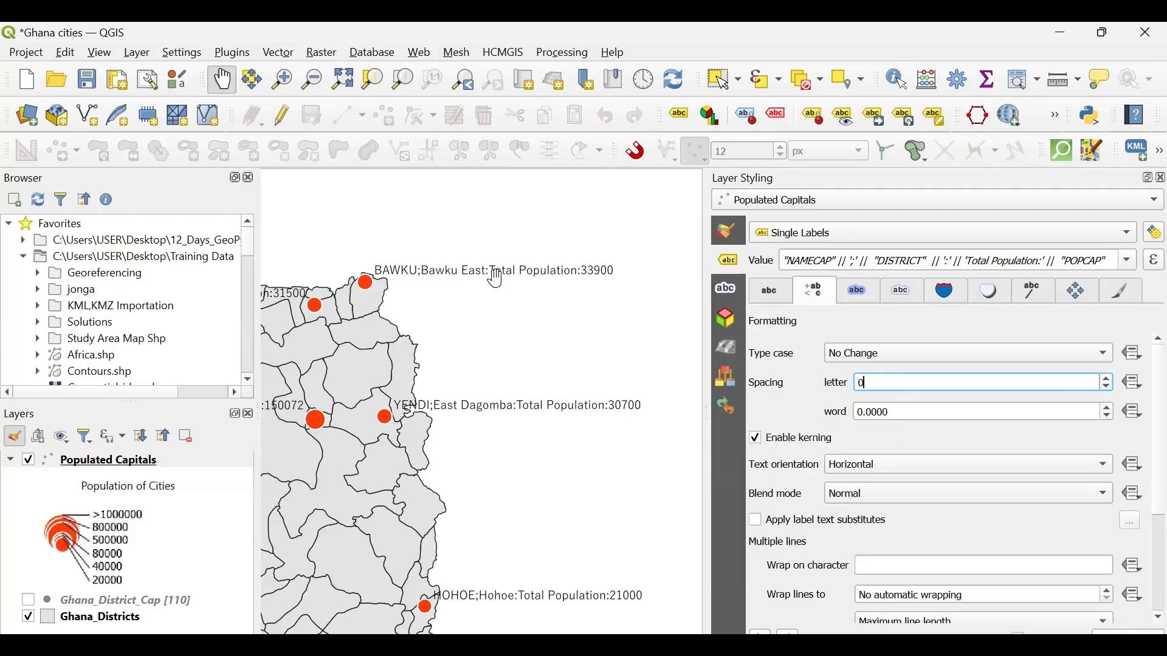
- Try a word spacing of 1 on the labels and reset the word spacing to 0
click(904, 409)
double_click(904, 409)
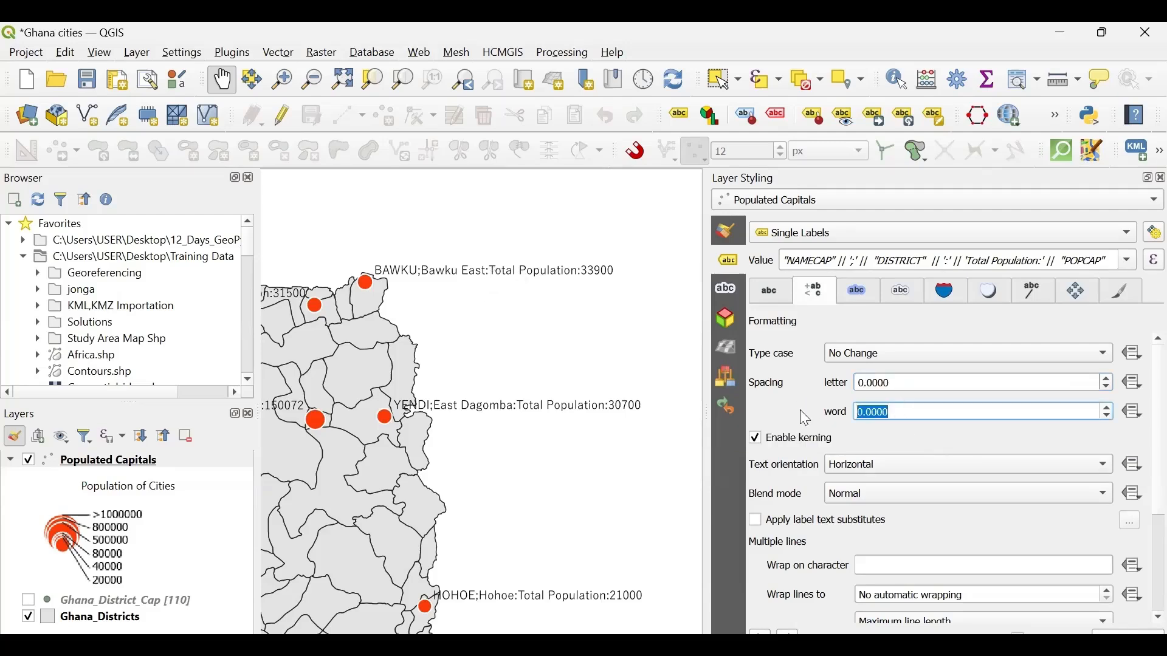
key(BackSpace)
text(1)
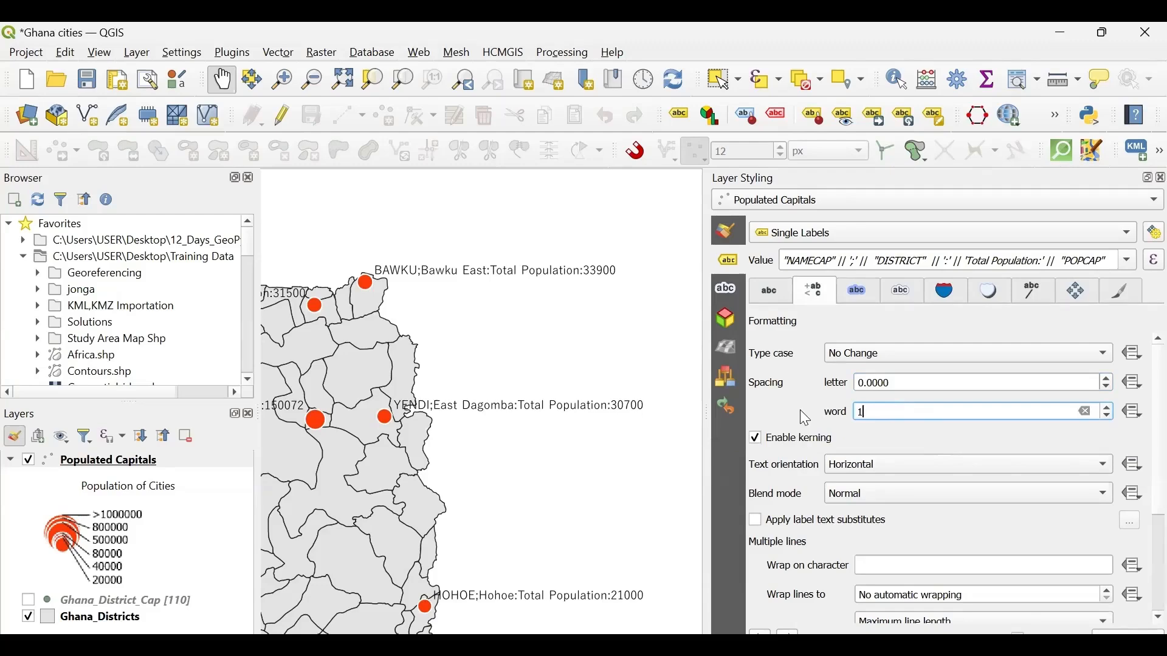
drag(879, 409, 845, 419)
text(0)
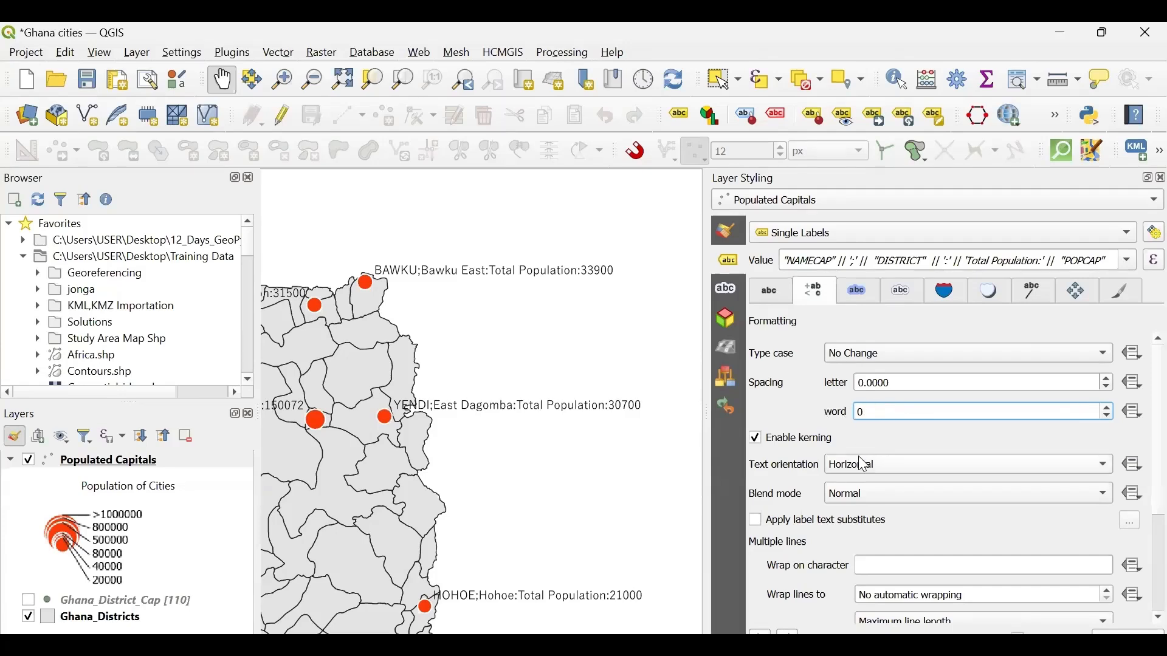
- Try a green text buffer around the Populated Capitals labels and turn the buffer off again
click(855, 290)
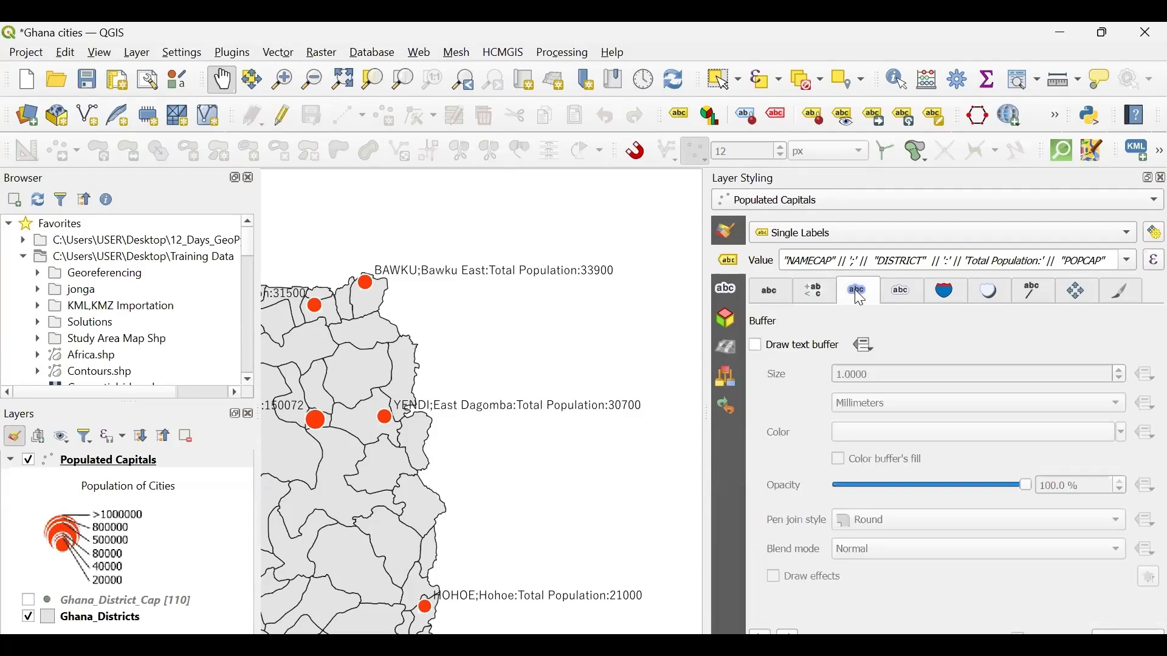
click(894, 297)
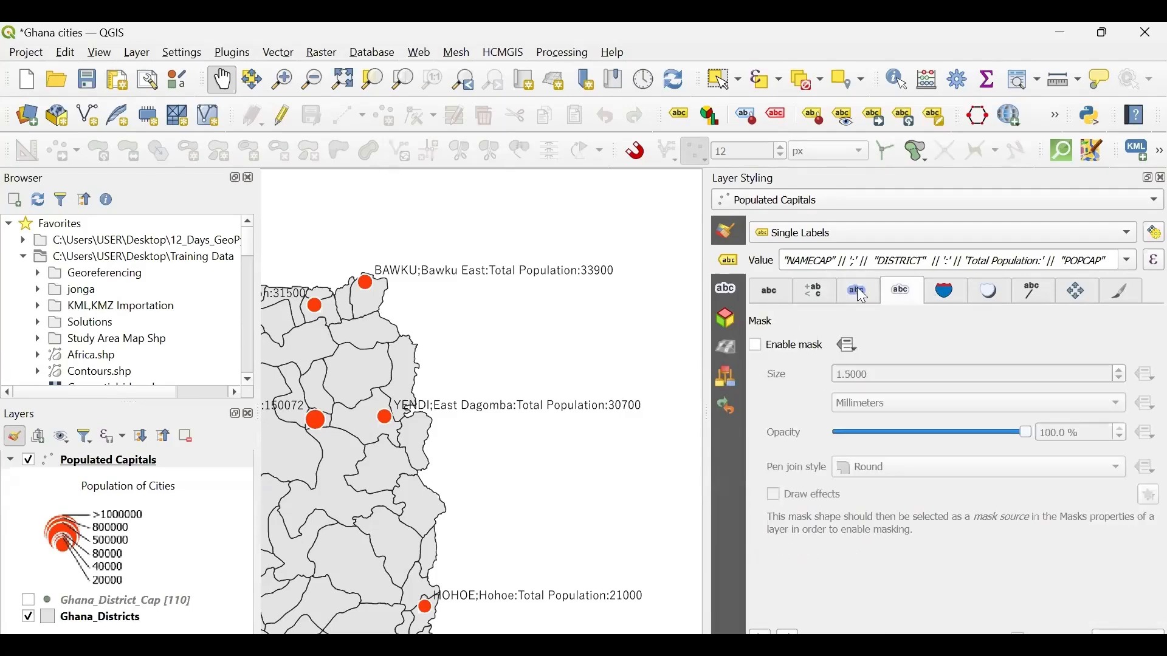
click(861, 294)
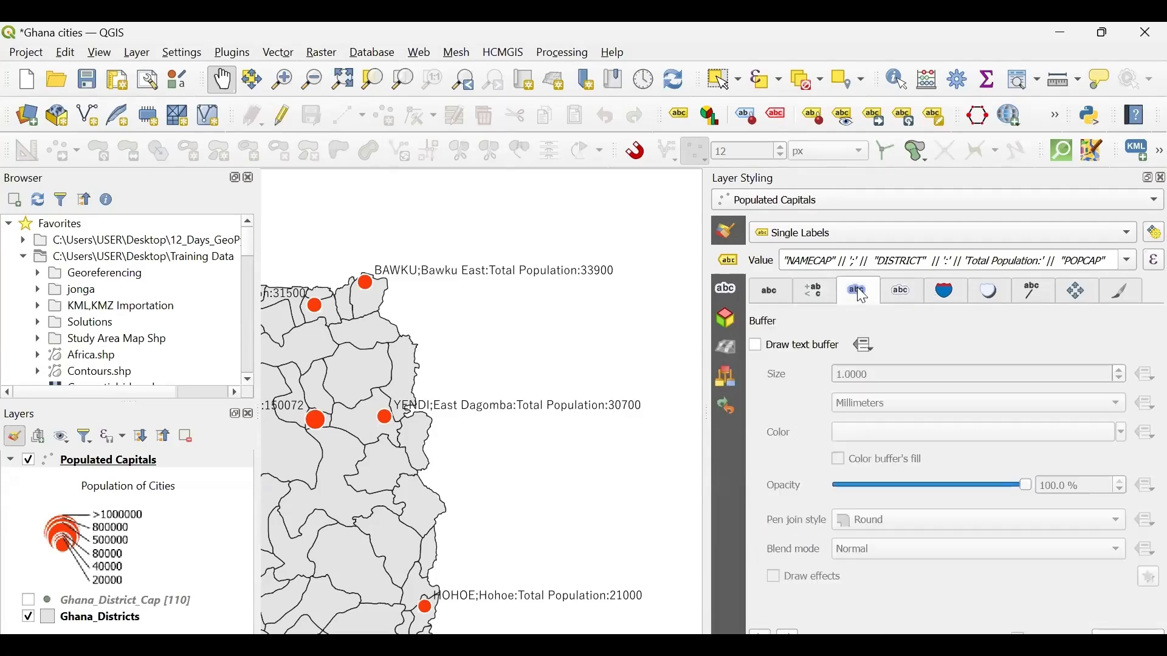
click(754, 344)
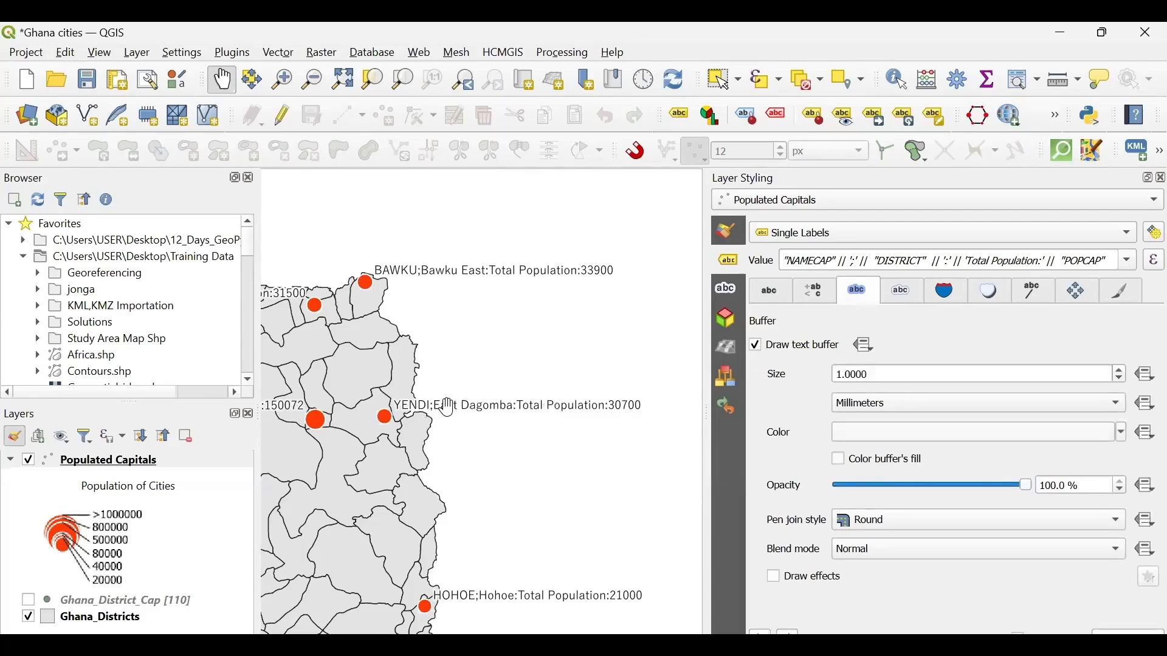
click(1122, 433)
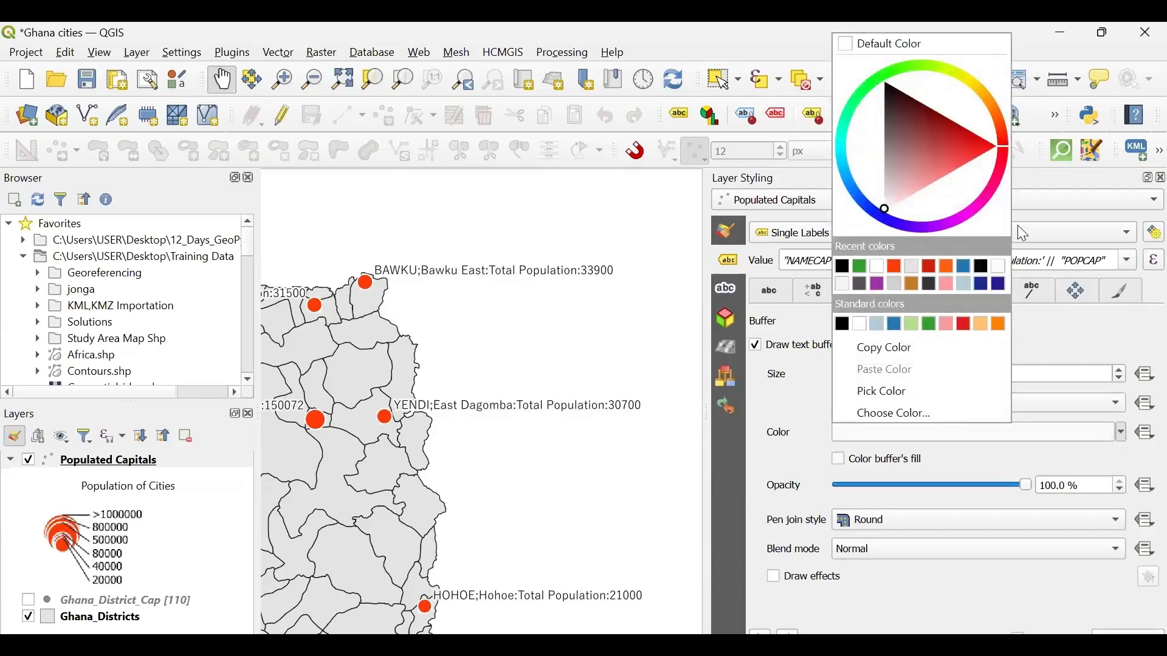
click(930, 325)
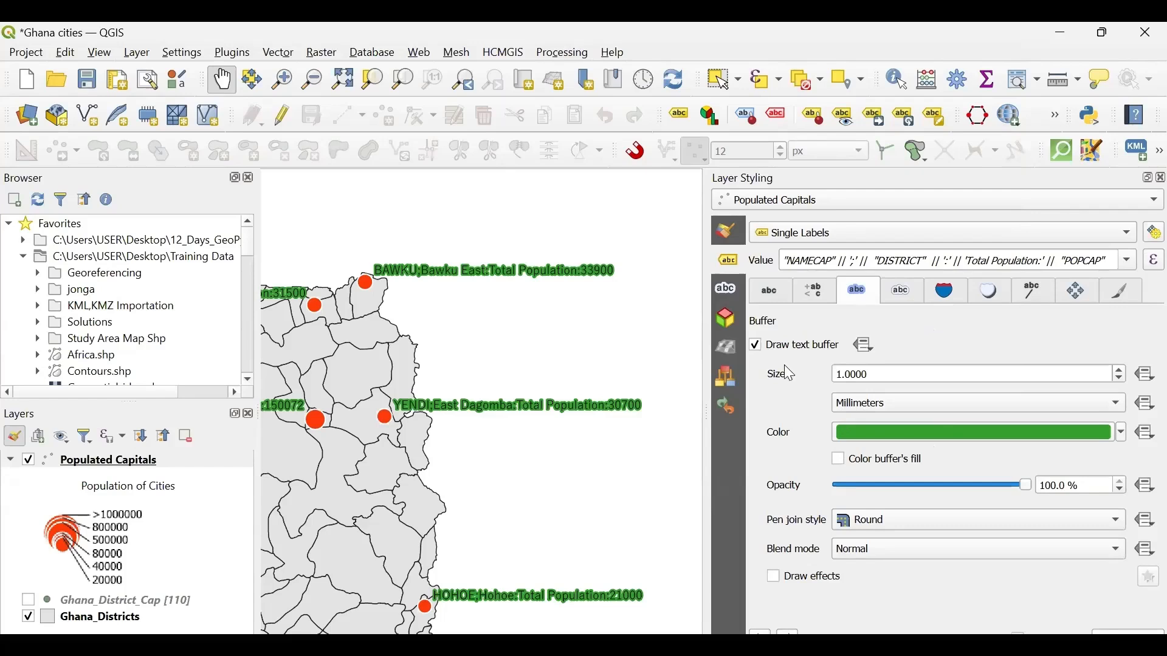
click(756, 345)
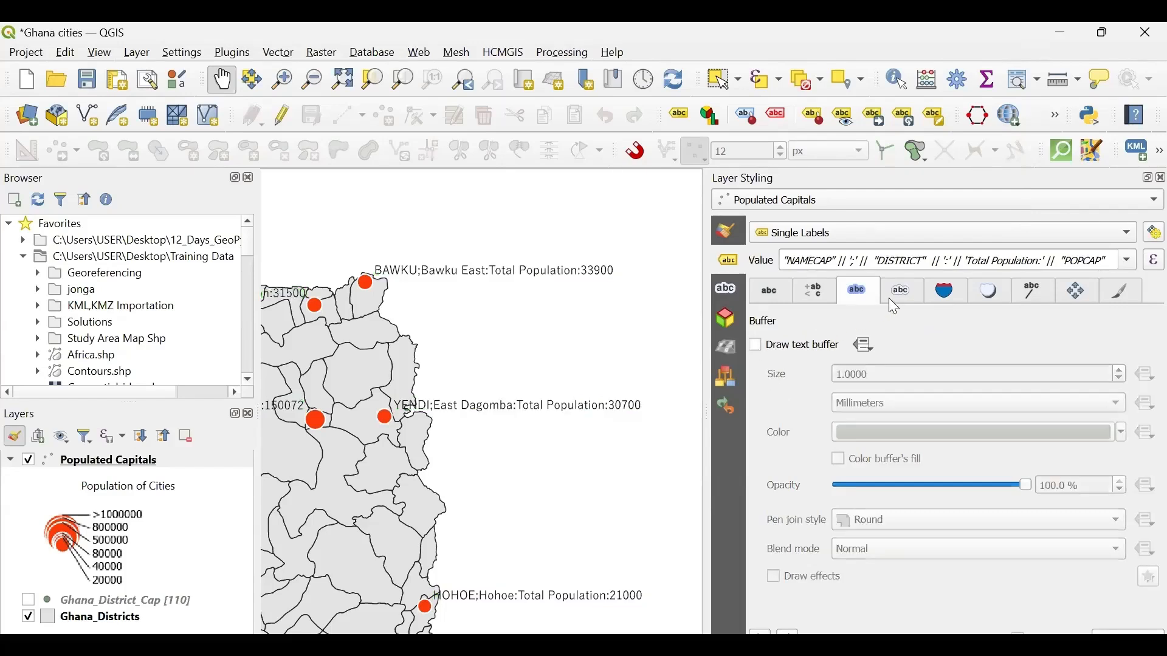
- Try enabling the label mask and disable it again
click(888, 298)
click(755, 344)
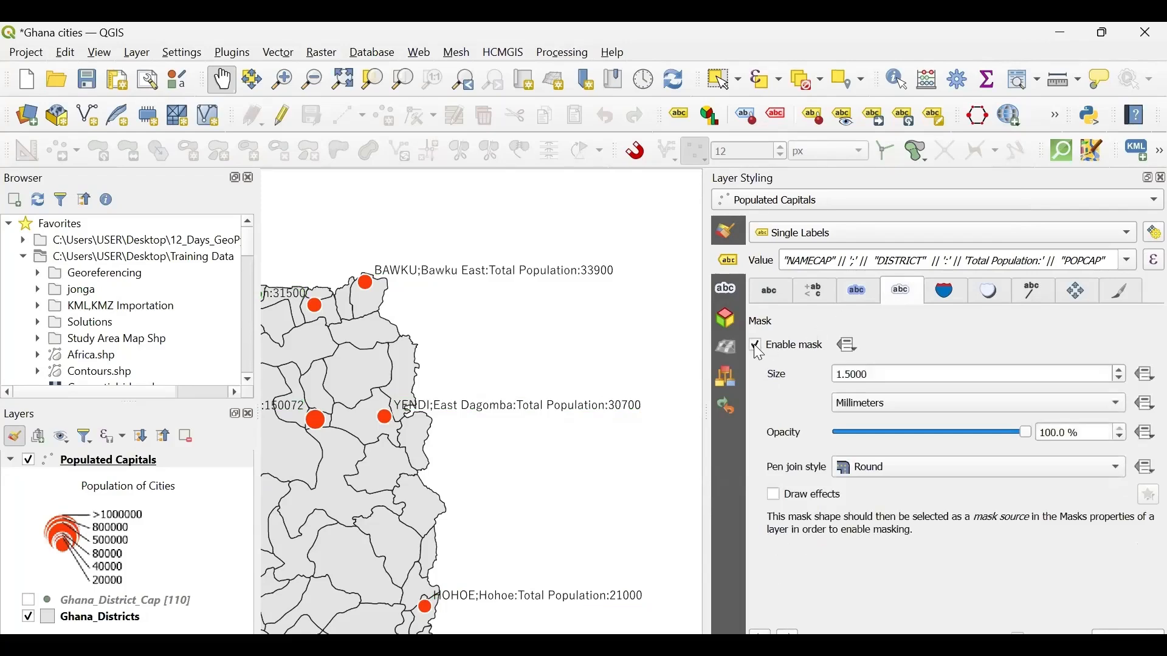
click(756, 346)
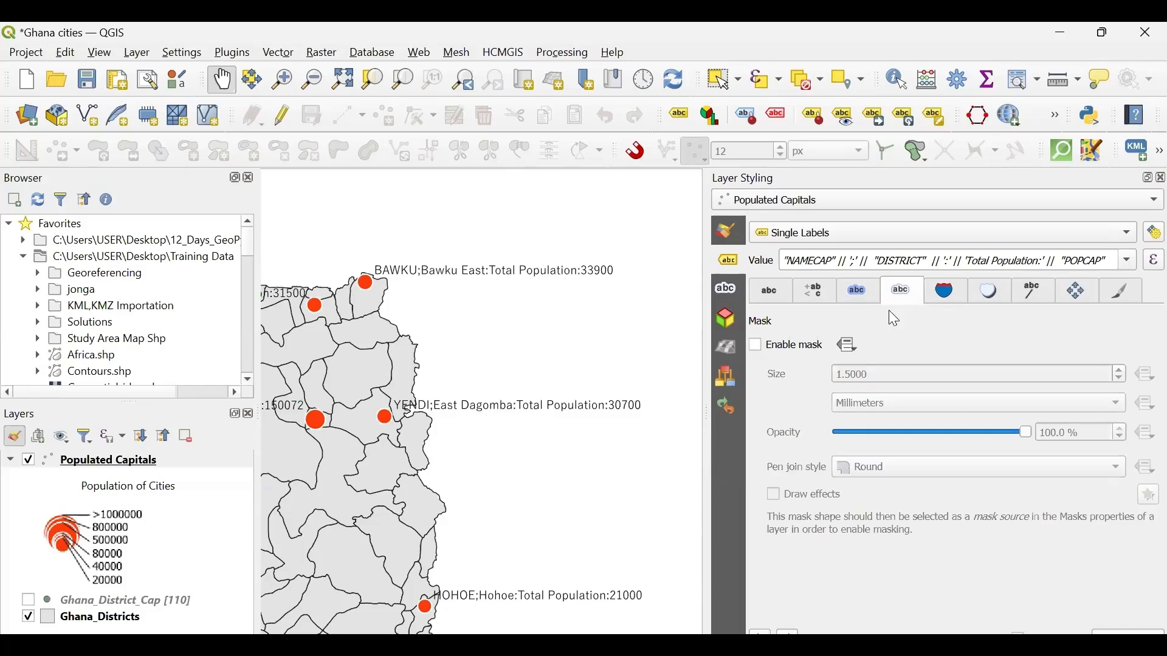
- Enable a rectangular background behind the Populated Capitals labels and fill it with black
click(945, 293)
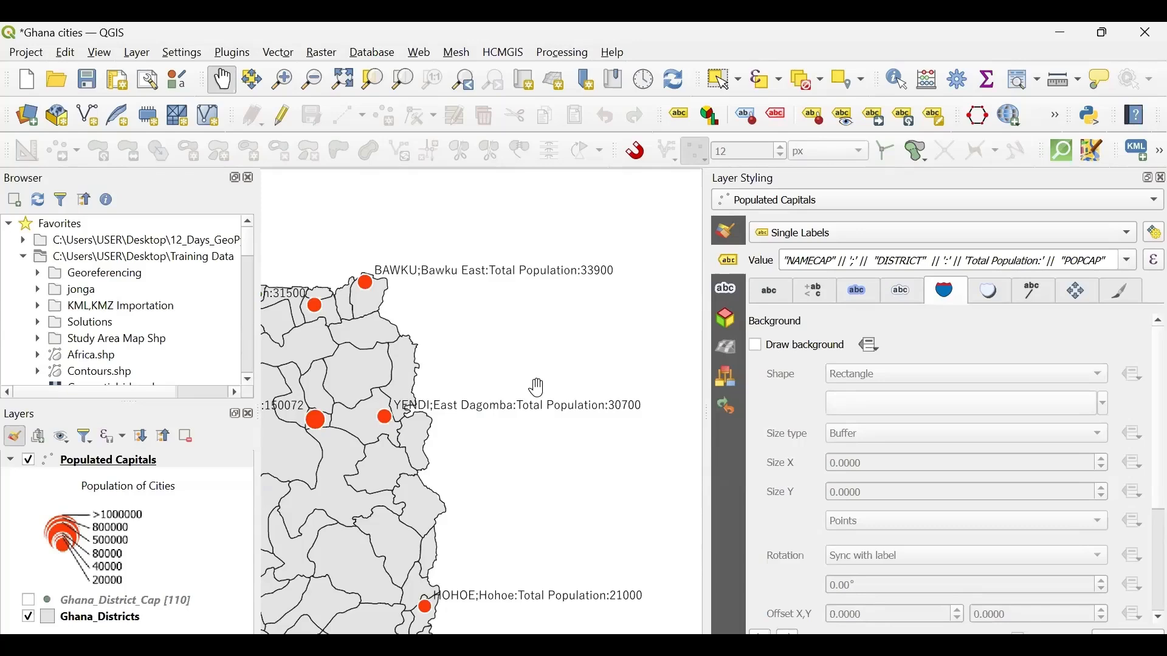
click(756, 345)
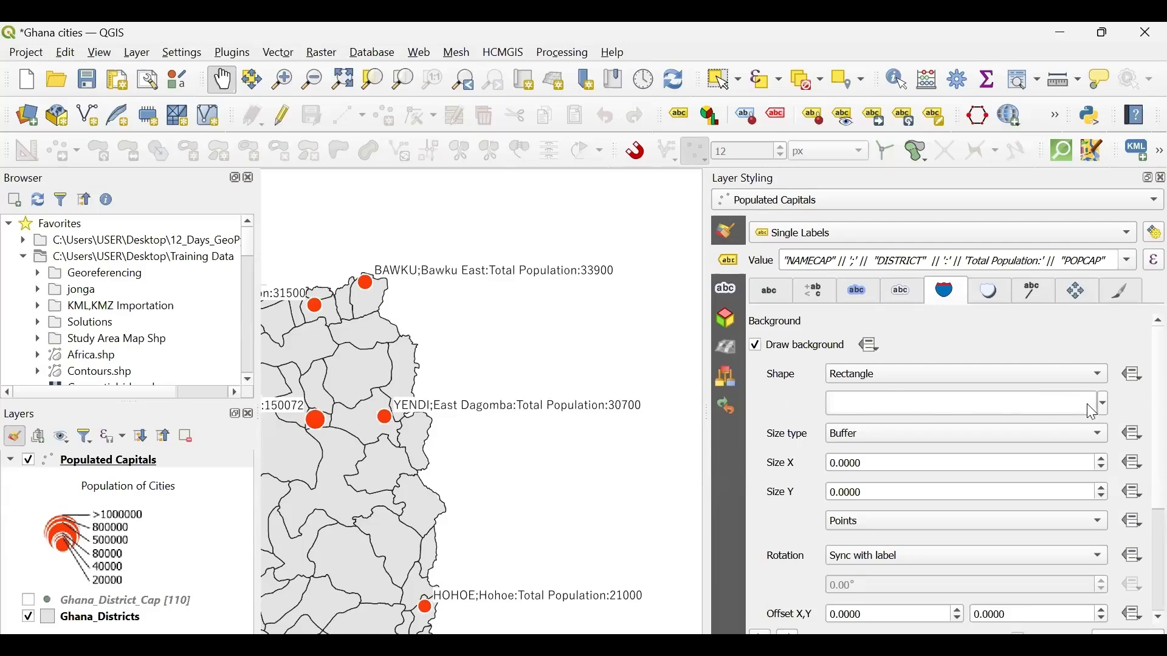
click(1102, 404)
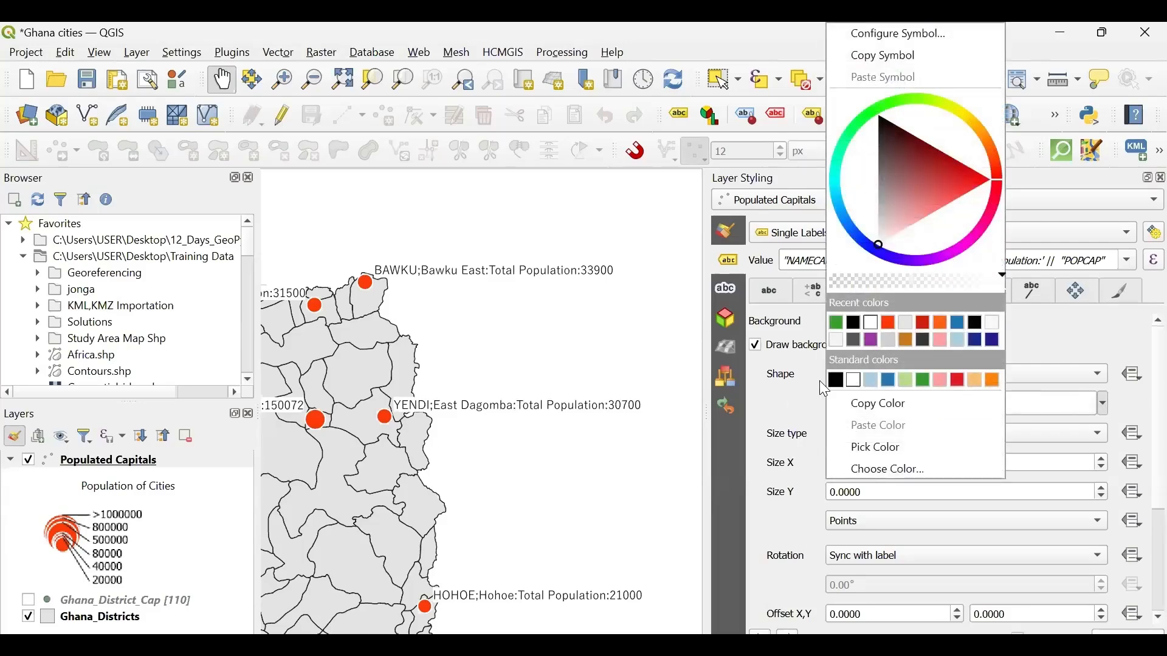
click(836, 381)
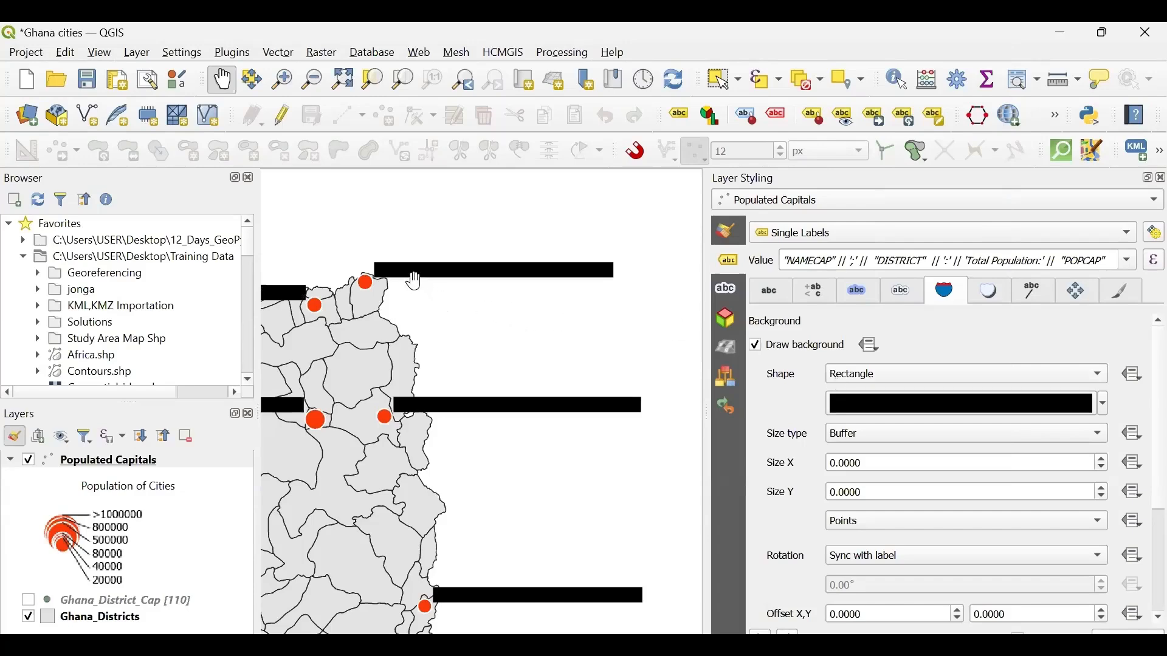
- Set the label text color to white and reopen the label background settings
click(770, 292)
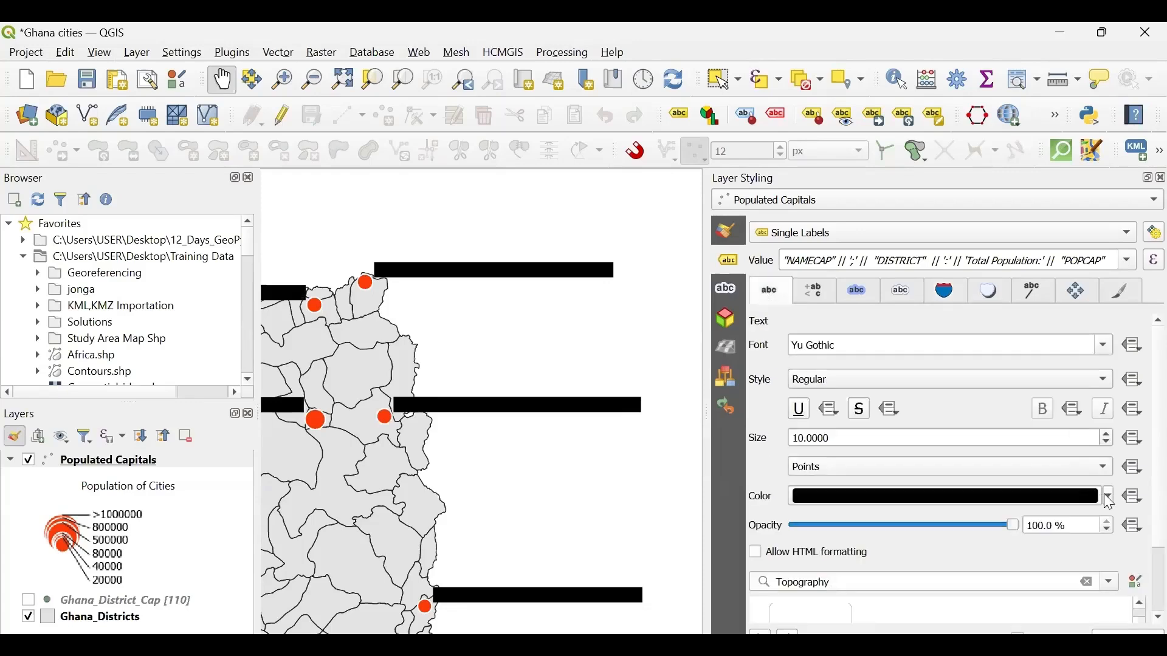
click(1109, 497)
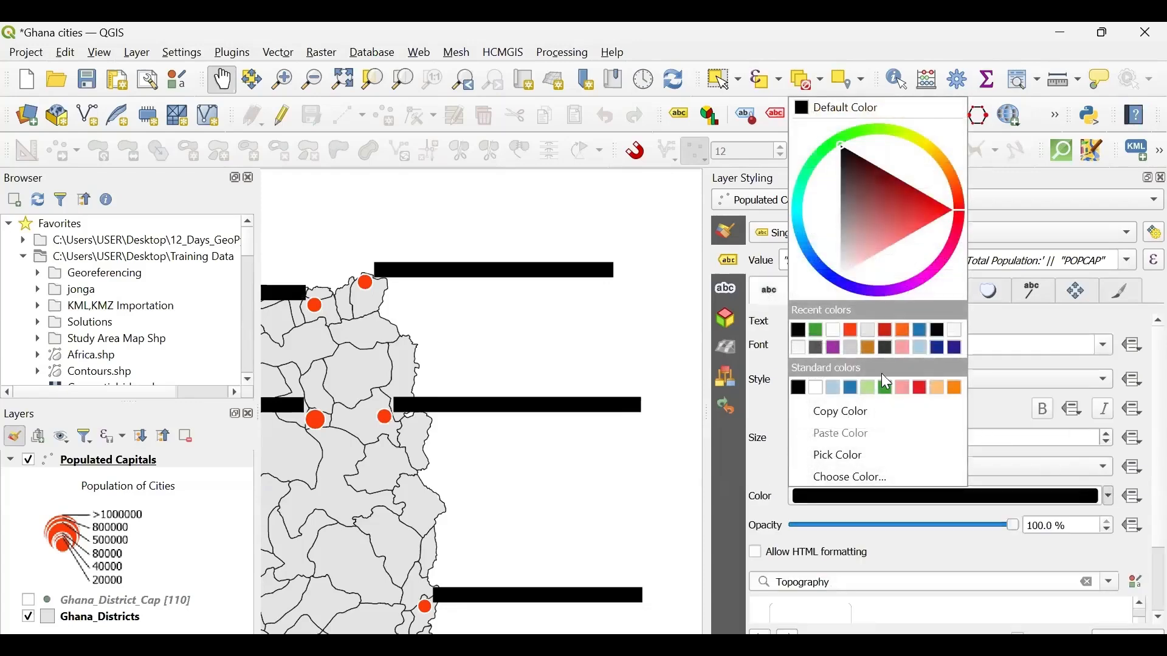
click(833, 331)
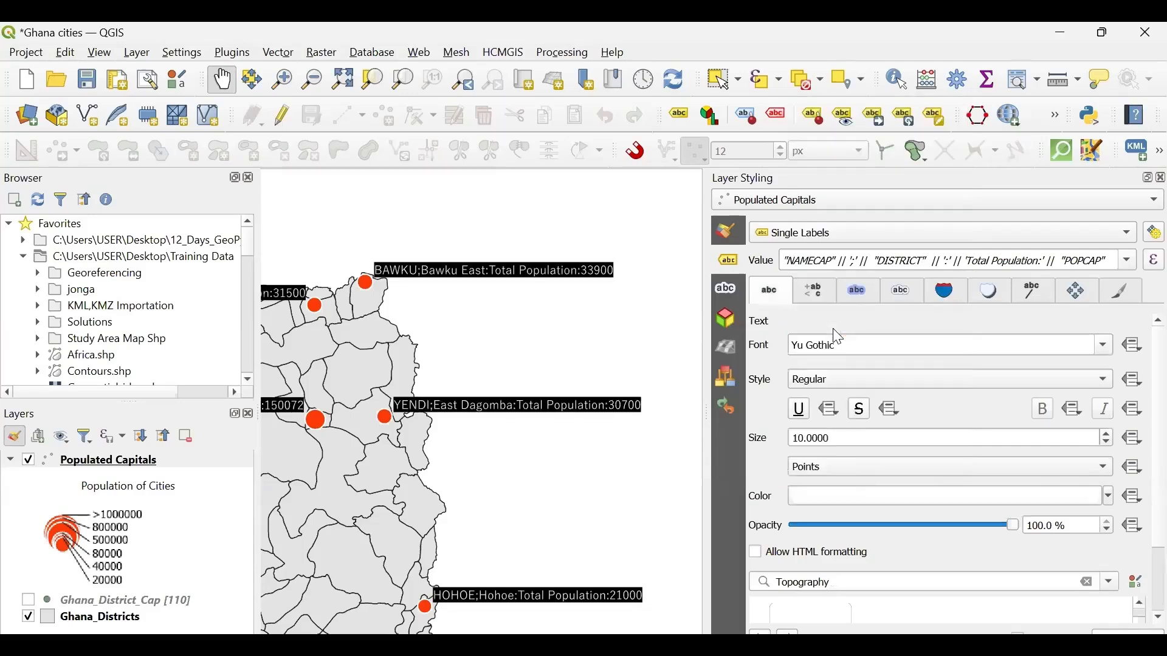
click(946, 292)
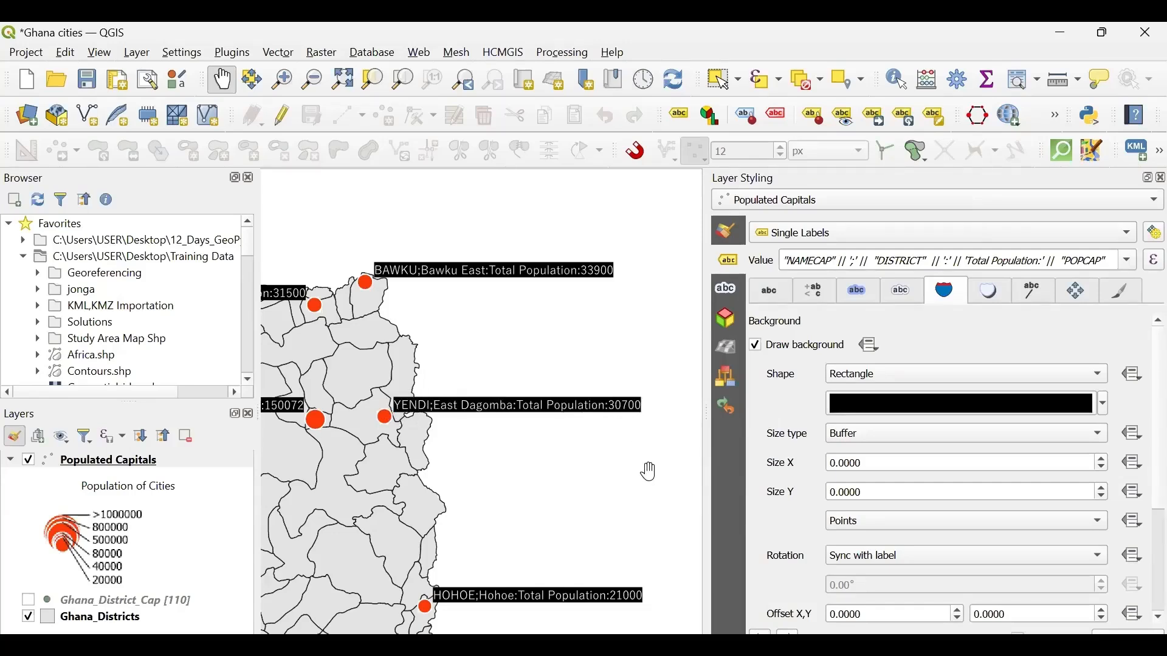
- Set the label background's buffer Size X and Size Y to 5 points
click(837, 463)
text(5)
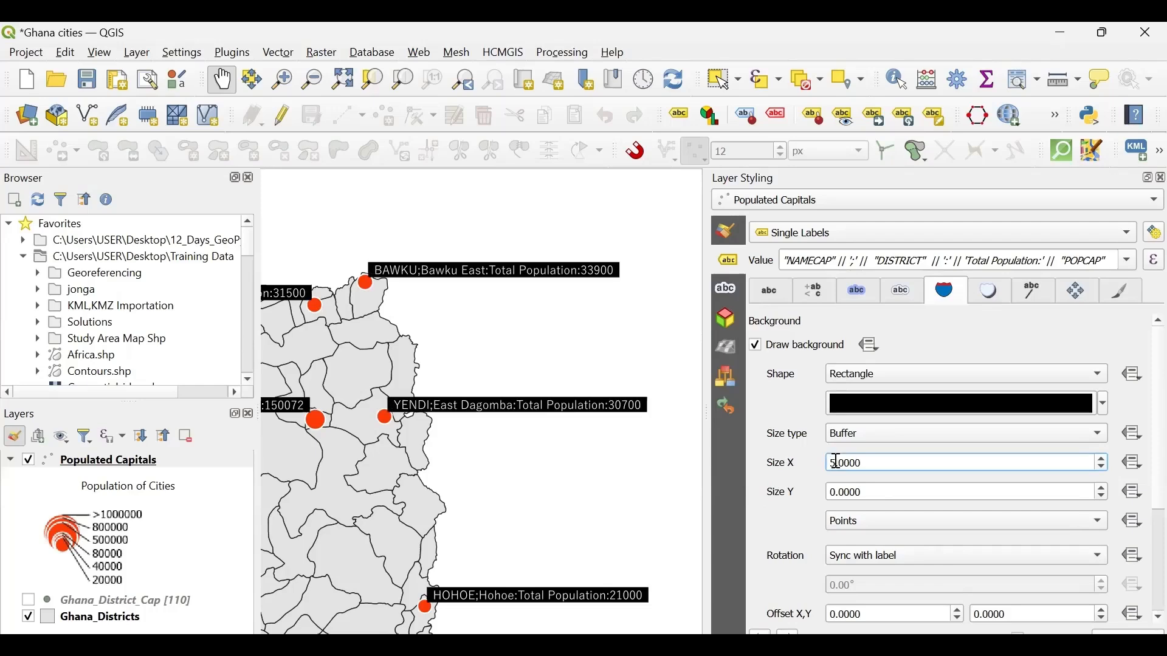
click(838, 491)
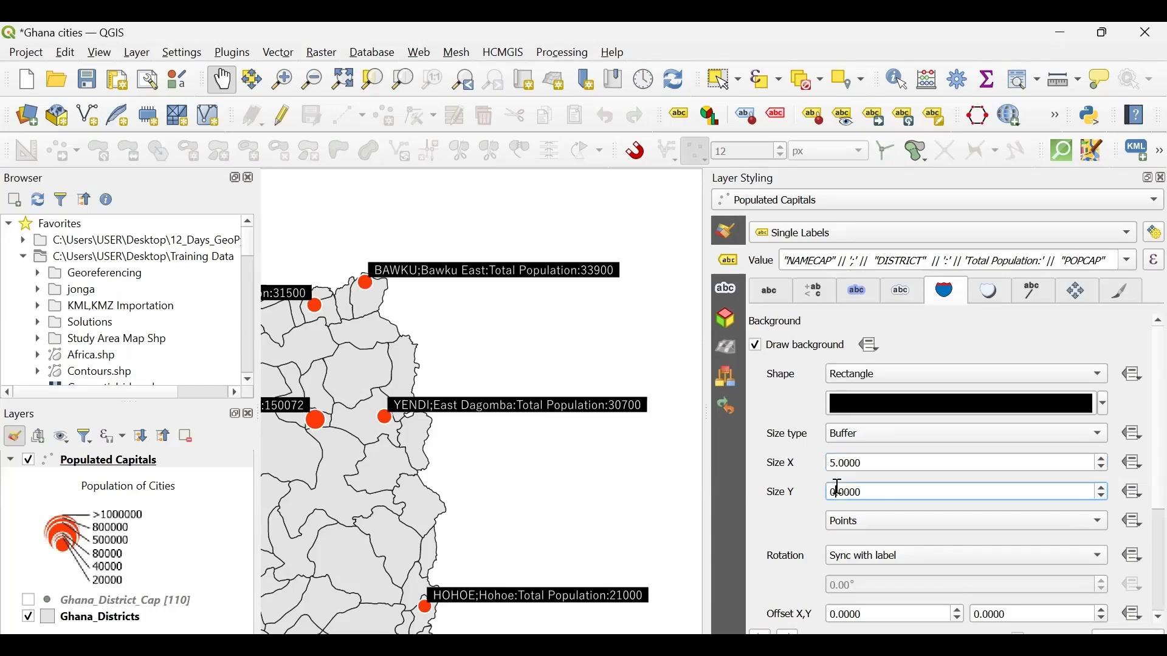
text(5)
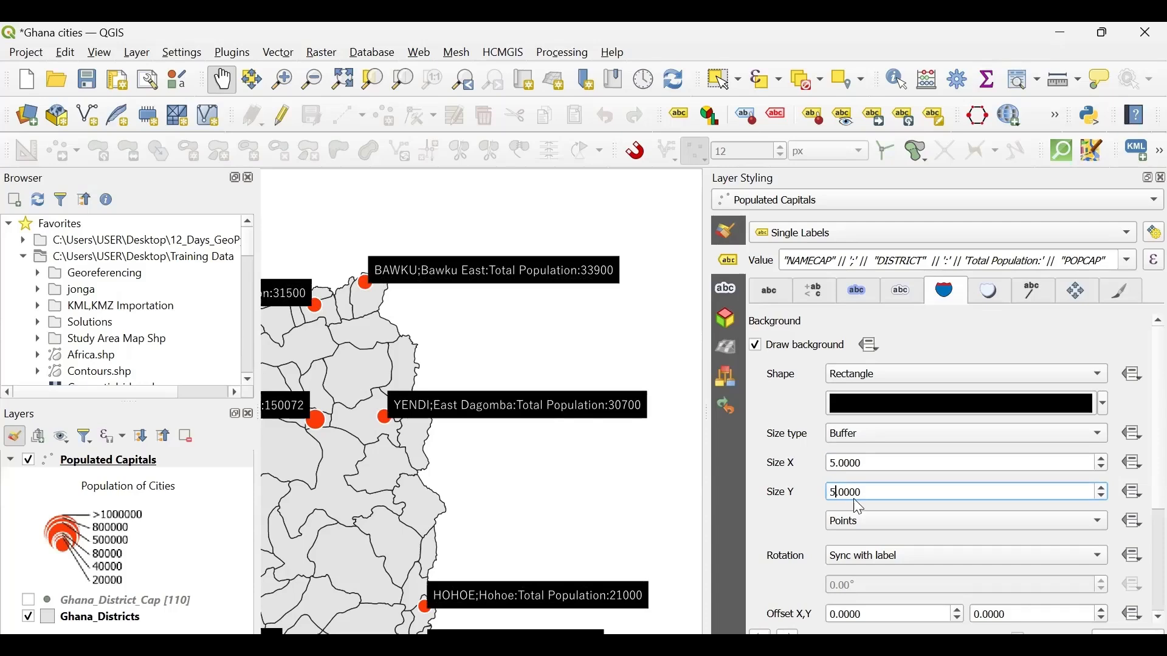
- Try the Fixed size type for the label background and switch it back to Buffer
click(868, 430)
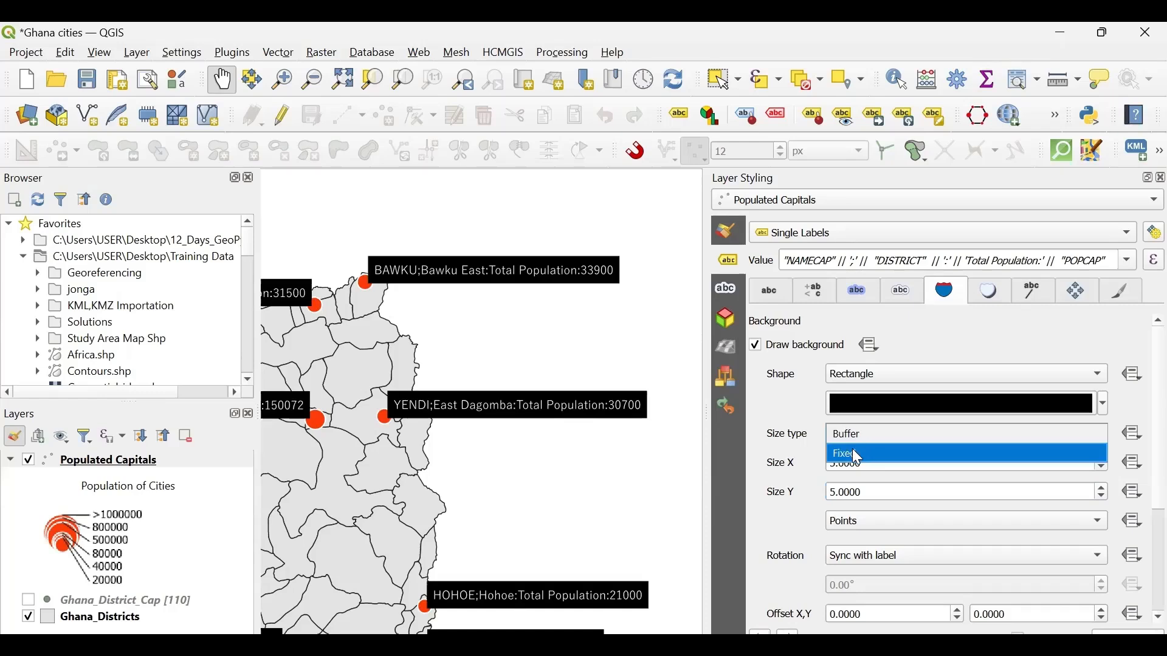
click(852, 452)
click(869, 431)
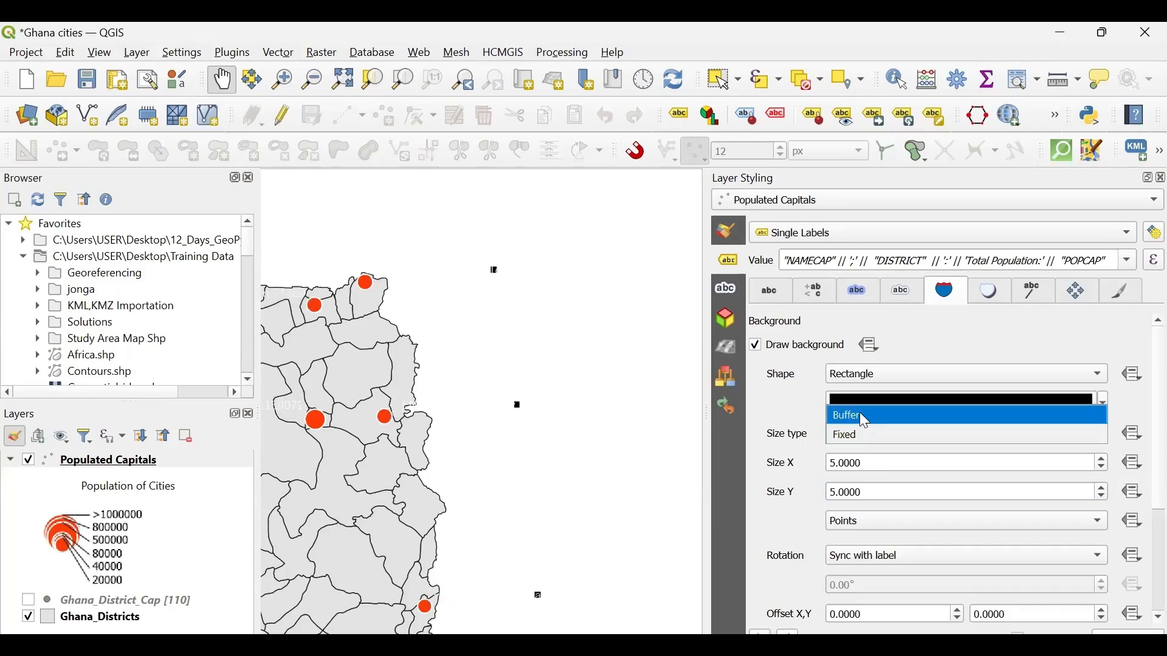
click(859, 414)
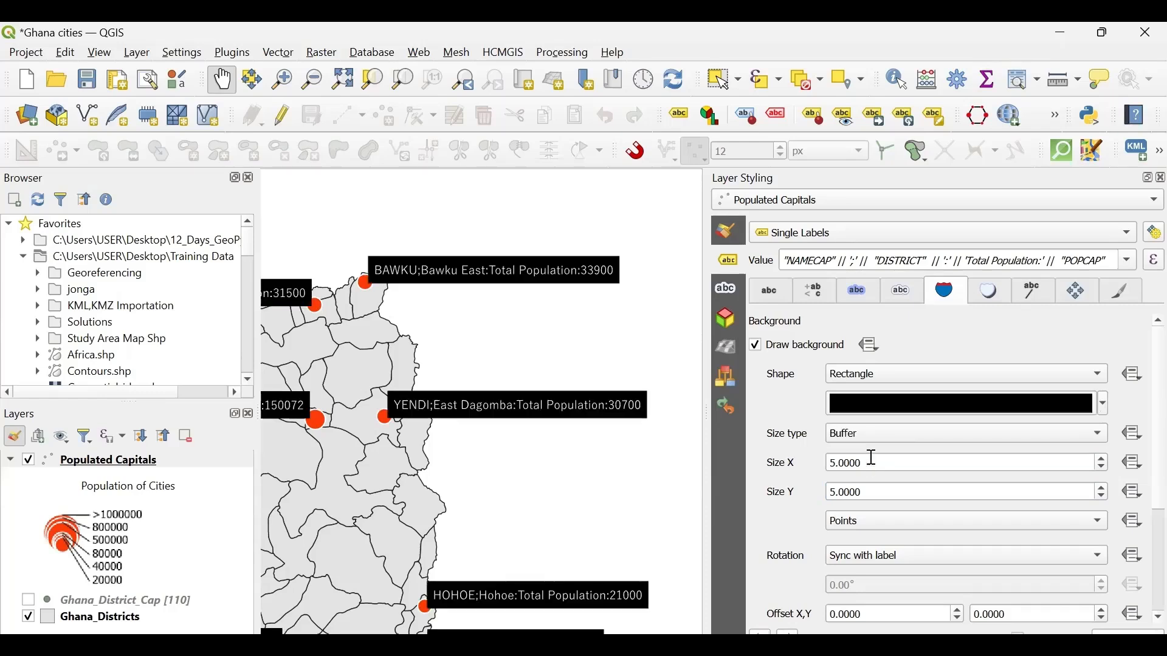
- Set the label background's buffer Size X and Size Y to 1 point
click(838, 464)
key(BackSpace)
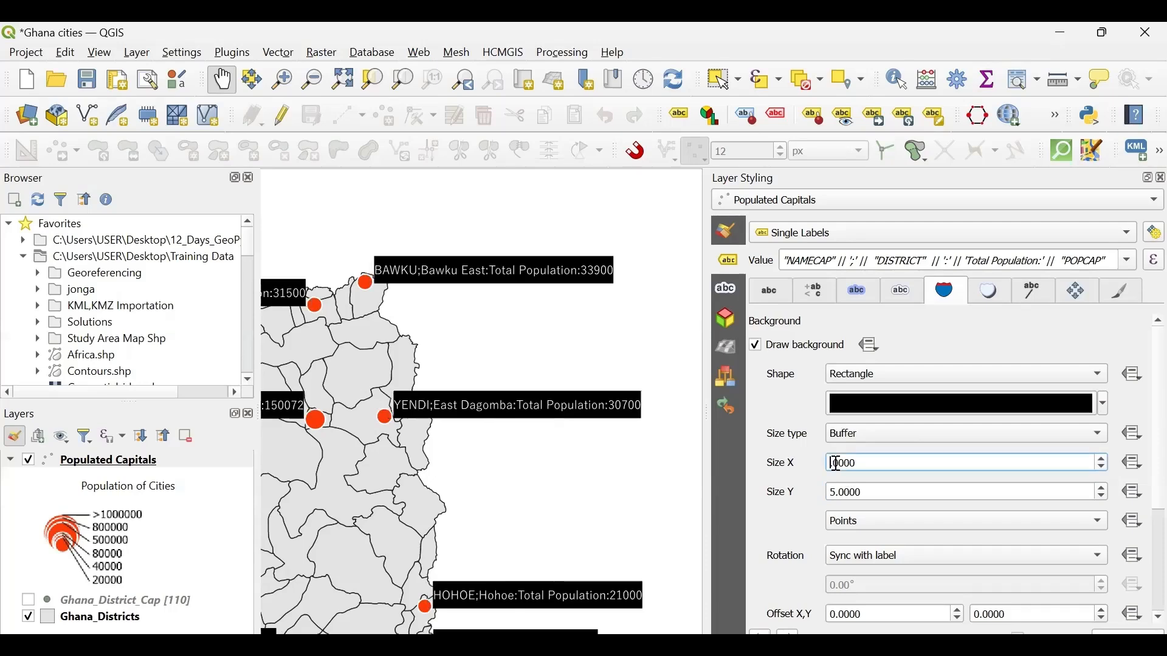
text(1)
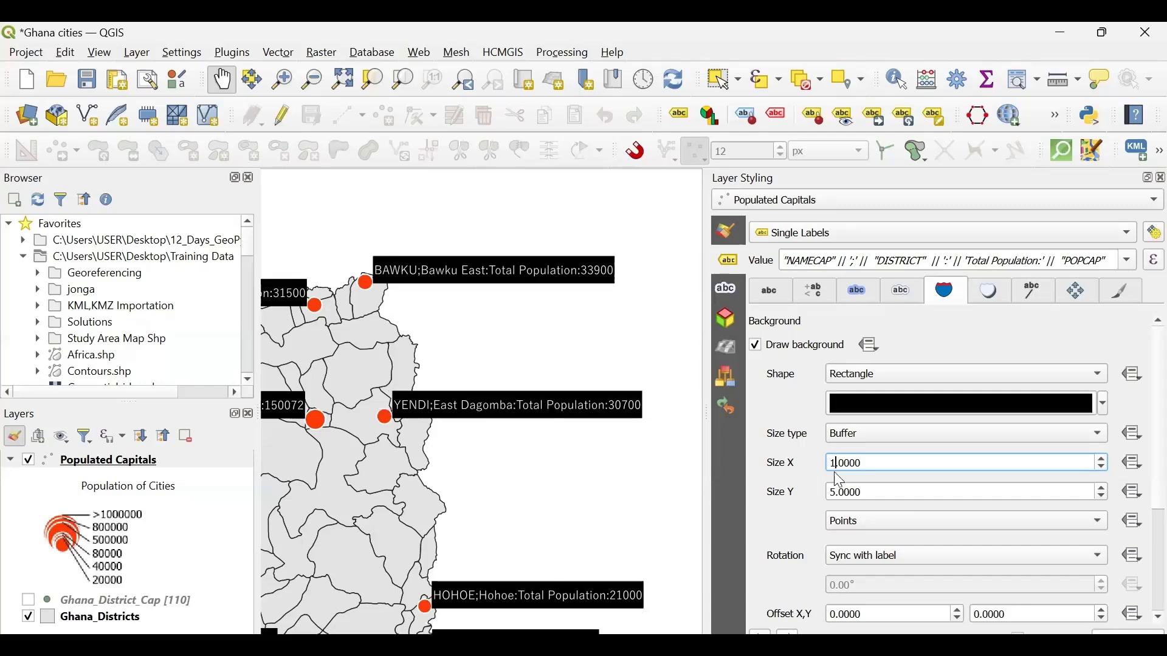
click(837, 493)
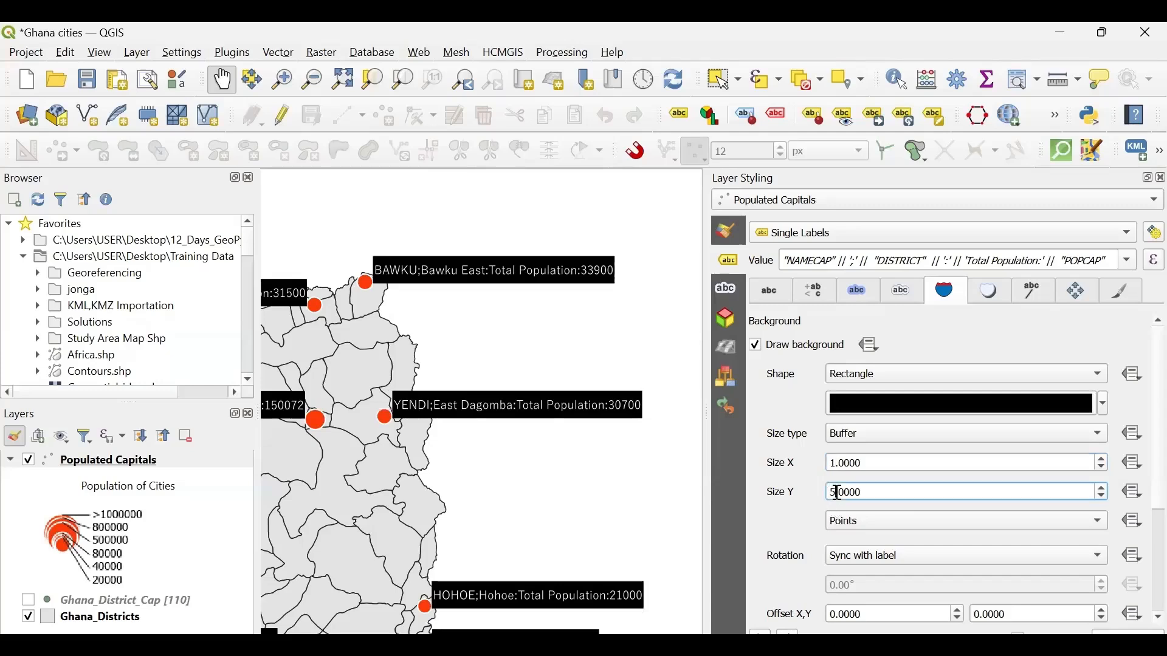
key(BackSpace)
text(1)
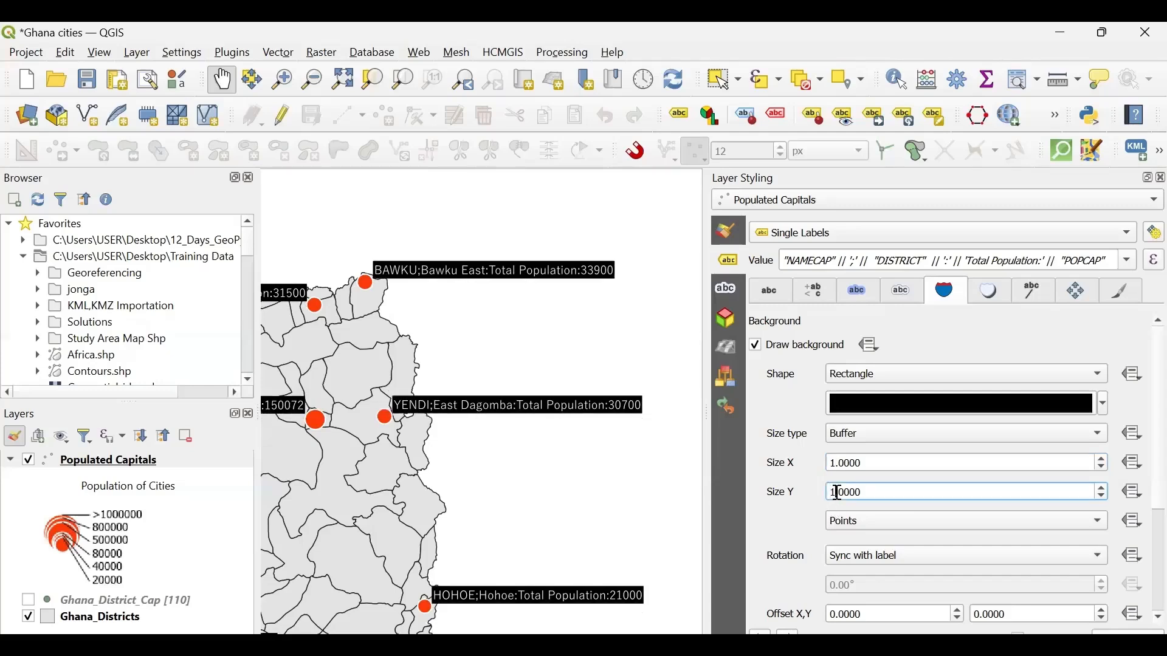
- Try a background corner radius X of 5 points and reset it to 0
scroll(801, 545, down, 5)
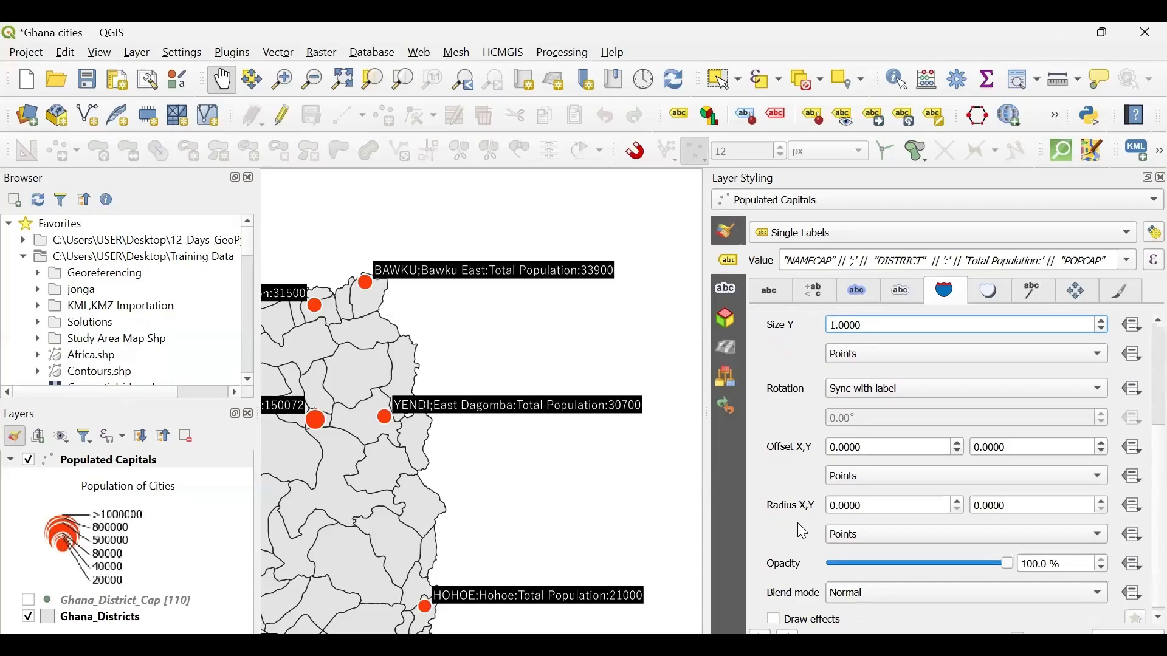
scroll(798, 526, down, 1)
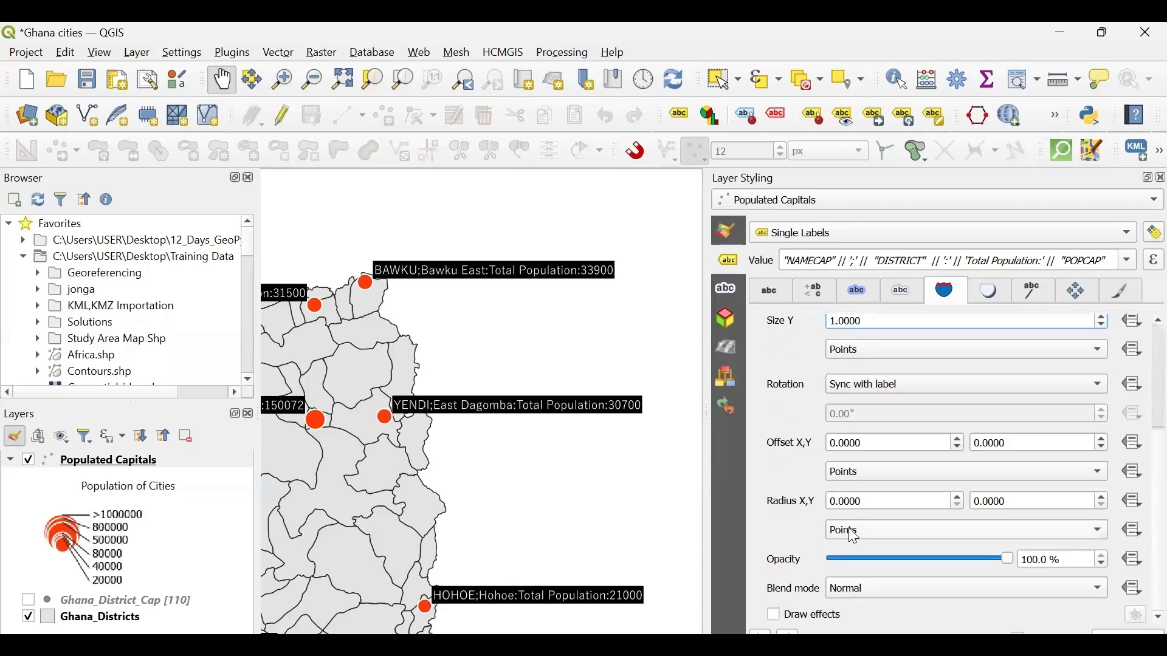
click(842, 501)
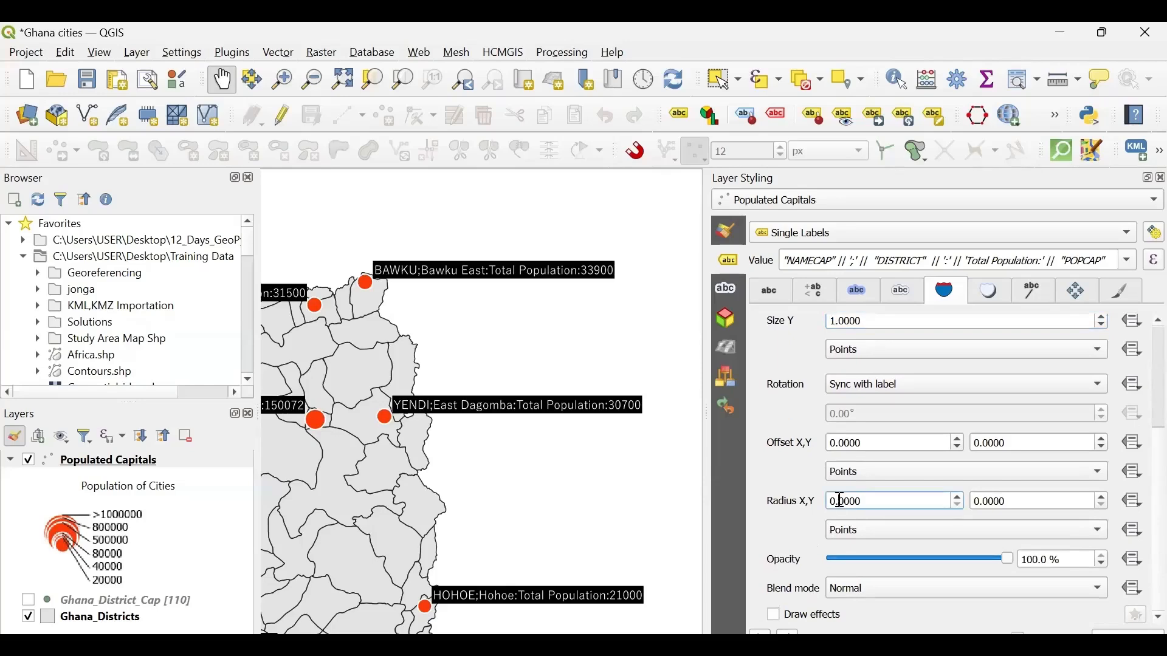
key(BackSpace)
text(5)
click(789, 513)
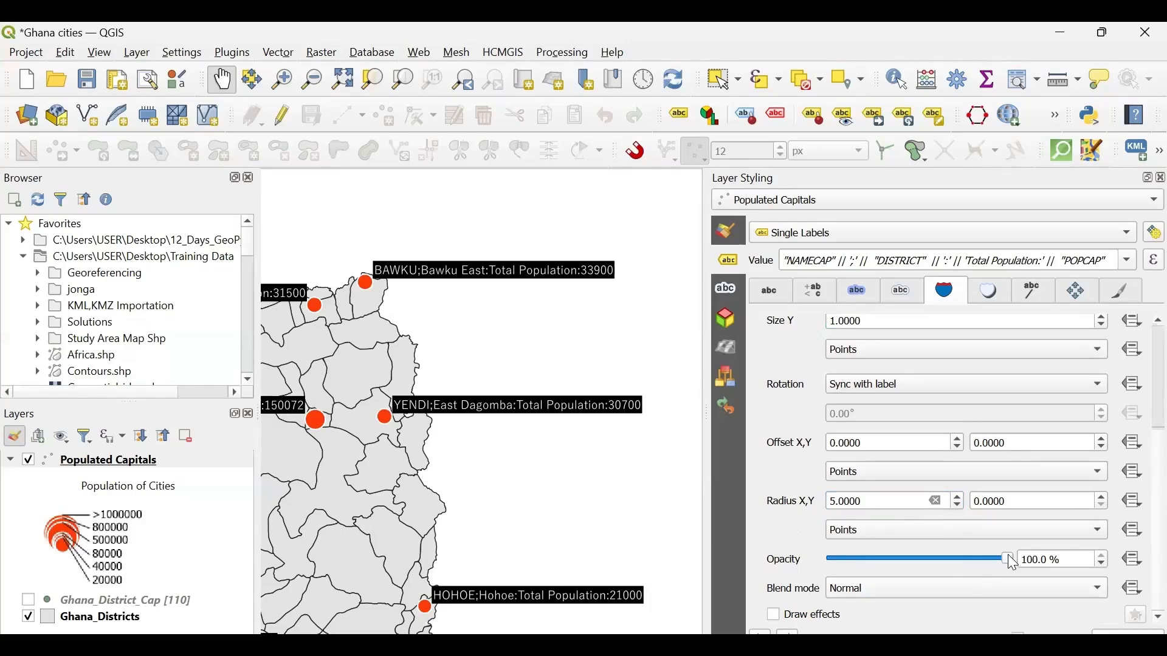
mouse_move(1015, 564)
mouse_down()
mouse_move(922, 567)
mouse_move(910, 580)
mouse_move(1019, 559)
mouse_up()
click(836, 500)
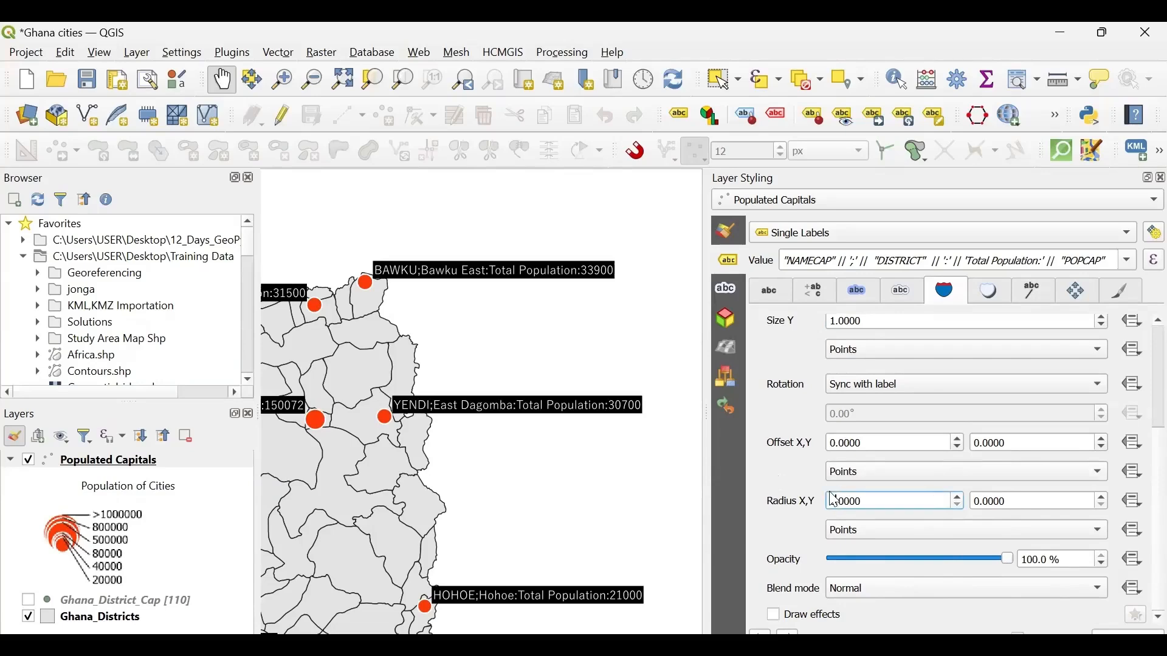
- Reset the label background's buffer Size X and Size Y to 0
scroll(772, 384, up, 3)
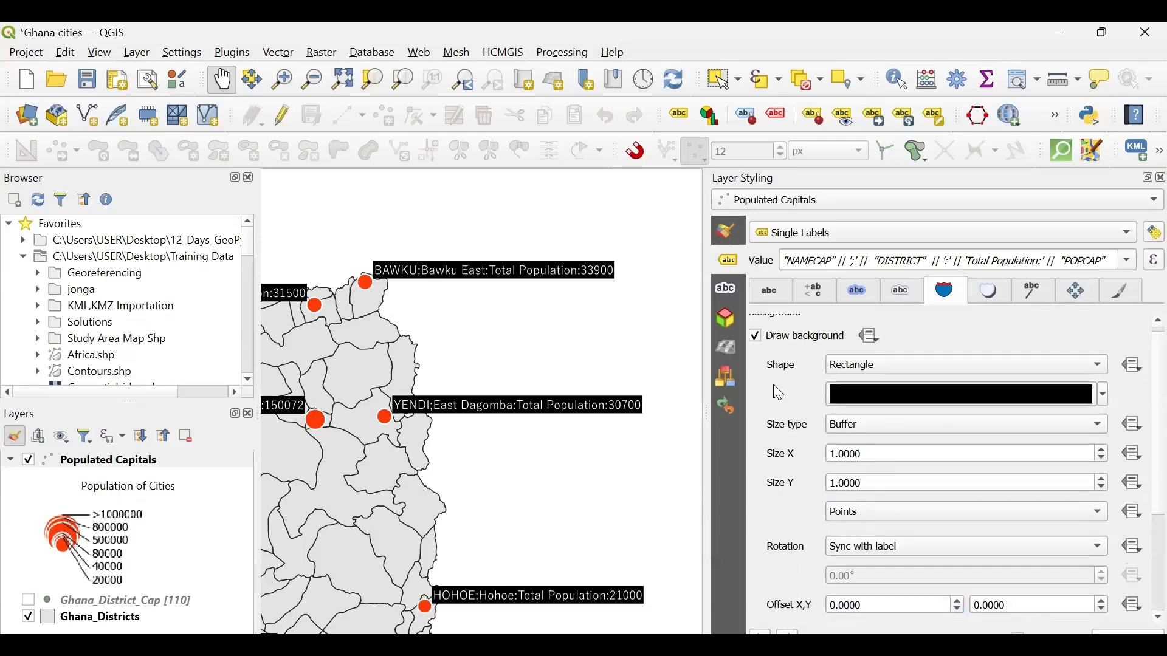
click(833, 460)
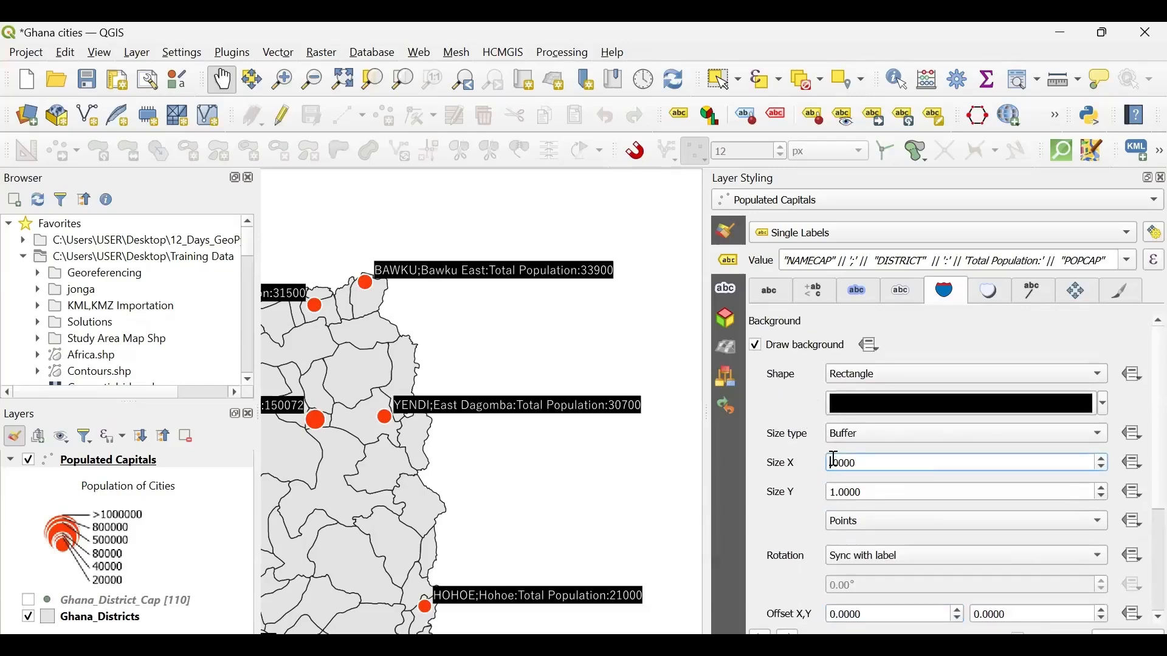
click(837, 492)
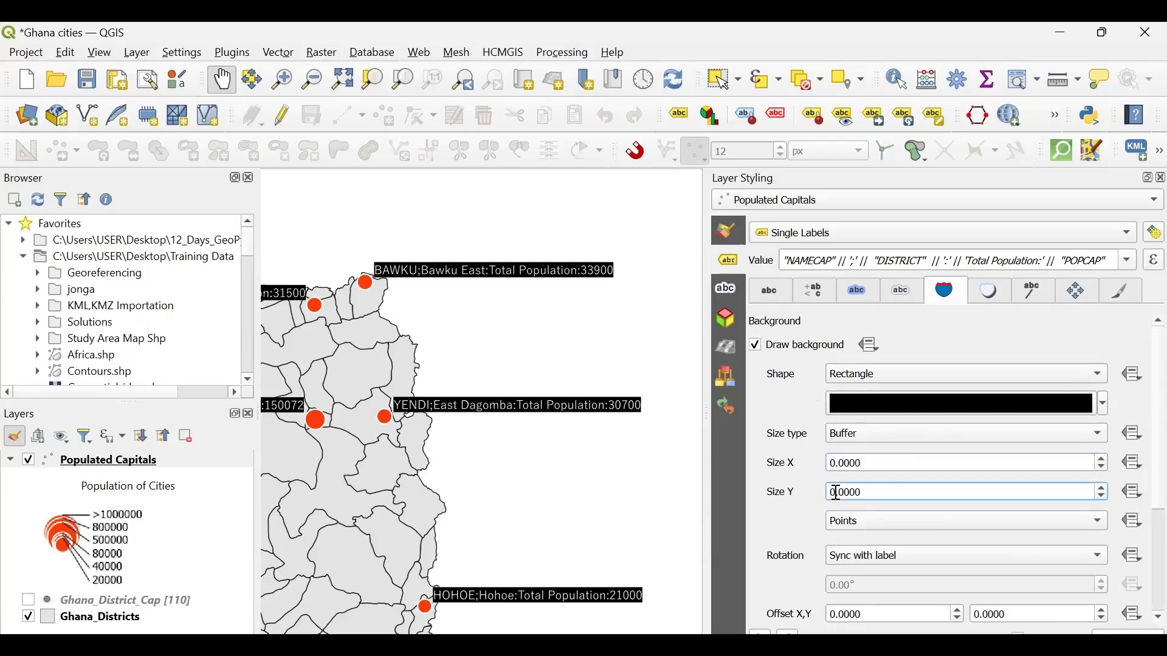
click(766, 524)
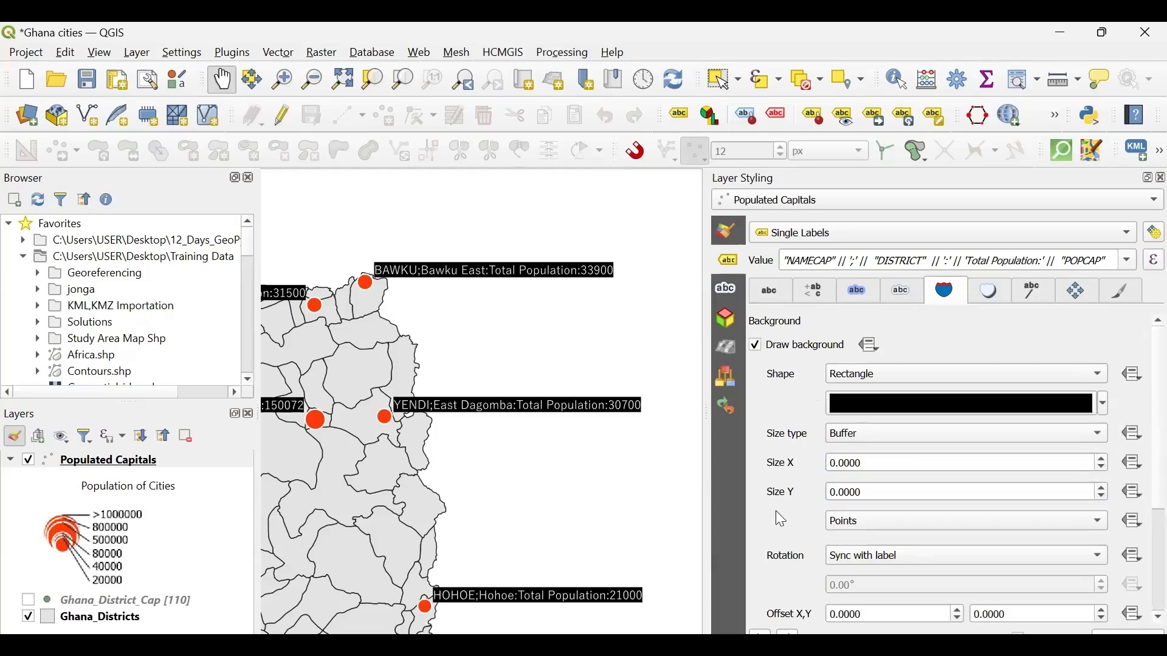
- Enable a drop shadow for the Populated Capitals labels
scroll(777, 516, down, 3)
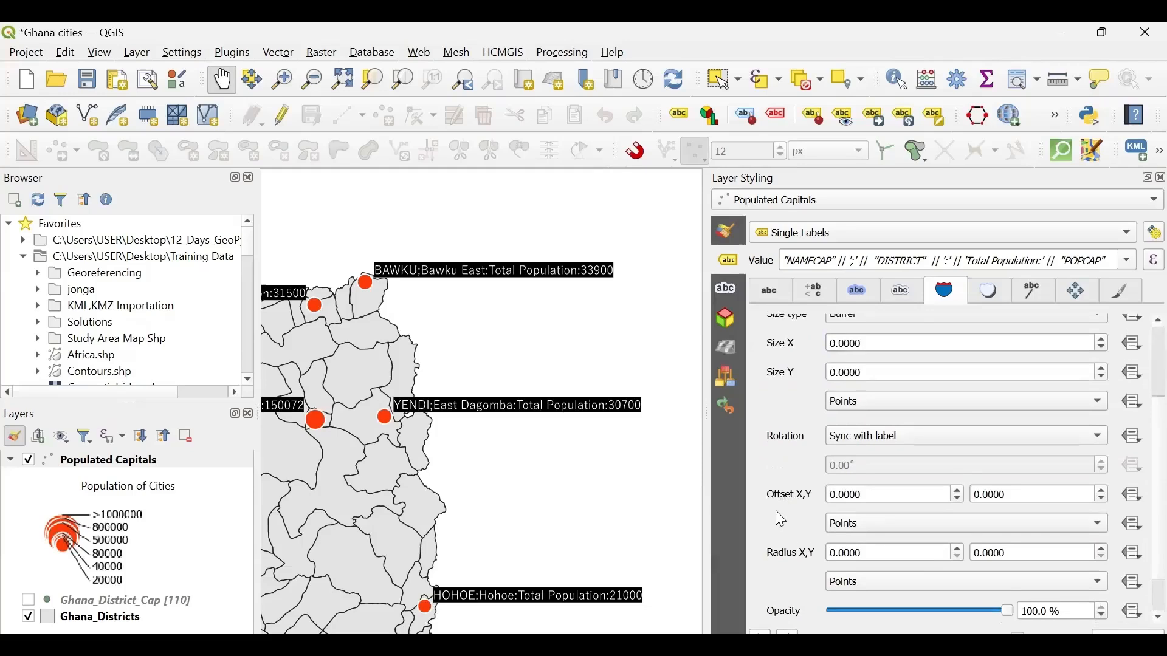
scroll(777, 516, up, 3)
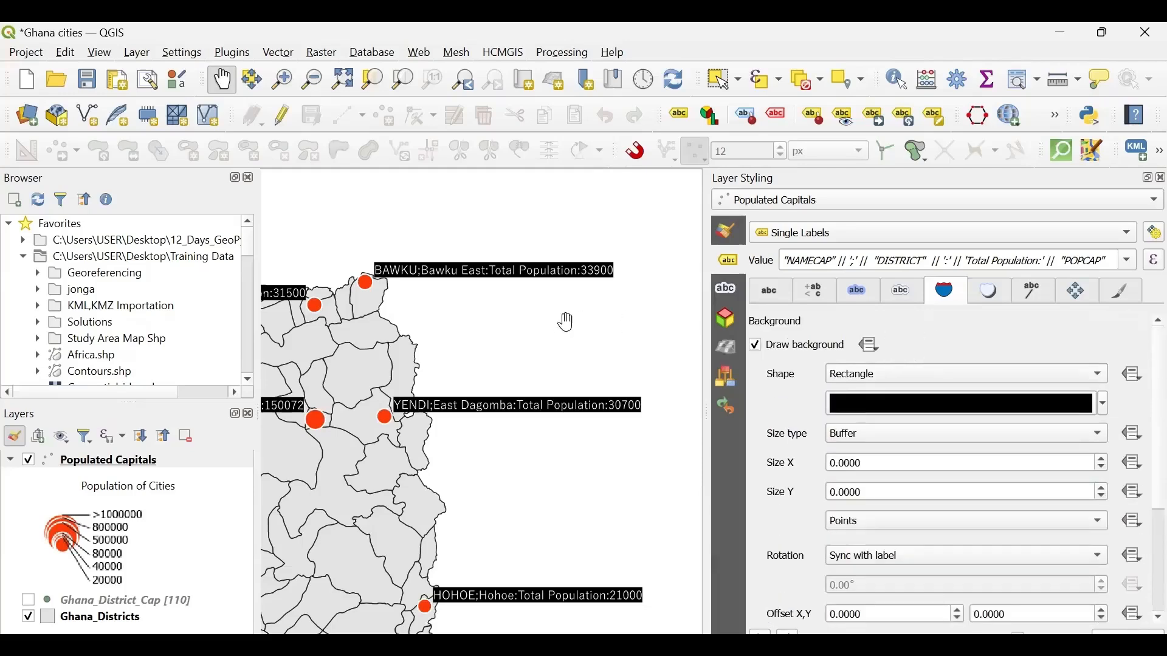
drag(516, 345, 572, 350)
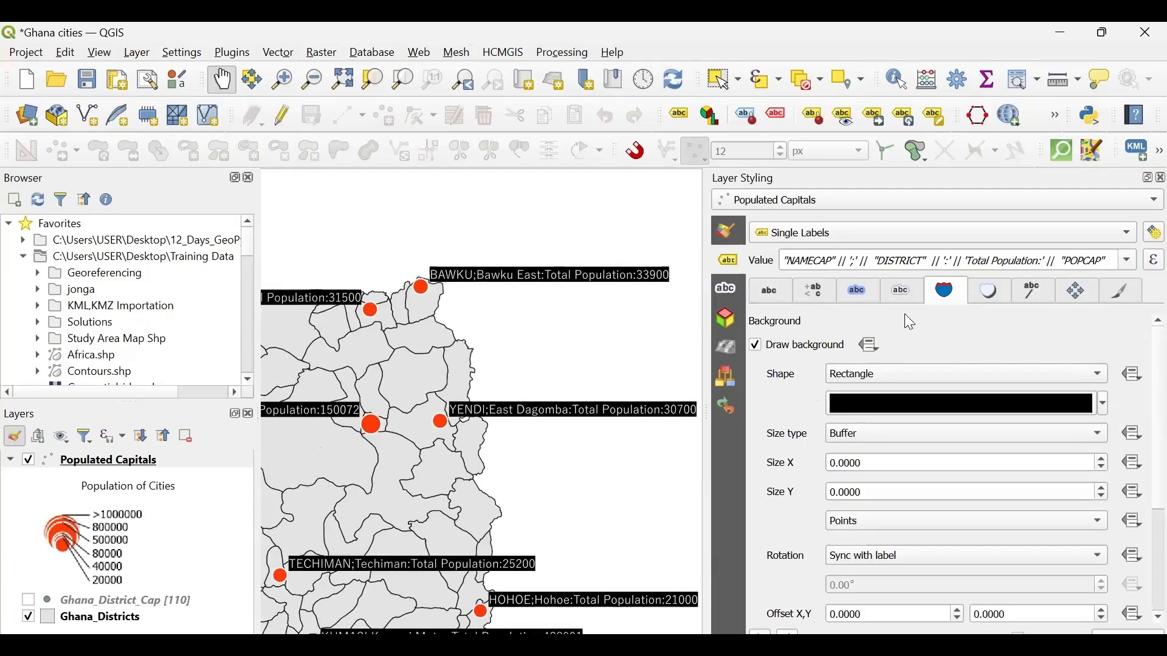
click(992, 293)
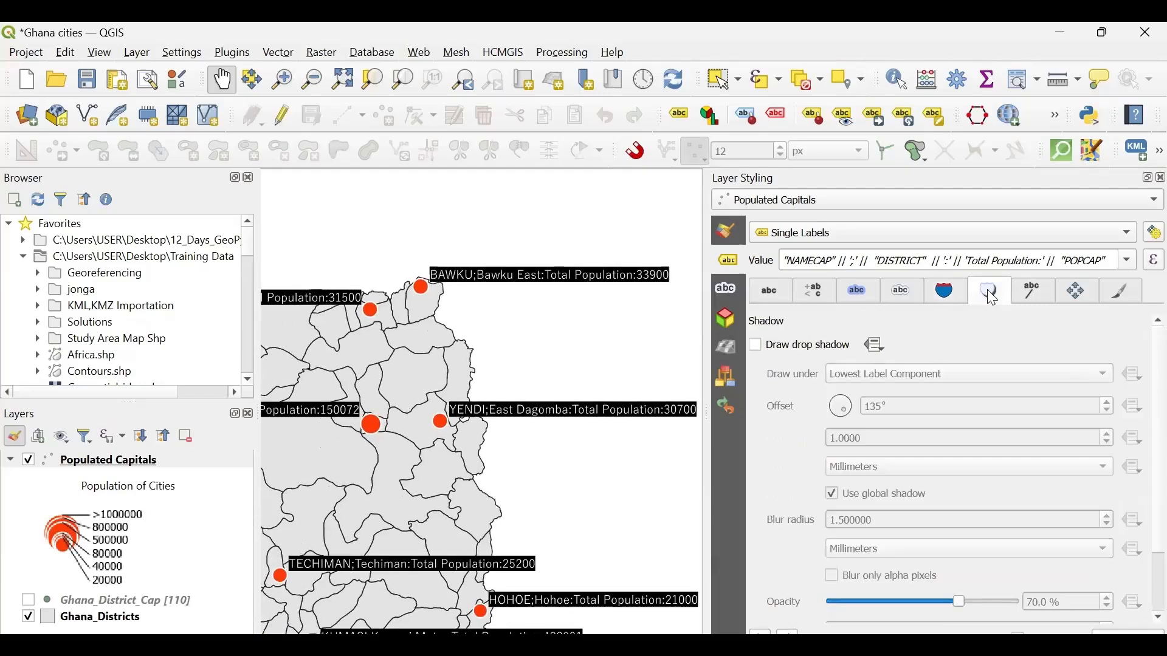
click(757, 349)
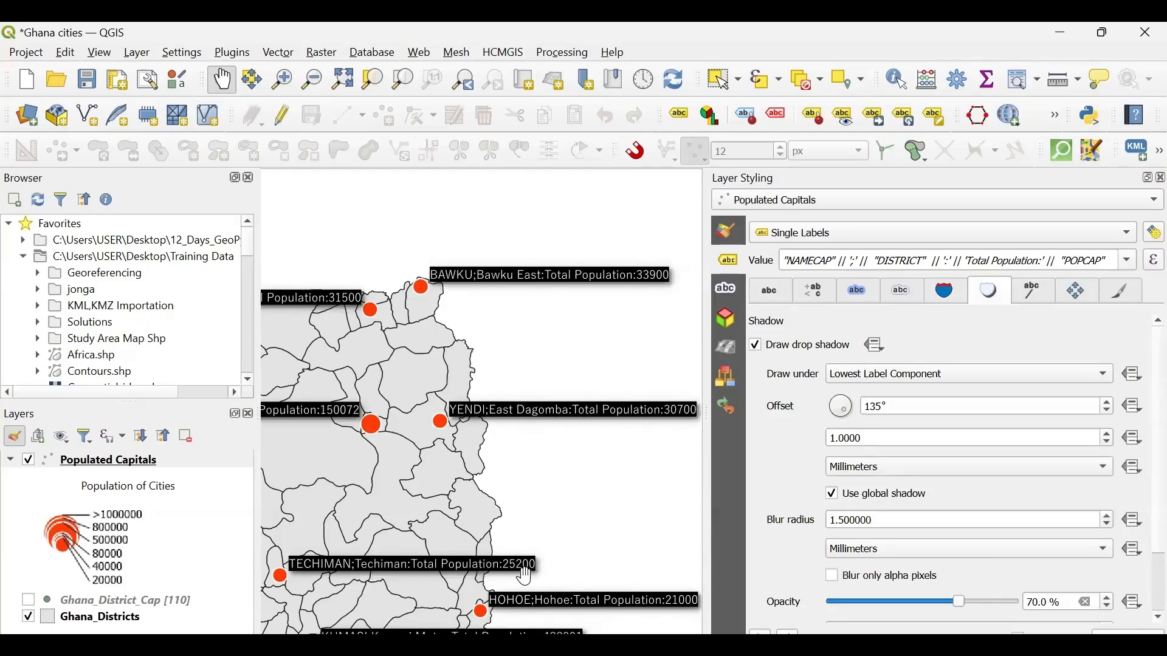
- Try adjusting the drop shadow's offset angle slightly and set it back to 135°
click(904, 405)
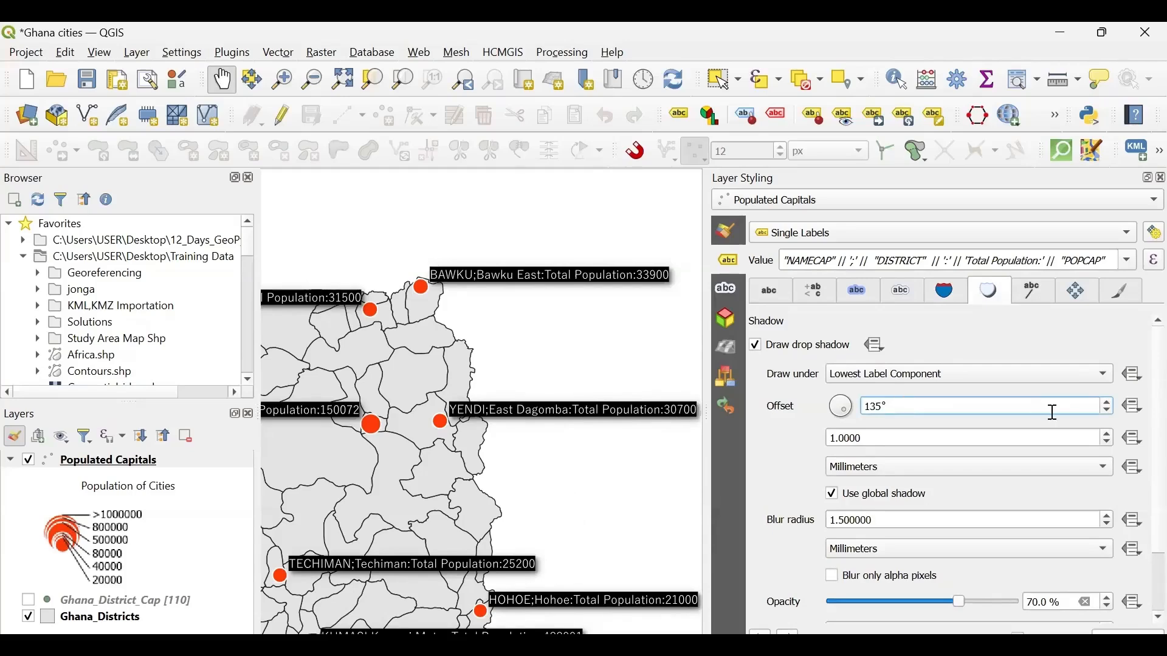
click(1108, 411)
click(1108, 410)
click(1106, 402)
click(1106, 403)
click(1106, 402)
click(1107, 402)
text(13)
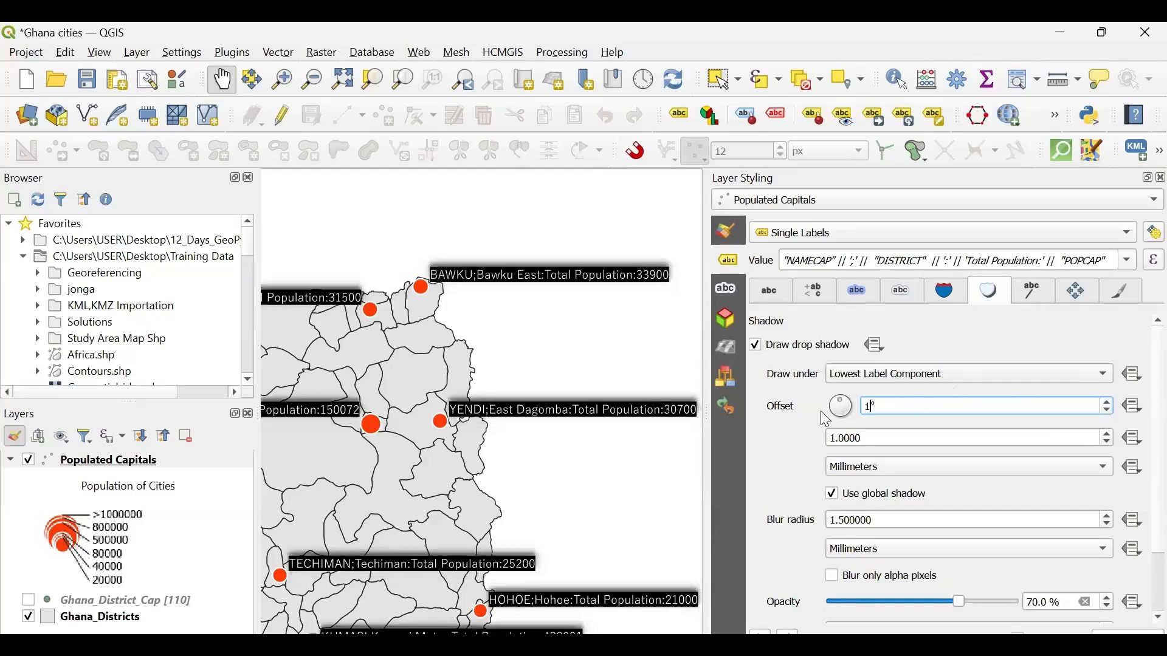
text(5)
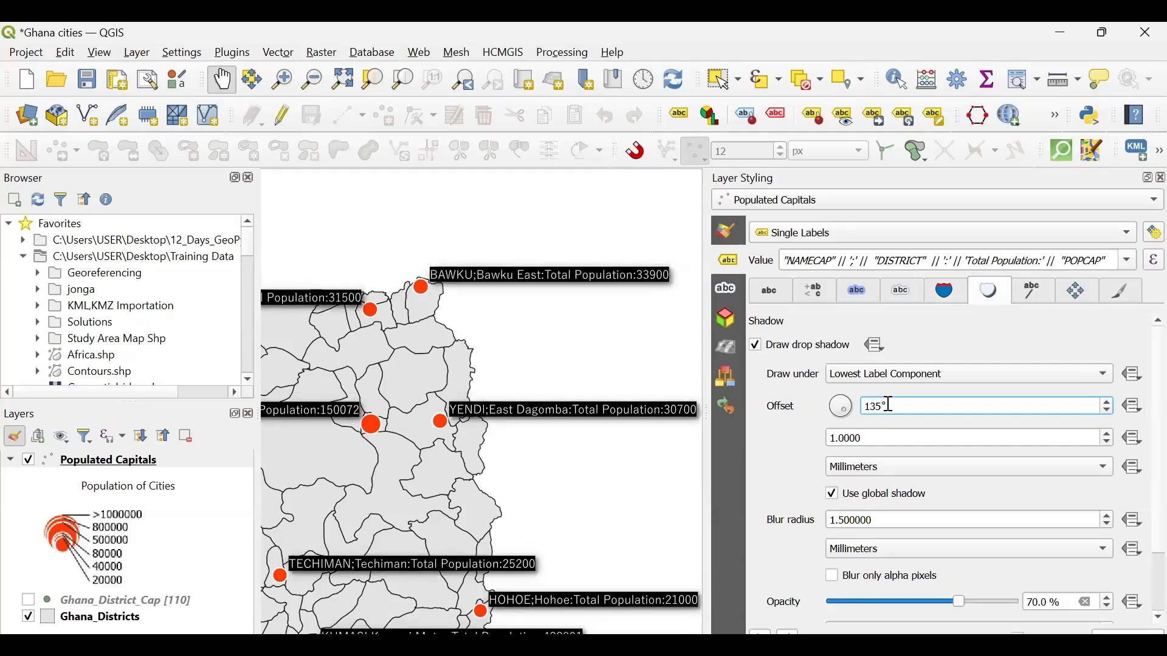
- Try drop shadow offset angles of -160° and 50°, and restore the angle to 135°
drag(892, 405, 863, 405)
text(-160)
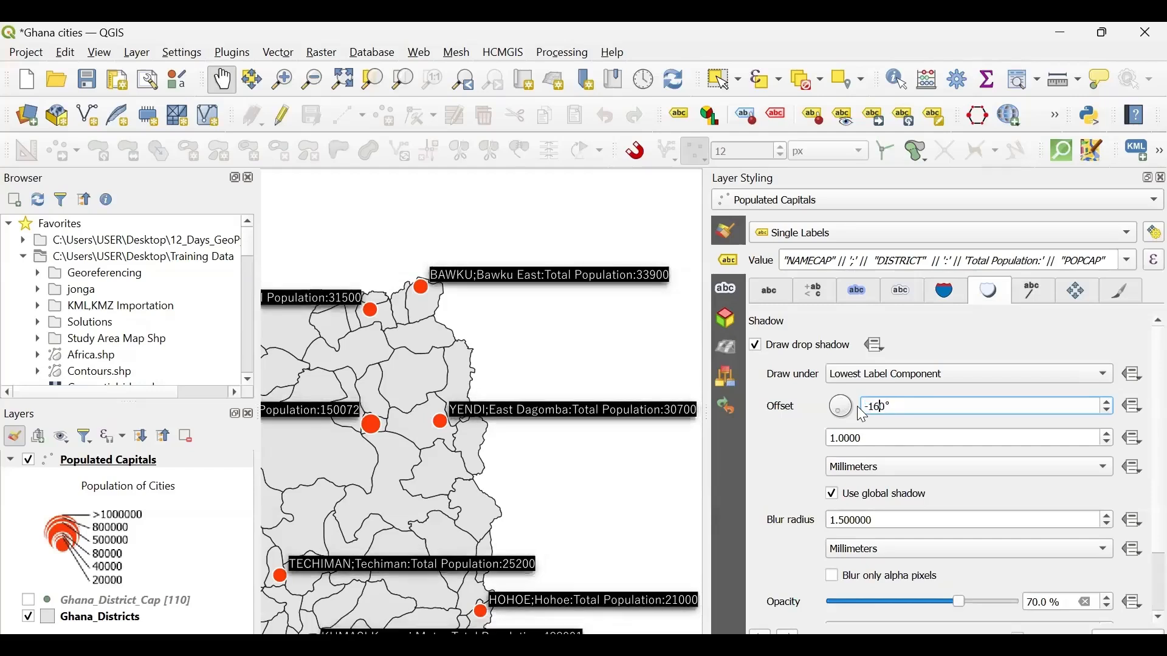
key(BackSpace)
key(BackSpace)
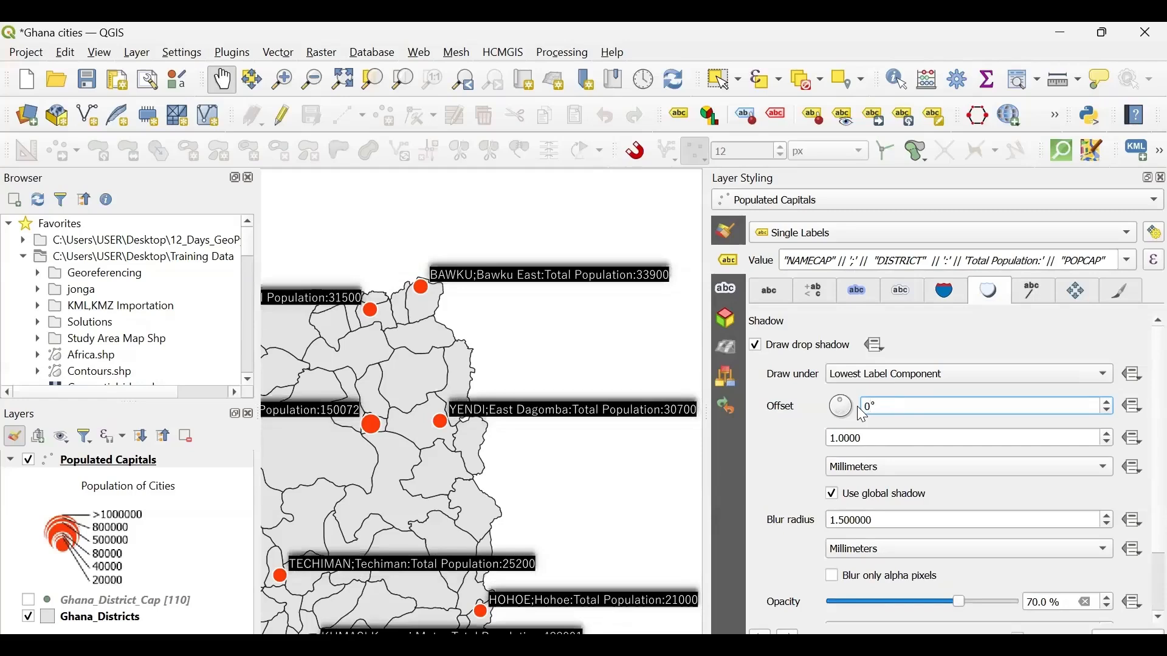
text(0)
key(BackSpace)
key(BackSpace)
text(50)
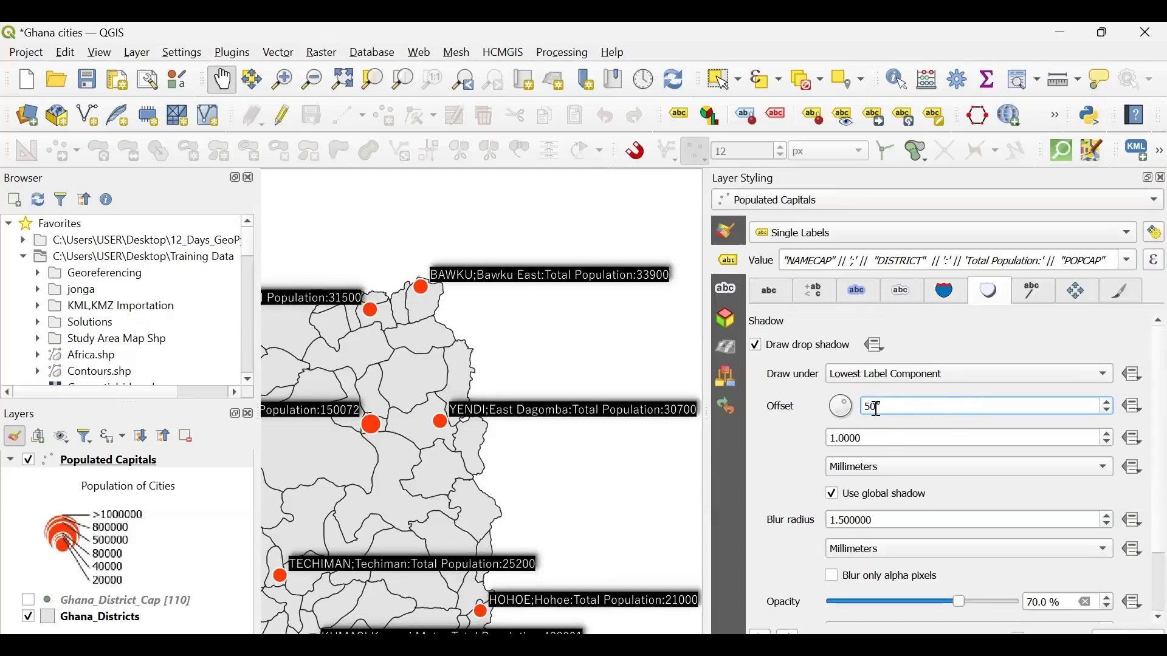
drag(881, 407, 855, 410)
text(1)
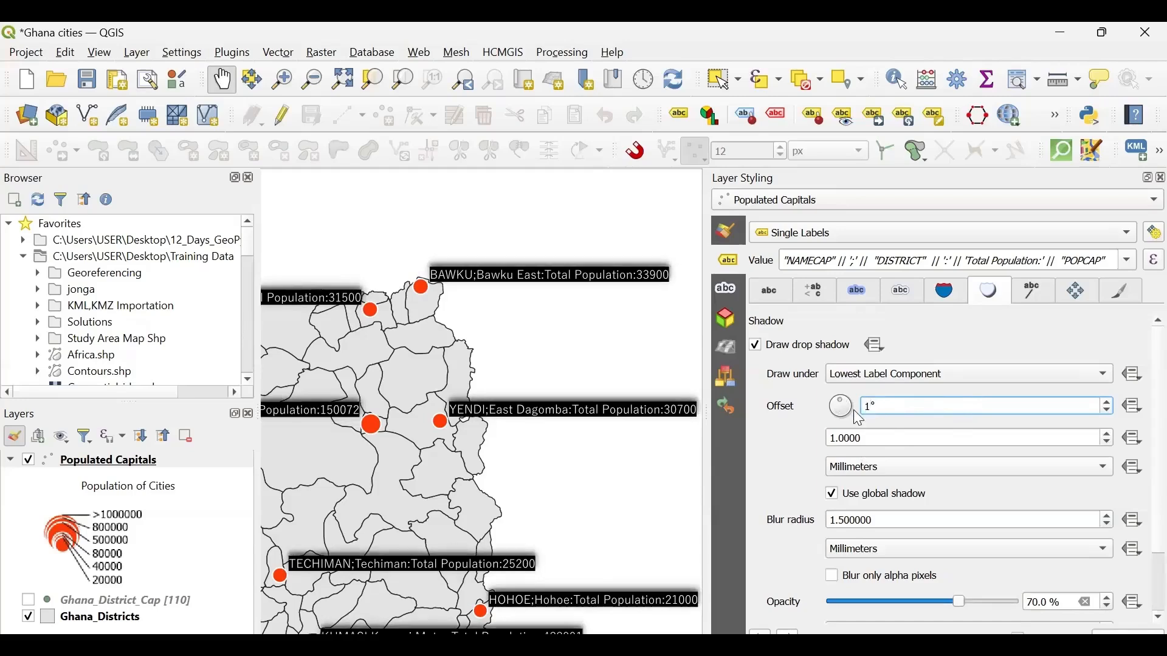
text(35)
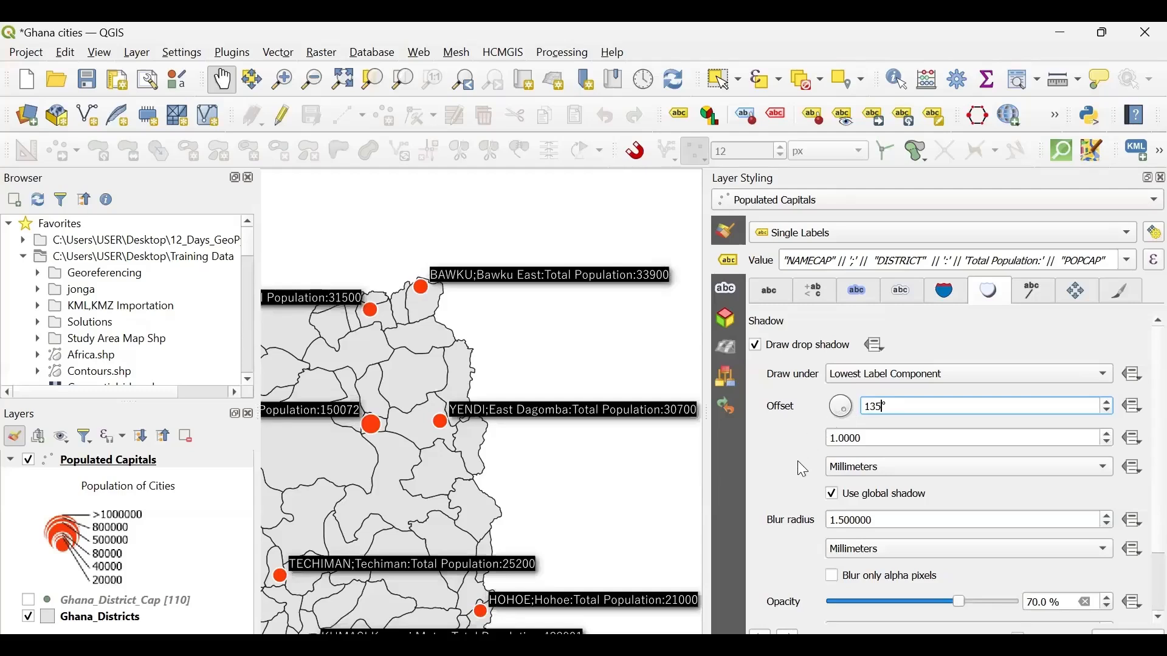
- Look over the remaining drop shadow settings and open the label callout settings
scroll(811, 490, down, 2)
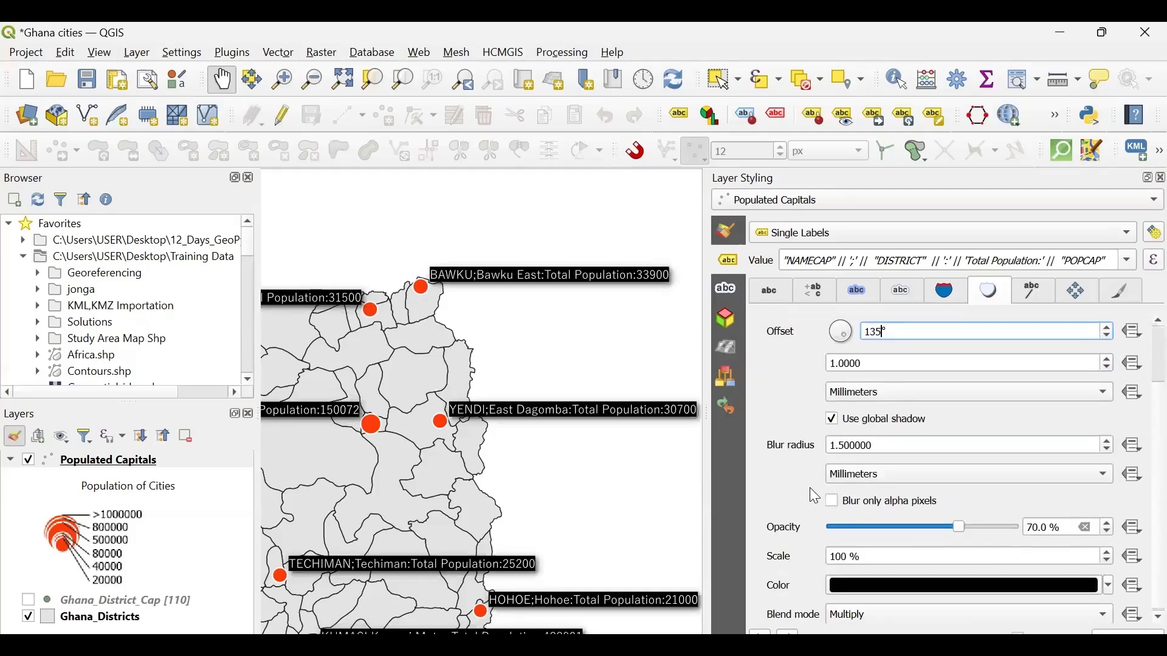
scroll(810, 488, up, 2)
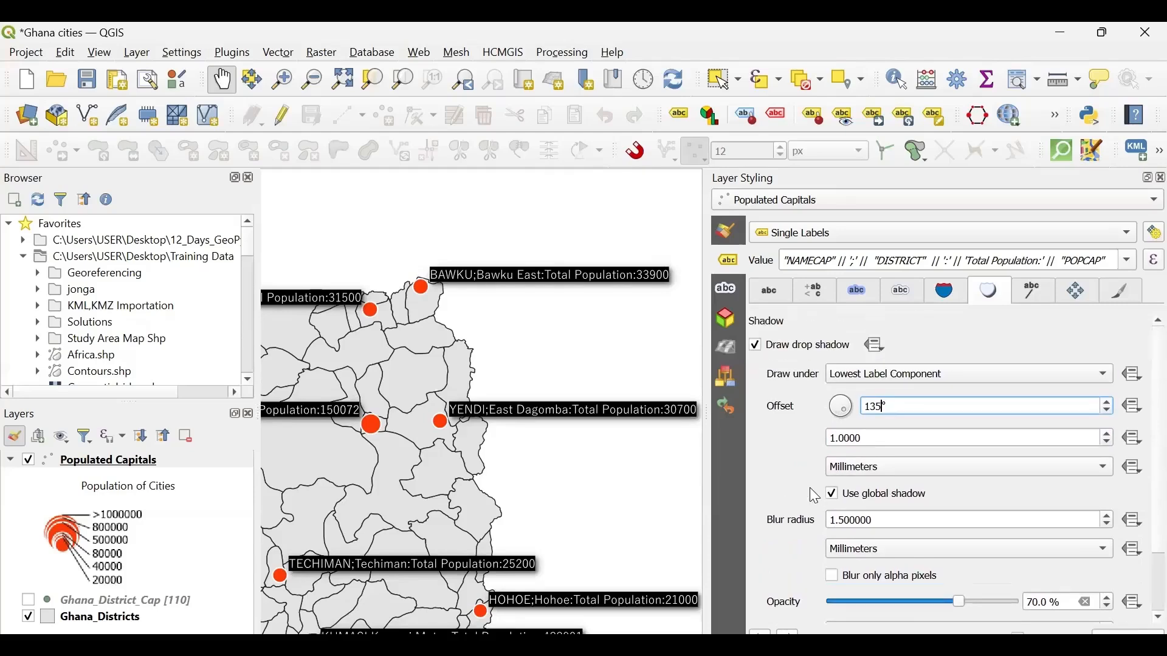
click(1019, 288)
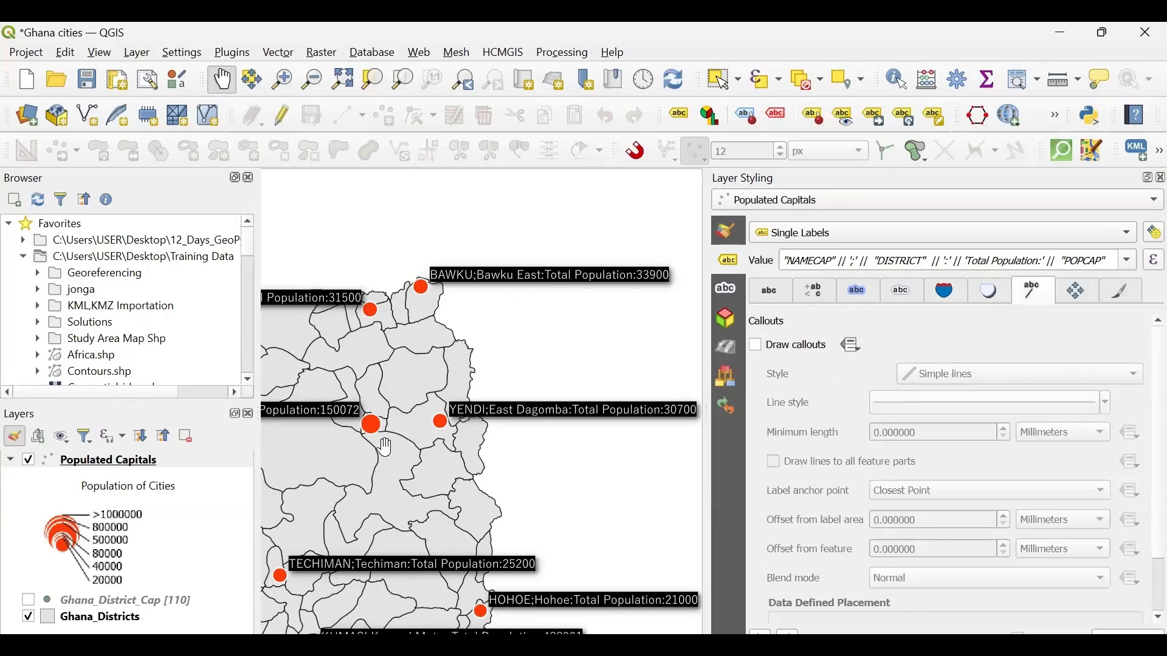
- Examine the capital labels across the northern and eastern districts and look over the remaining callout settings
drag(461, 436, 649, 376)
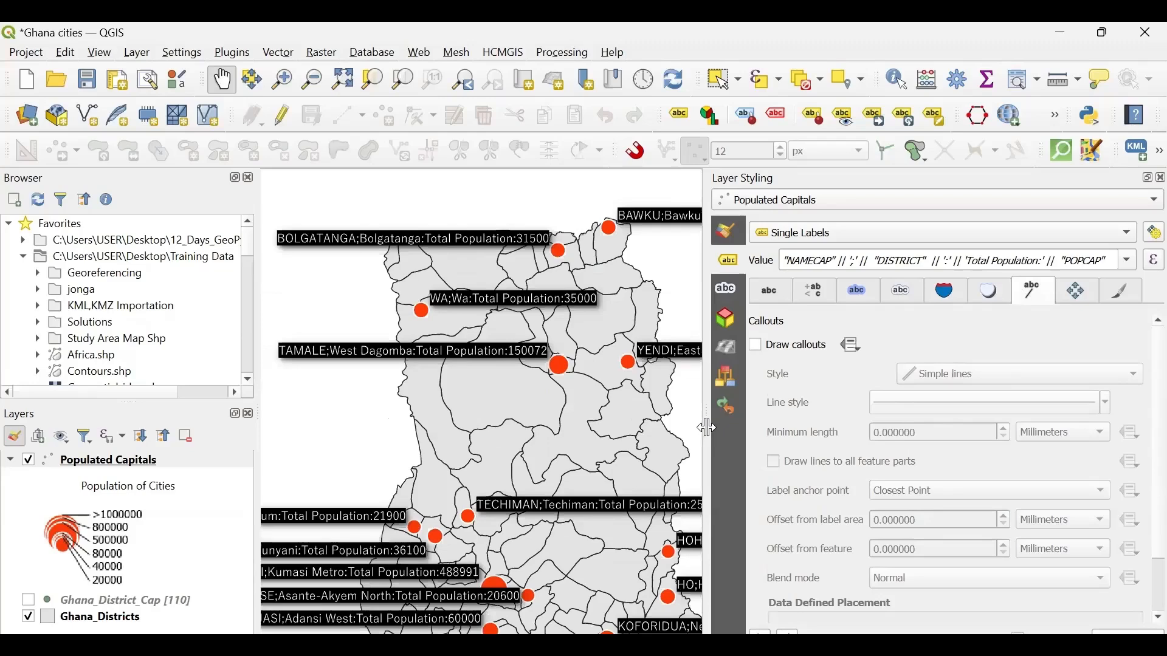
drag(708, 428, 888, 425)
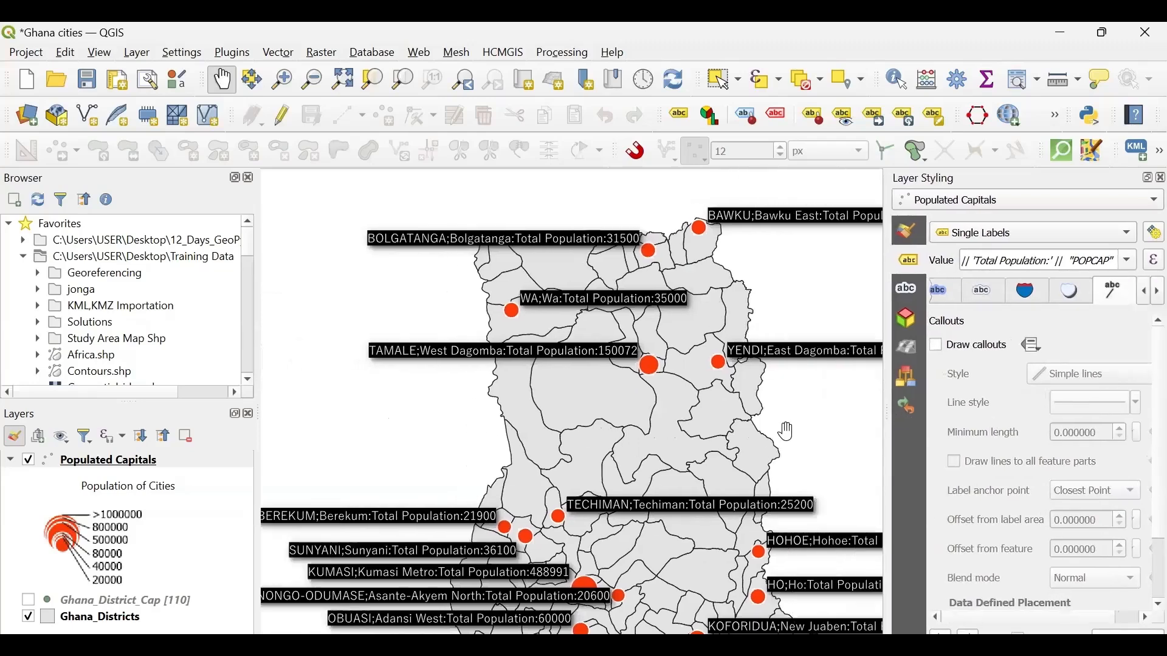
drag(788, 431, 560, 437)
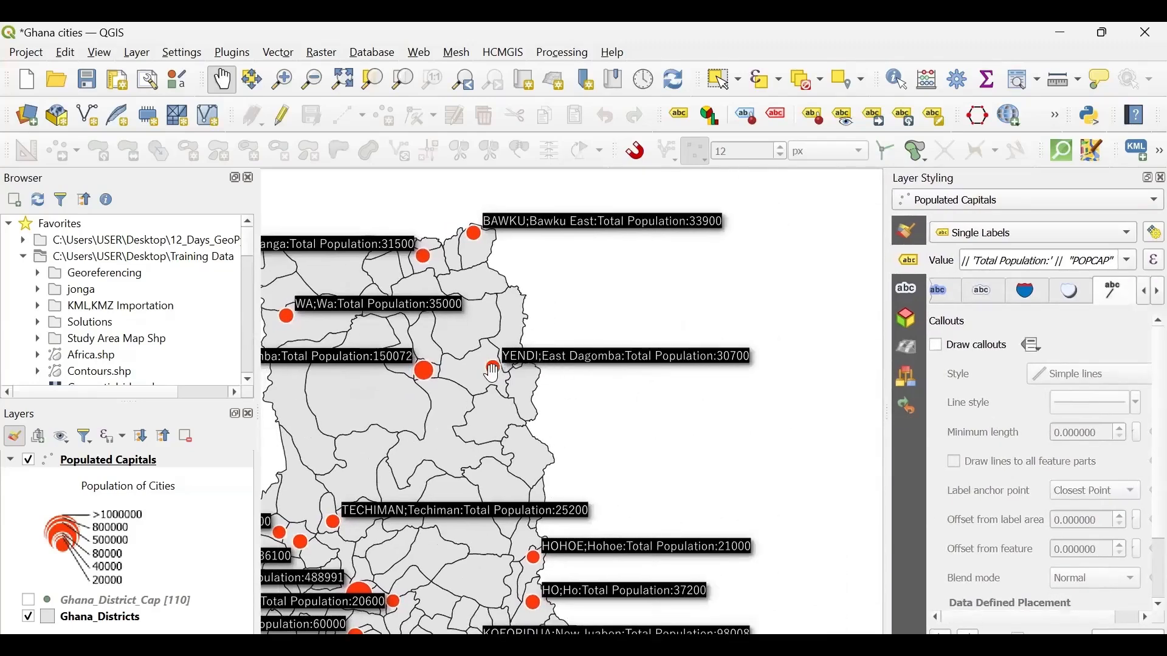
drag(565, 409, 541, 416)
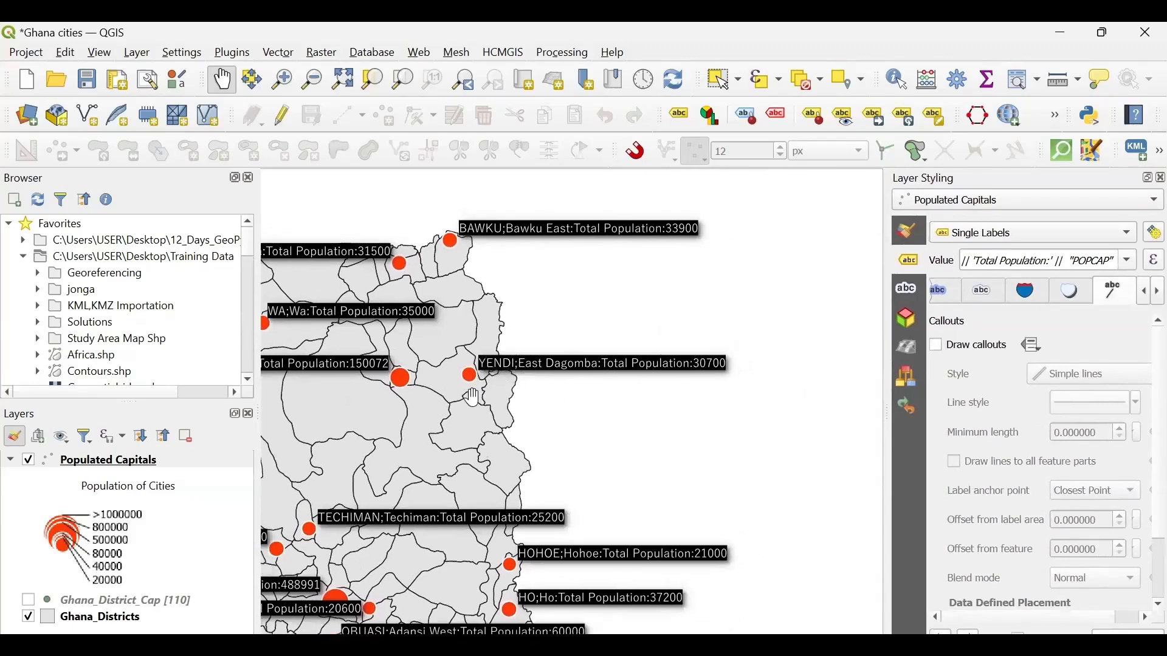
mouse_move(464, 399)
mouse_down()
mouse_move(593, 404)
mouse_move(602, 368)
mouse_up()
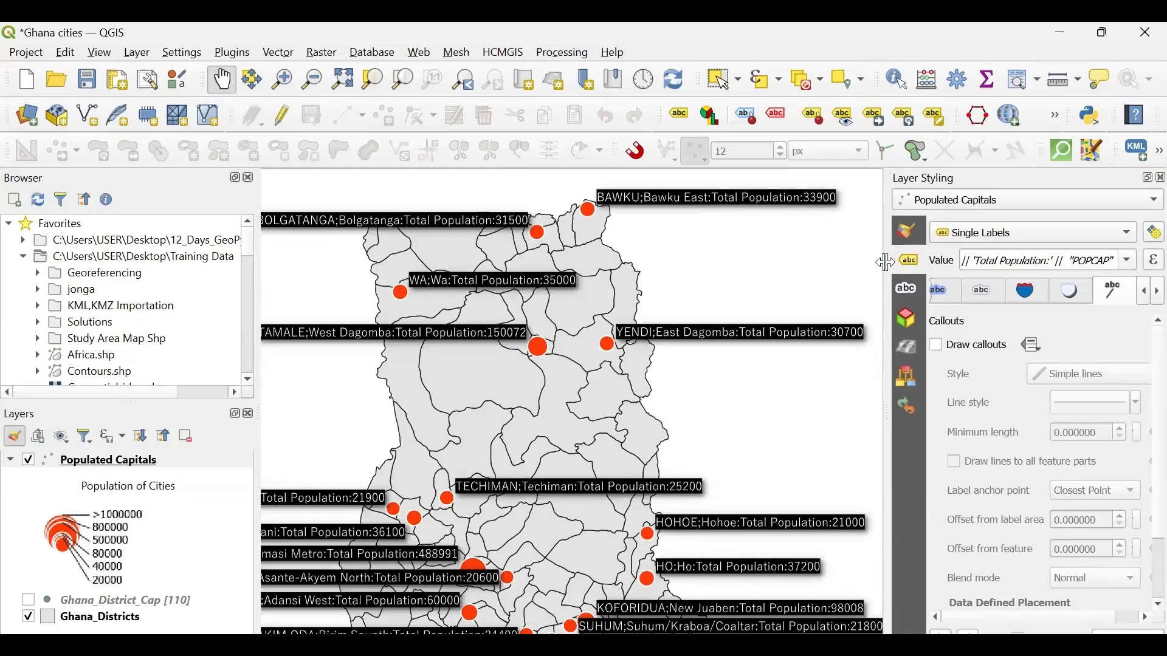
drag(887, 262, 645, 243)
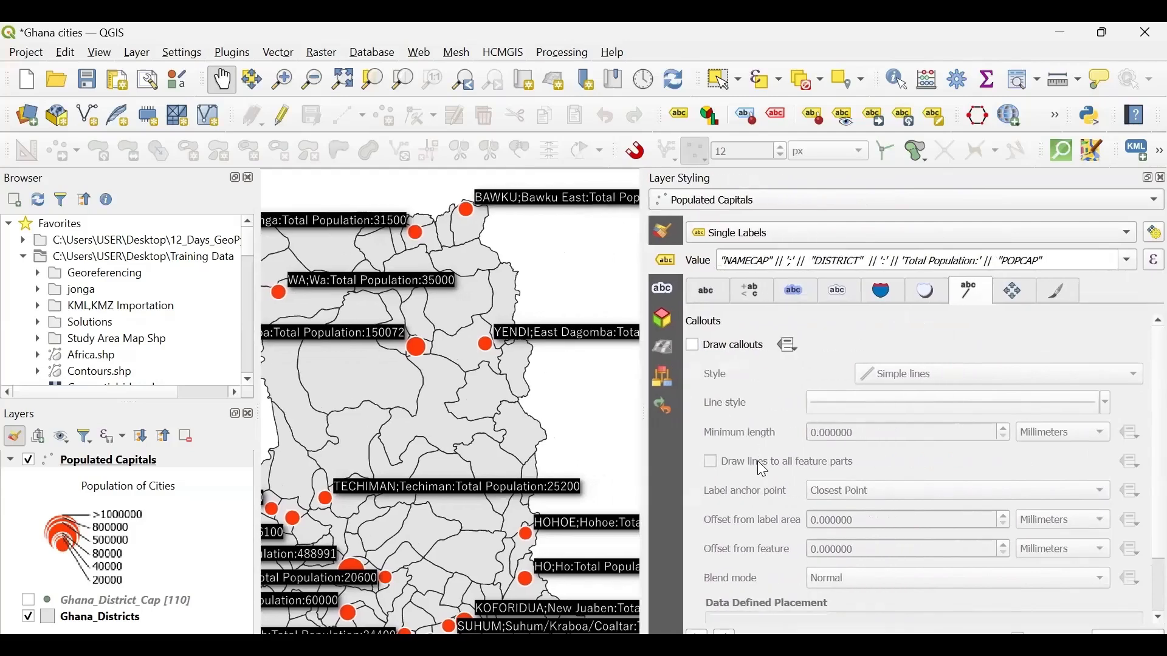
scroll(763, 470, down, 2)
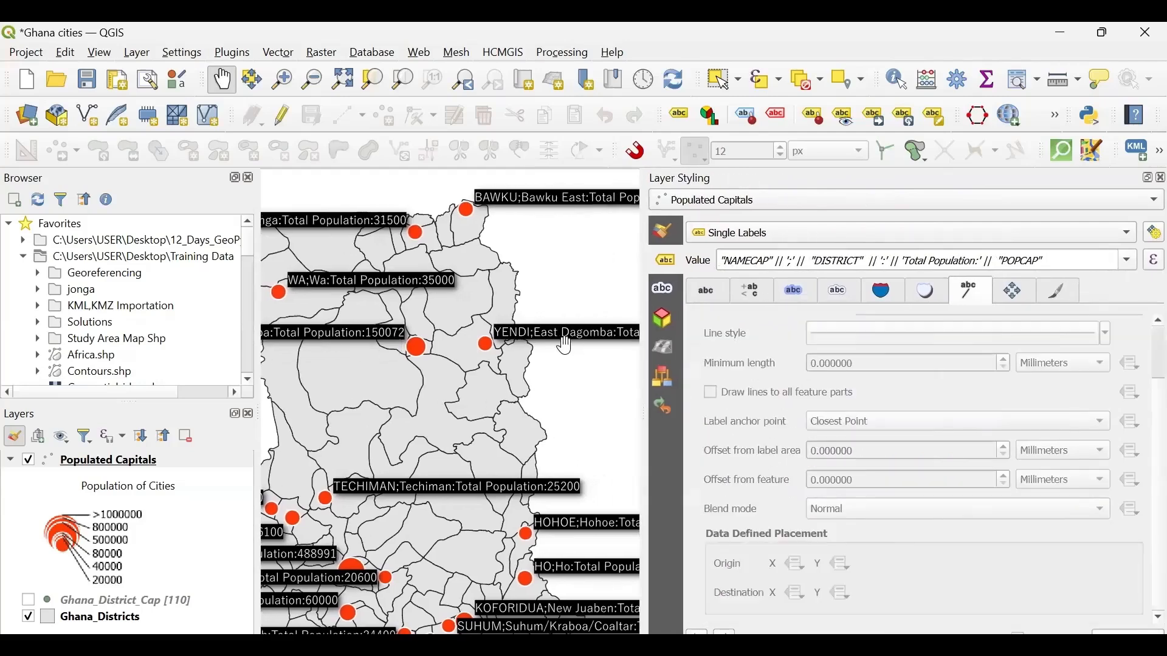
drag(565, 345, 433, 362)
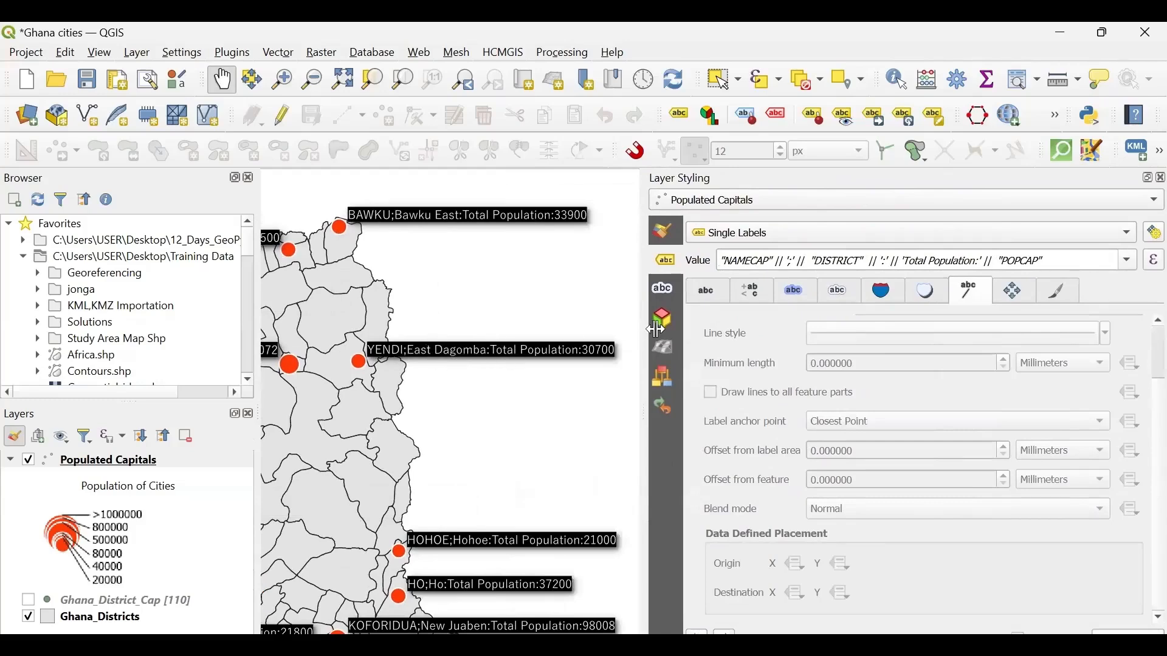
- In the label formatting settings, try wrapping the text on ";" and set the wrap character to ":"
click(712, 289)
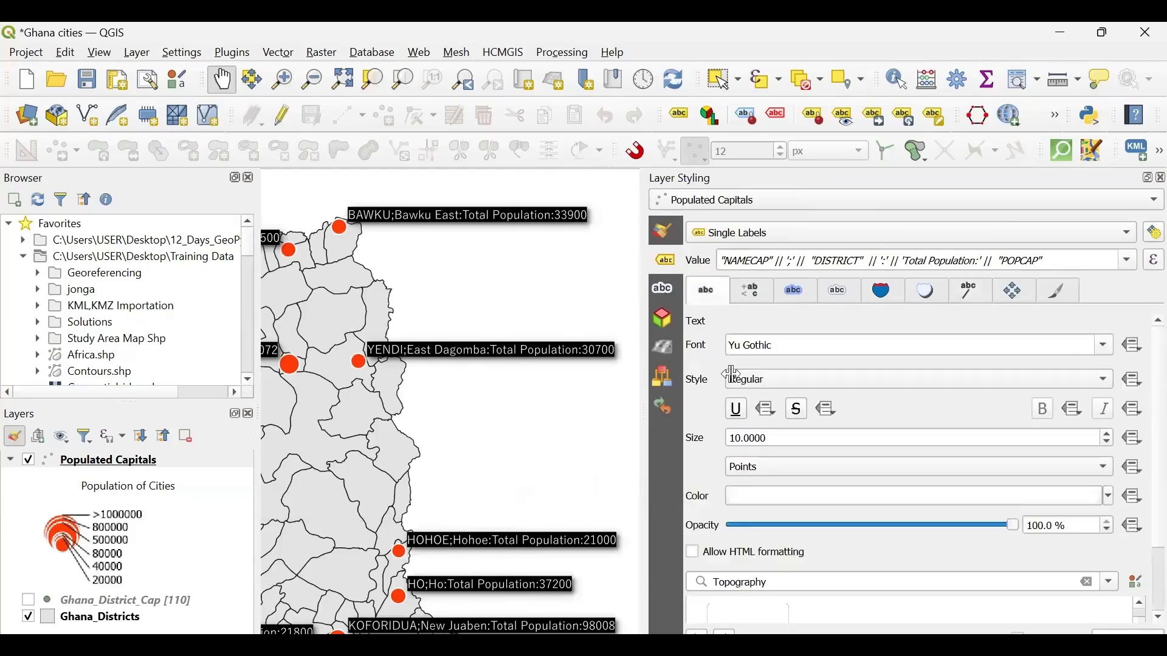
click(751, 289)
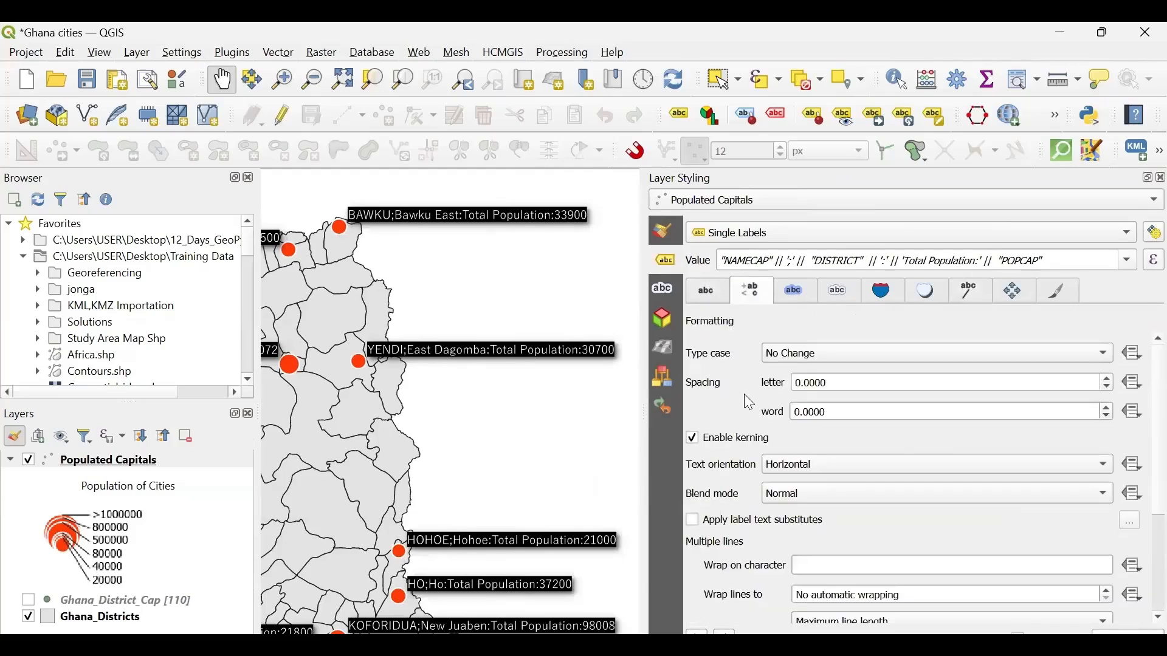
scroll(744, 394, down, 3)
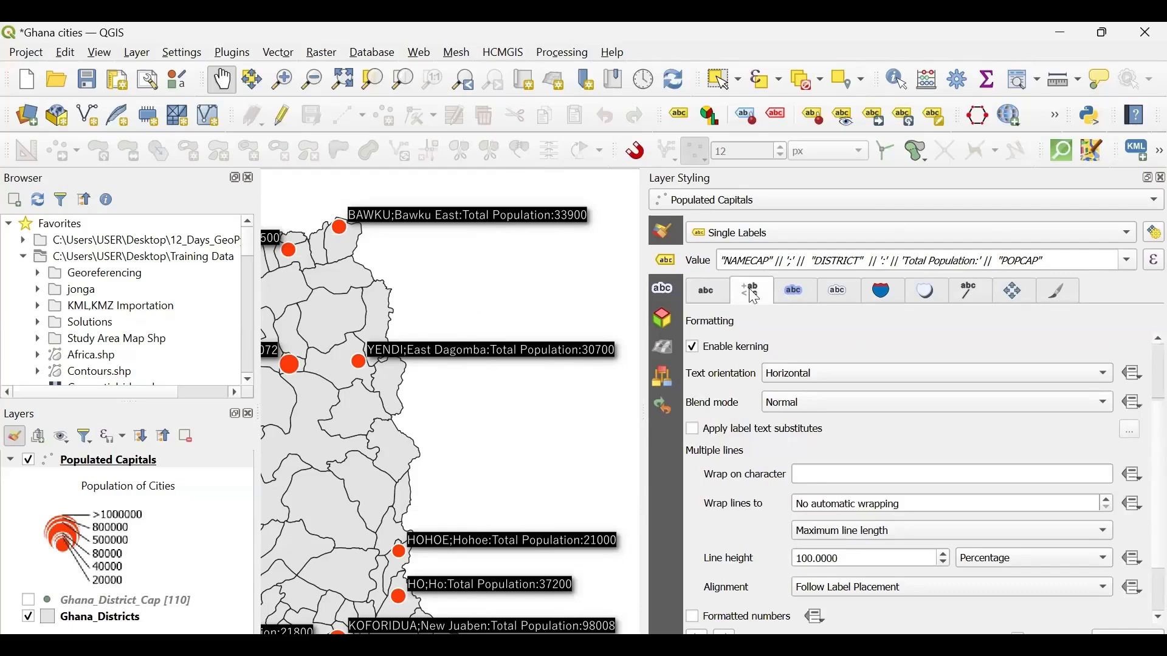
scroll(743, 460, down, 1)
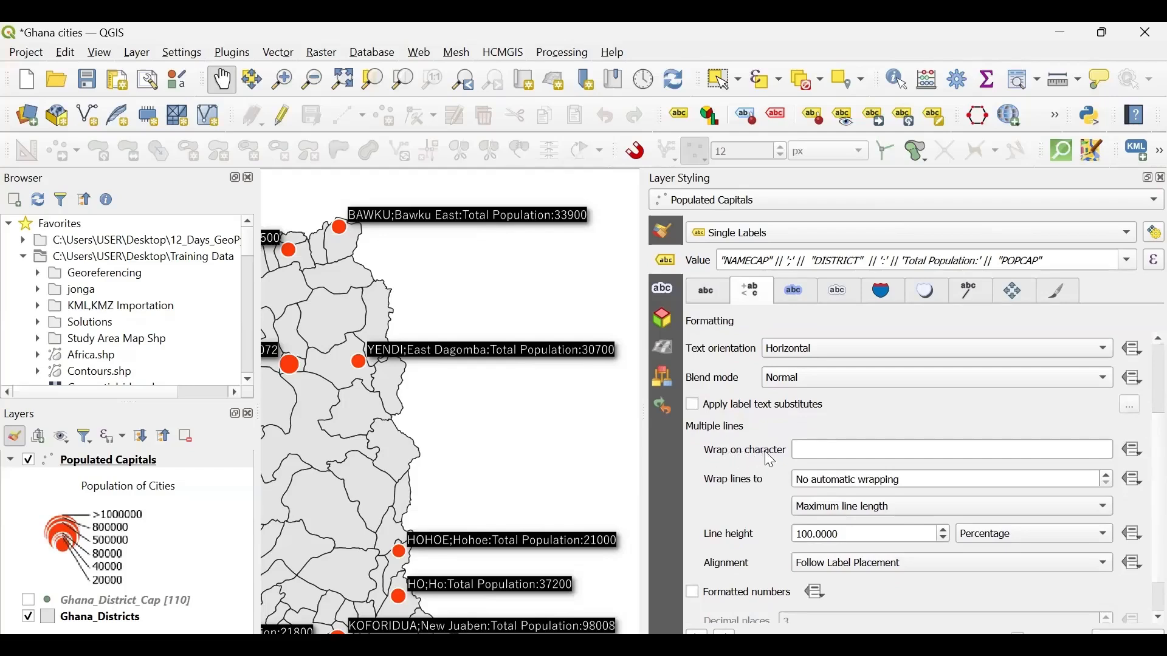
click(814, 451)
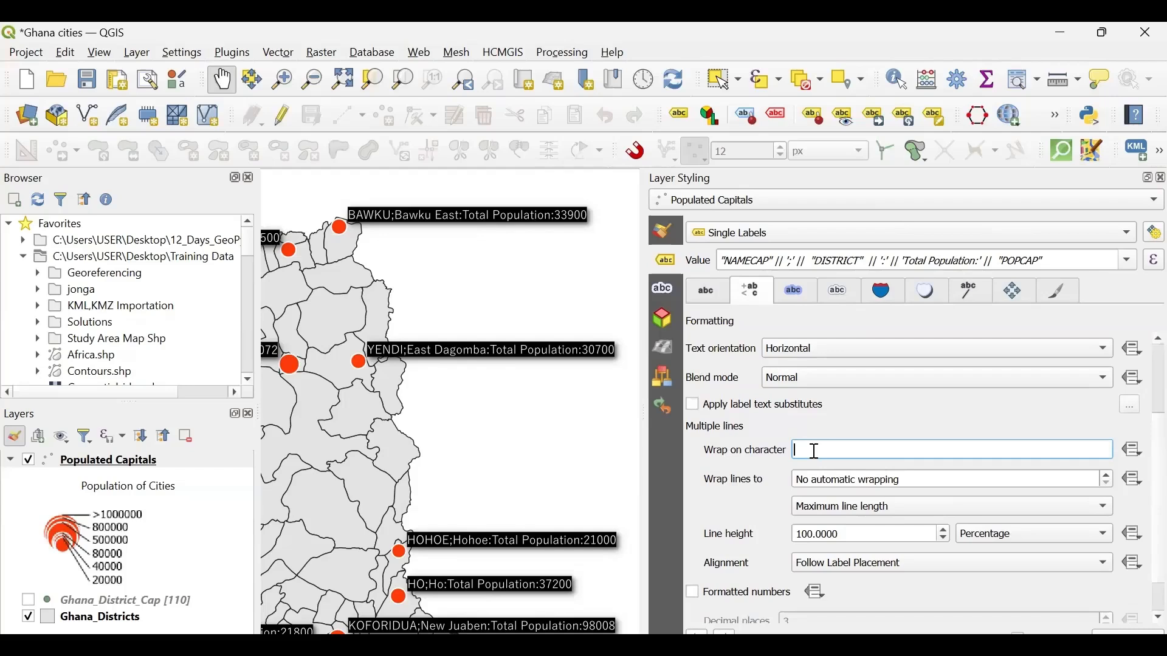
text(;)
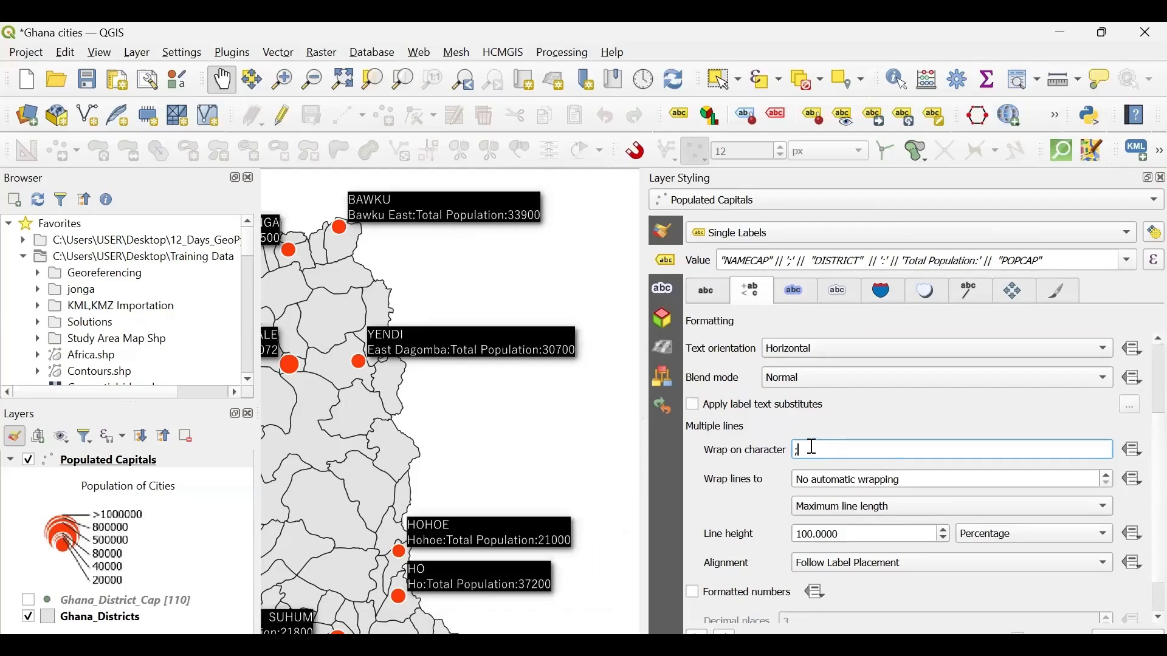
key(BackSpace)
text(:)
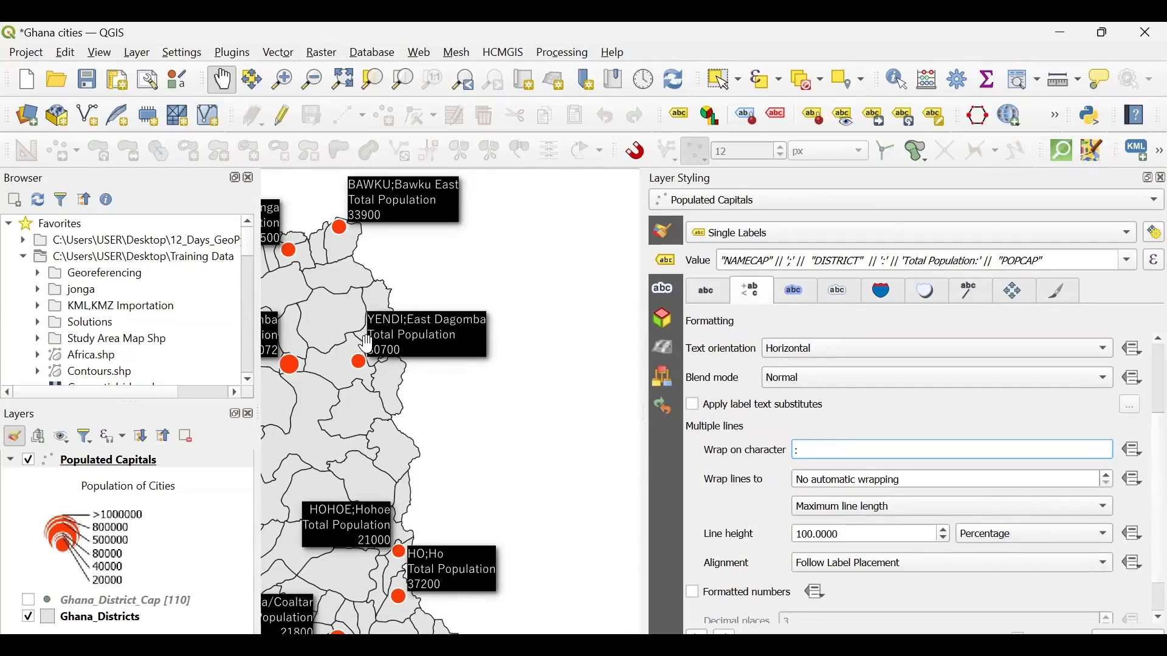
- Check the wrapped labels on the map and set automatic line wrapping to 20 characters
drag(366, 343, 483, 373)
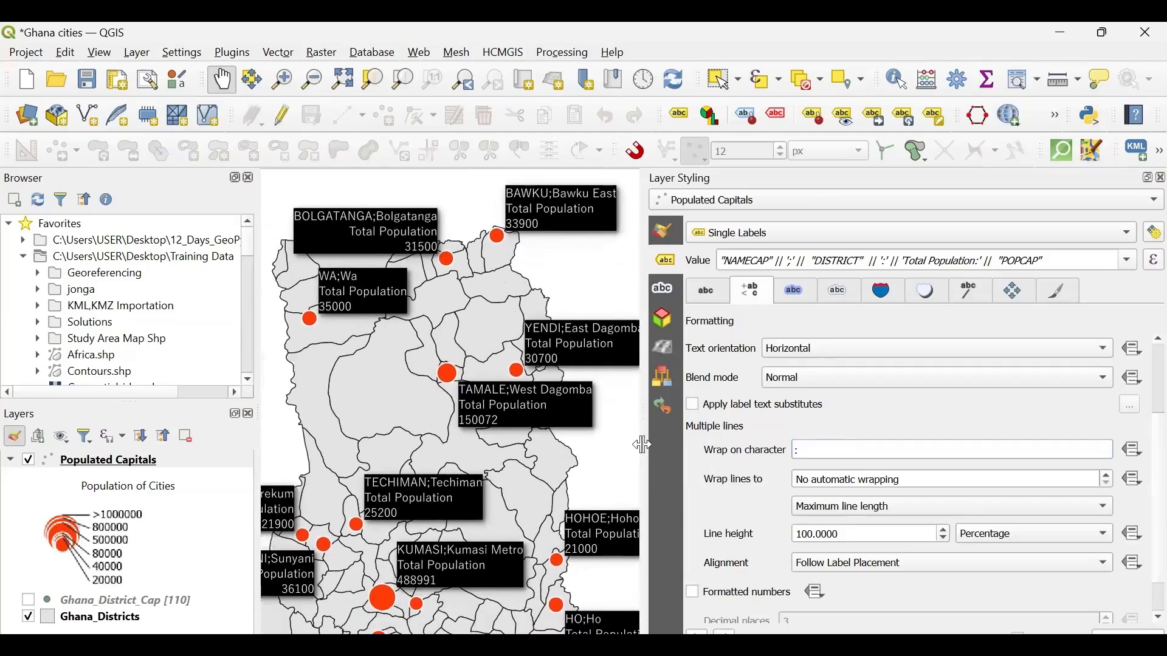
drag(643, 444, 740, 451)
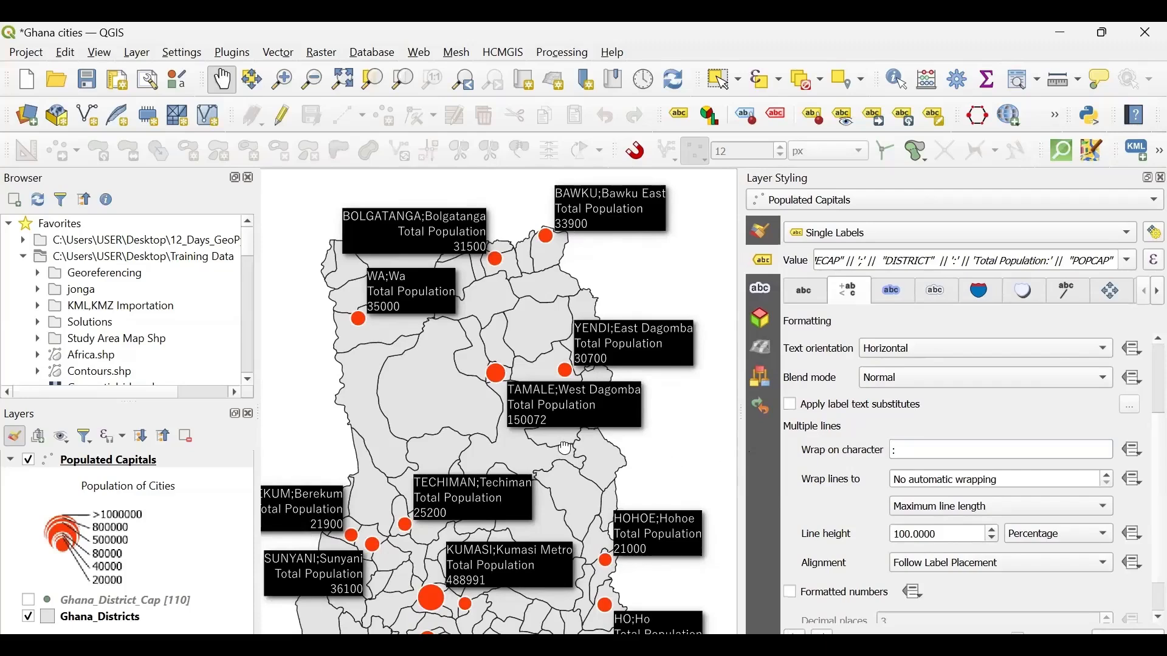
drag(564, 447, 511, 466)
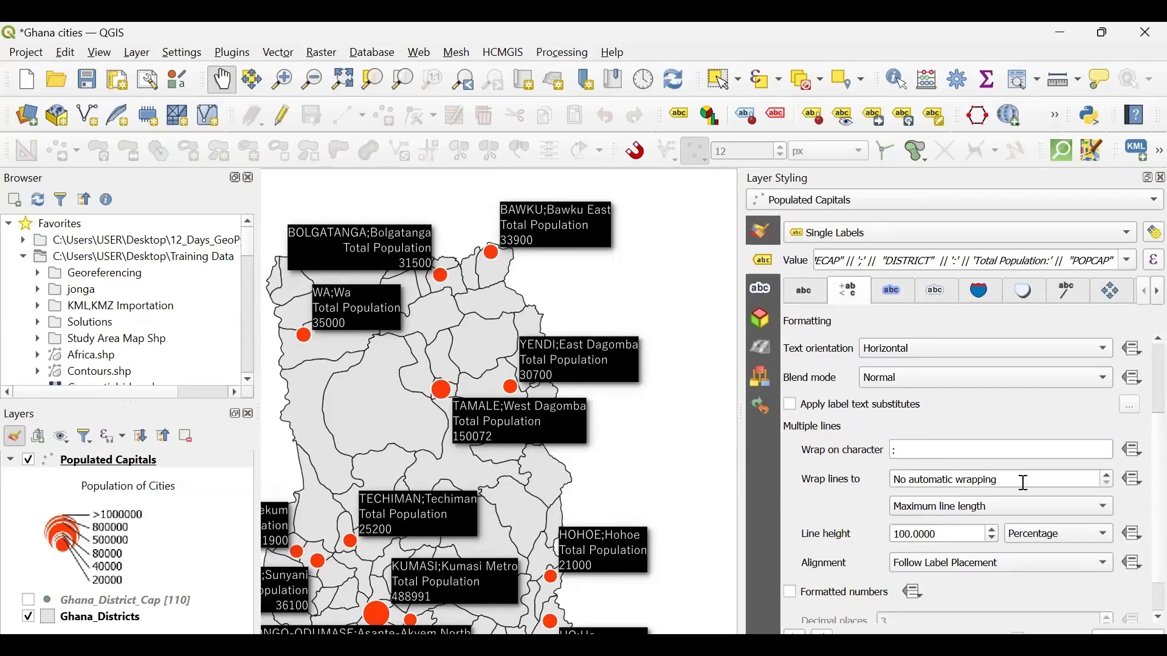
drag(1014, 482, 898, 481)
click(898, 481)
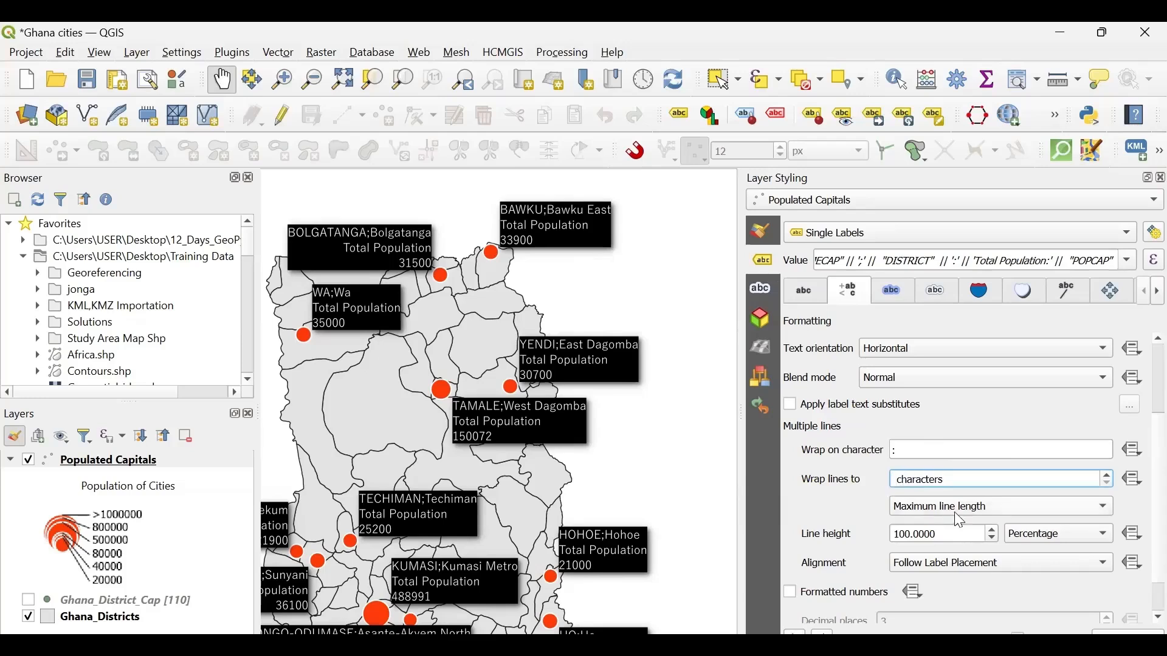
text(20)
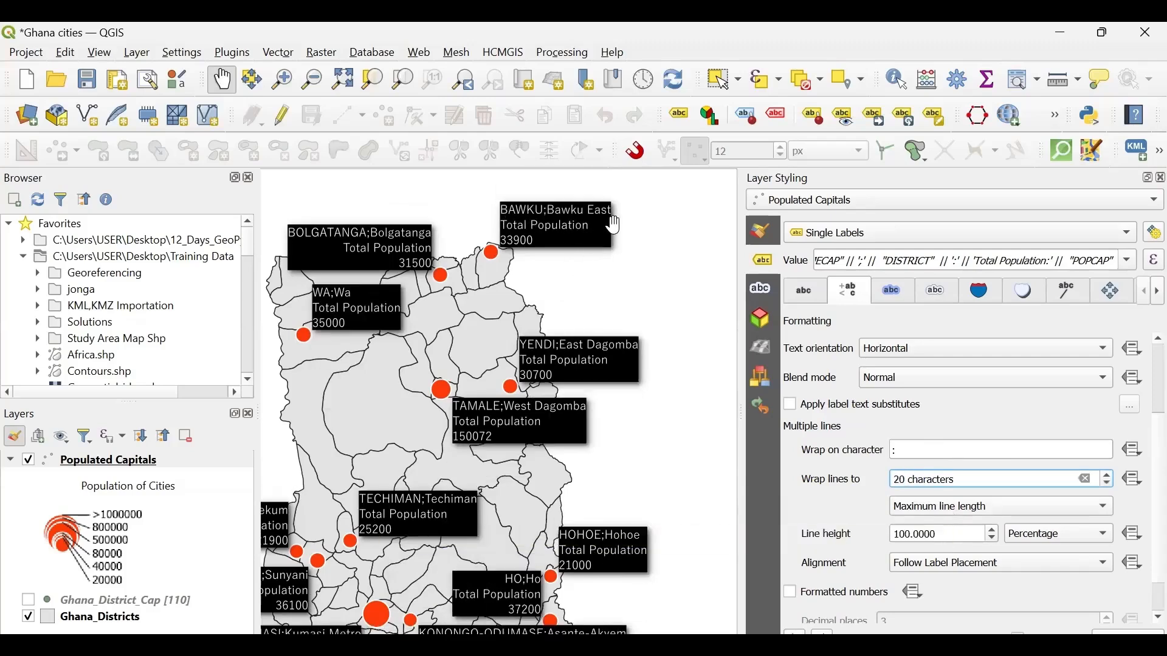
- Try shorter line wrapping lengths for the labels down to 14 characters and restore 20 characters
click(1105, 485)
click(1105, 485)
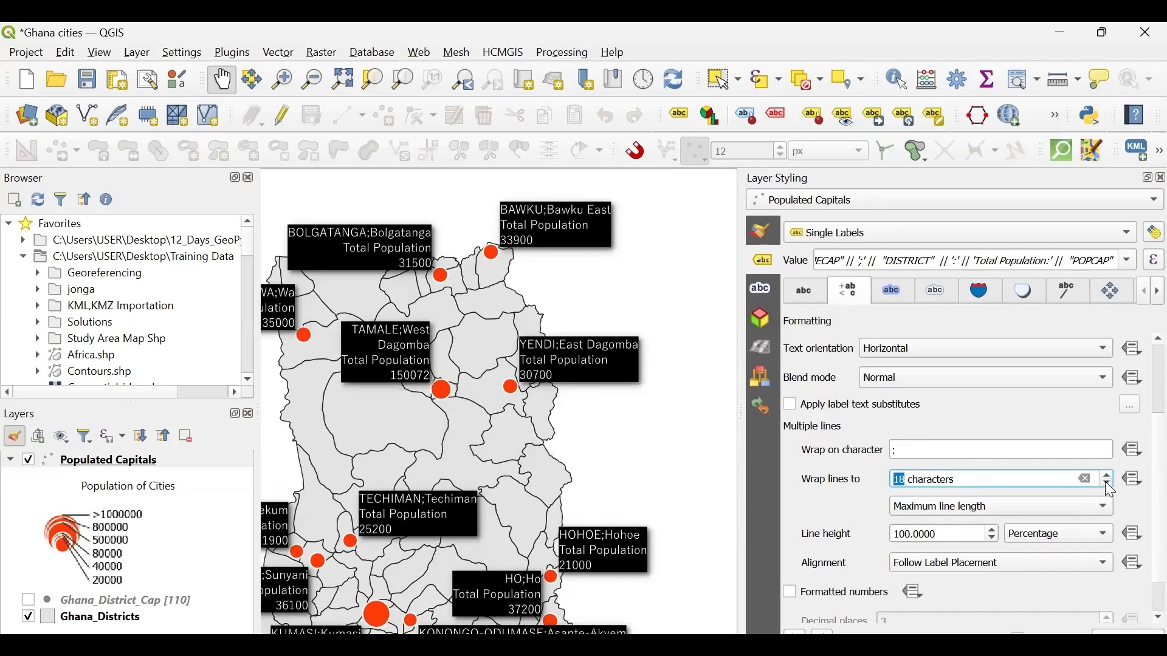
click(1105, 483)
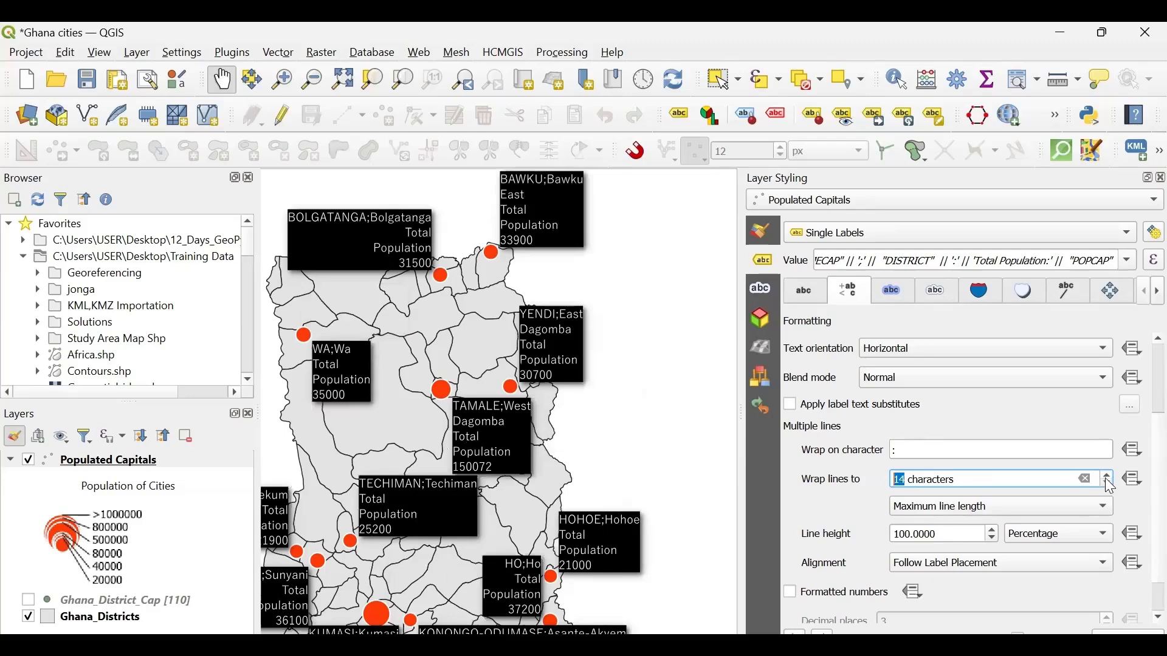
click(1106, 474)
click(1107, 474)
click(1107, 474)
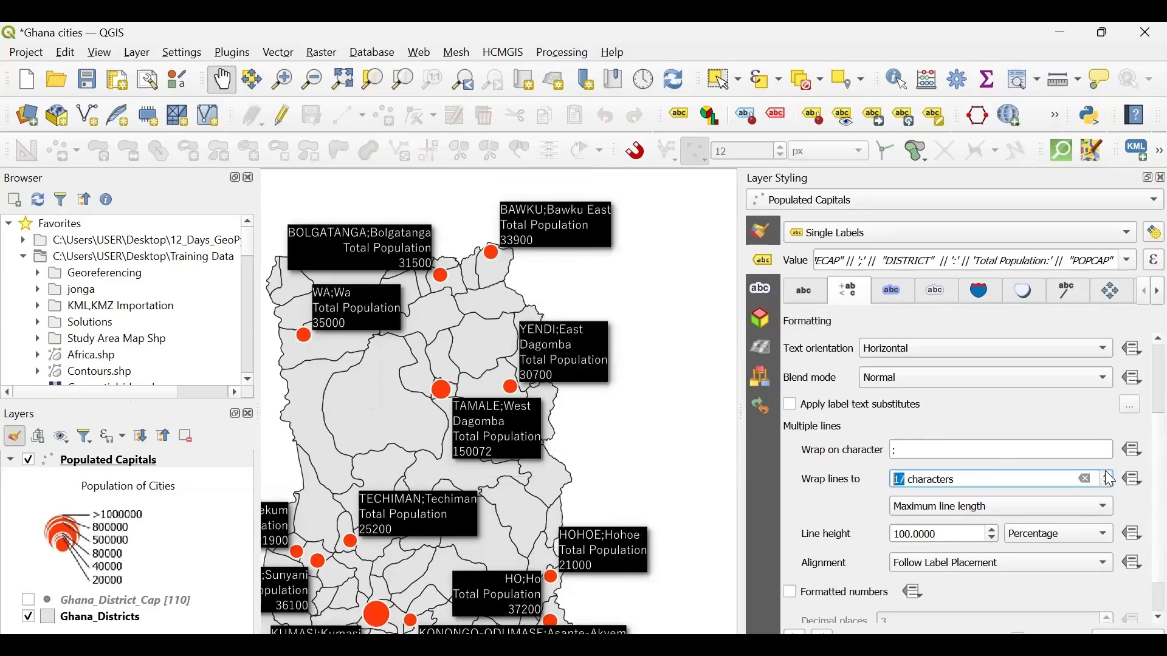
click(1107, 475)
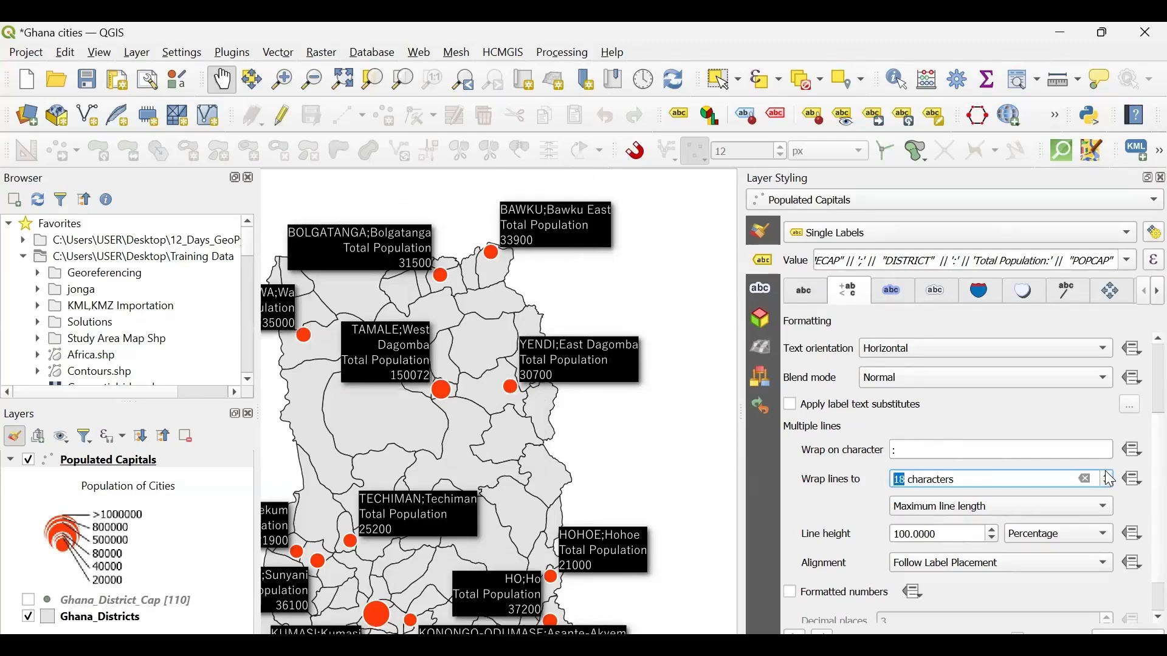
click(1107, 475)
click(1107, 475)
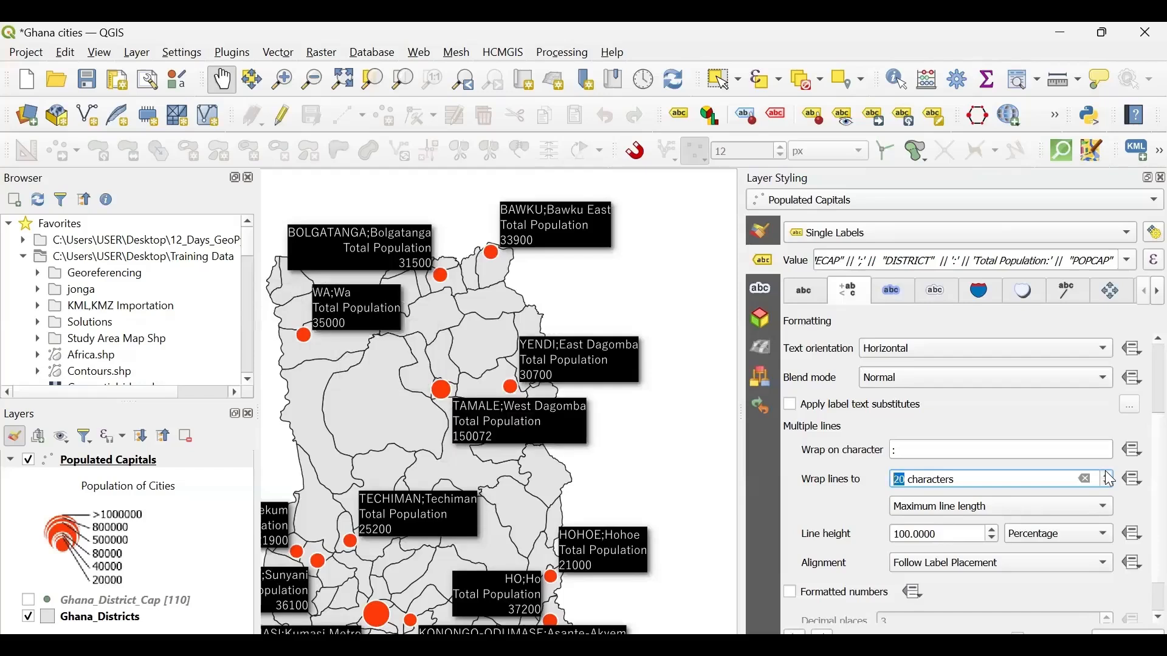
click(1107, 474)
- Try Justify, Right, Center and Left alignment for the multi-line labels and restore Follow Label Placement
click(1067, 558)
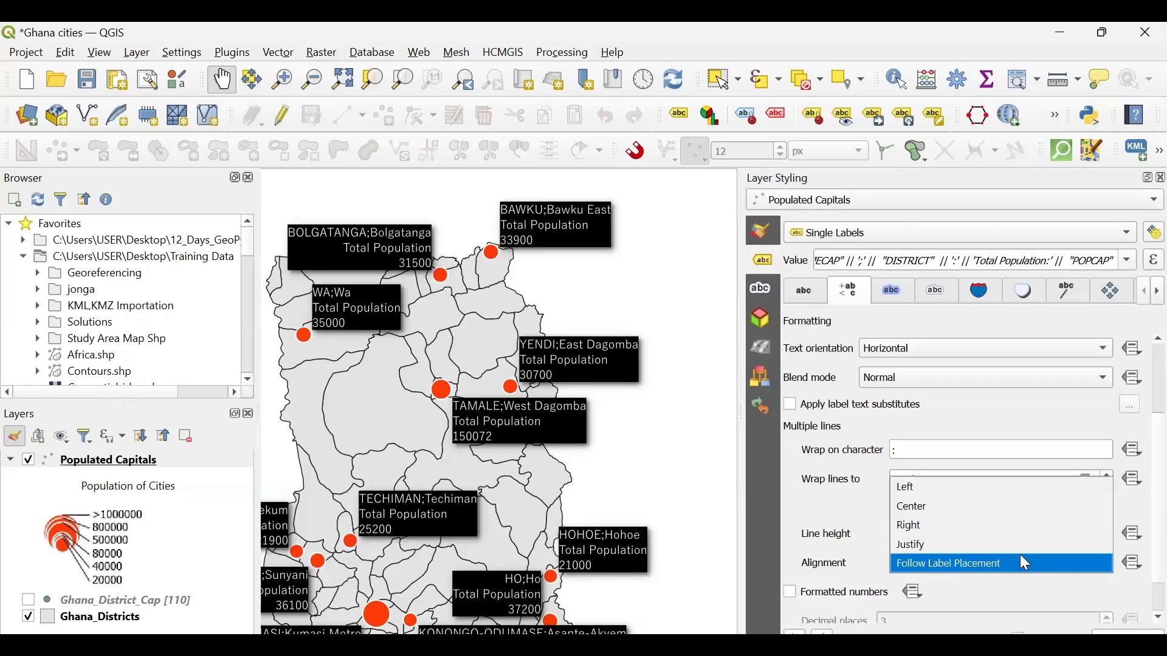
click(919, 549)
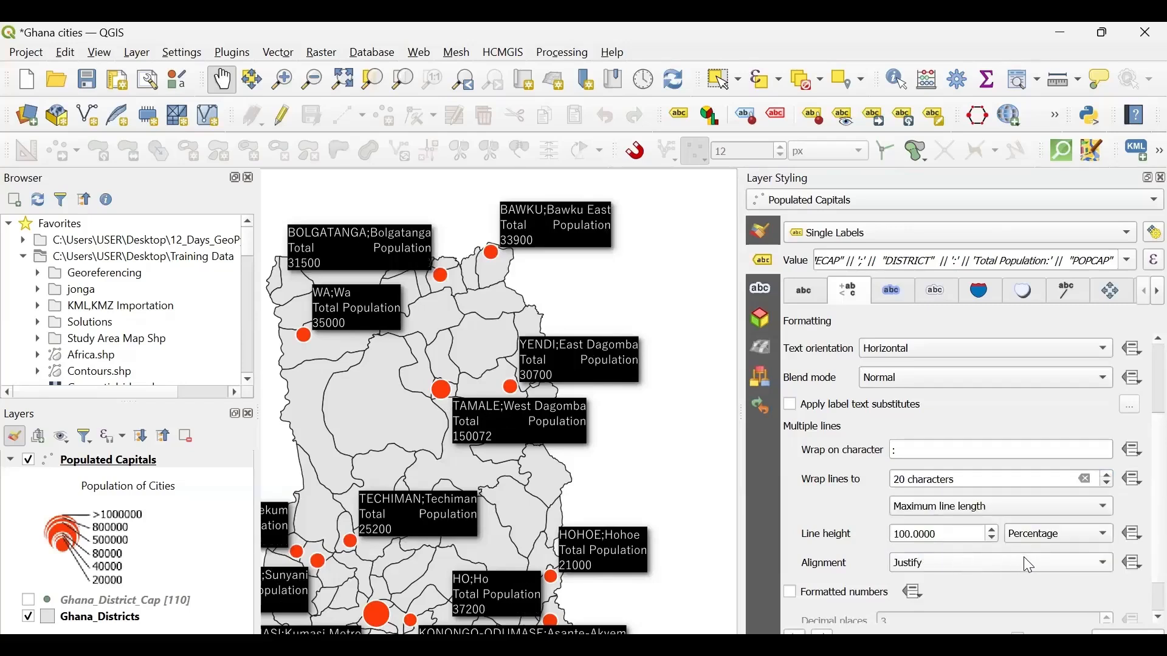
click(1023, 562)
click(982, 543)
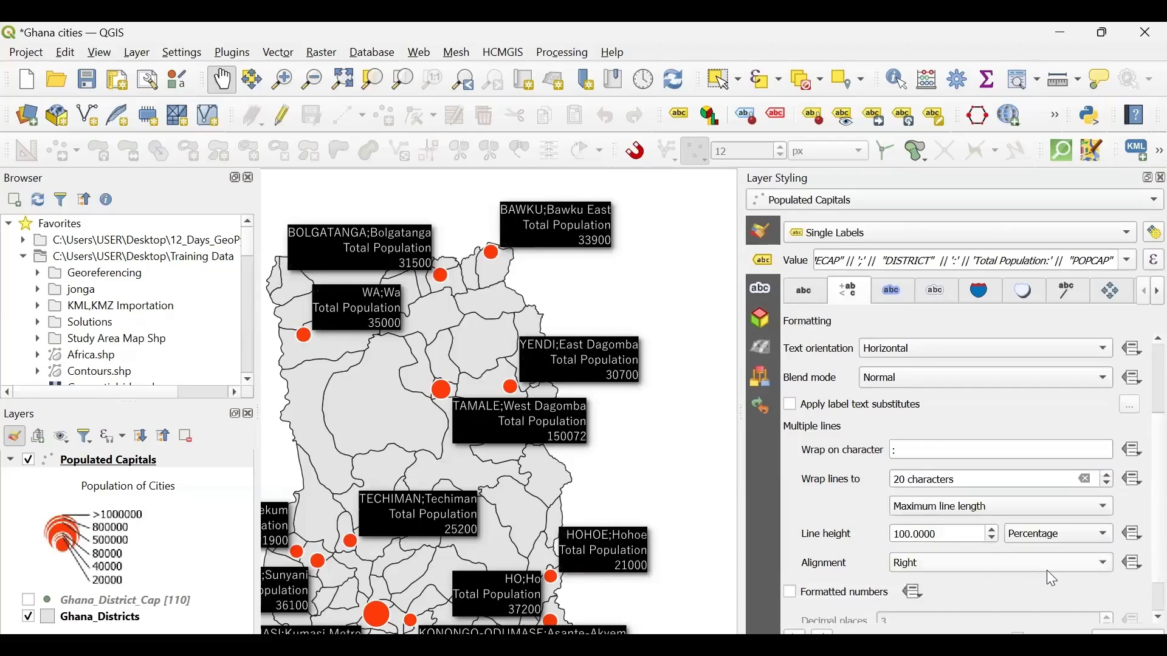
click(1047, 570)
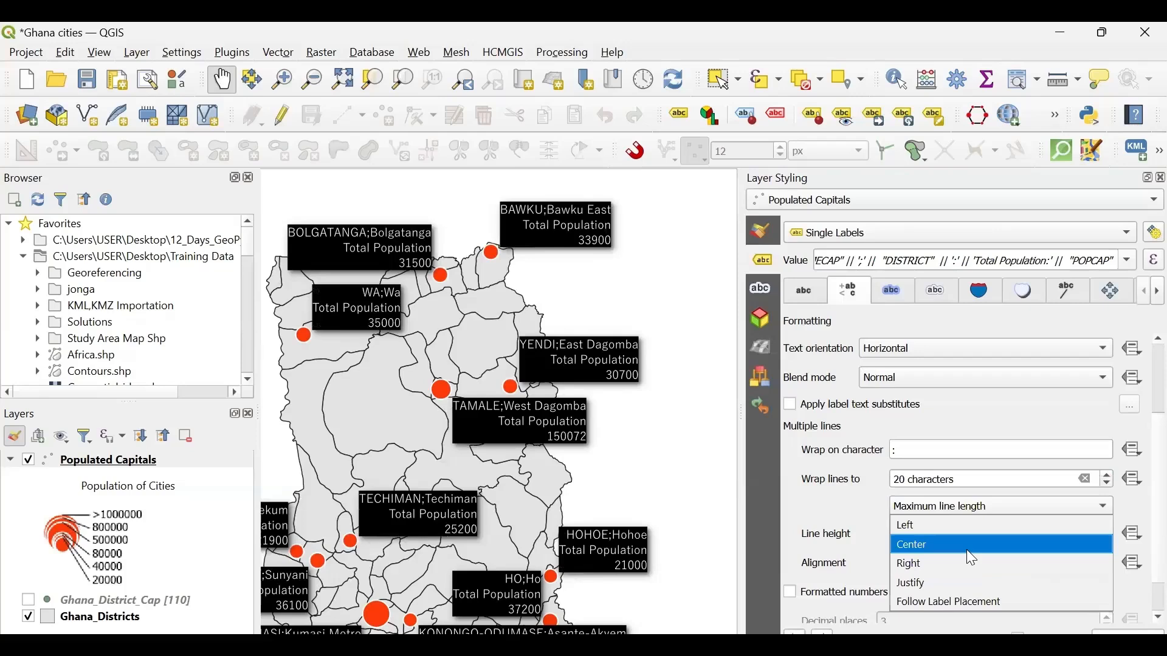
click(971, 545)
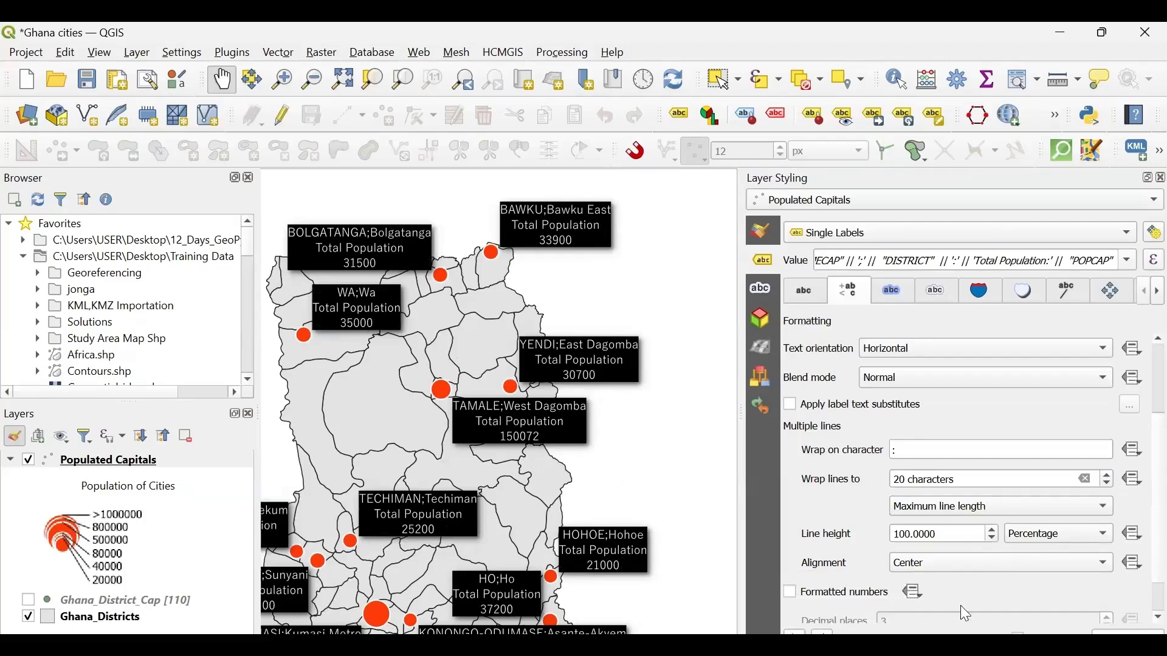
click(960, 566)
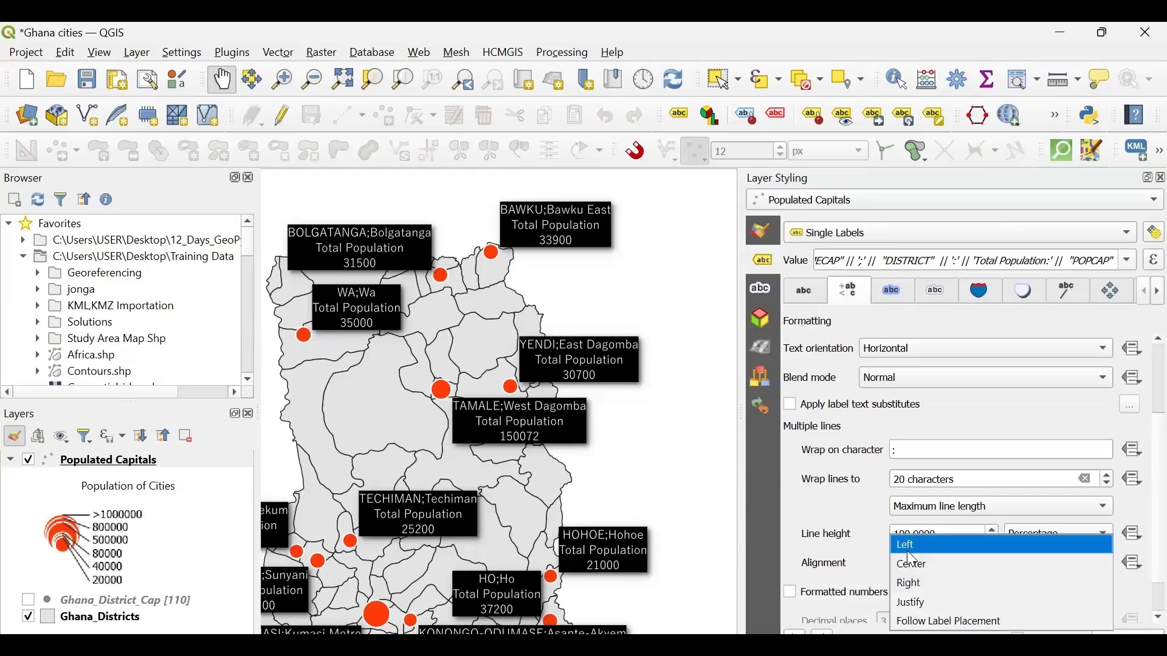
click(950, 544)
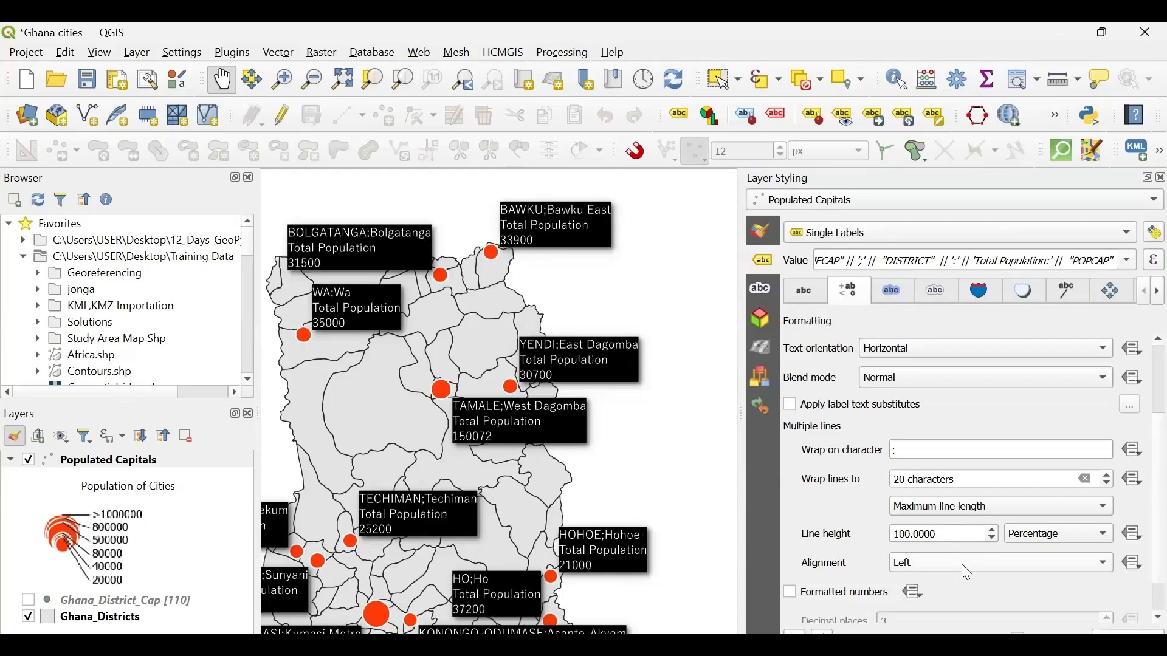
click(961, 567)
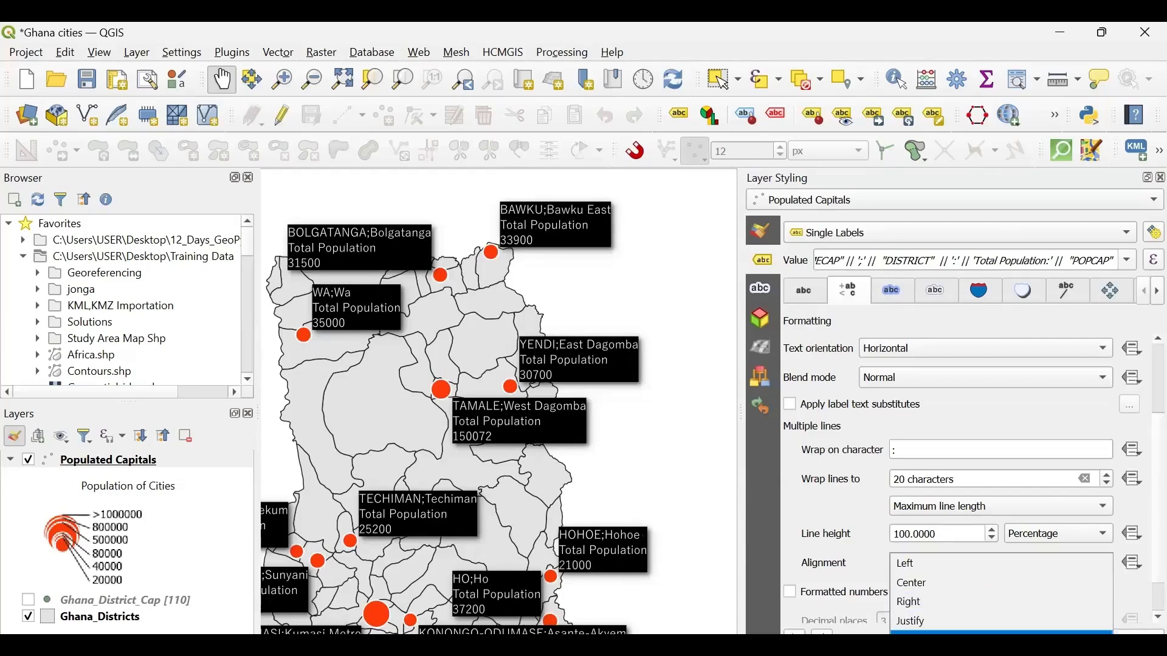
click(961, 640)
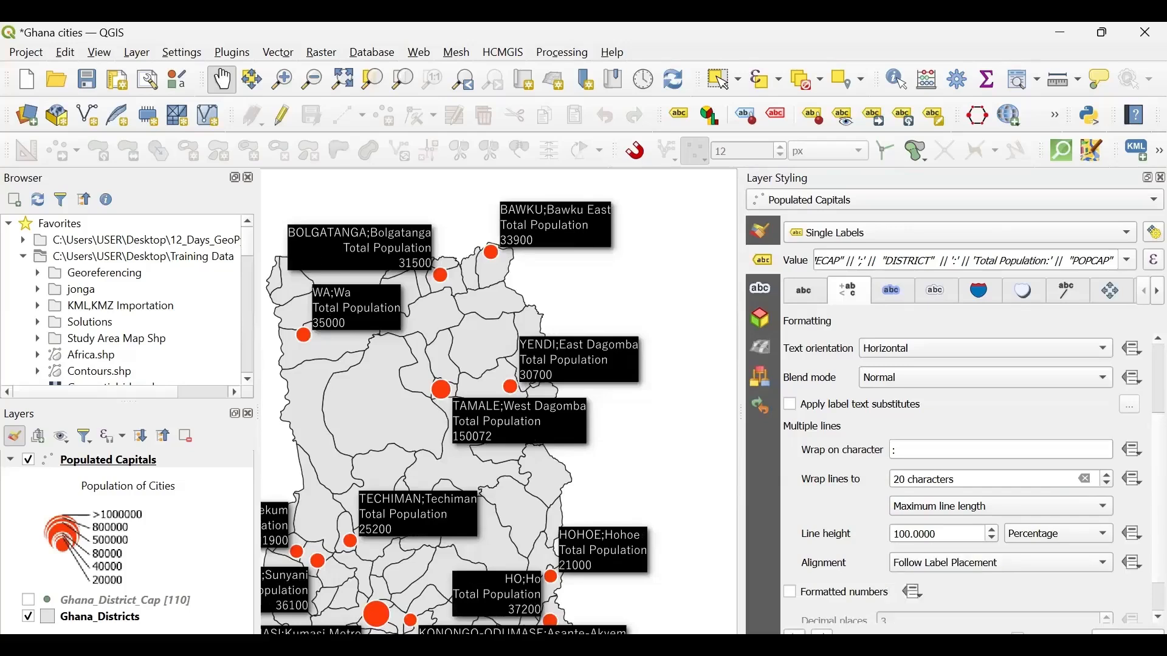
- Set the alignment of the multi-line labels to Left and check the labels across the map
click(988, 573)
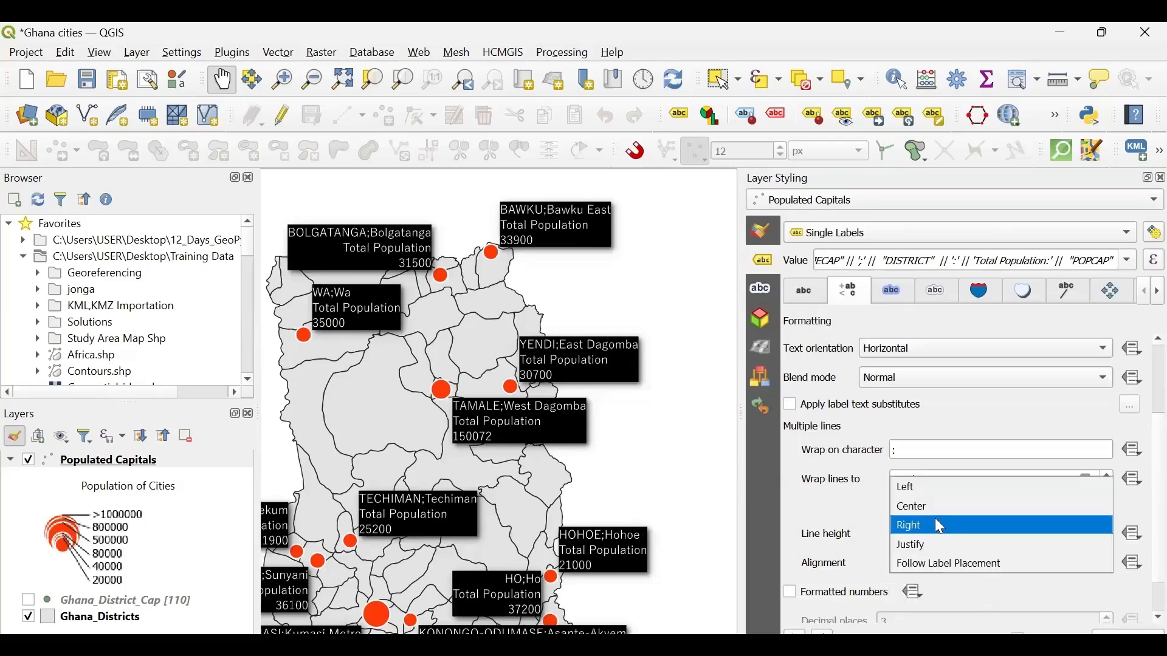
click(918, 491)
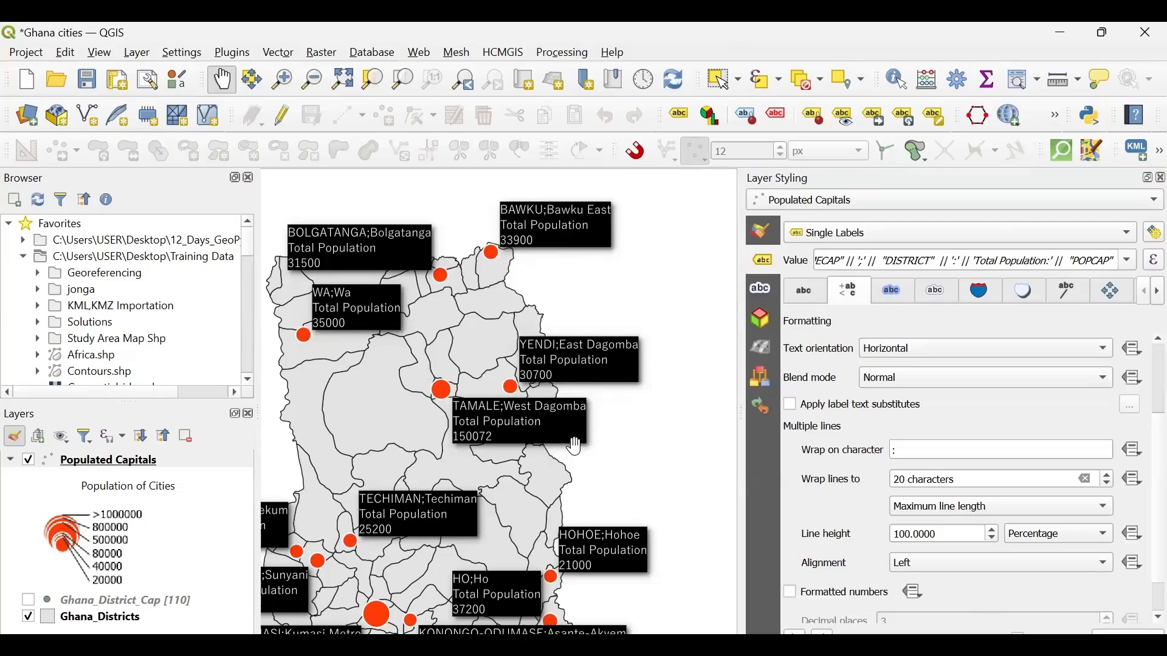
drag(453, 430, 539, 418)
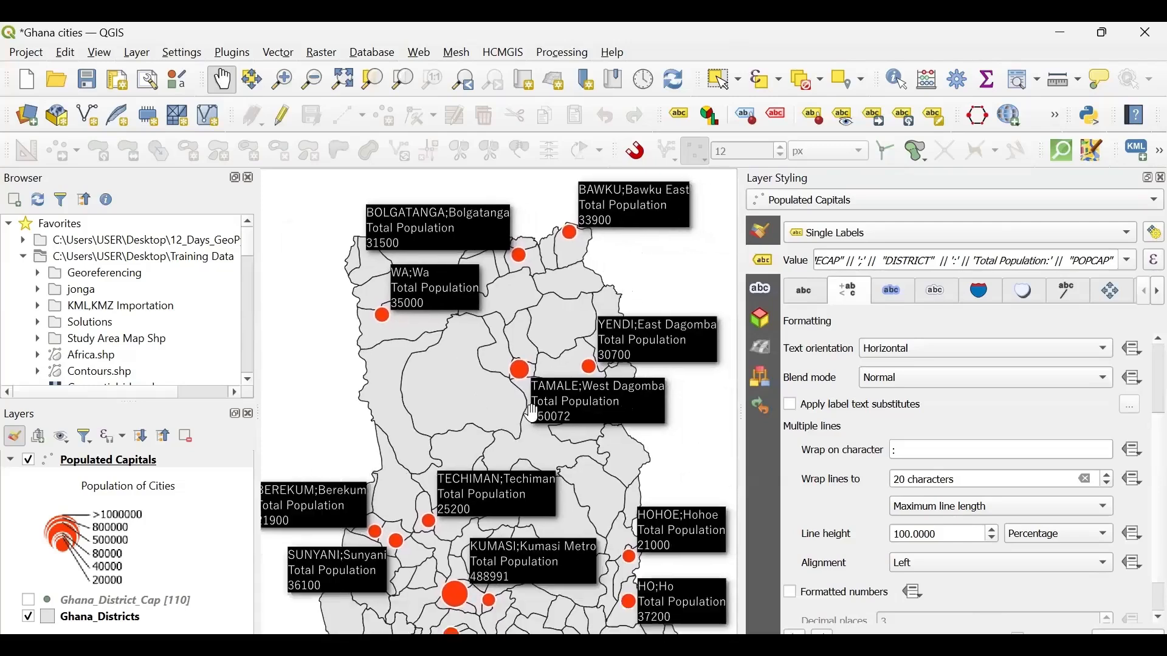
drag(544, 469, 476, 377)
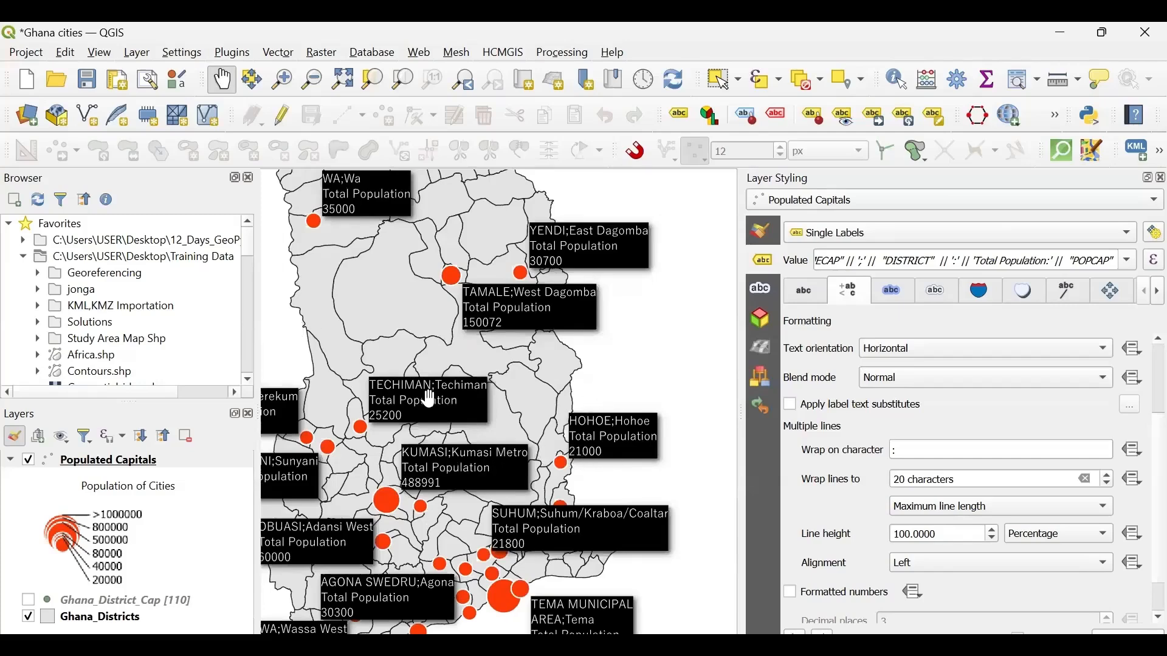
drag(442, 391, 477, 385)
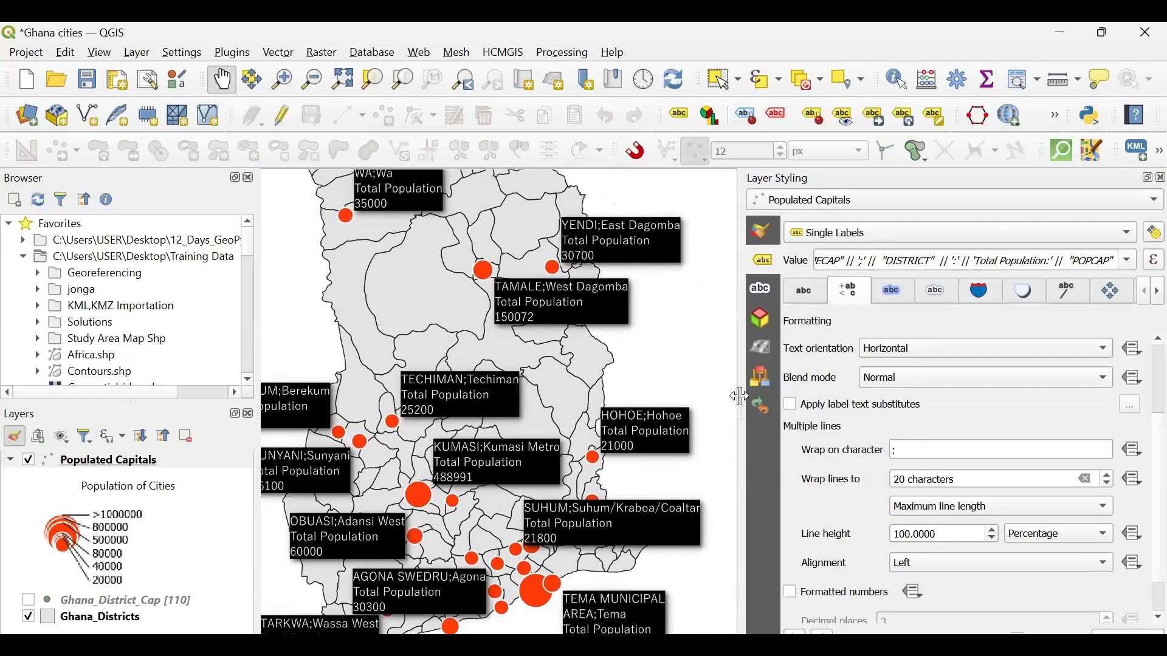
- Widen the layer styling area and turn on callouts for the Populated Capitals labels
drag(741, 394, 699, 396)
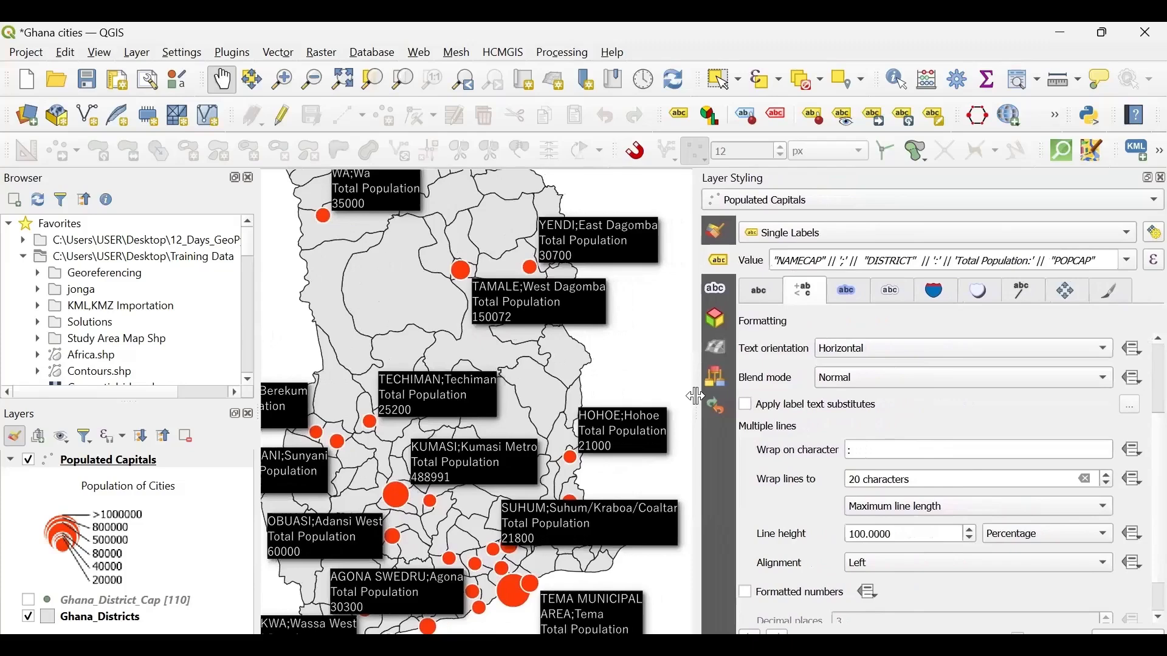
click(1018, 292)
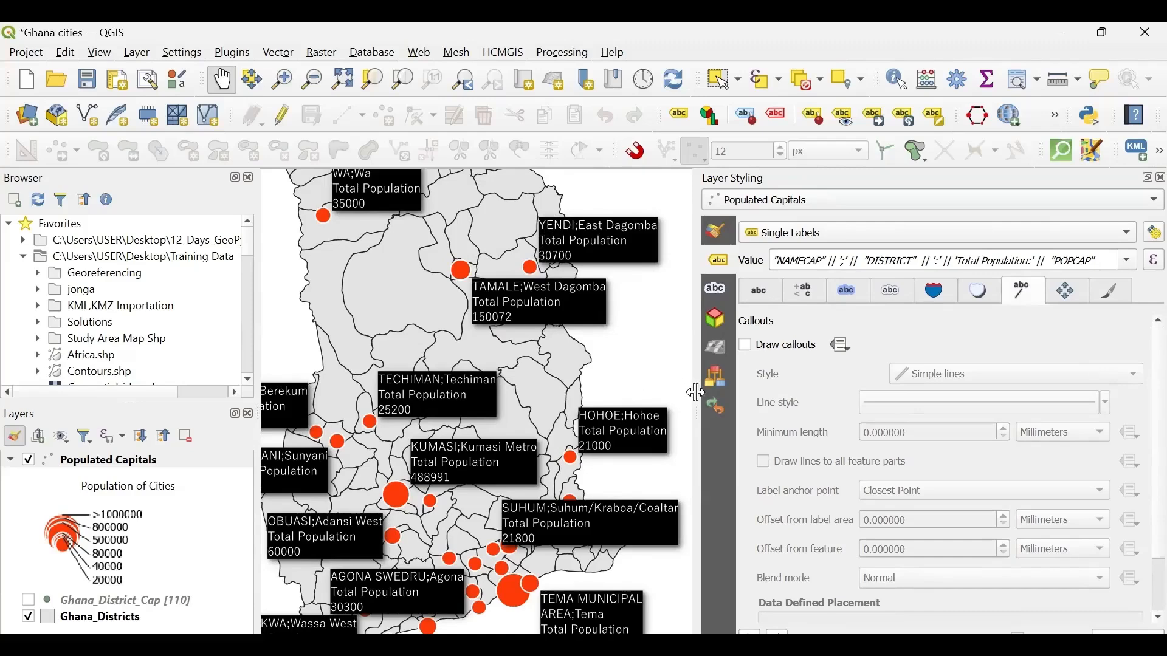
click(747, 347)
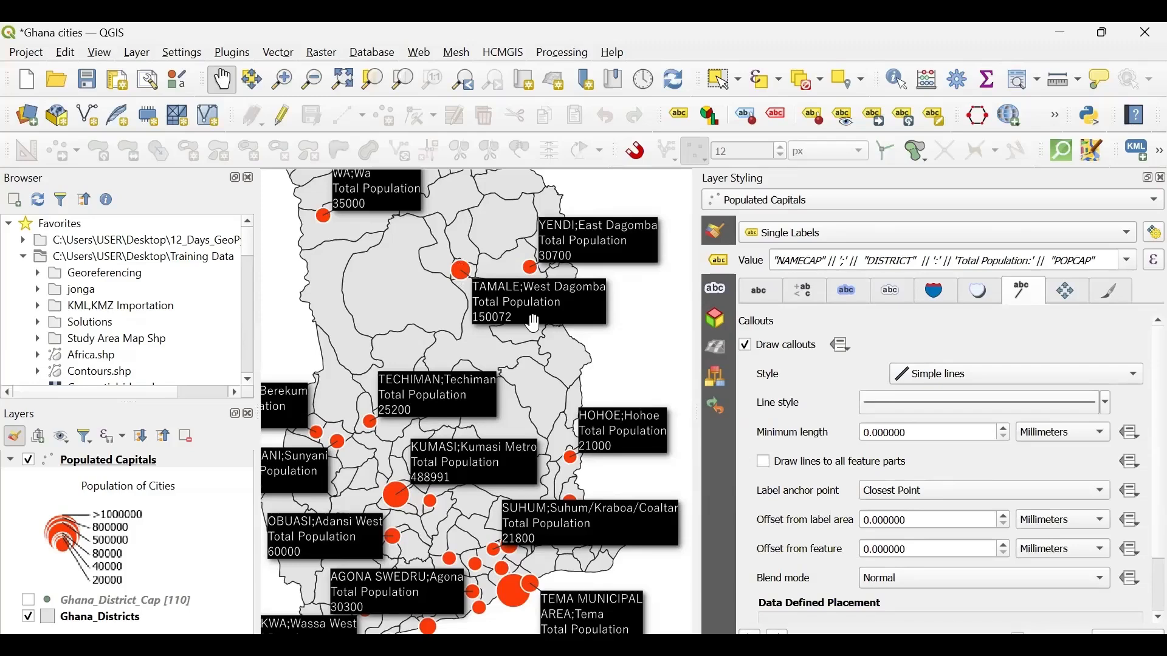
drag(533, 326, 423, 425)
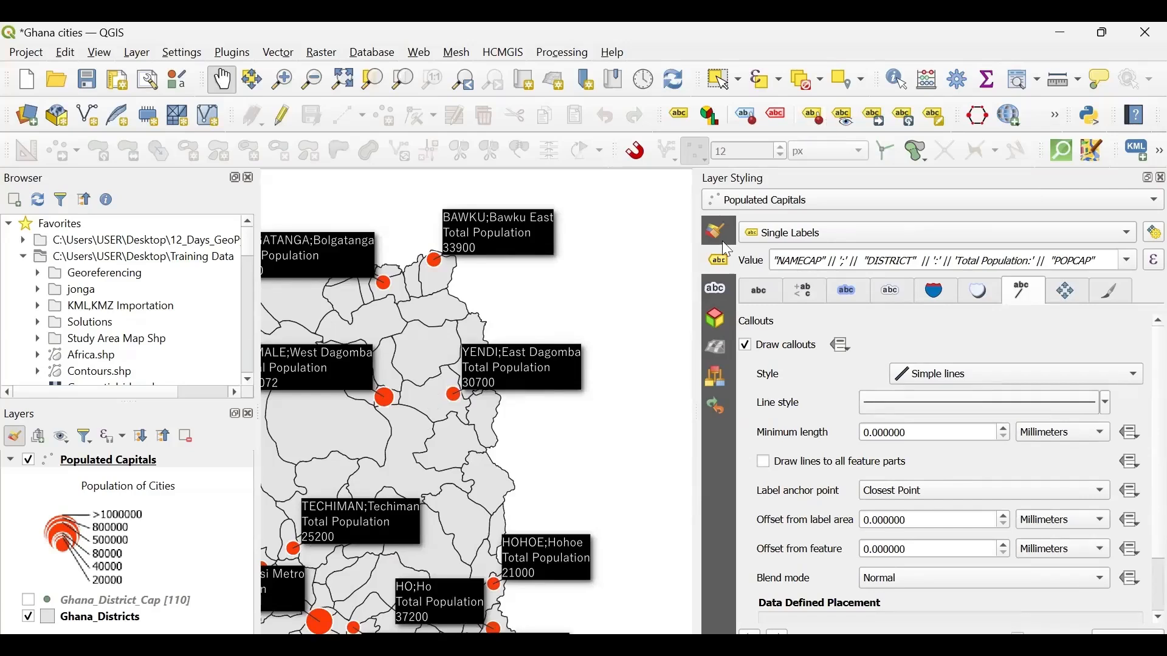
- Check in the list of available toolbars whether the Label Toolbar is enabled
click(880, 118)
click(99, 53)
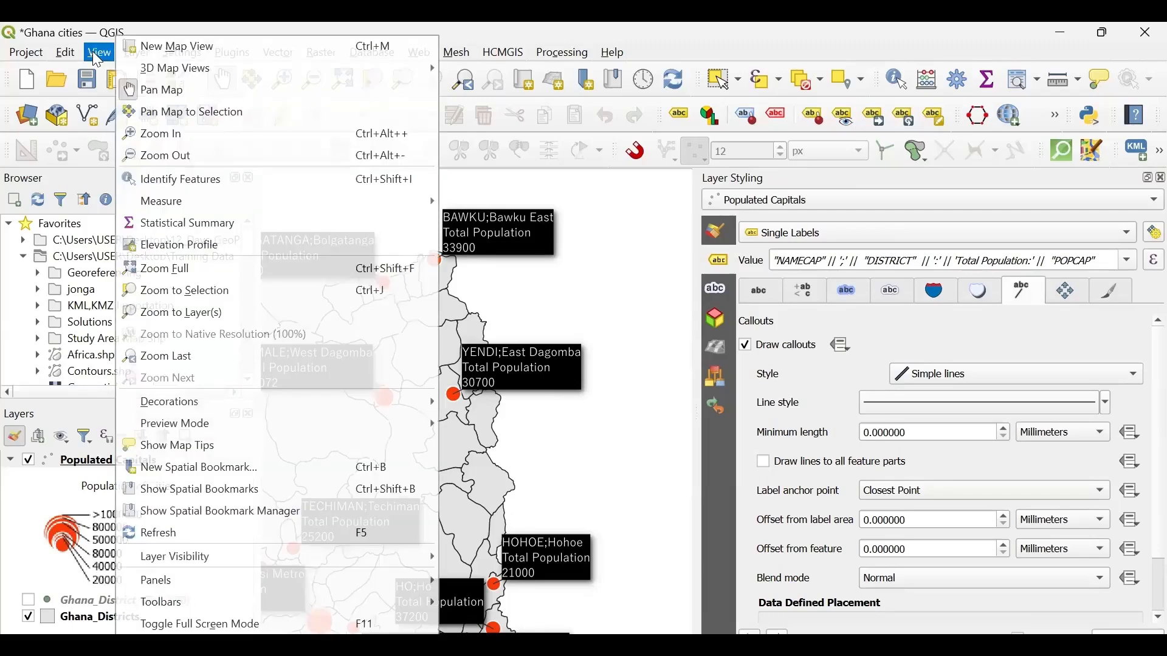
mouse_move(176, 600)
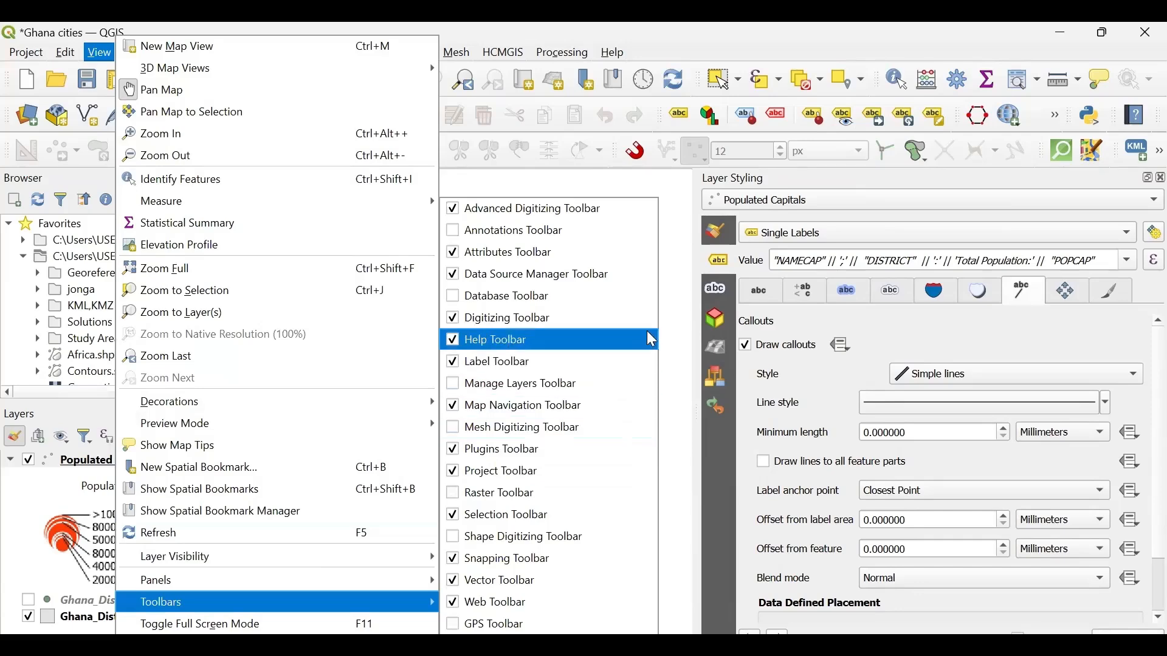
click(689, 342)
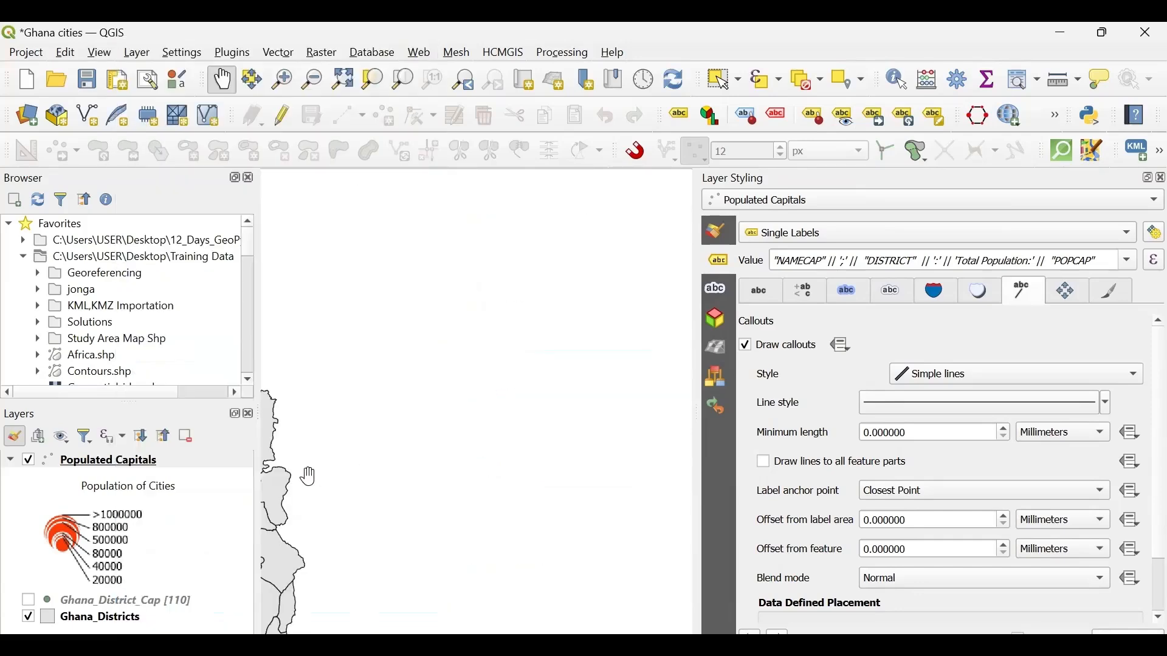
- Activate the Move a Label, Diagram or Callout tool, enlarge the map area and try to move the BAWKU label
scroll(645, 394, up, 2)
drag(648, 392, 607, 368)
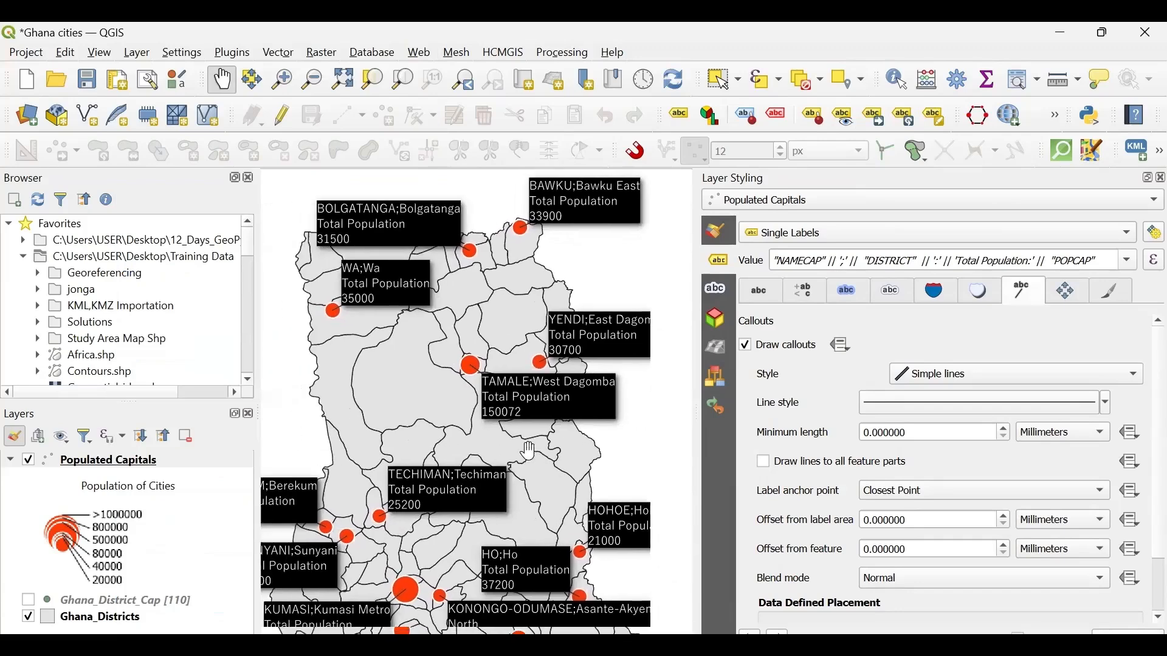
click(876, 120)
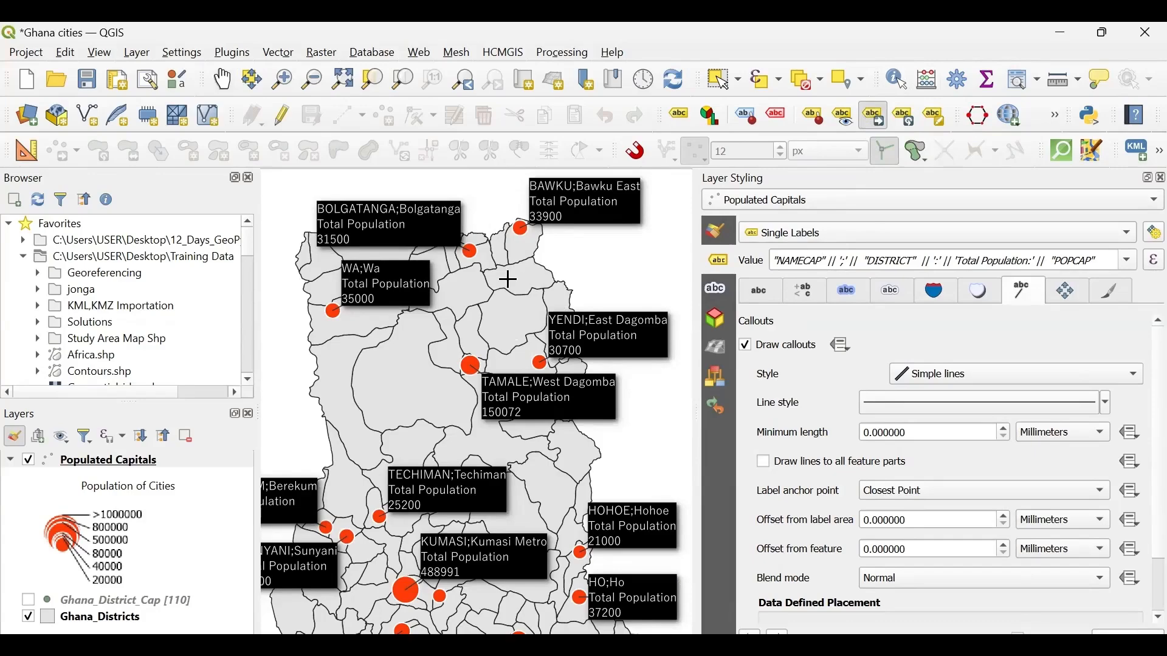
scroll(355, 411, down, 1)
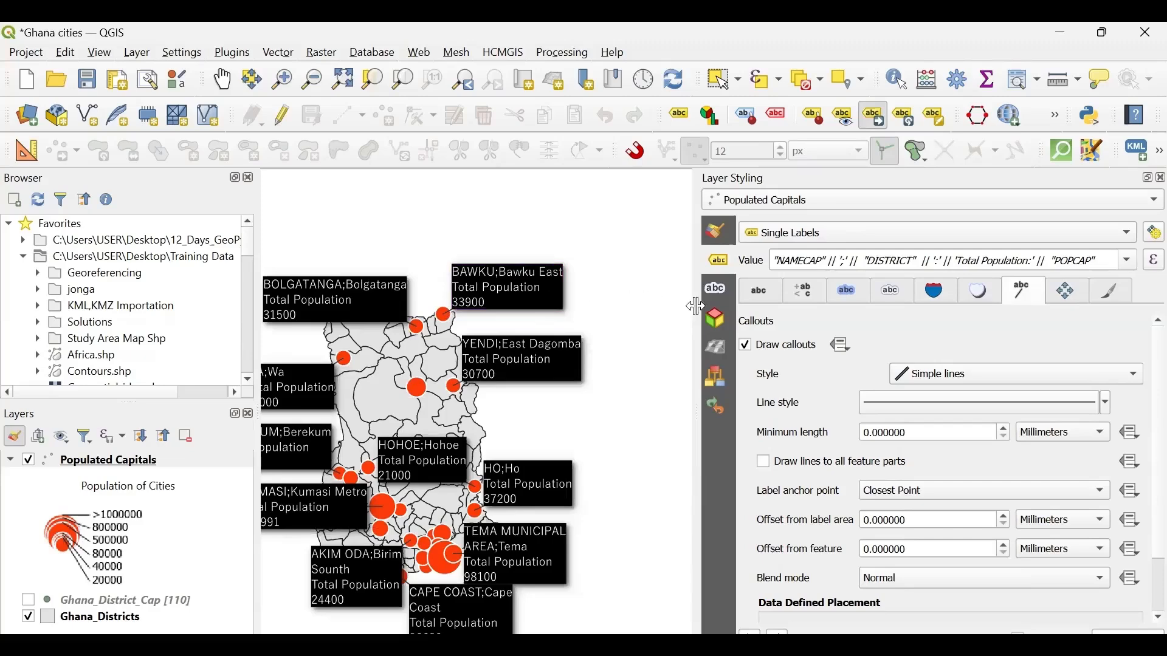
drag(696, 307, 914, 306)
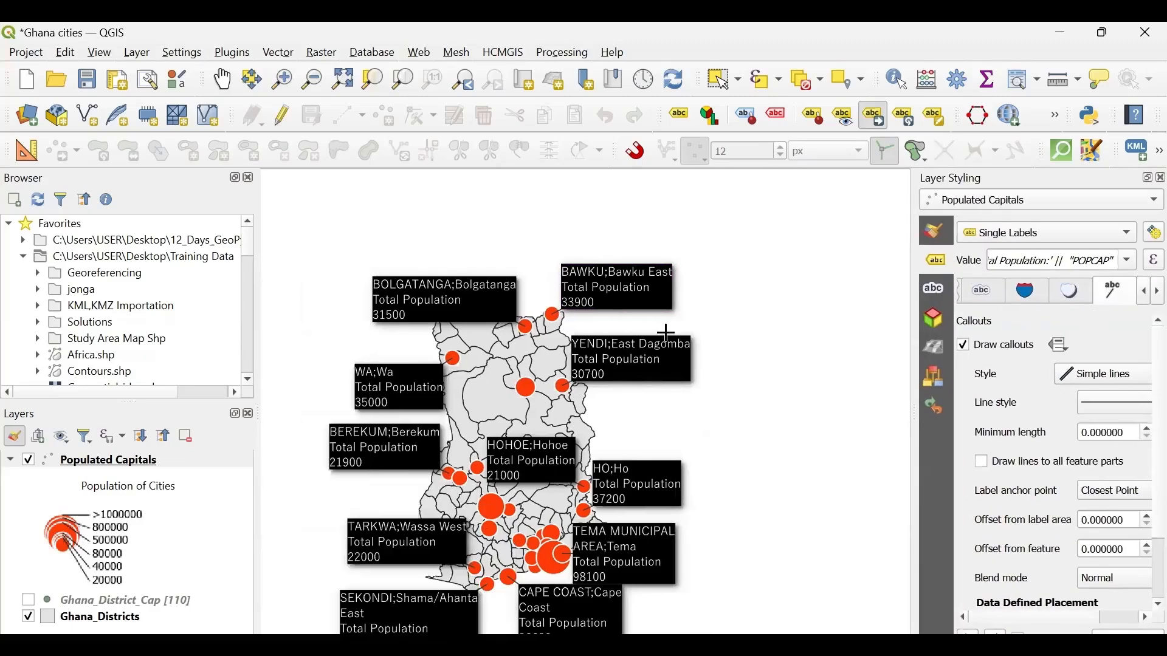
scroll(746, 264, down, 1)
scroll(670, 300, up, 4)
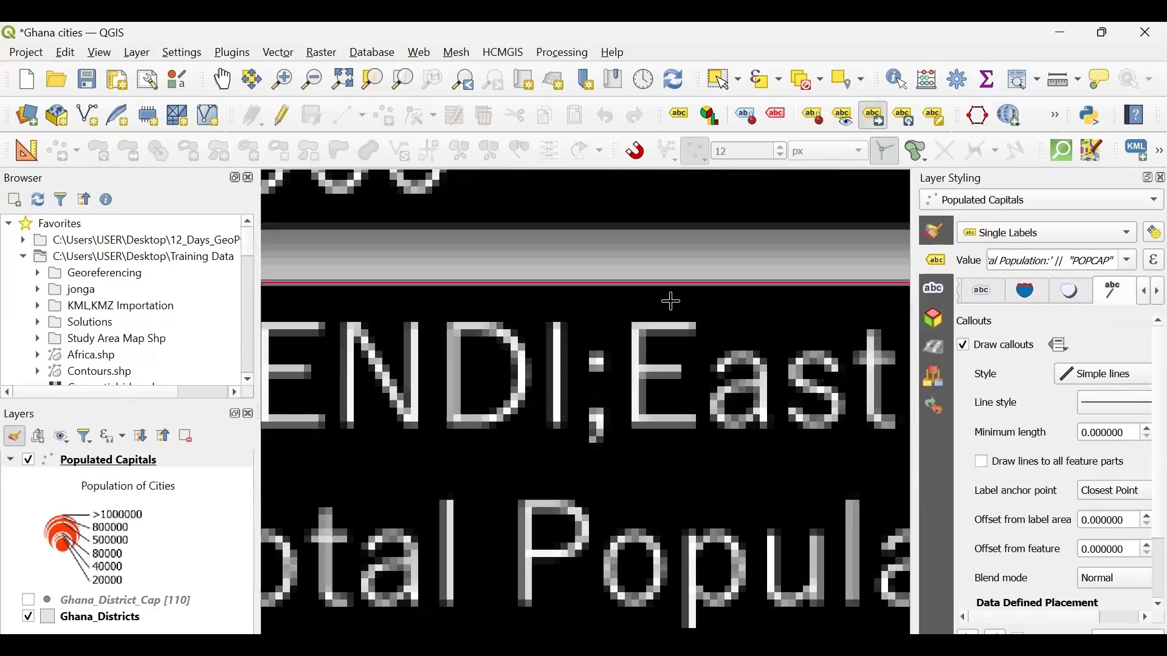
scroll(671, 301, down, 2)
scroll(671, 301, down, 2)
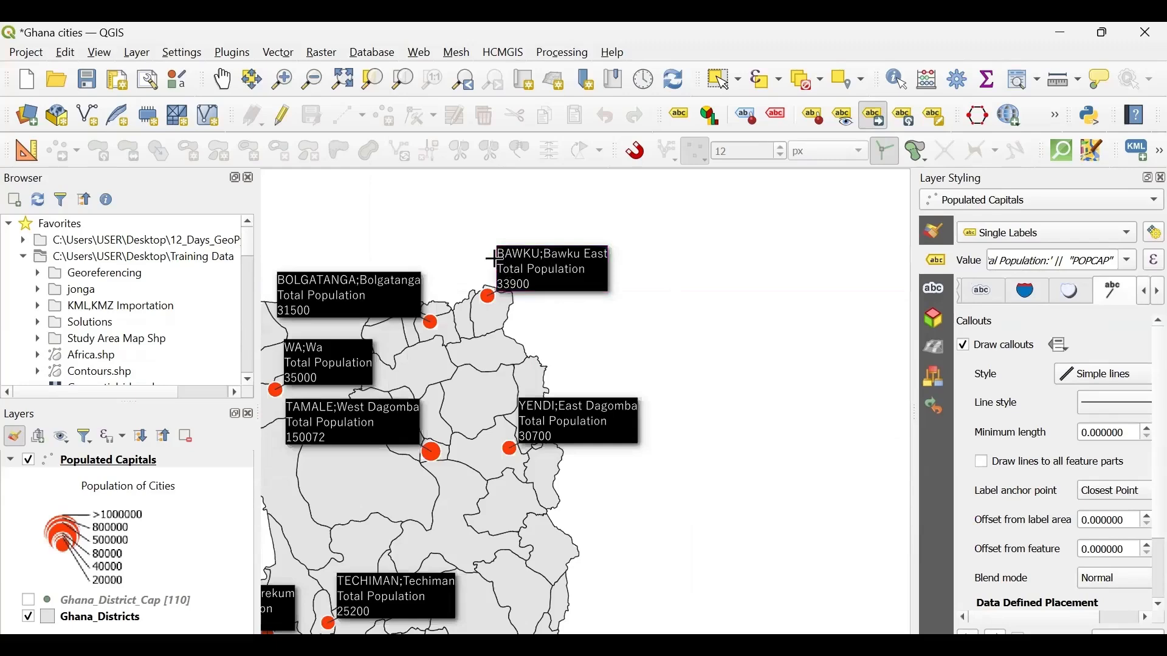
click(540, 261)
click(770, 254)
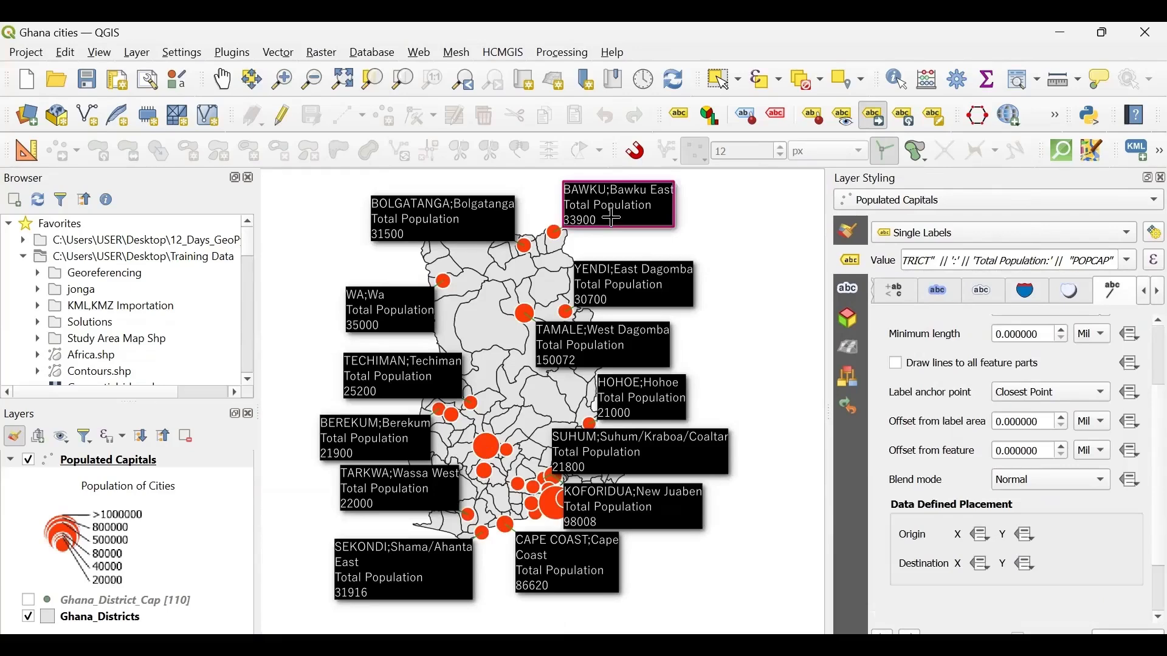
- Choose NAMECAP as the auxiliary storage primary key and move the BAWKU label east of its marker, outside the country outline
click(614, 219)
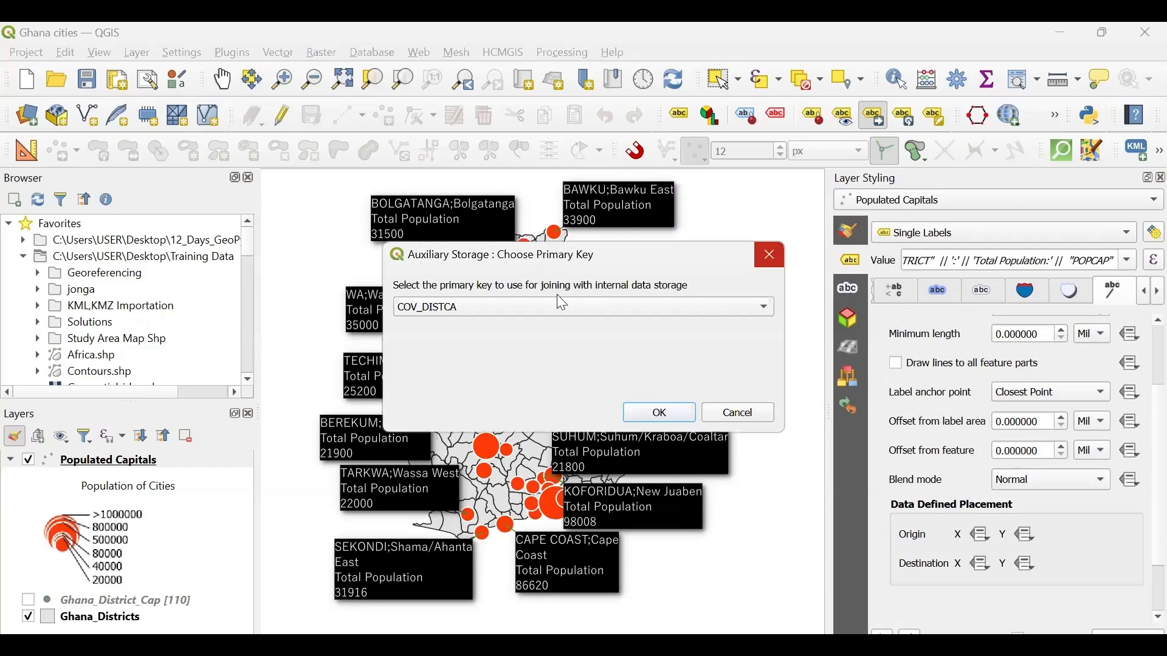
click(460, 309)
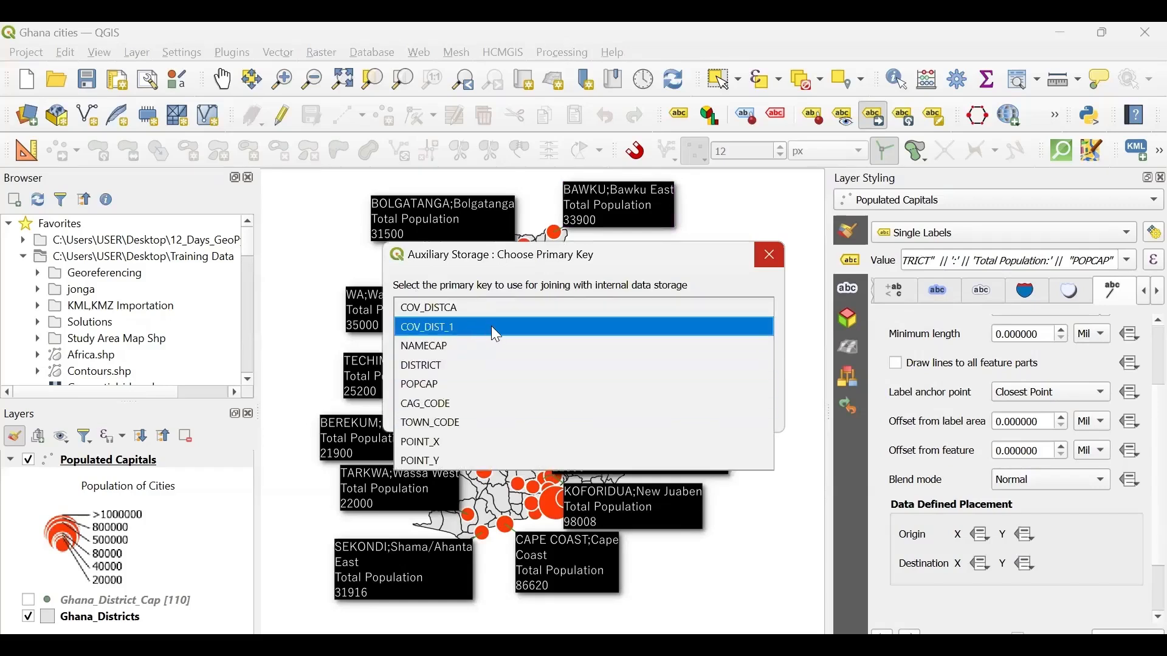
click(438, 350)
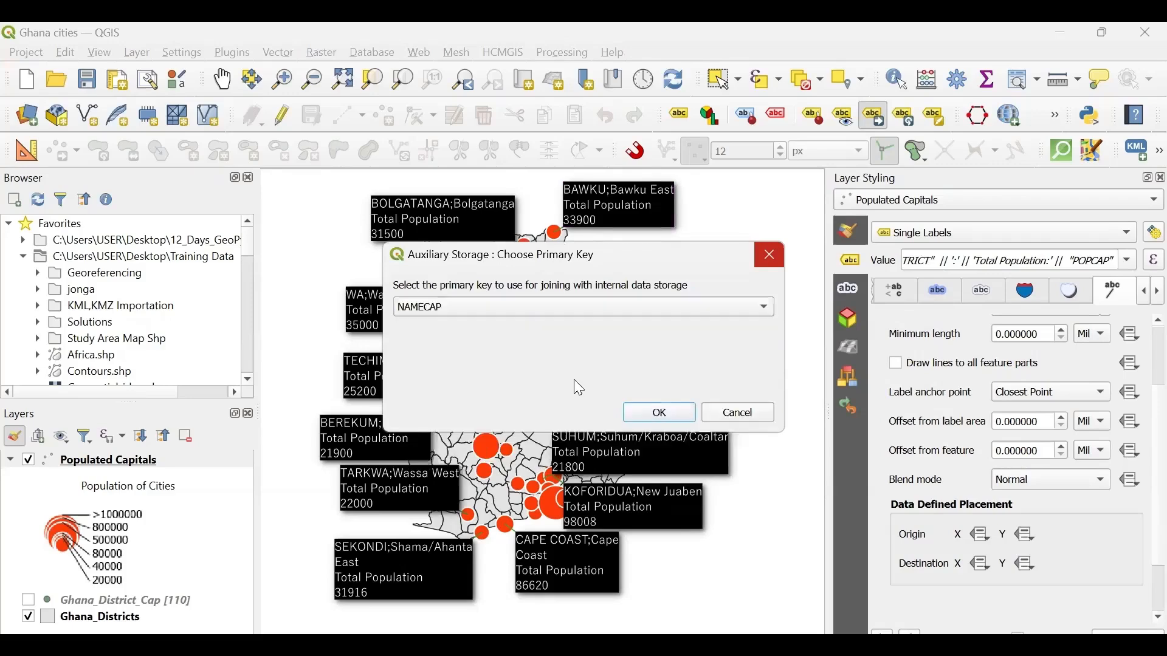
click(662, 413)
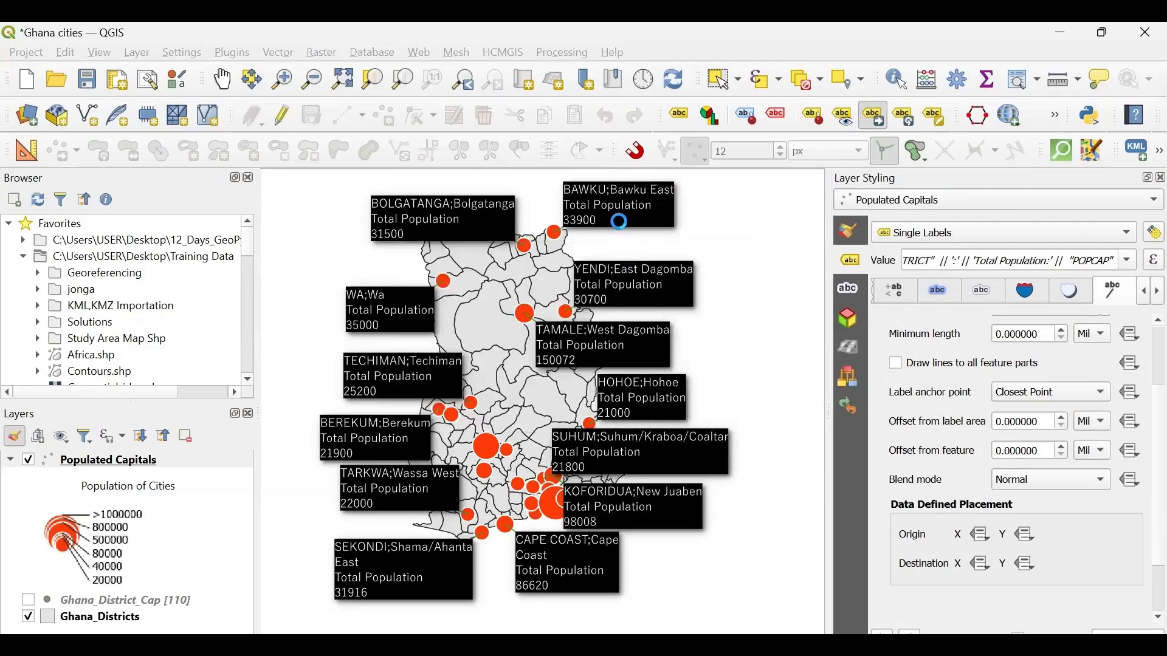
click(601, 211)
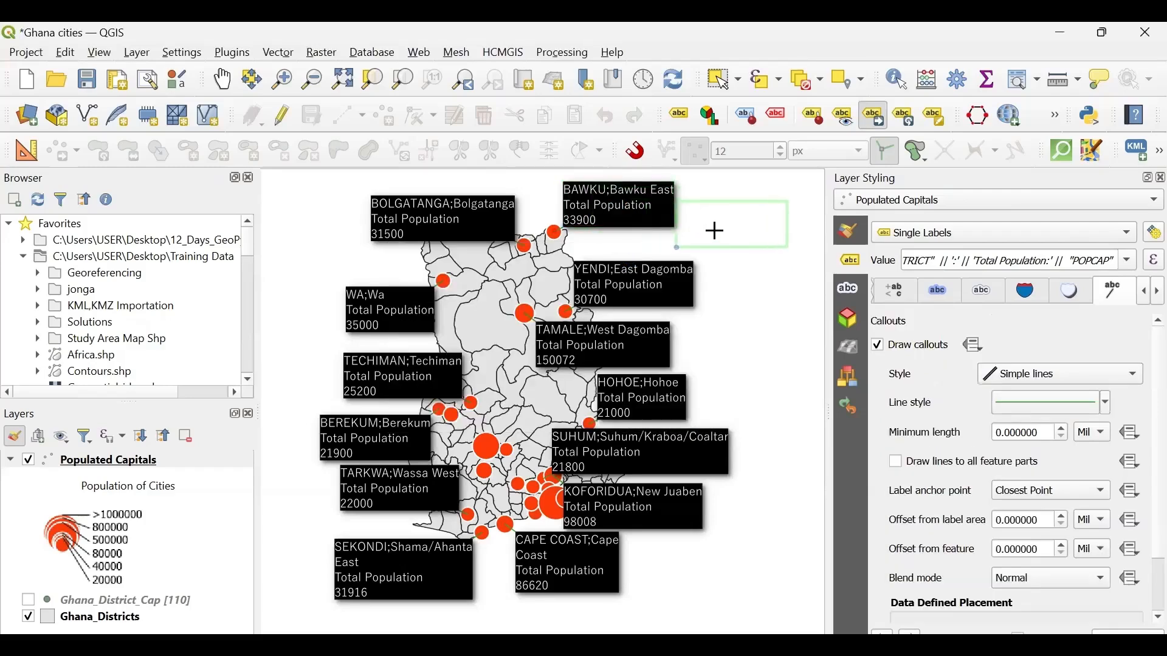
click(708, 226)
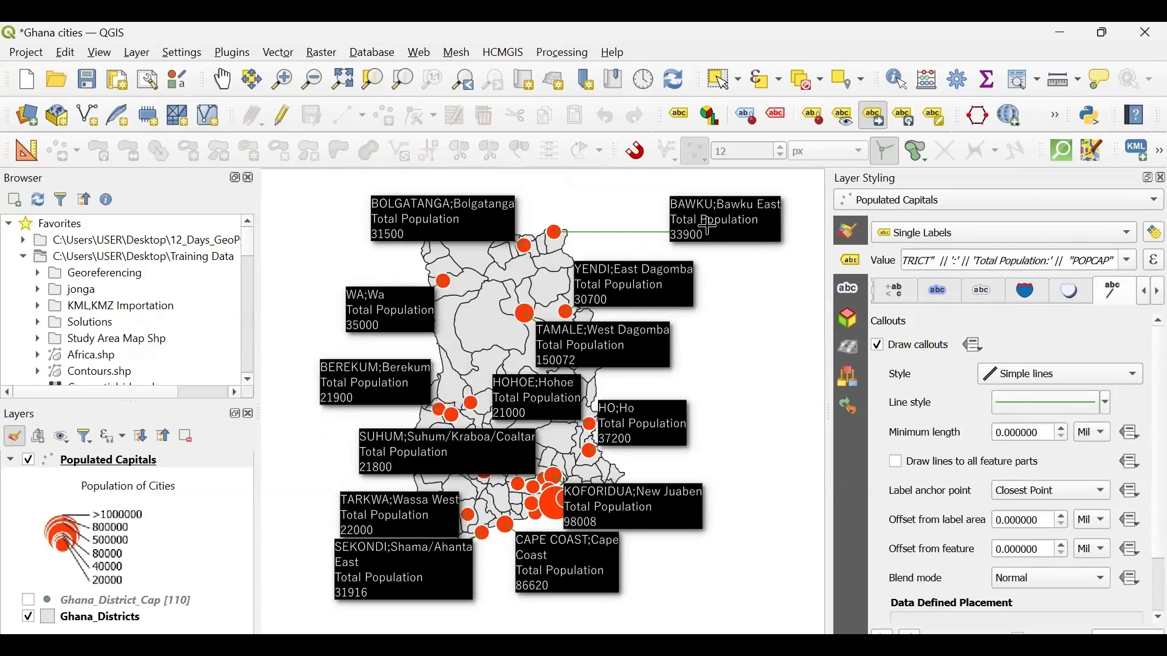
- Move the BOLGATANGA label west of the country outline, and reposition it directly above the northern boundary
click(474, 217)
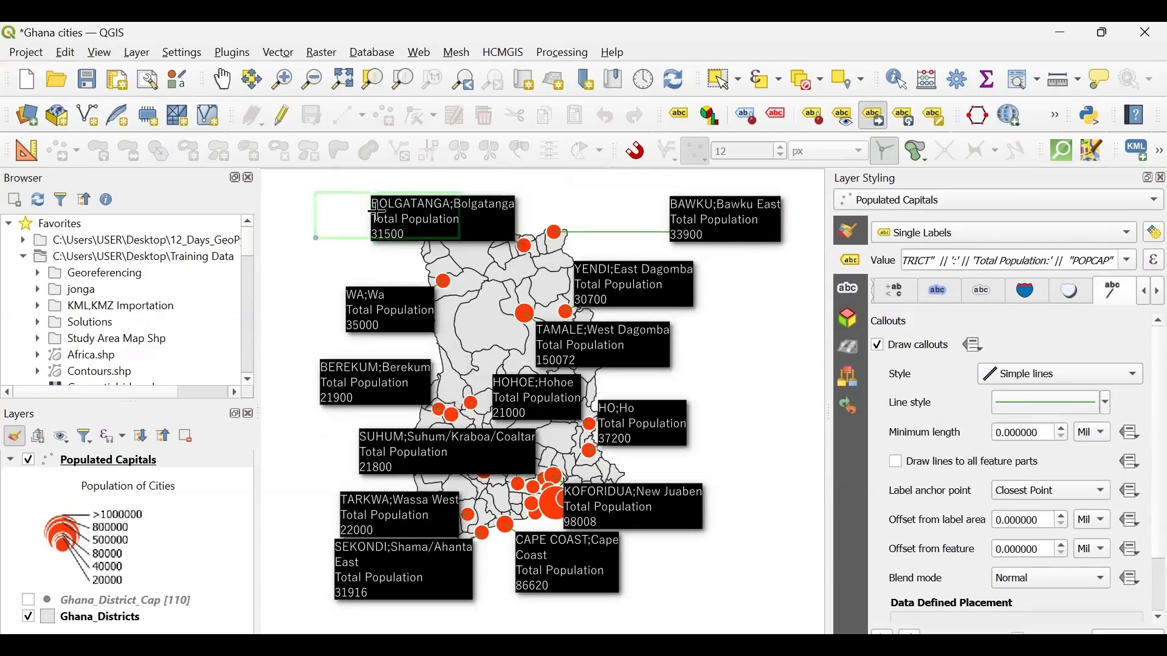
click(336, 201)
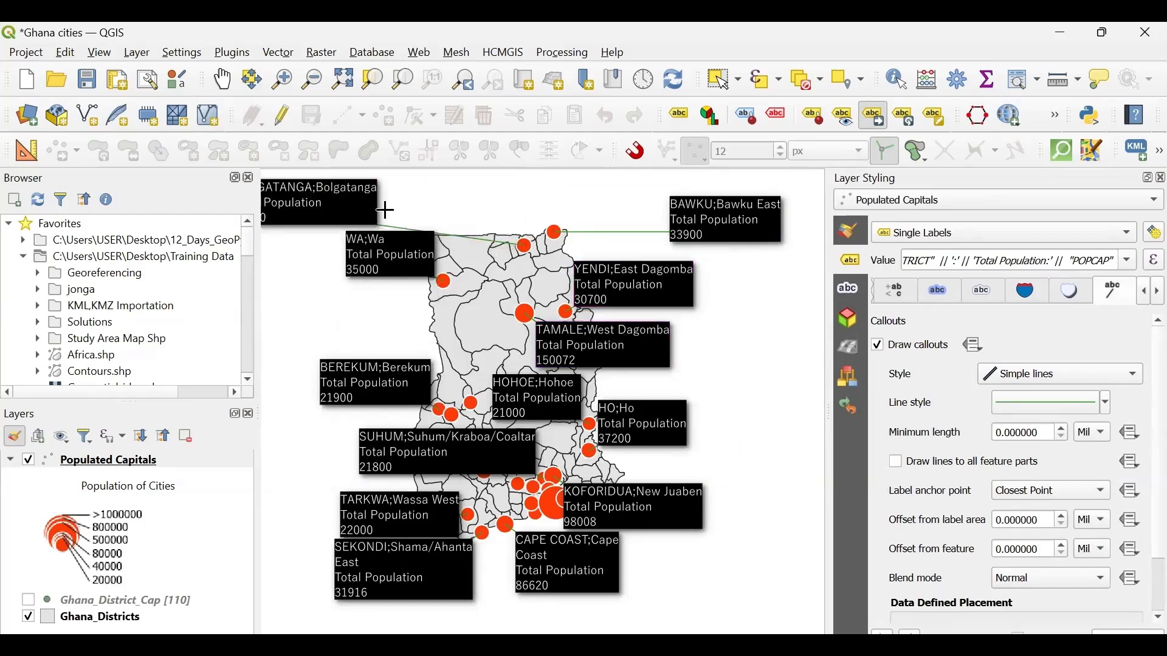
click(345, 203)
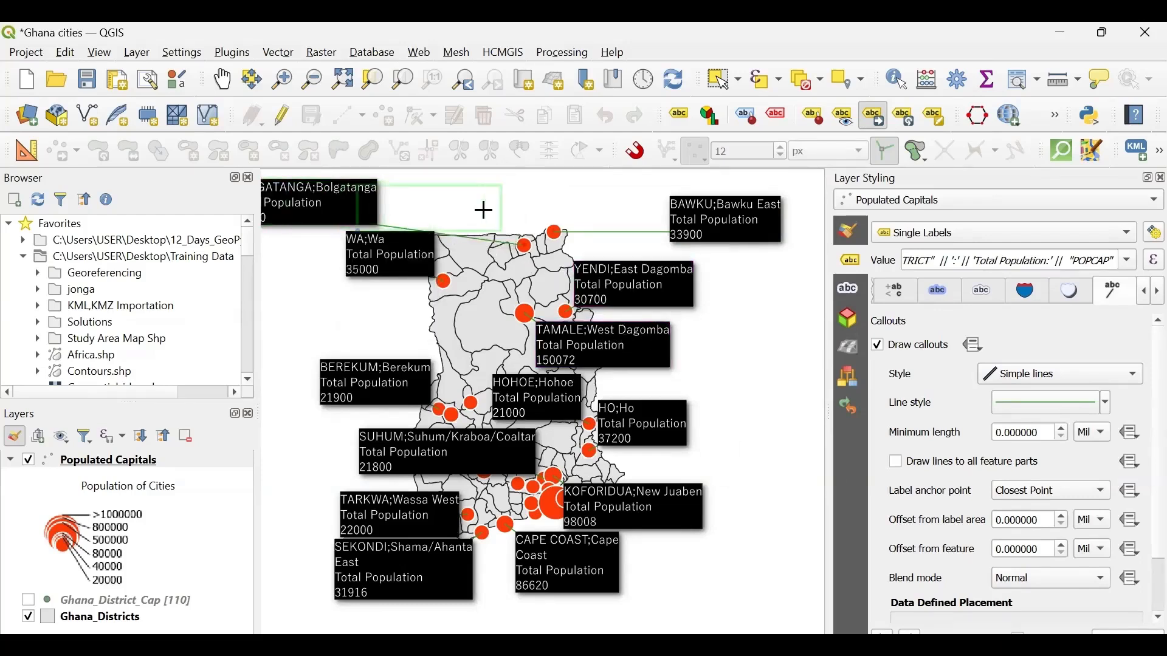
click(516, 198)
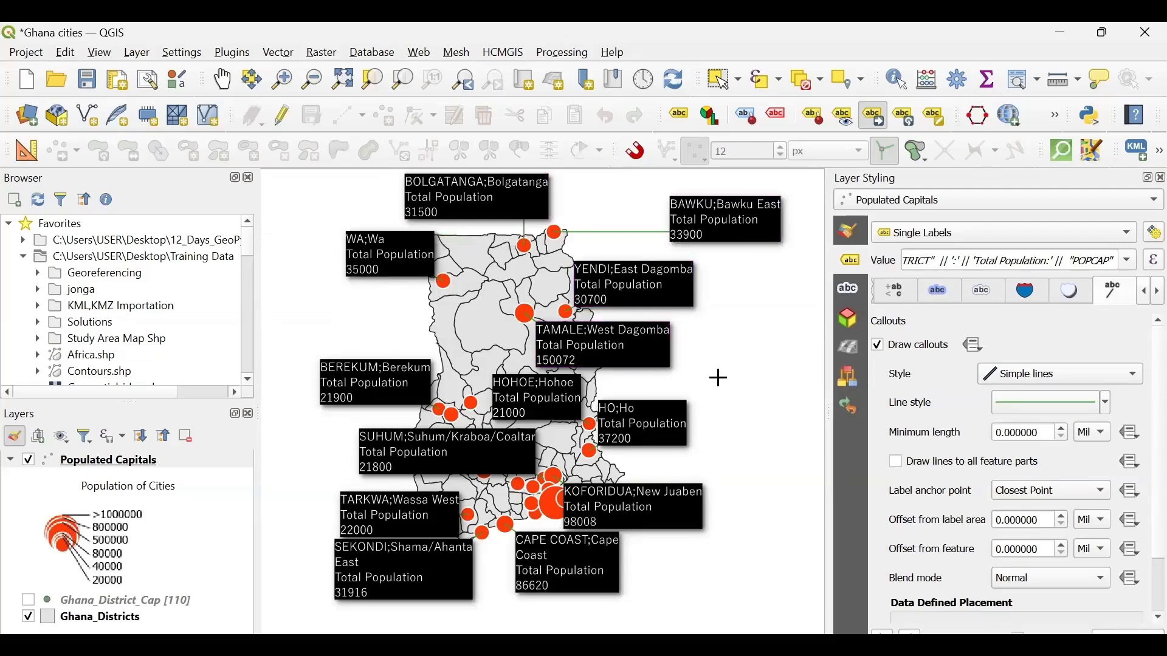
- Move the YENDI label outside the country outline to the east and the WA label outside it to the west
click(642, 284)
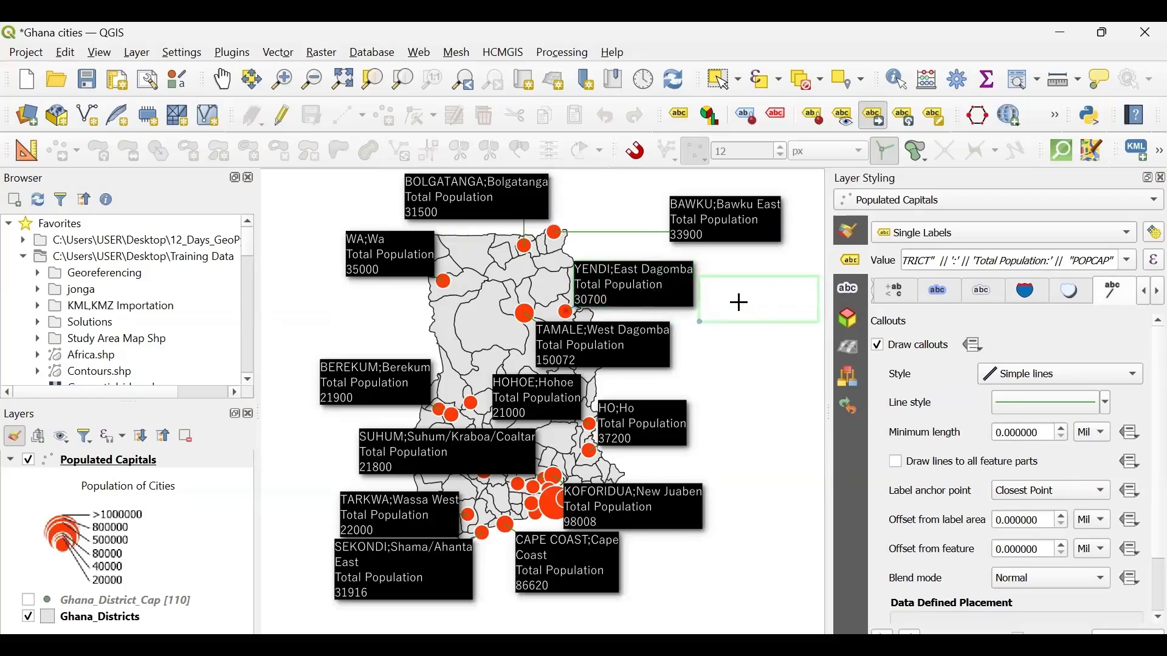
click(741, 302)
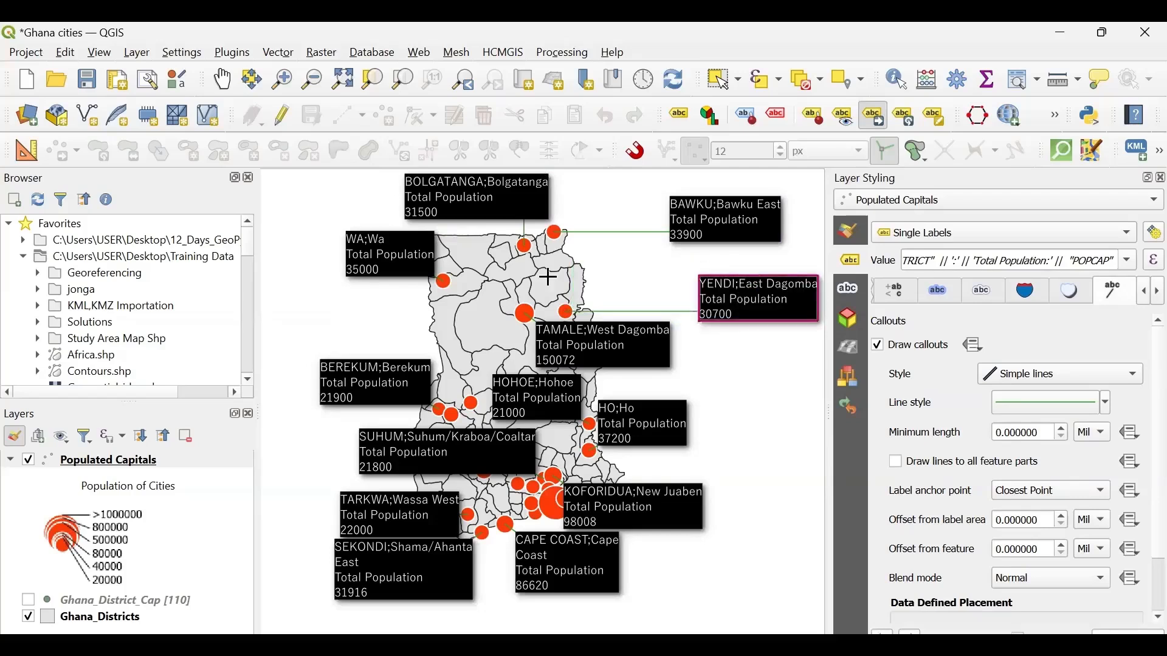
click(405, 259)
click(322, 270)
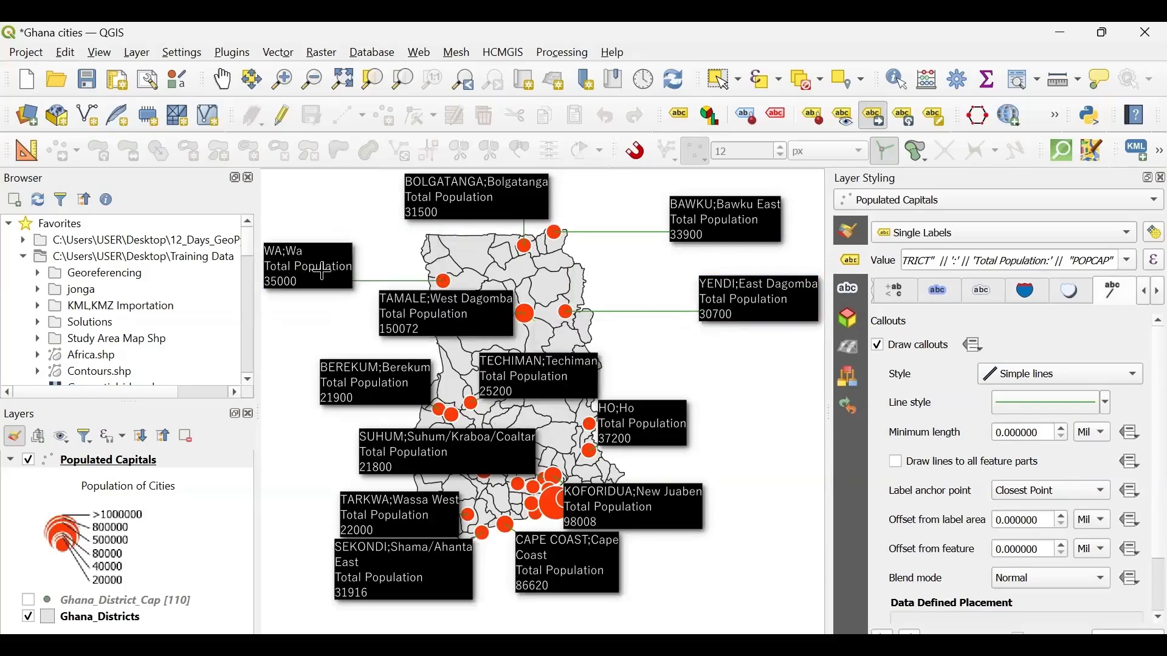
- Move the BEREKUM label outside the country outline to the west and the TAMALE label outside it to the east
click(398, 387)
click(294, 371)
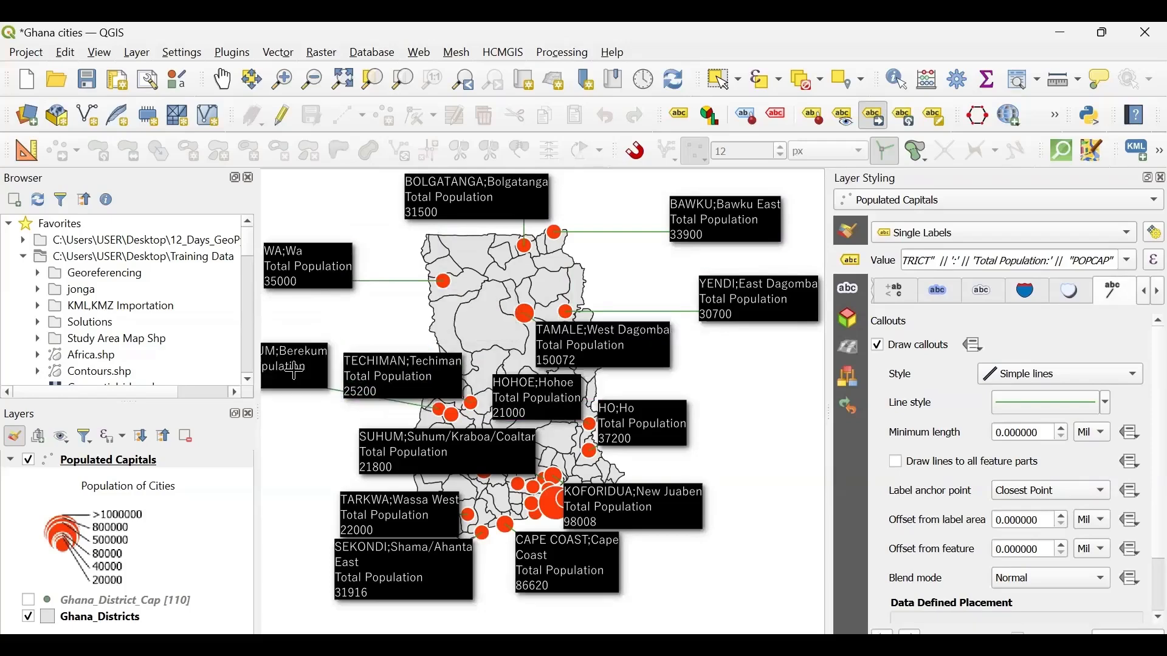
click(629, 352)
click(787, 372)
- Move the ASAMANKESE label outside the country outline to the west and the KOFORIDUA label outside it to the east
click(444, 453)
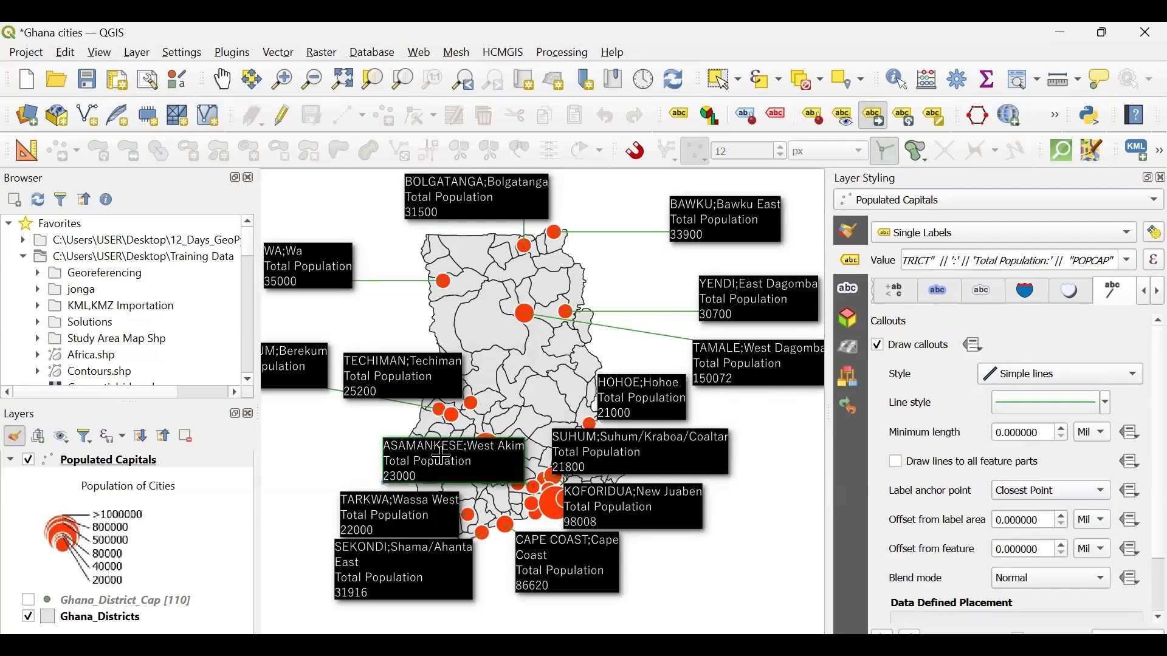
click(277, 497)
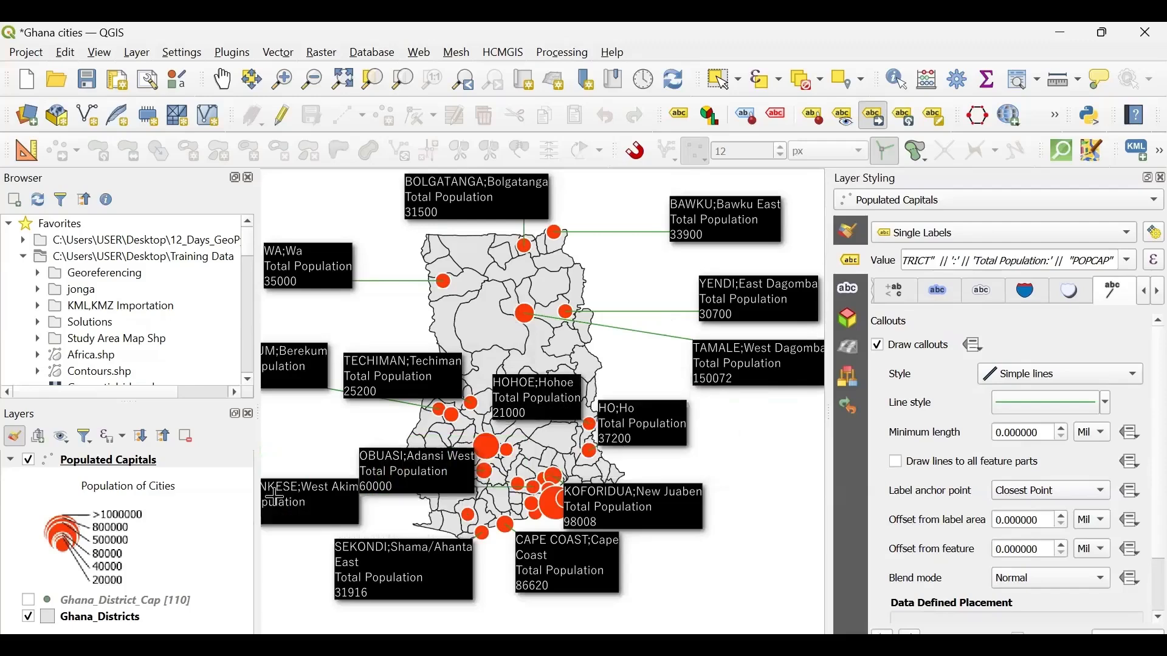
click(650, 494)
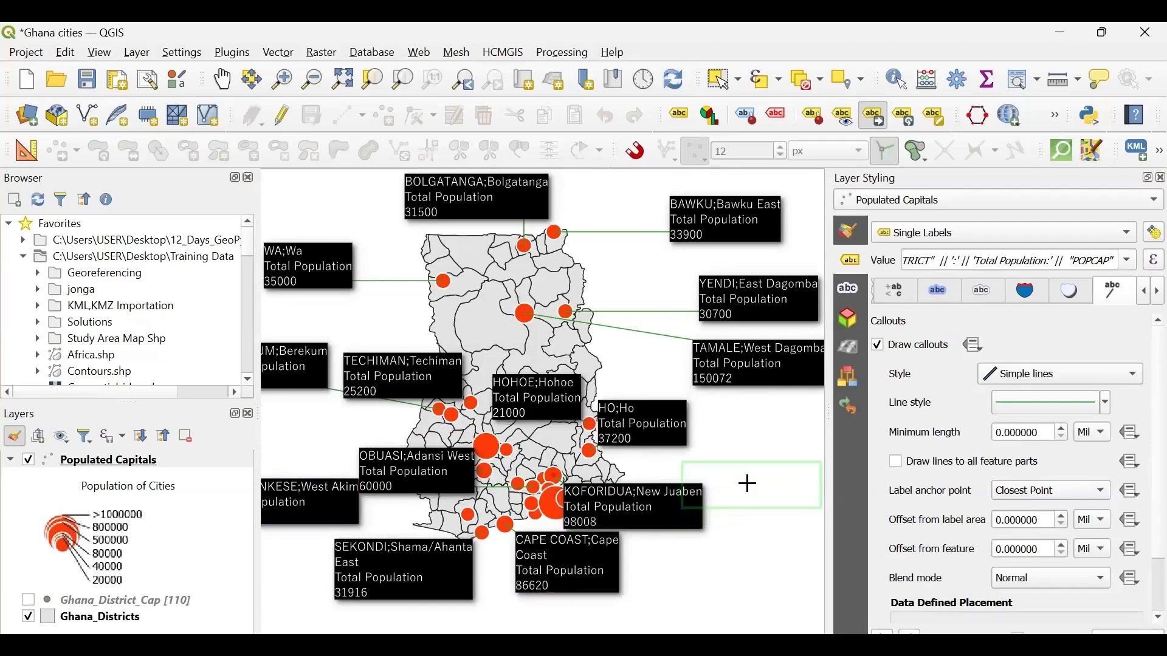
click(748, 484)
- Move the HO label east of the country outline and reposition the ASAMANKESE label lower, to the southwest of the outline
click(672, 427)
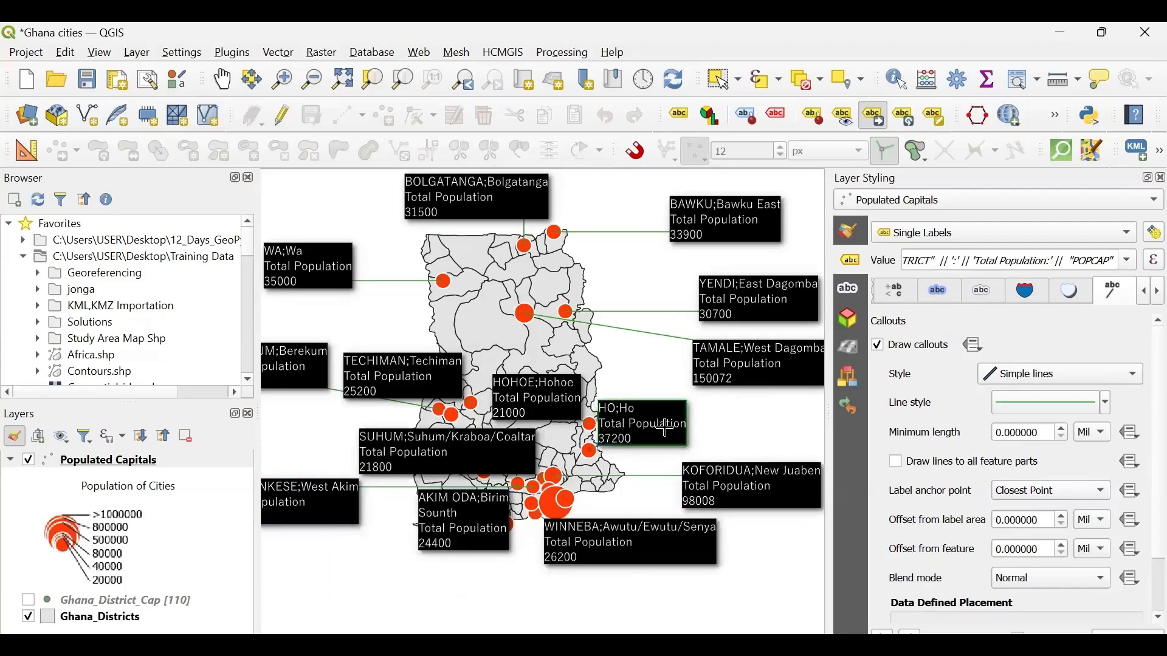
click(778, 427)
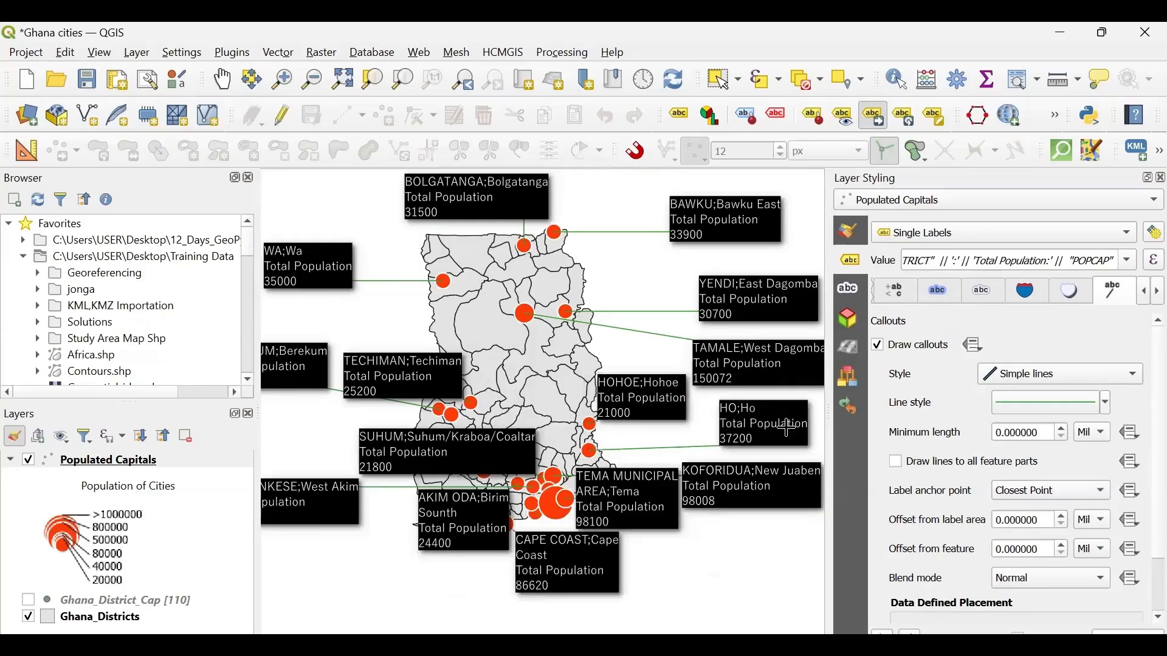
click(578, 561)
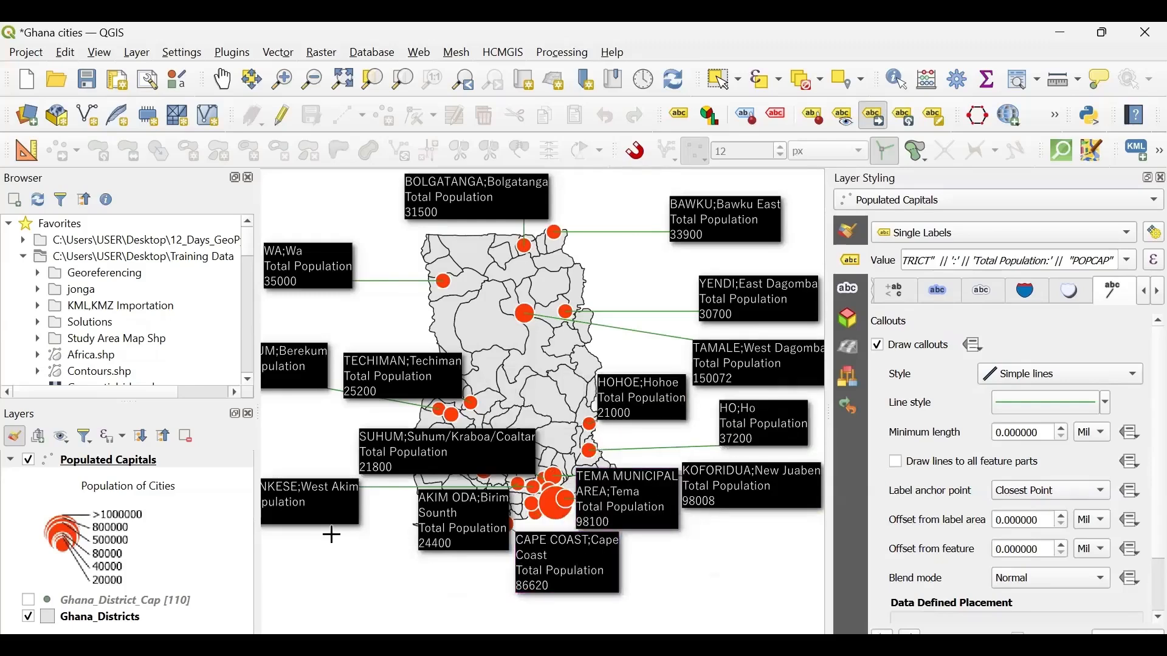
click(302, 570)
- Move the OBUASI label outside the country outline to the west and the TARKWA label below the southern coast
click(422, 486)
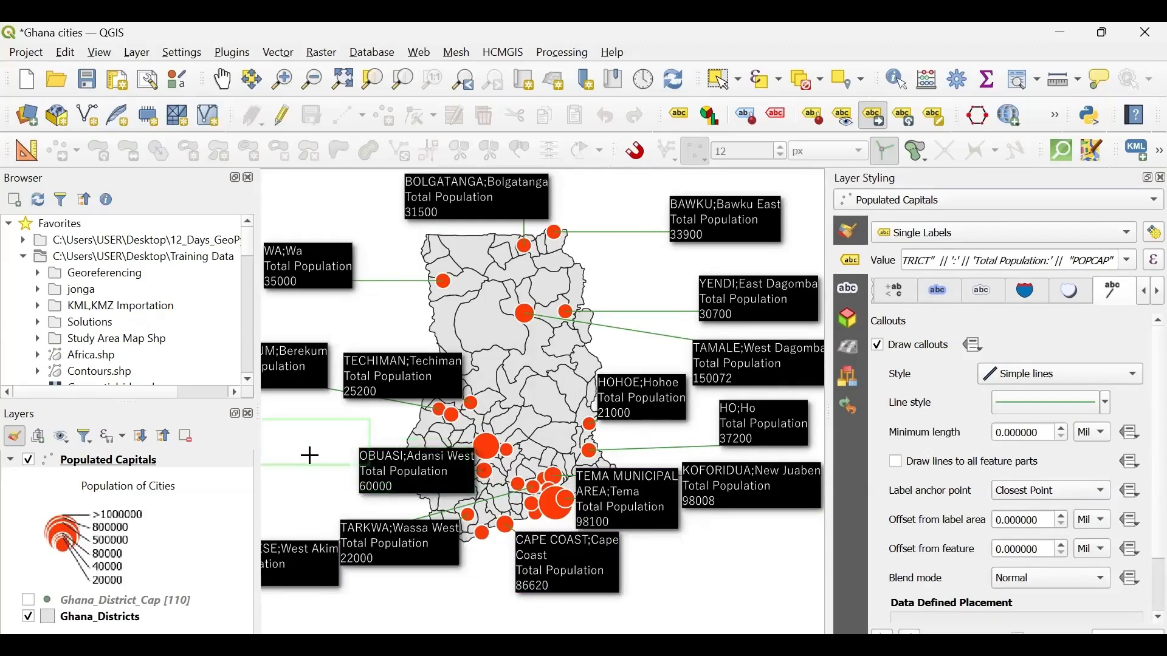
click(291, 451)
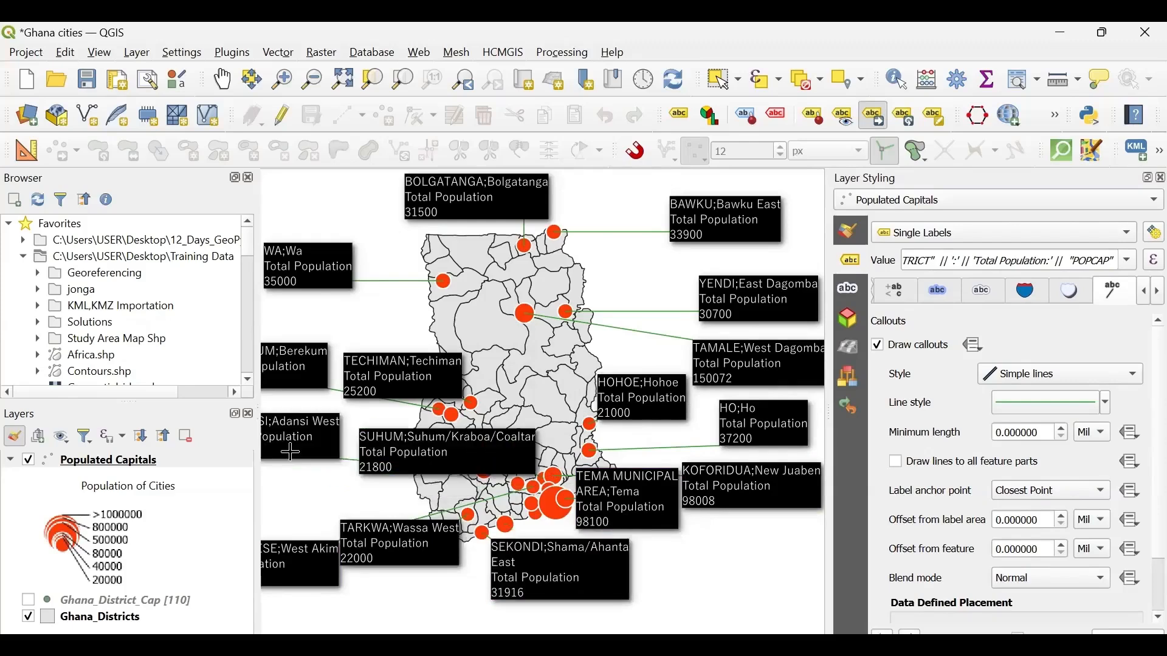
click(395, 541)
click(401, 601)
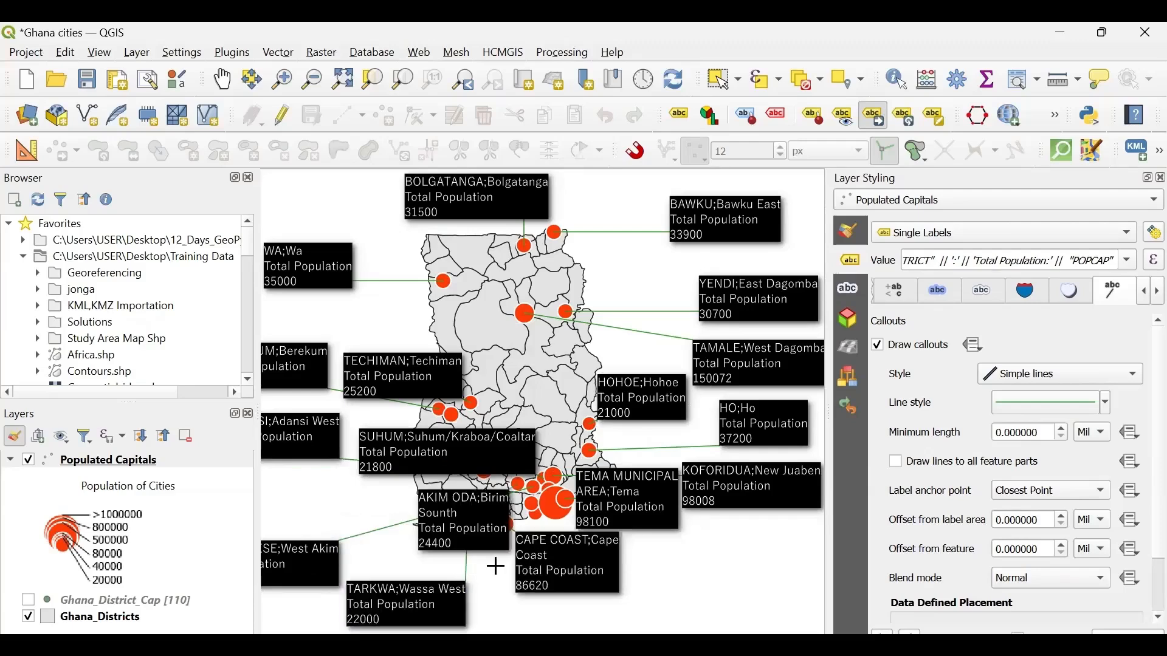
- Move the CAPE COAST label southeast of its marker and the AKIM ODA label below the coast, between TARKWA and CAPE COAST
click(571, 564)
click(649, 599)
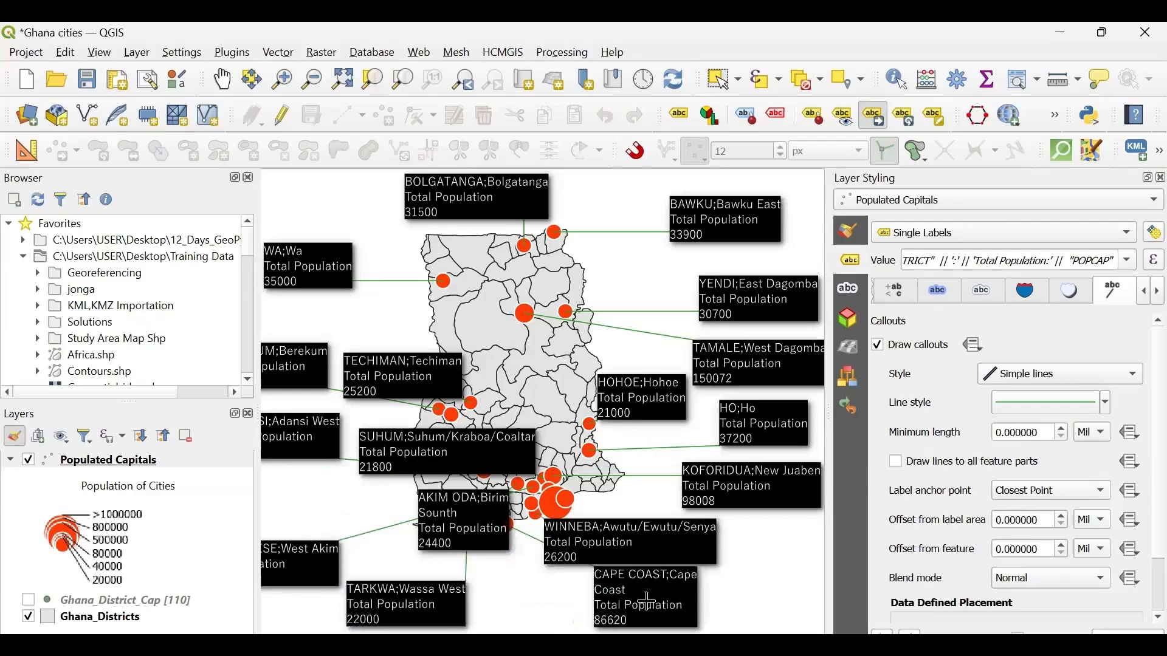
click(480, 518)
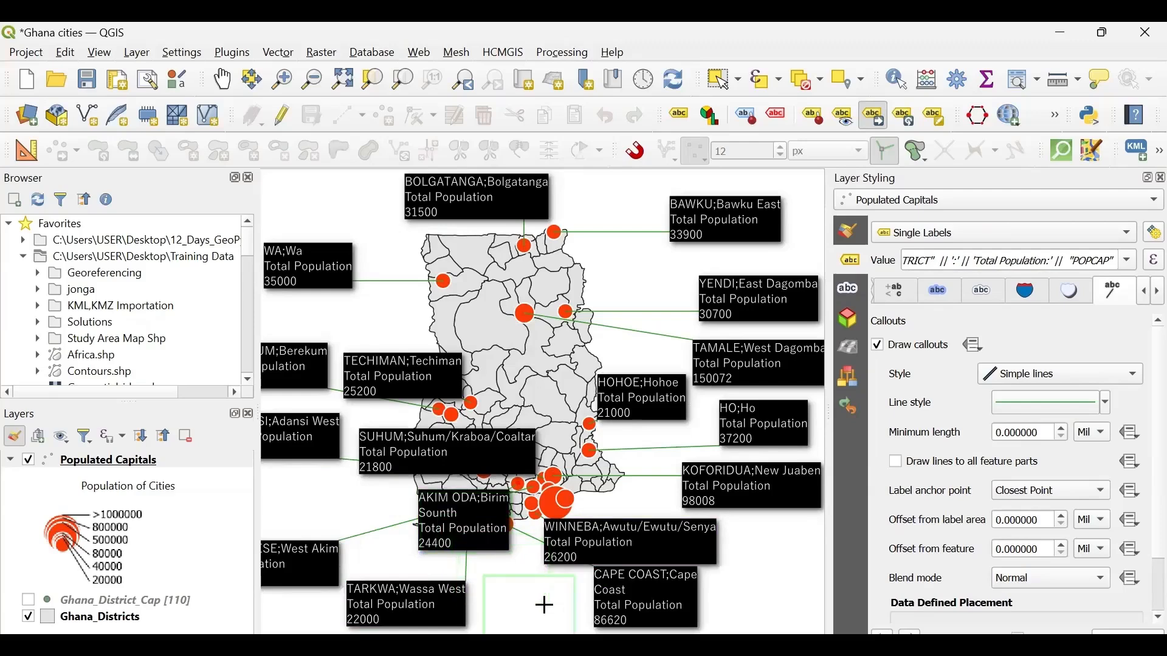
click(545, 605)
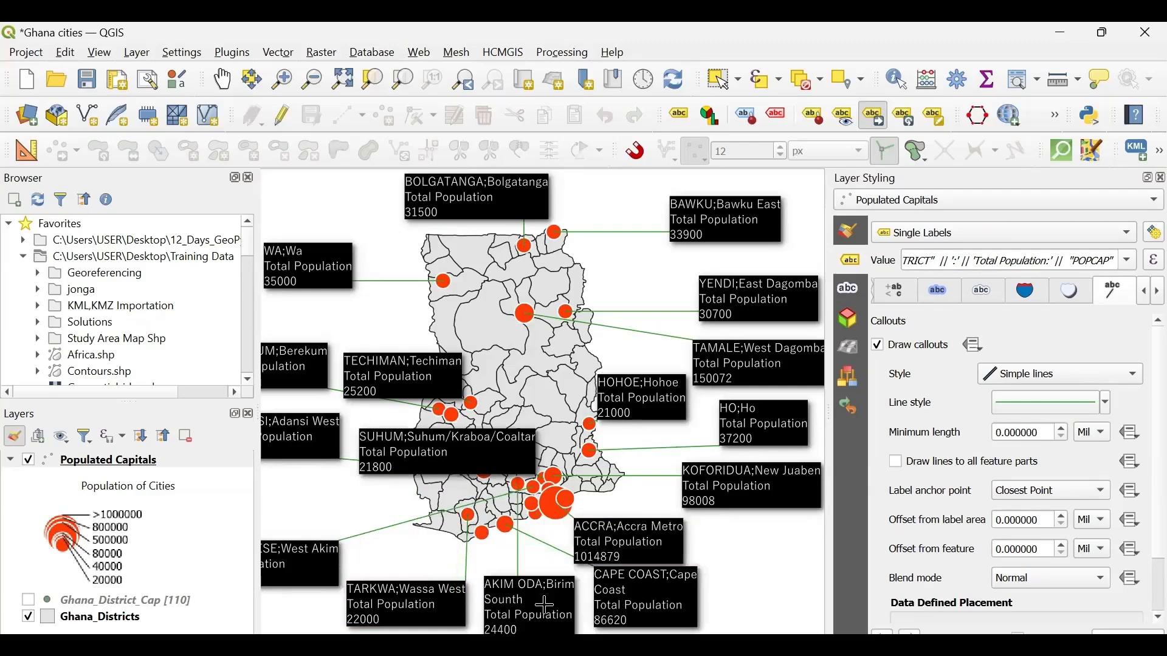
- Move the SUHUM label west of the country outline and reposition the CAPE COAST label southwest of its marker, beside AKIM ODA
click(472, 443)
click(299, 493)
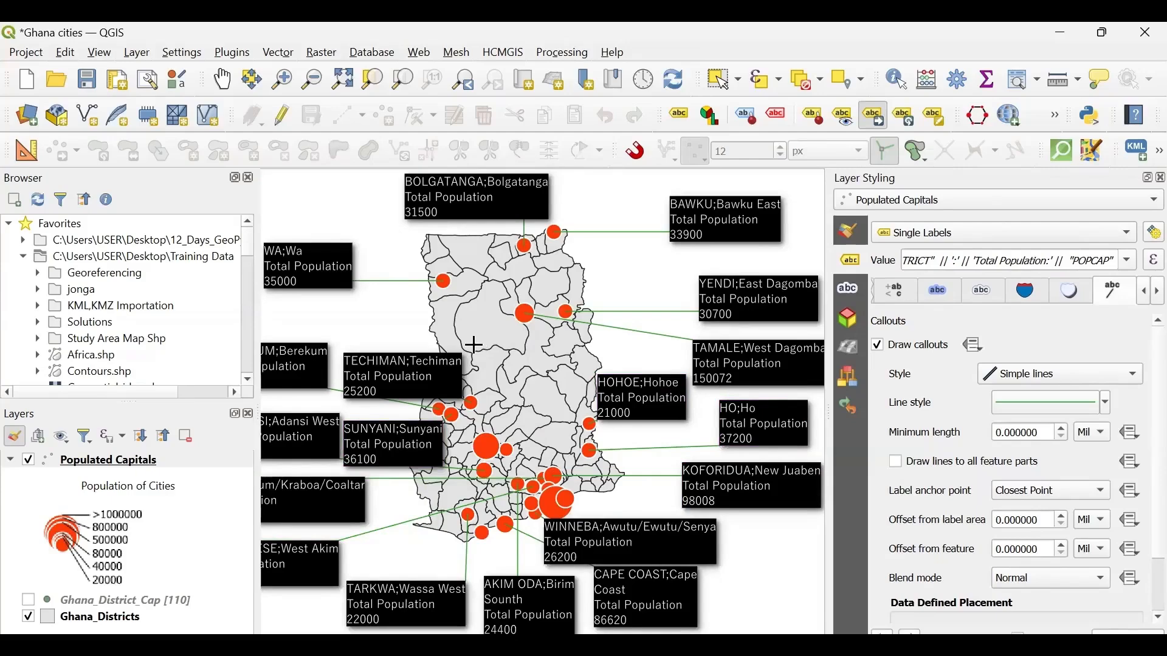
scroll(474, 364, down, 1)
scroll(631, 462, up, 1)
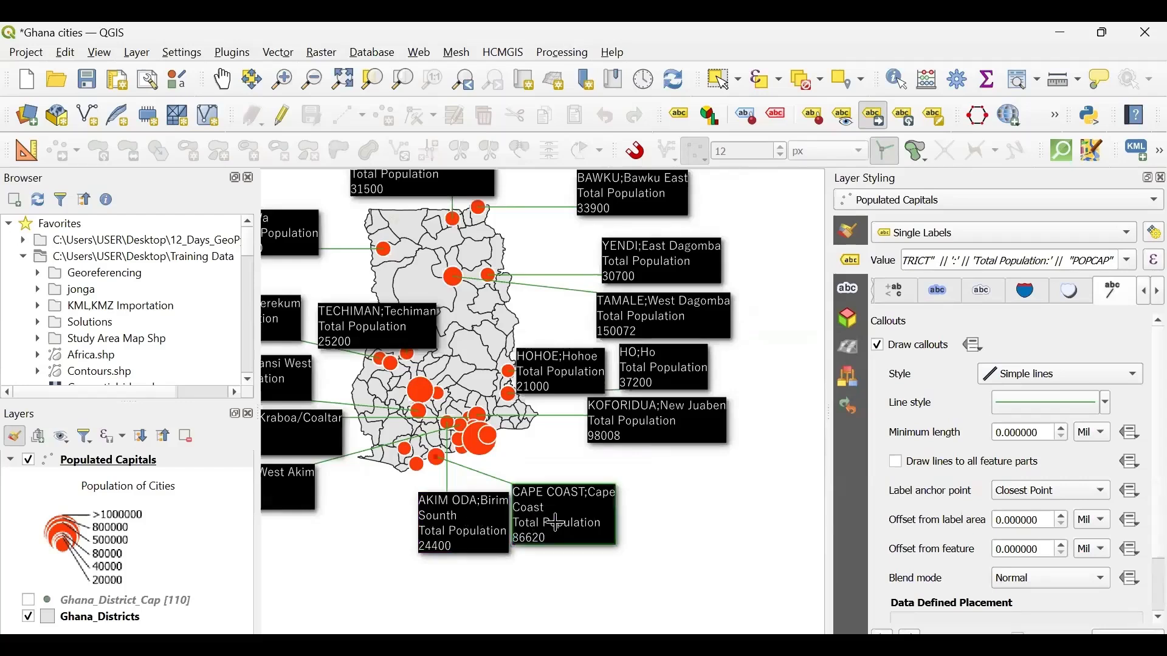
click(559, 521)
click(347, 559)
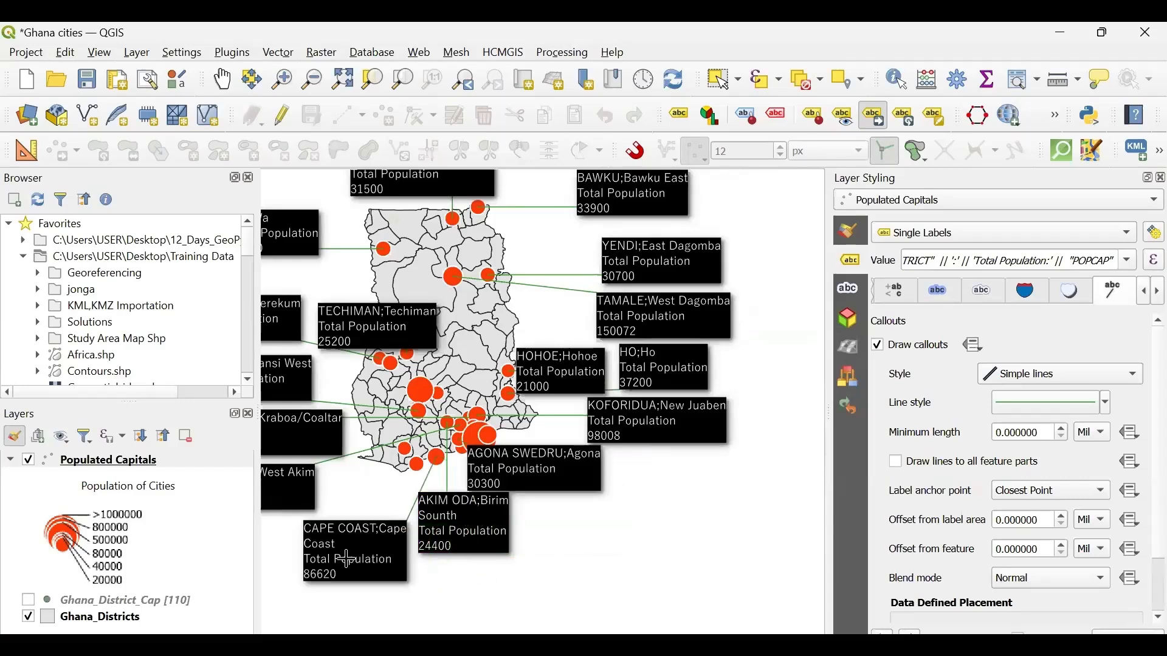
- Move the AGONA SWEDRU label southeast of the coast and reposition the KOFORIDUA label directly above it
click(540, 480)
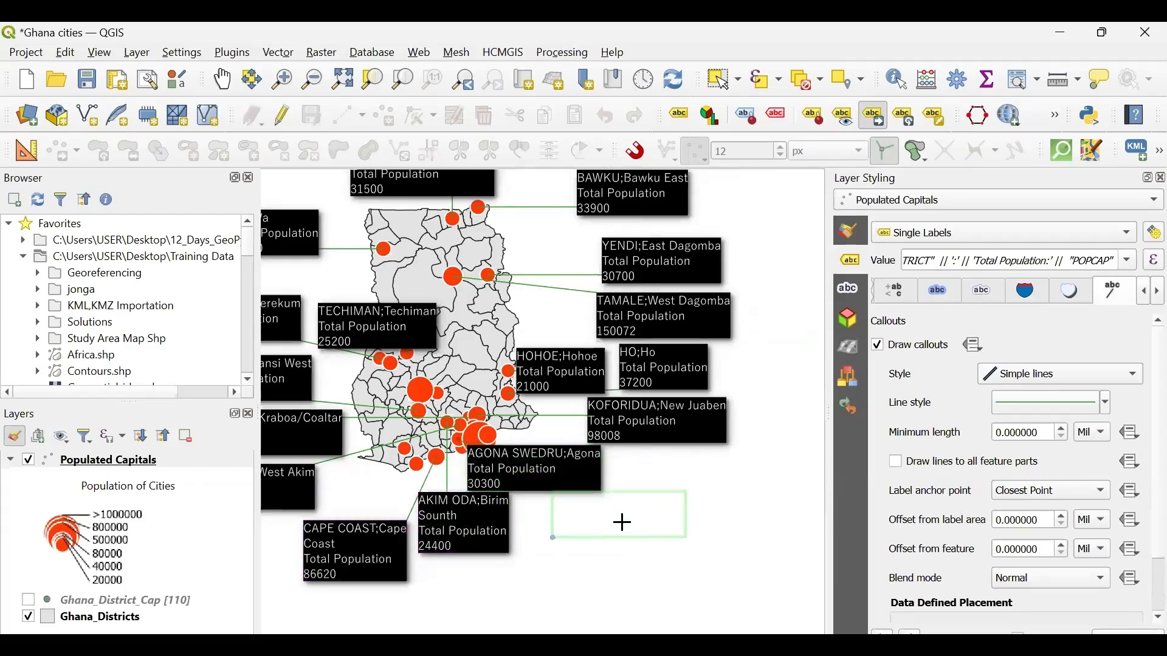
click(622, 522)
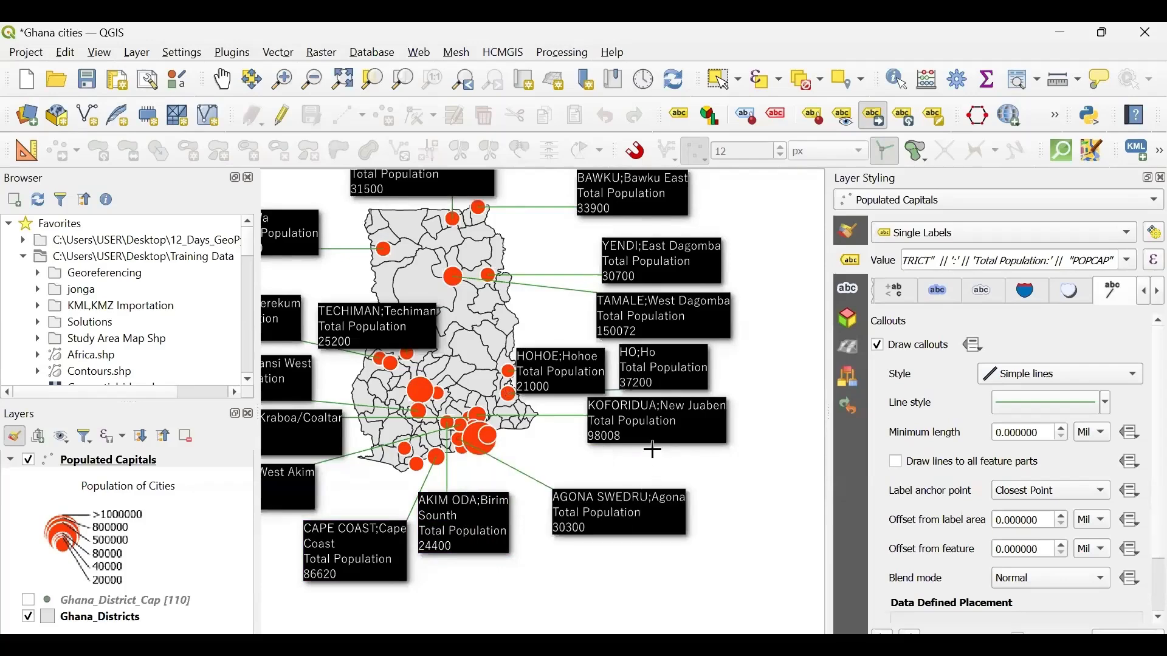
click(650, 420)
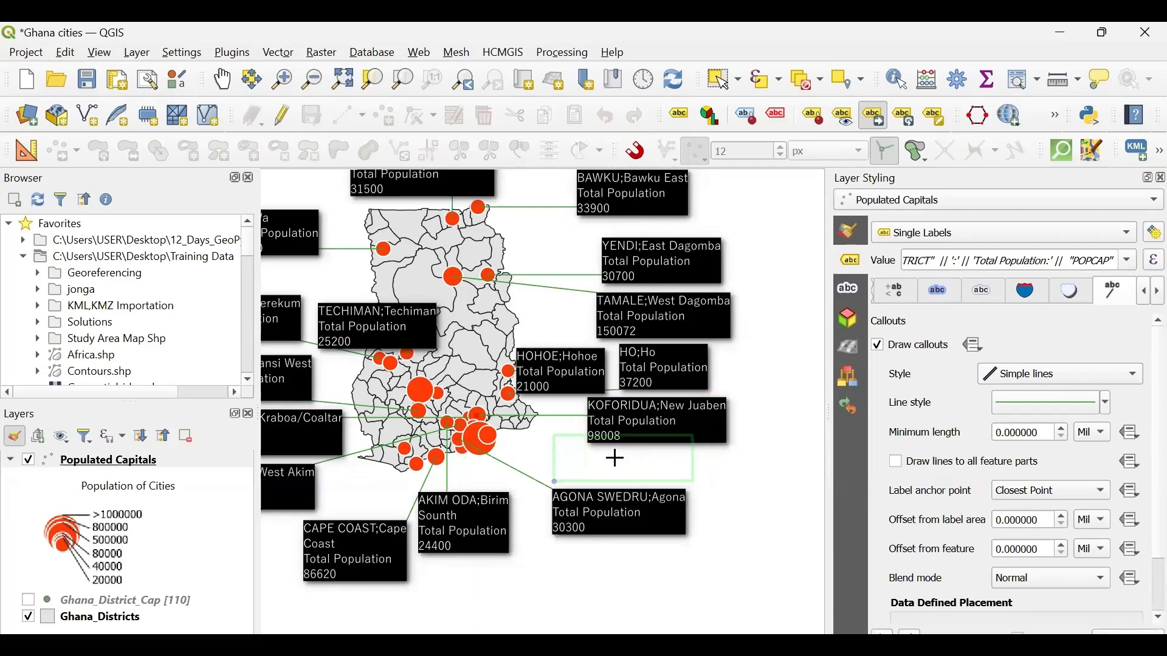
click(616, 460)
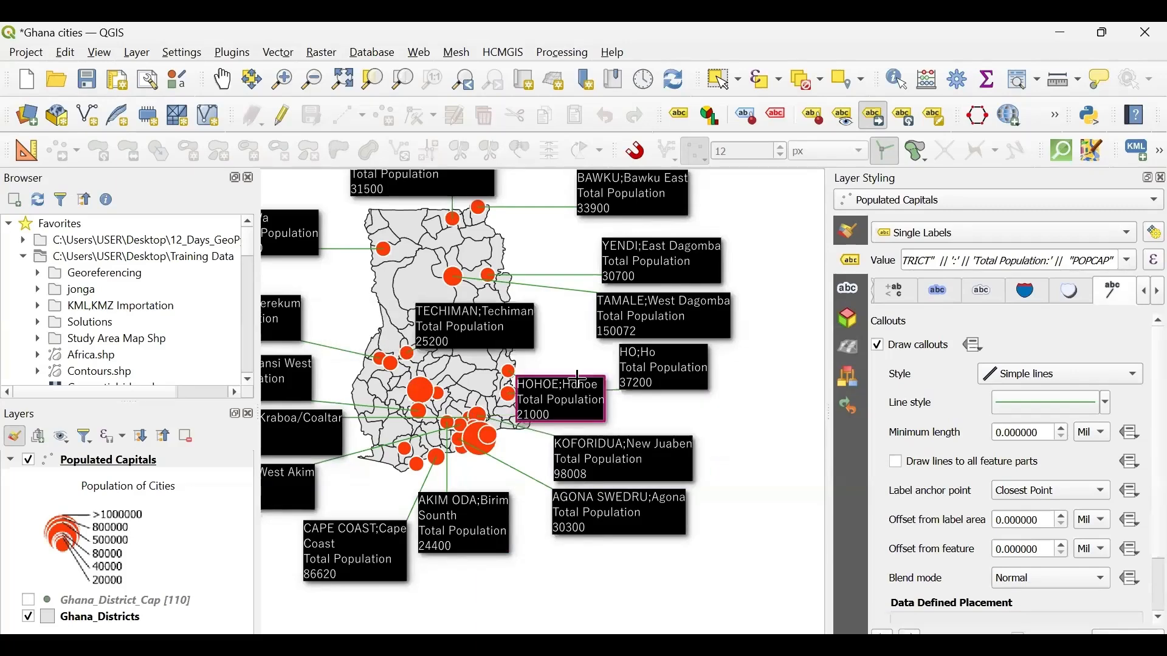
- Shift the HO label slightly west toward its marker, just below the TAMALE label
click(677, 357)
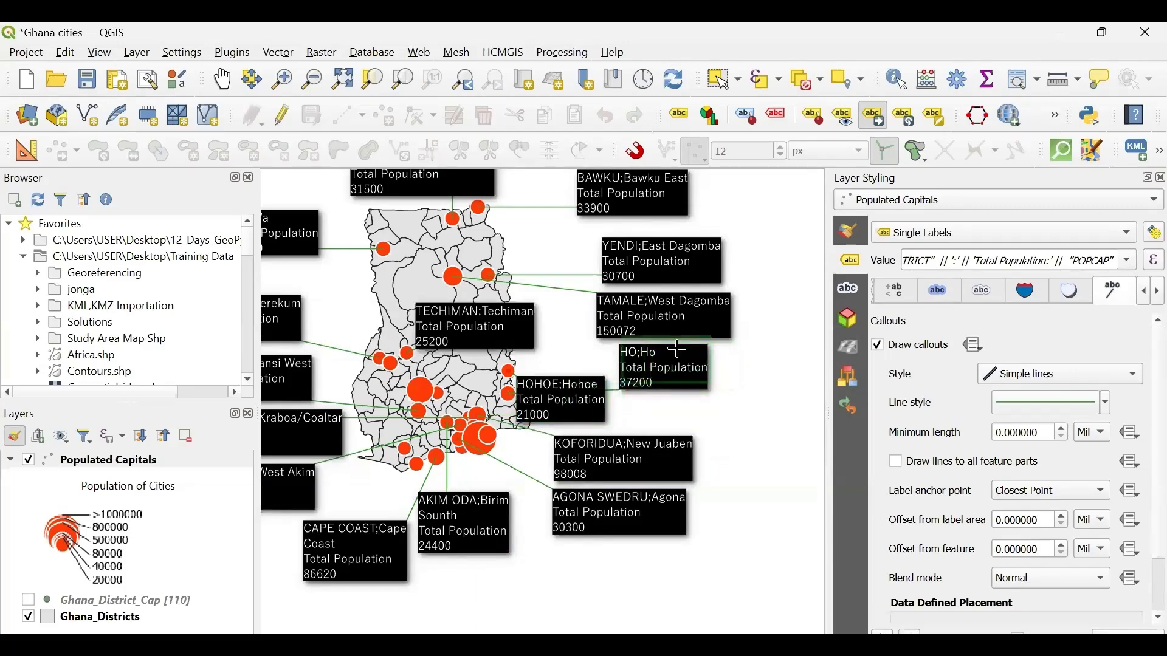
click(676, 349)
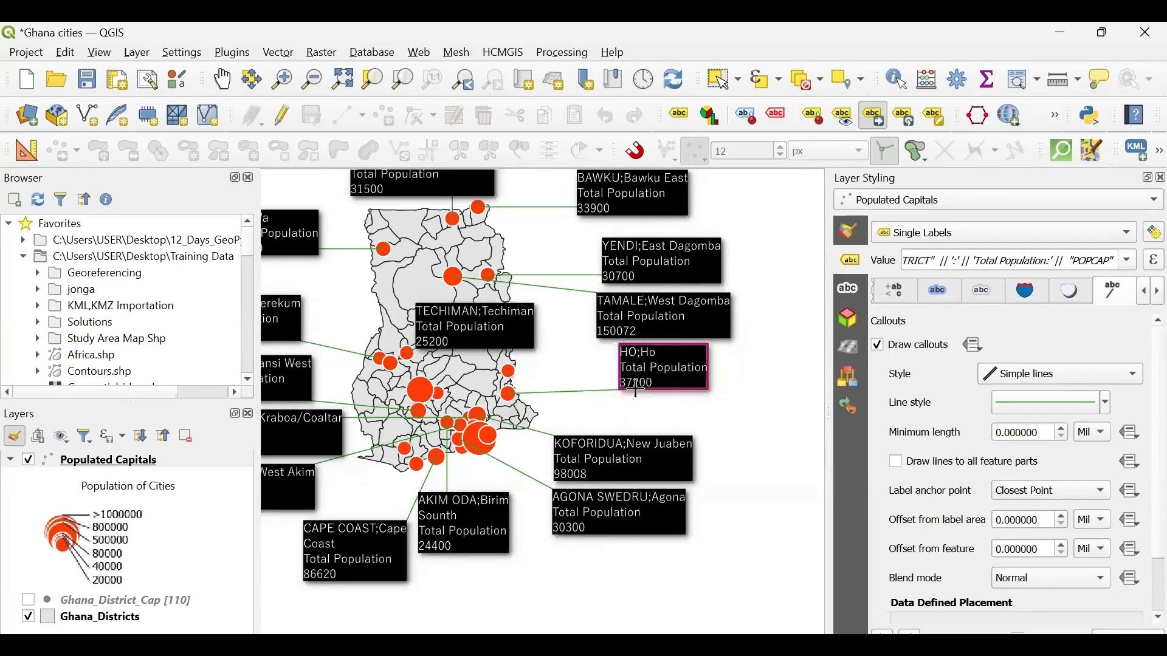
click(666, 364)
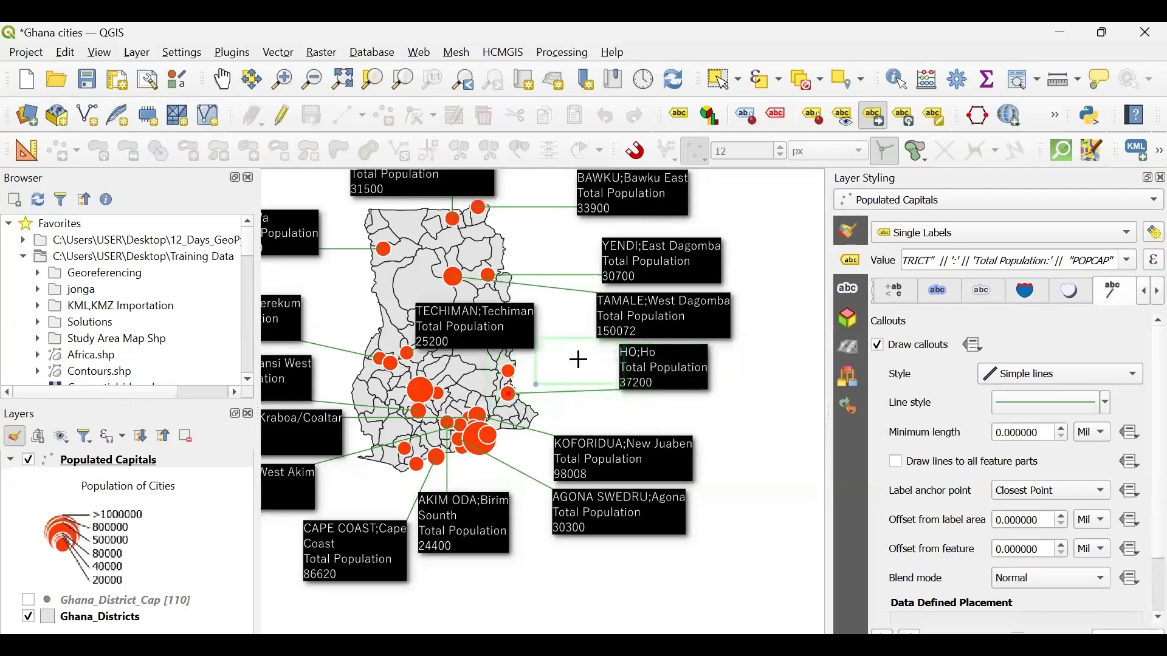
click(640, 358)
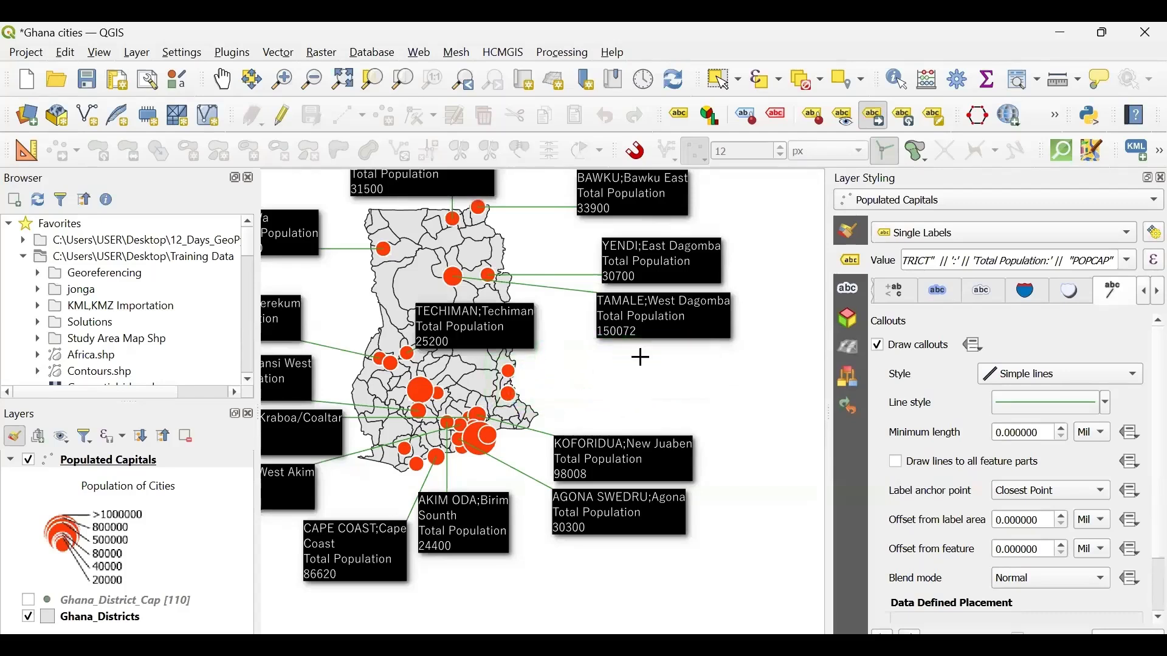
- Move the TECHIMAN label east of the country outline and the KUMASI label fully outside it to the west
click(484, 322)
click(641, 382)
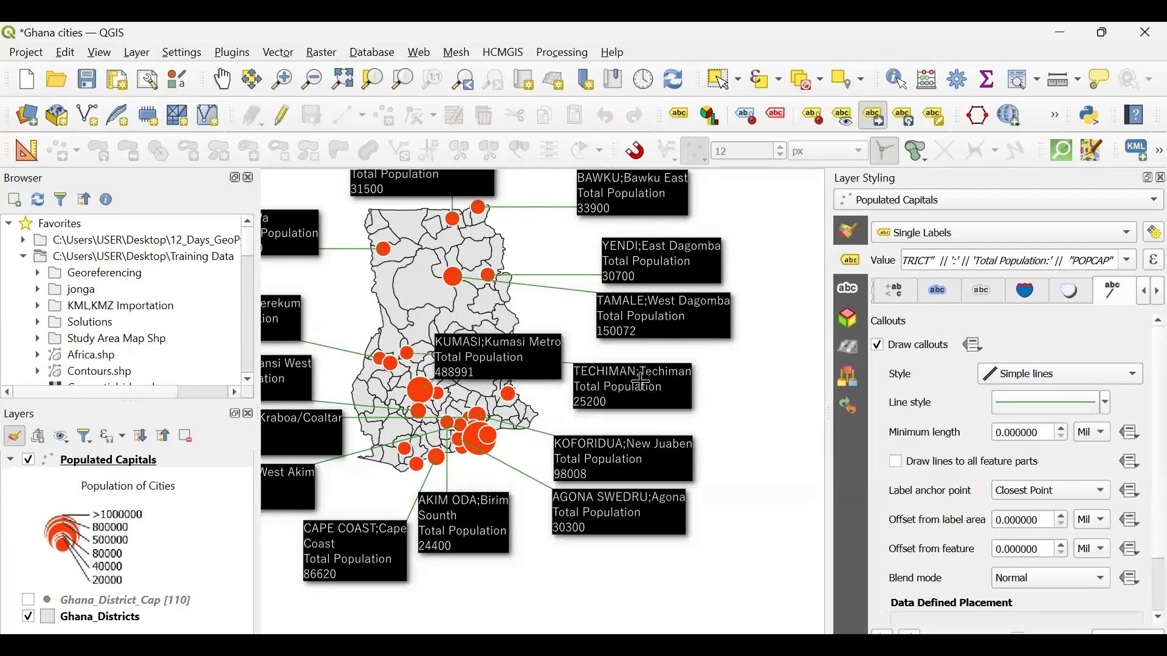
click(523, 353)
click(356, 282)
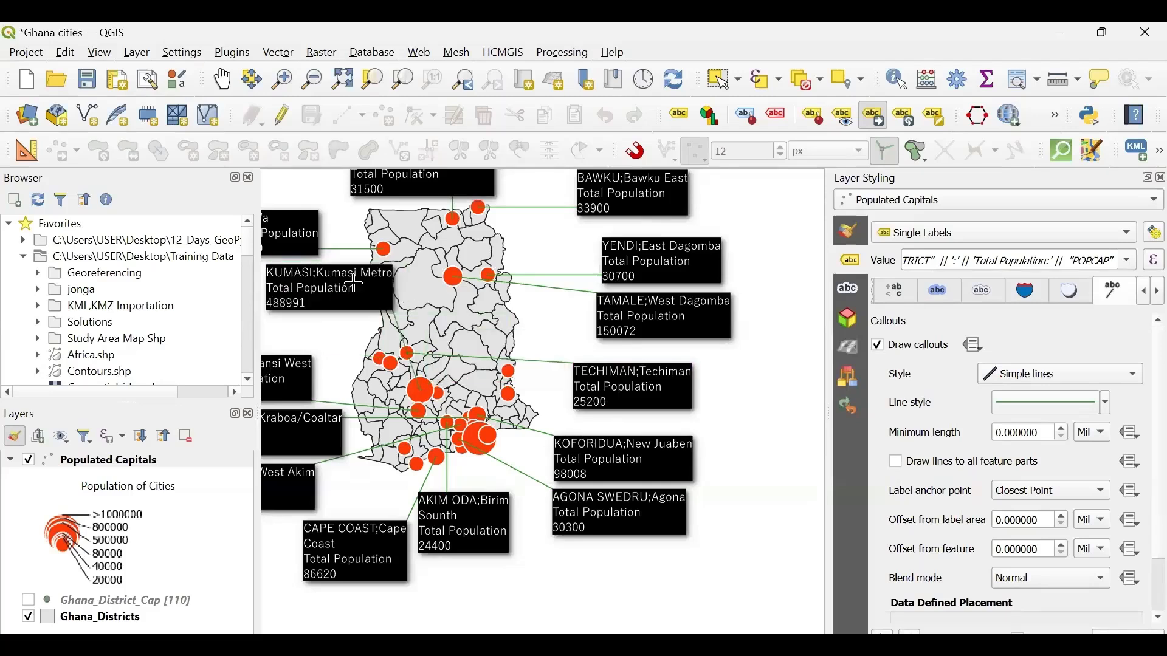
click(355, 283)
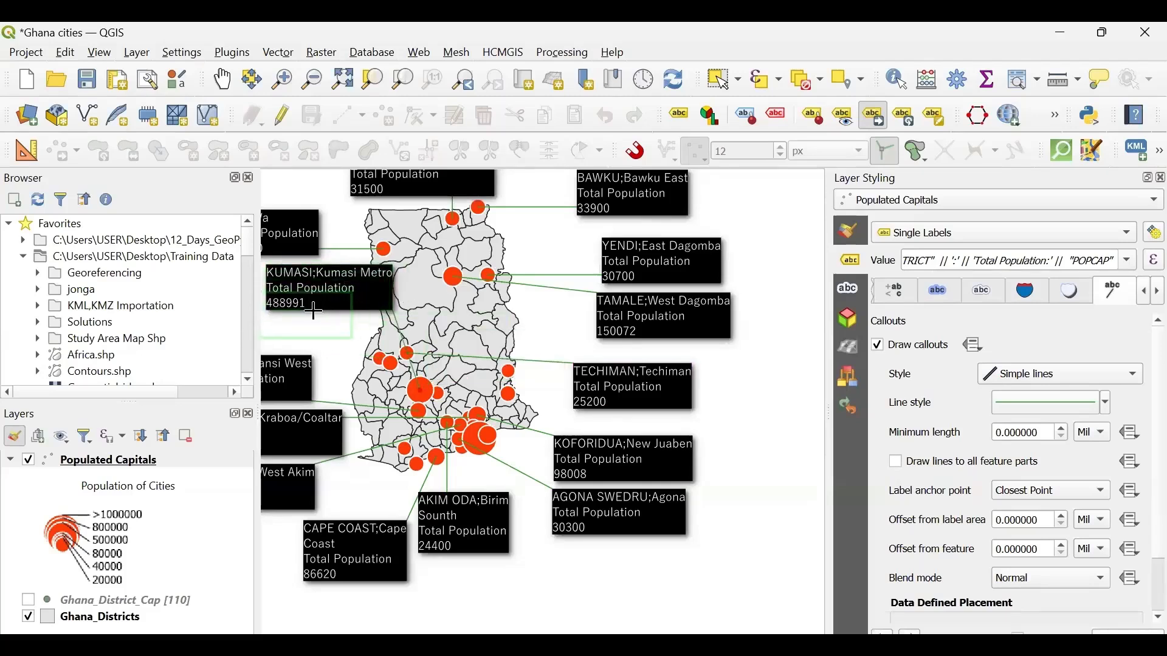
click(315, 309)
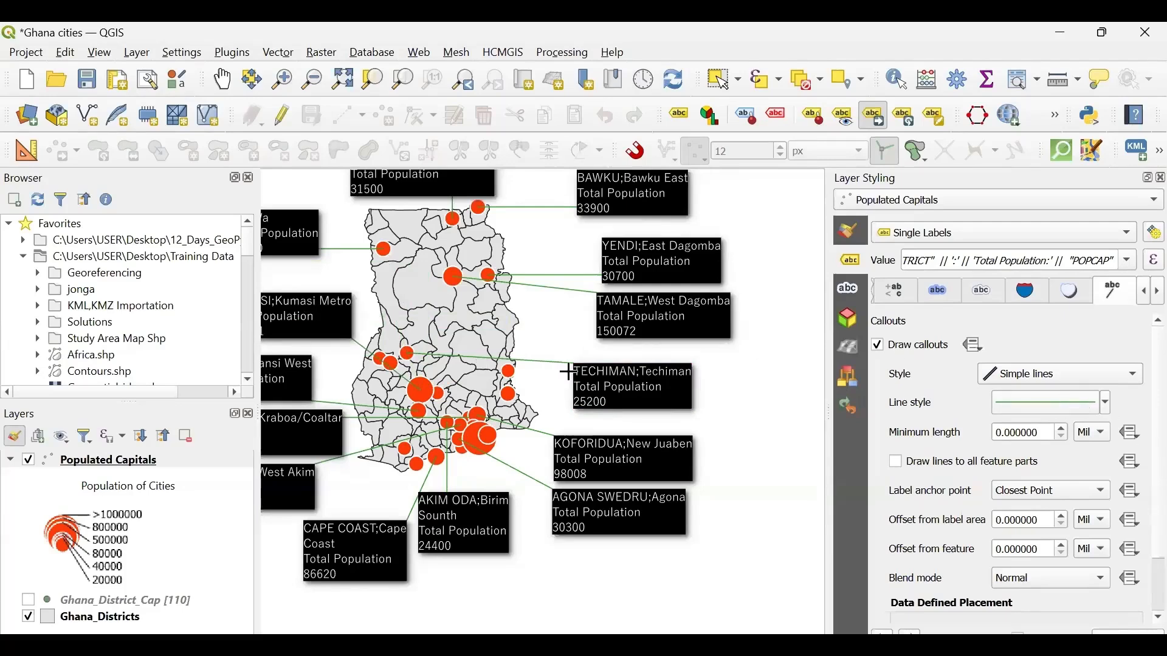
- Recolor the label callout lines, trying light grey and settling on black
click(1104, 408)
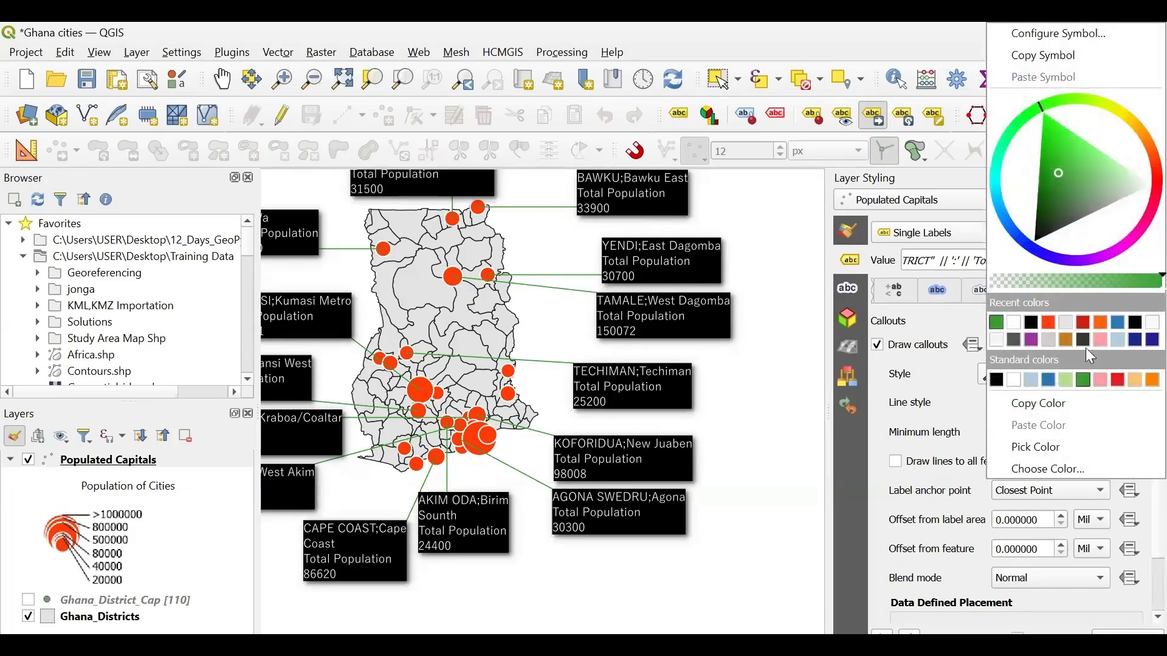
click(1066, 322)
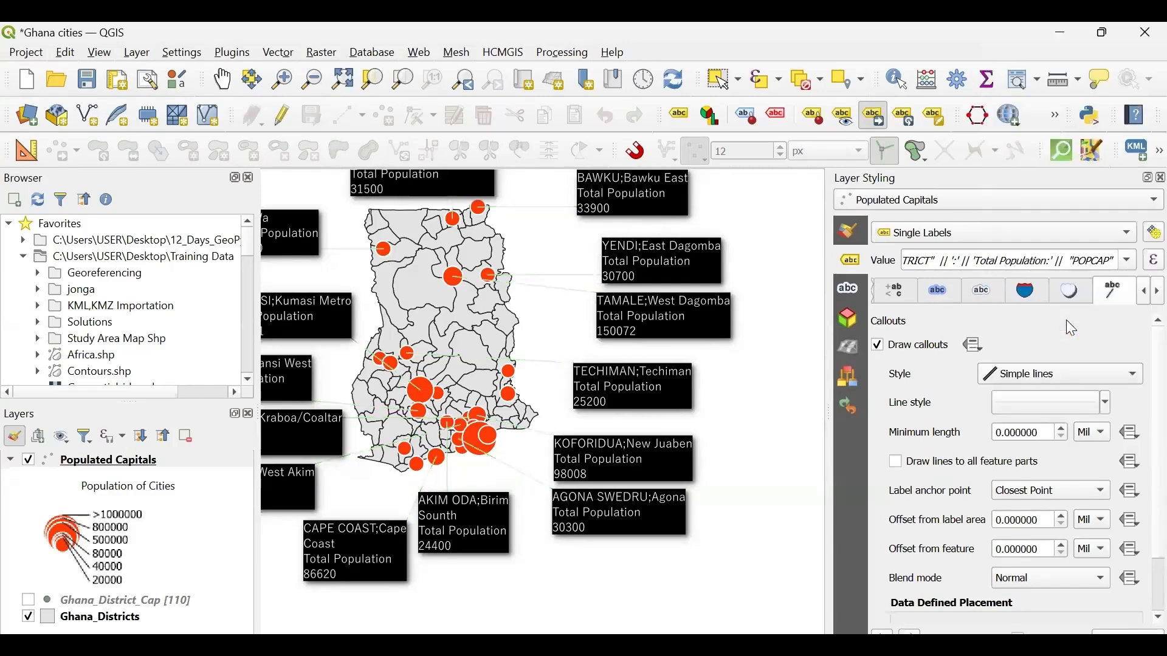
click(1101, 403)
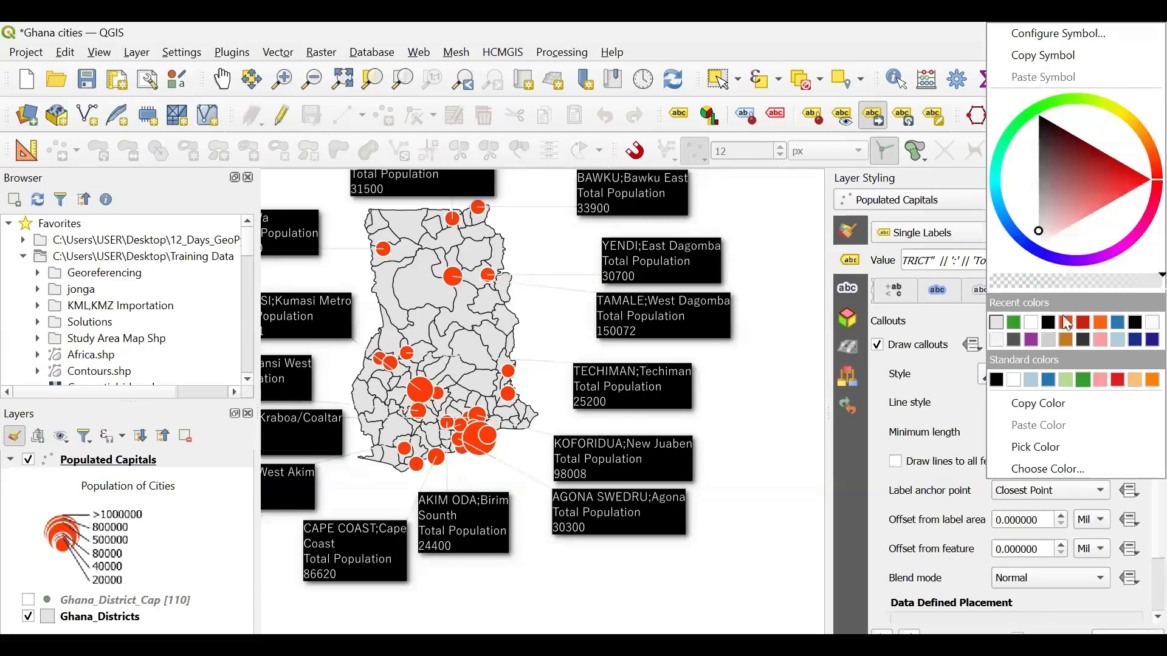
click(997, 381)
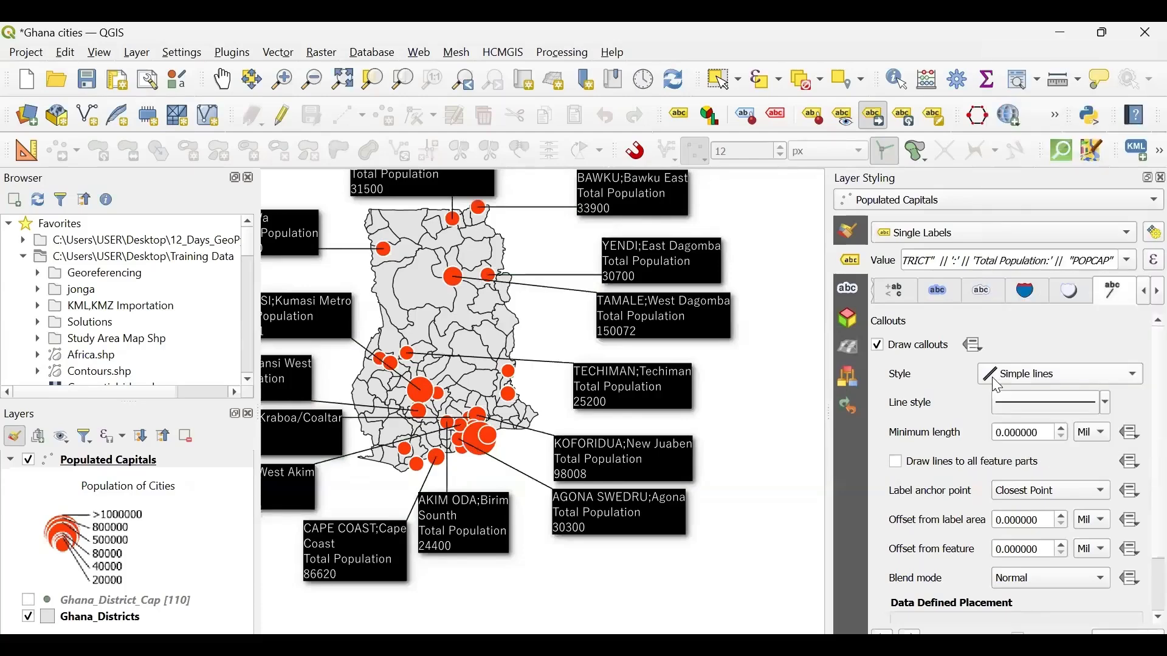
- Save the project and center the map so that the country and its surrounding labels are in view
click(87, 82)
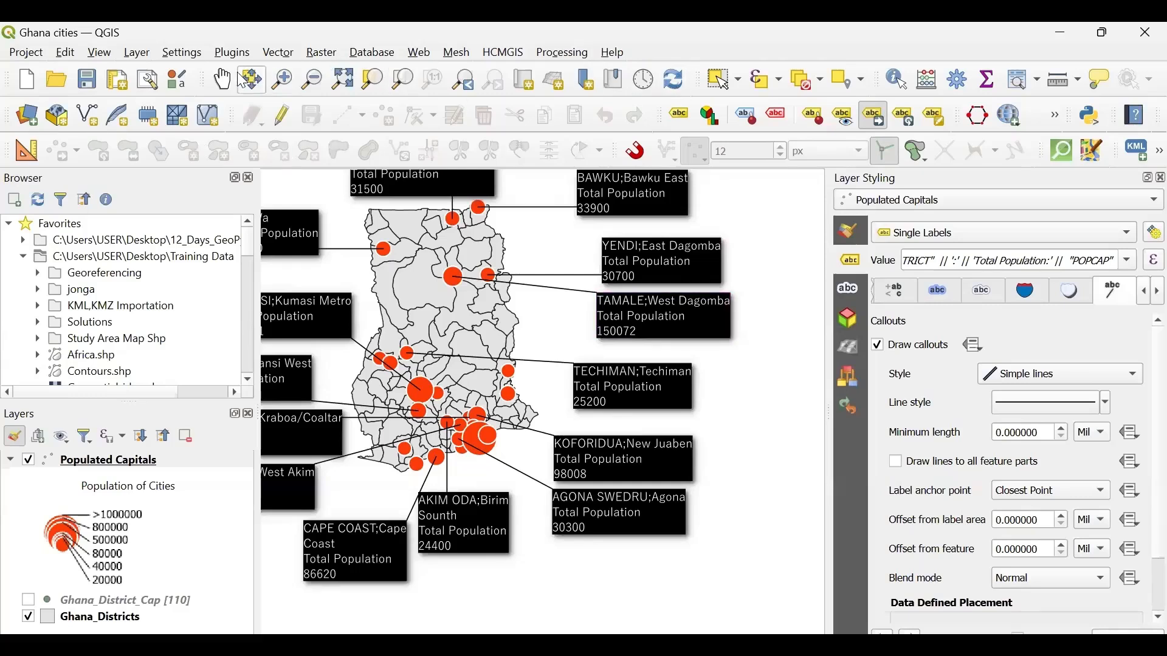
click(226, 80)
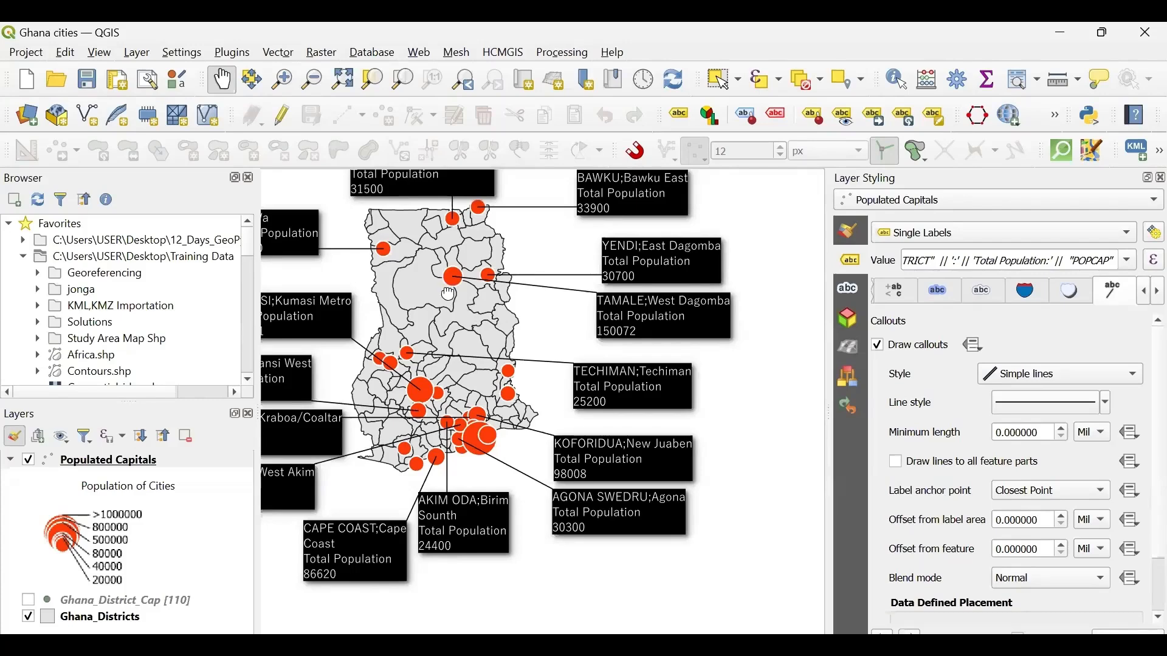
drag(448, 293, 539, 333)
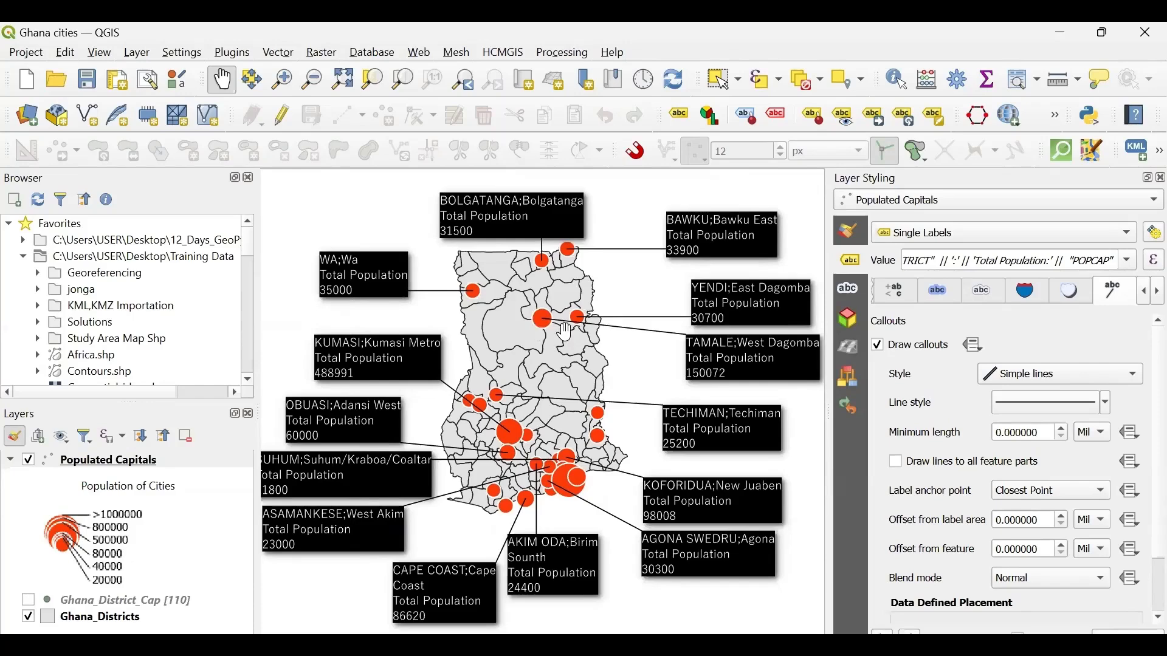
drag(566, 331, 589, 336)
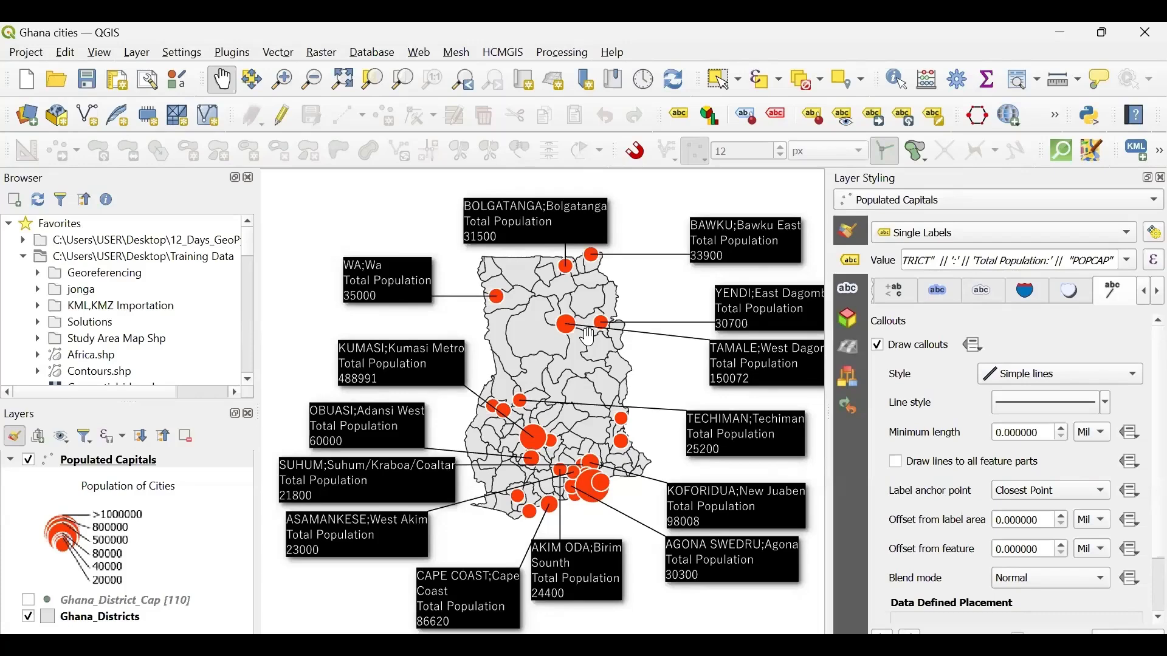
- Create a new print layout titled "Populated cities in Ghana" with the country and its surrounding labels centered in the map view
click(27, 54)
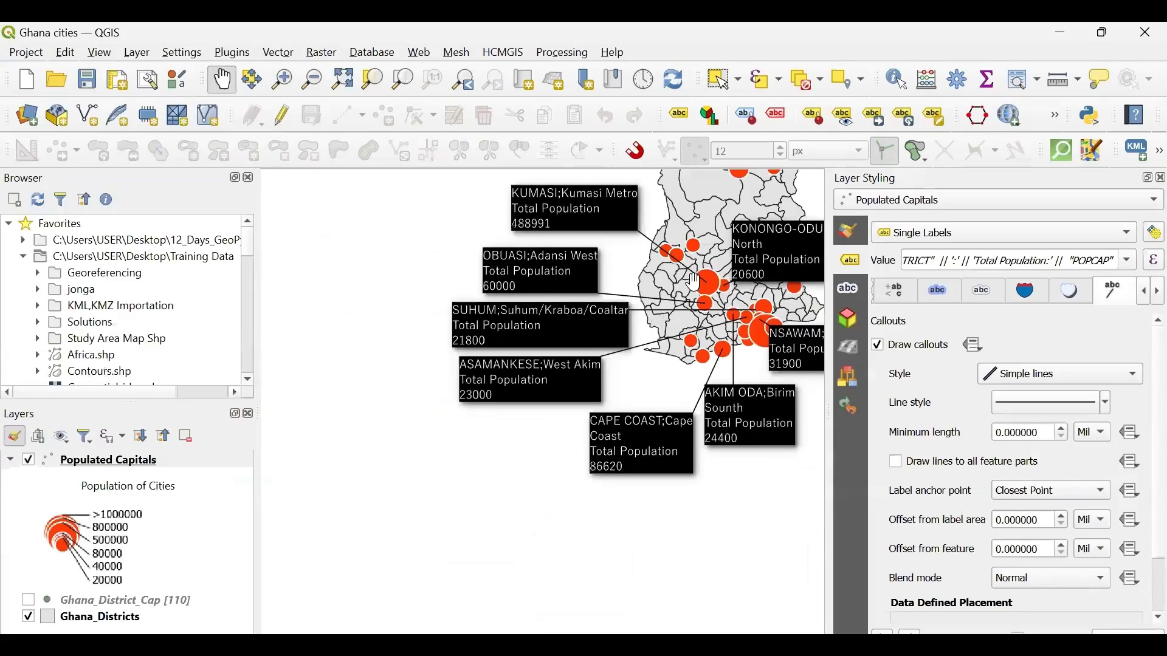
drag(670, 300, 488, 459)
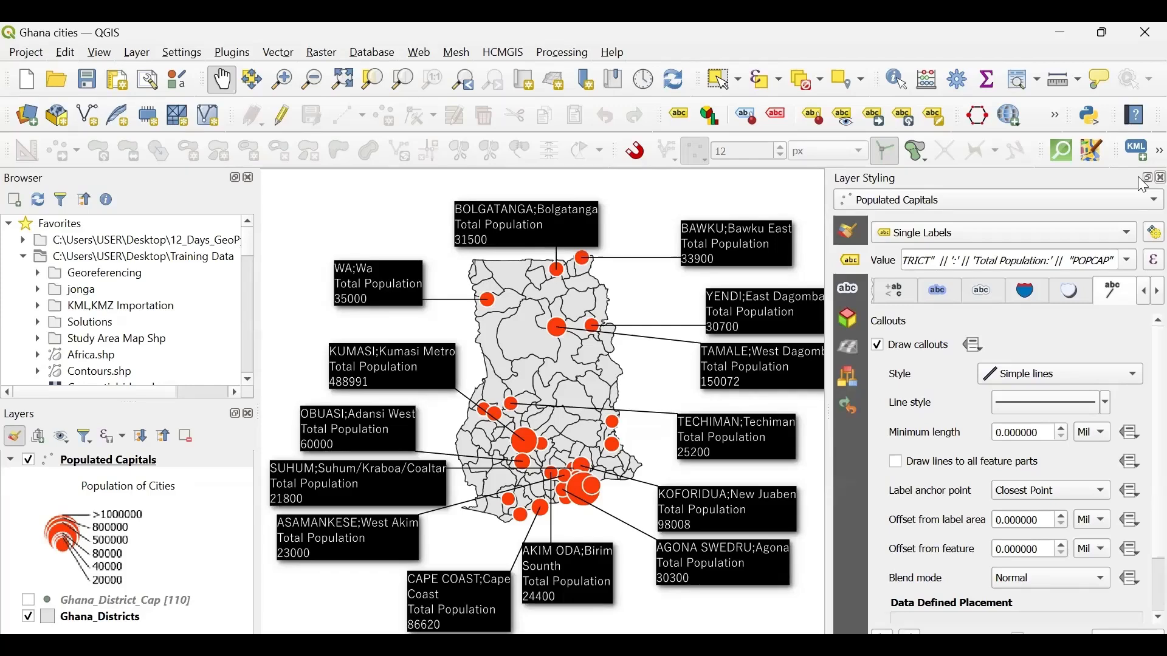
click(117, 81)
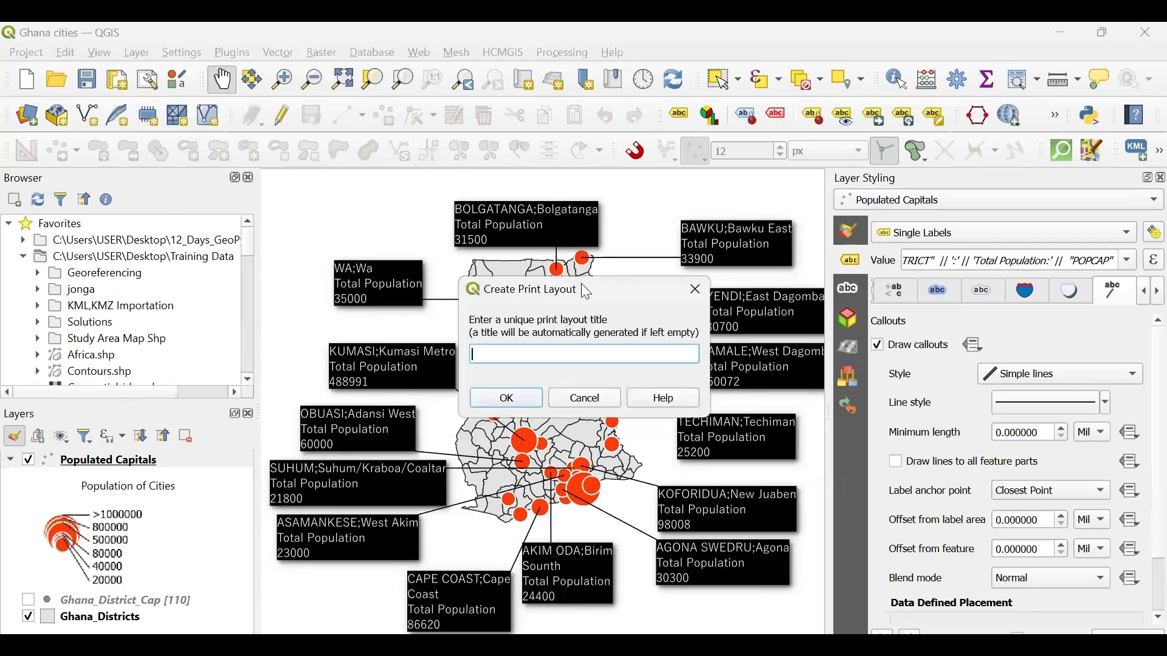
drag(581, 284, 605, 332)
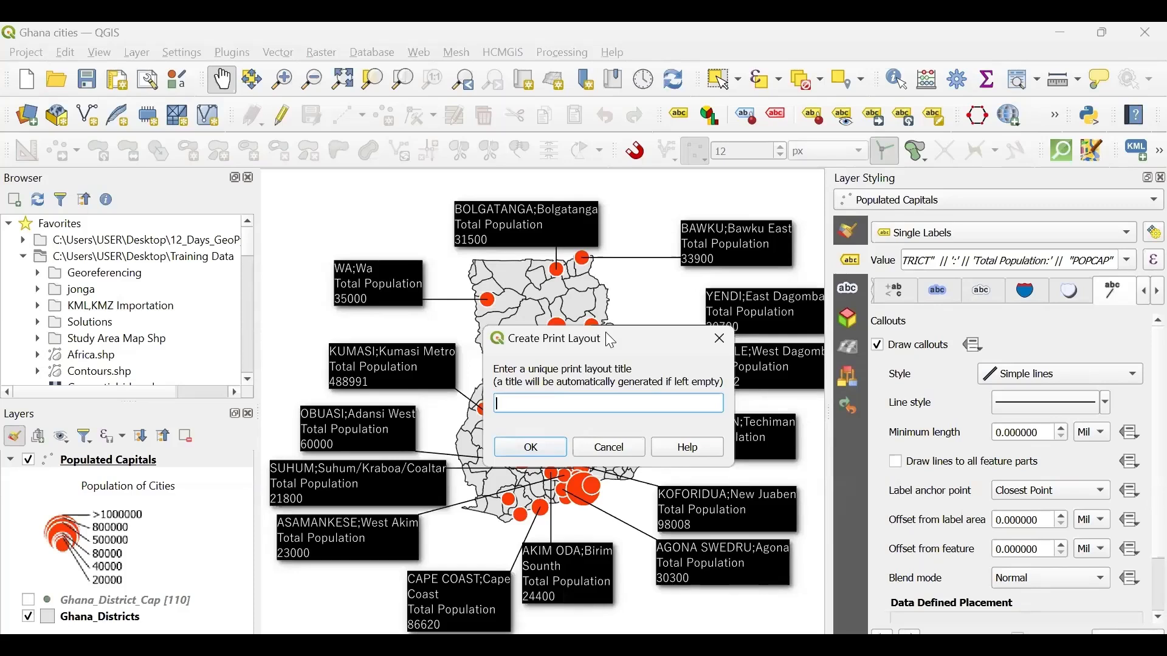
text(Populated cities in Gha)
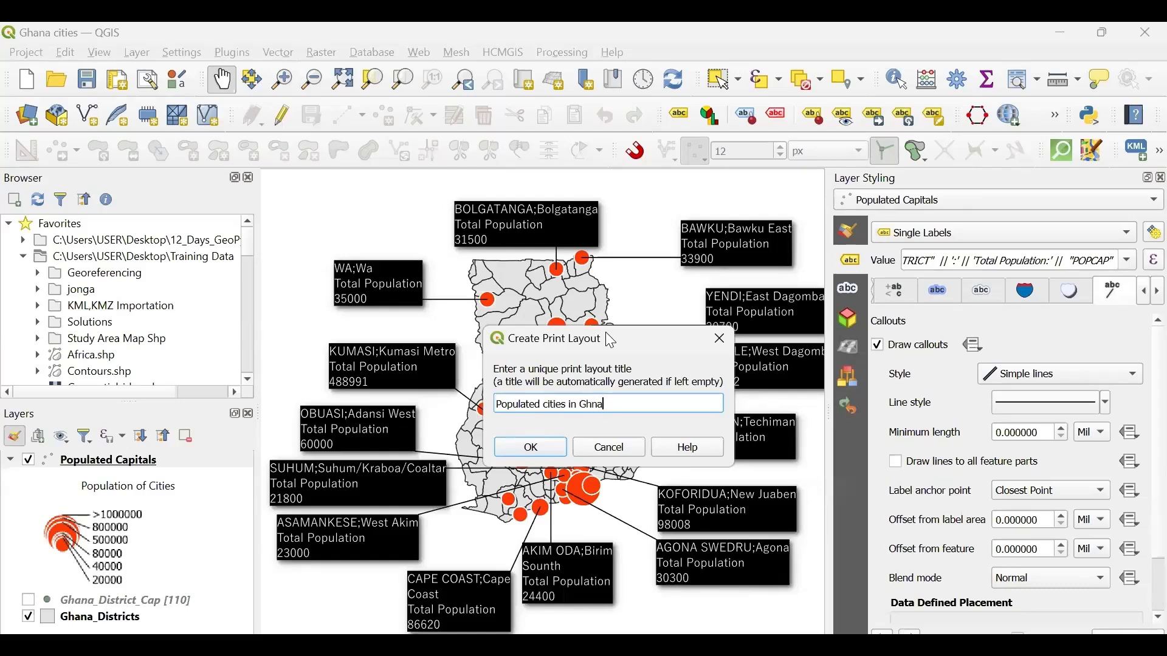
text(na)
click(519, 457)
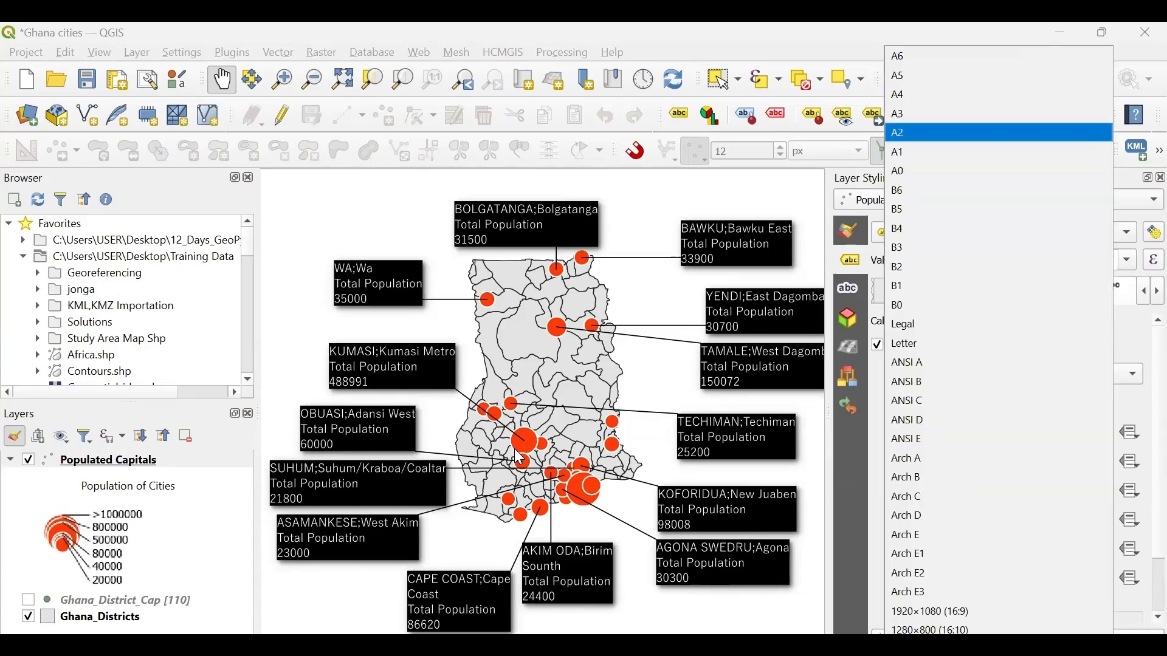
- Set the page size of the new print layout to A2
key(Return)
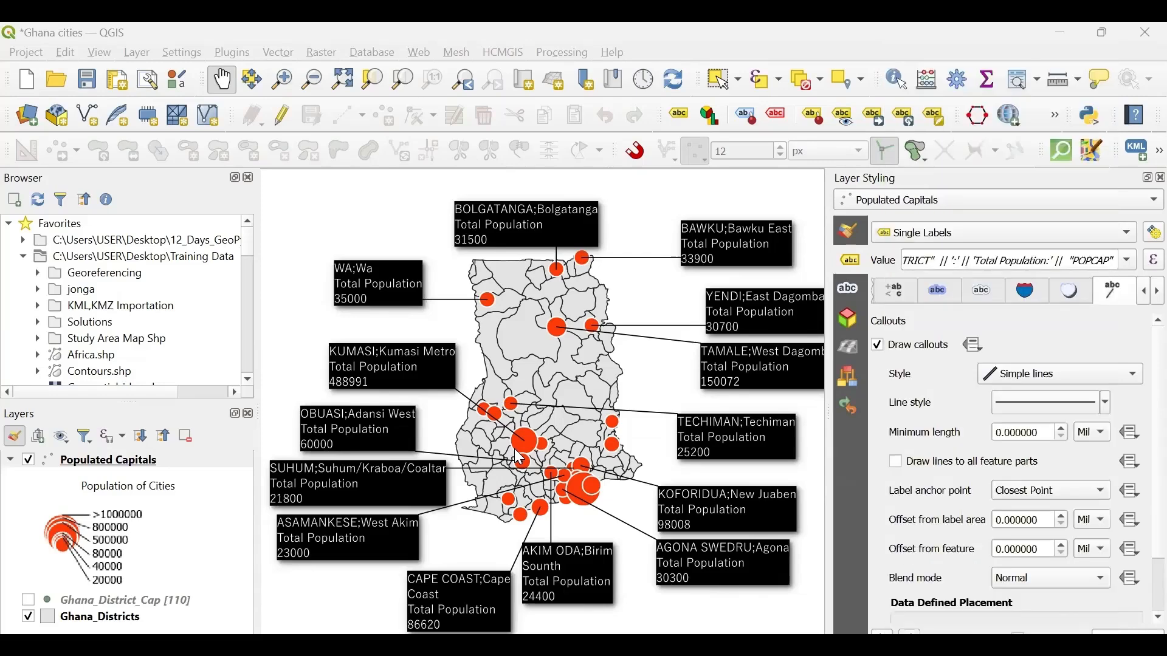
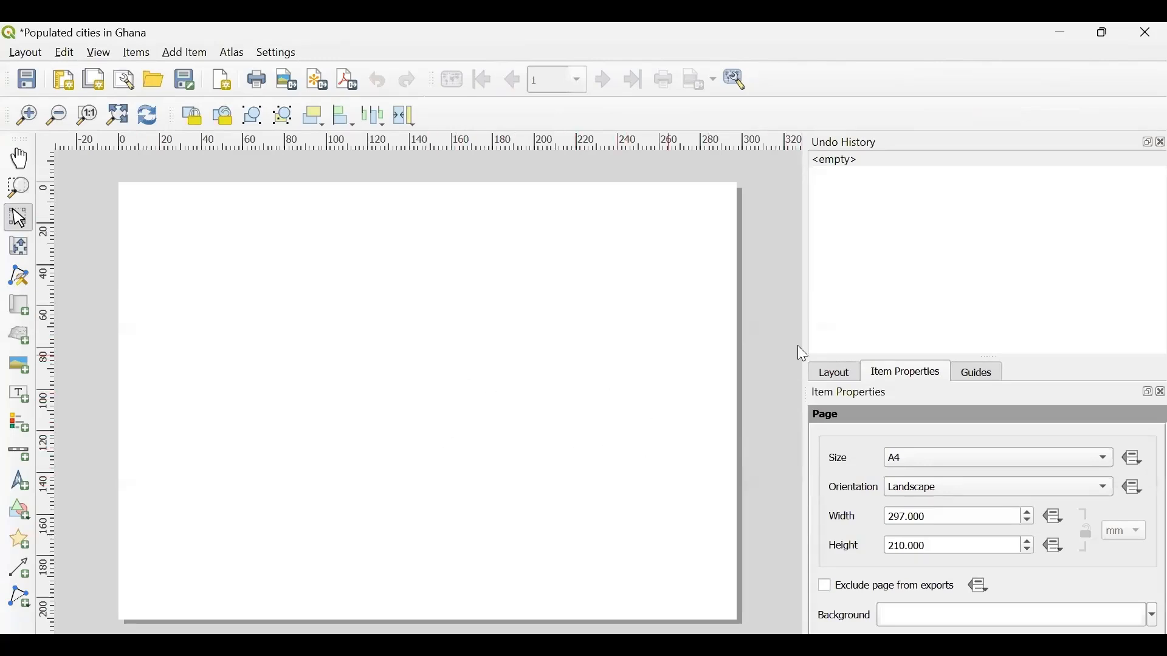
click(829, 374)
click(903, 379)
click(990, 369)
click(898, 366)
click(930, 465)
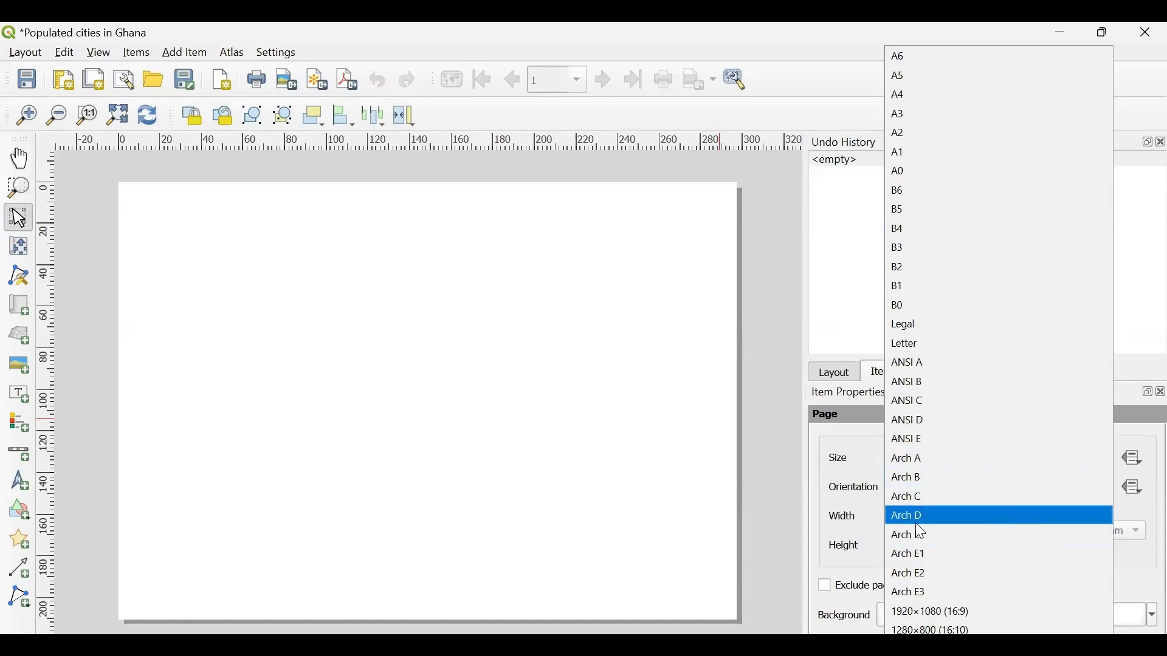
click(785, 525)
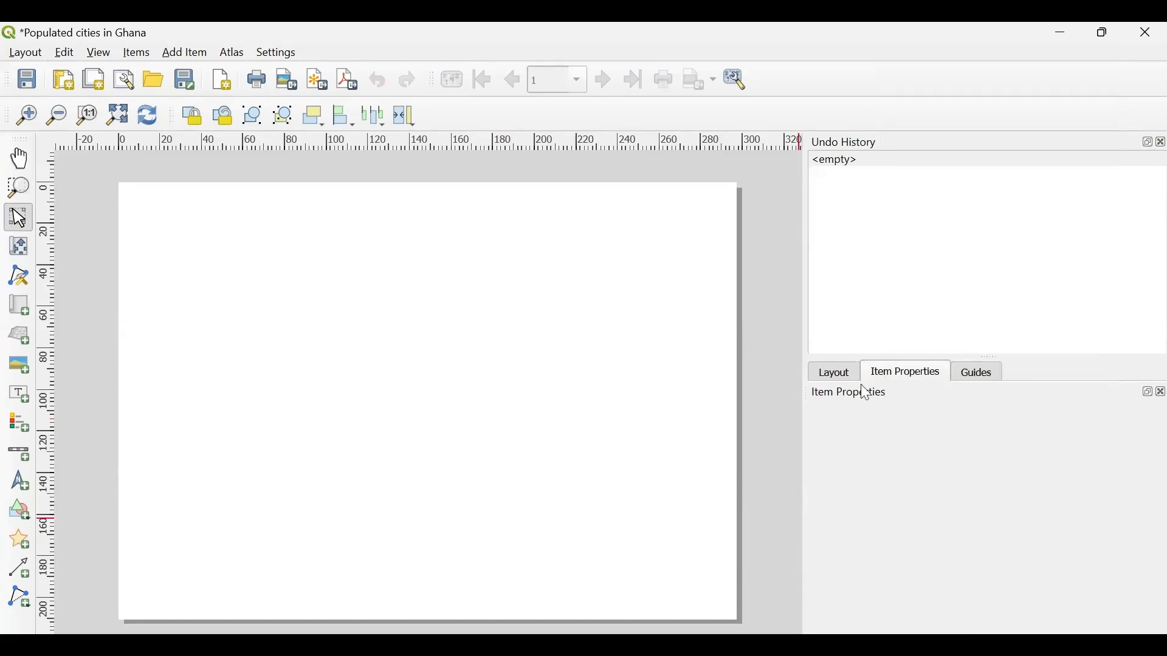
- Set the layout page size to A3
click(669, 431)
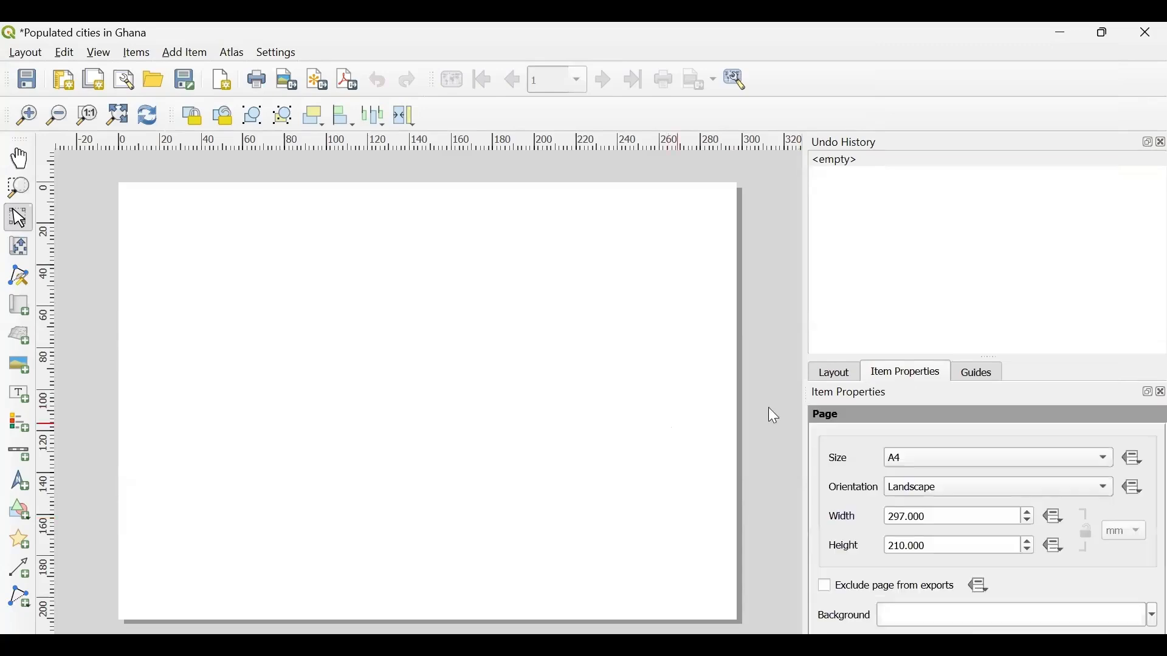
click(919, 461)
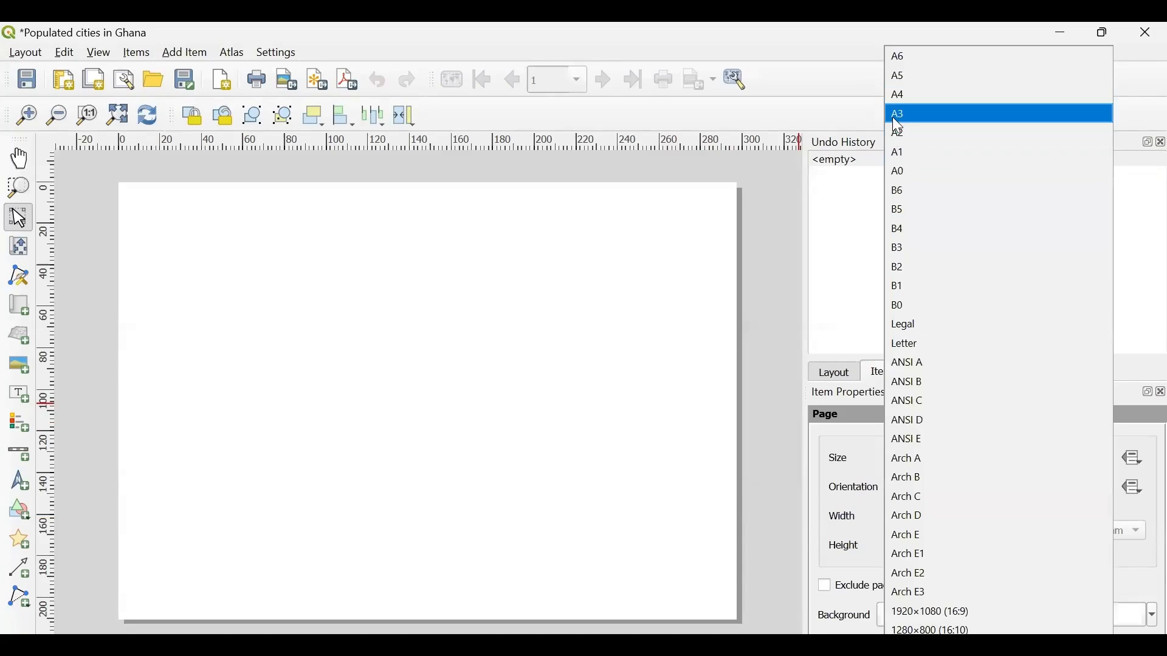
click(894, 115)
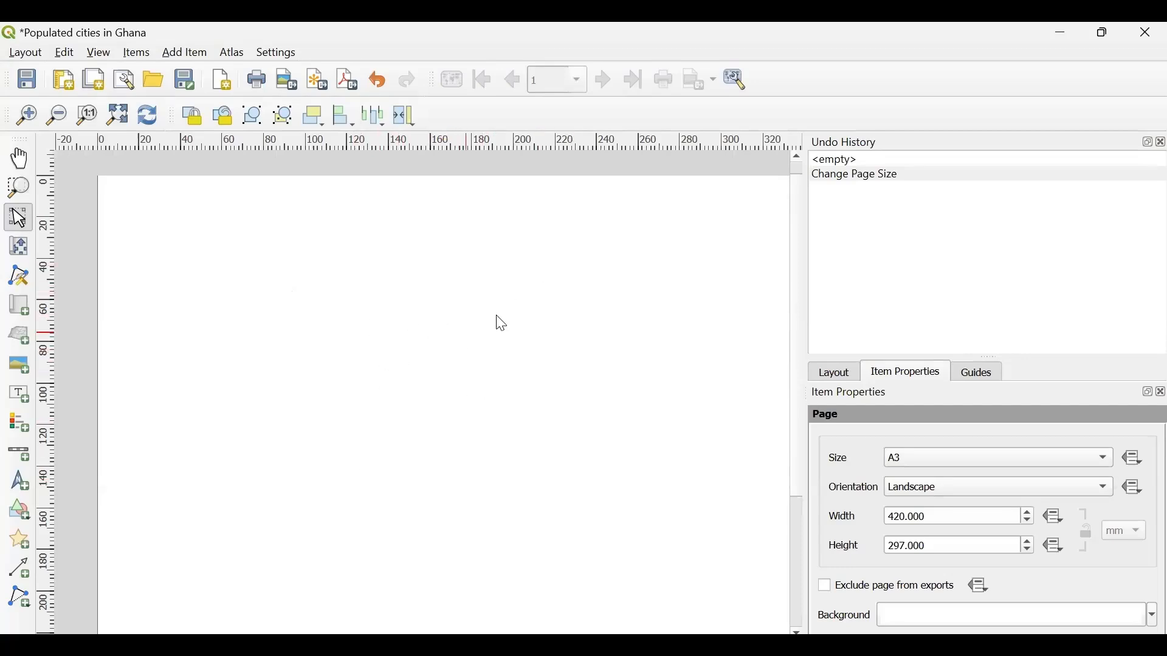
- Set the page orientation to Portrait and bring the whole page into view
scroll(414, 357, down, 3)
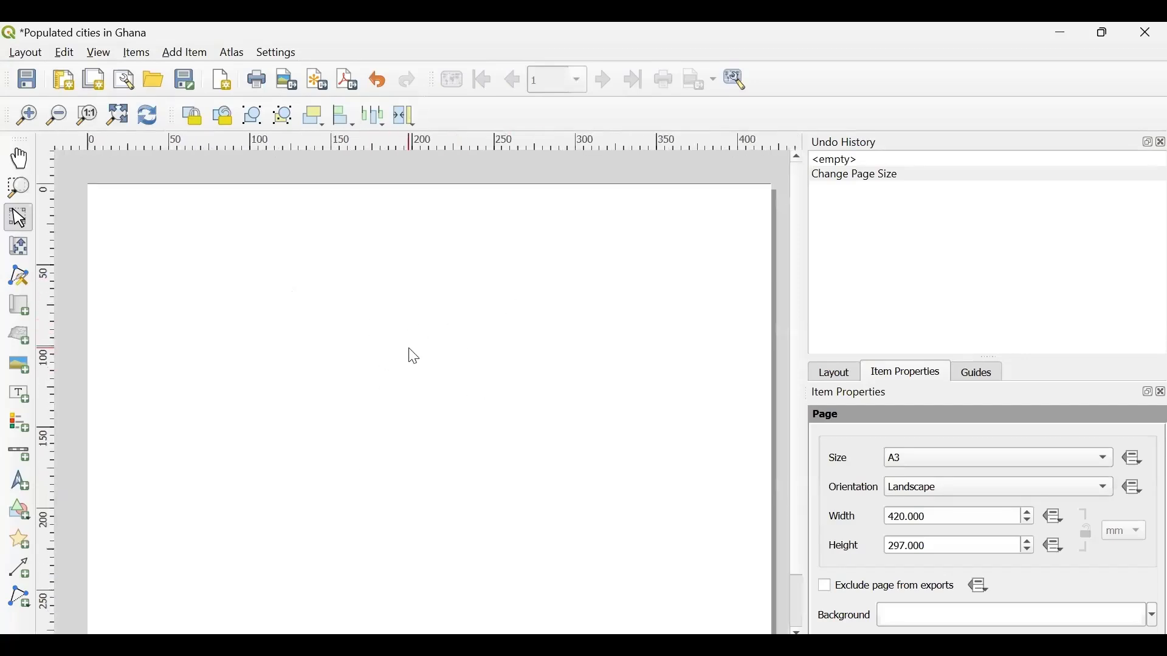
scroll(414, 357, up, 1)
scroll(414, 358, down, 1)
scroll(414, 357, up, 2)
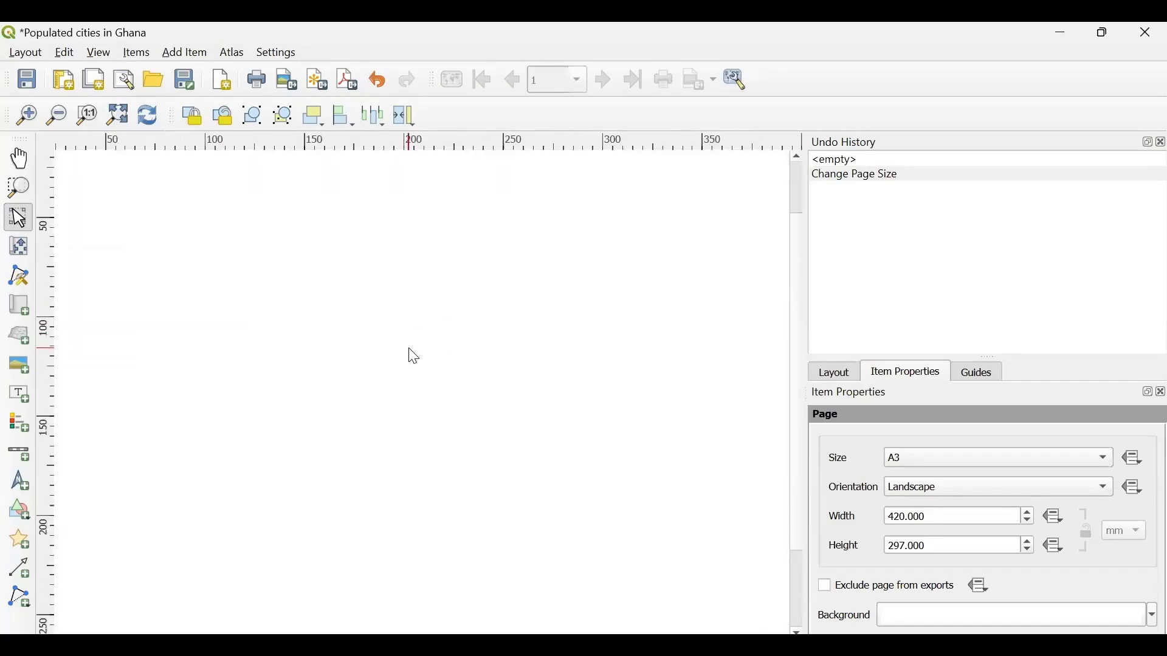
scroll(413, 357, down, 2)
scroll(413, 357, up, 1)
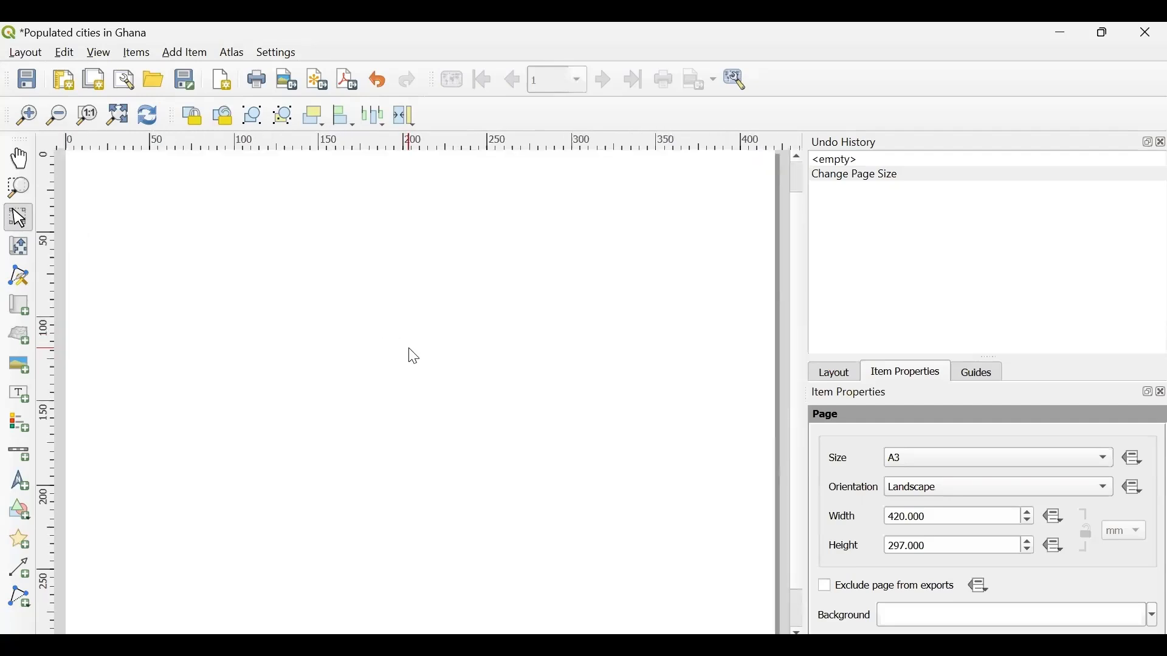
scroll(413, 358, down, 2)
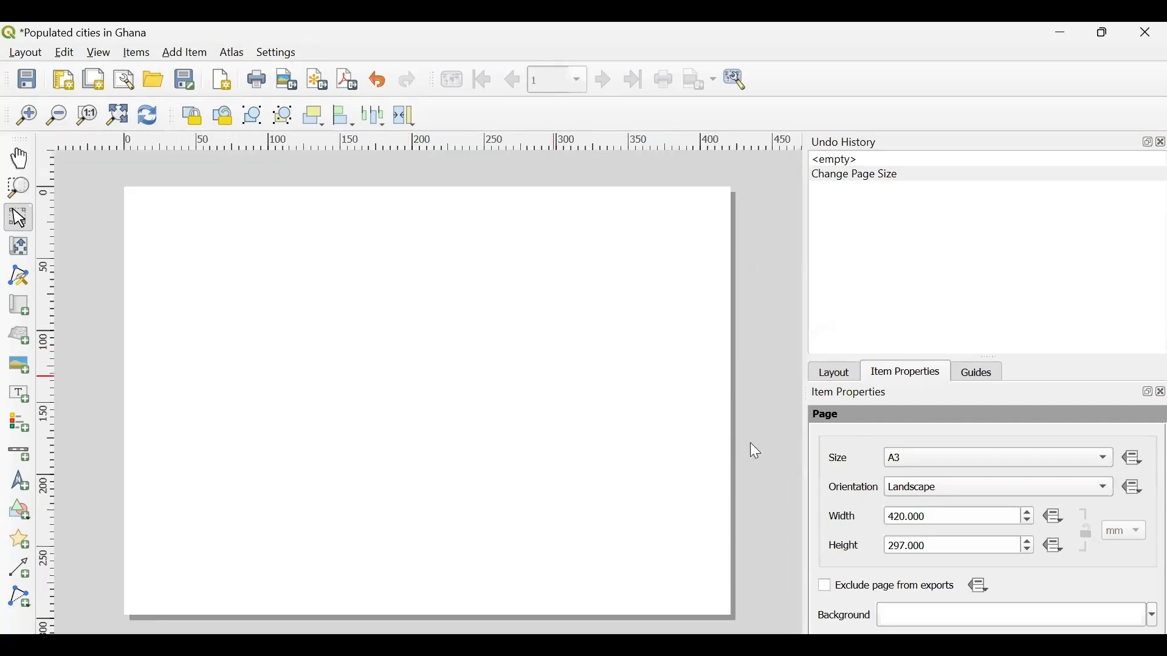
click(957, 486)
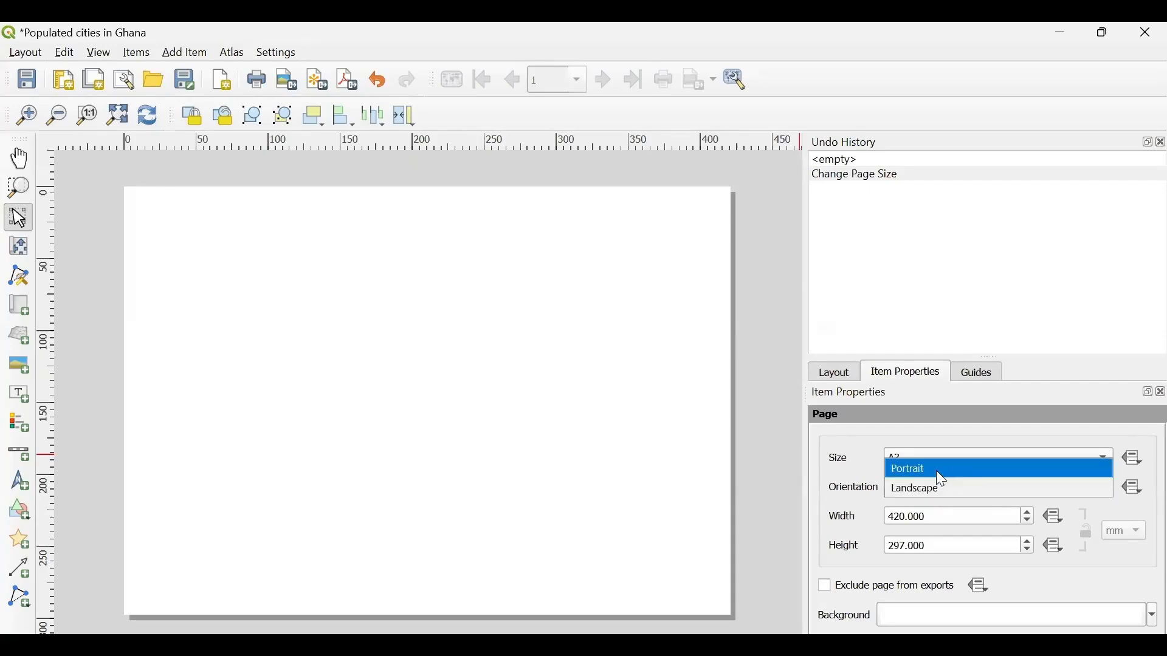
click(937, 473)
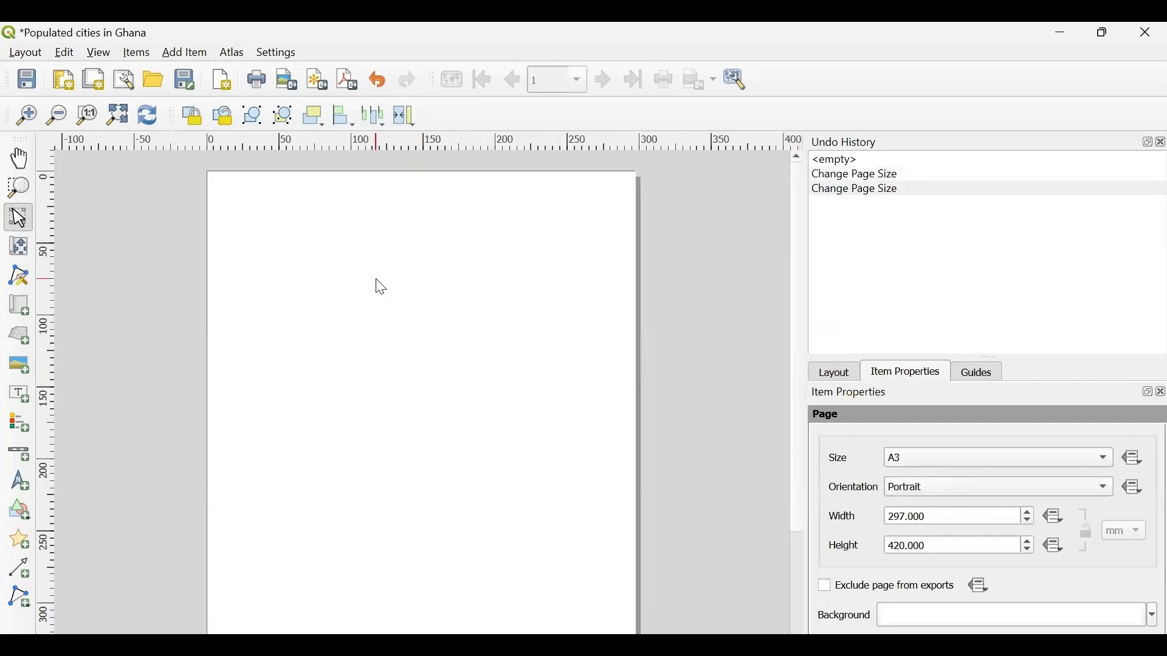
scroll(381, 287, down, 1)
scroll(380, 287, down, 1)
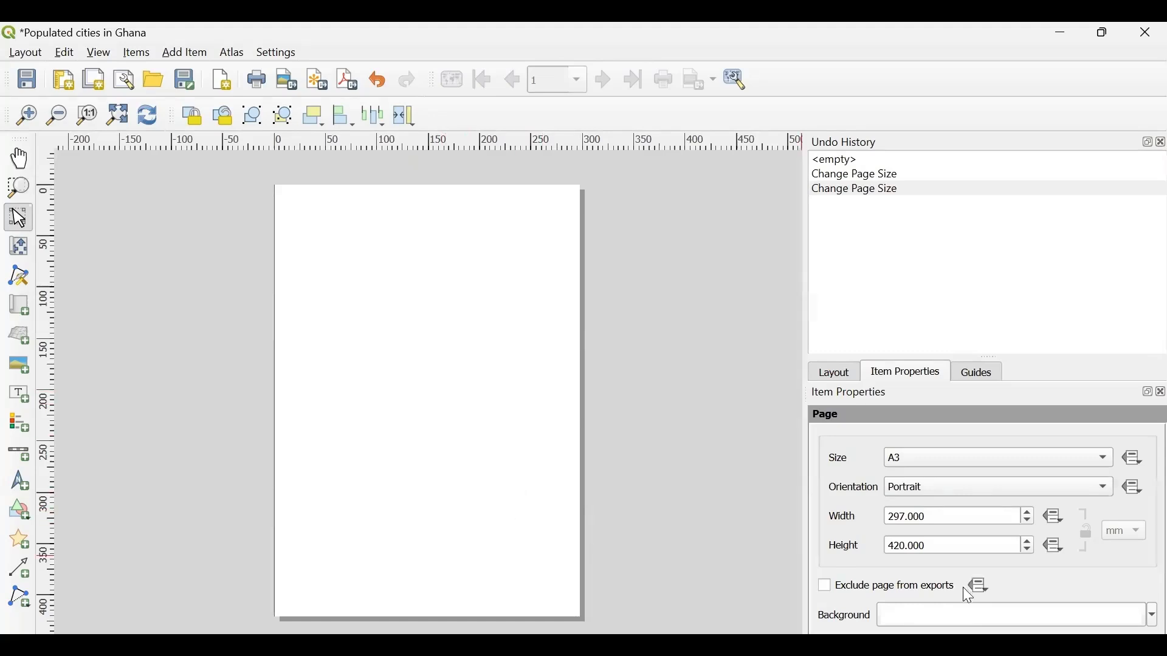
- Try a green page background, and restore it to white
click(1143, 614)
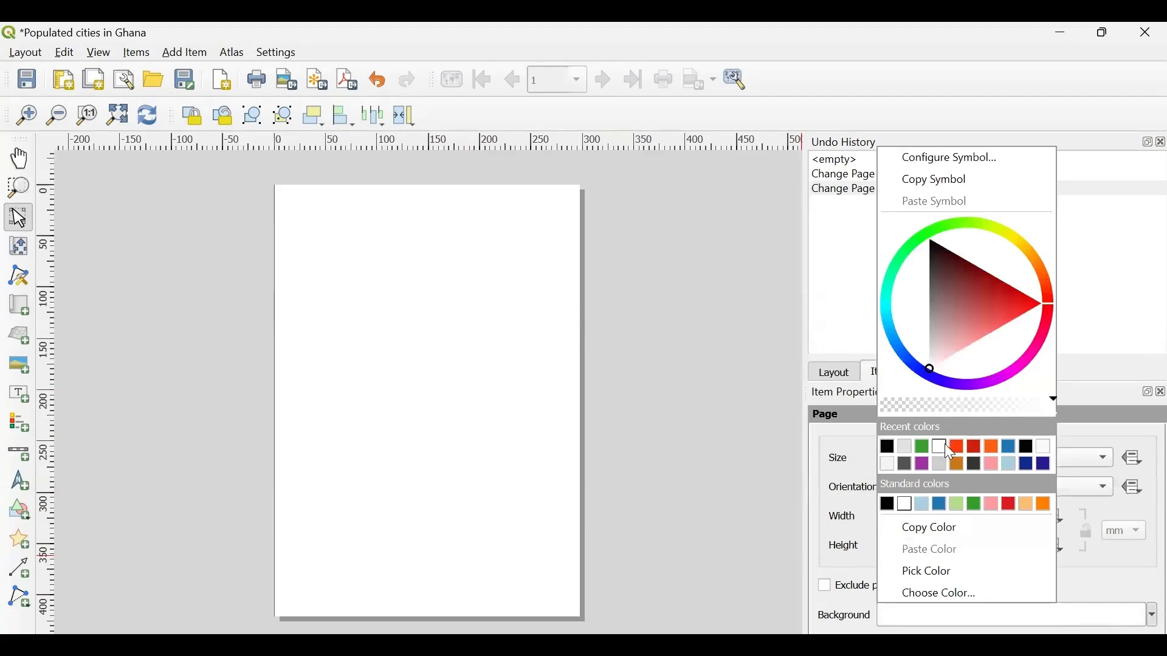
click(972, 506)
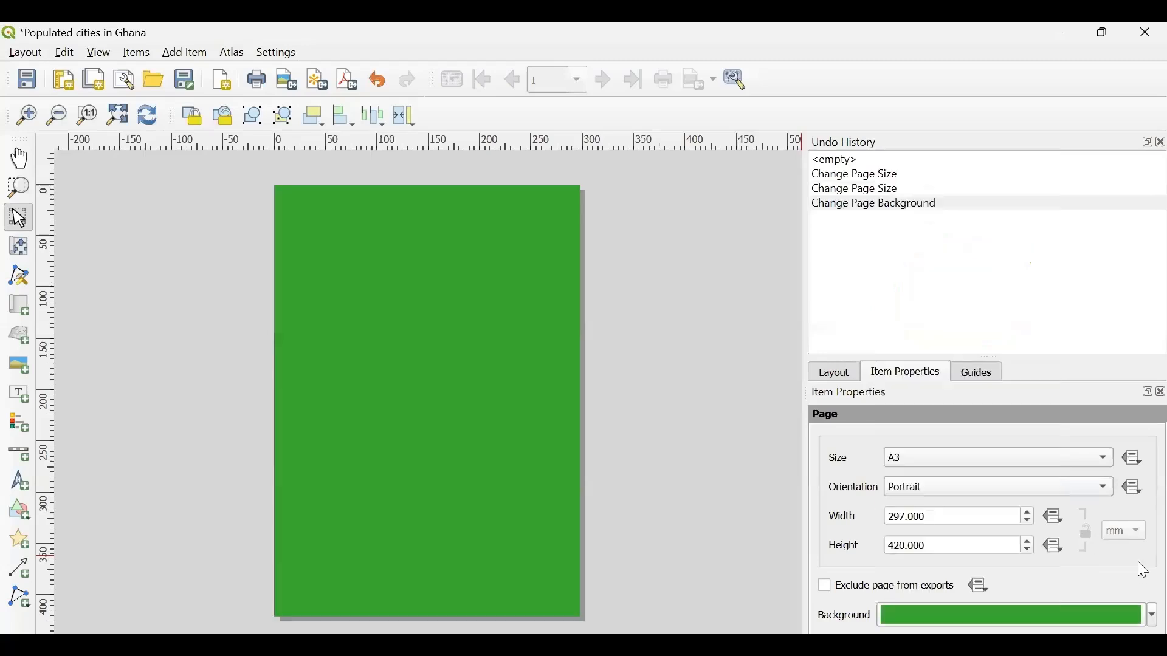
click(1139, 605)
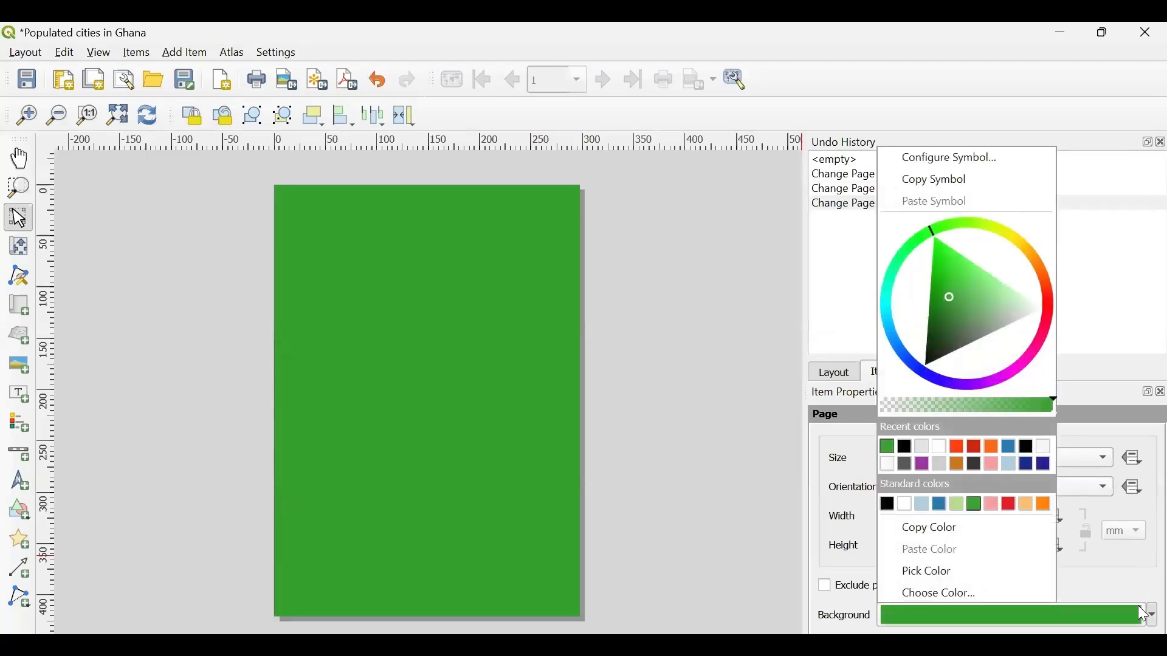
click(907, 505)
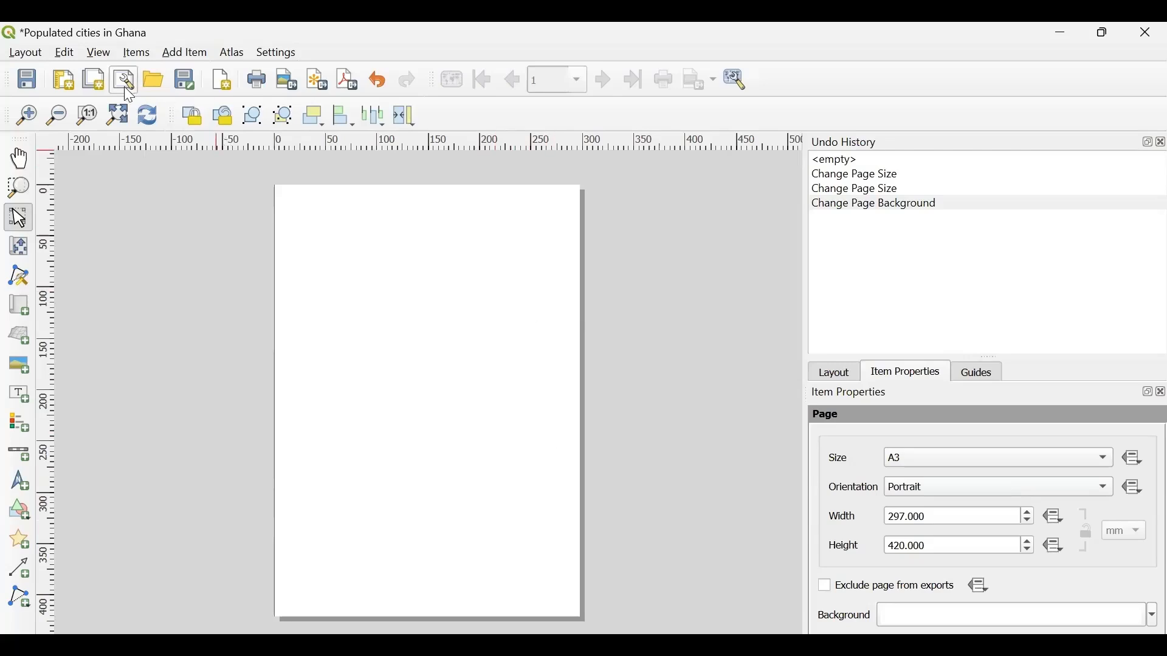
click(66, 53)
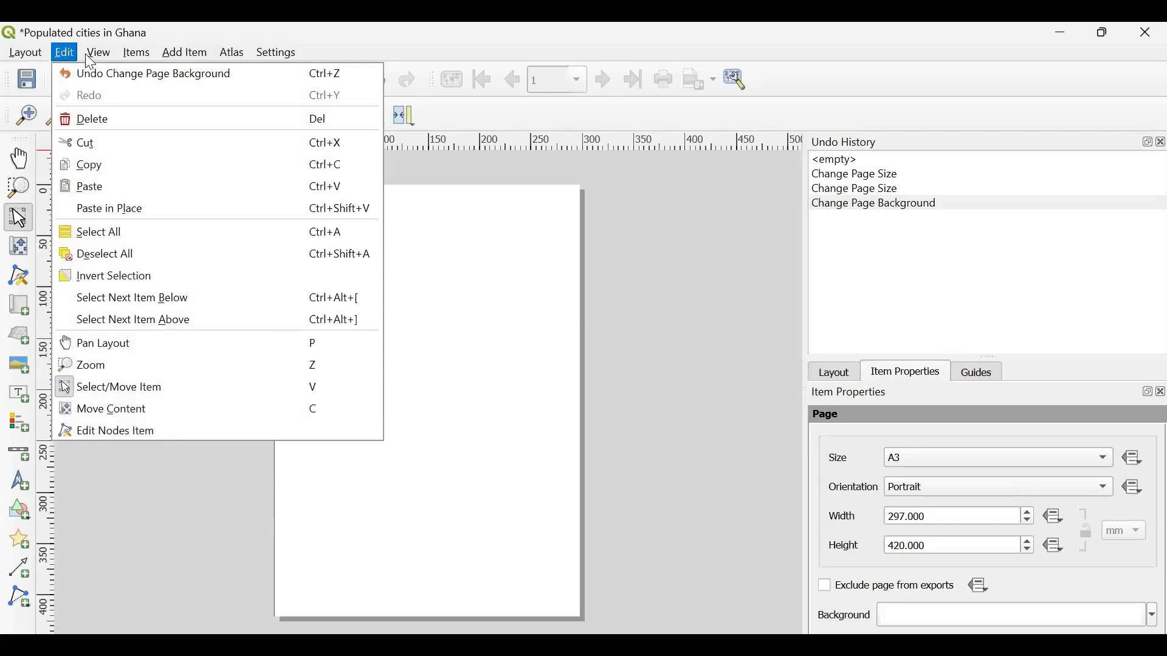
key(Right)
key(Right)
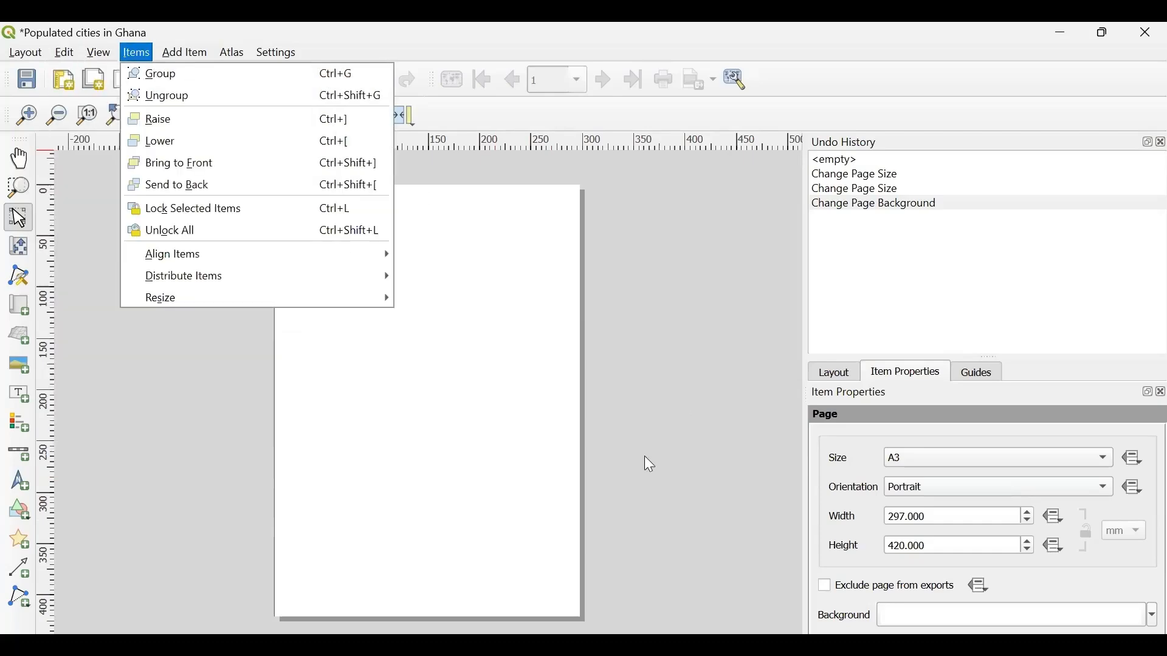
key(Escape)
click(644, 455)
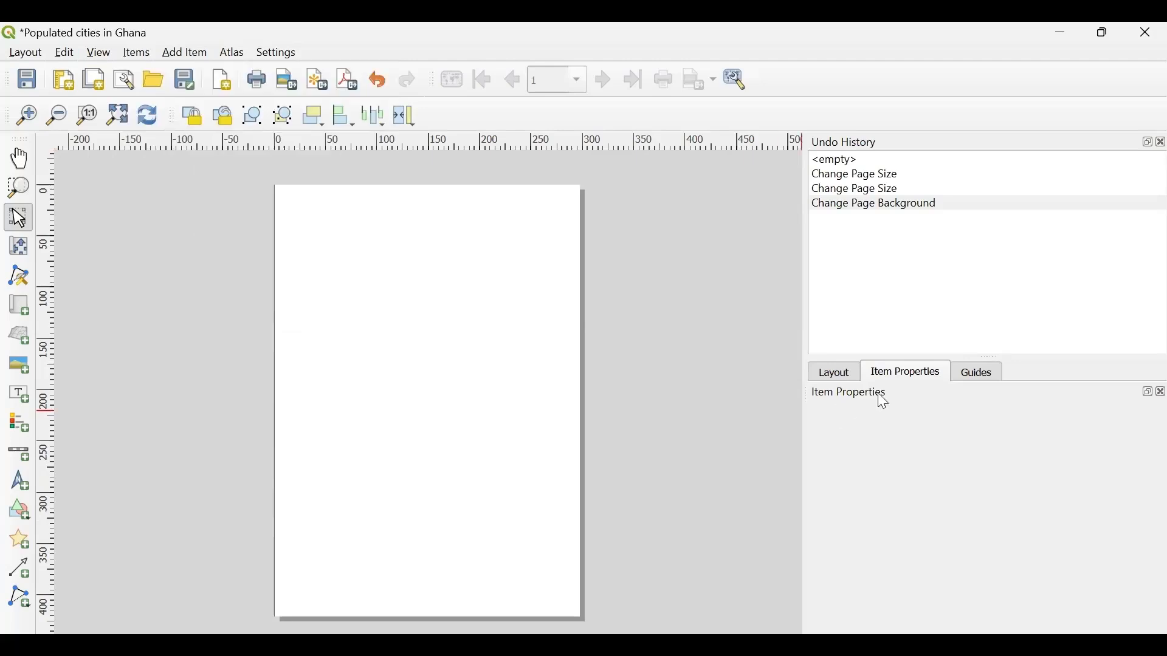
click(549, 446)
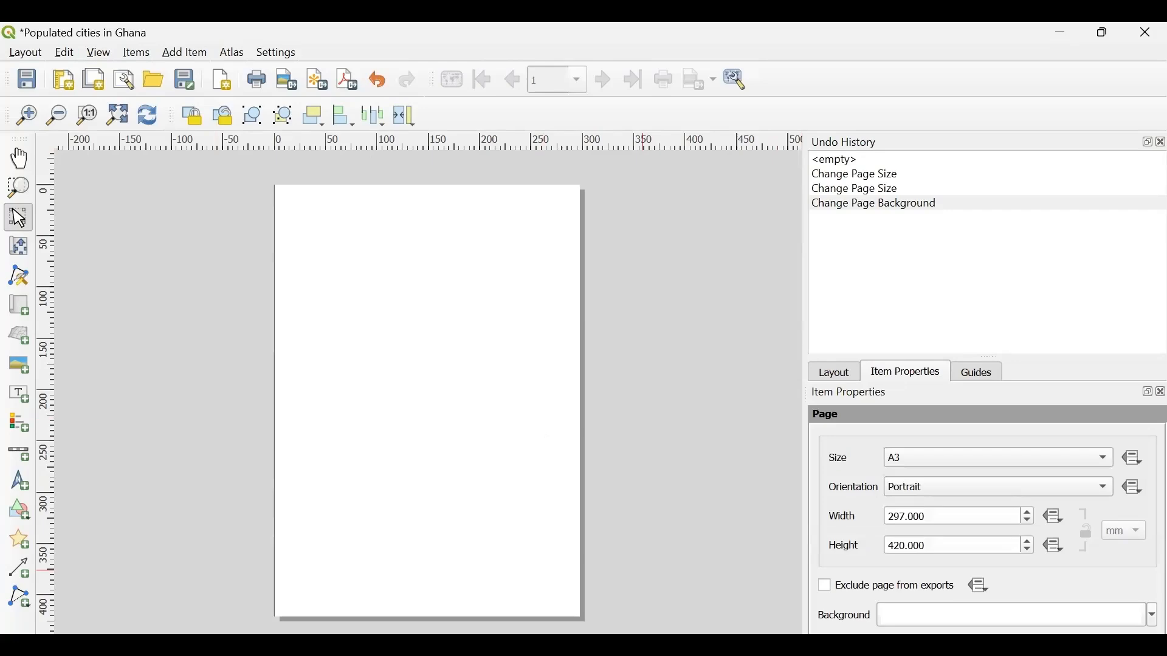
- Turn on snapping to the grid and display the grid on the layout page
click(78, 56)
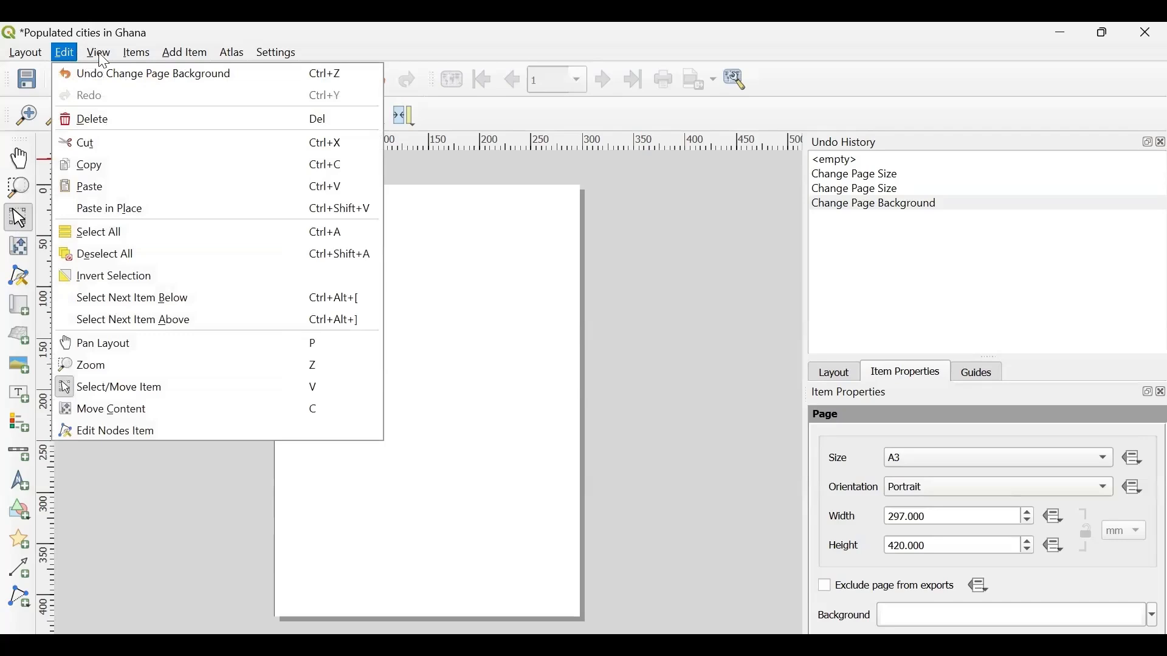
mouse_move(99, 53)
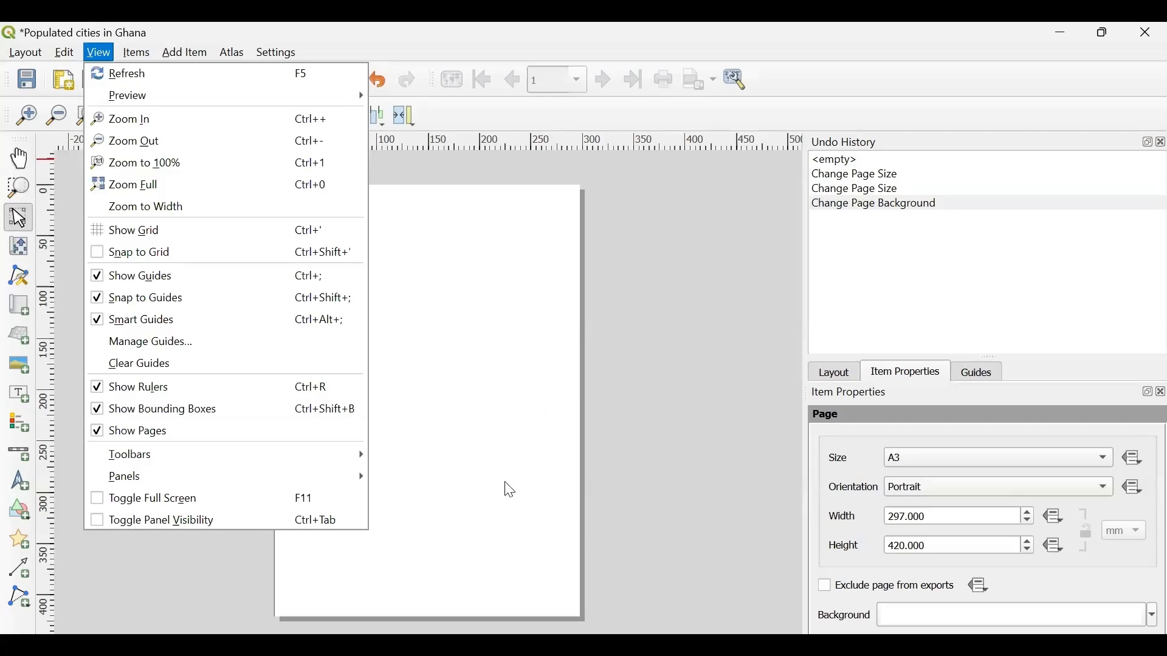
click(99, 254)
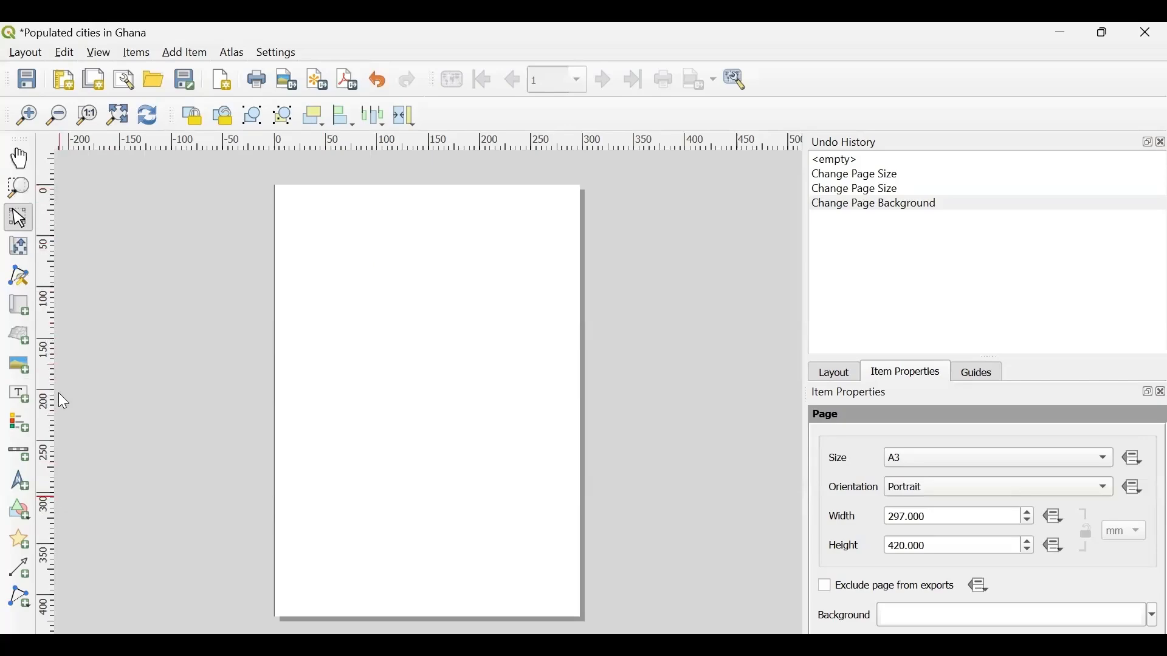
click(101, 54)
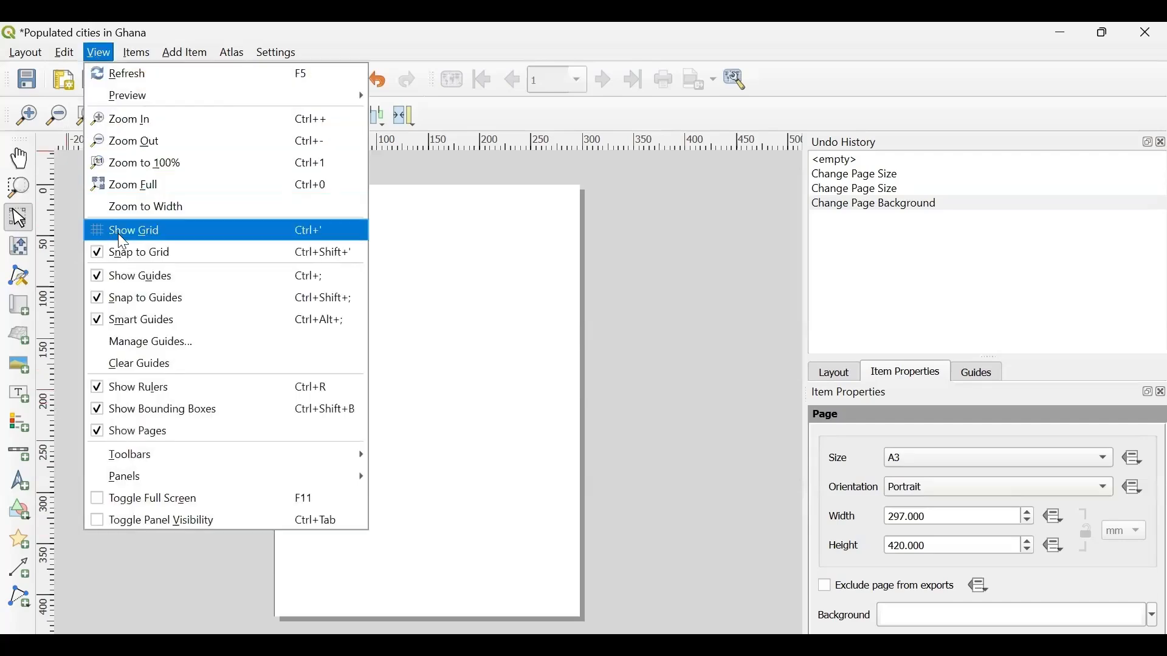
click(119, 235)
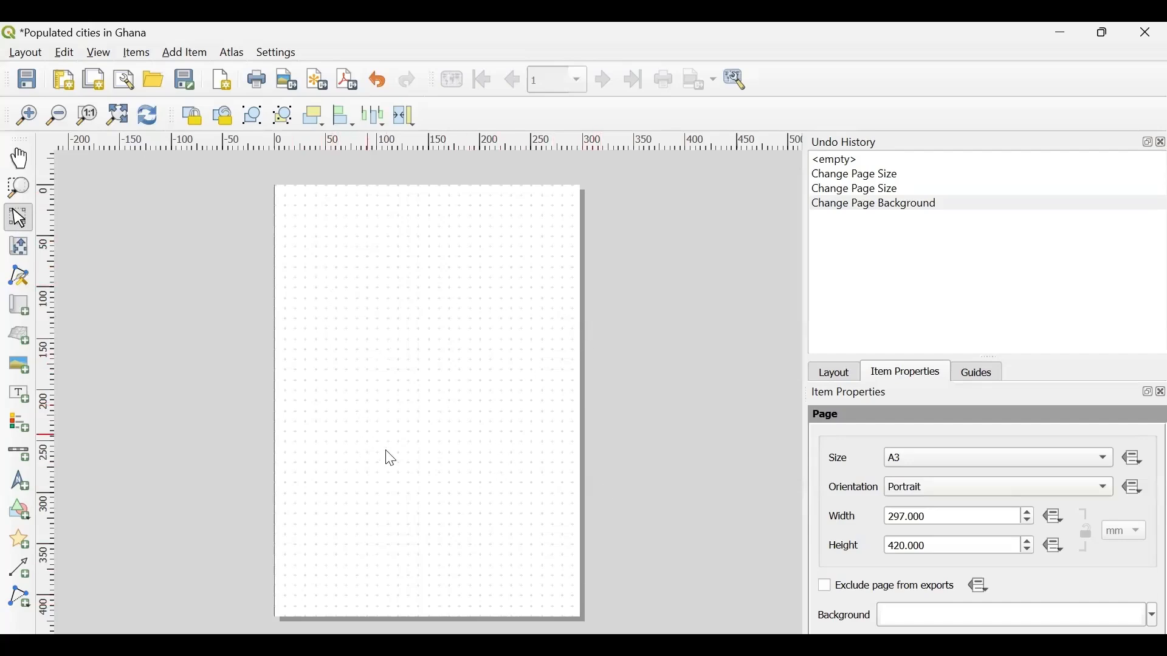
click(147, 56)
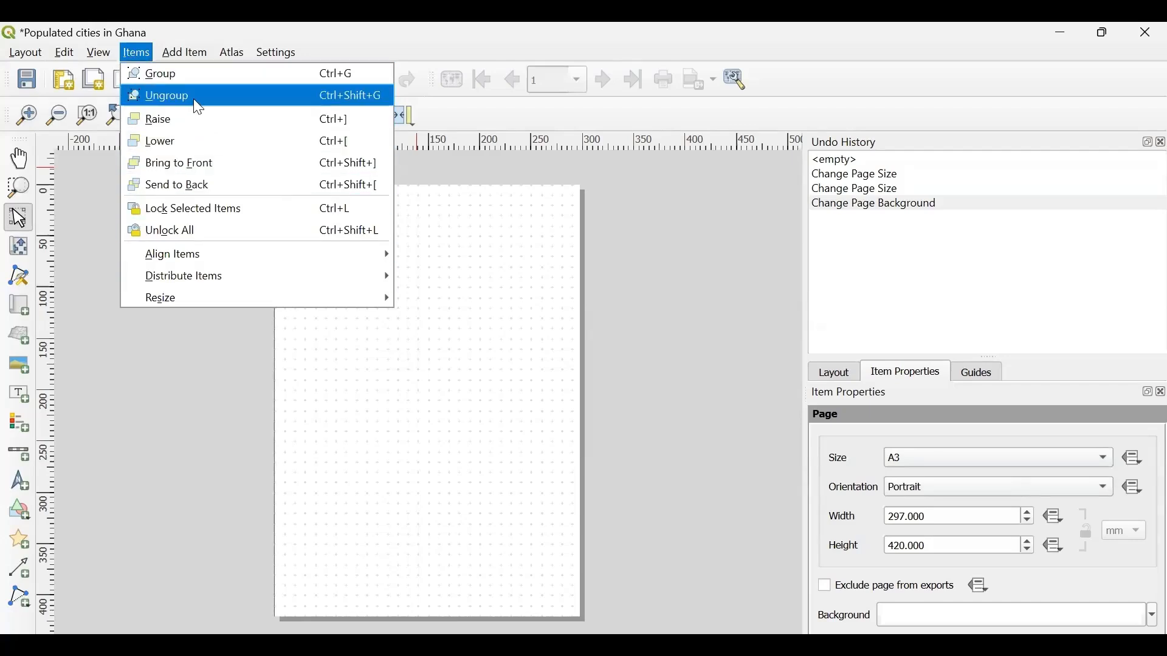
click(183, 398)
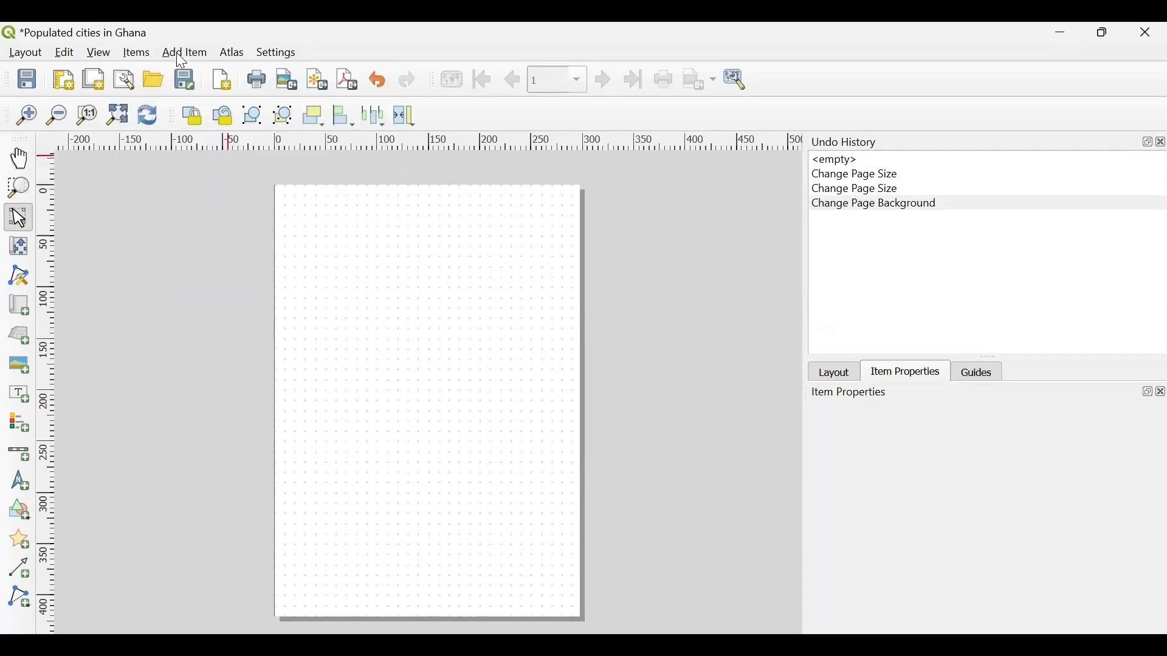
click(139, 54)
mouse_move(167, 55)
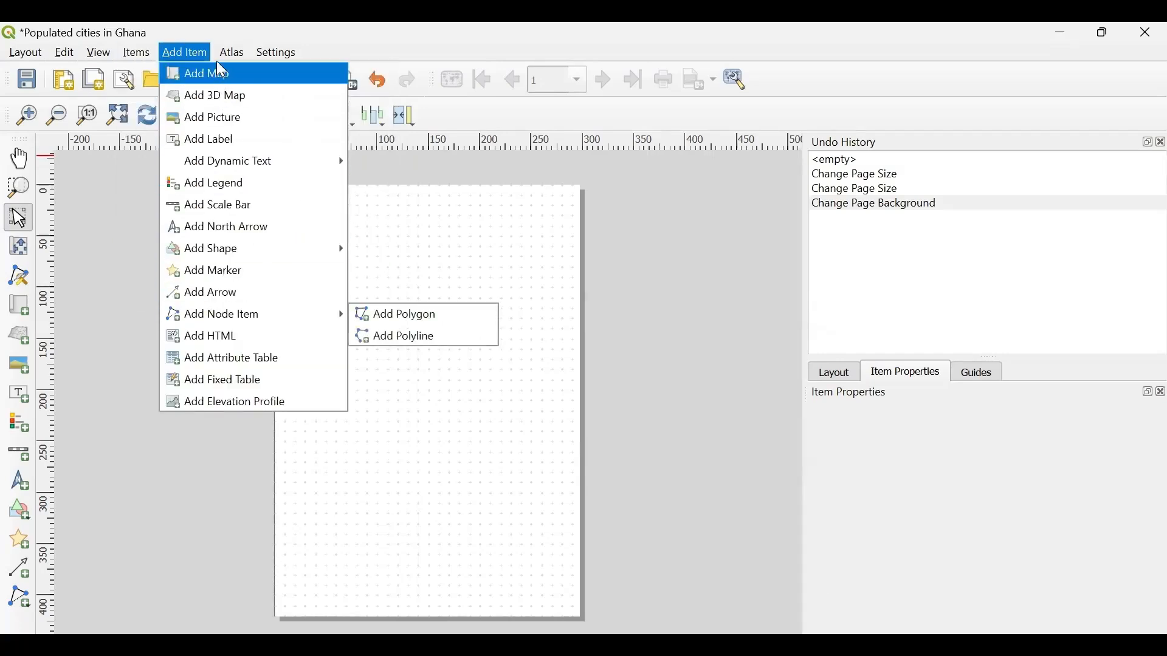
mouse_move(230, 326)
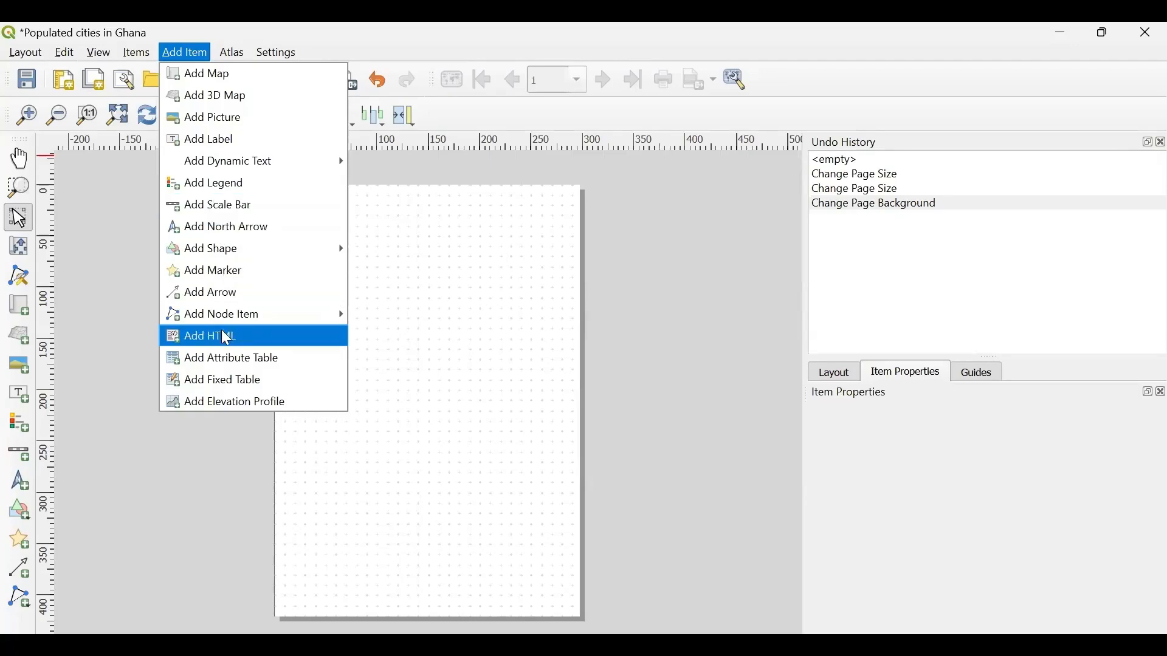
click(459, 282)
click(459, 283)
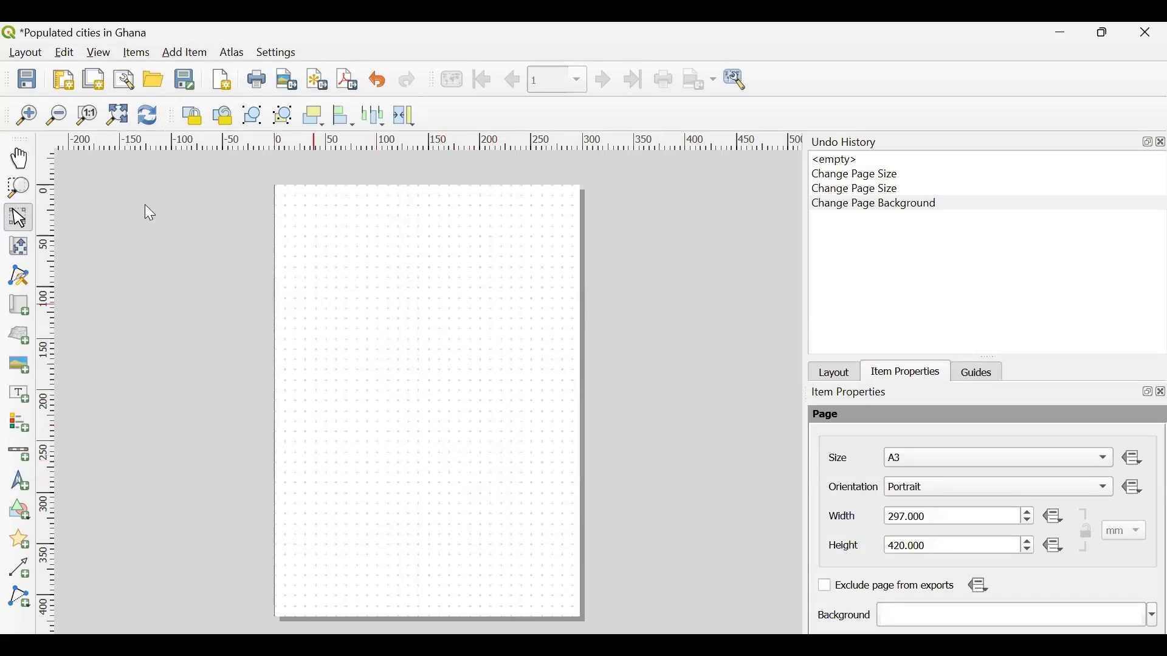
click(182, 55)
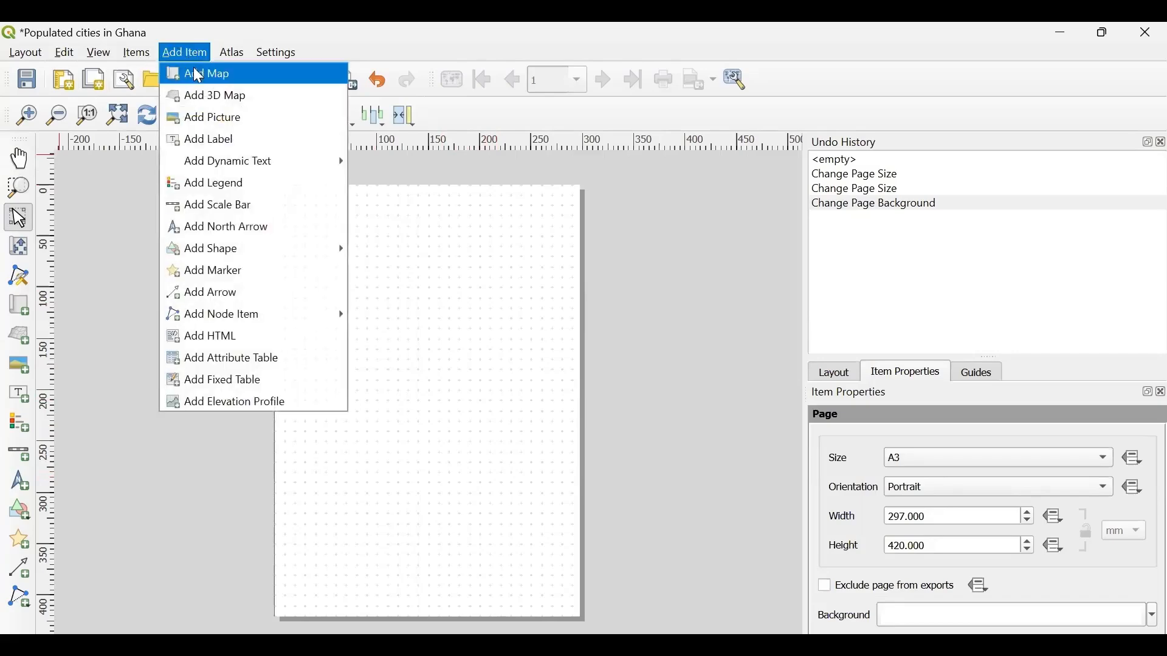
mouse_move(229, 167)
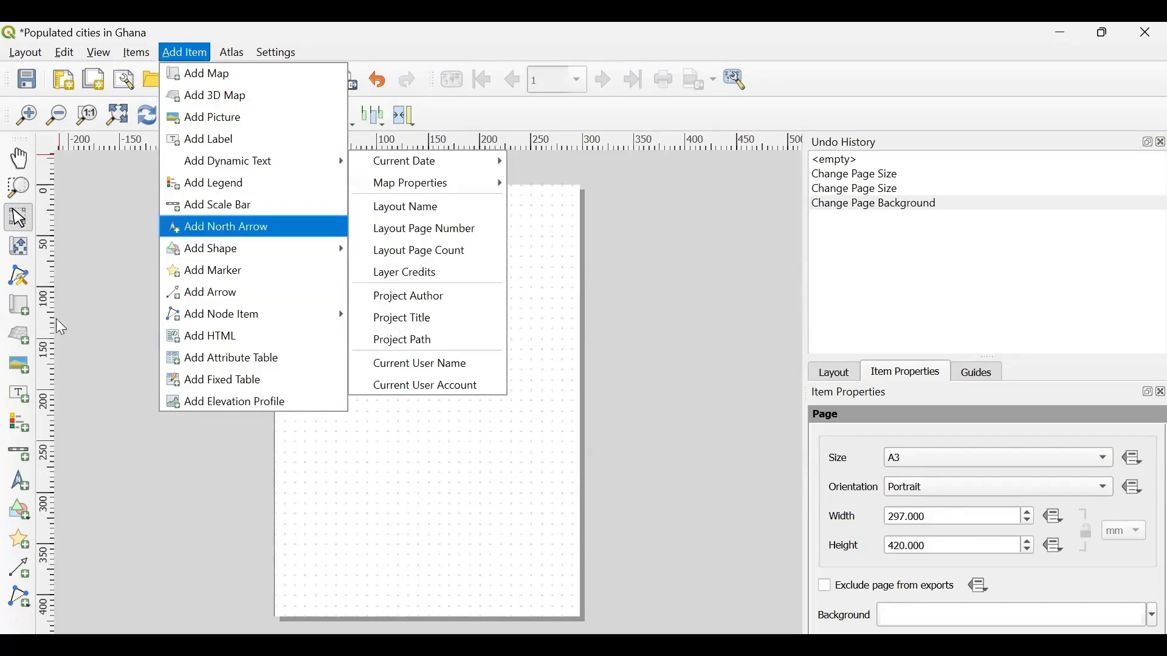
click(74, 333)
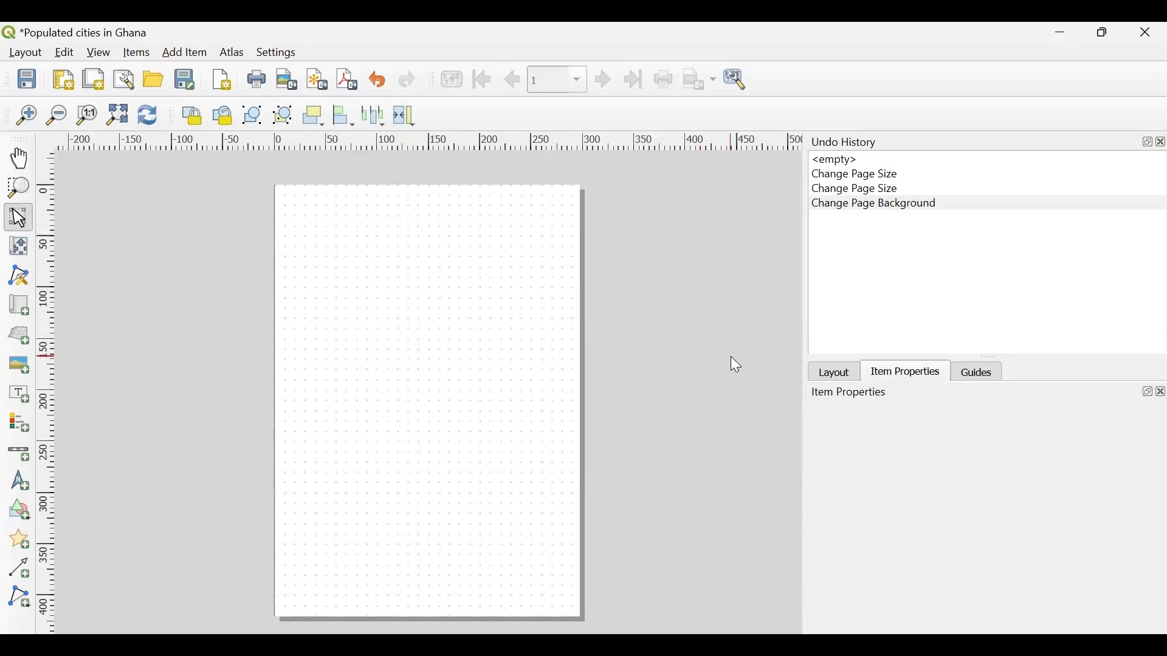
- Add a map to the page, about 280 mm wide and 400 mm high, inset about 10 mm from the page edges
click(19, 307)
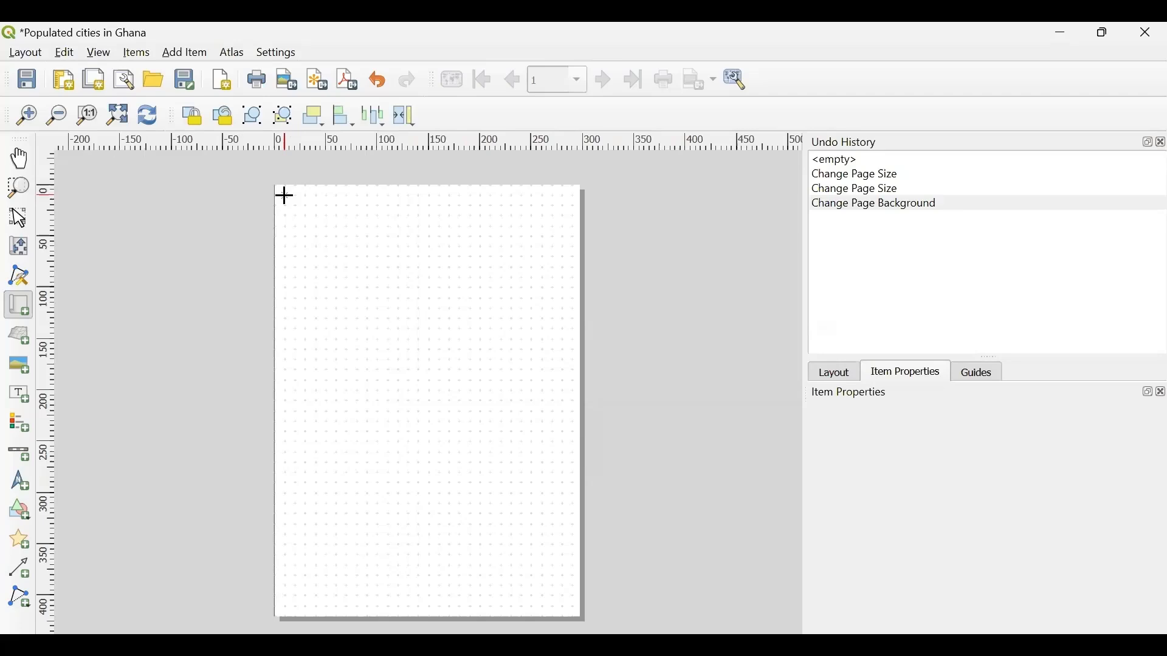
drag(284, 195, 571, 609)
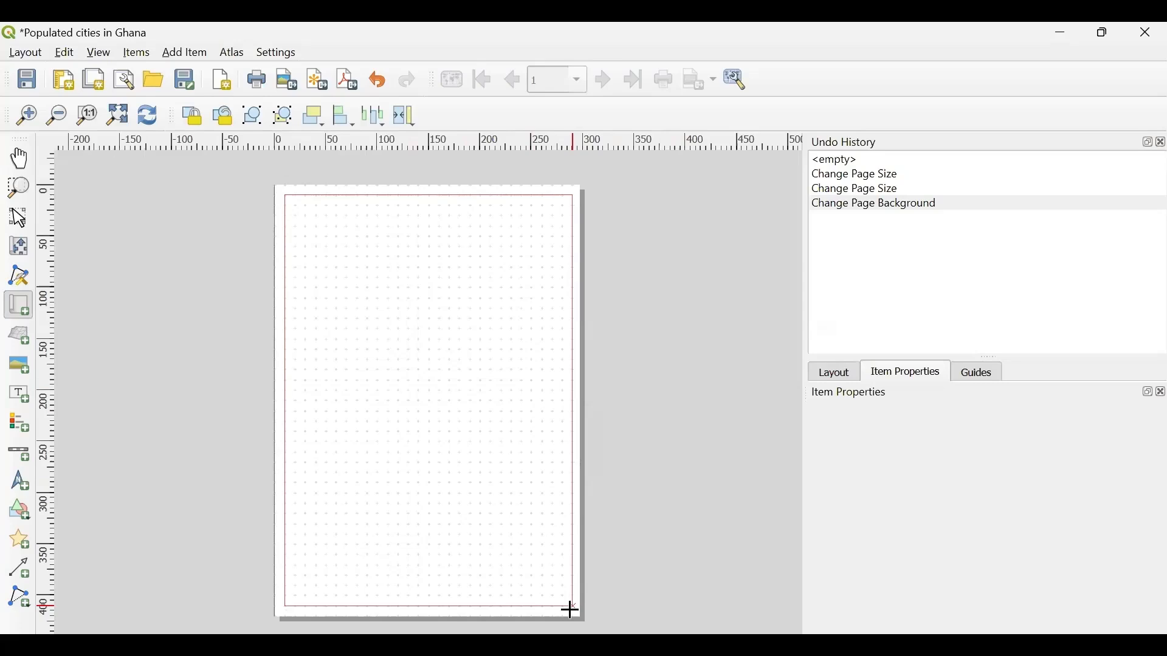
drag(570, 609, 568, 605)
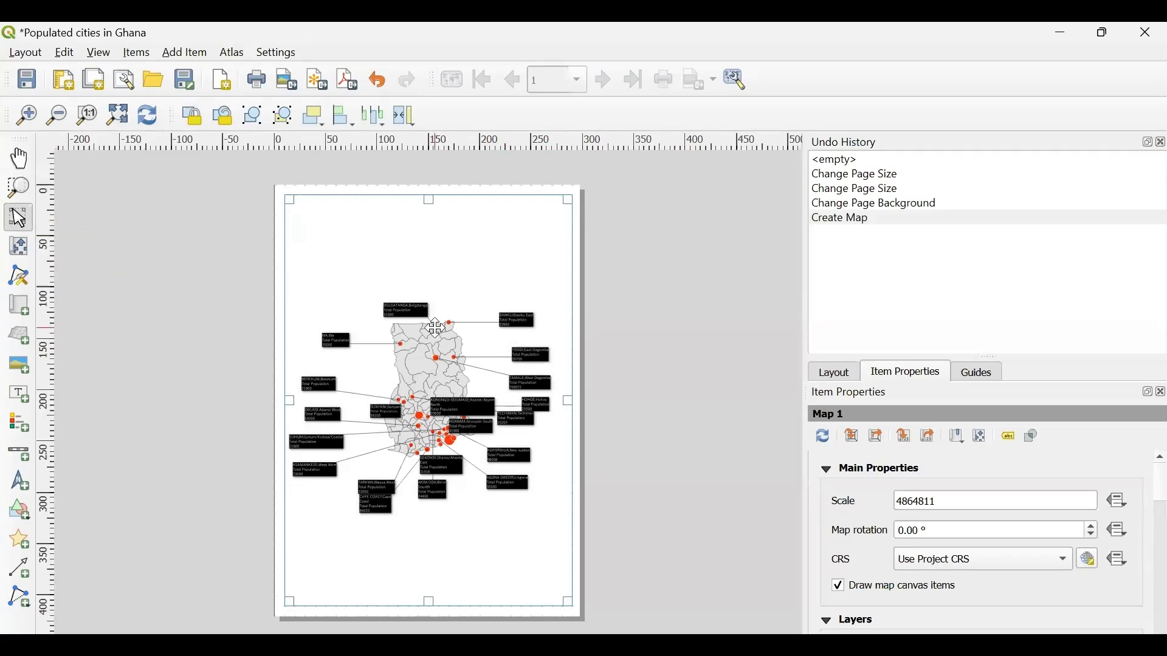
- Try shifting the whole map item sideways across the page, and undo the move
drag(436, 328, 536, 338)
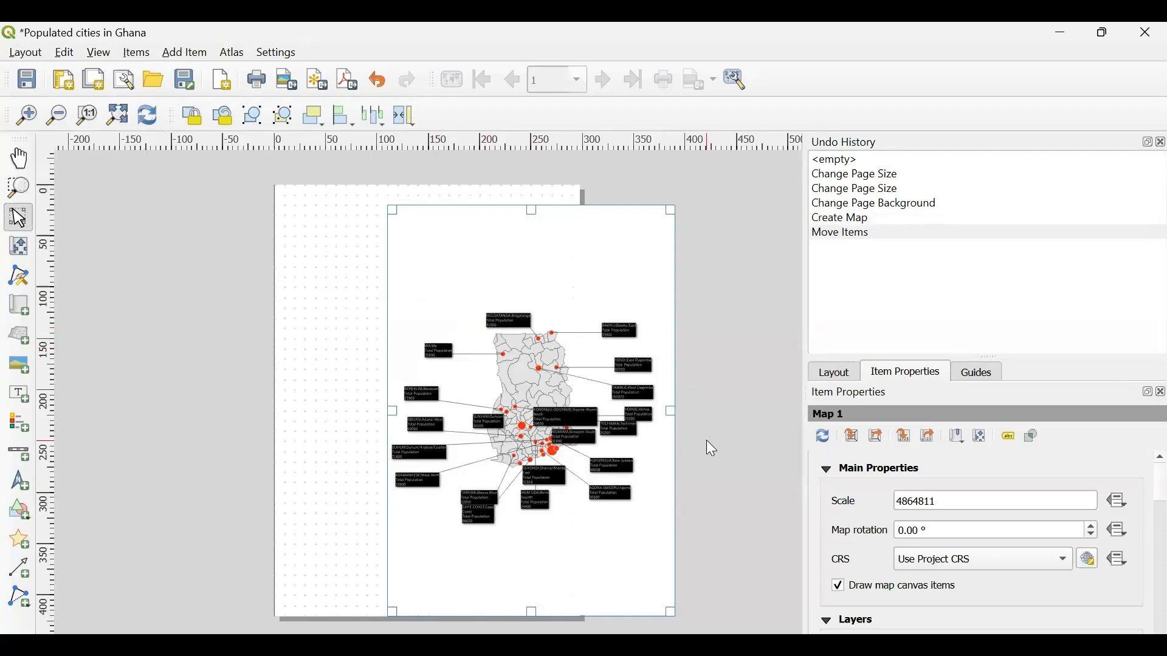
key(ctrl+z)
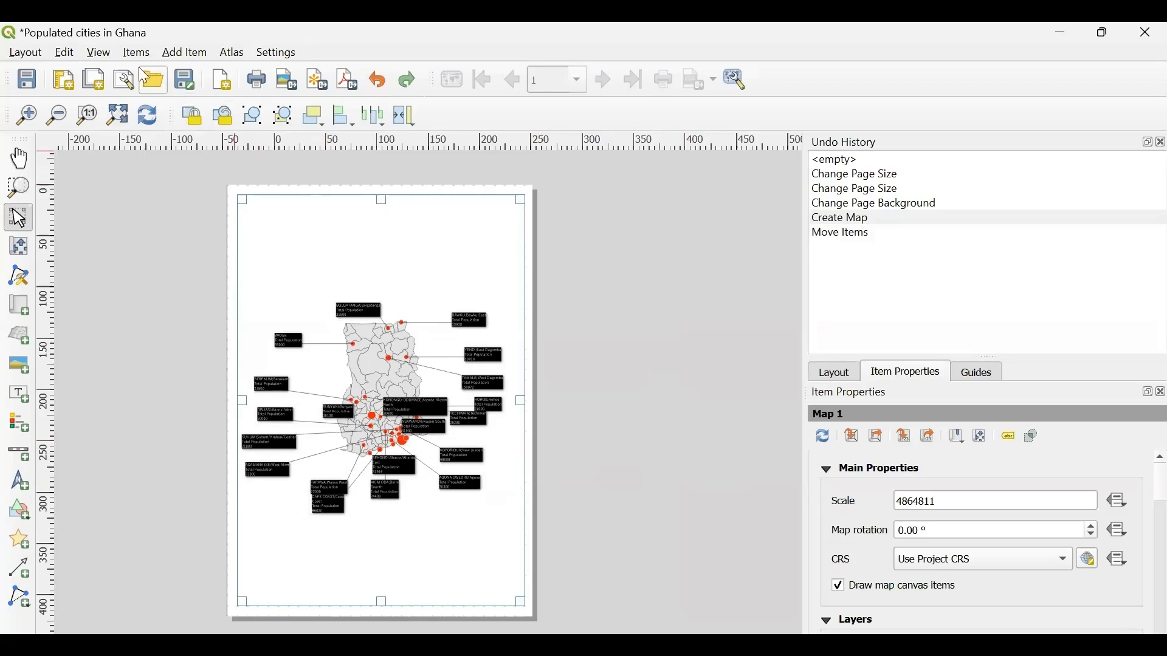
click(66, 53)
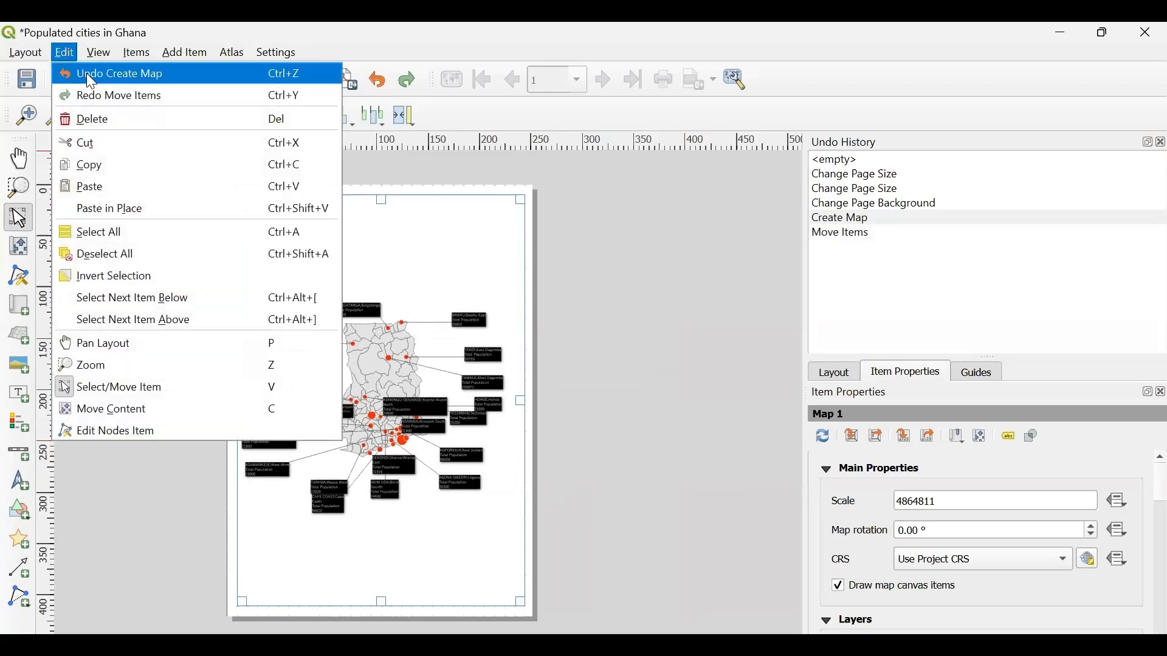
click(759, 335)
click(411, 260)
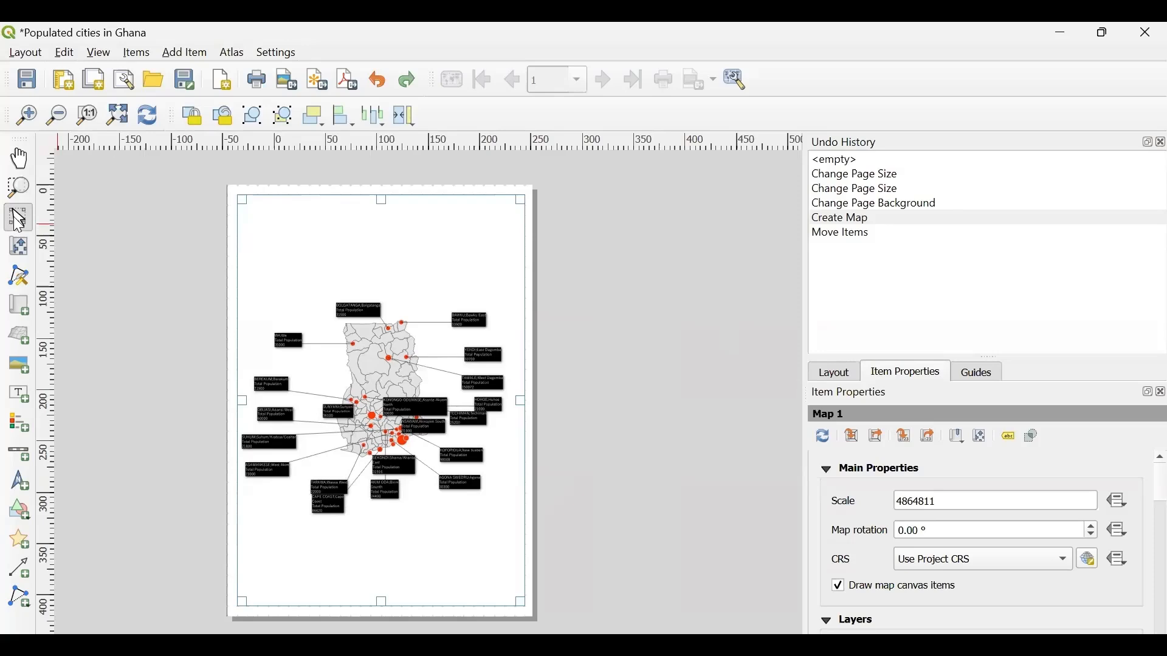
click(19, 160)
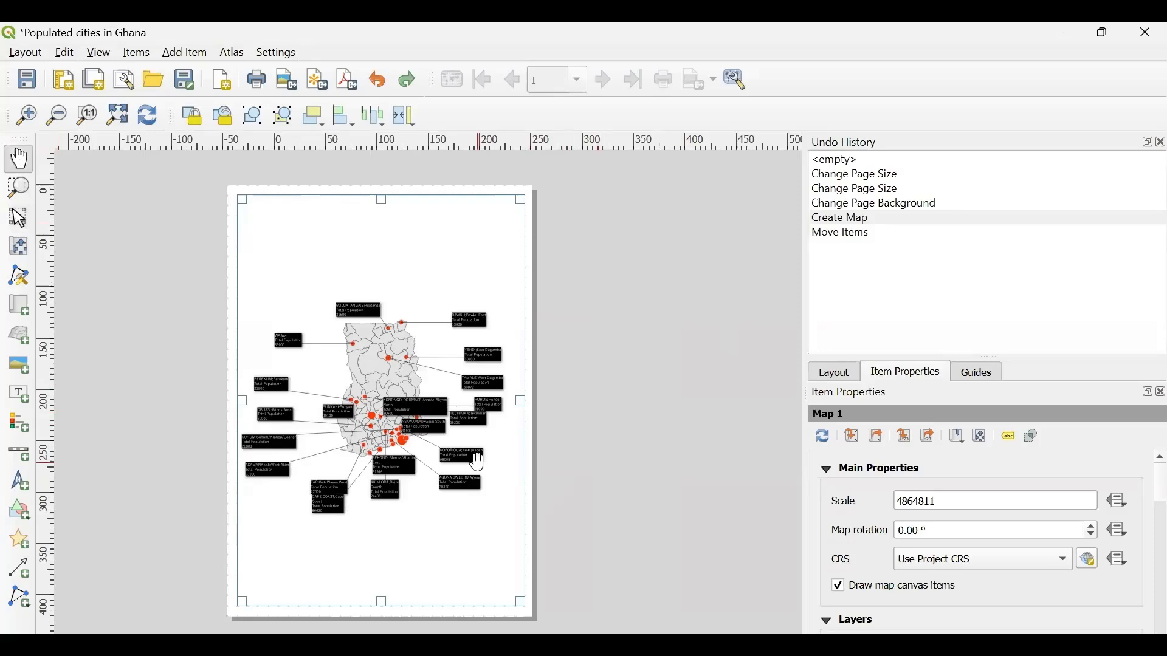
drag(476, 461, 465, 523)
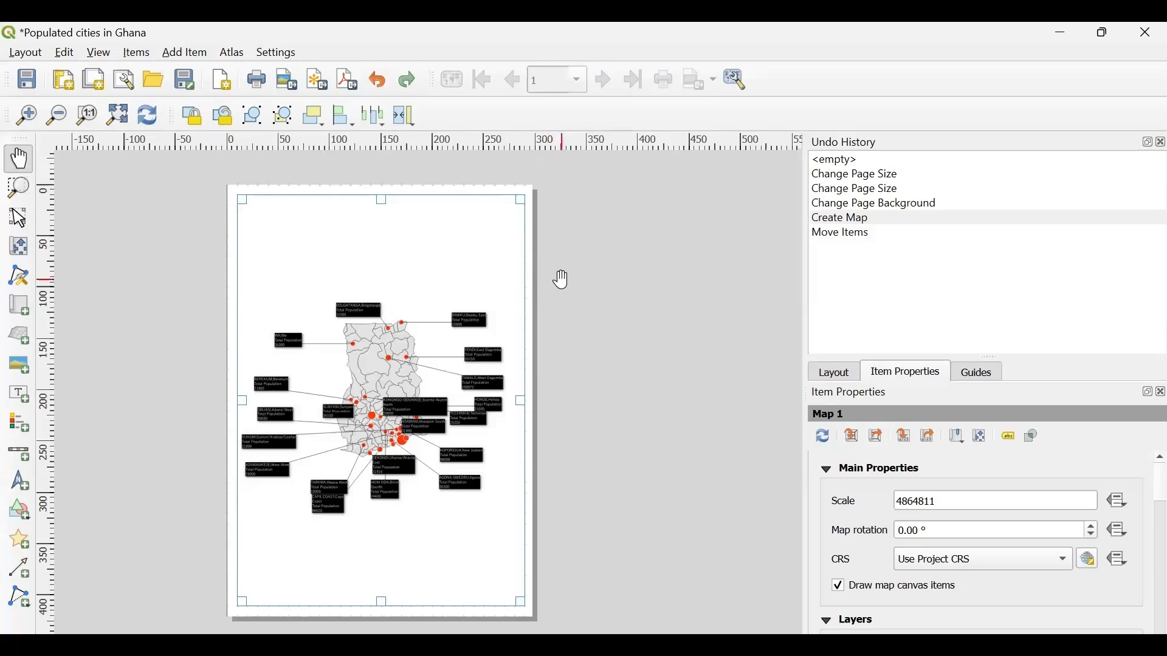
click(827, 370)
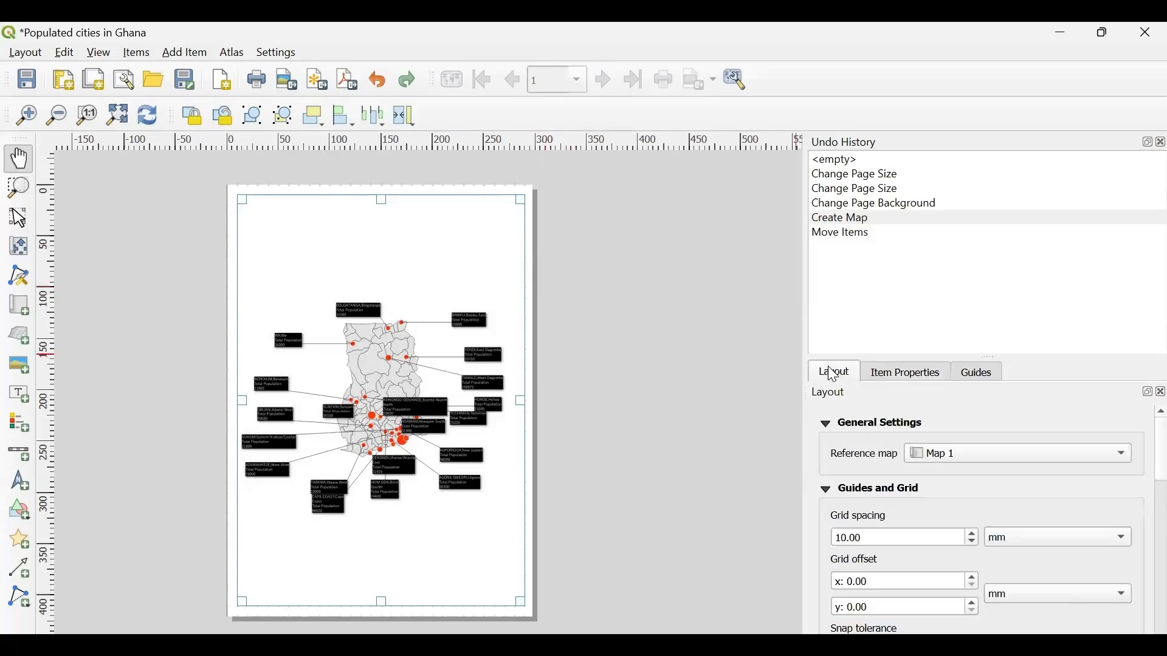
click(904, 374)
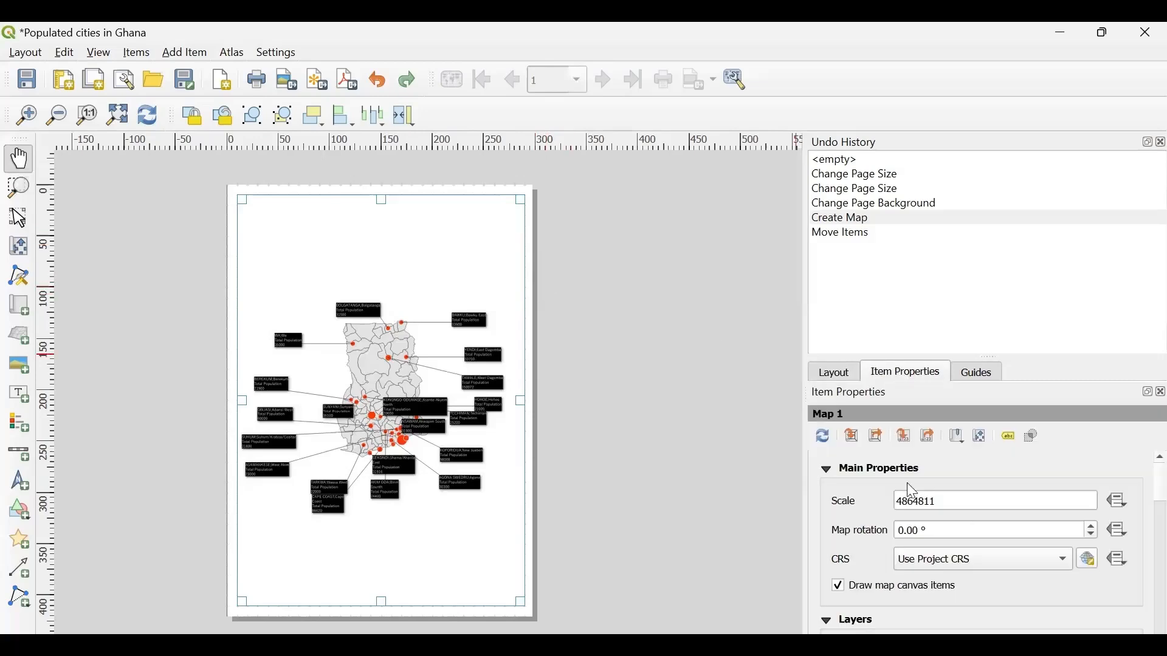
scroll(908, 485, down, 3)
scroll(907, 485, up, 3)
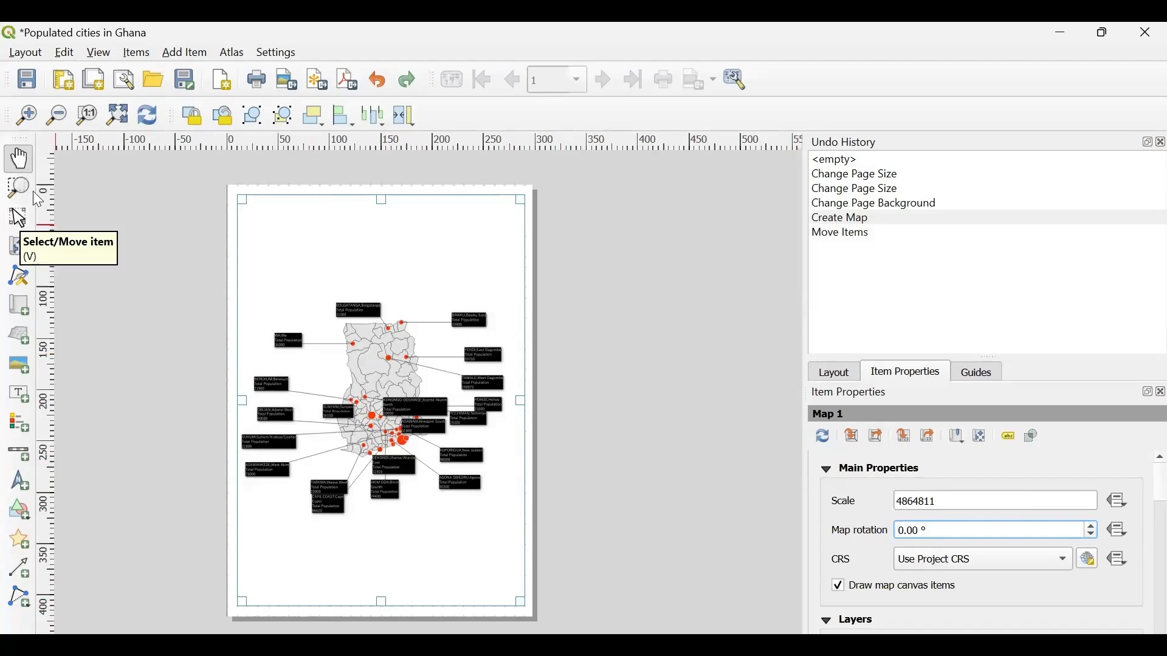
- Set the page orientation to Landscape in the page properties
click(22, 220)
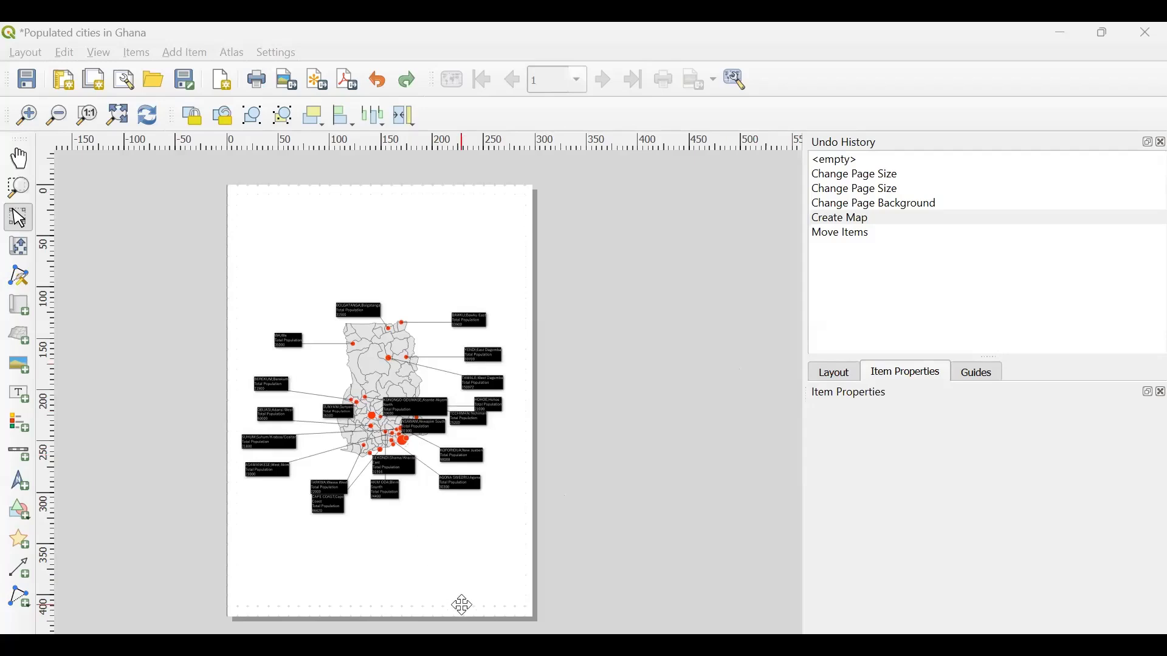
click(506, 616)
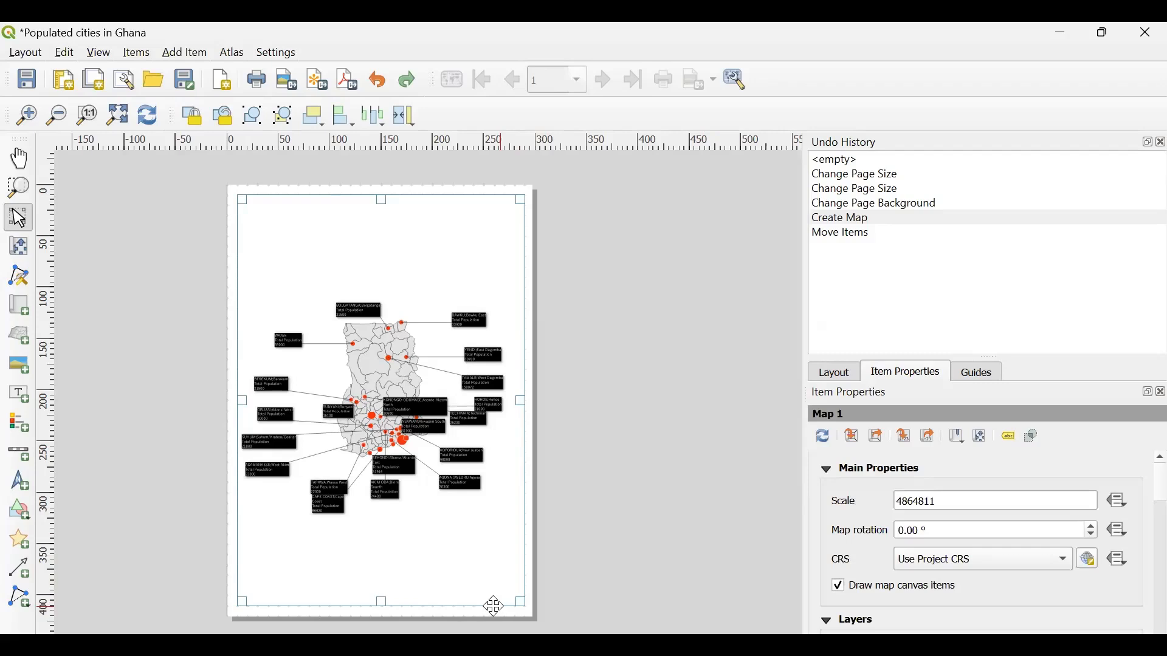
right_click(430, 611)
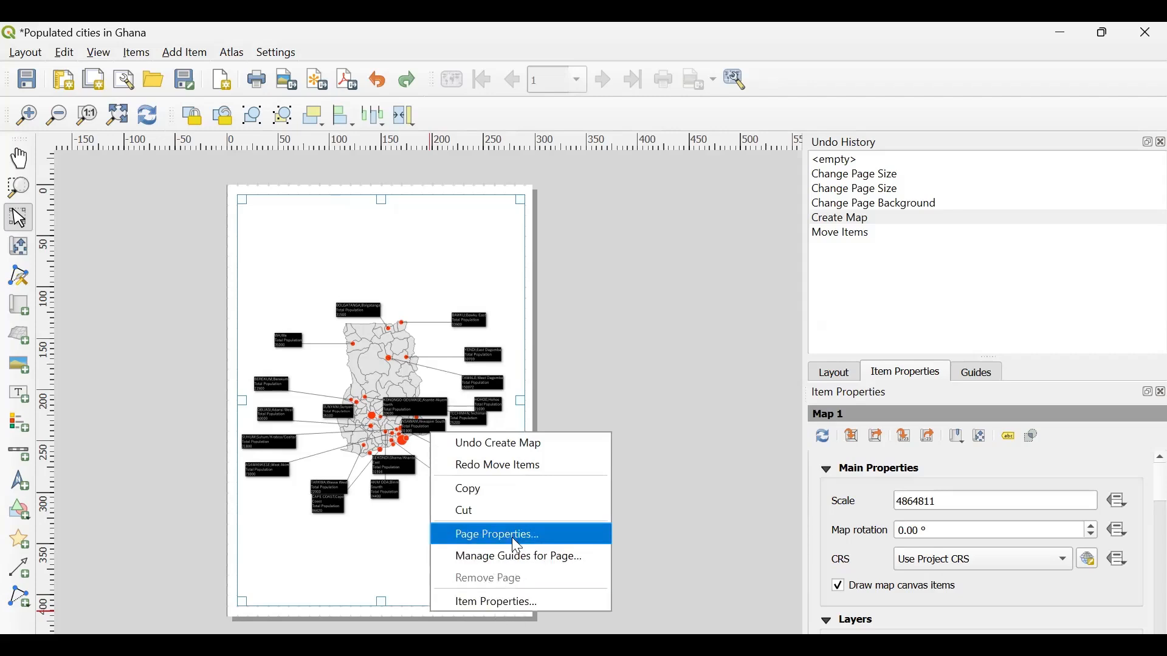
click(480, 537)
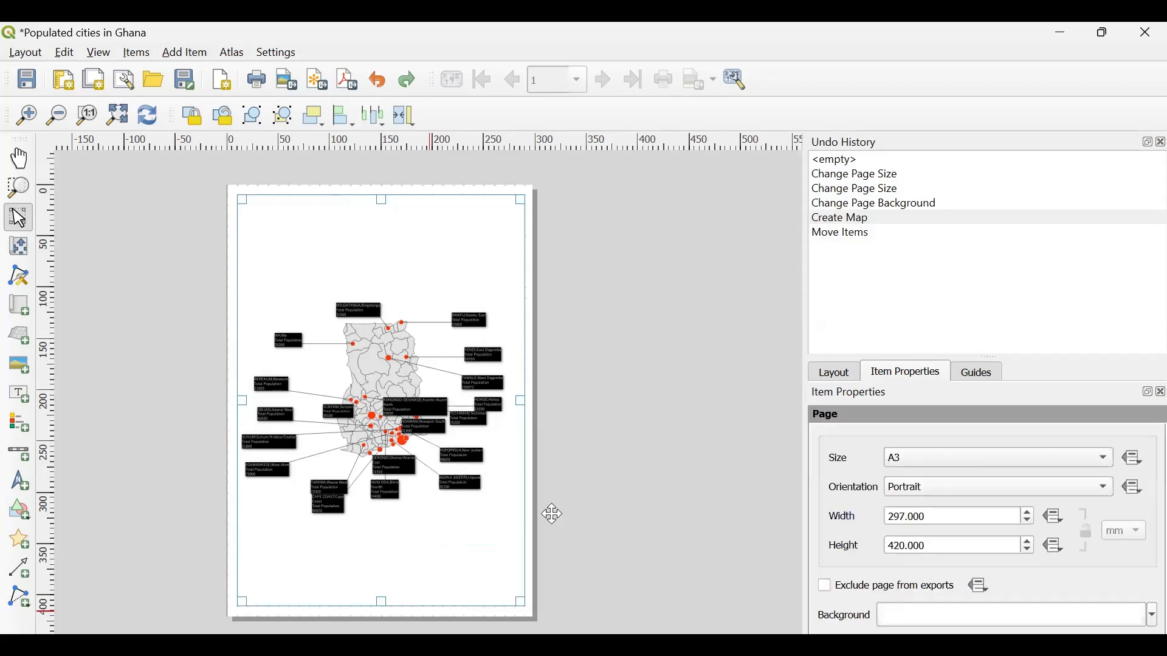
click(951, 487)
click(936, 505)
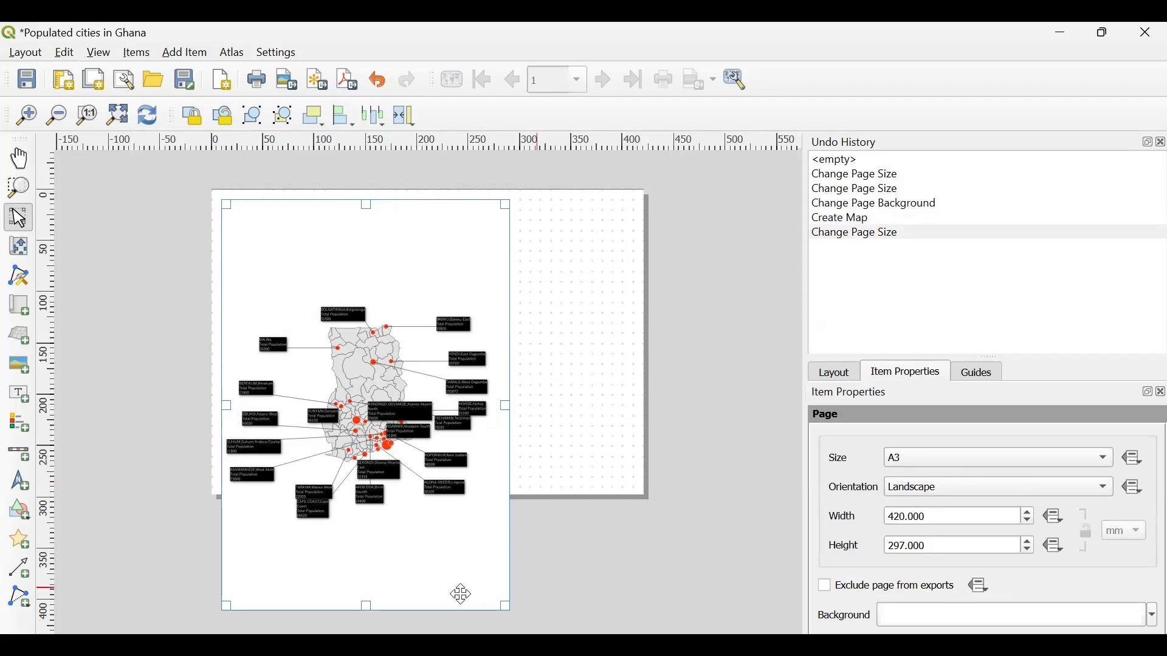
- Resize the map item to fill the landscape page, about 400 mm wide, leaving a narrow margin on every side
drag(365, 606, 373, 477)
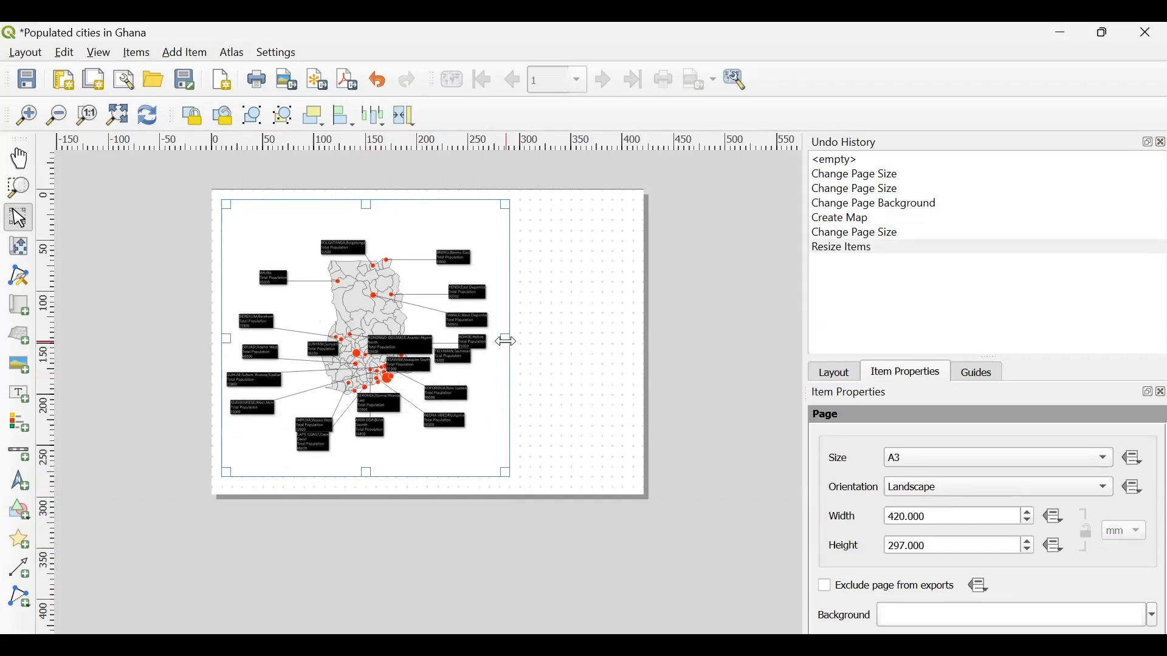
drag(505, 338, 629, 365)
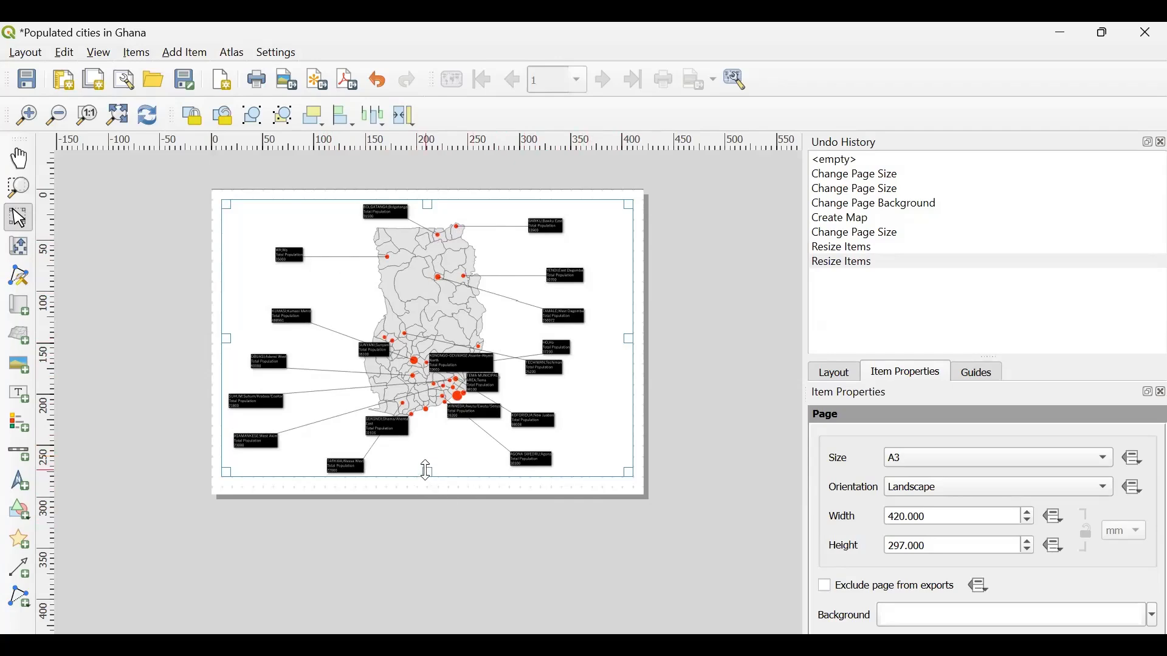
drag(425, 472, 424, 485)
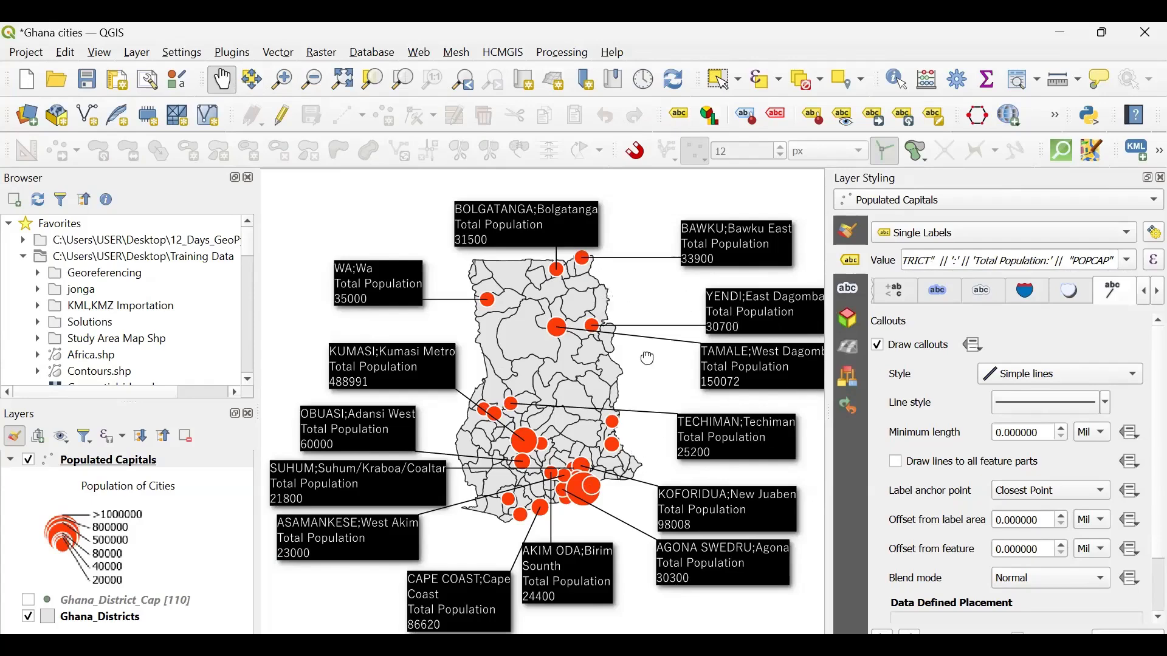
- Switch to the main QGIS window, nudge the Bolgatanga label, and move the Wa label closer to the country's northwest edge
mouse_move(649, 359)
mouse_down()
mouse_move(604, 366)
mouse_move(636, 359)
mouse_up()
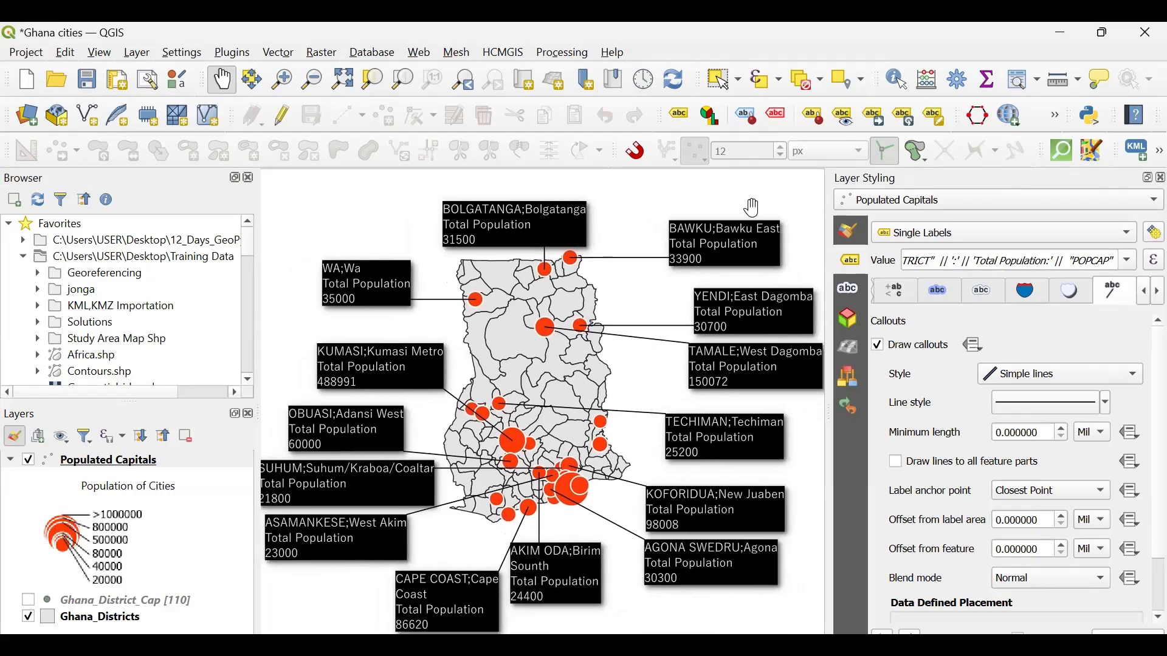
click(877, 118)
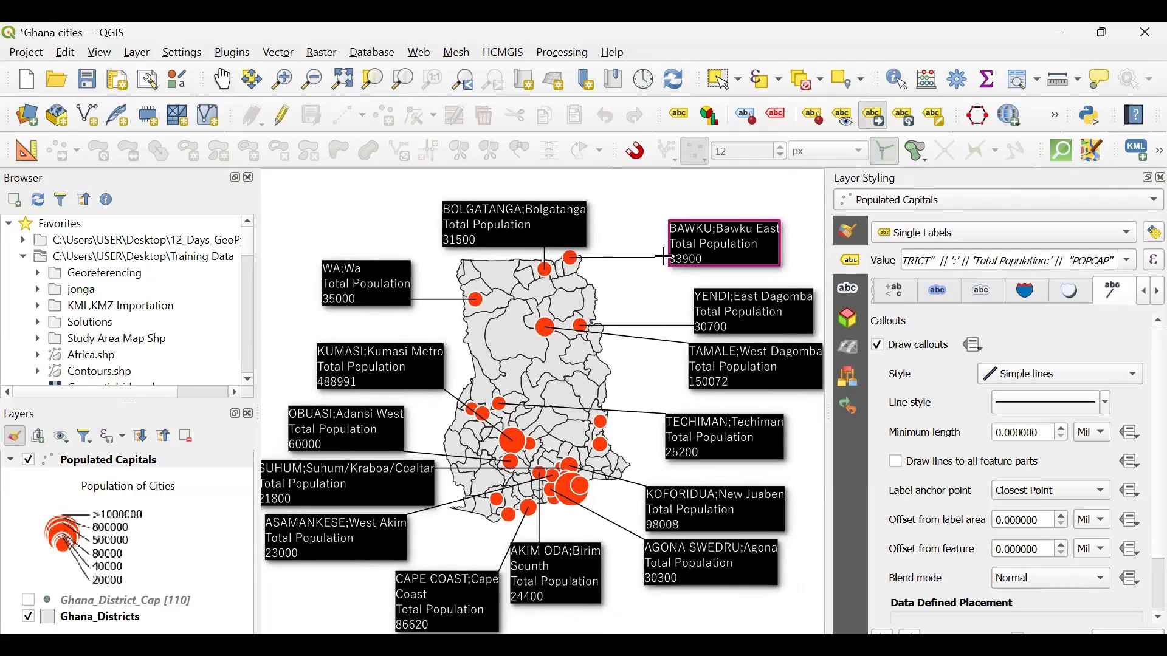
click(542, 228)
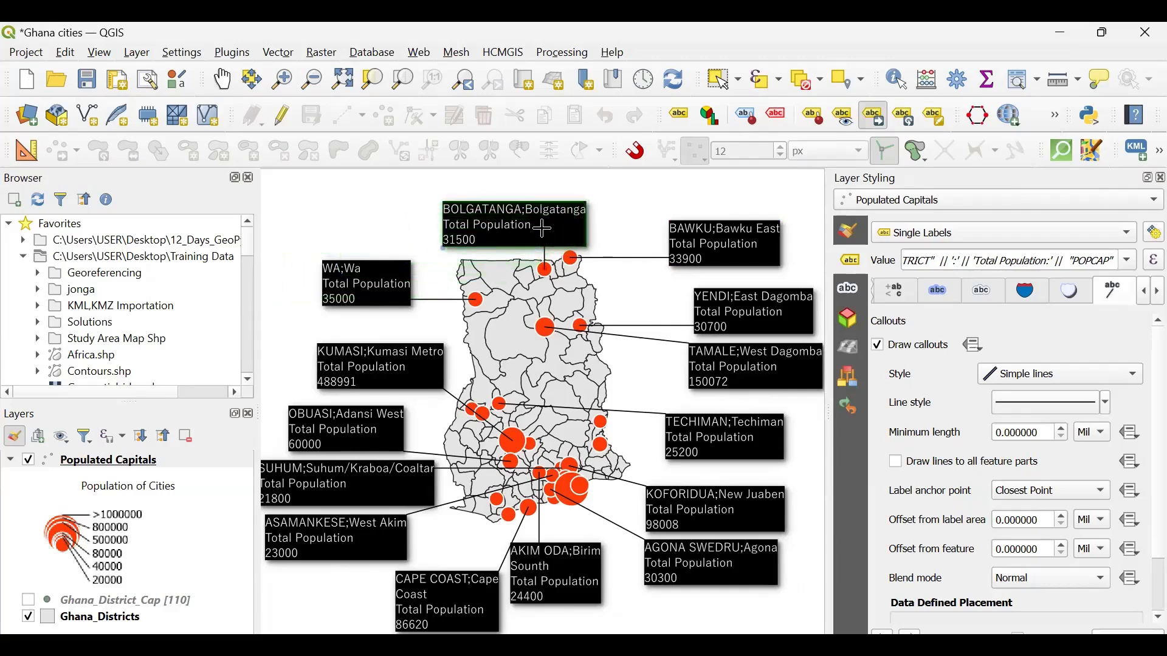
click(542, 228)
click(372, 283)
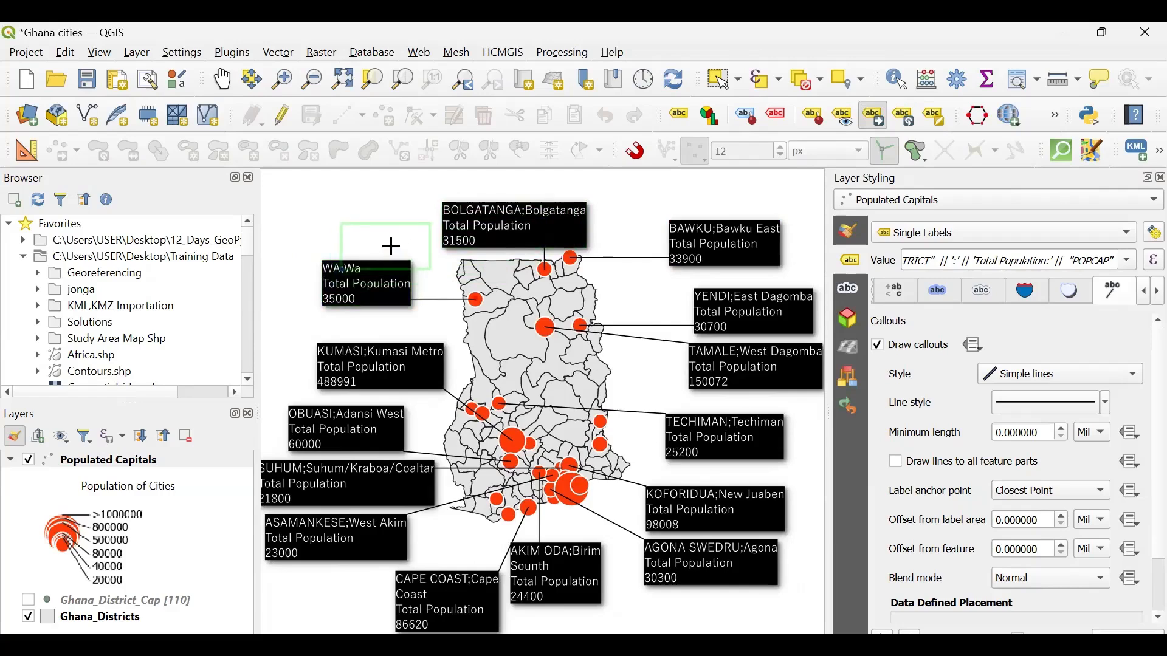
click(387, 246)
click(387, 247)
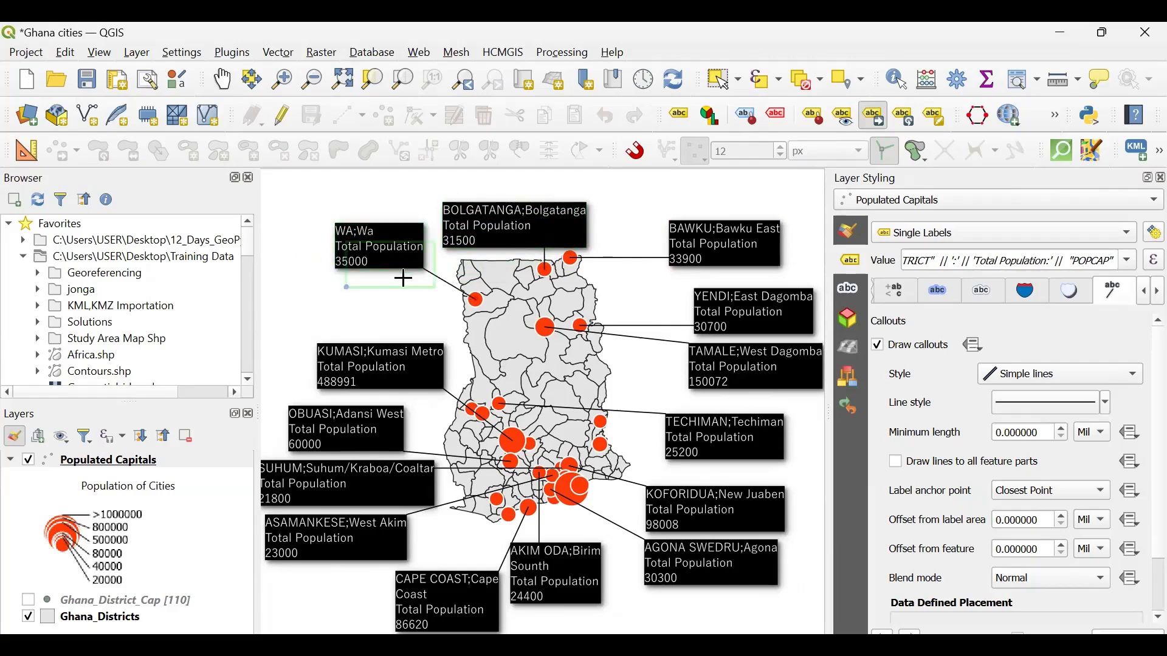
click(396, 272)
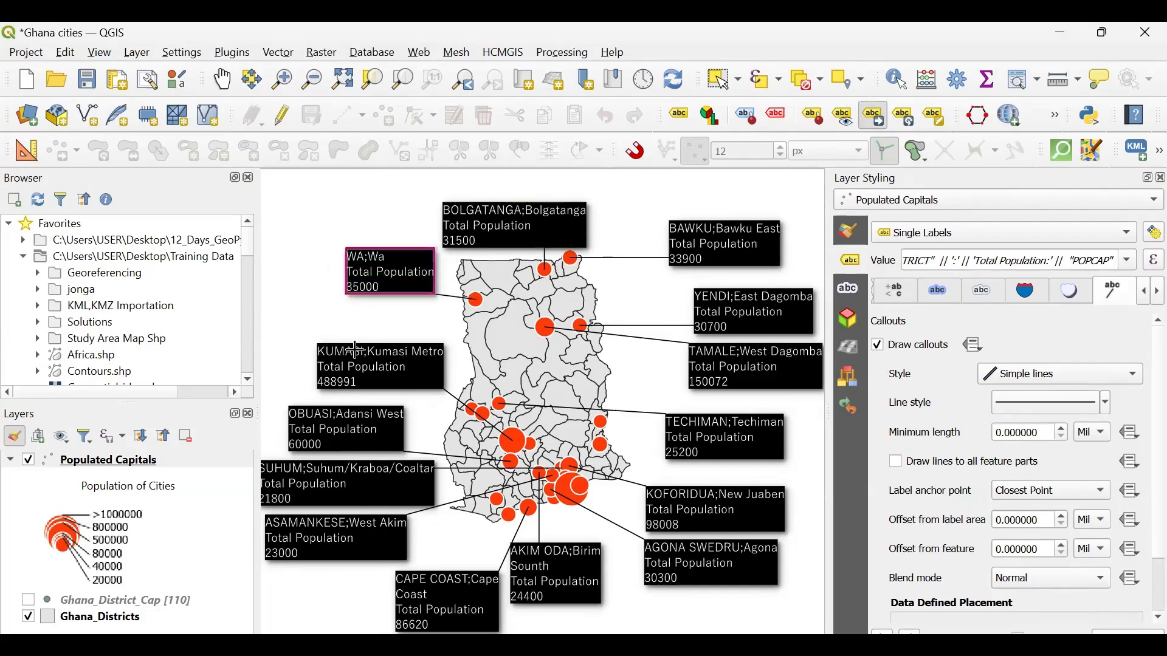
- Move the Kumasi, Obuasi and Suhum labels up along the country's western side, below the Wa label
click(357, 370)
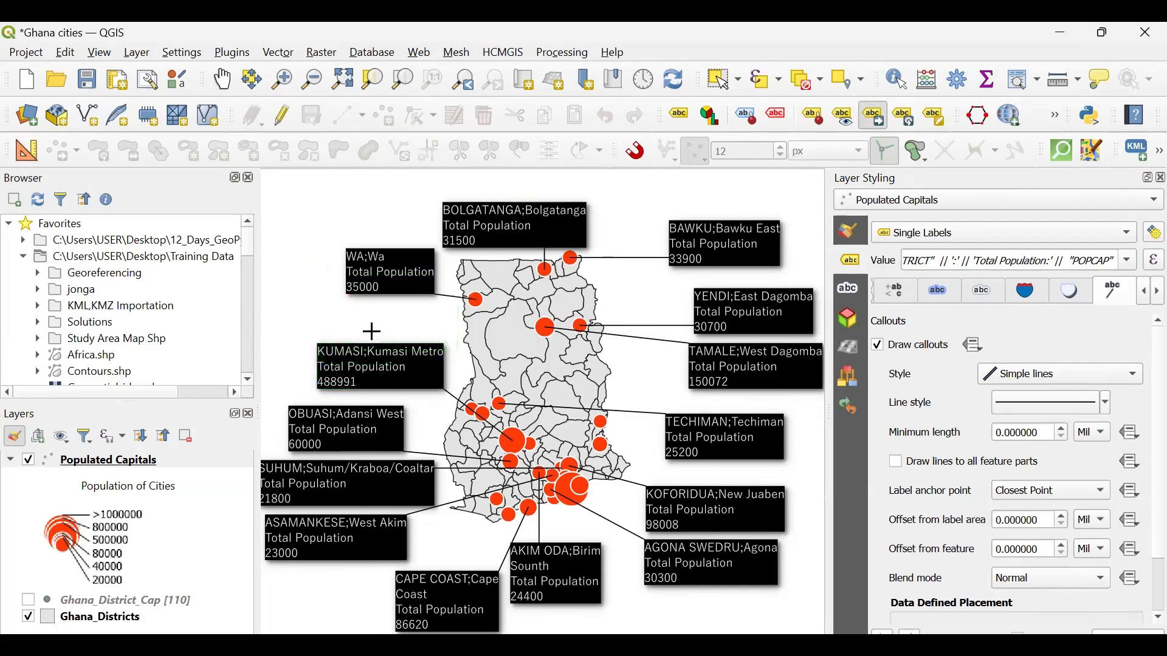
click(373, 331)
click(349, 428)
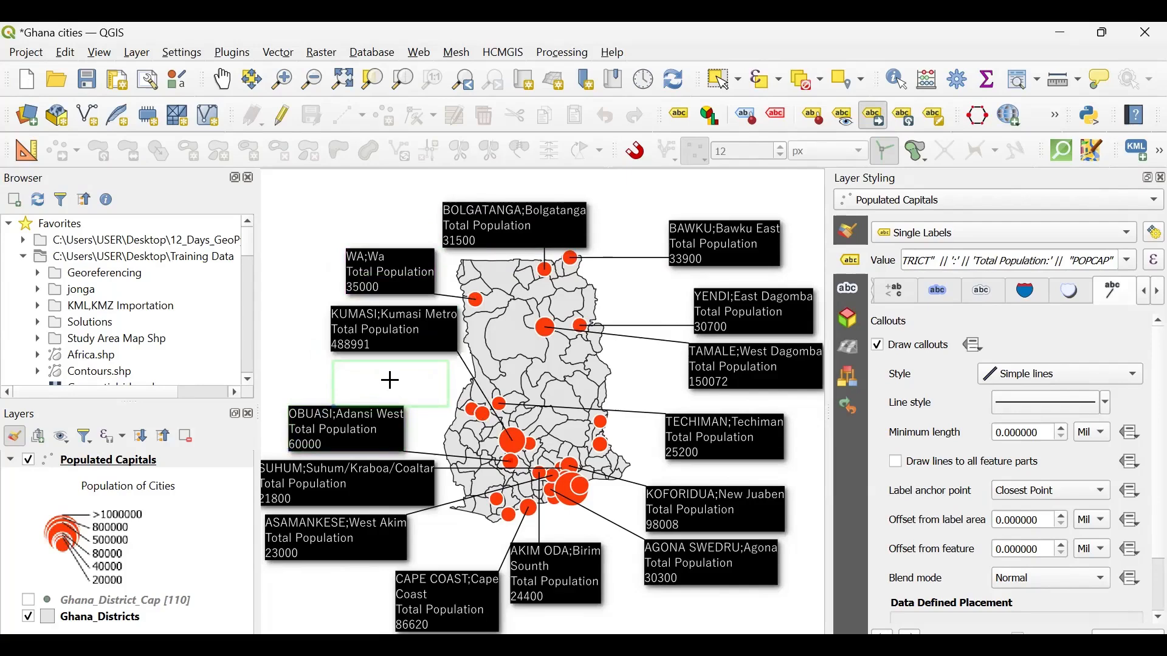
click(392, 386)
click(389, 485)
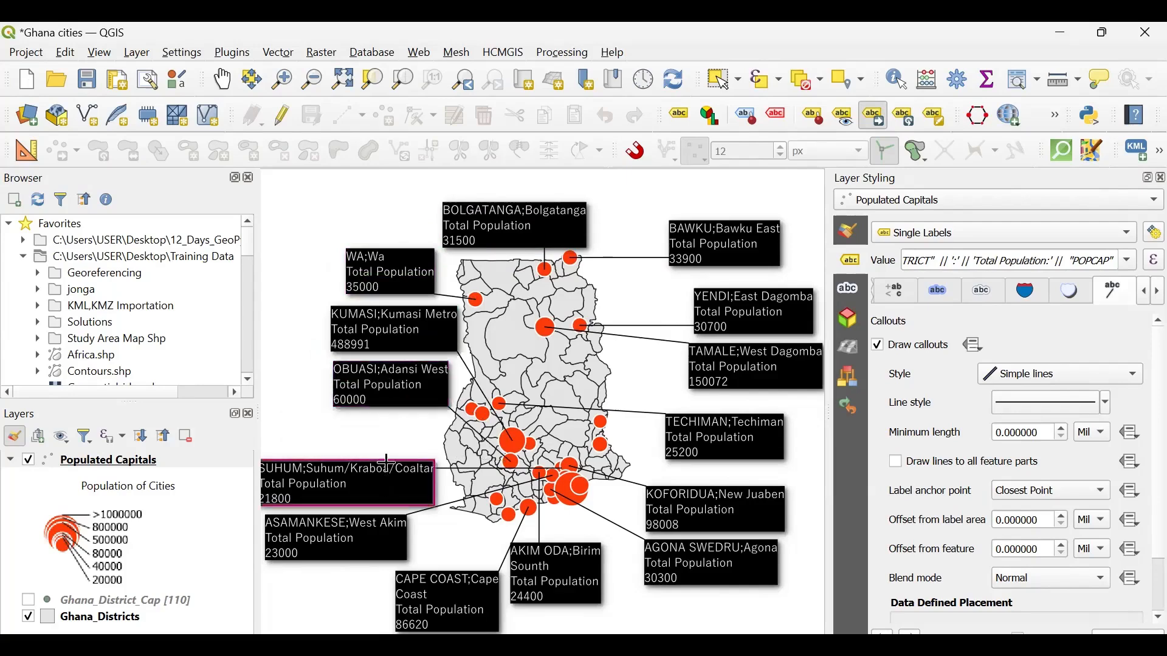
click(389, 453)
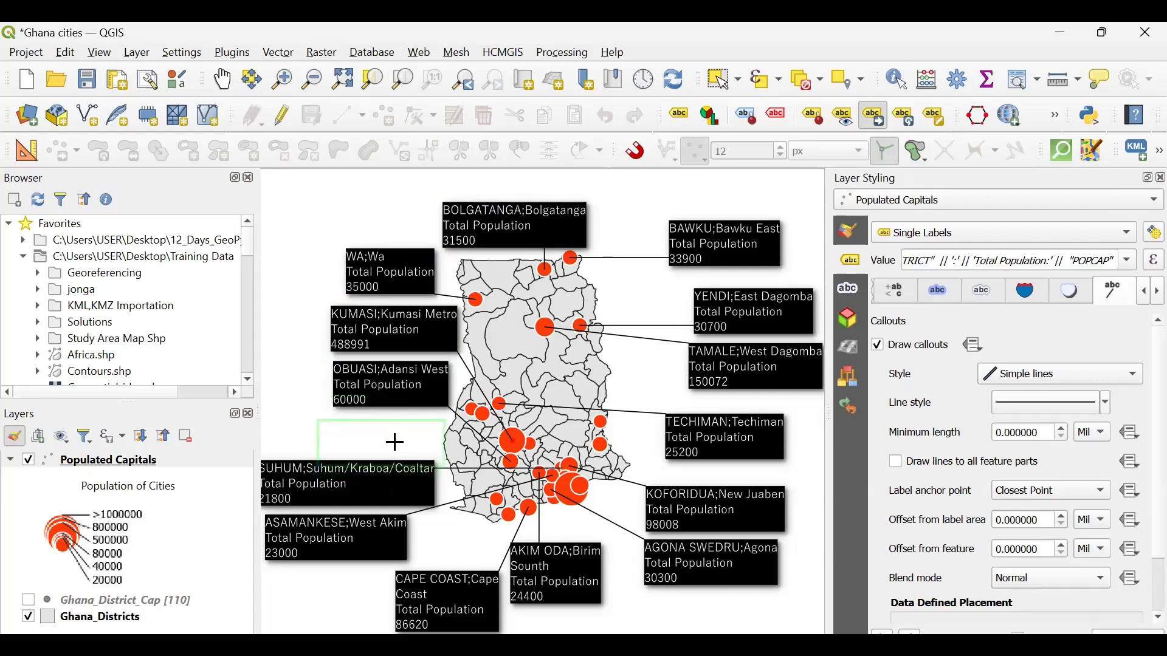
- Move the Techiman label west of the country just below Wa, and the Obuasi label just below Kumasi
click(723, 437)
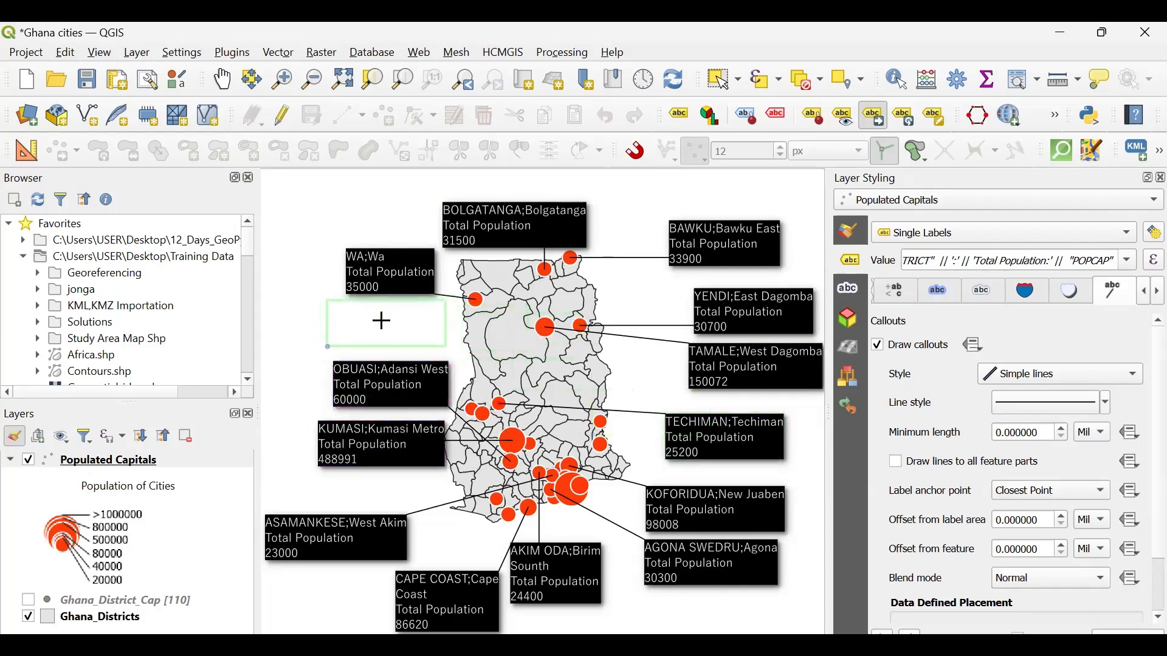
click(381, 320)
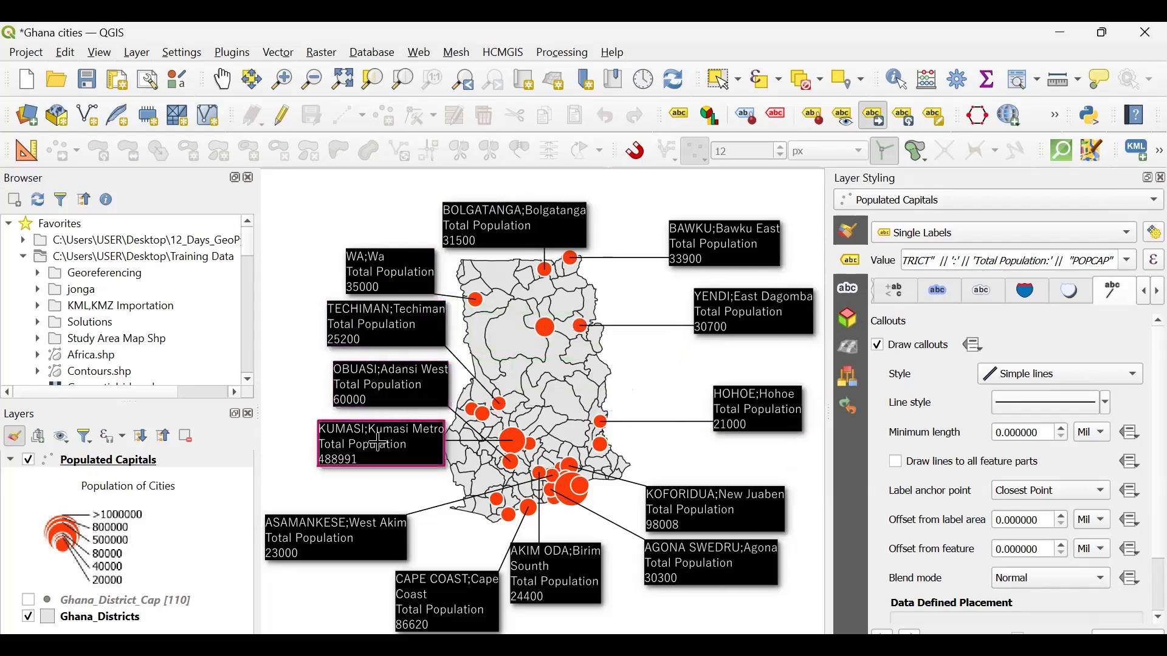
click(355, 493)
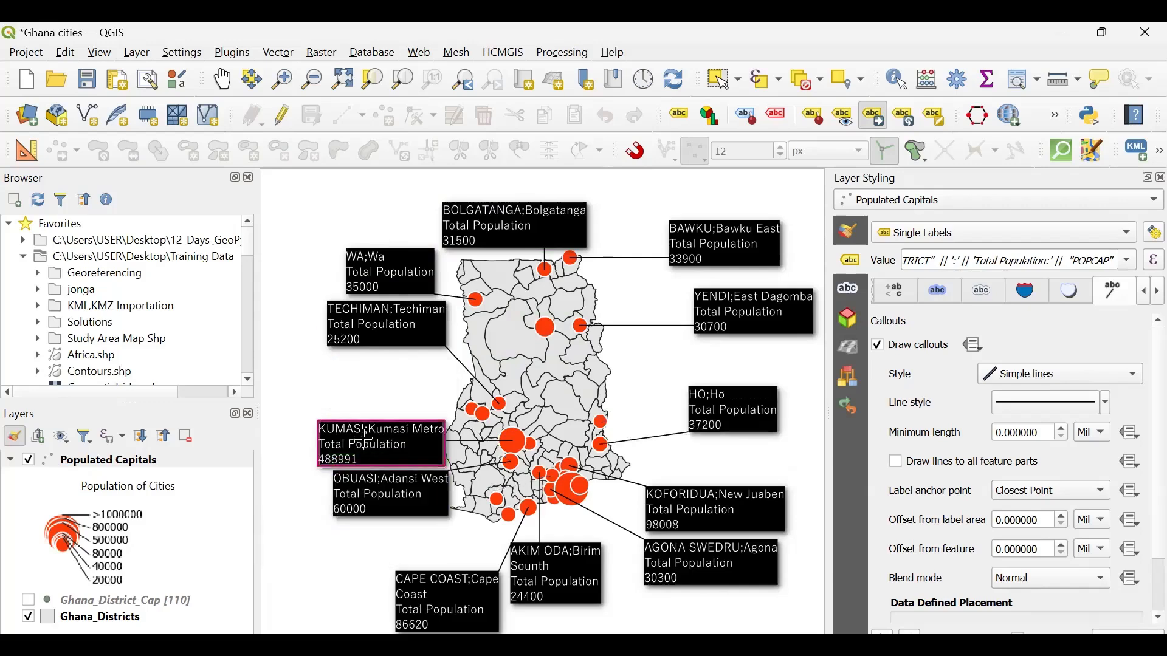
- Move the Kumasi label up below Techiman, and place the Sunyani label west of the country below Kumasi
click(362, 438)
click(356, 372)
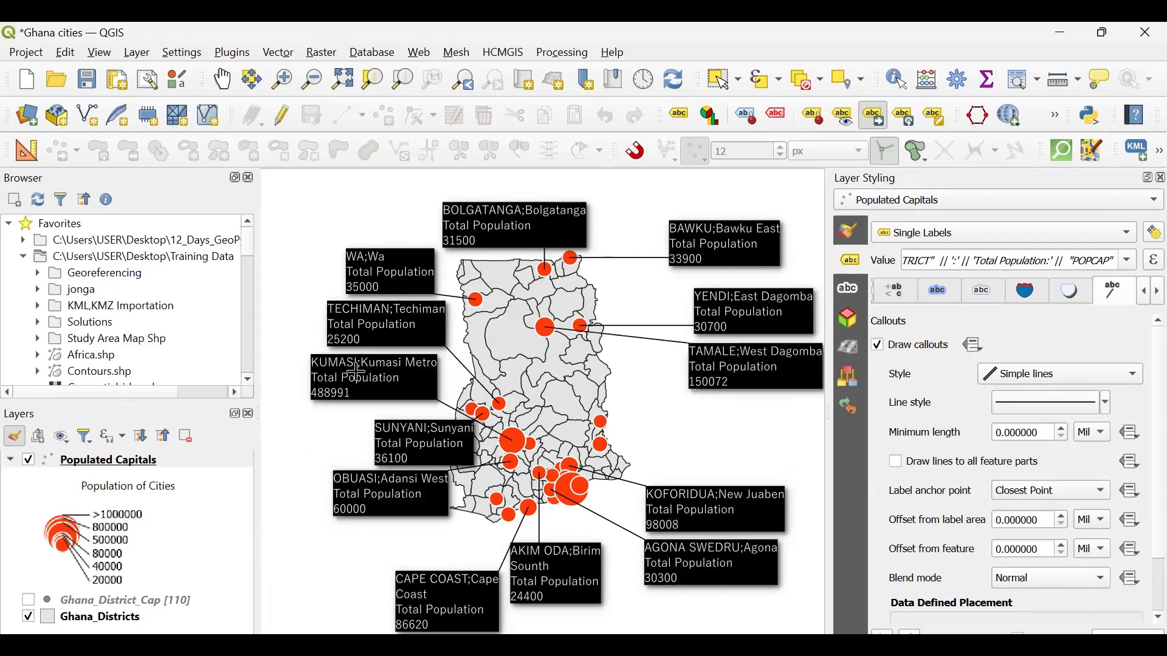
click(423, 449)
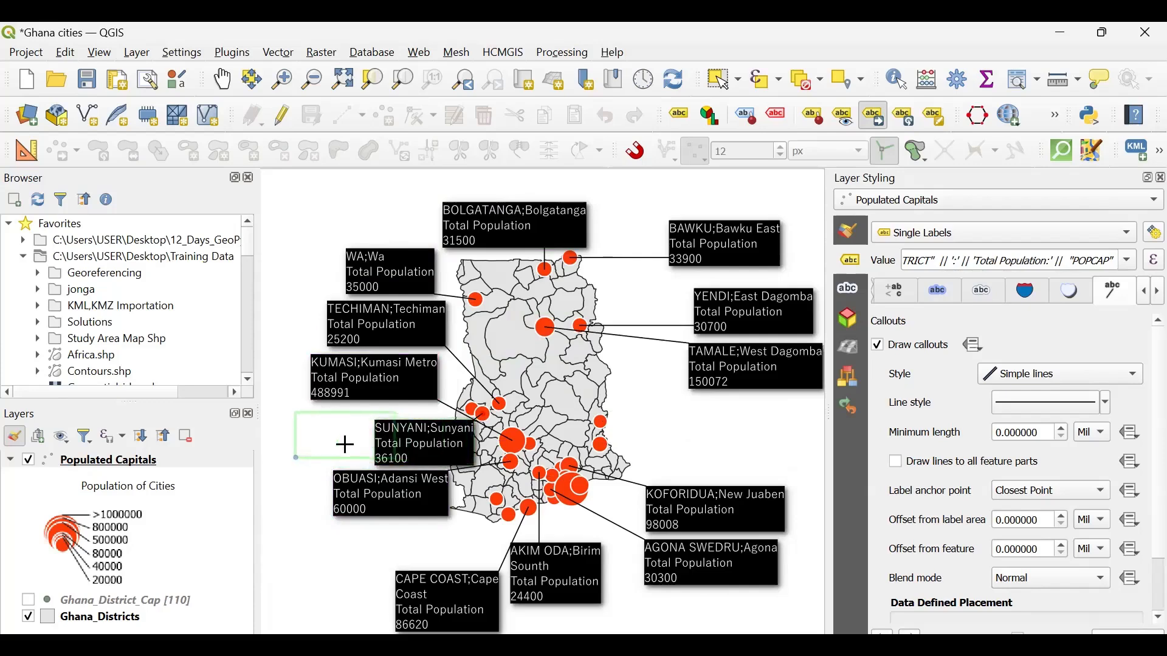
click(346, 445)
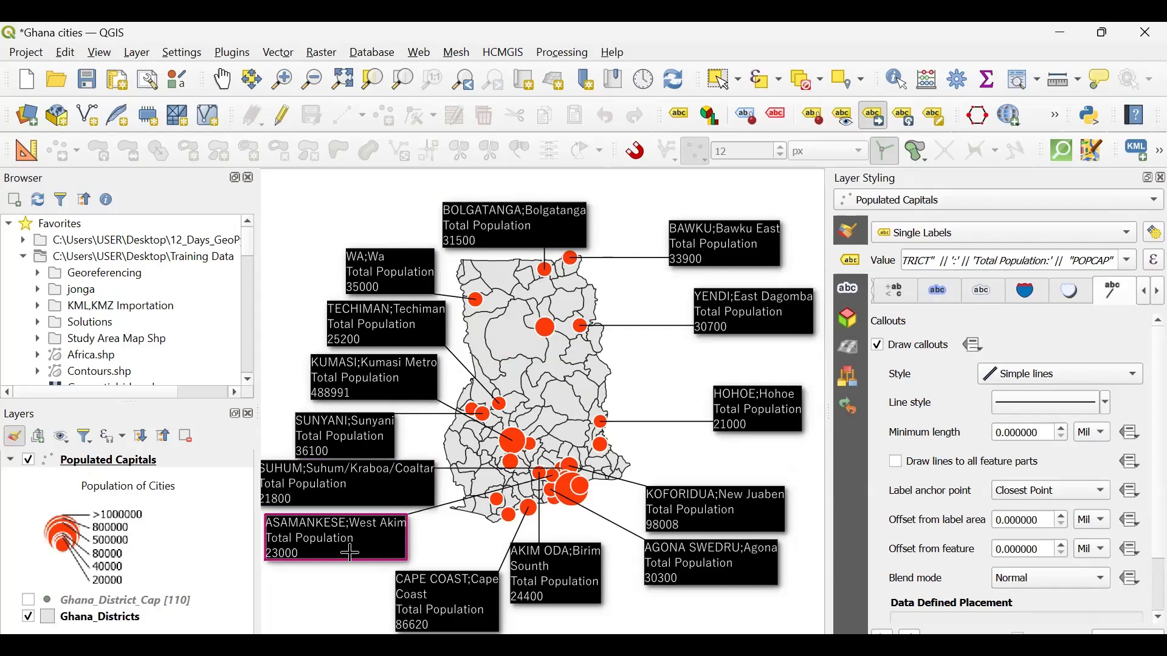
- Move the Asamankese label closer to the country's southwest edge, and shift the Akim Oda label slightly east
click(327, 522)
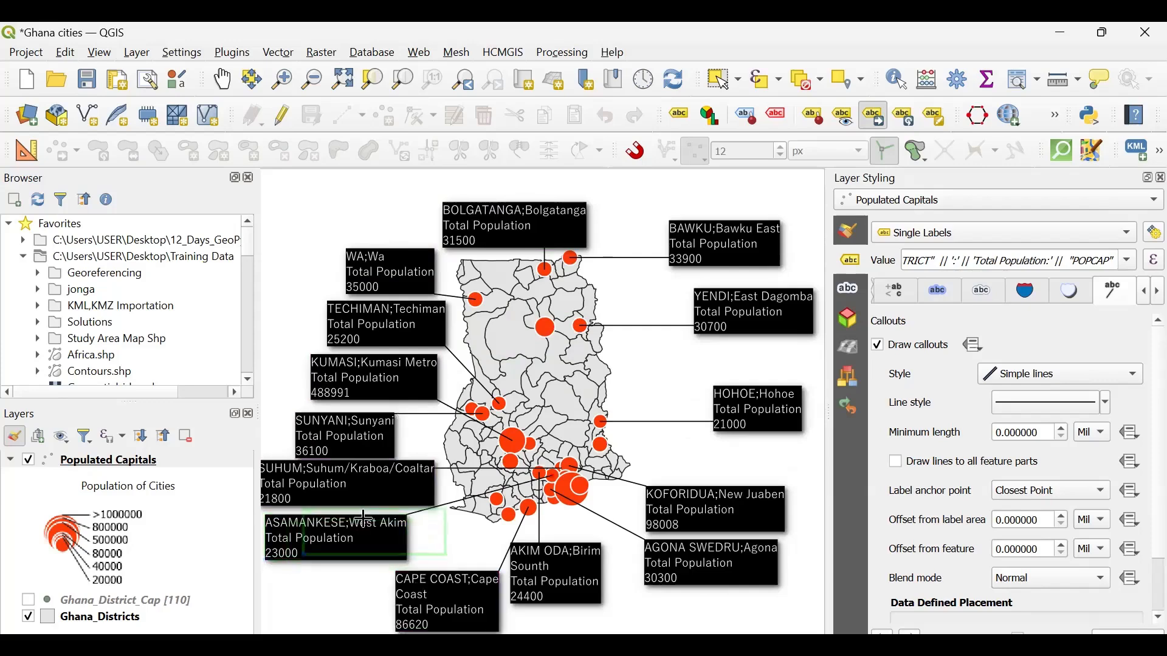
click(365, 517)
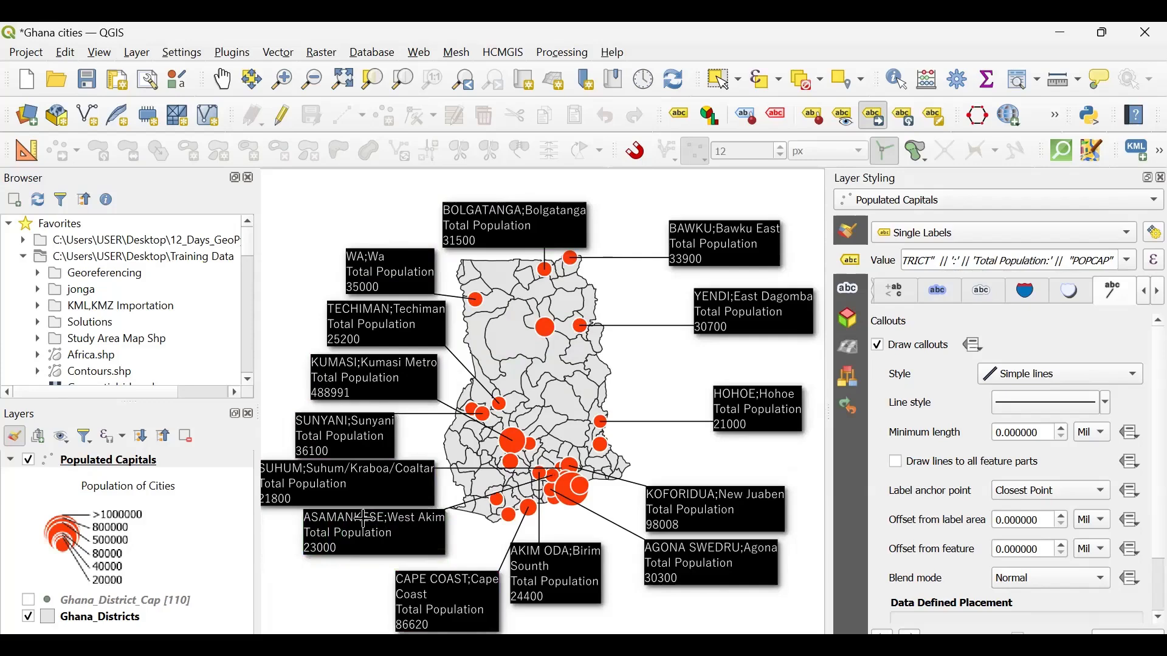
click(557, 575)
click(581, 573)
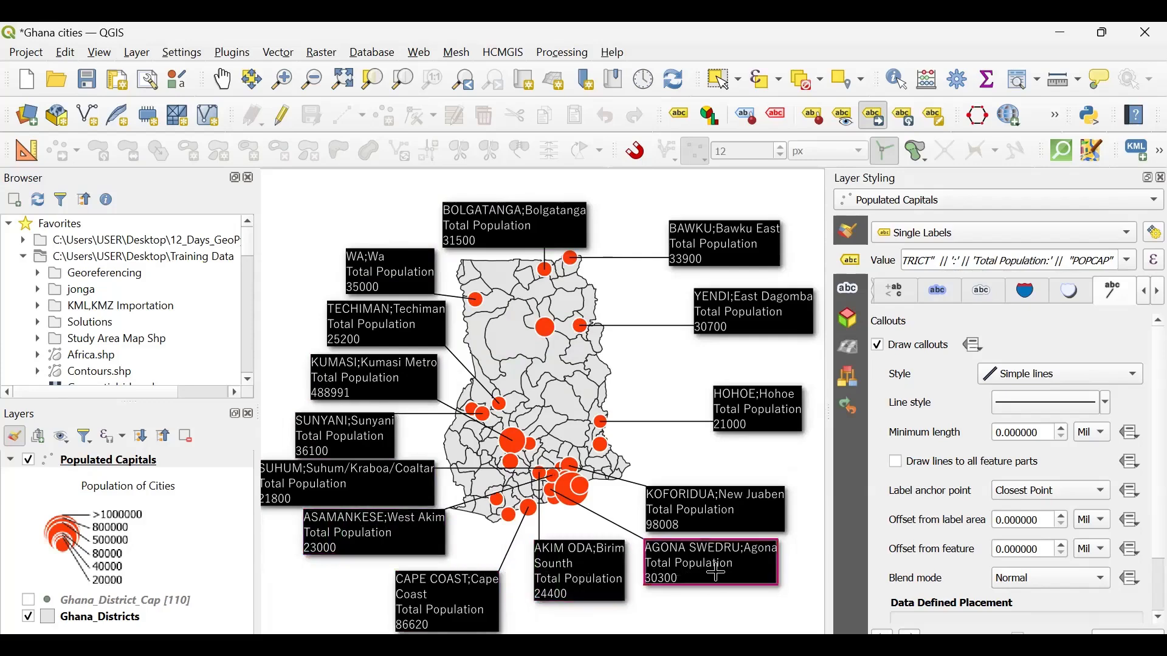
- Raise the Koforidua label level with its marker, and move the Agona Swedru label up and west, closer to the southeast coast
click(714, 531)
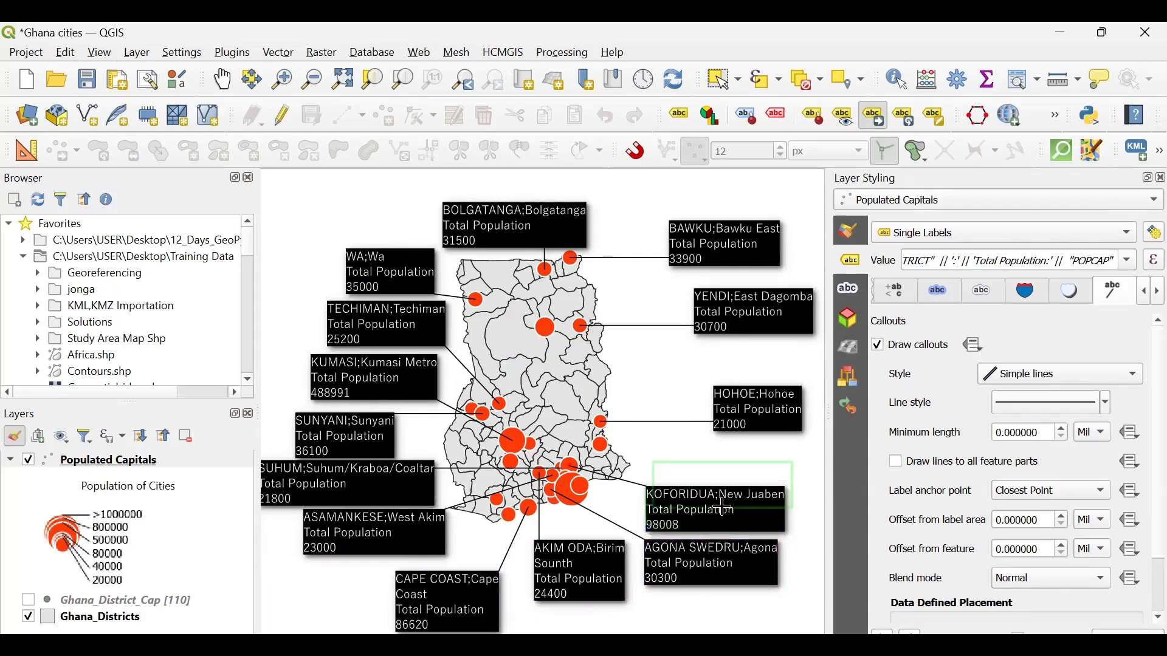
click(723, 504)
click(695, 560)
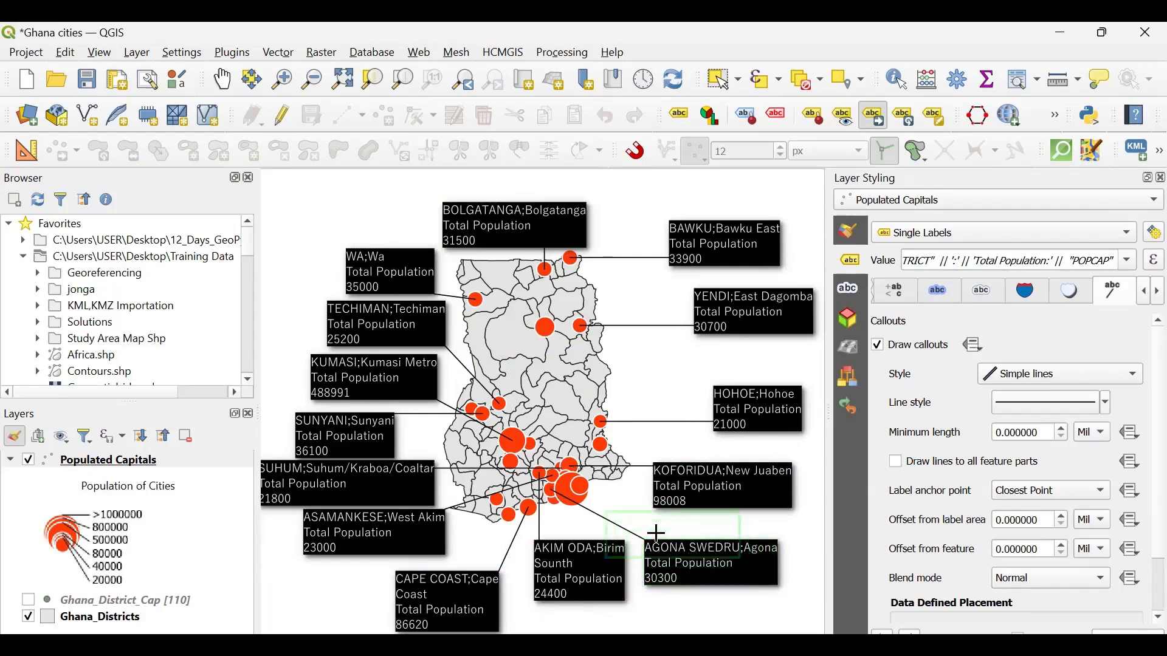
click(649, 532)
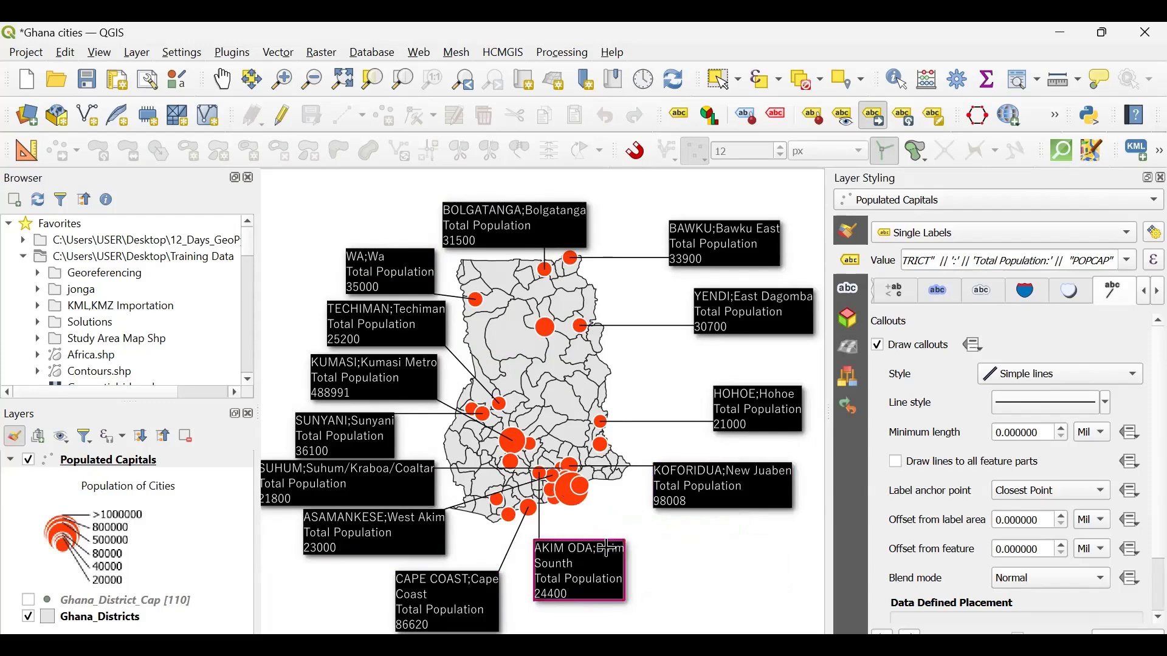
- Move the Akim Oda label southwest below the coast, and reposition the Cape Coast label directly beside it
click(586, 574)
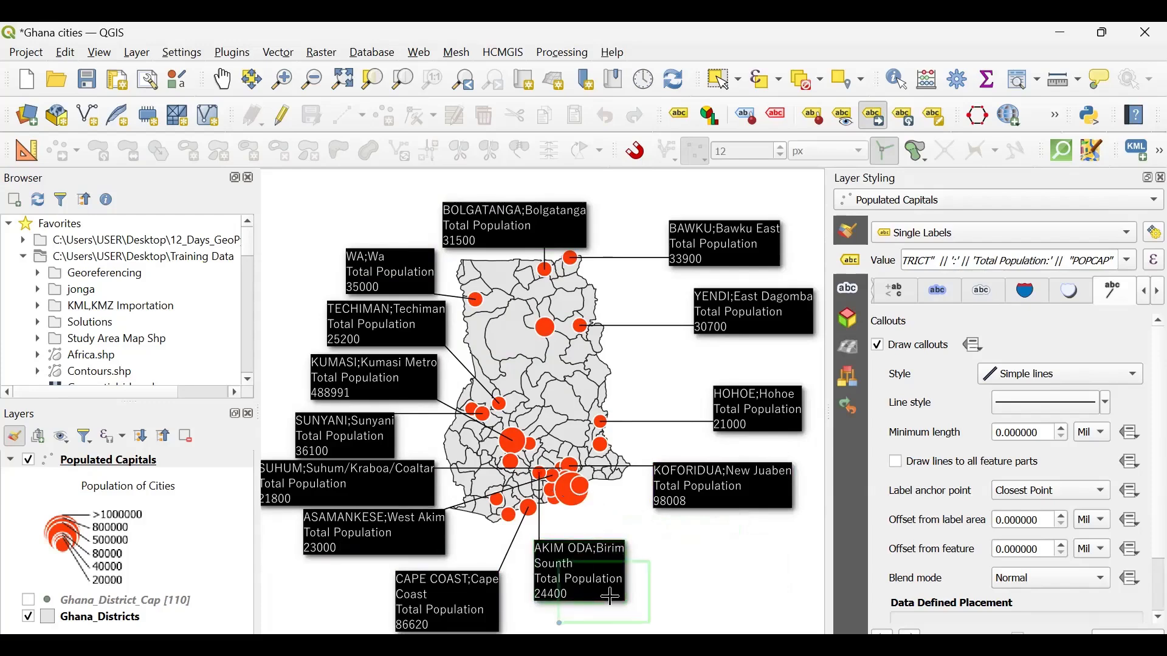
click(562, 592)
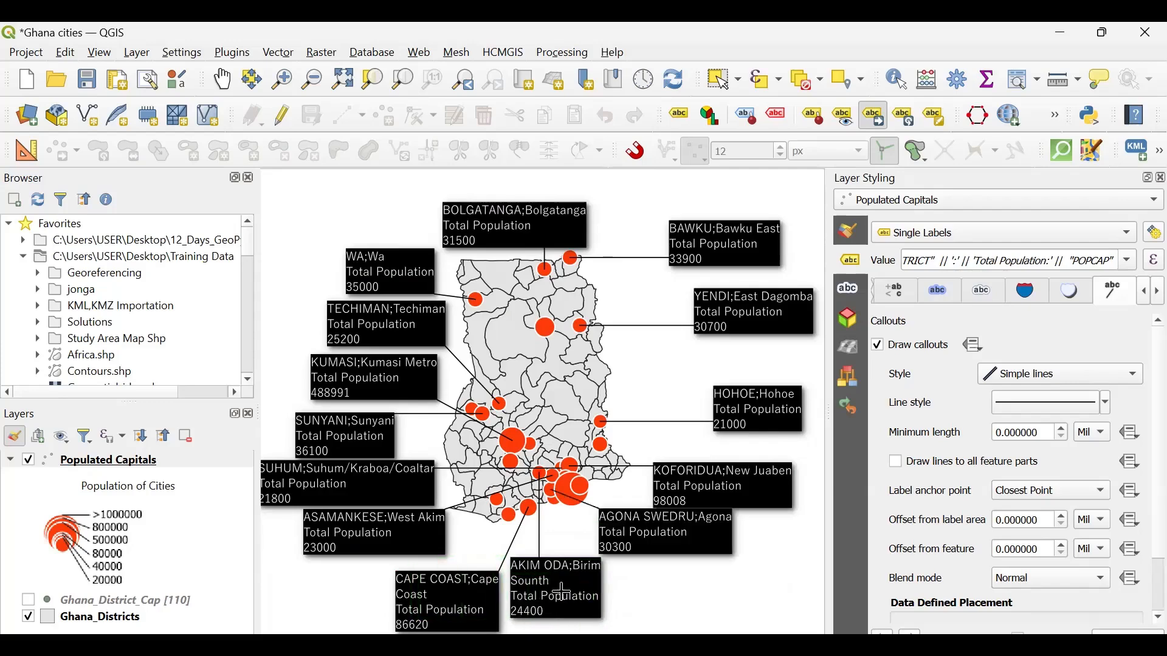
click(445, 592)
click(368, 585)
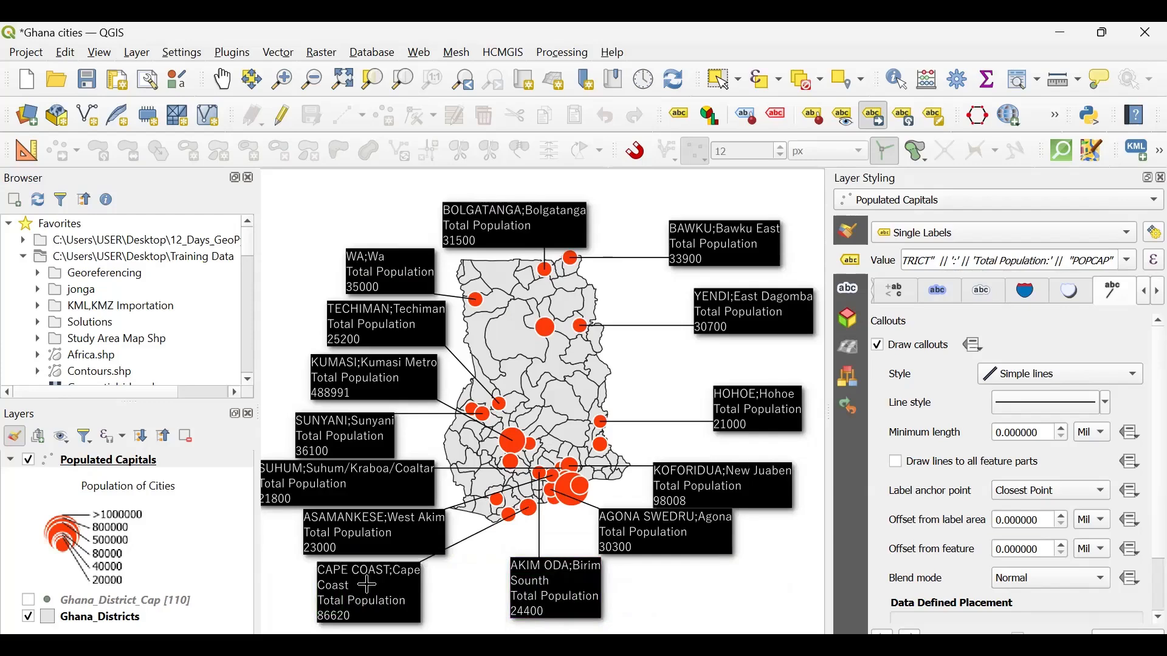
click(368, 584)
click(448, 584)
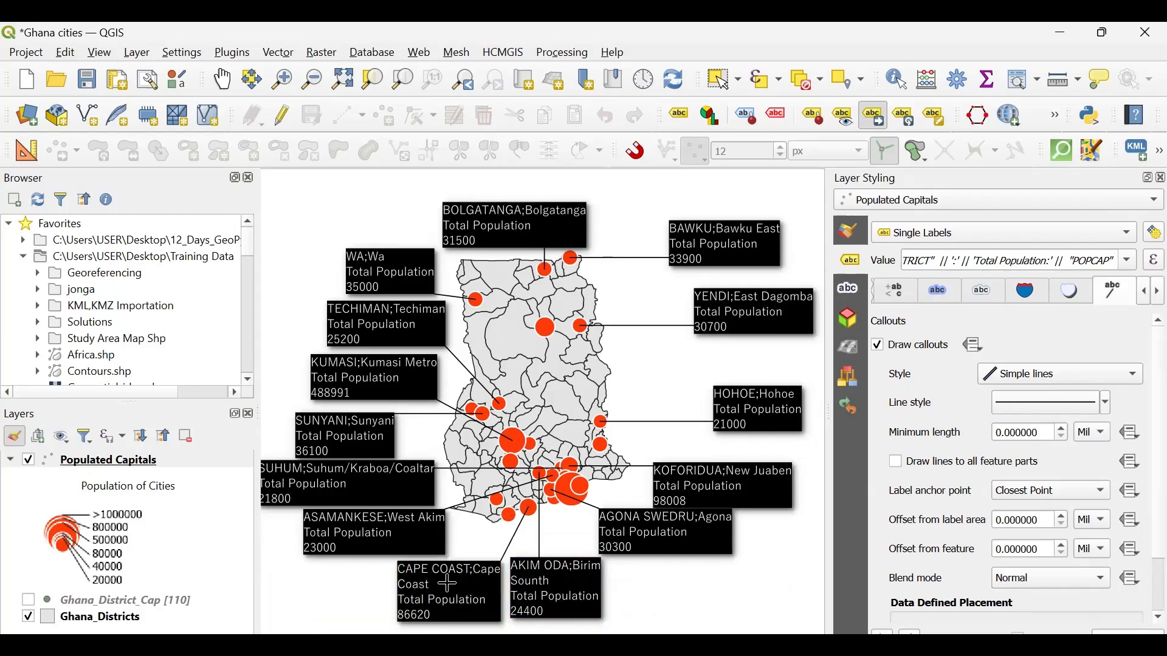
- Move the Koforidua, Hohoe and Tamale labels west so they sit closer to the country's eastern border
click(745, 475)
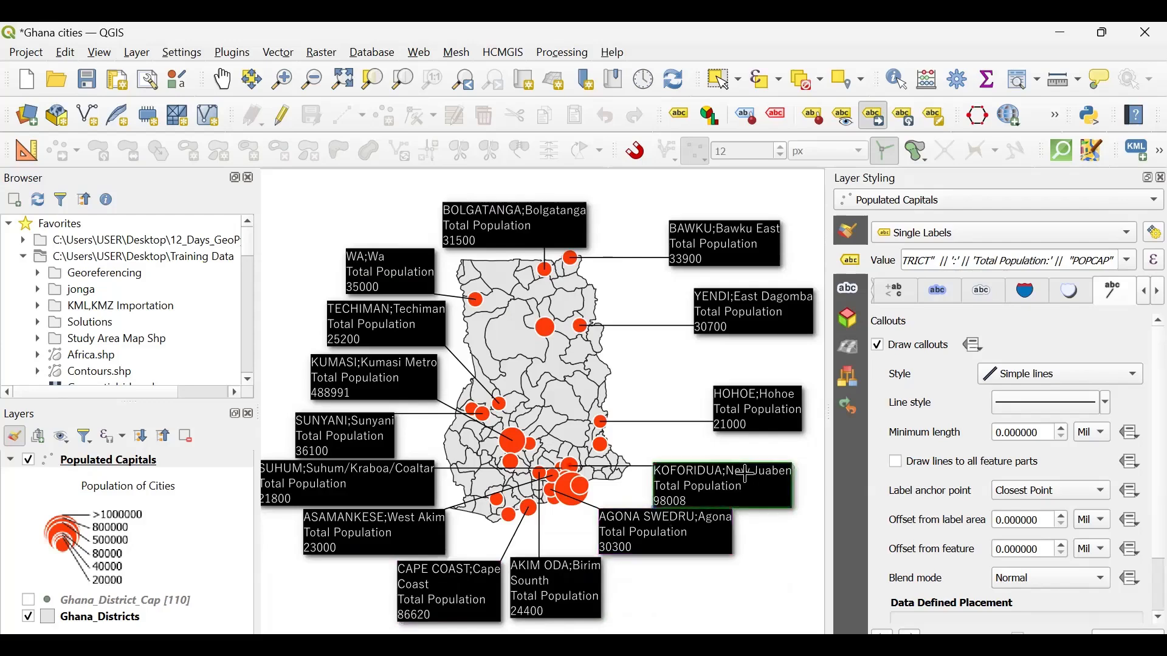
click(725, 462)
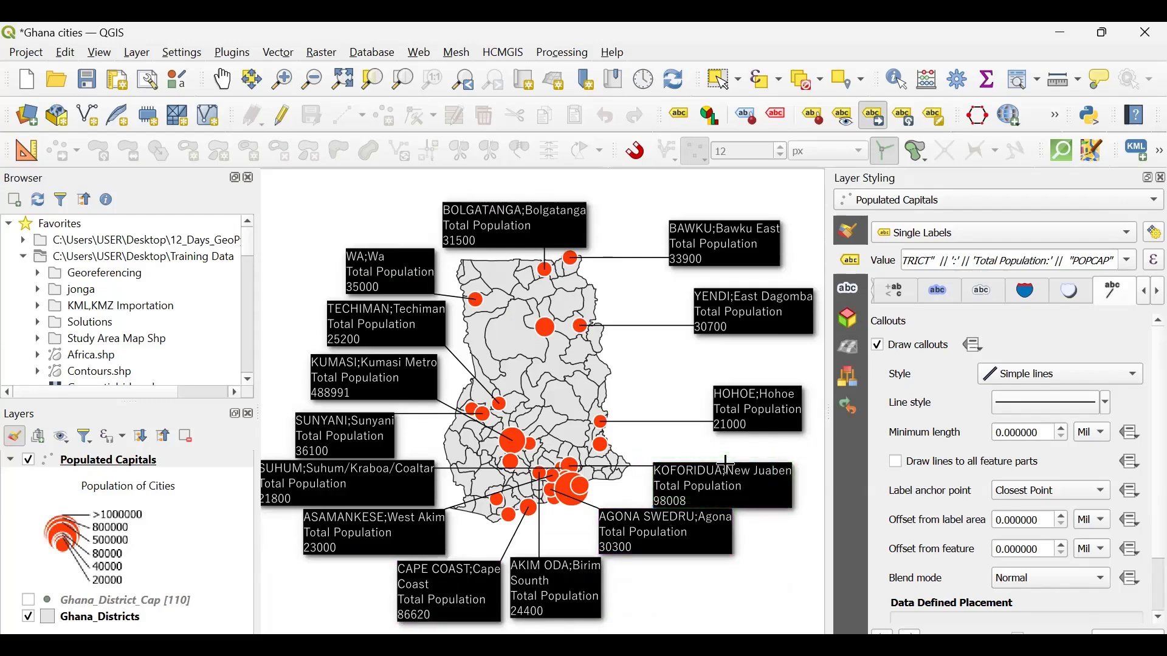
click(769, 418)
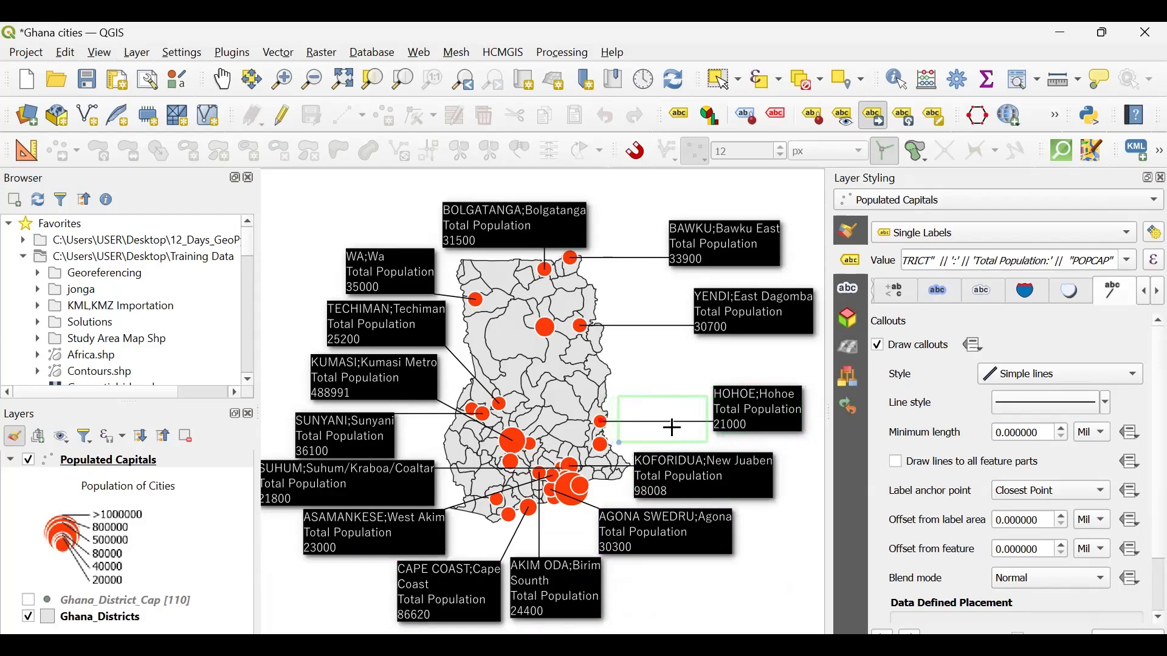
click(673, 427)
click(749, 358)
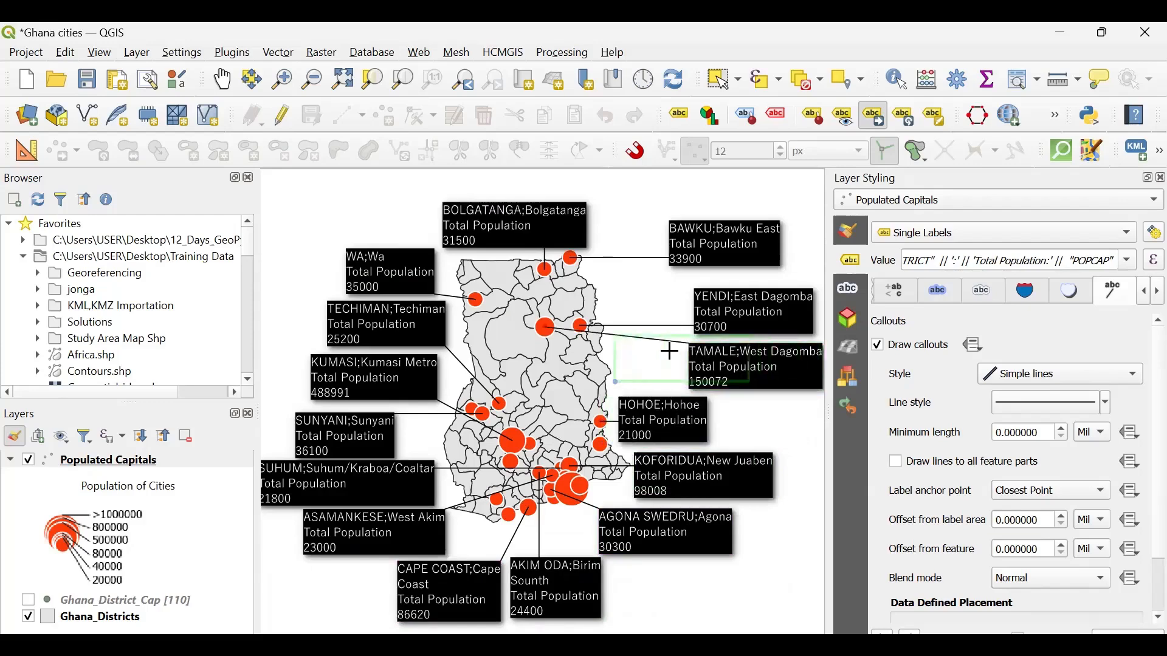
click(679, 357)
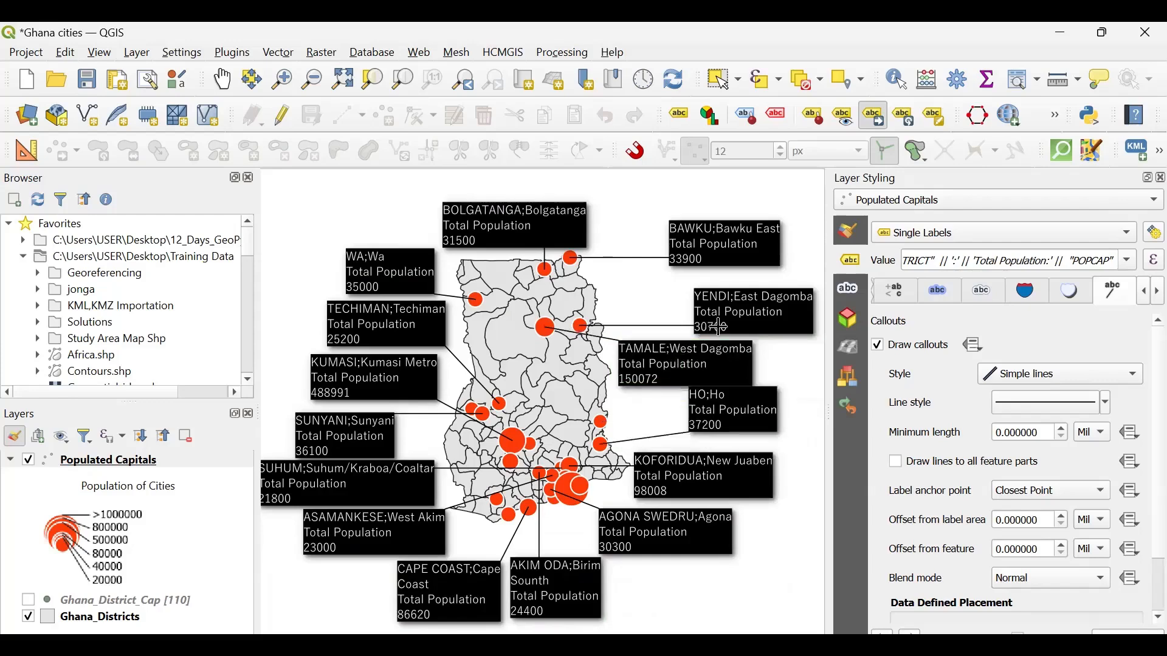
- Move the Yendi, Bawku and Ho labels close to the country's eastern border, stacked in line with the Tamale label
click(747, 300)
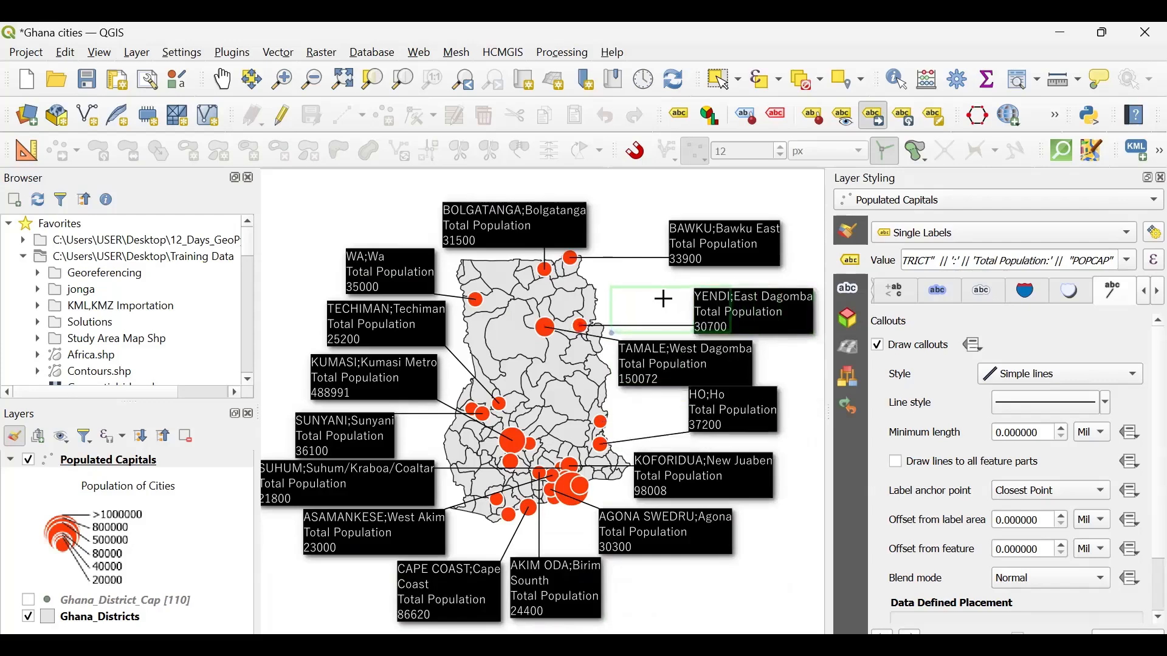
click(664, 299)
click(716, 245)
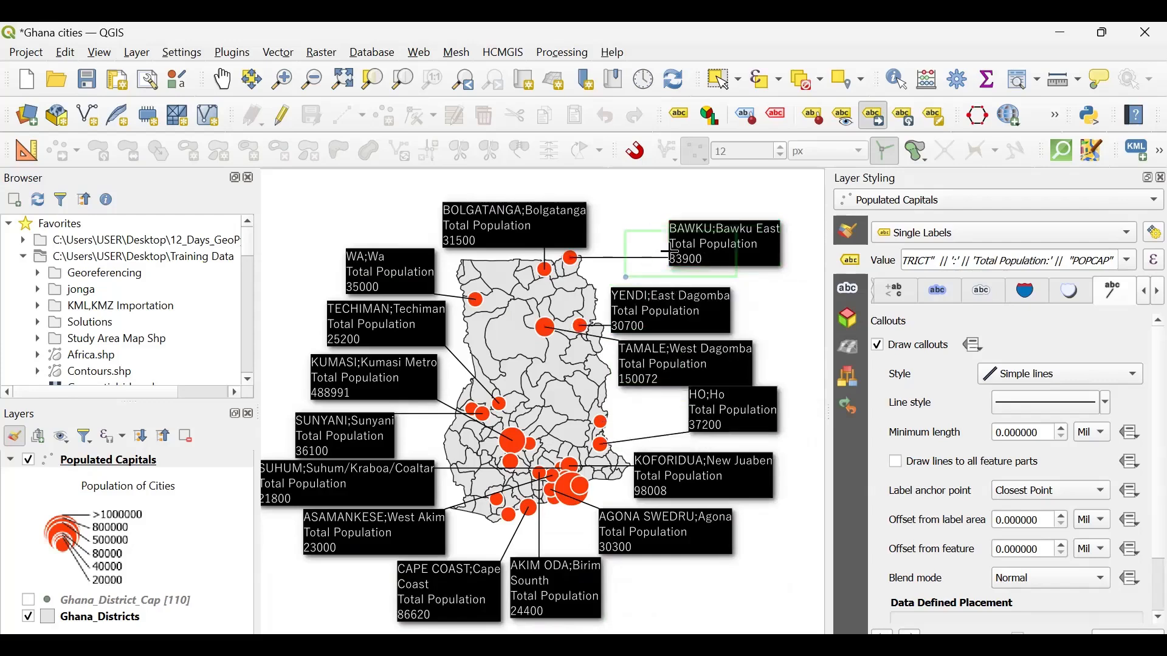
click(646, 254)
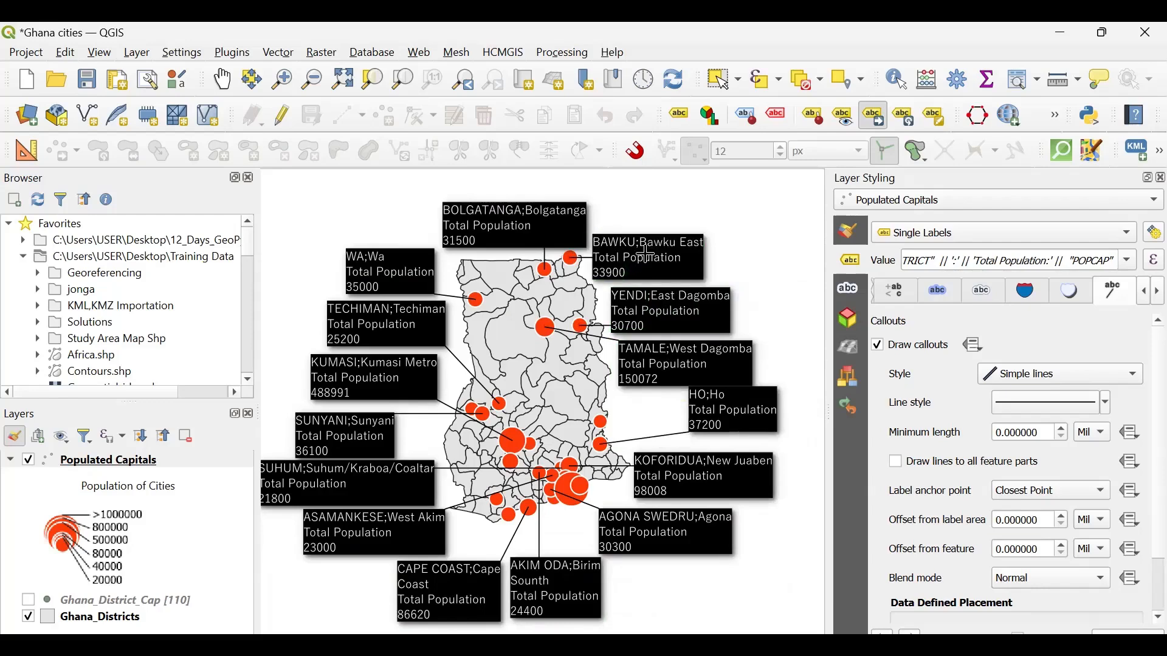
click(740, 417)
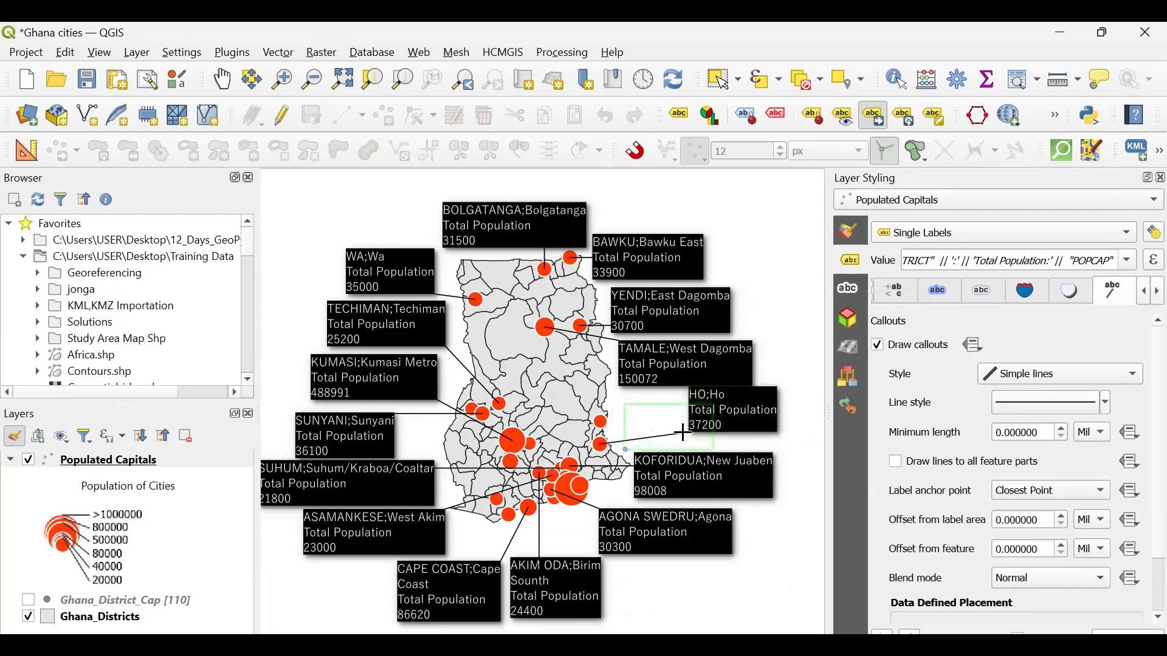
click(682, 432)
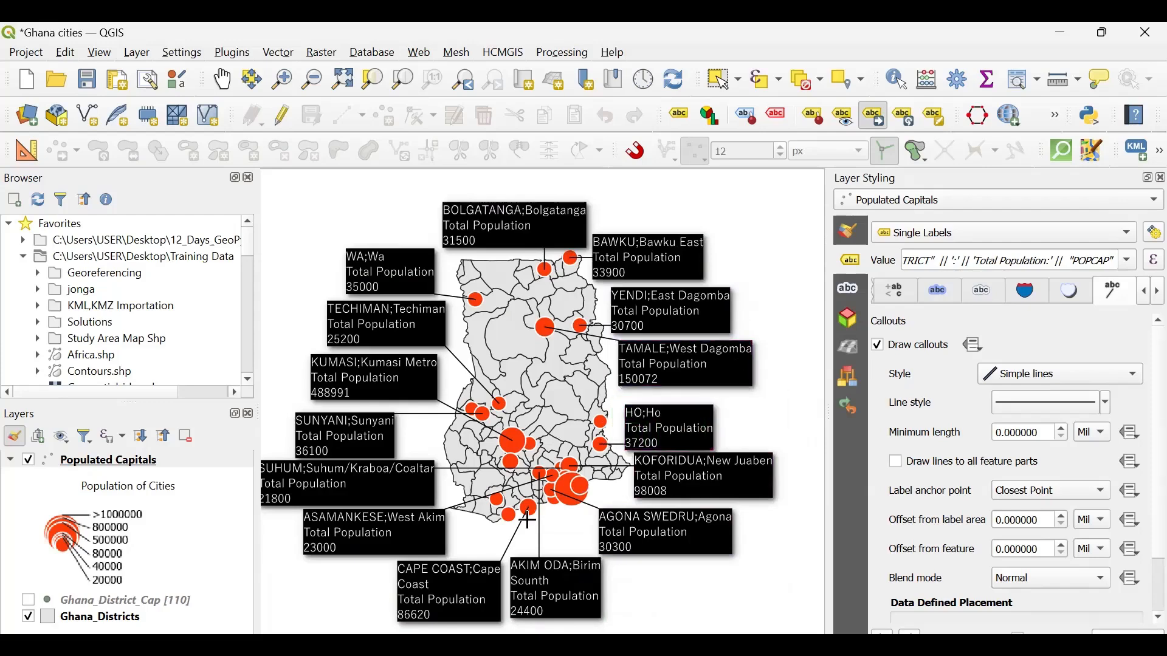
- Shift the Agona Swedru label east below Koforidua, and move the Akim Oda label up and east, closer to the coast
click(652, 529)
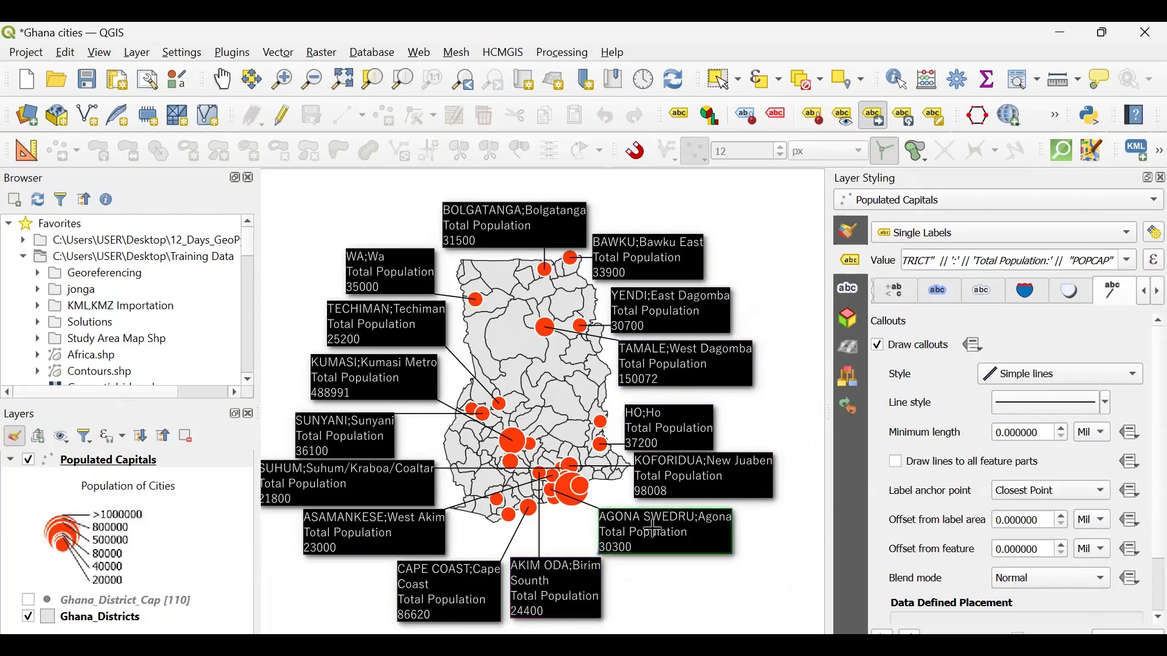
click(690, 526)
click(565, 580)
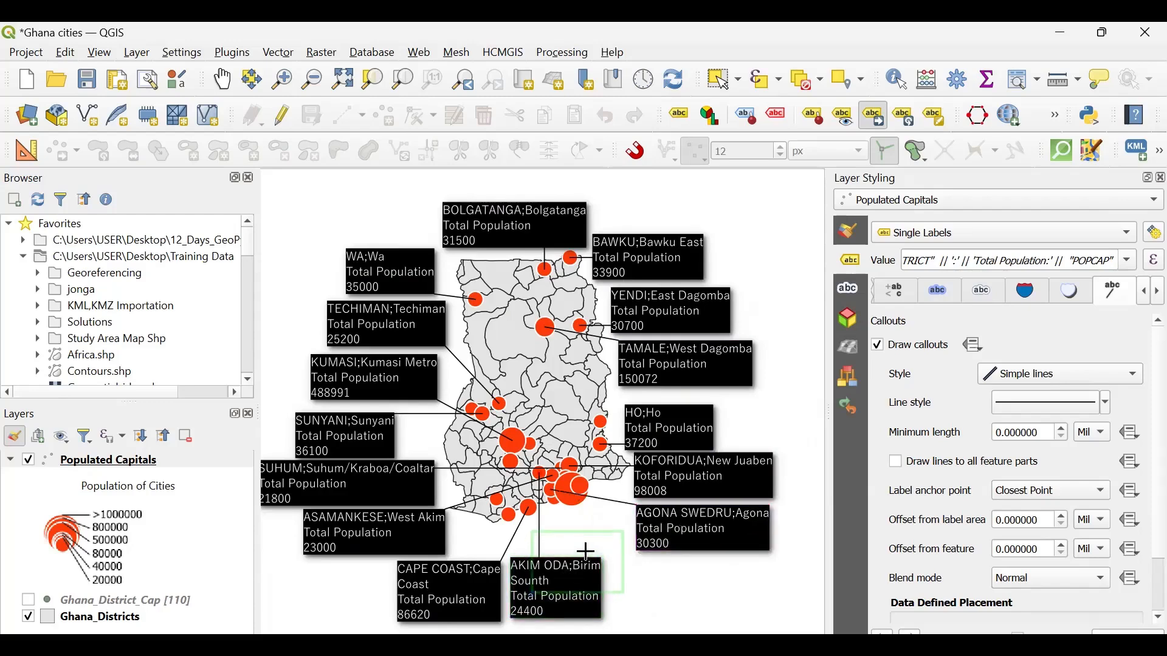
click(586, 552)
- Move the Cape Coast label up and west, near the country's southwest coast, clear of the Akim Oda label
click(450, 602)
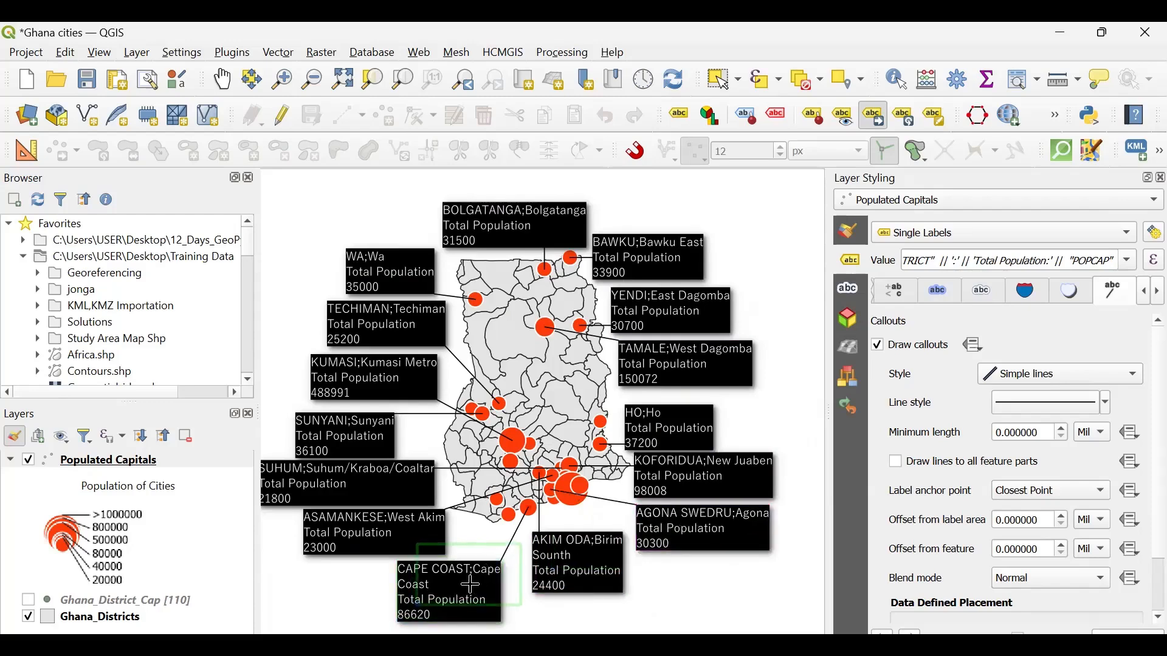
click(472, 587)
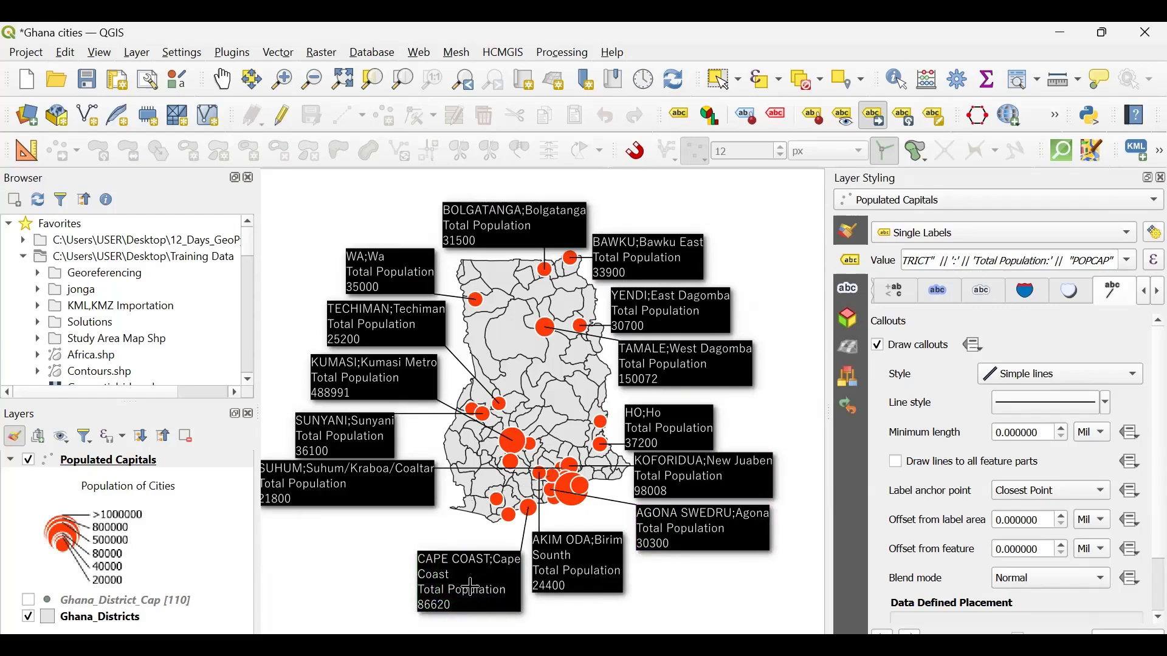
click(472, 587)
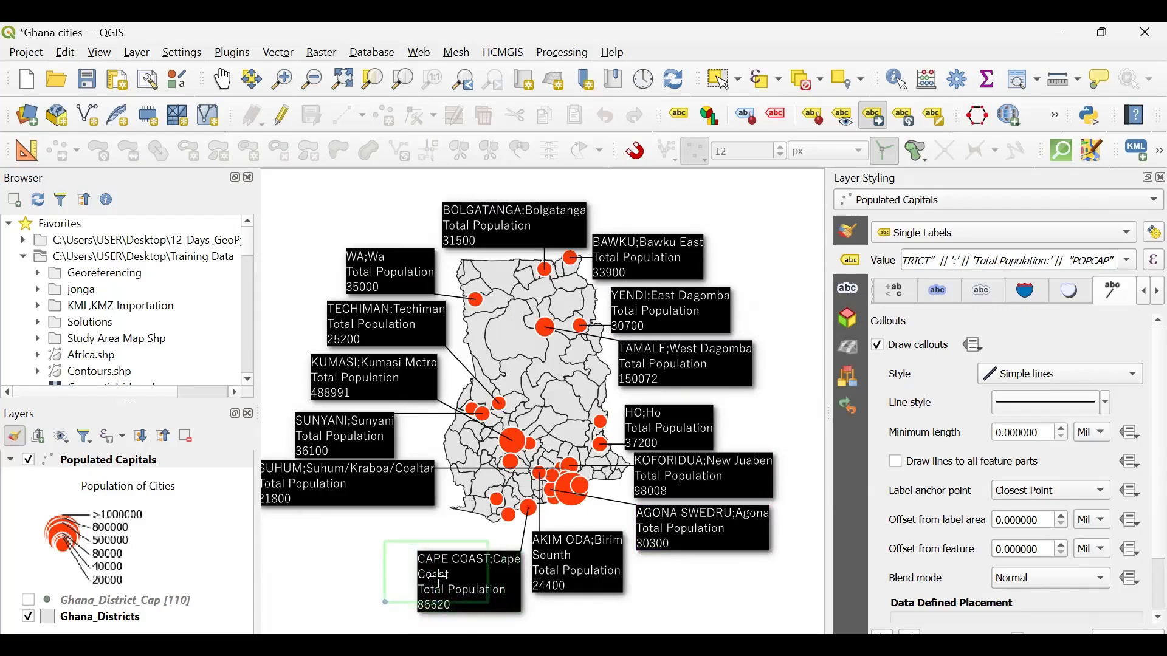
click(438, 577)
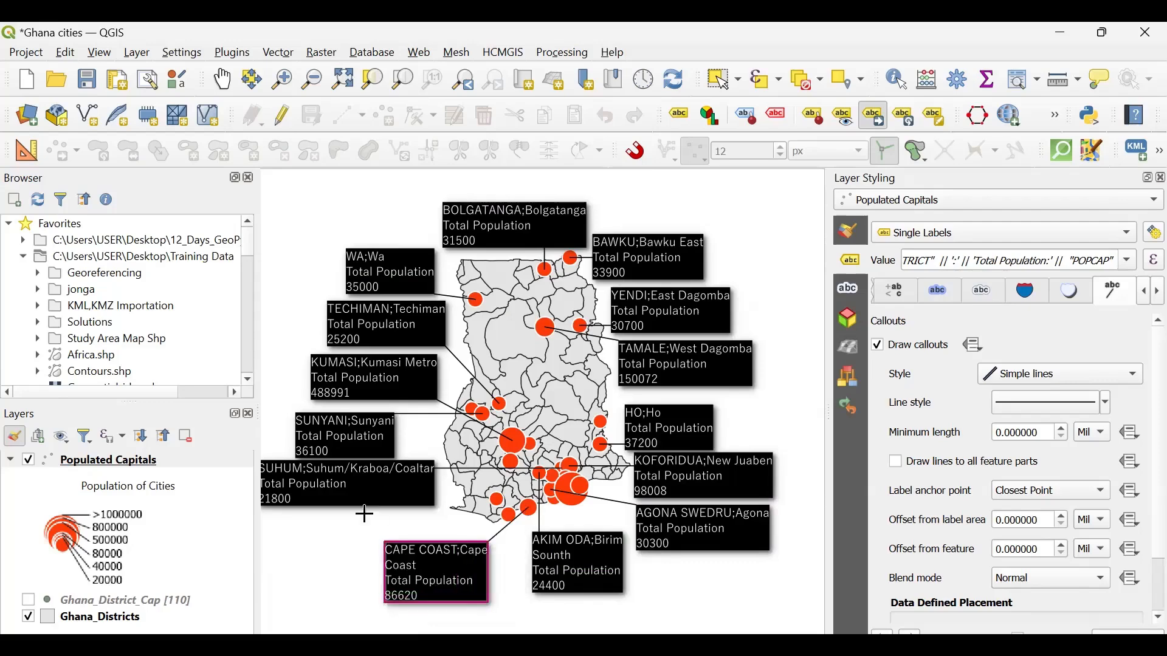
- Move the Suhum label down and east, and place the Obuasi label lower, just above Cape Coast on the western side
click(328, 486)
click(364, 512)
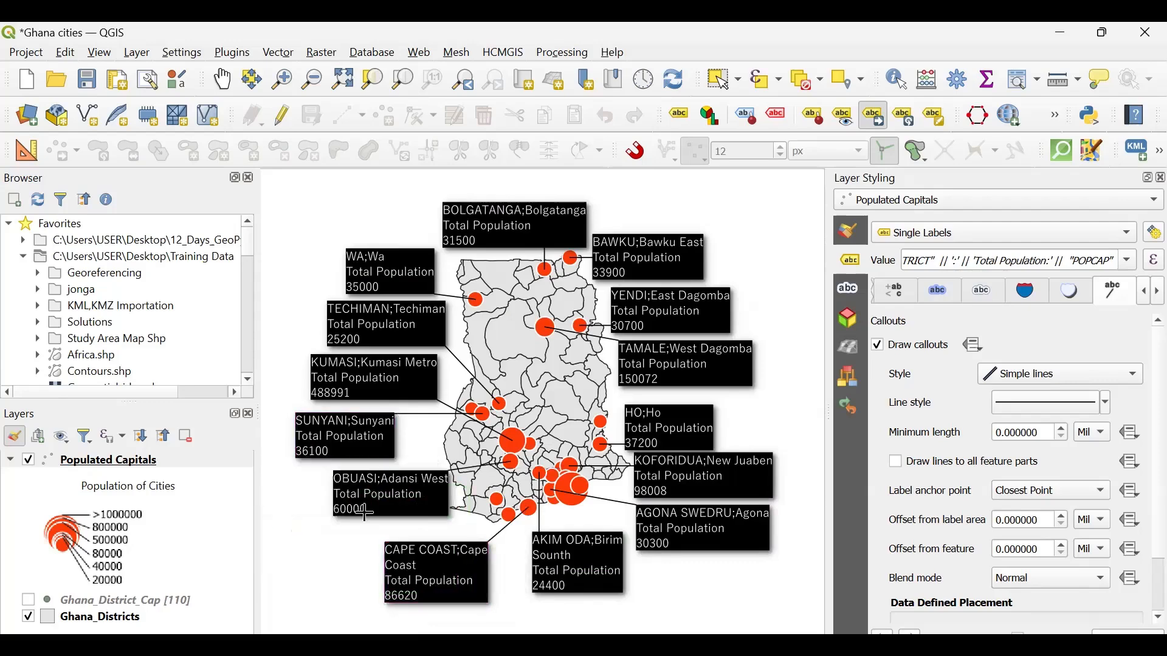
click(365, 513)
click(349, 532)
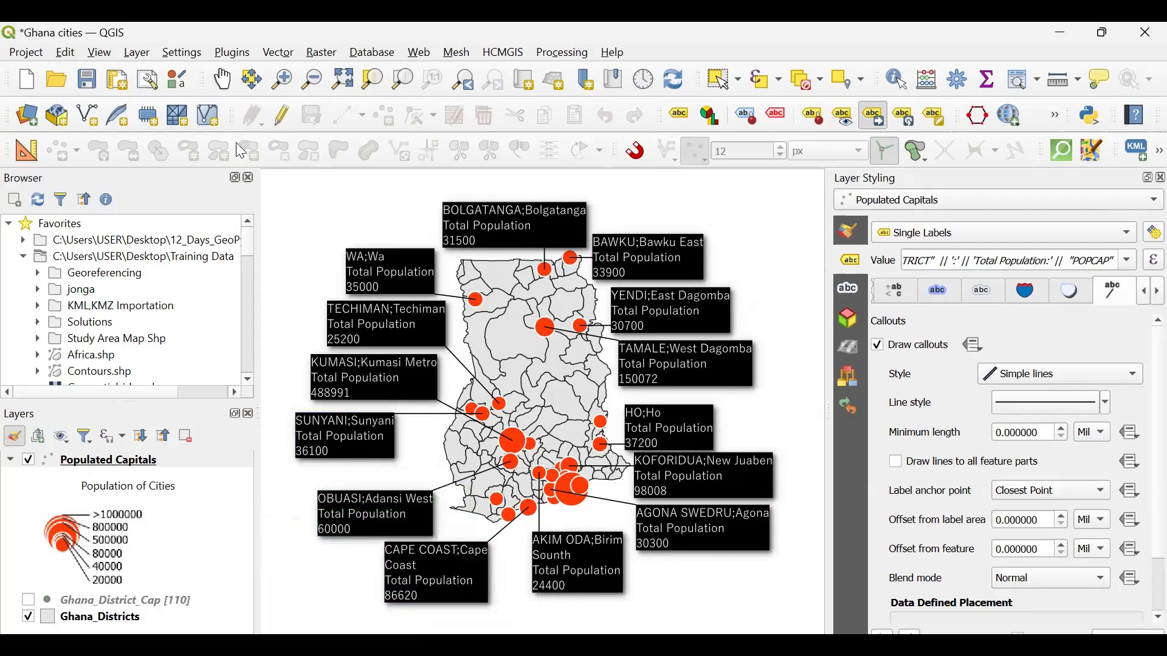
- Save the project and open the label formatting settings for the Populated Capitals layer
click(91, 89)
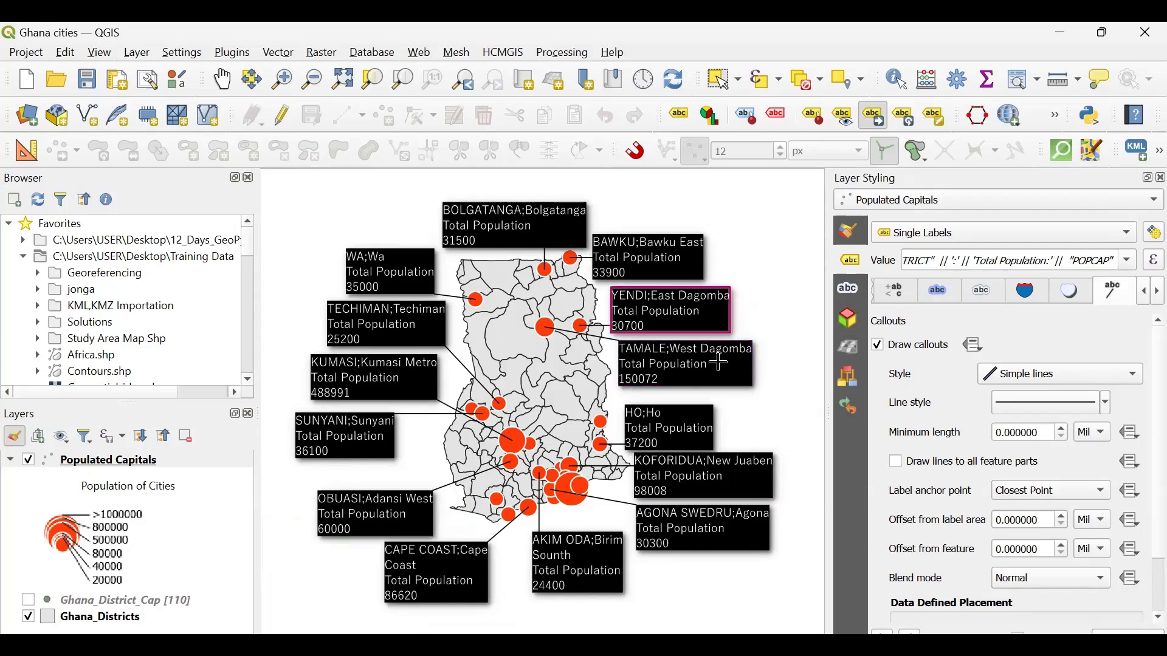
click(895, 292)
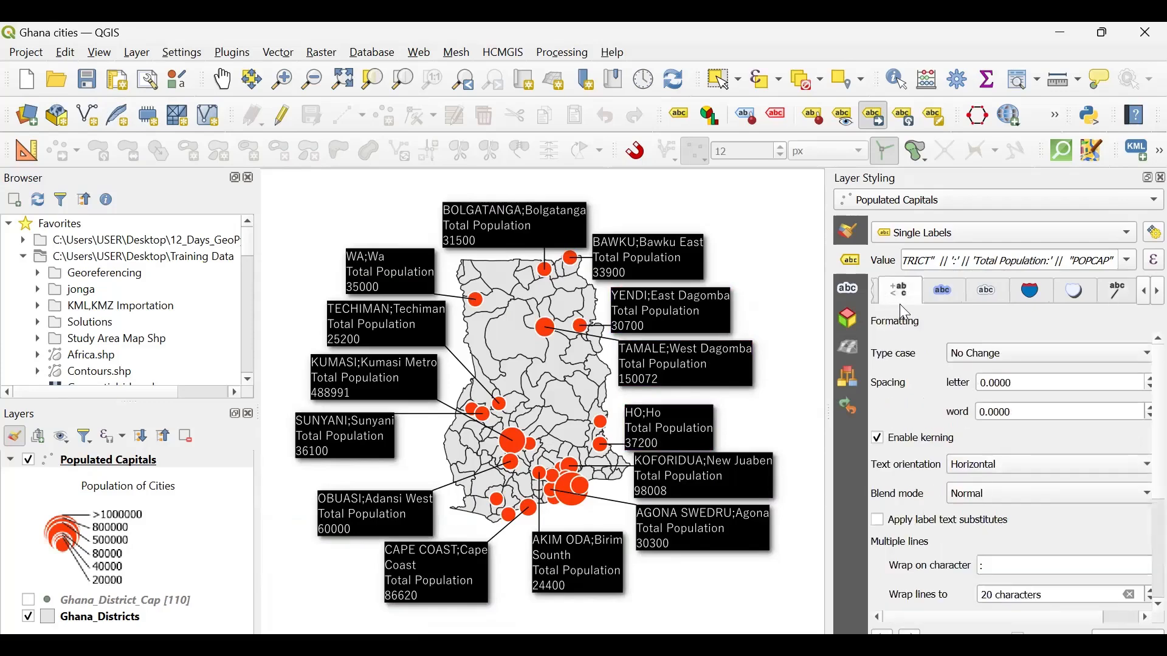
- Set the Populated Capitals label font style to Bold and save the project
drag(825, 328, 724, 328)
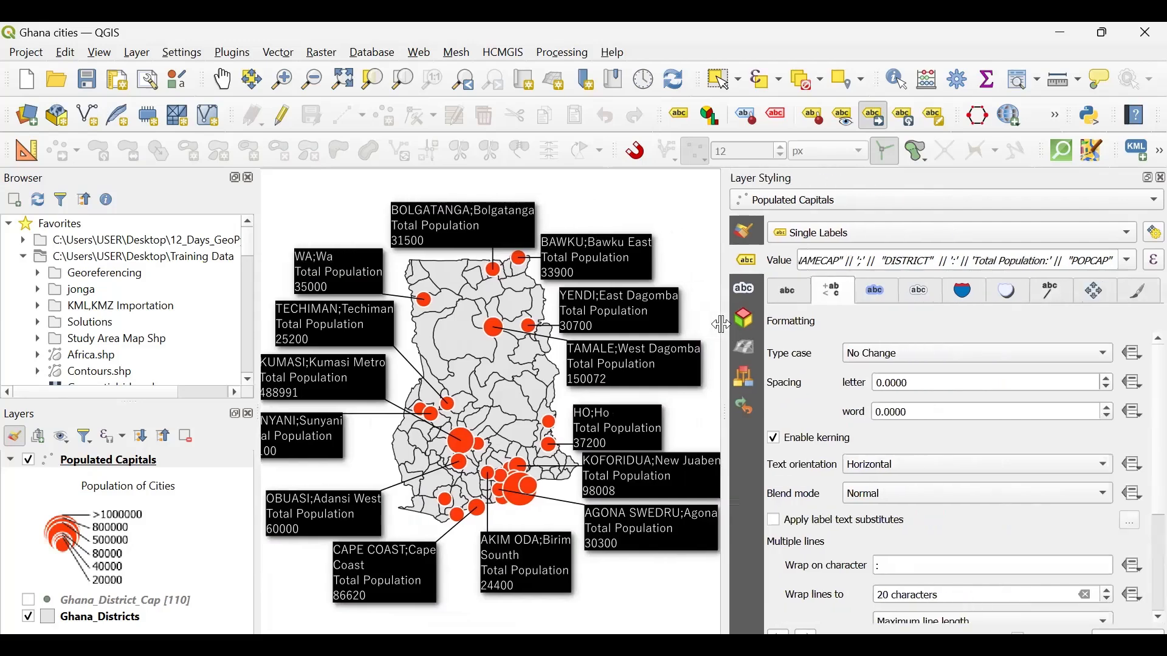
click(786, 298)
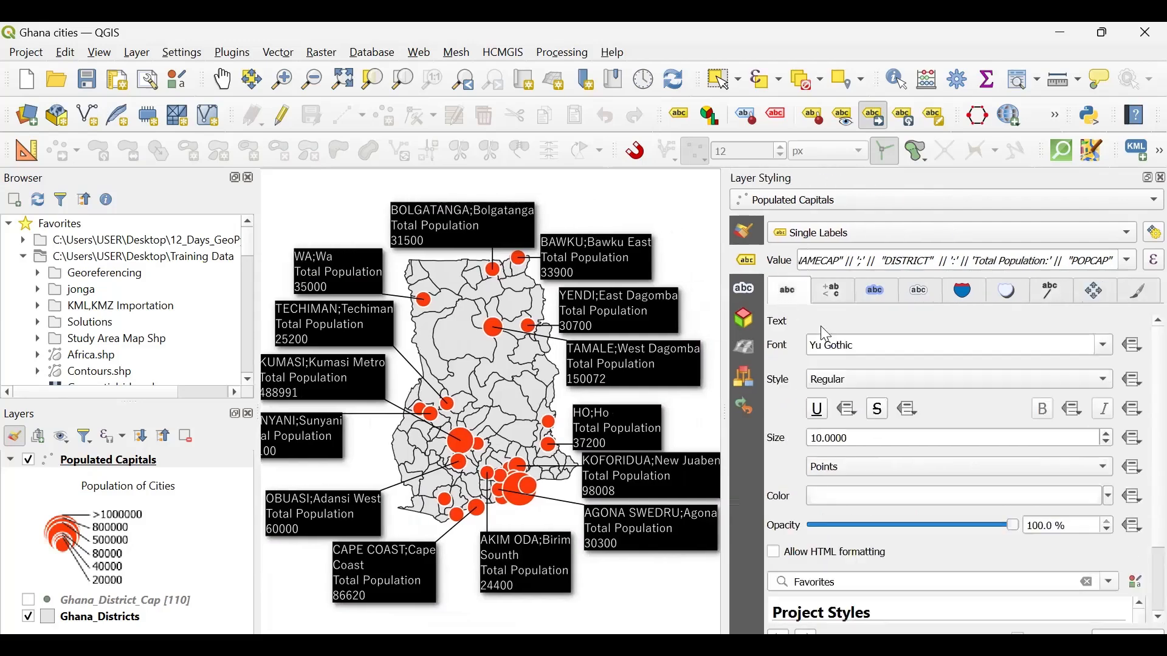
click(867, 386)
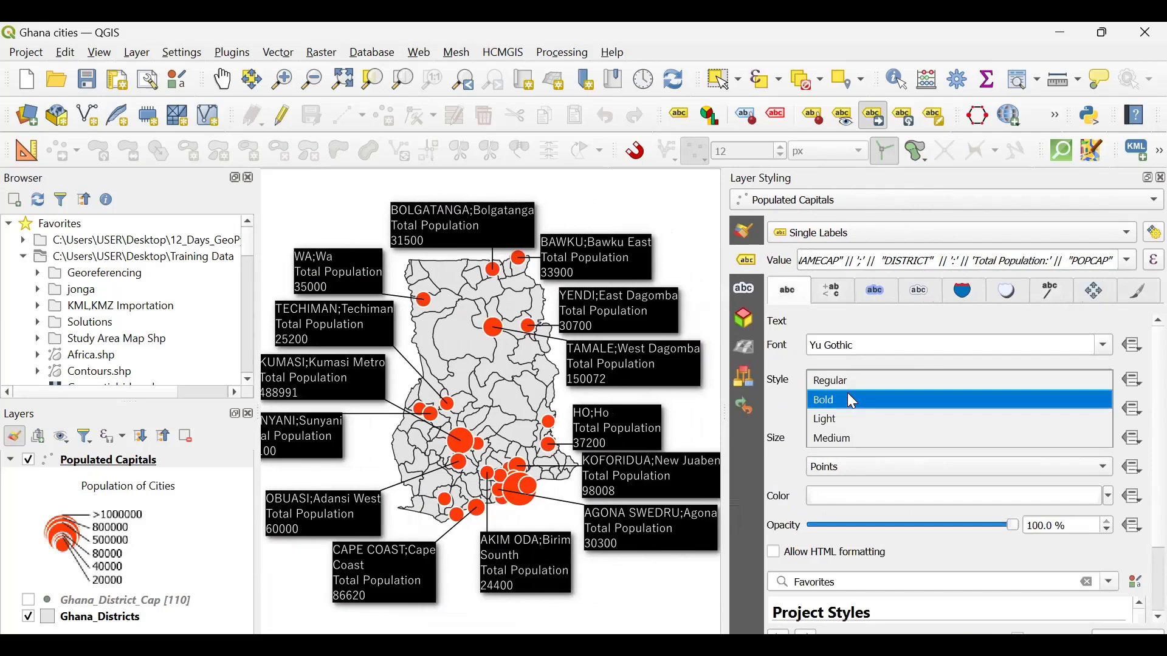
click(848, 394)
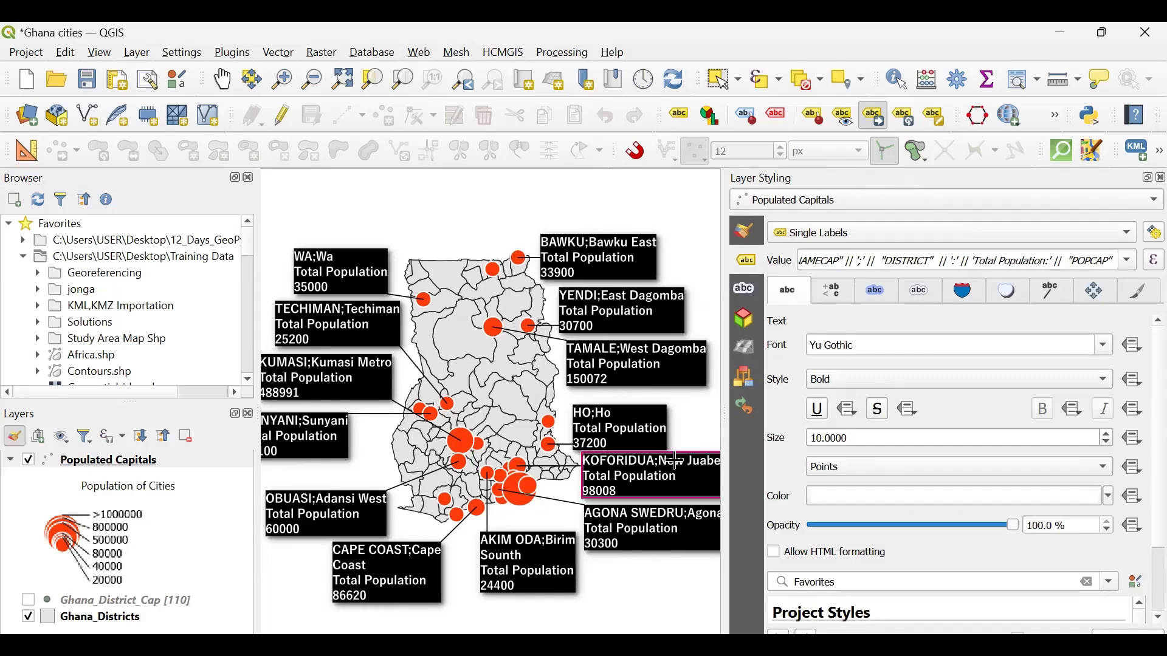
click(88, 81)
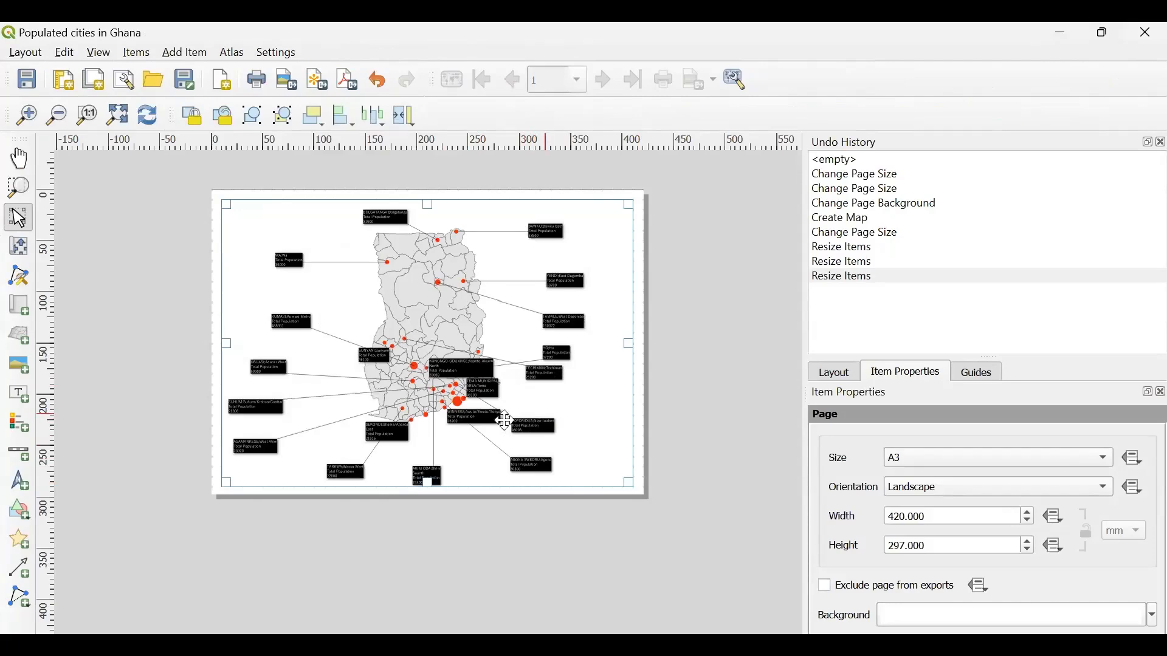
- Switch to the print layout, refresh its view and change the A3 page orientation to Portrait
click(145, 120)
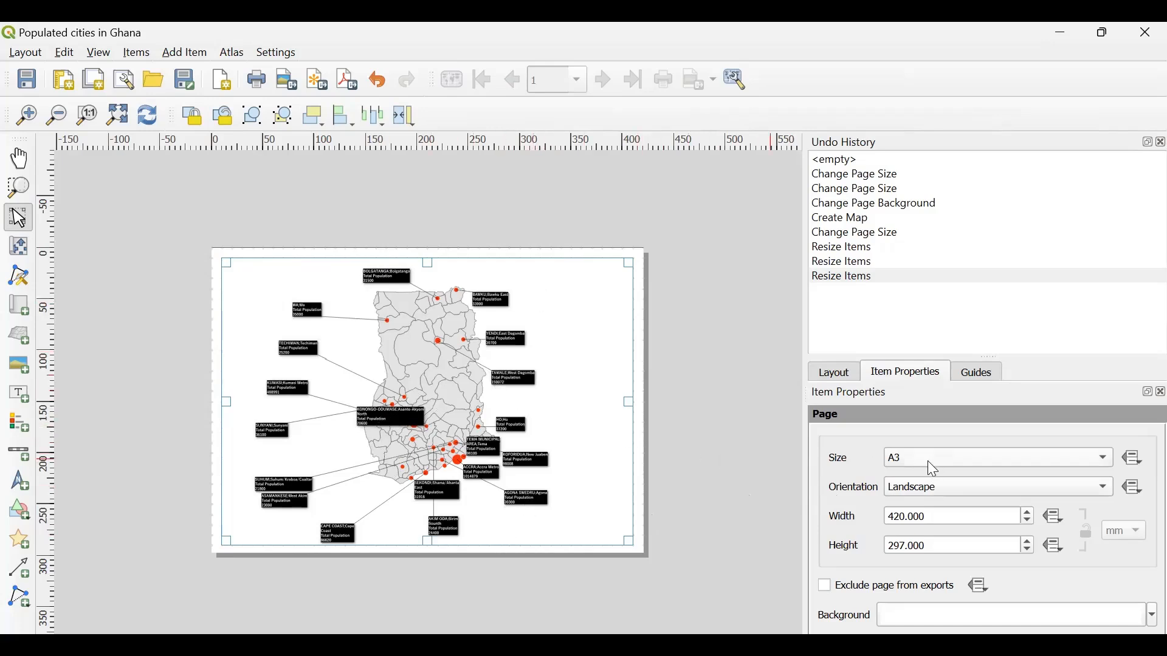
click(936, 493)
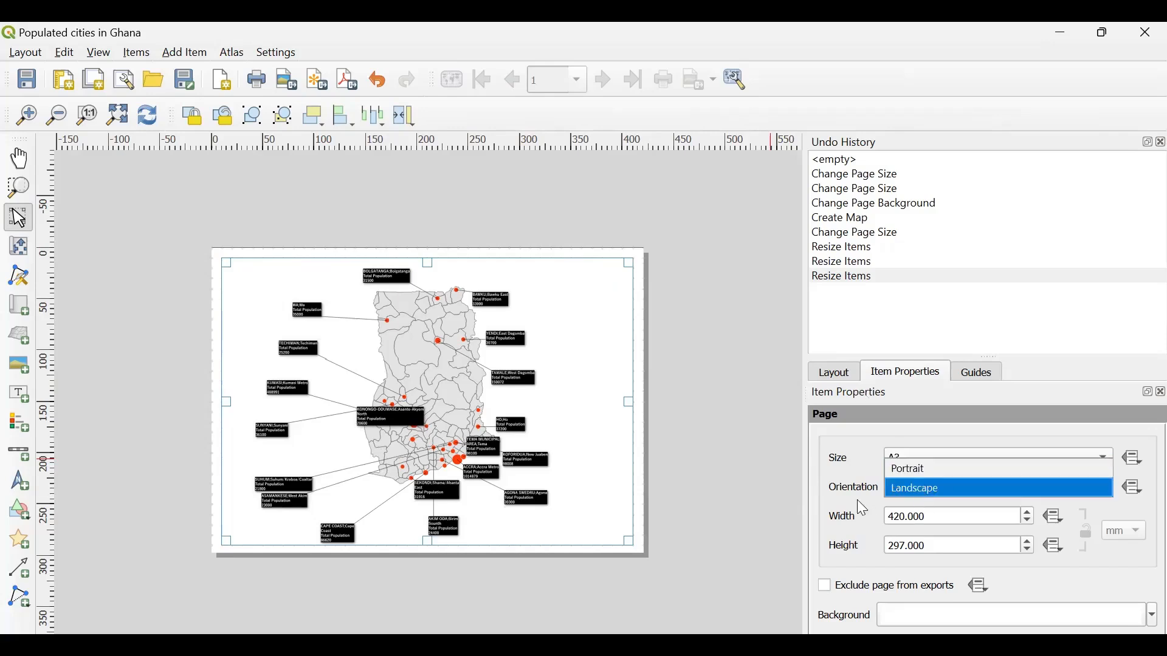
click(917, 480)
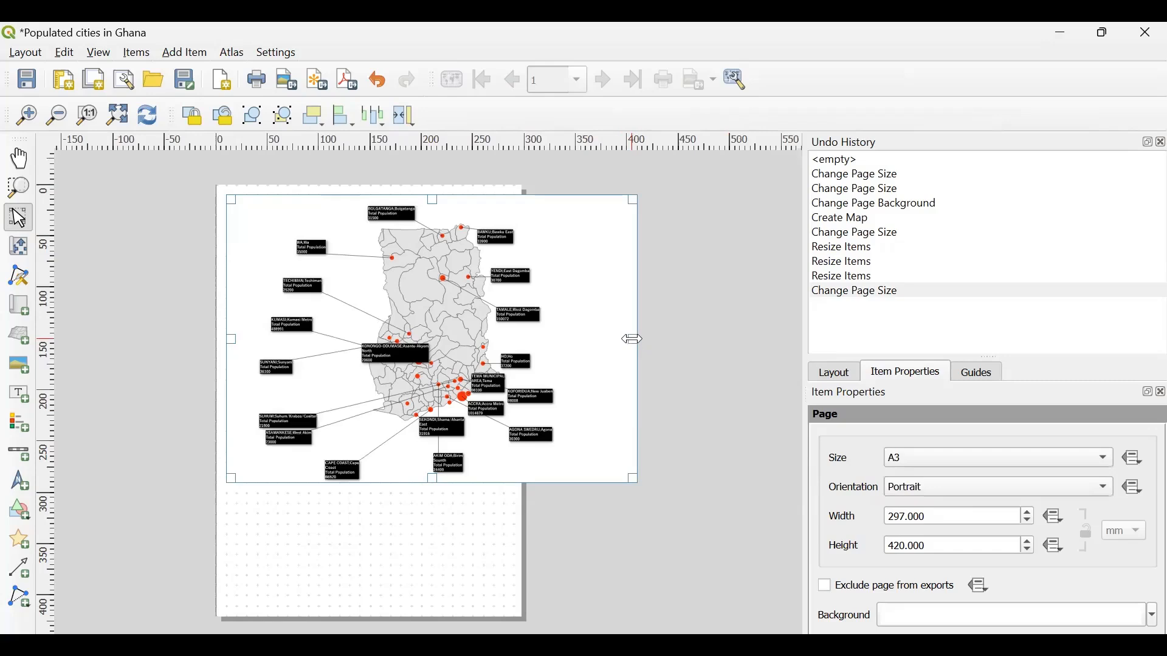
- Resize the map frame to about 280 mm wide and 360 mm tall so it fits within the portrait page
drag(632, 339, 491, 336)
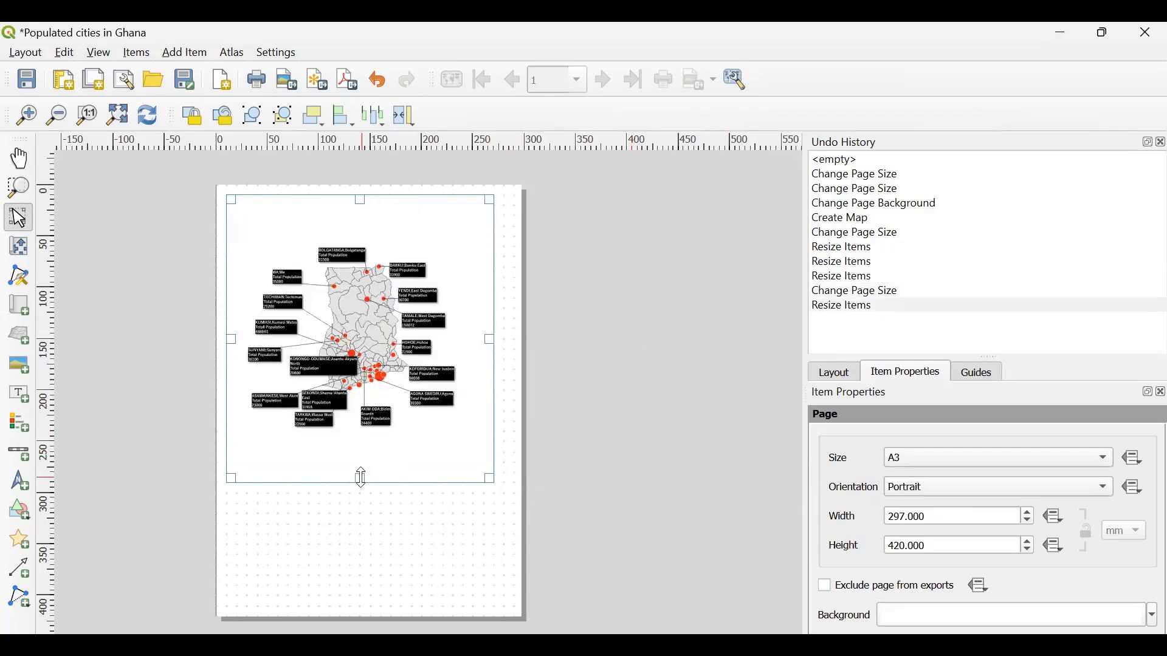
drag(361, 478, 377, 560)
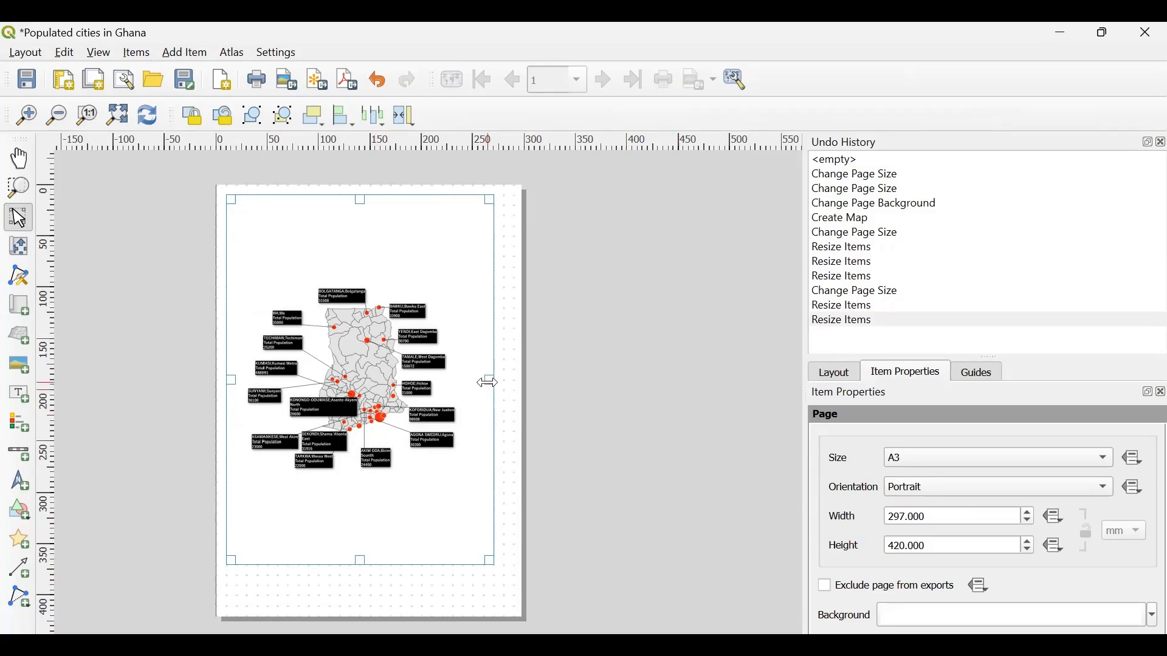
drag(490, 380, 514, 383)
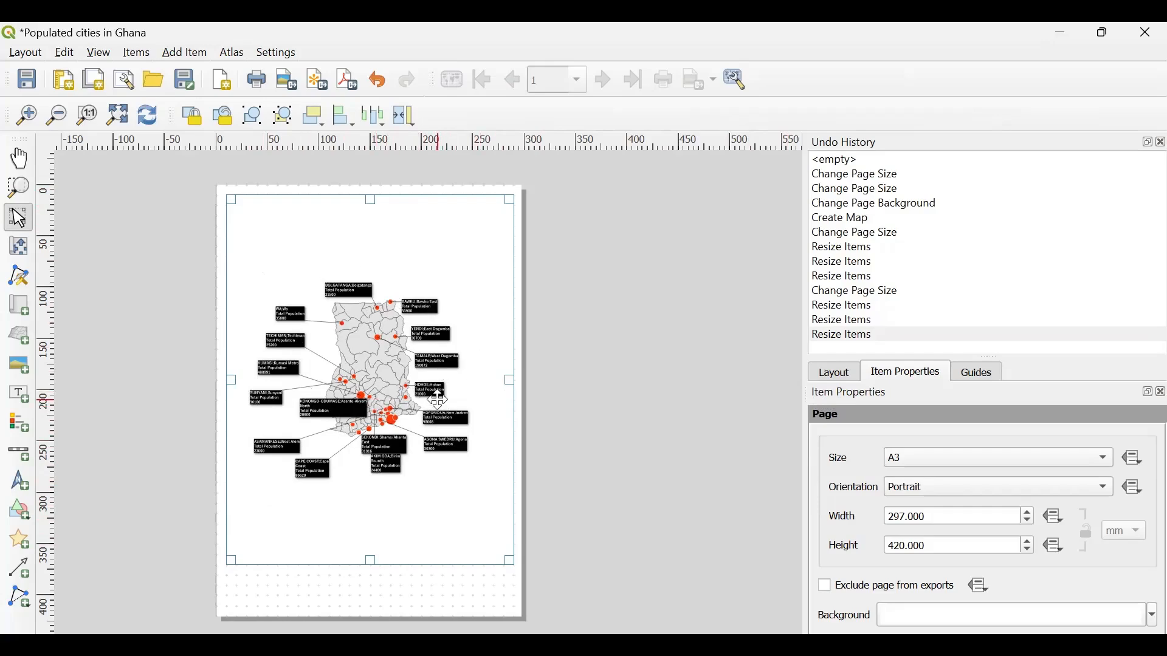
click(841, 372)
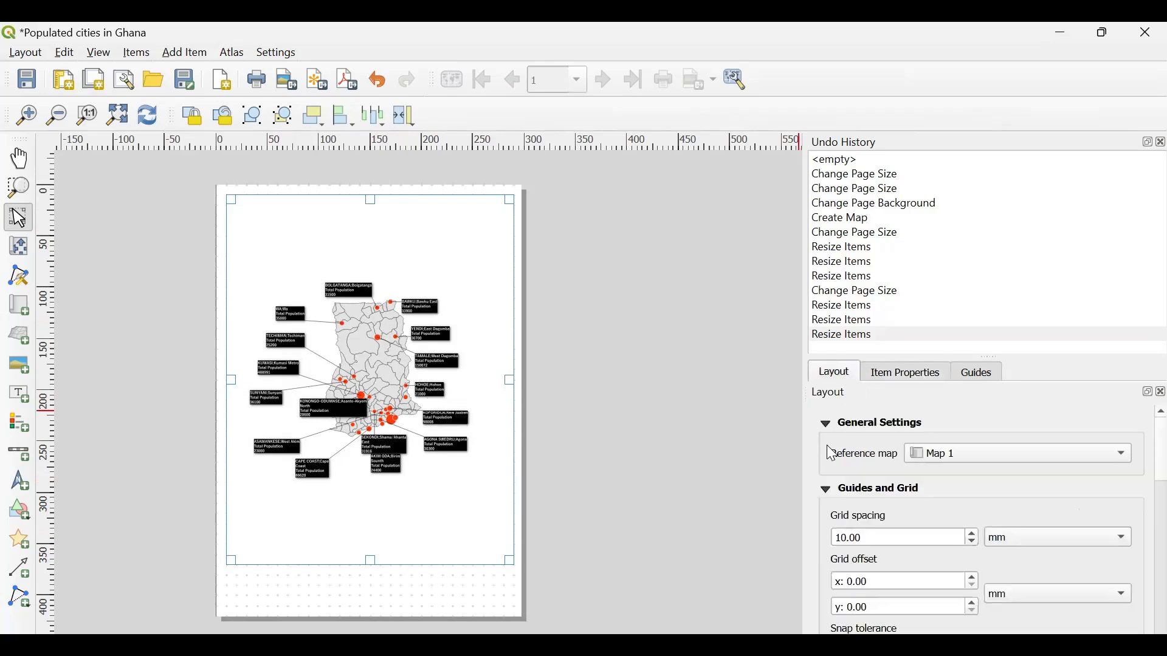
scroll(830, 454, down, 4)
scroll(877, 555, down, 5)
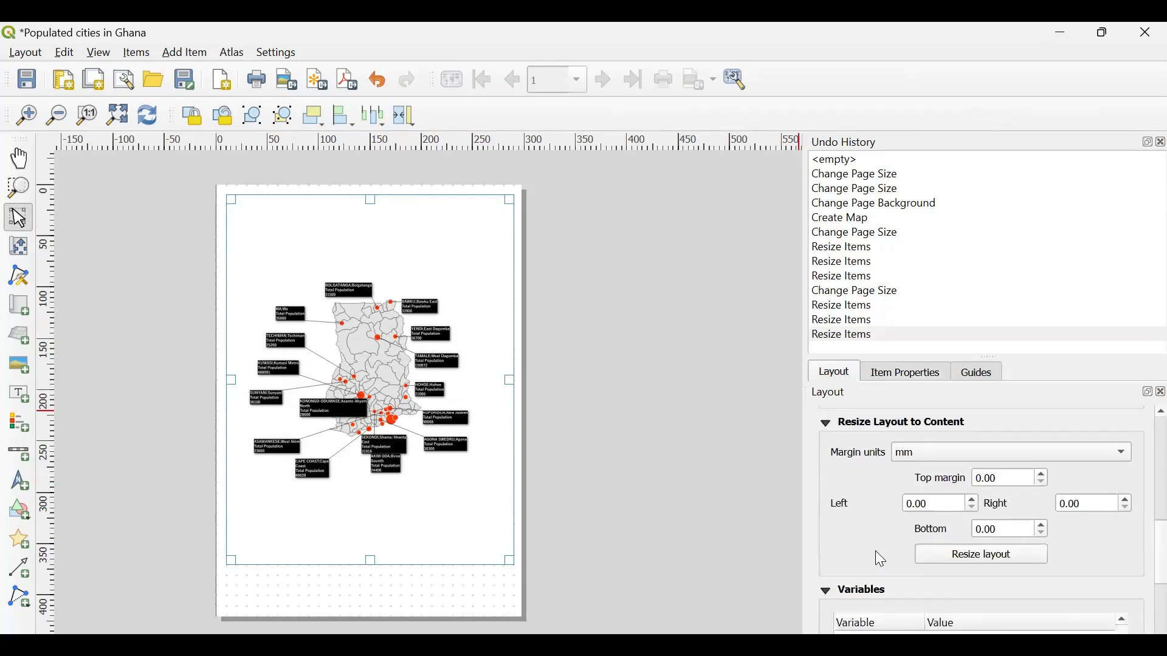
scroll(875, 552, down, 1)
scroll(874, 552, up, 5)
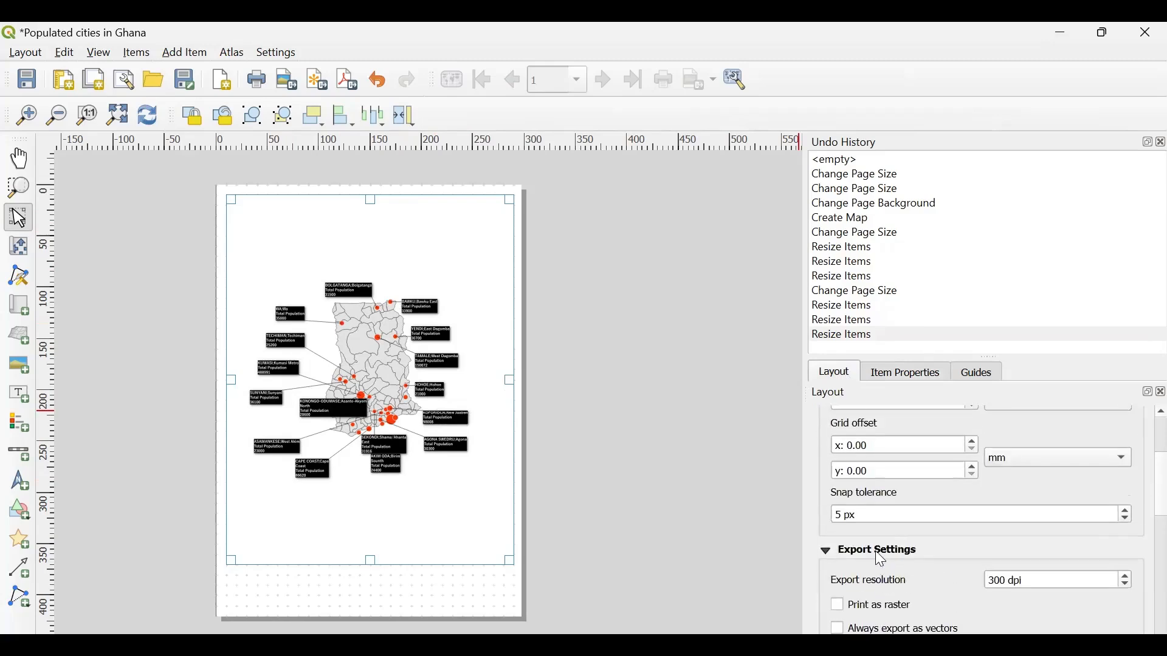
scroll(880, 587, up, 3)
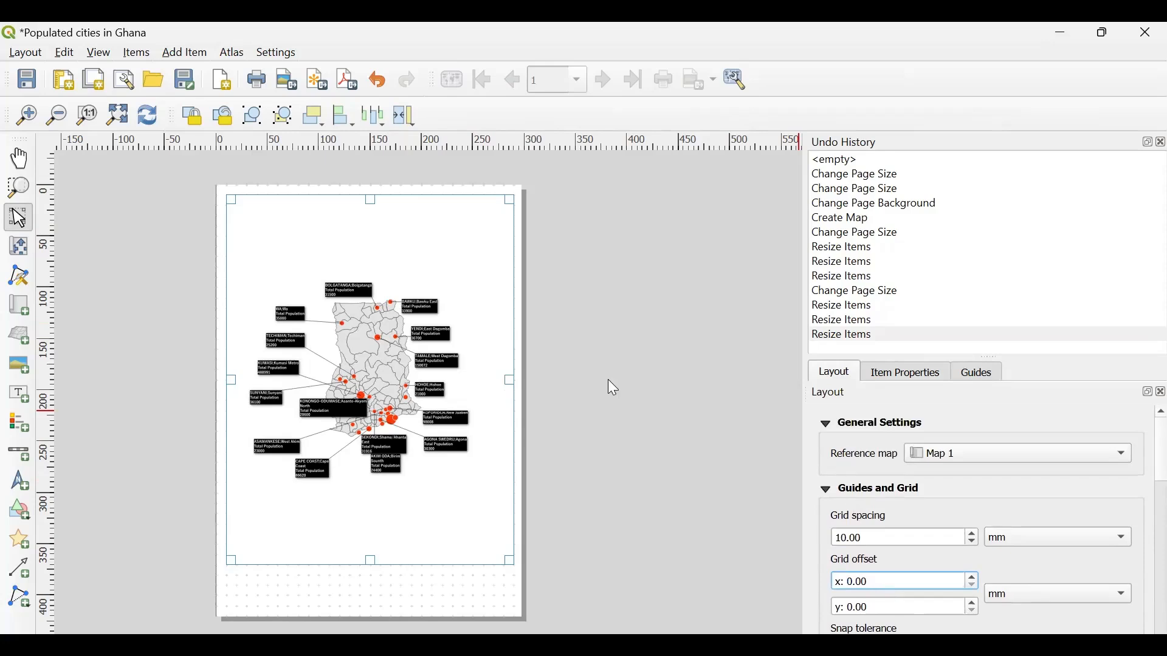
- Move the map content about 20 mm upward inside its frame and return to the item selection tool
click(19, 255)
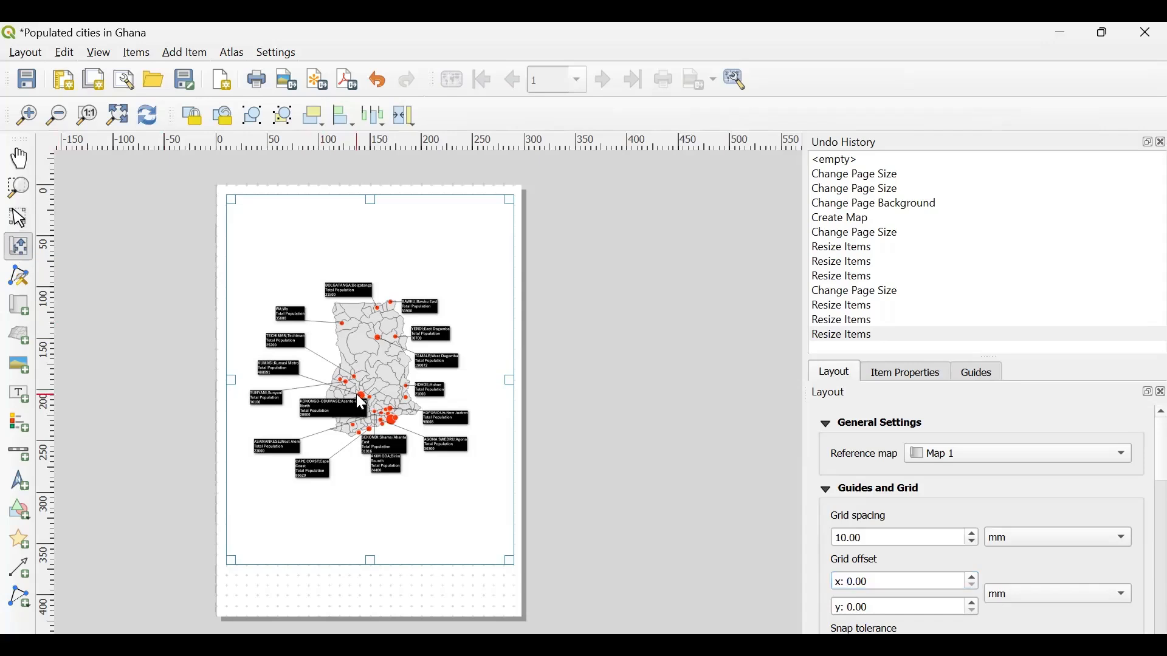
drag(362, 402, 370, 340)
drag(401, 302, 388, 344)
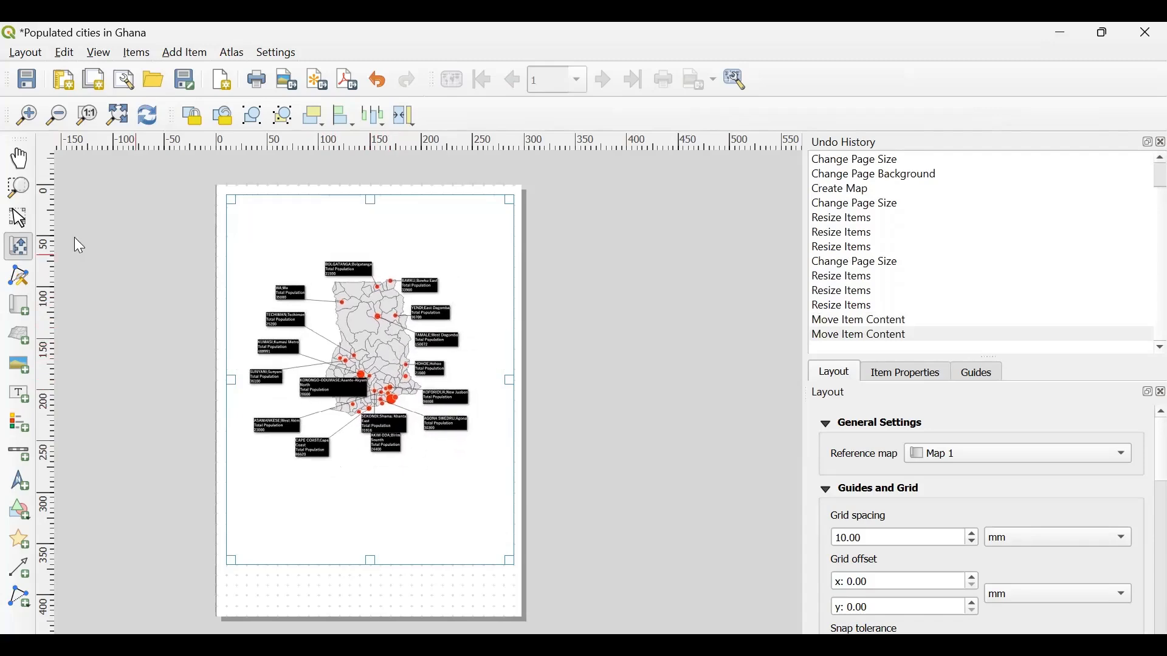
click(18, 219)
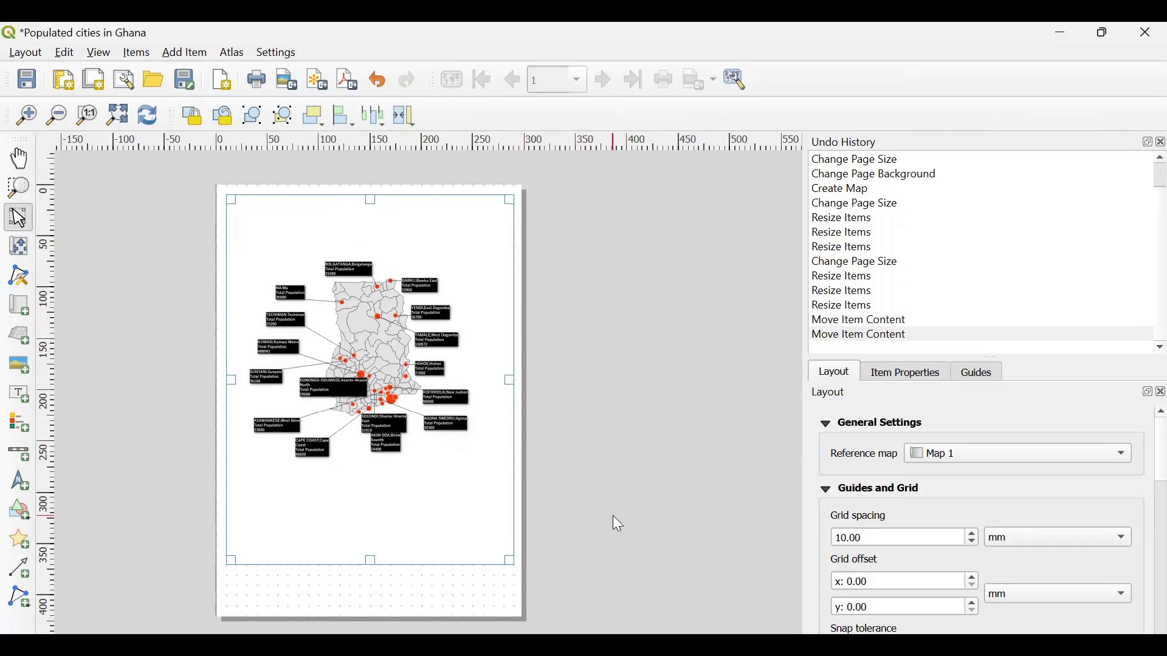
click(19, 249)
click(17, 219)
- Examine the layout's general, export, resize and variable settings, along with the page properties and guides
click(825, 493)
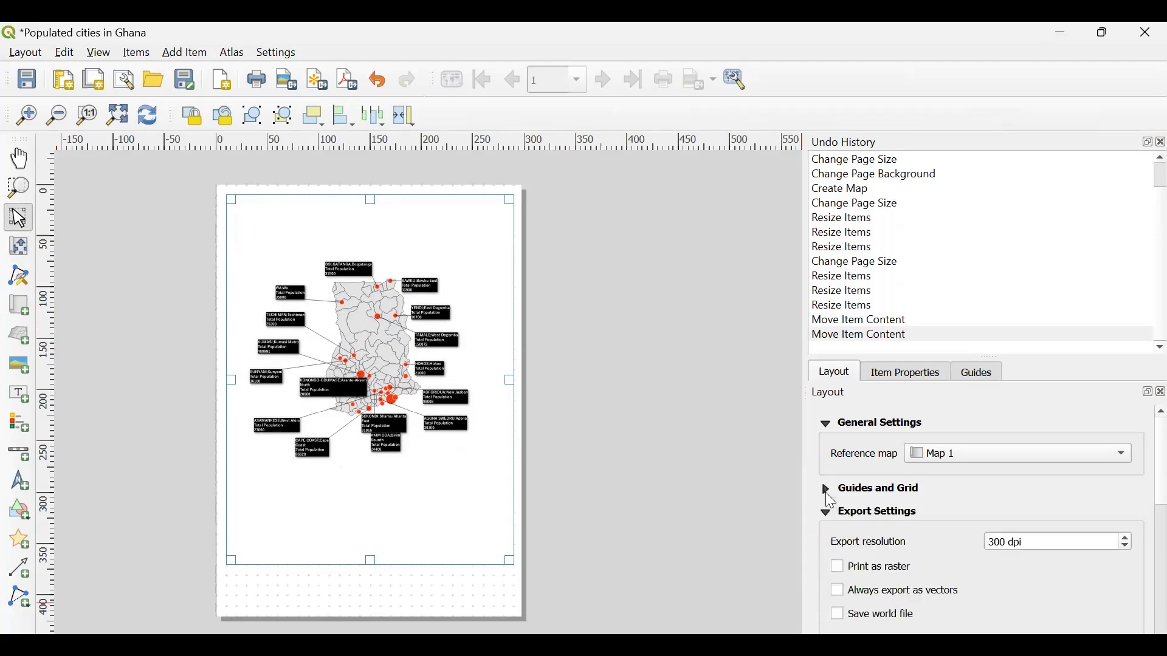
click(902, 372)
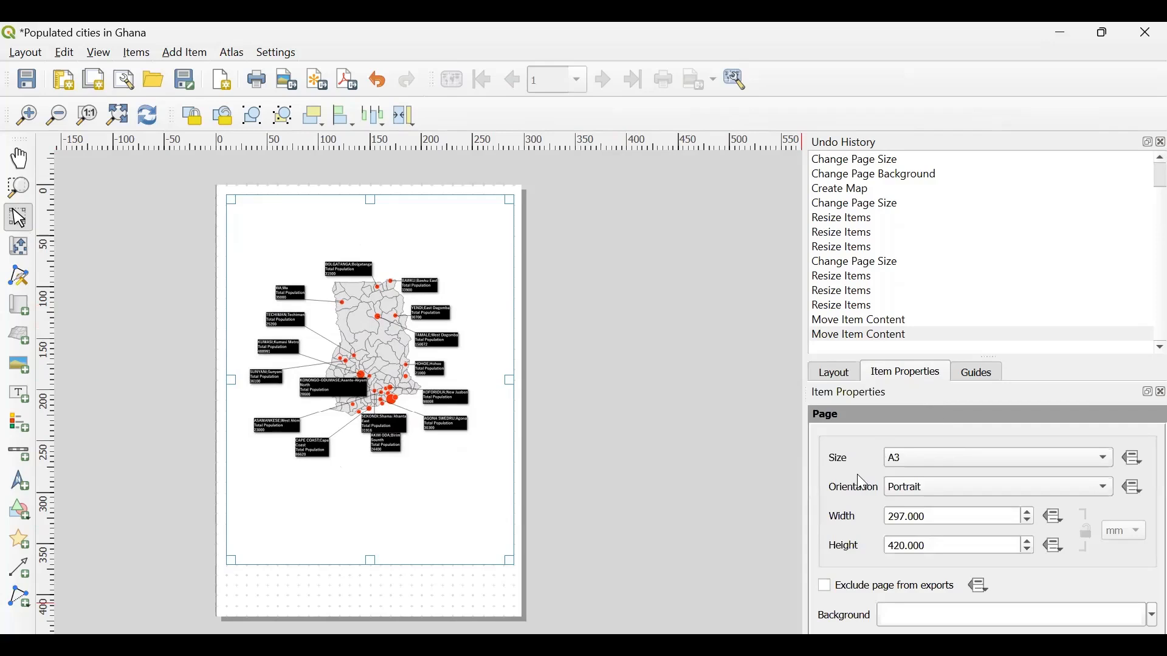
click(967, 376)
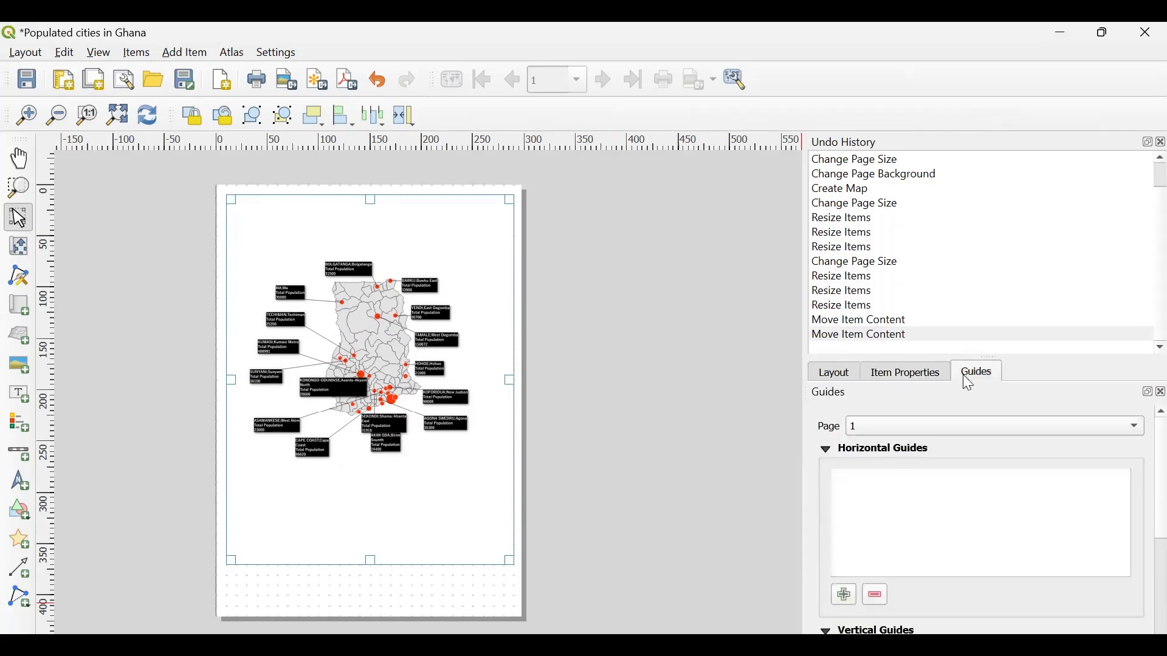
mouse_move(901, 382)
mouse_down()
mouse_move(823, 375)
mouse_move(910, 378)
mouse_up()
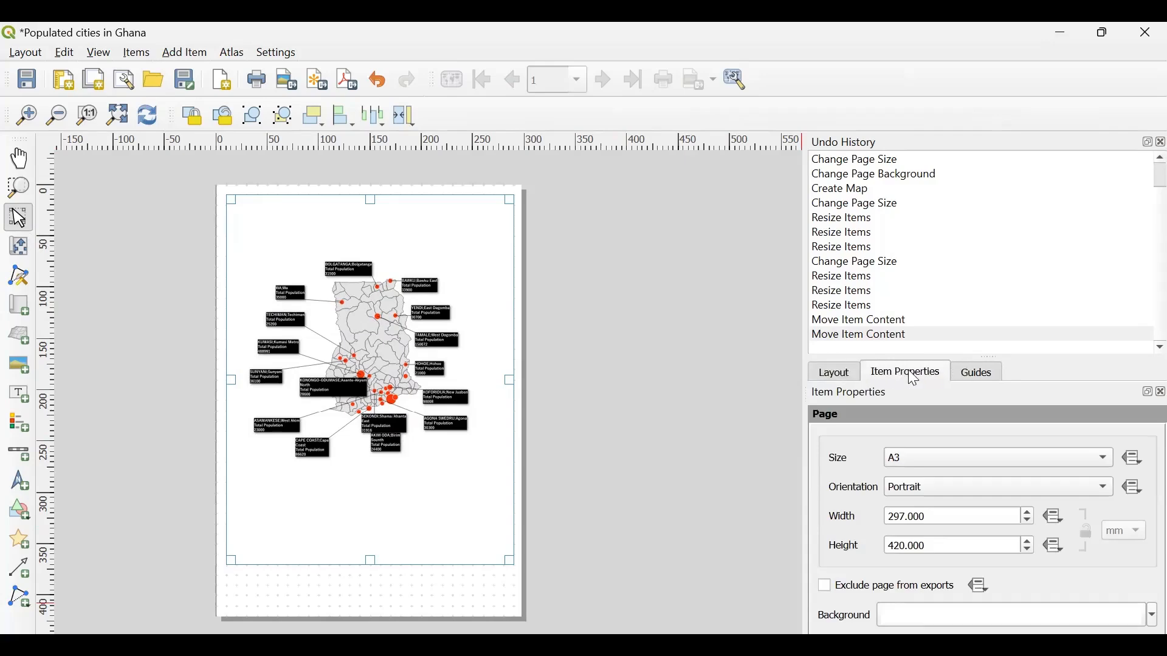
click(840, 377)
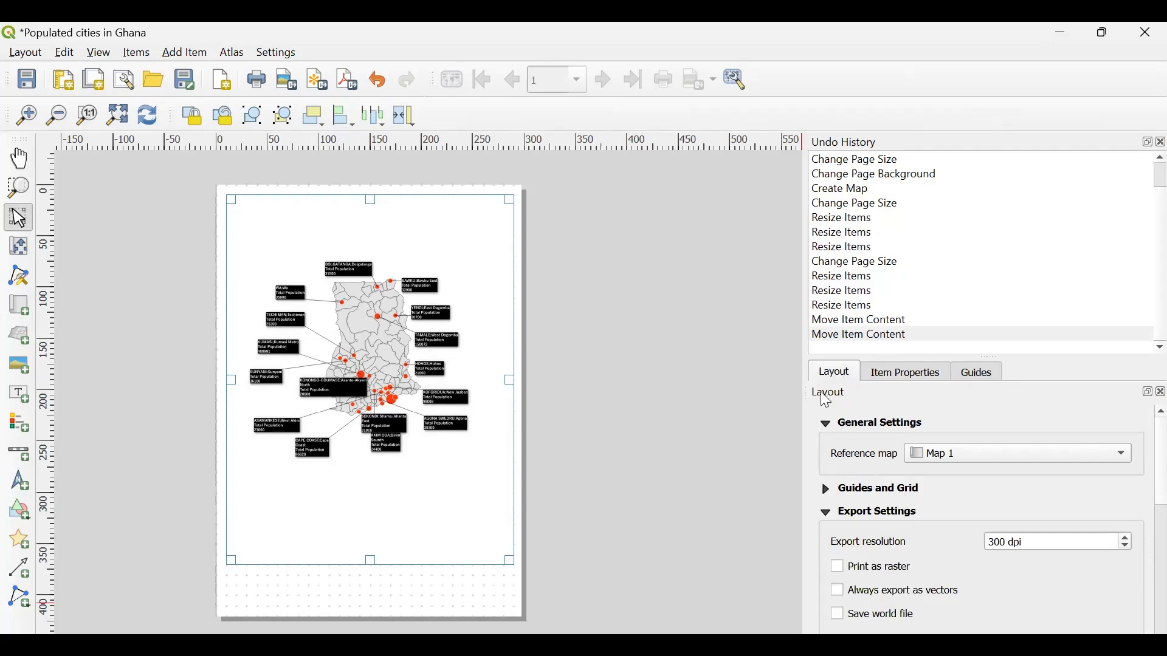
scroll(904, 622, down, 5)
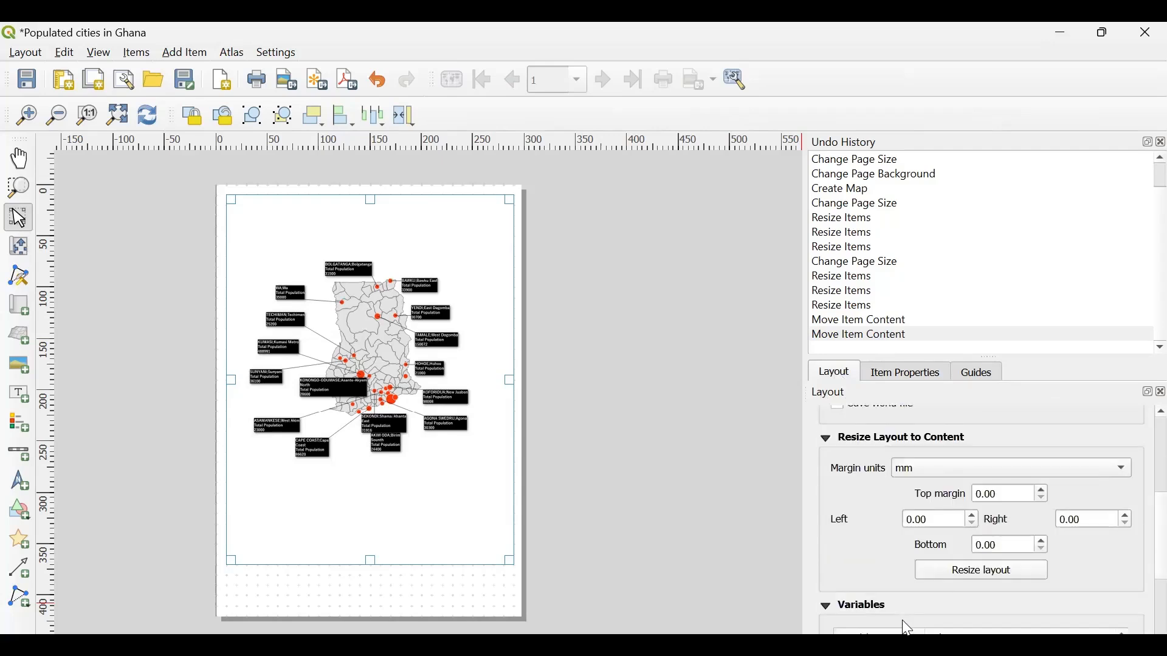
scroll(851, 564, down, 1)
scroll(851, 562, up, 5)
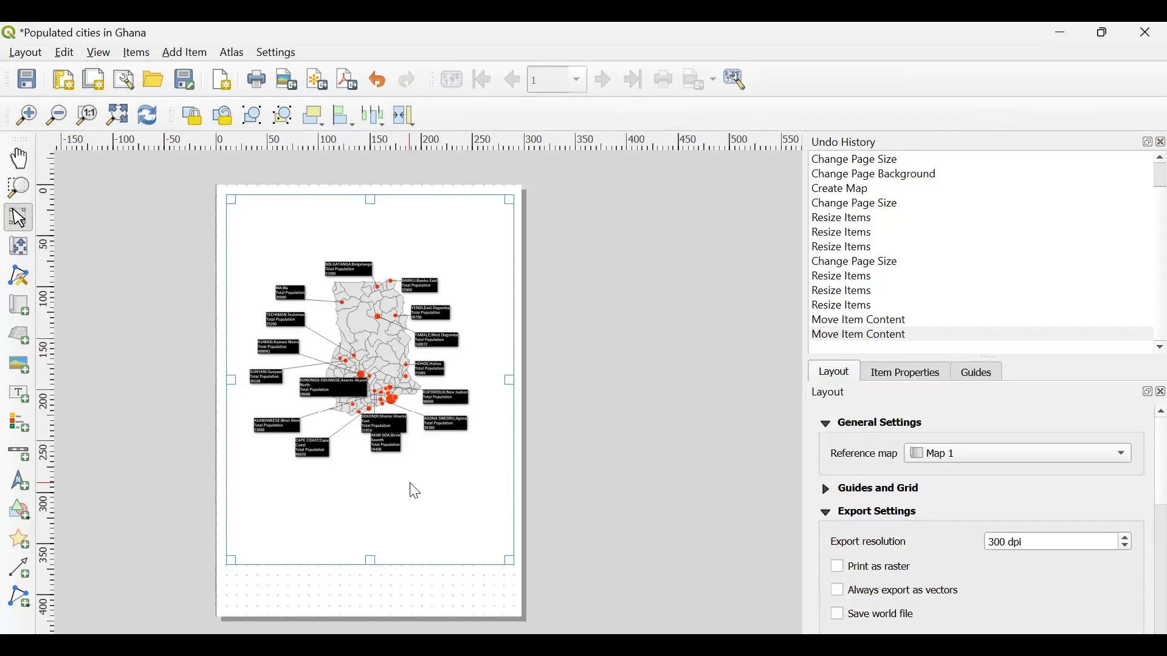
right_click(412, 487)
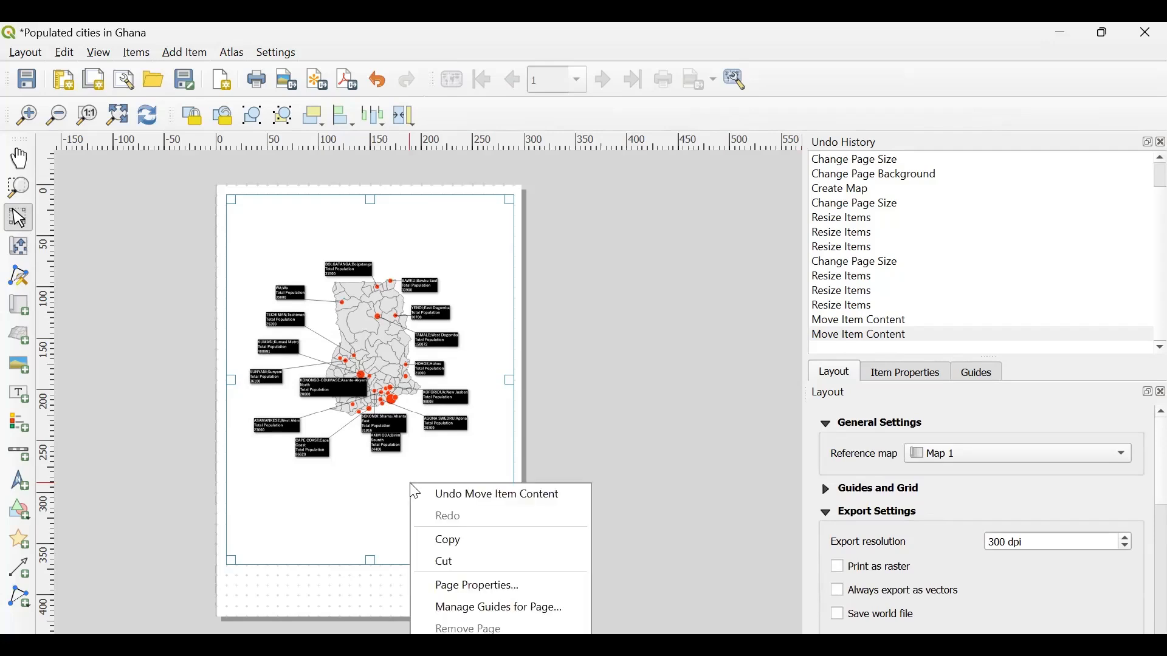
click(470, 588)
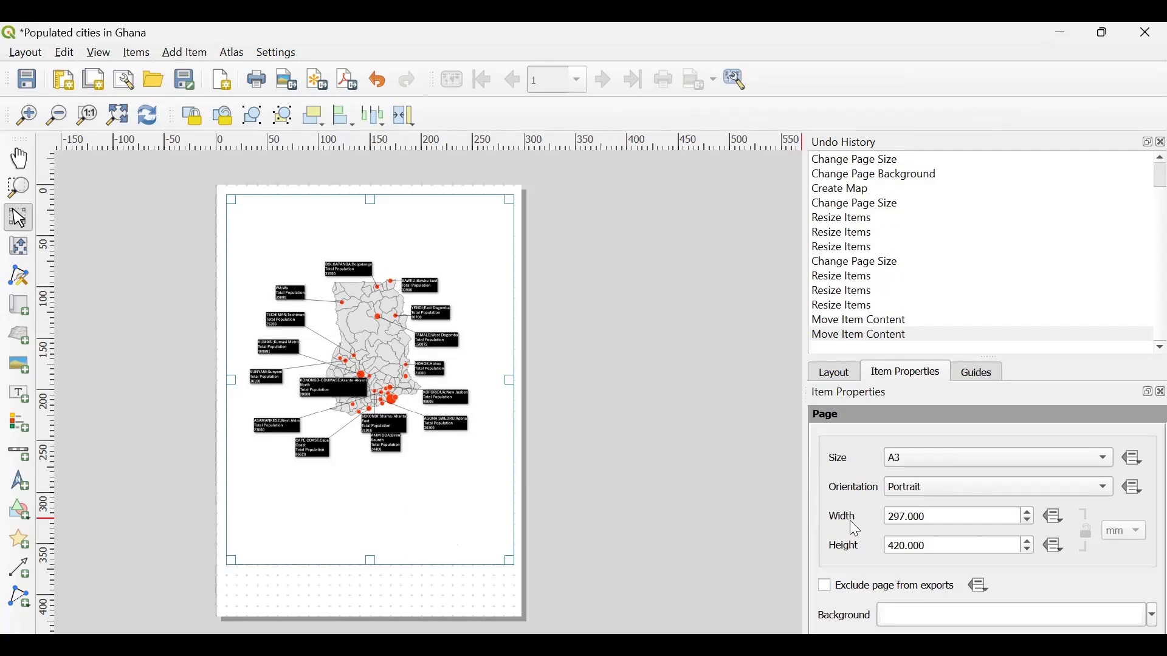
click(831, 372)
scroll(869, 455, down, 4)
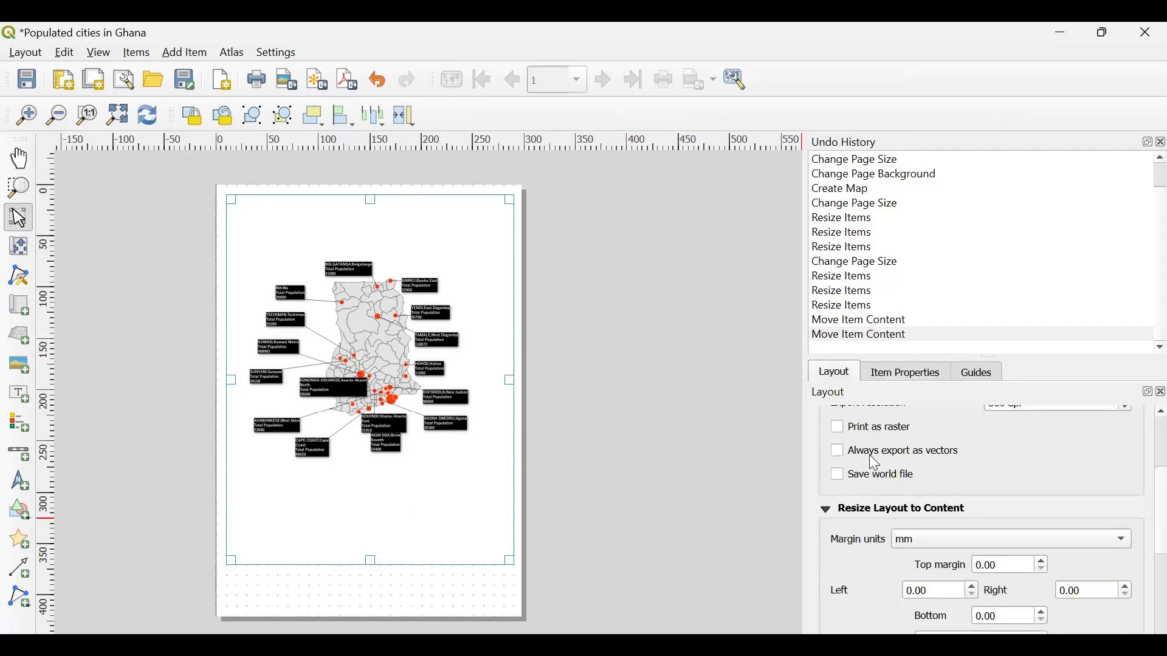
scroll(869, 454, up, 2)
scroll(885, 558, down, 3)
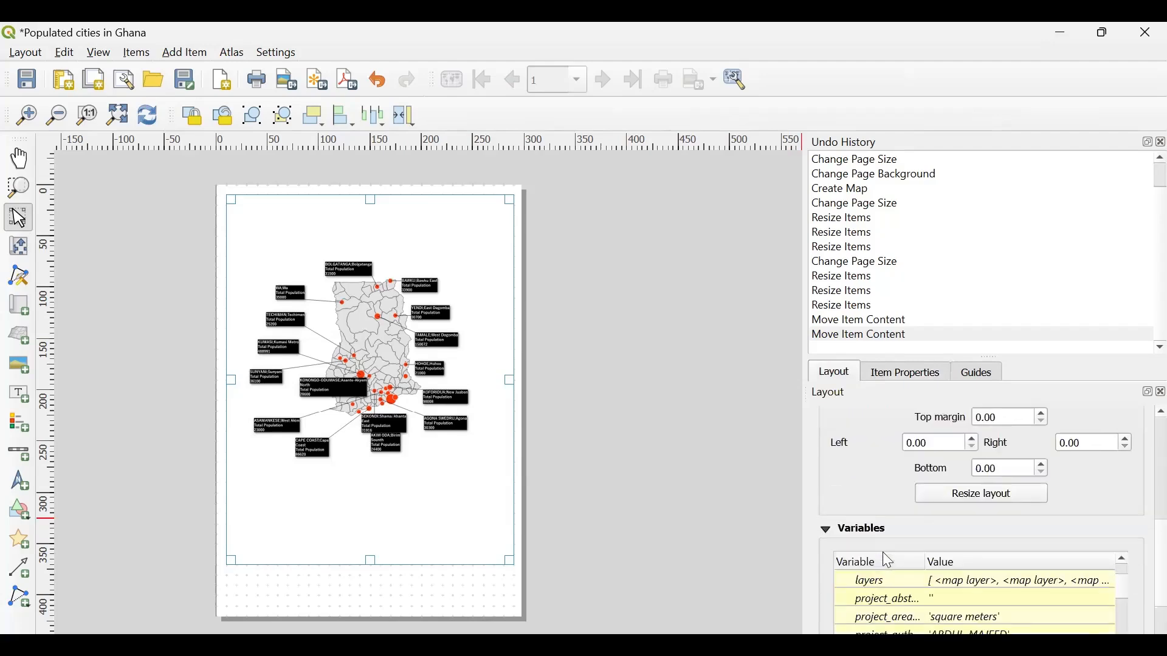
click(264, 53)
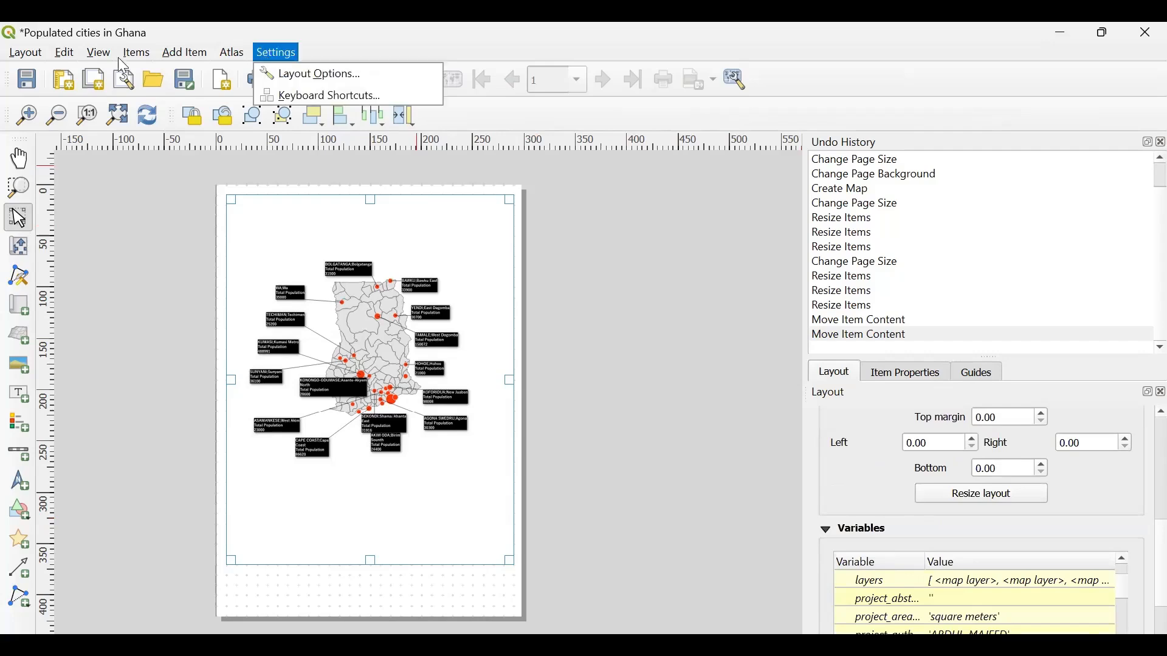
click(99, 53)
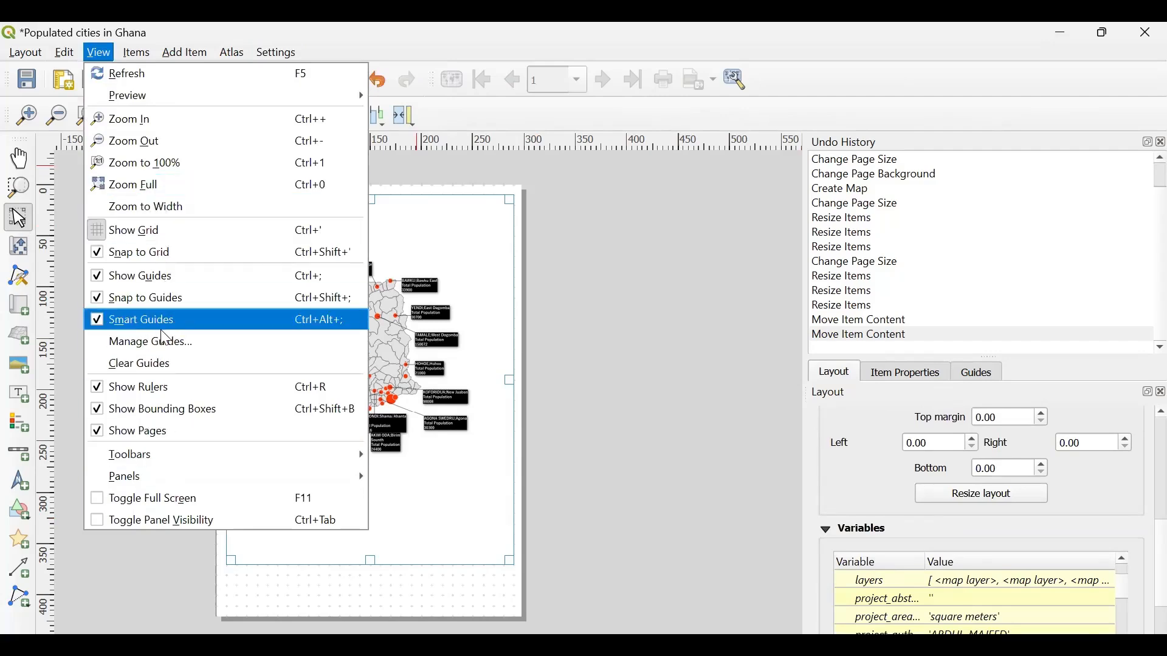
mouse_move(160, 469)
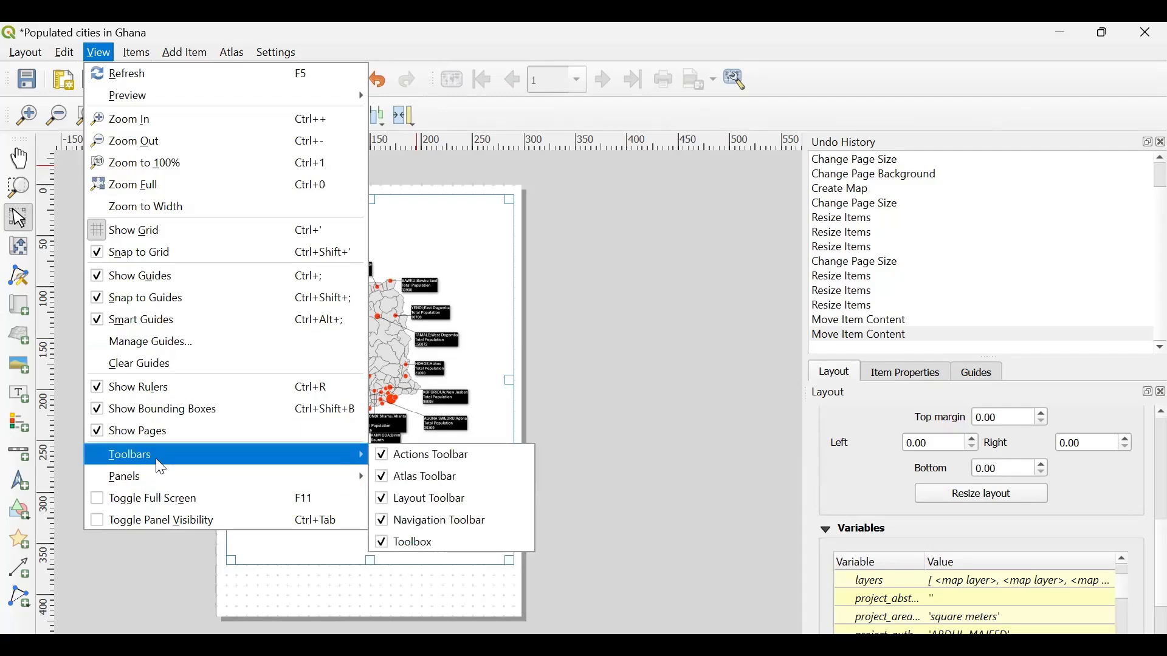
mouse_move(345, 470)
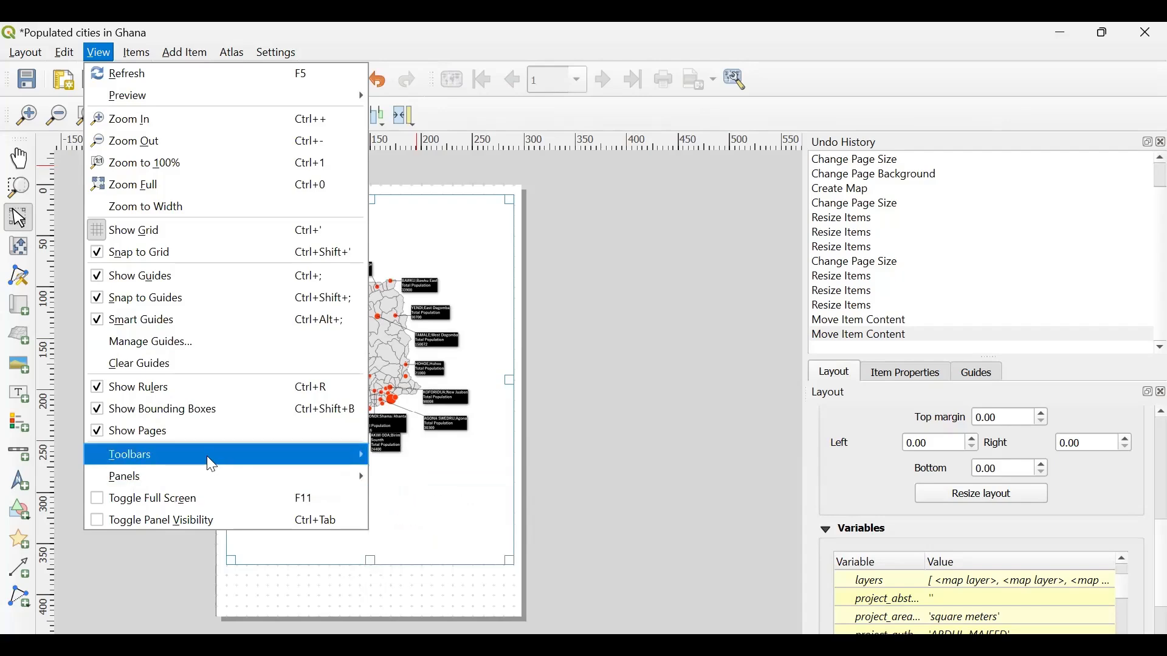
mouse_move(212, 466)
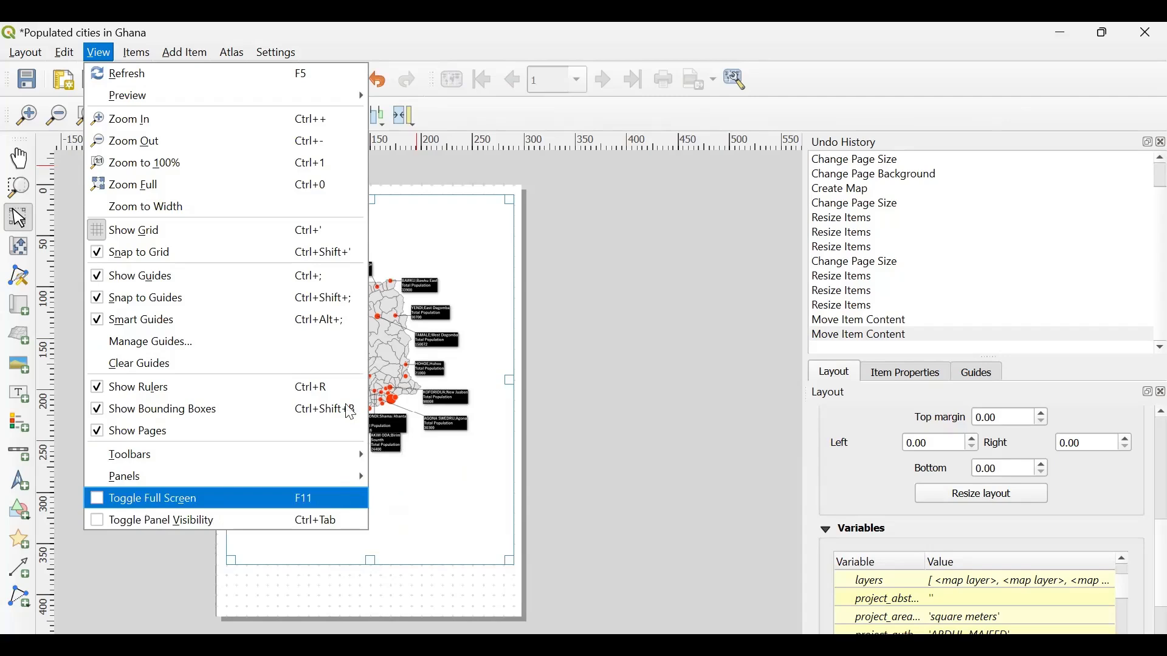
click(580, 339)
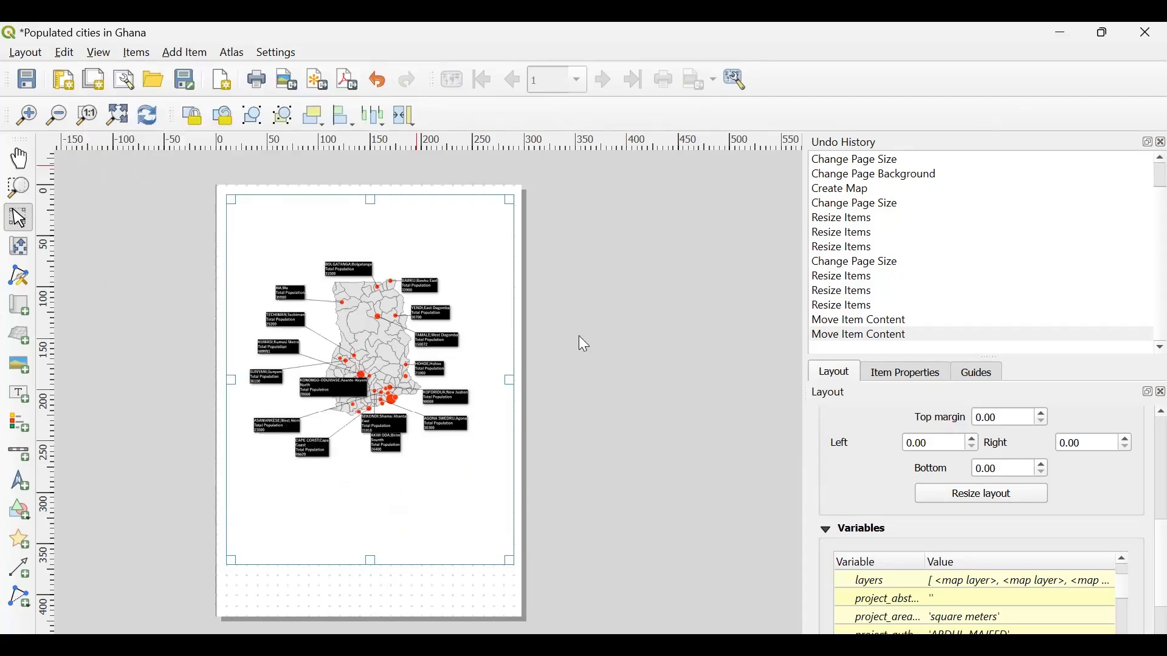
click(578, 336)
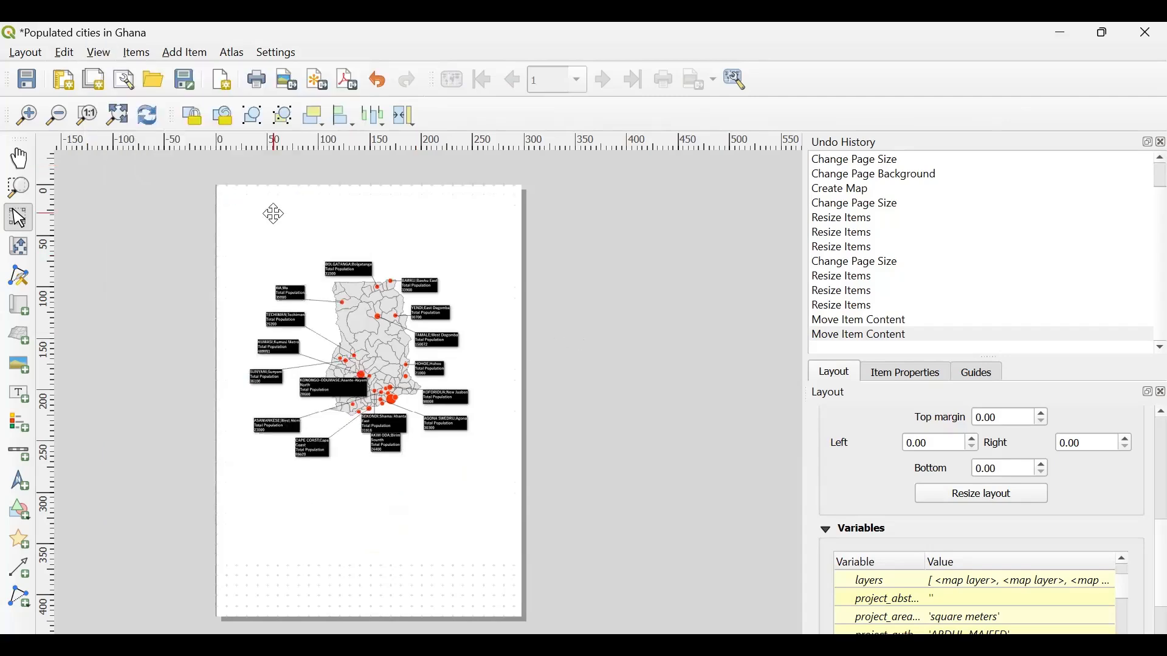
- Refresh the layout view, then select the map item and show its item properties
click(140, 111)
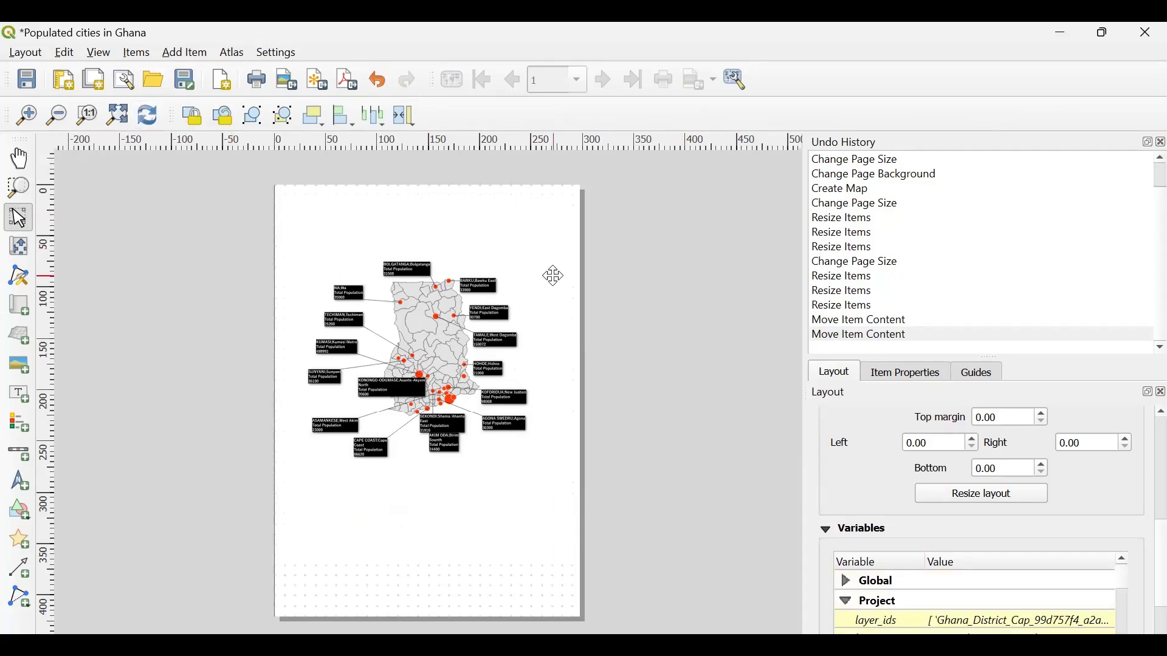
click(553, 348)
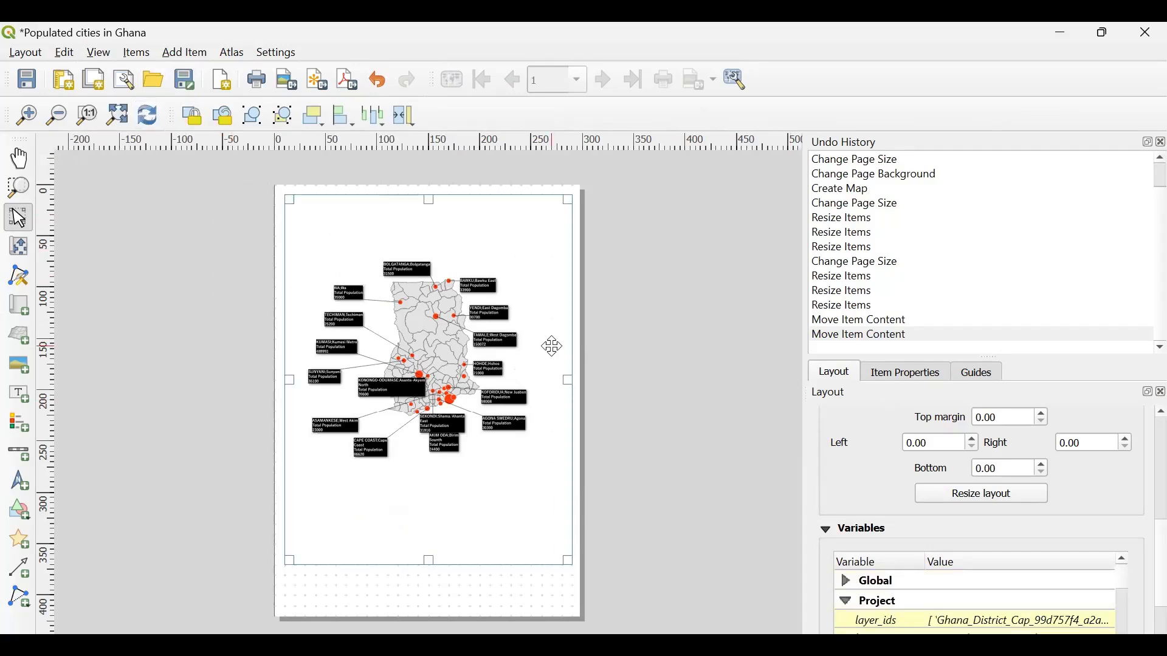
click(886, 381)
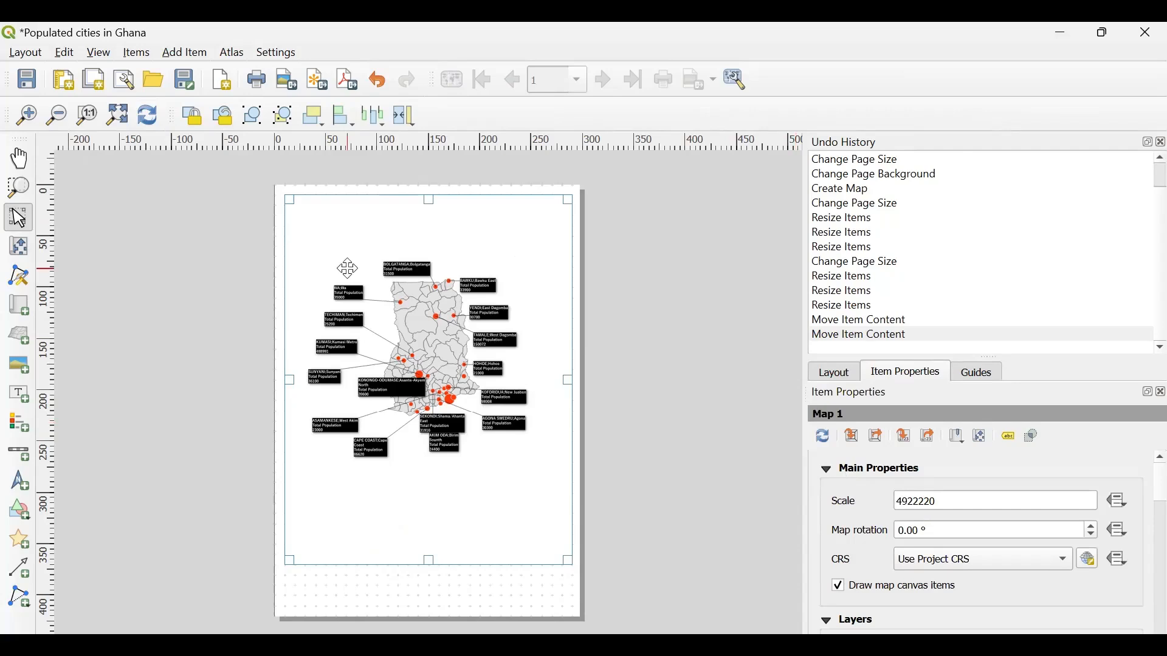
click(99, 55)
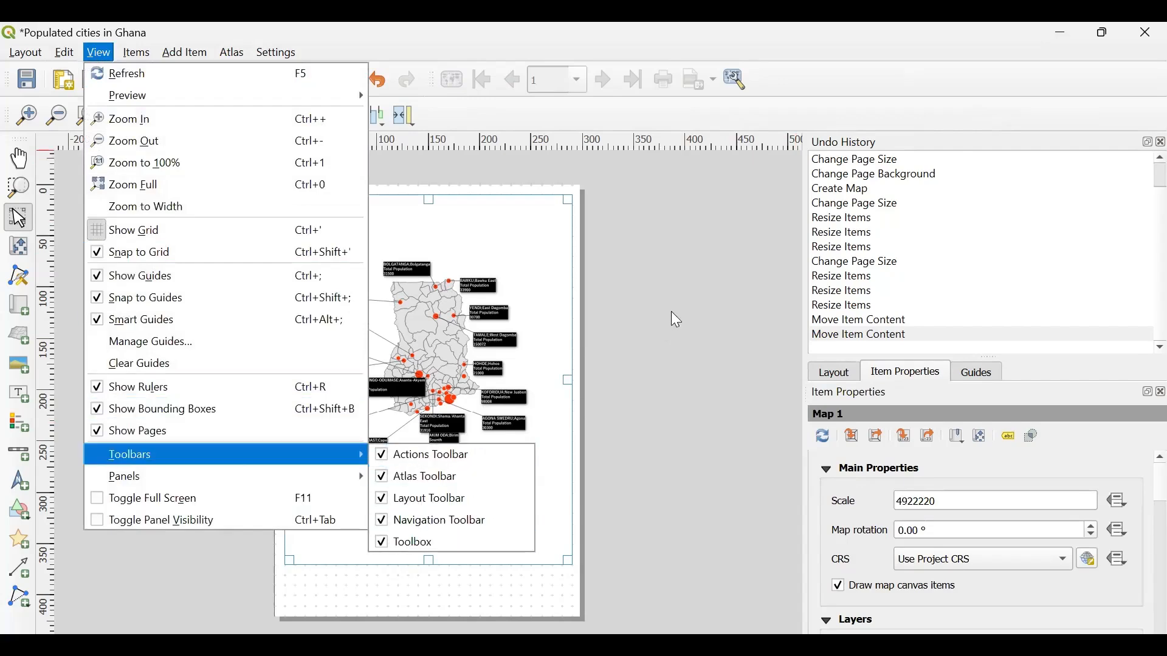
click(1020, 389)
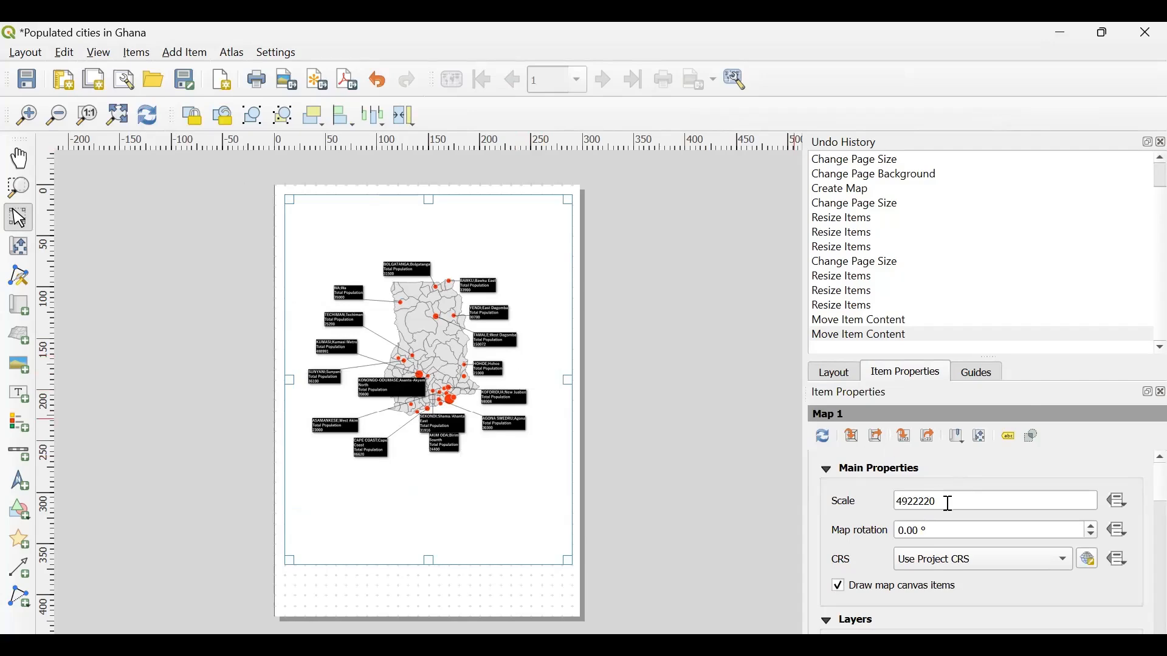
- Set the layout map's scale to 3922220
drag(946, 503, 880, 504)
click(943, 503)
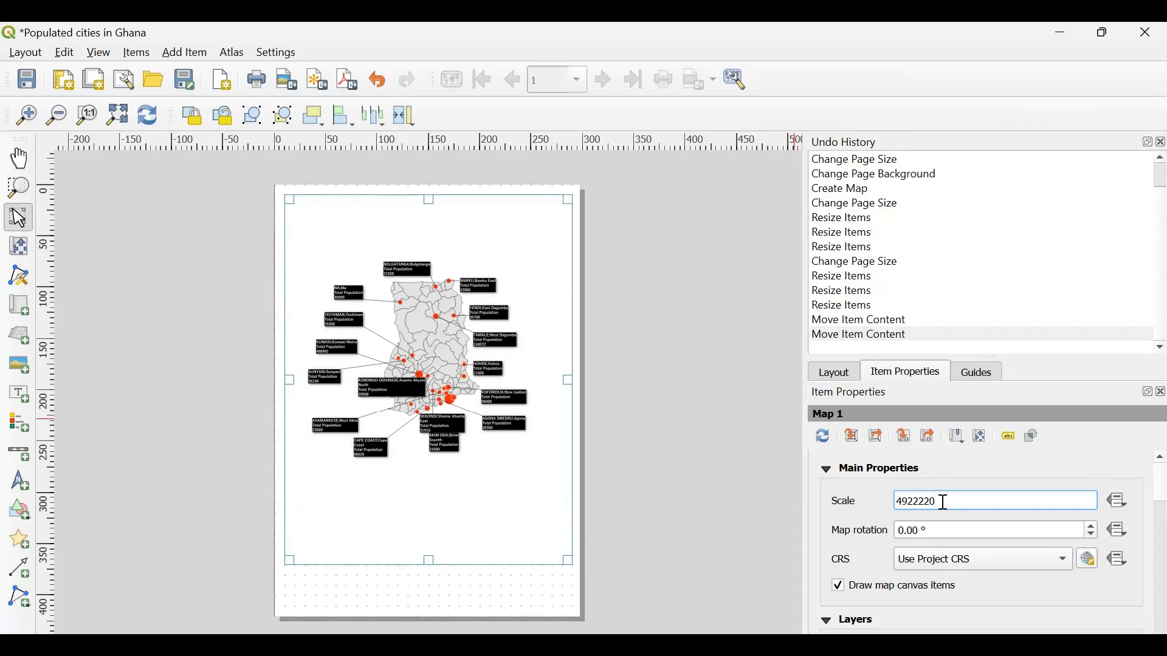
click(906, 502)
key(BackSpace)
text(3)
key(Return)
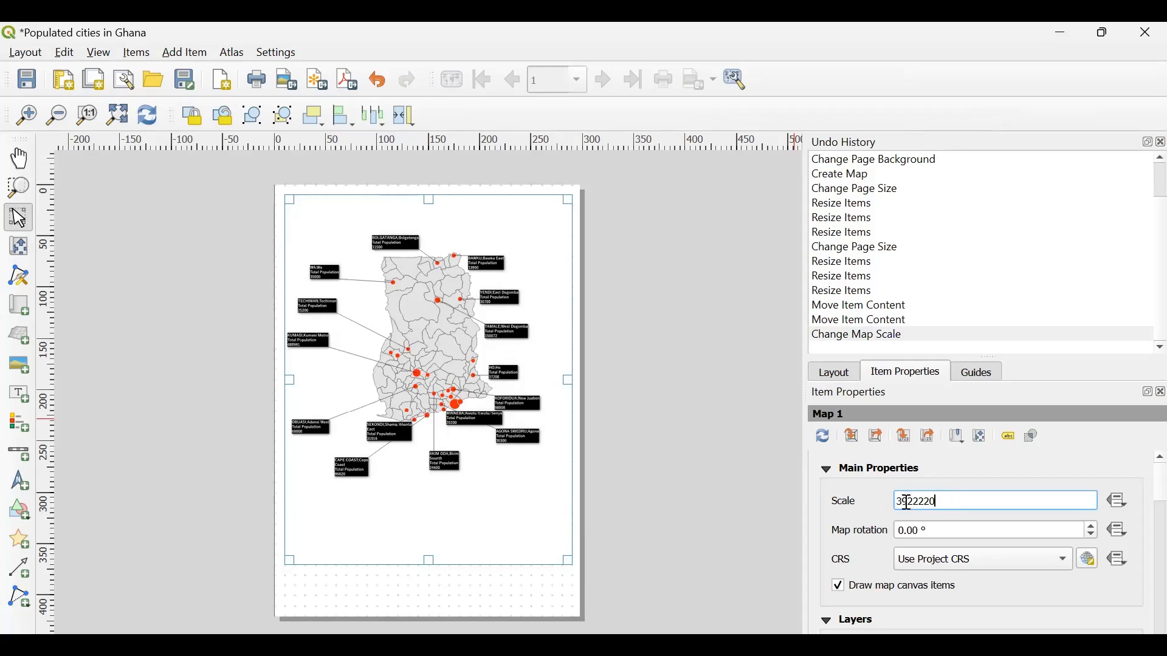
- Set the layout map's scale to 3000000
drag(941, 503, 865, 499)
text(3000000)
key(Return)
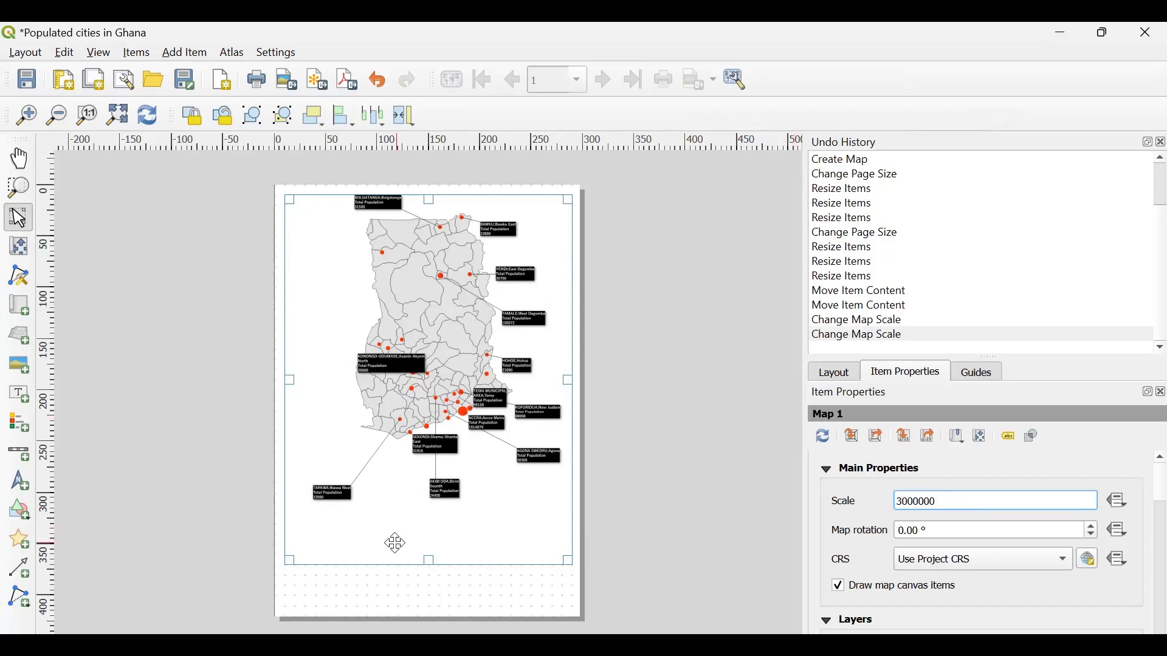
- Set the layout map's scale to 2500000, correcting any surplus zero in the entered value
click(908, 504)
key(BackSpace)
key(BackSpace)
text(250)
key(Return)
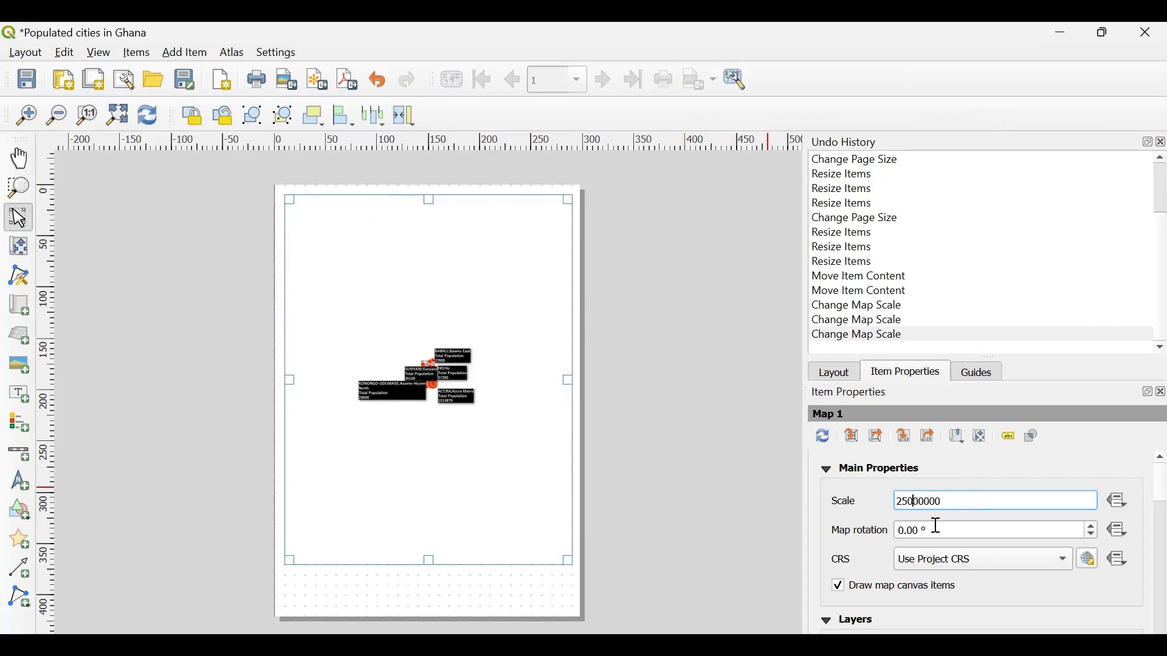
key(BackSpace)
key(Return)
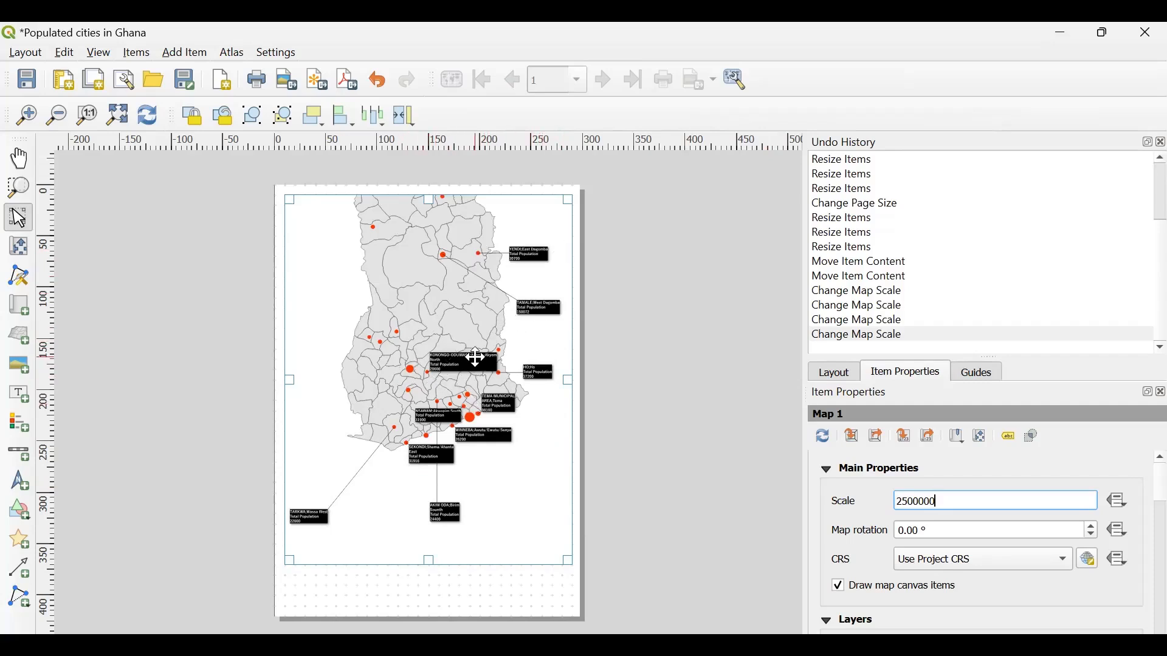
- Enlarge the map content to a scale of 2451071, shifting it about 70 mm downward inside its frame, and save the project
click(25, 252)
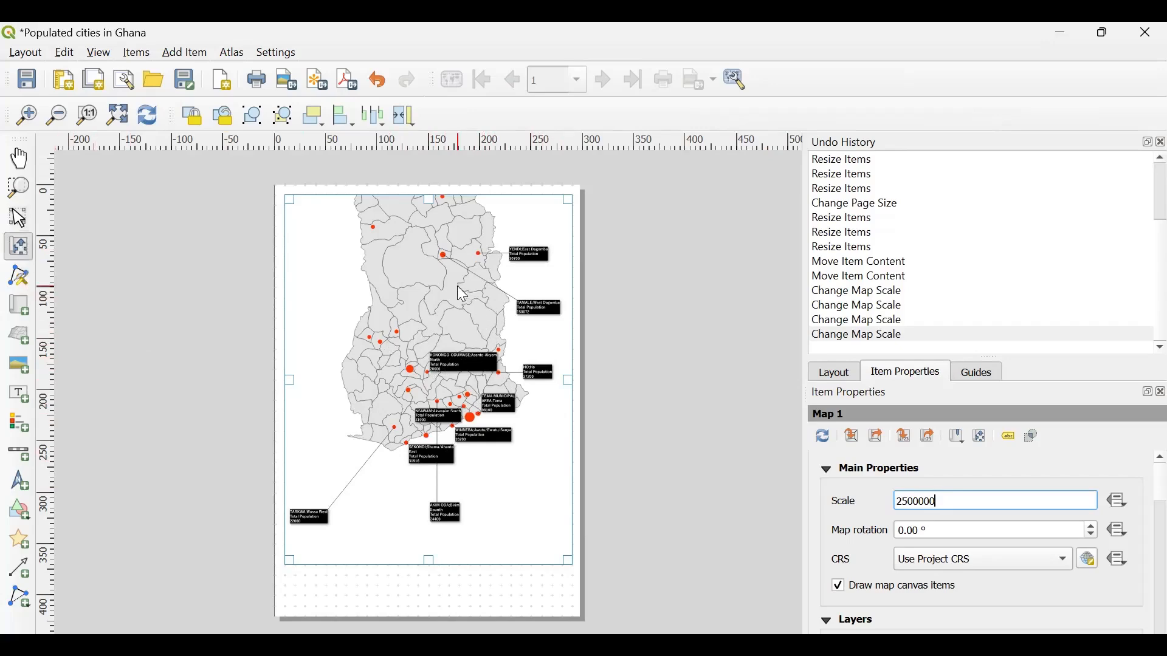
scroll(458, 286, up, 1)
drag(458, 286, 454, 356)
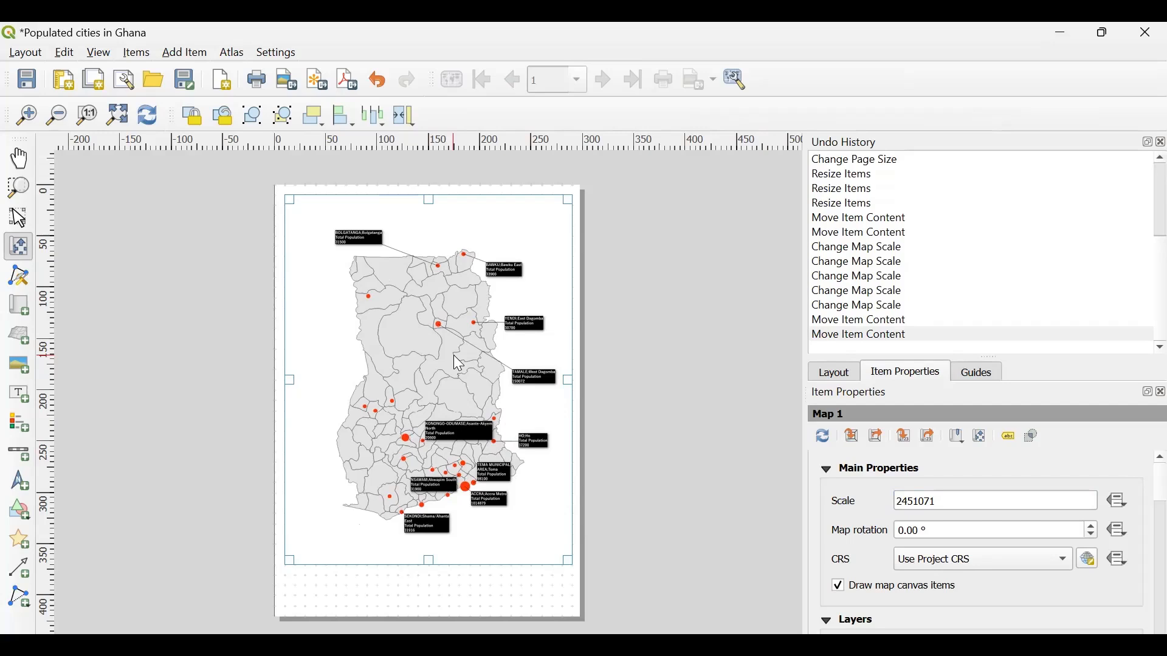
click(30, 85)
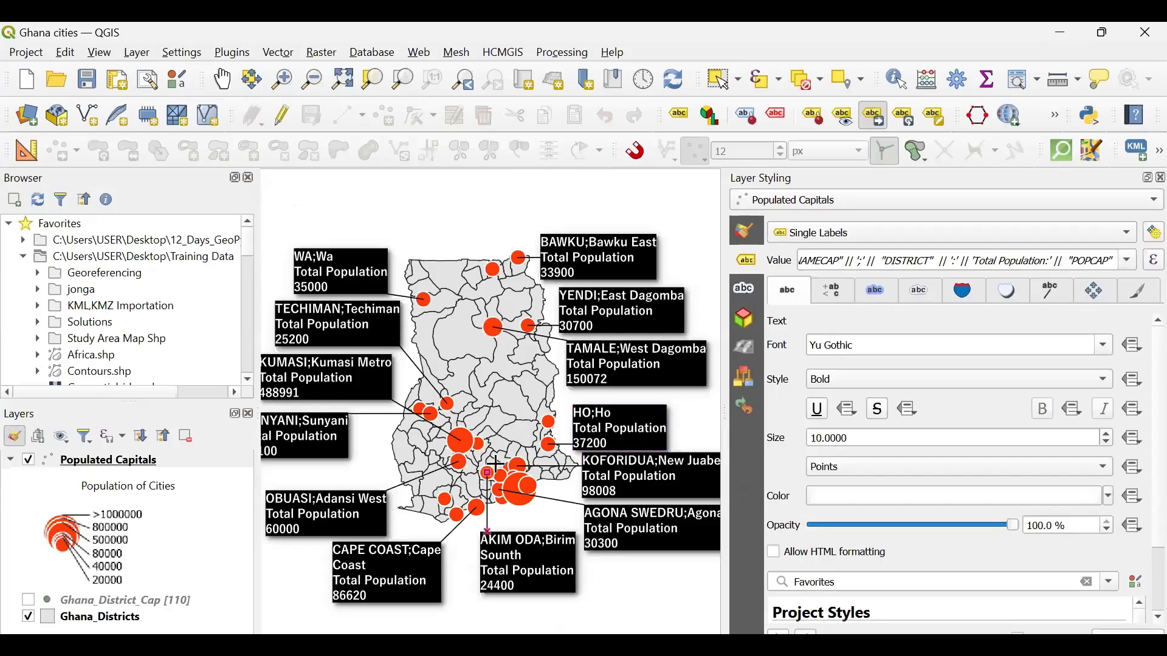
- In the main QGIS window, open the data-defined size assistant for the Populated Capitals marker symbol
click(748, 240)
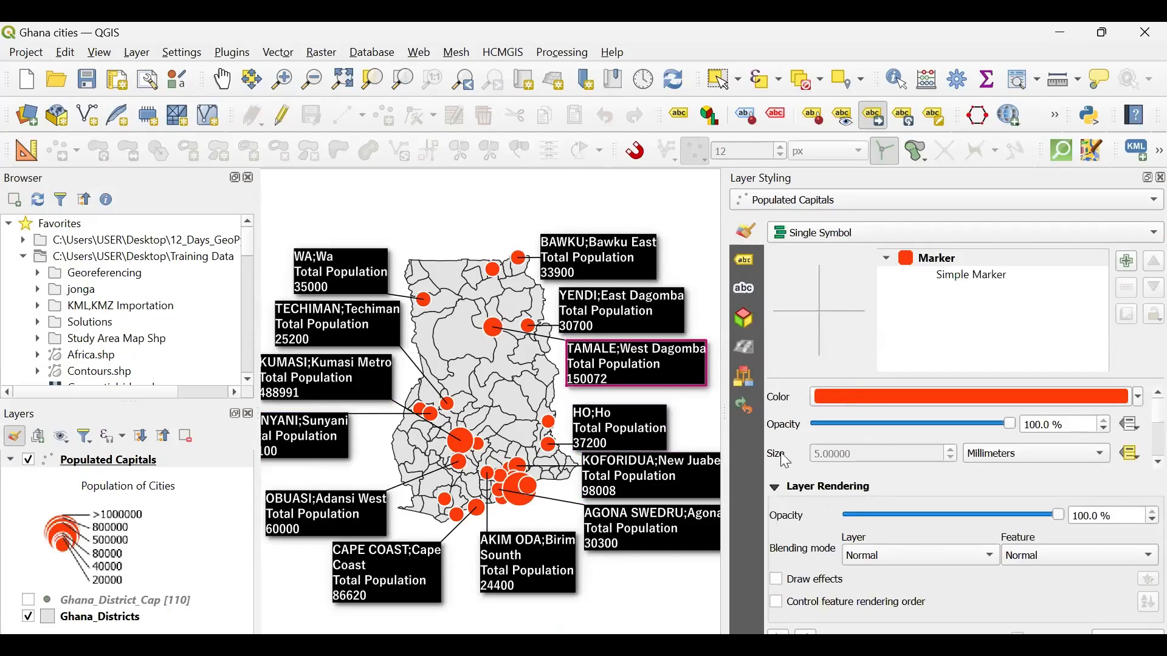
scroll(787, 462, down, 2)
scroll(787, 462, up, 2)
scroll(799, 427, down, 2)
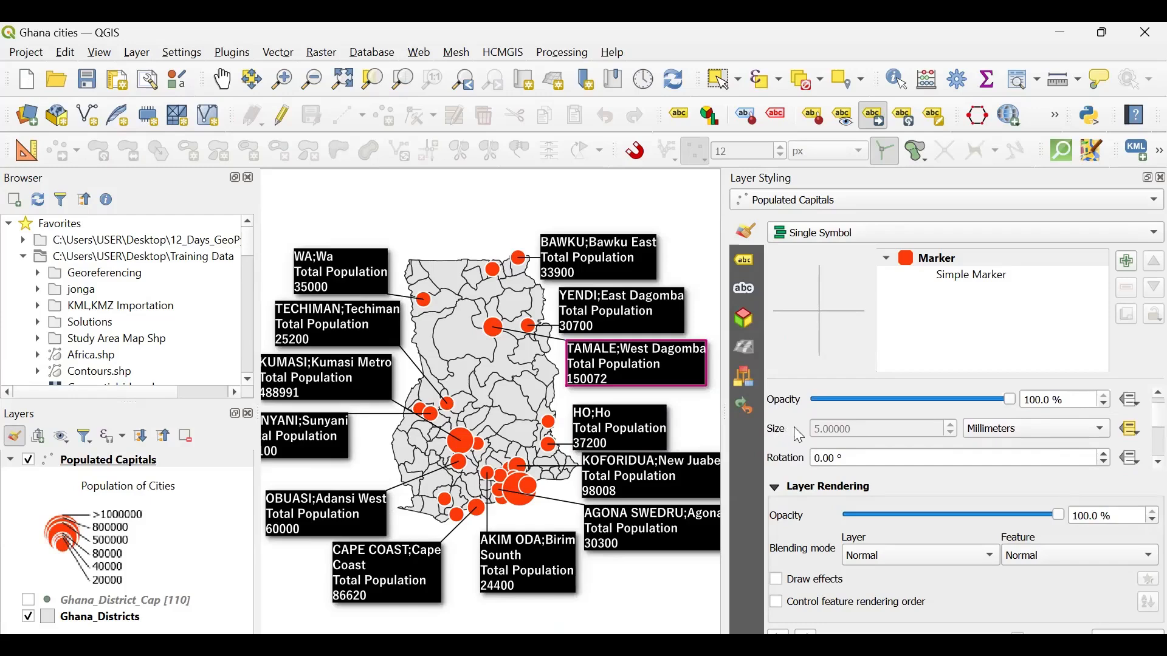
click(1131, 431)
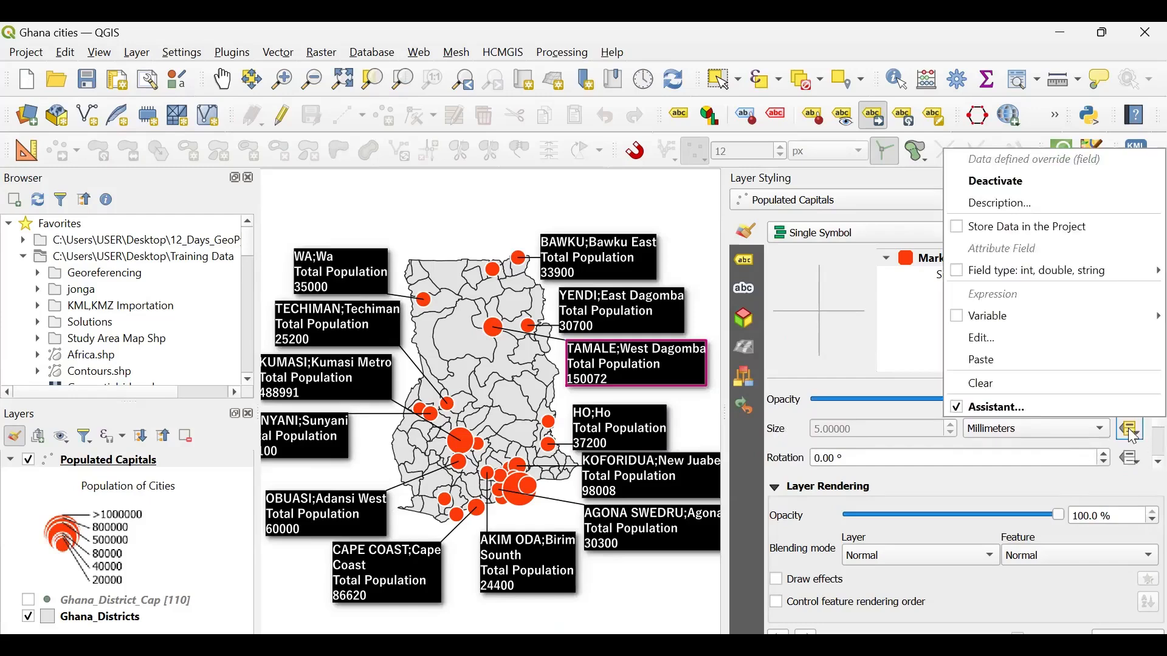
click(995, 405)
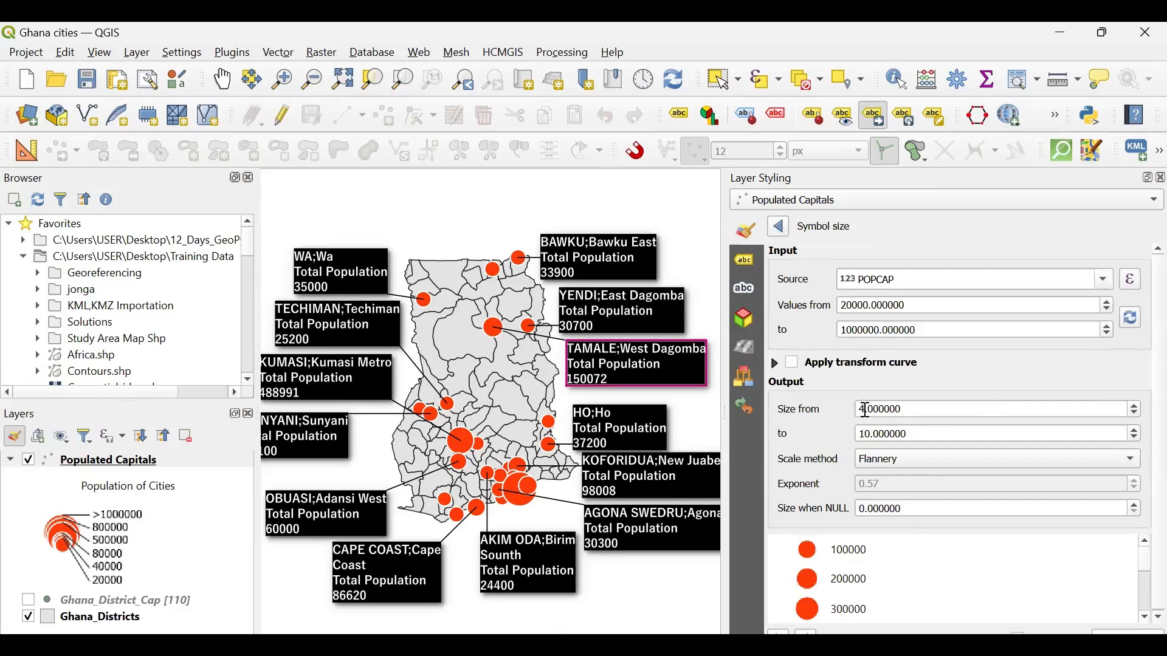
- Set the marker symbol's output size range from 10 to 20 in the size assistant
click(865, 408)
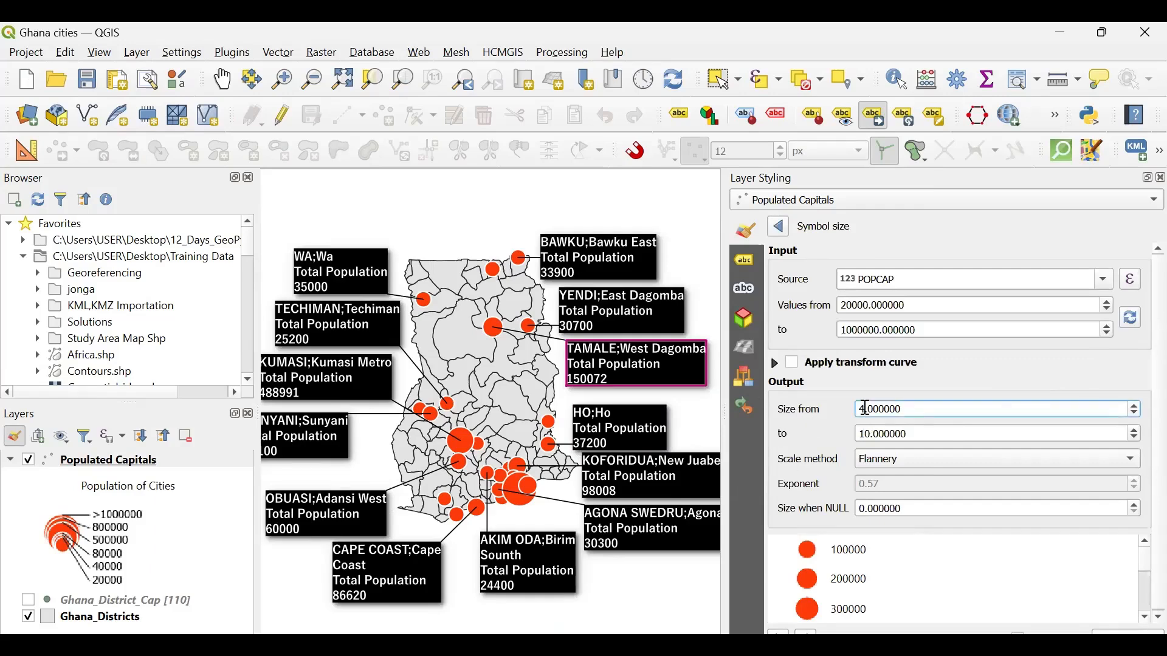
key(BackSpace)
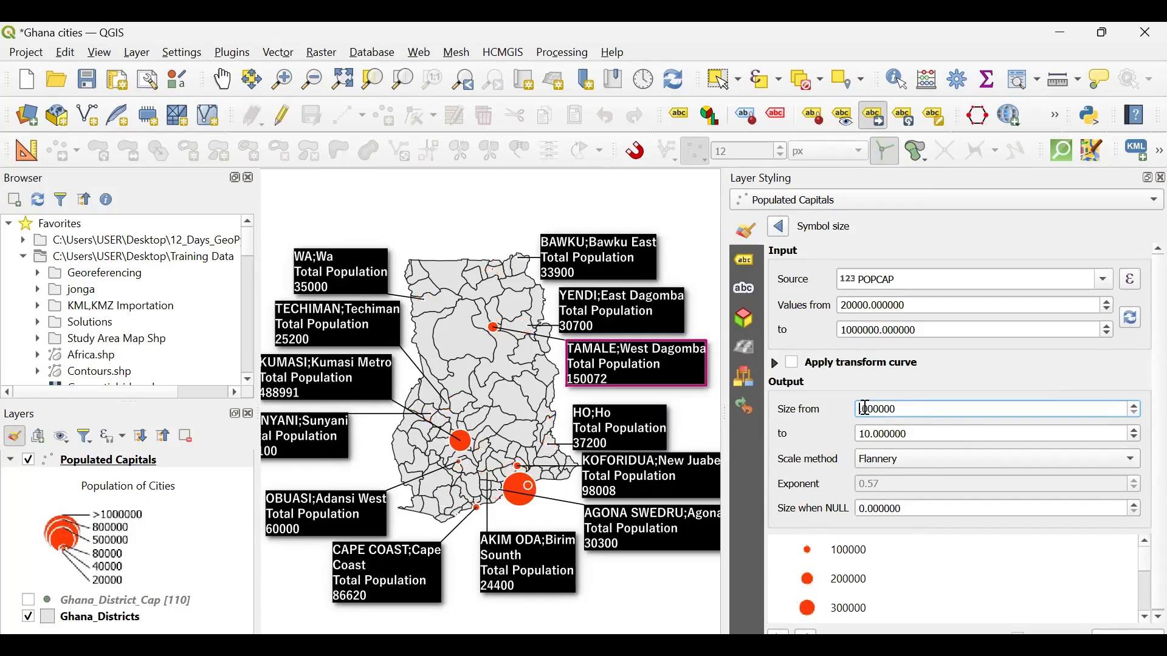
text(10)
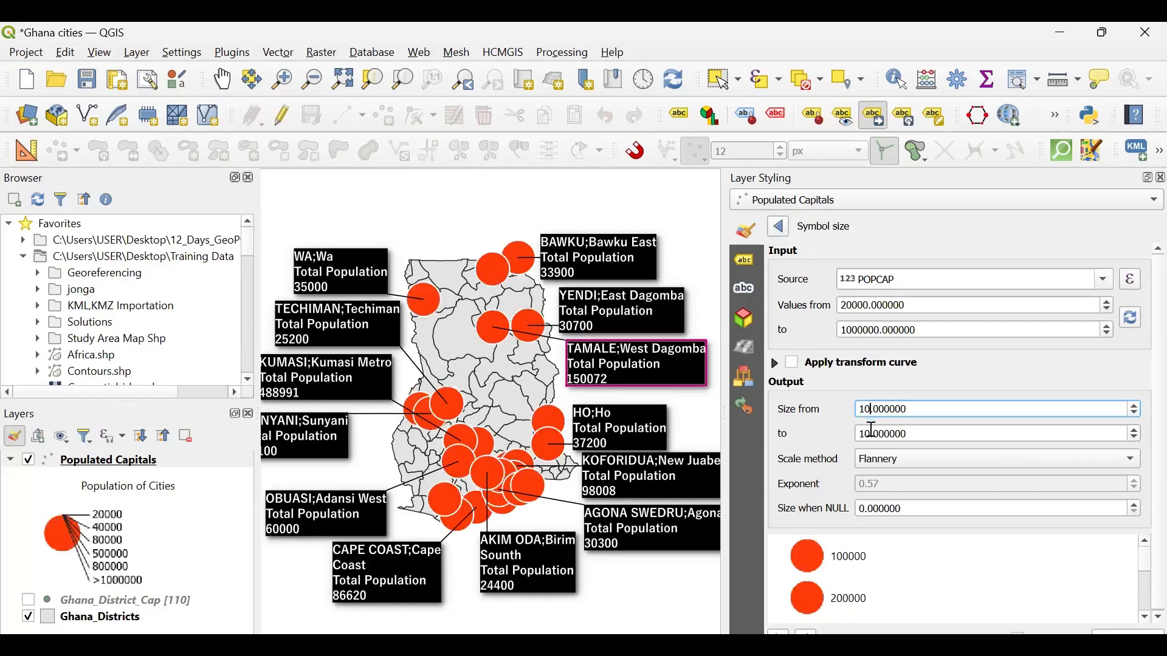
click(872, 432)
key(BackSpace)
key(BackSpace)
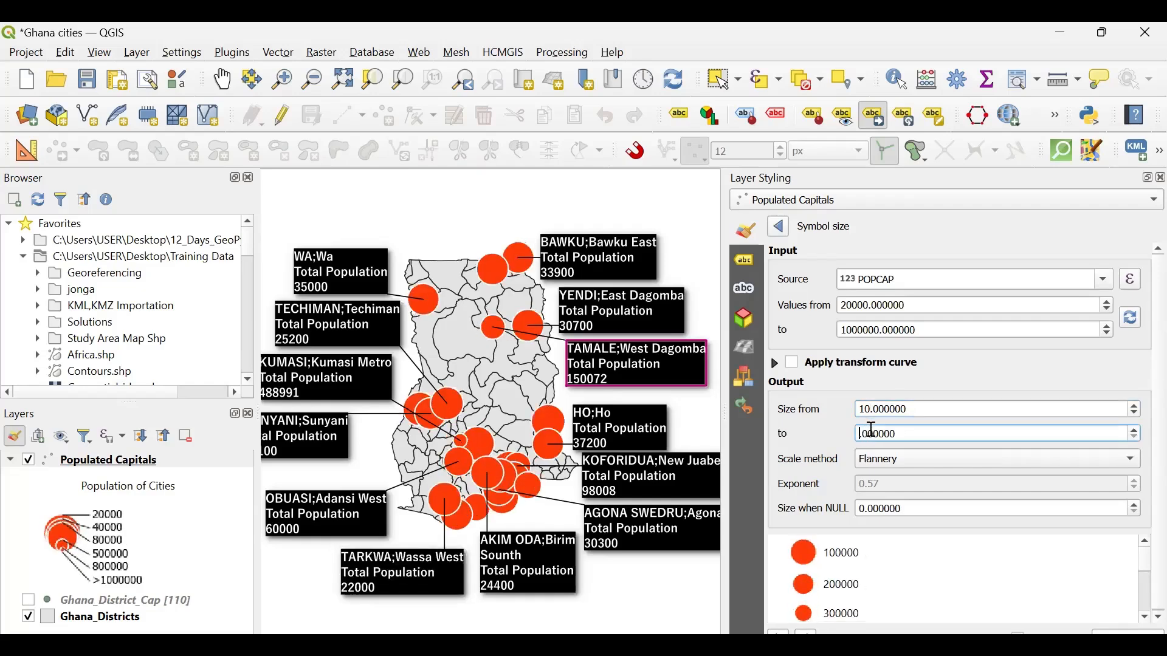
text(20.)
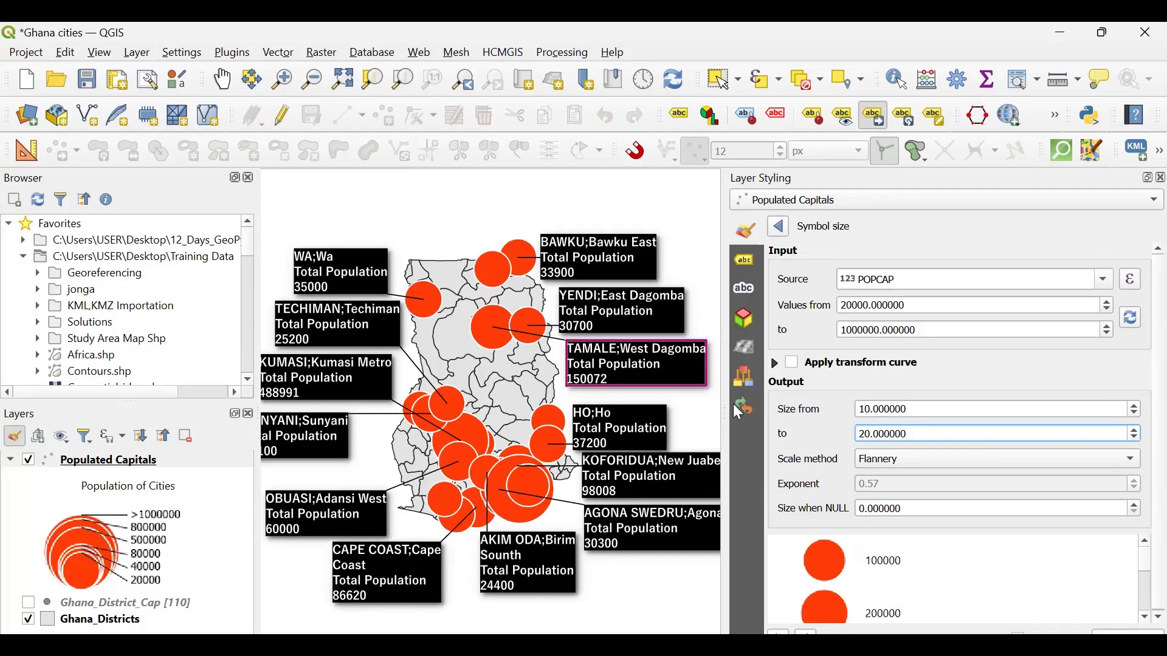
- Widen the map canvas and move the Obuasi and Sunyani callouts right, closer to the district map
drag(723, 408, 915, 408)
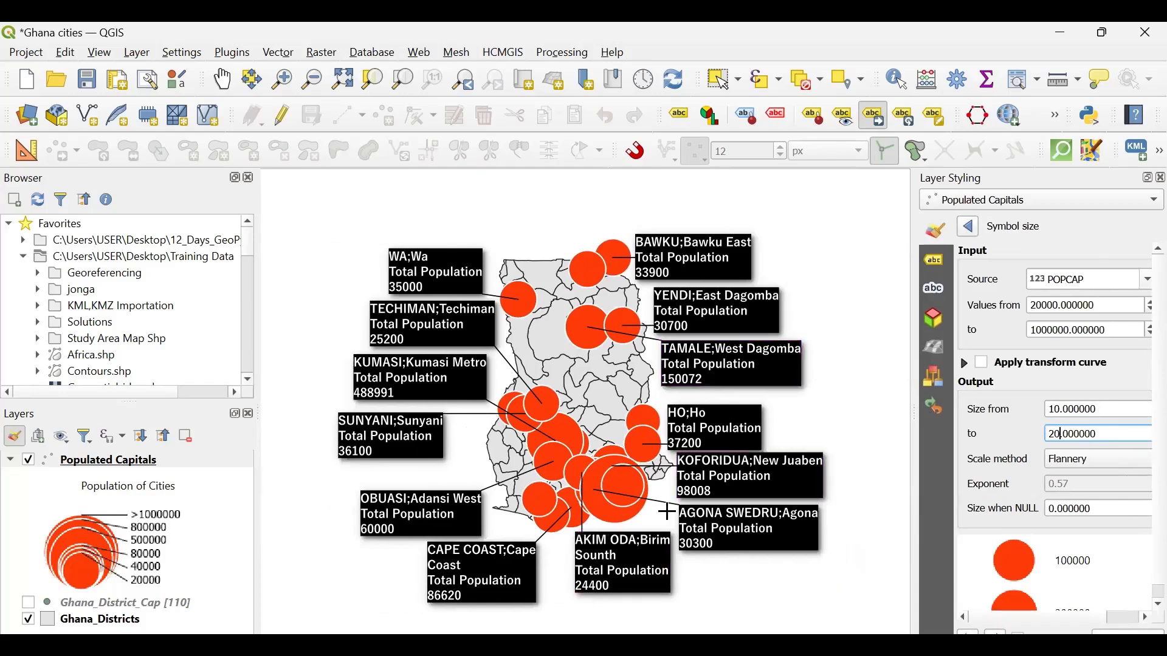
click(417, 512)
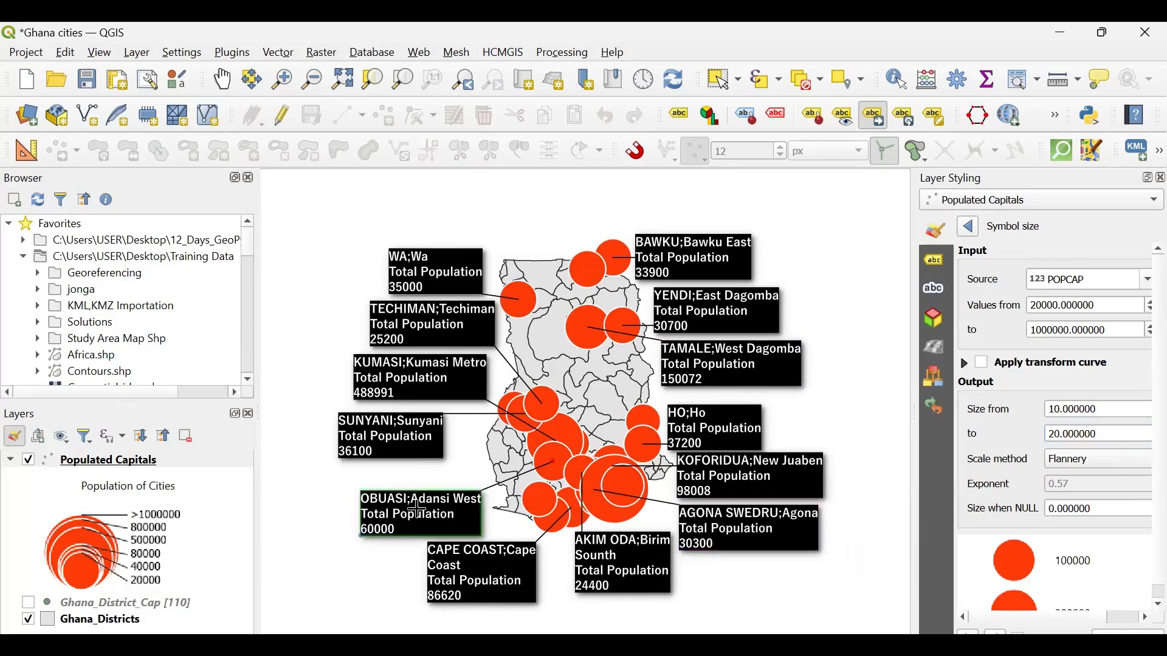
click(464, 488)
click(387, 443)
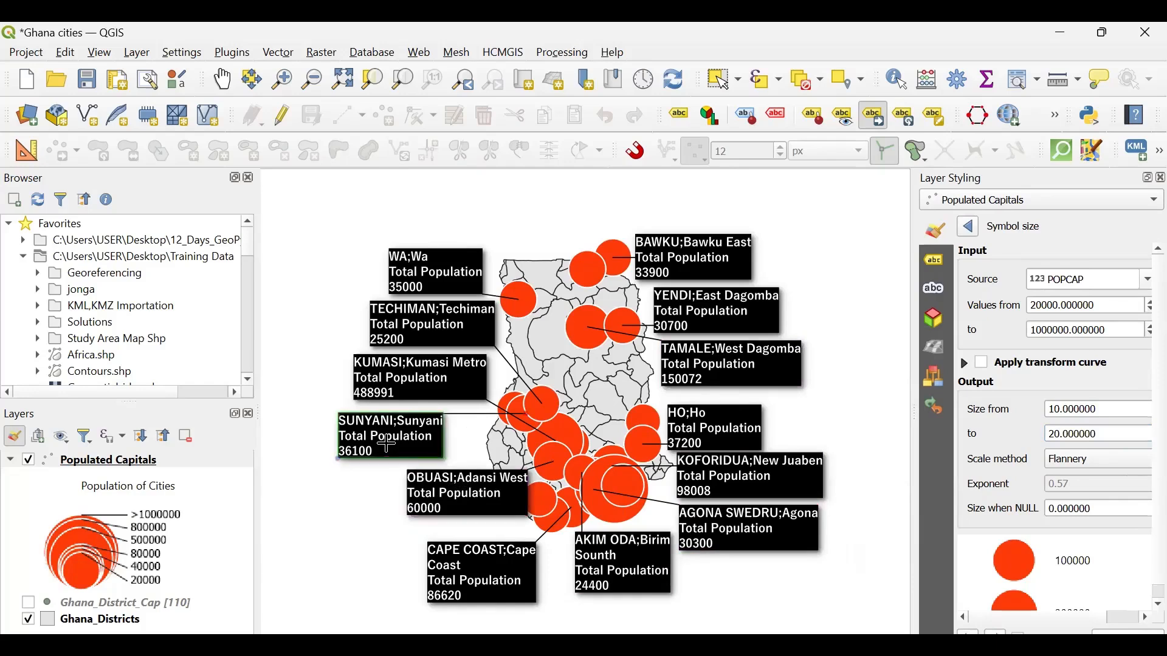
click(448, 453)
- Shift the Kumasi, Techiman and Wa callouts down and right, closer to the western edge of the map
click(401, 369)
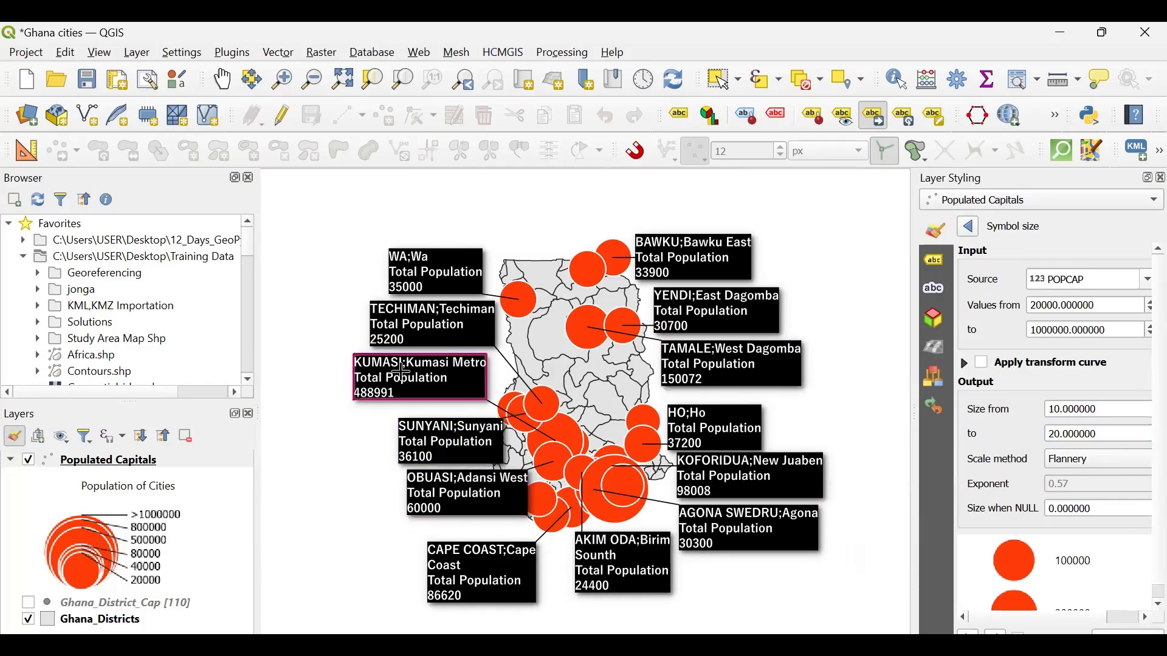
click(432, 392)
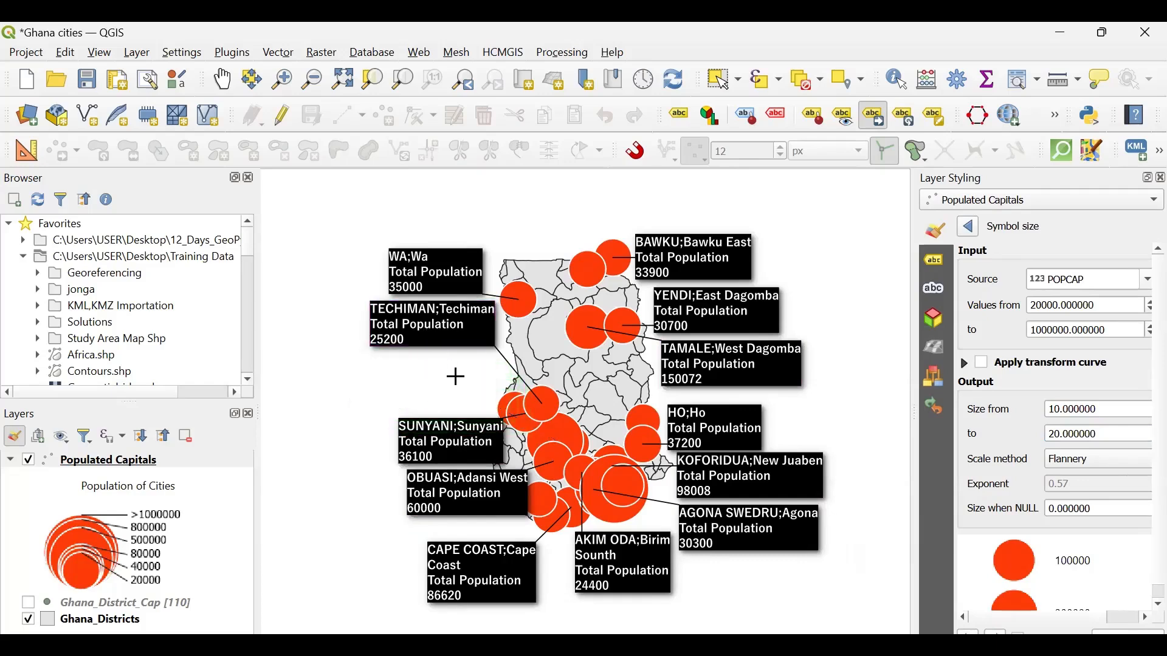
click(438, 335)
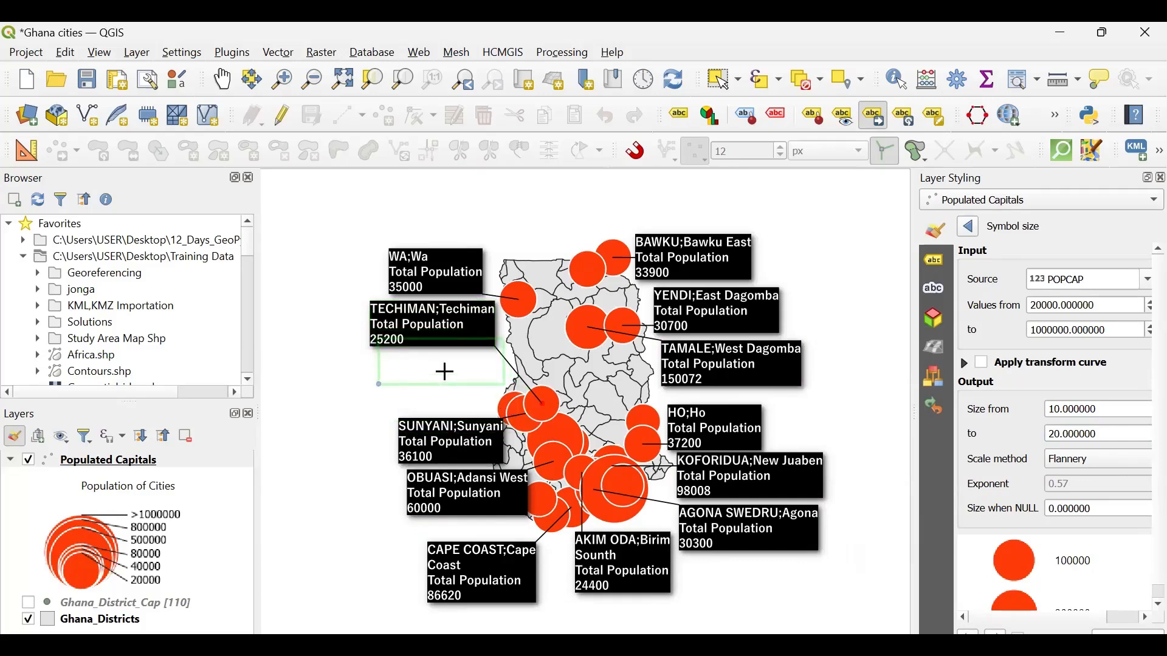
click(446, 371)
click(430, 282)
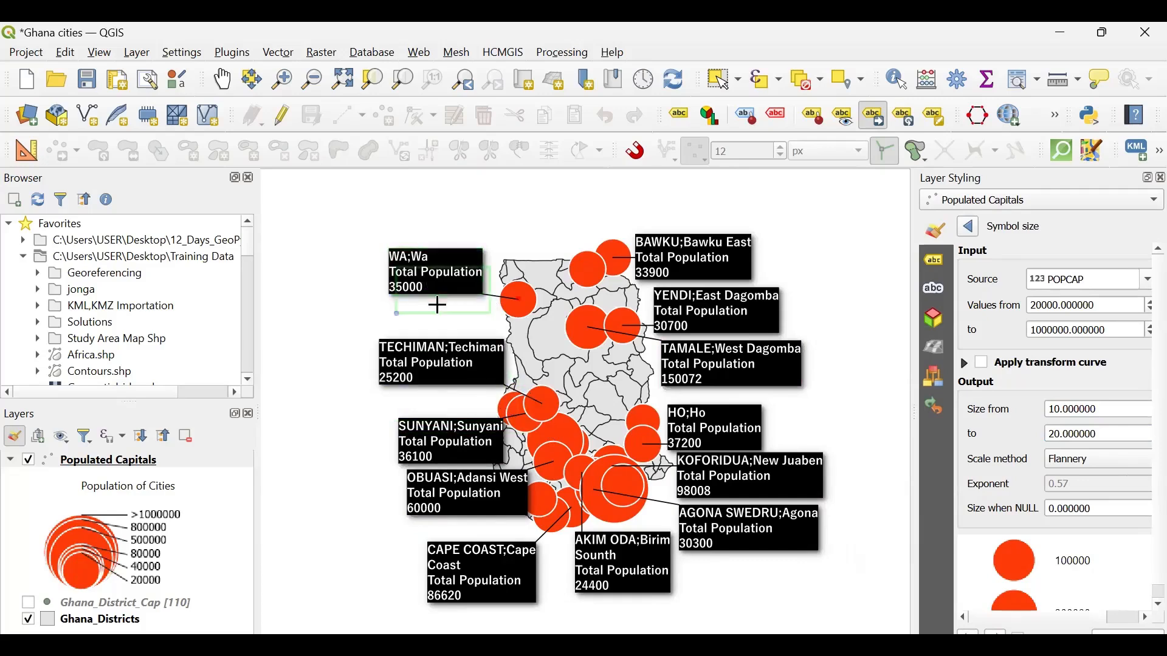
click(463, 320)
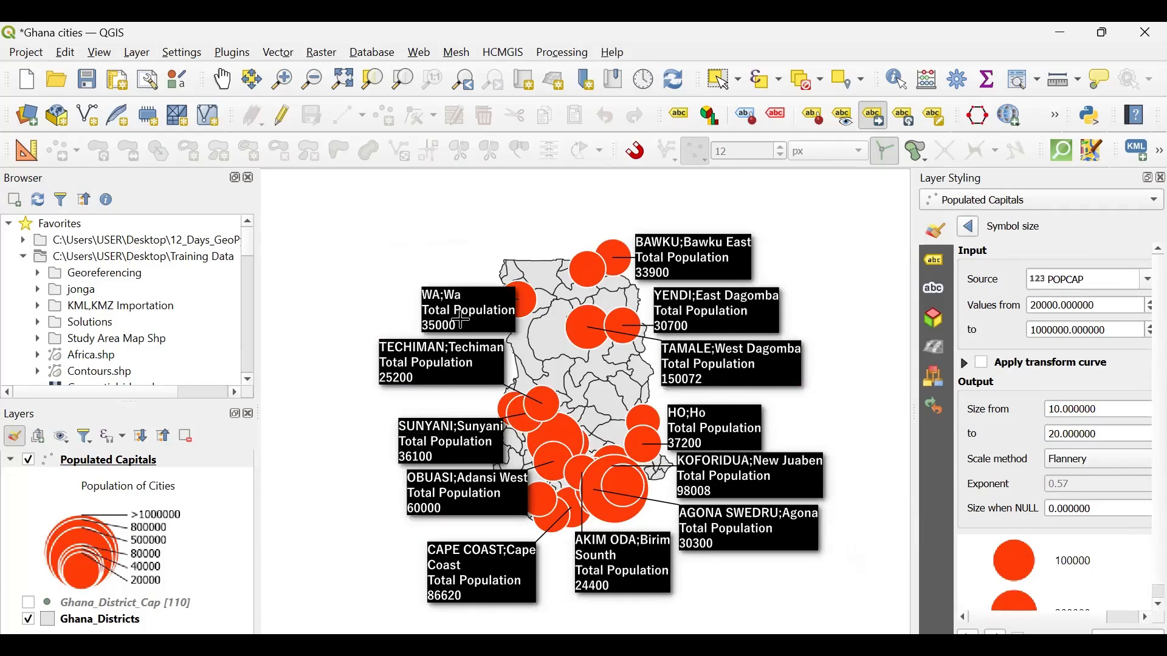
- Reposition the Cape Coast, Tarkwa and Akim Oda callouts close beneath the southern coast of the map
click(493, 557)
click(512, 535)
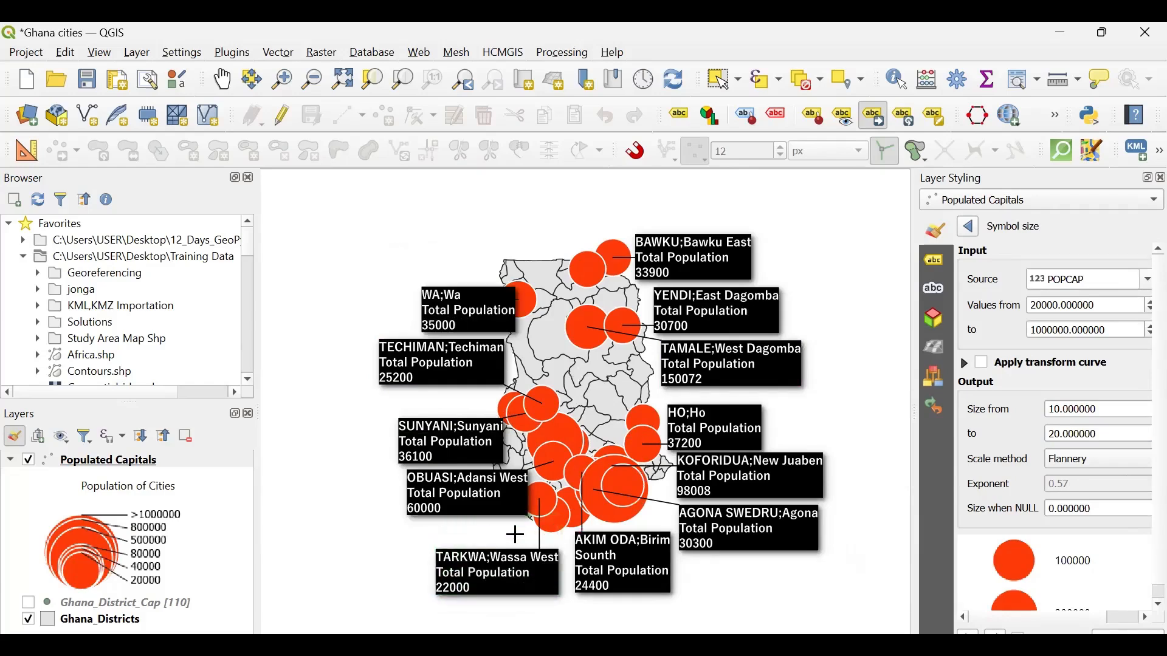
click(510, 577)
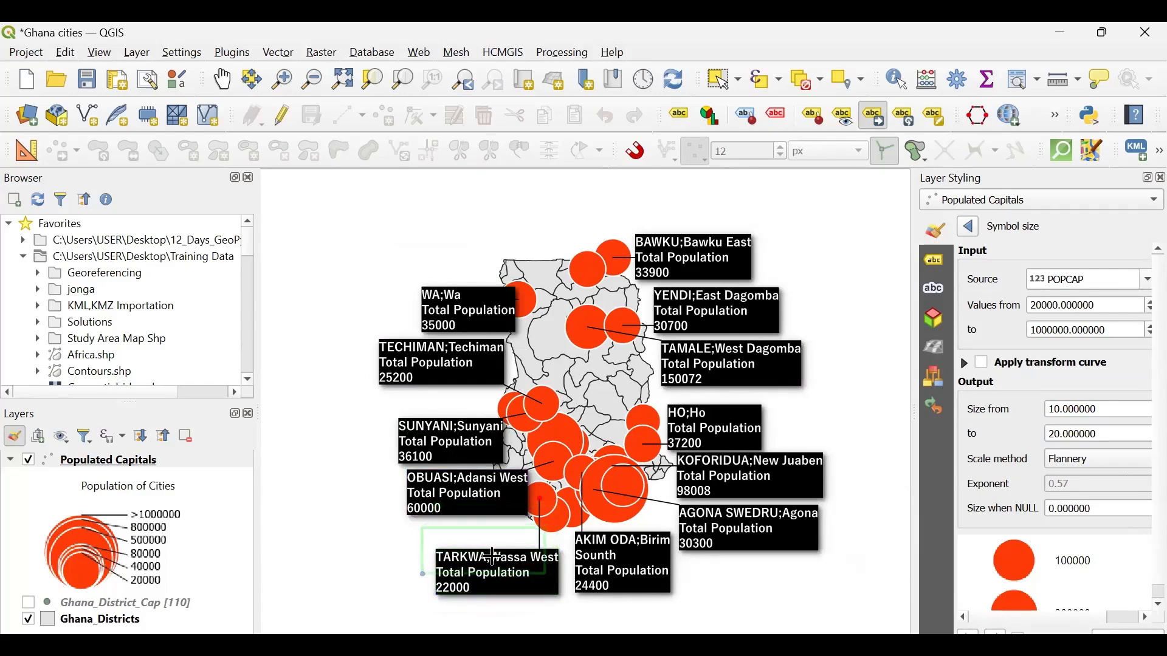
click(494, 554)
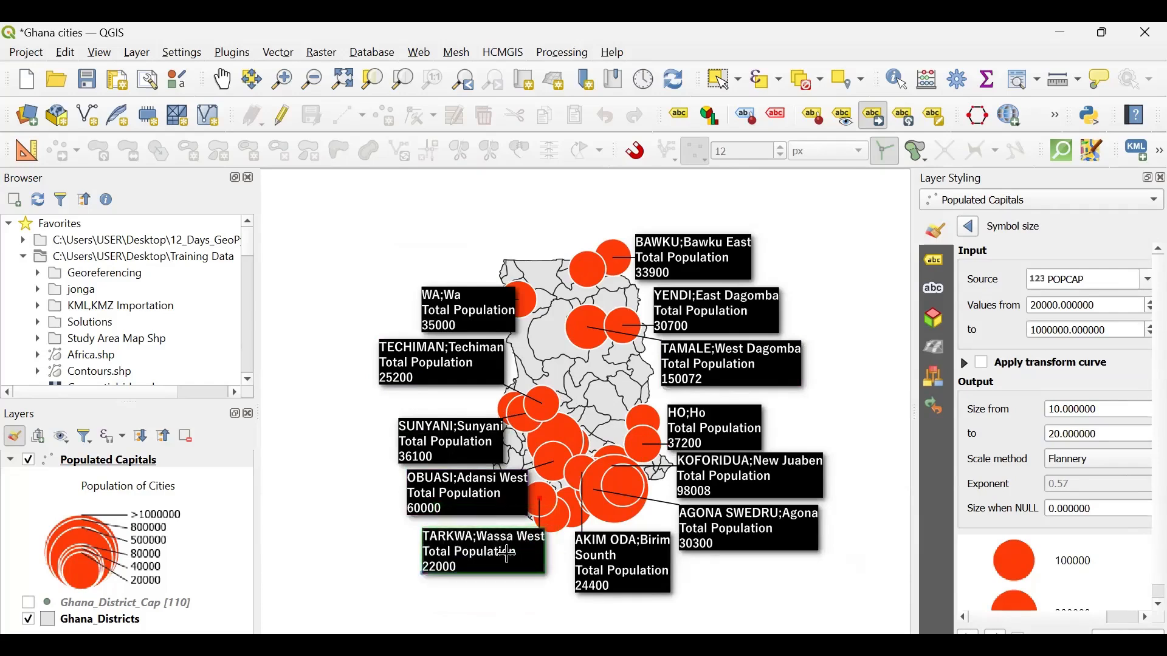
click(498, 542)
click(653, 574)
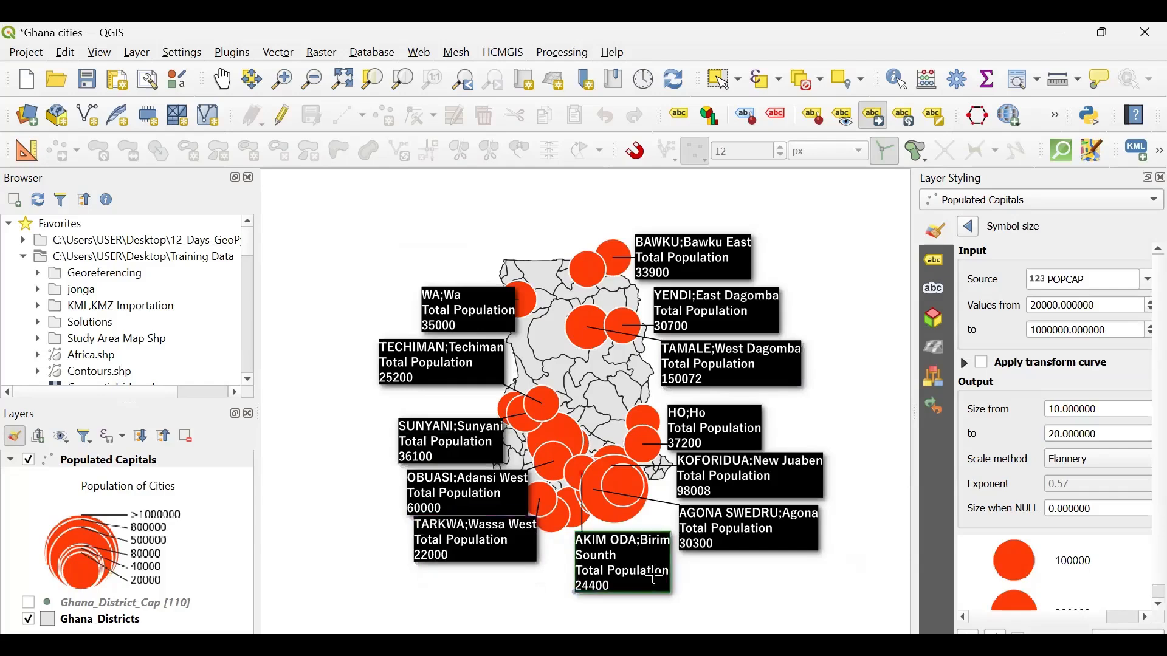
click(636, 552)
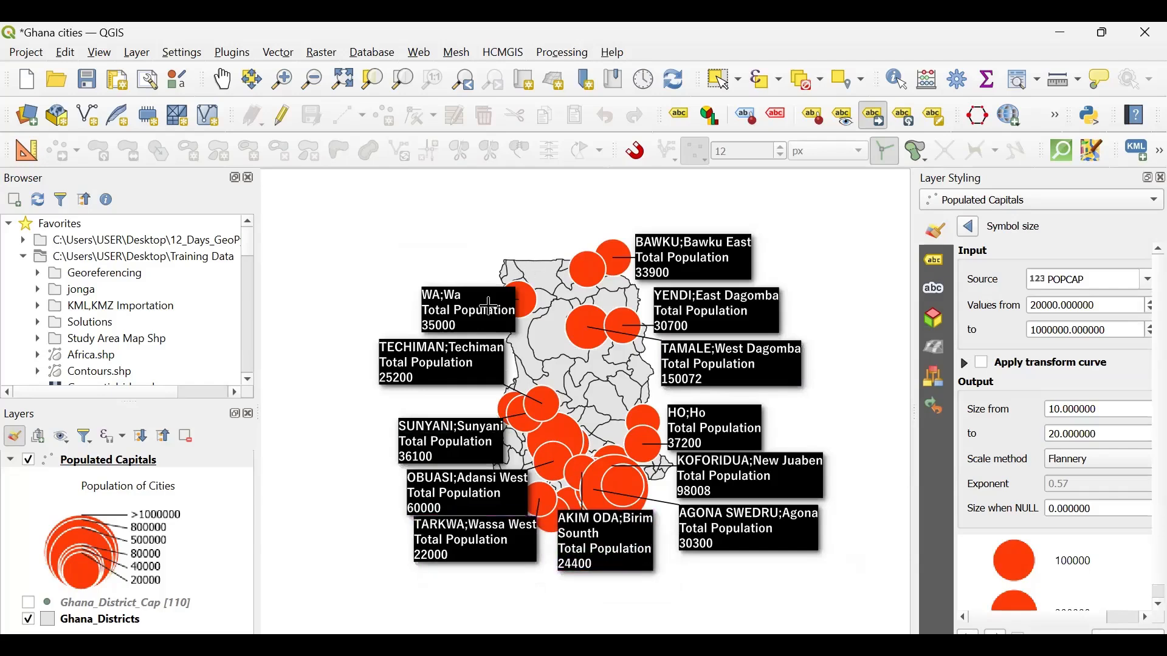
- Adjust the Techiman, Berekum and Wa callouts so they sit along the western edge near their markers
click(443, 362)
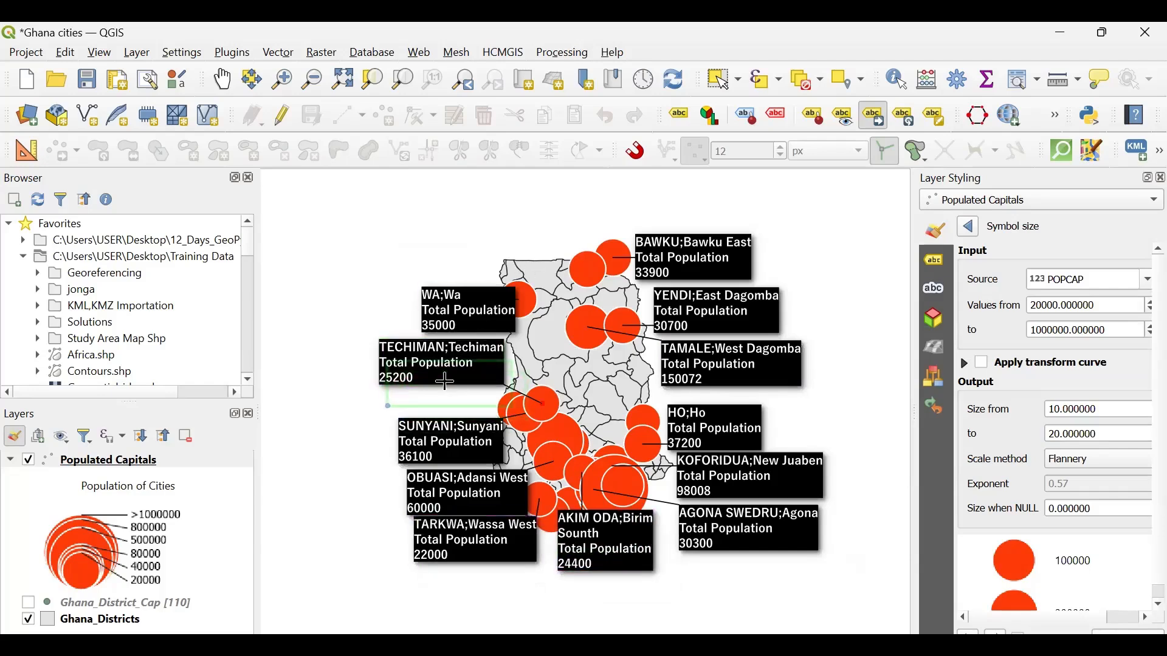
click(445, 381)
click(390, 367)
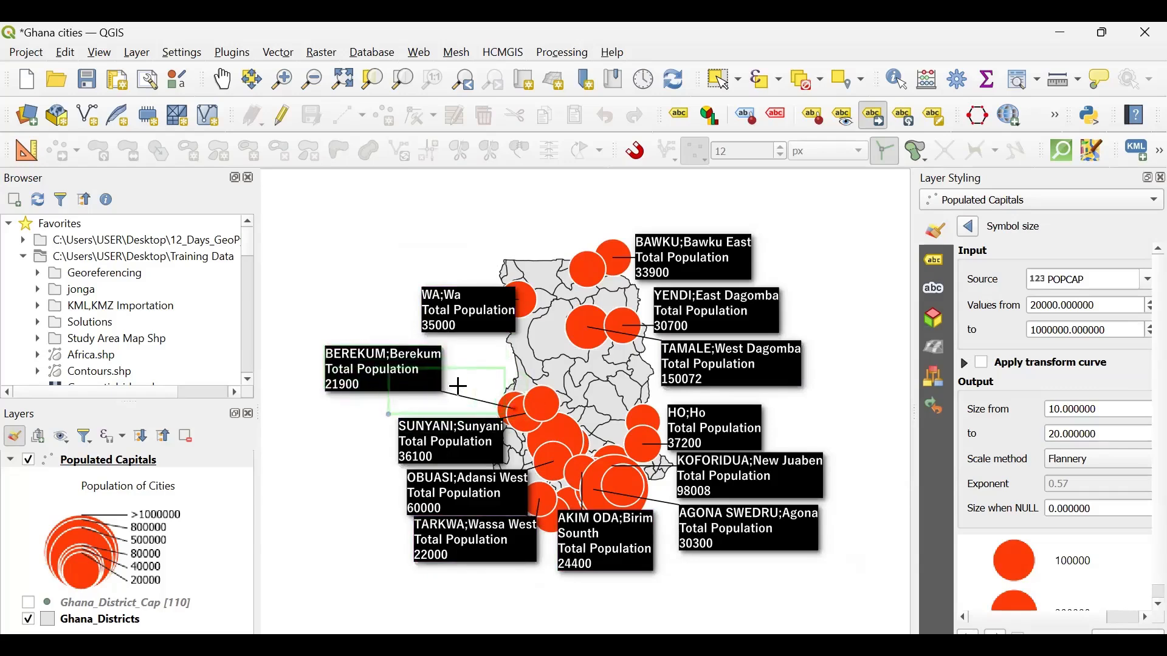
click(460, 381)
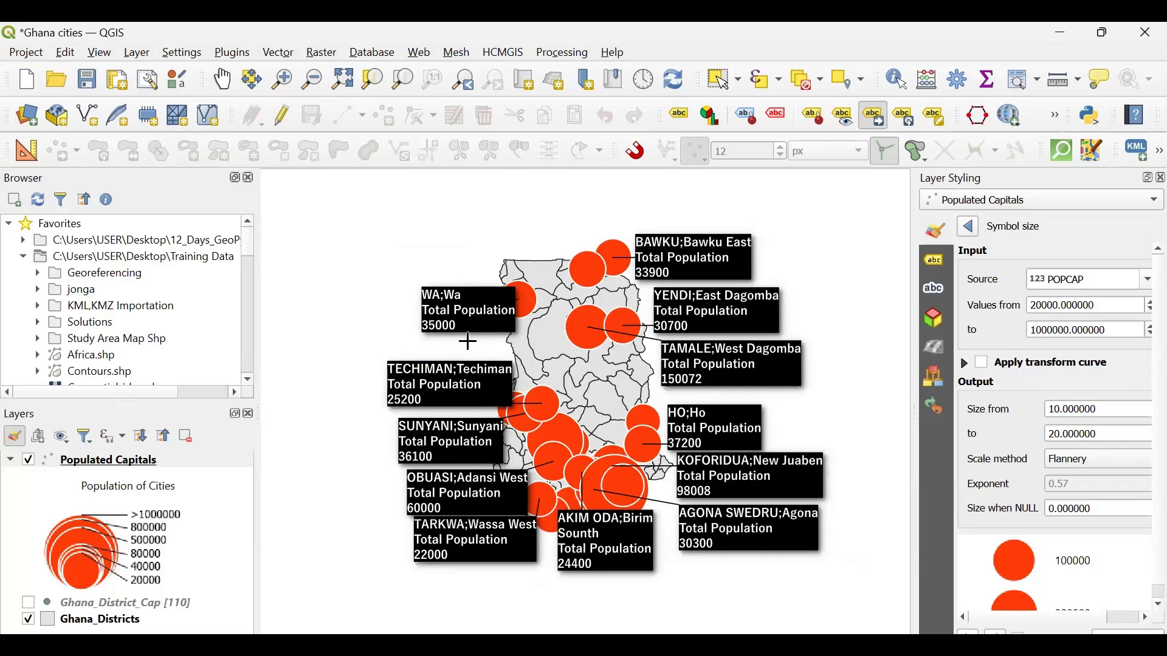
click(485, 304)
click(478, 313)
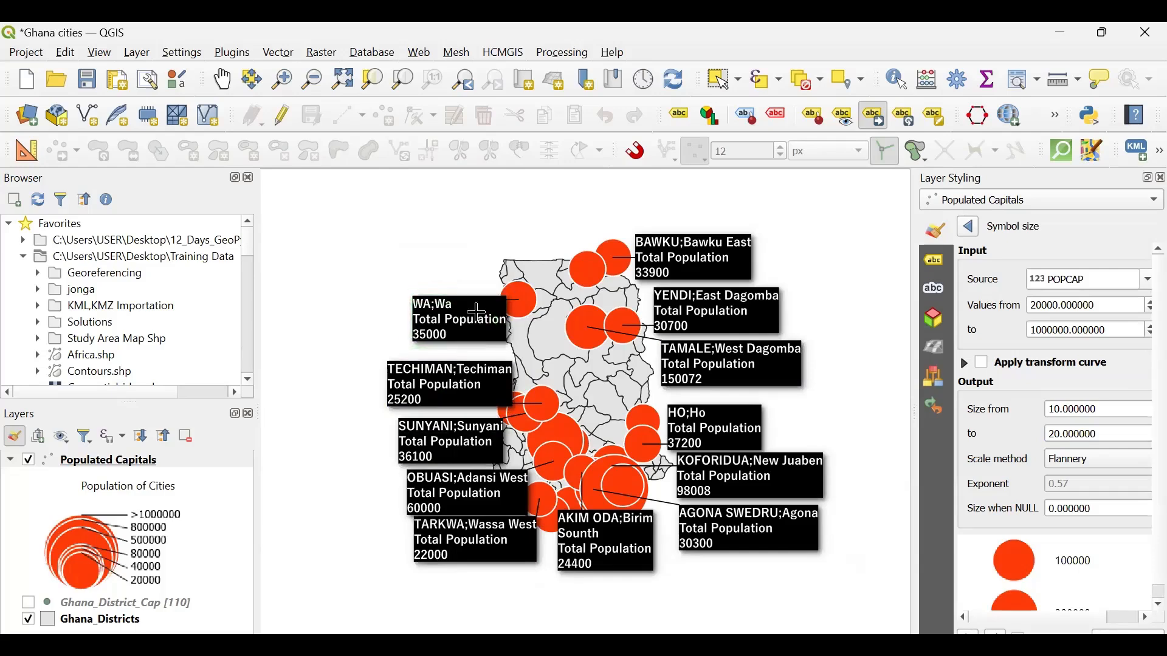
click(442, 378)
click(460, 369)
- Move the Agona Swedru and Ho callouts and the callout beside Accra closer to the southeastern side of the map
click(753, 521)
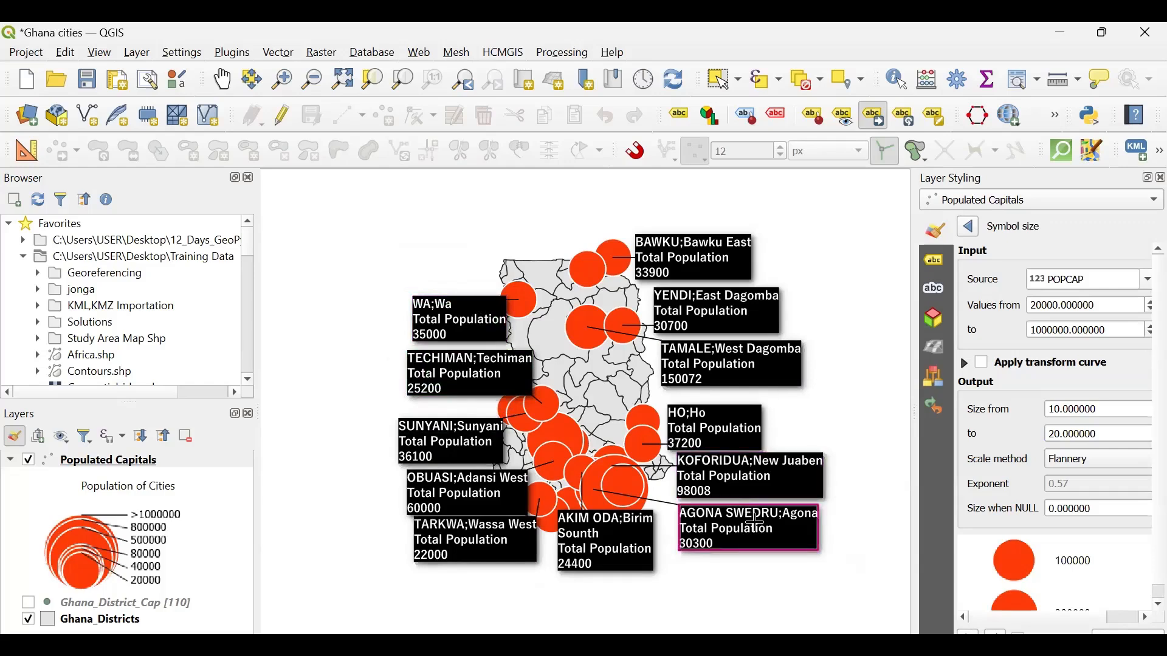
click(729, 496)
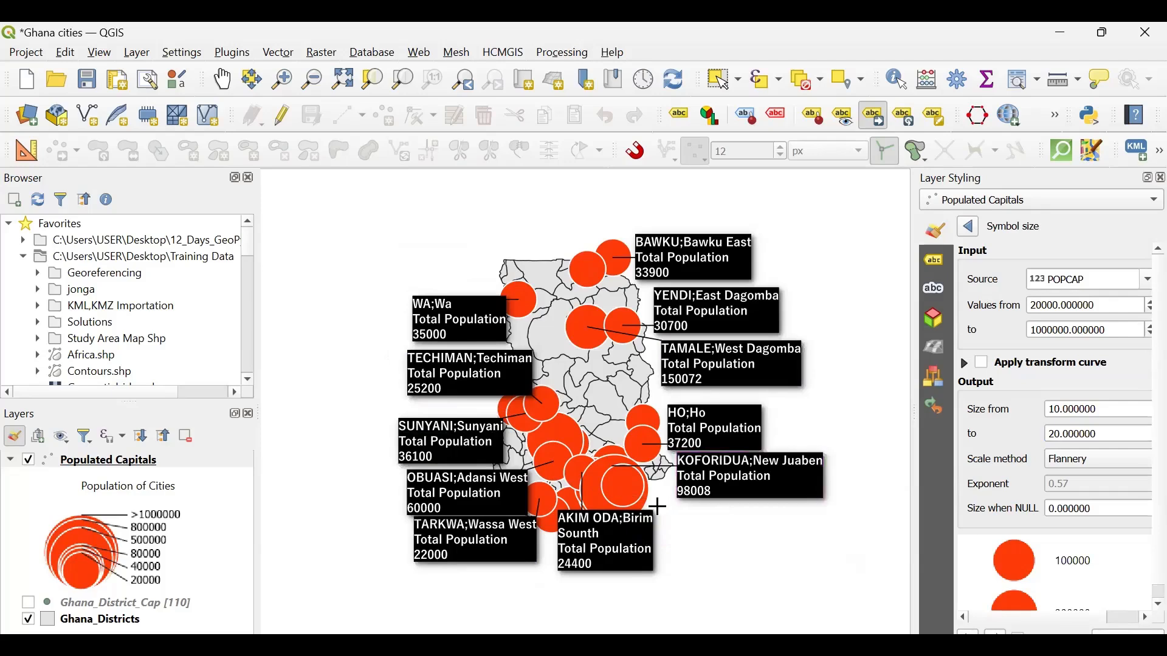
click(731, 497)
click(729, 500)
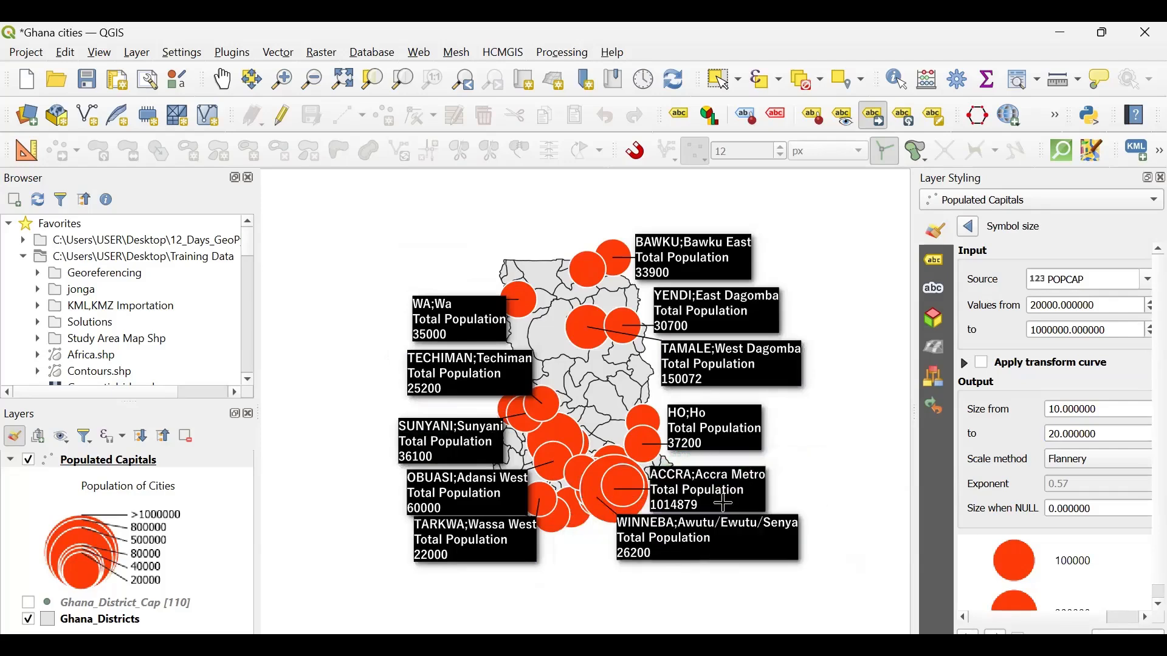
click(727, 430)
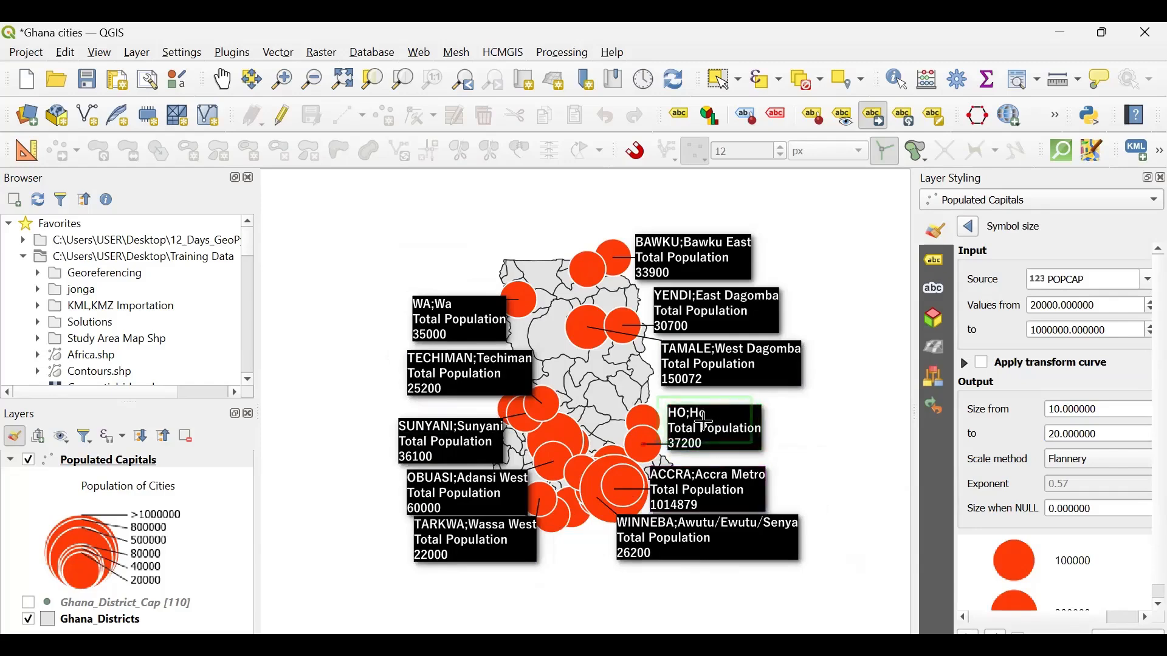
click(704, 422)
- Move the Tamale, Yendi and Bawku callouts left, closer to their markers along the eastern edge of the map
click(747, 365)
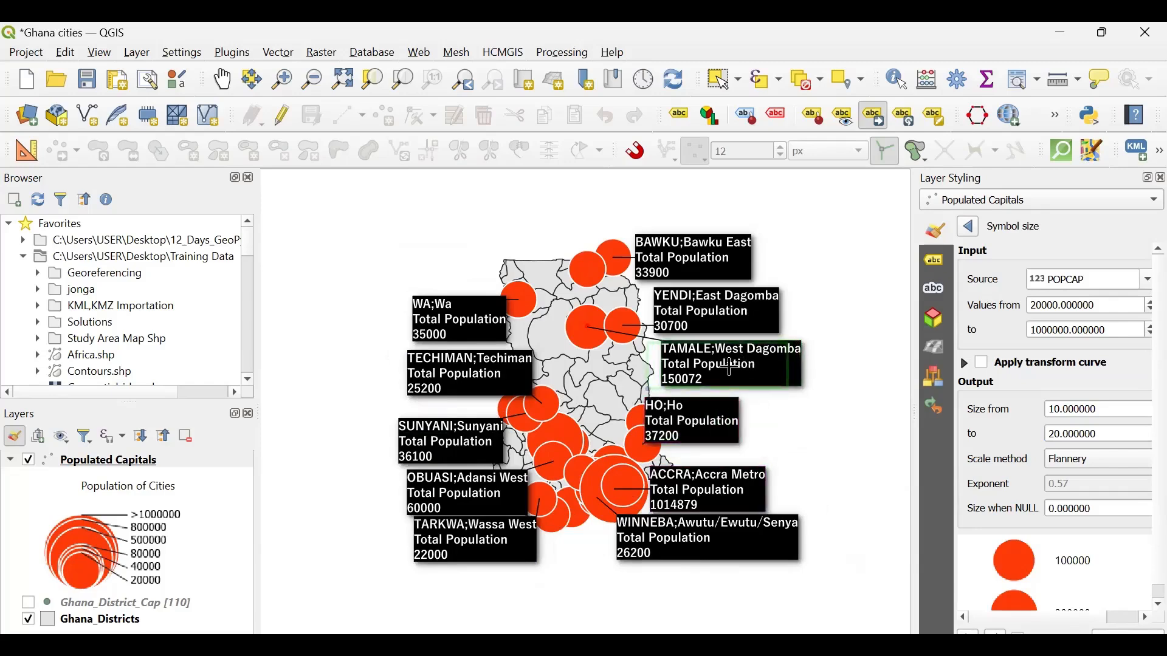
click(730, 370)
click(732, 310)
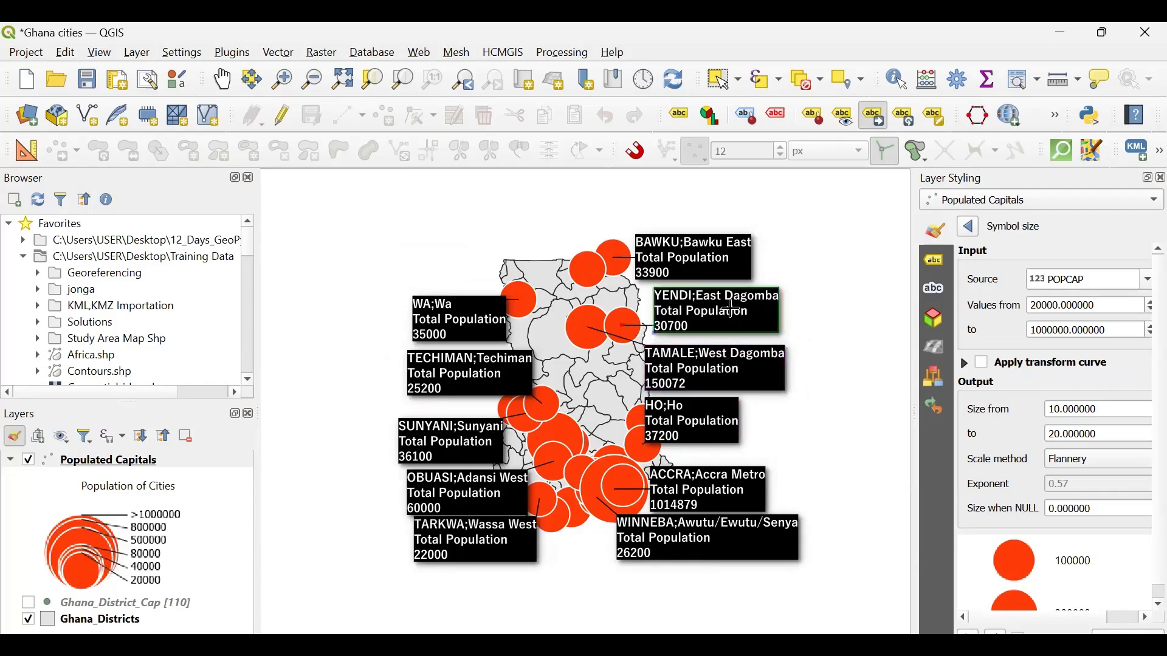
click(717, 316)
click(708, 257)
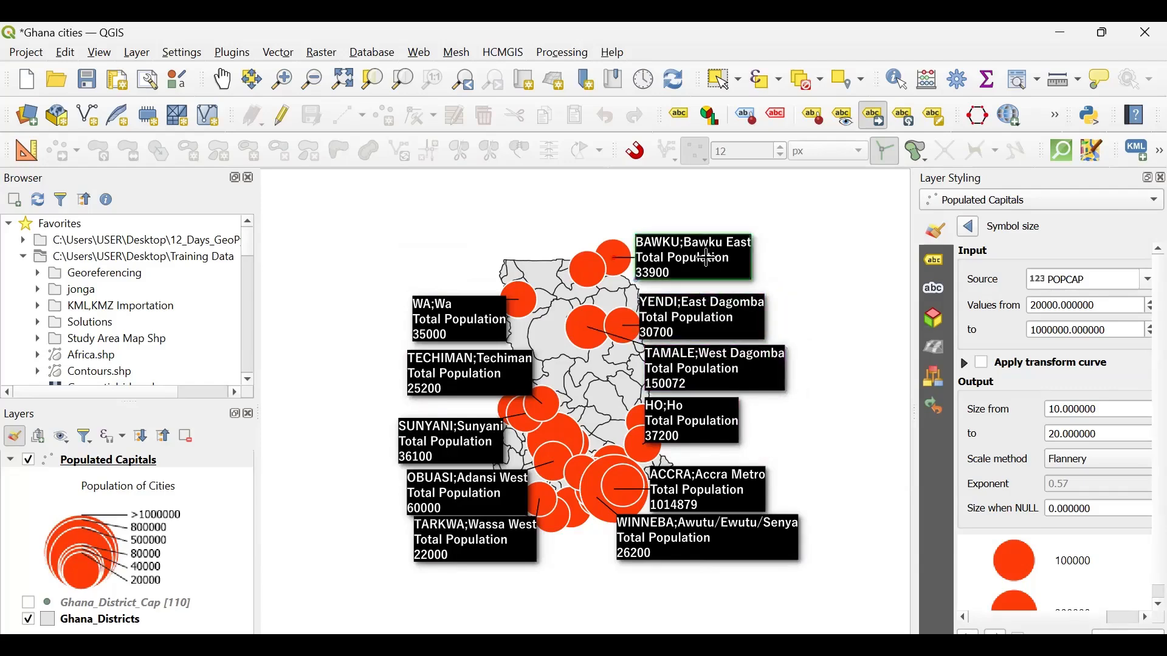
click(670, 266)
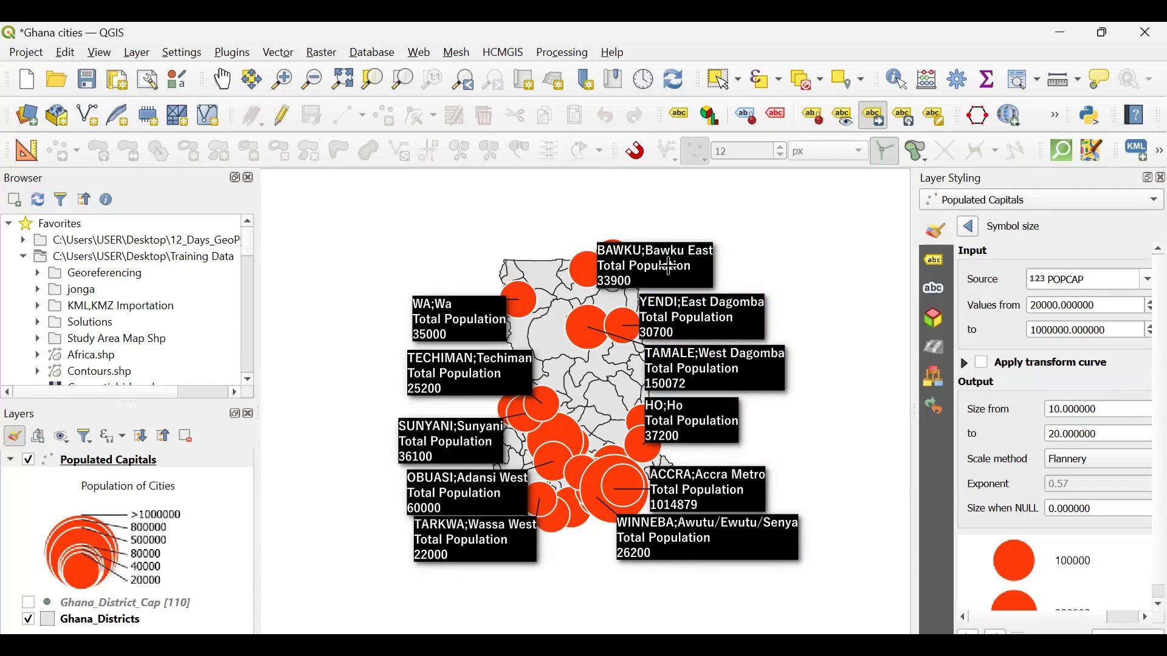
- Save the project, switch to the Populated cities in Ghana layout, and refresh its map with the updated markers and callouts
click(87, 79)
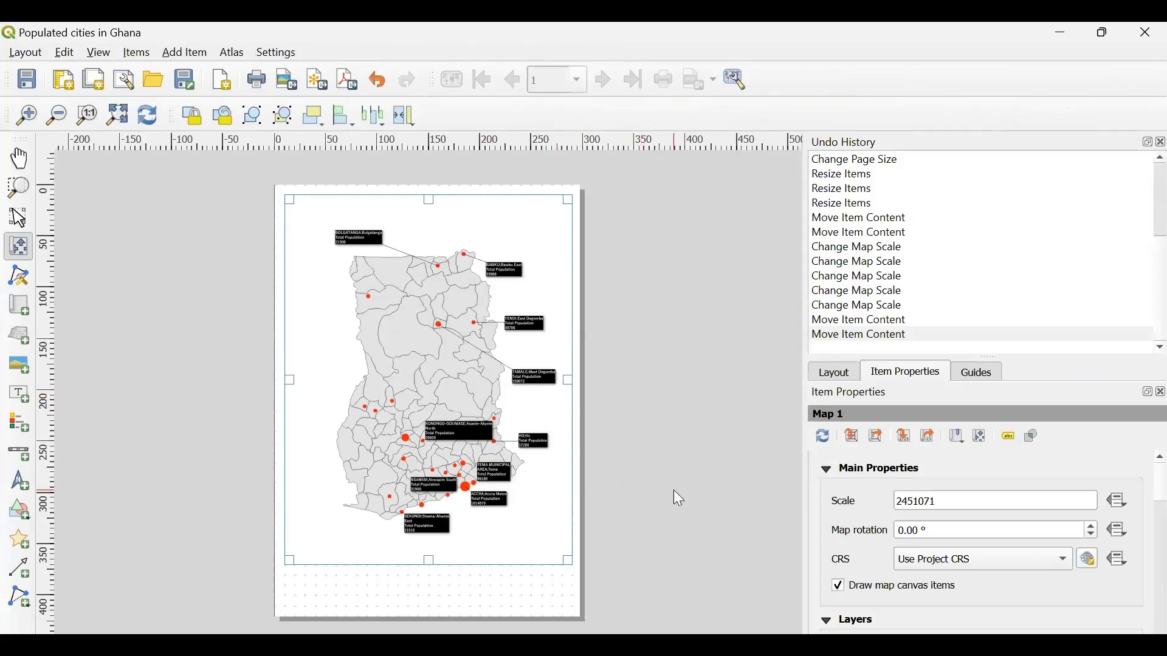
click(151, 120)
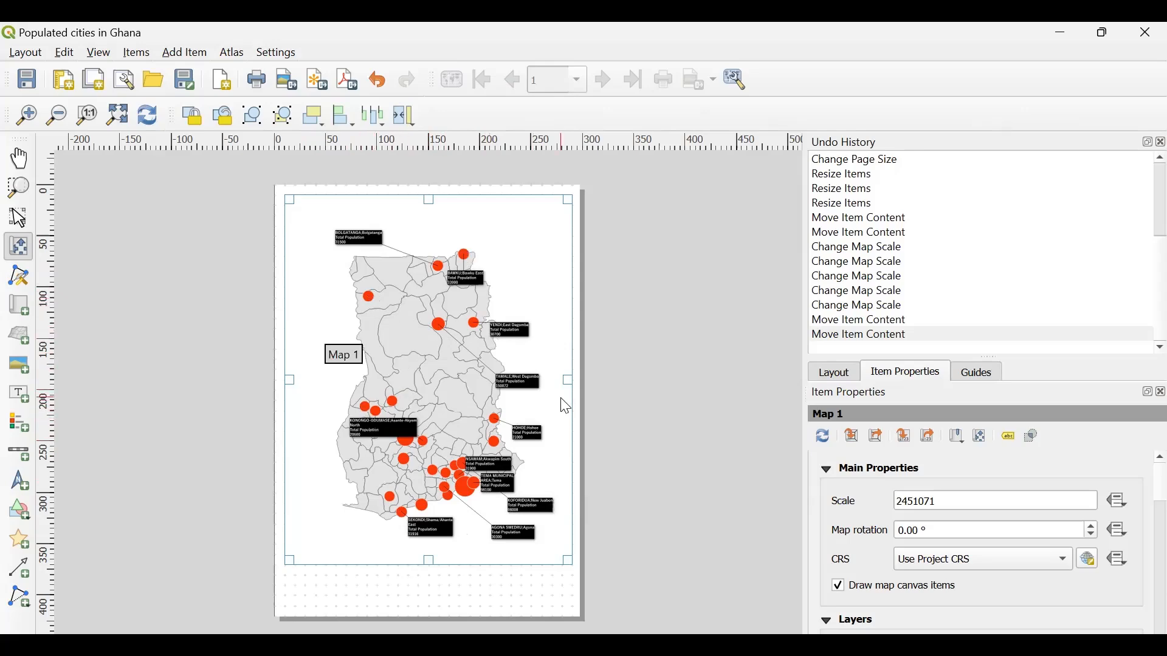
click(822, 435)
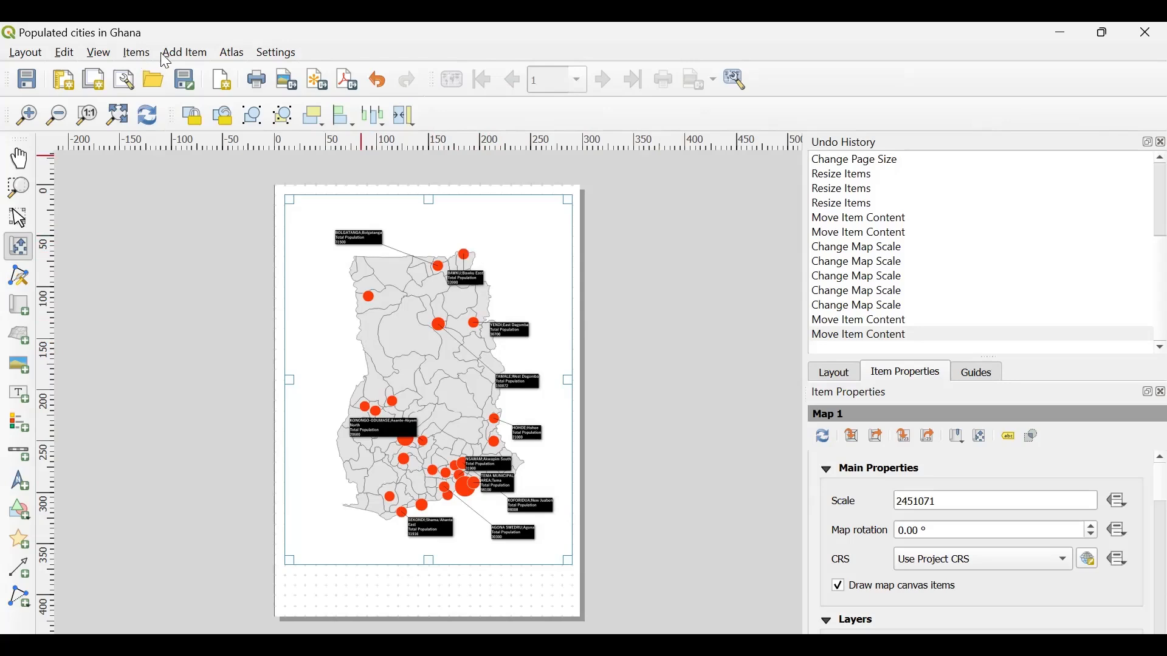
- Add a text label about 170 mm wide and 20 mm high above the map near the top of the page
click(182, 54)
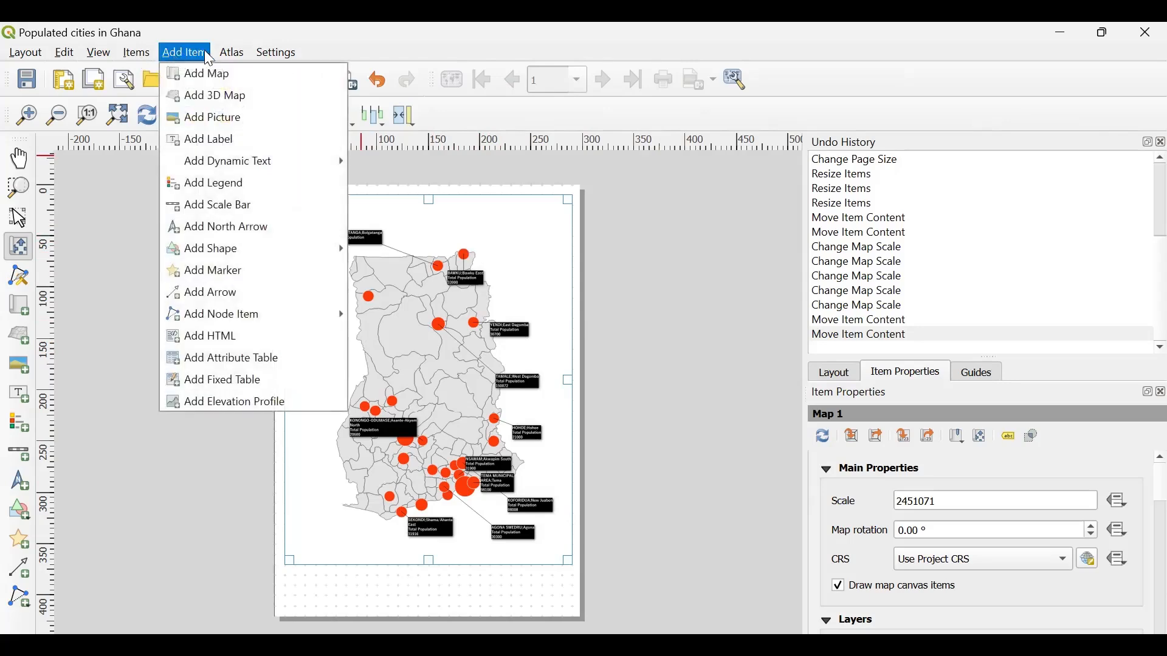
click(198, 145)
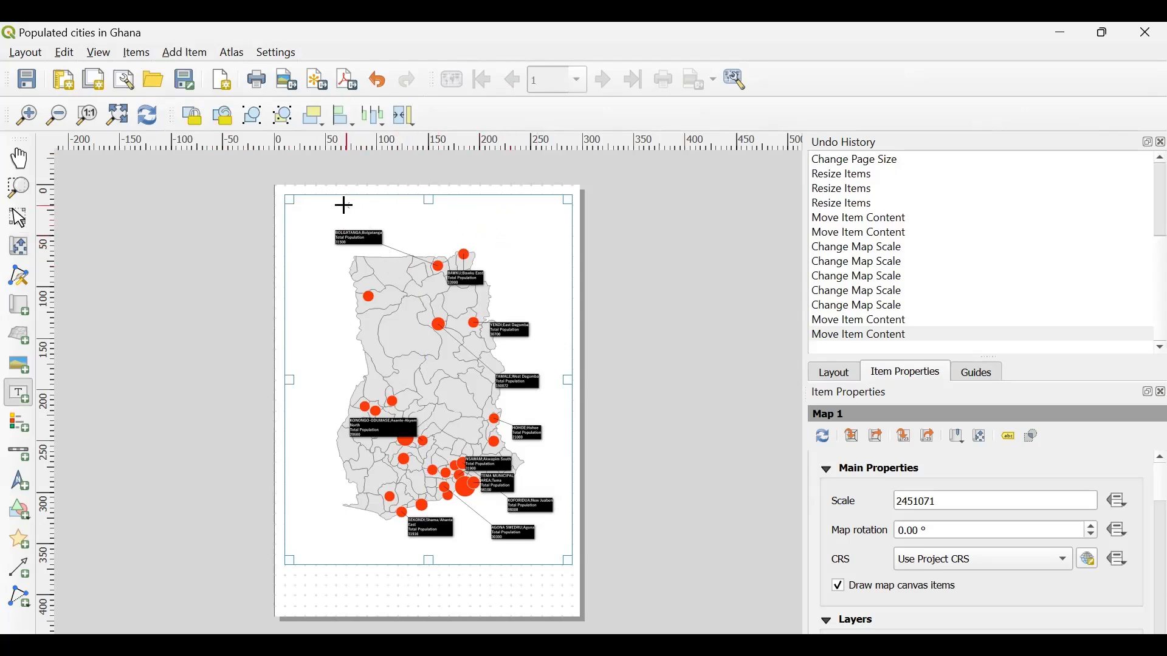
drag(344, 206, 522, 226)
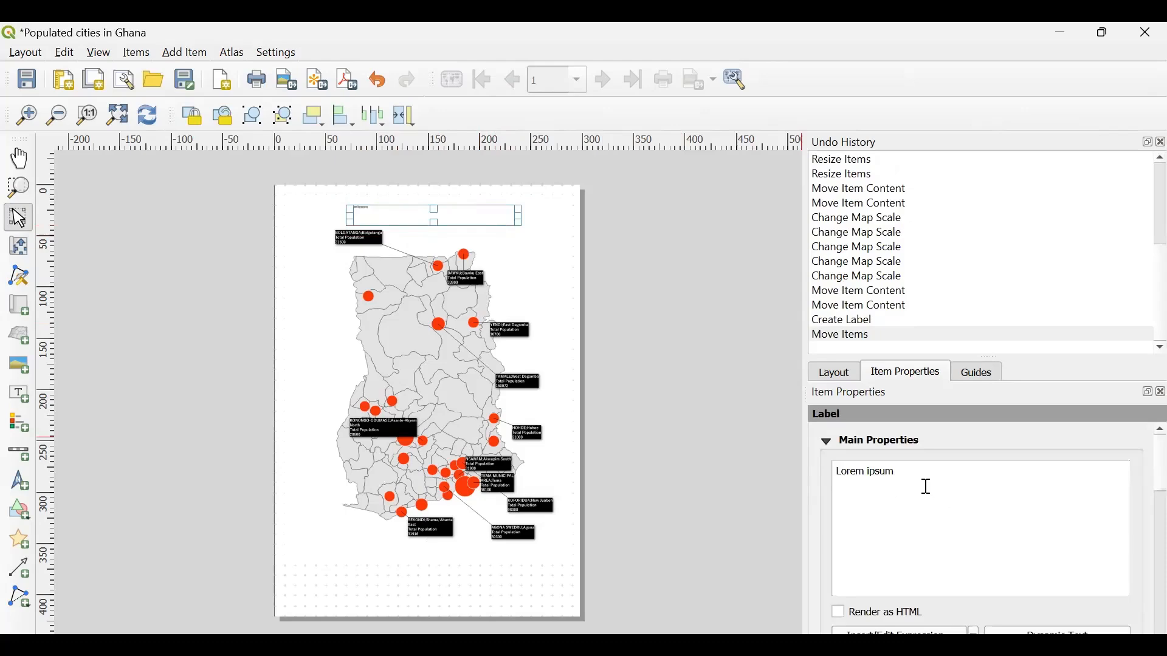
- Replace the label's placeholder text with "A map of Ghana showing capital cities with population more than 20000"
drag(898, 480, 820, 472)
click(890, 479)
drag(893, 477, 820, 474)
key(BackSpace)
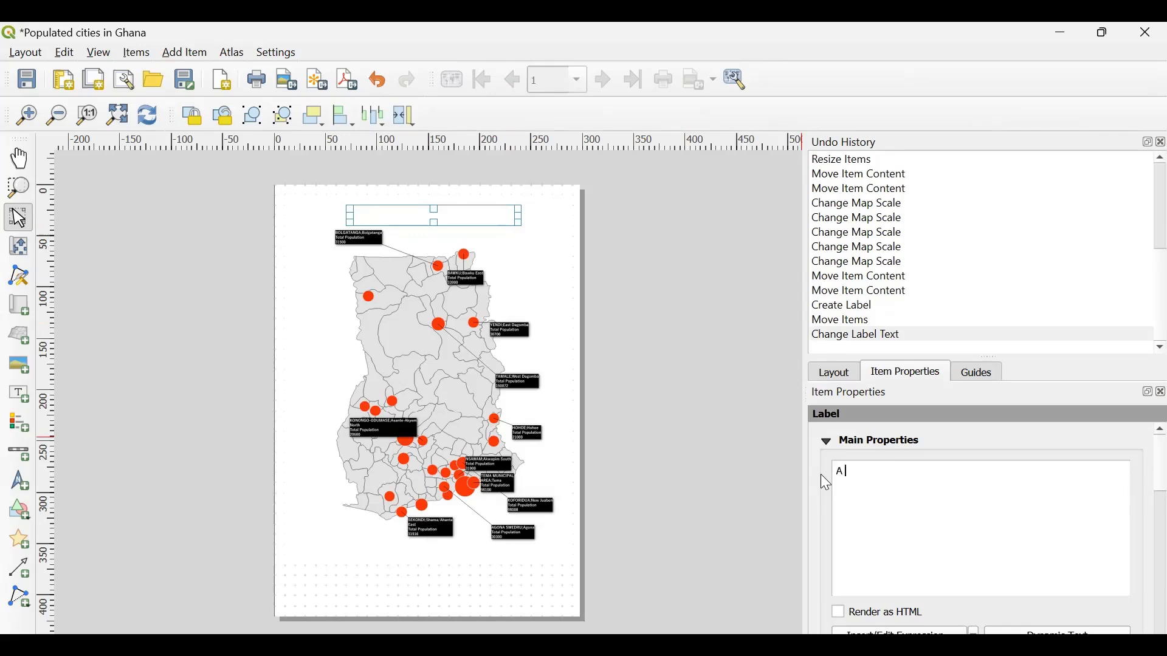
text(A map of Ghana S)
key(BackSpace)
text(showing )
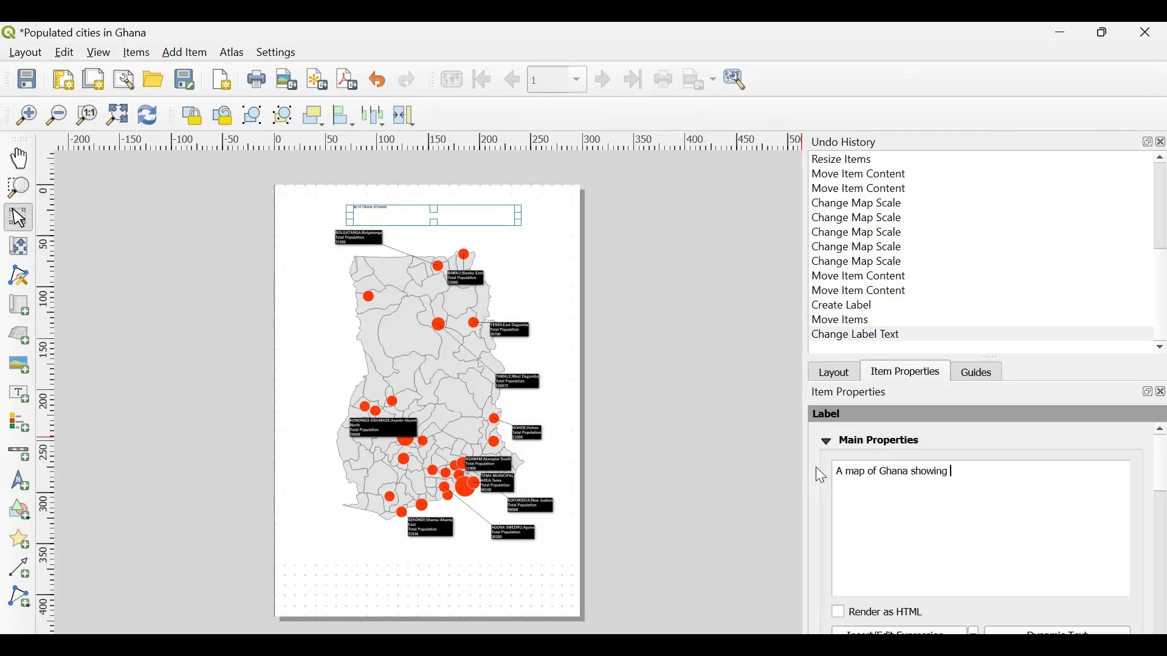
text(capital cities with popu)
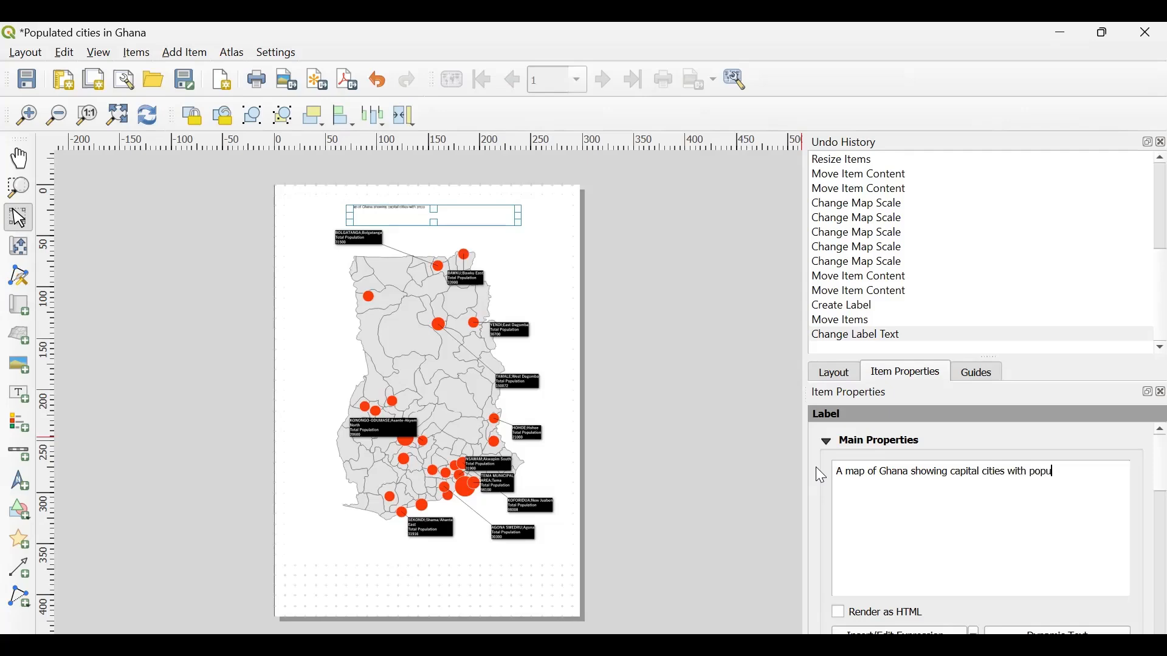
text(lation more than 20000)
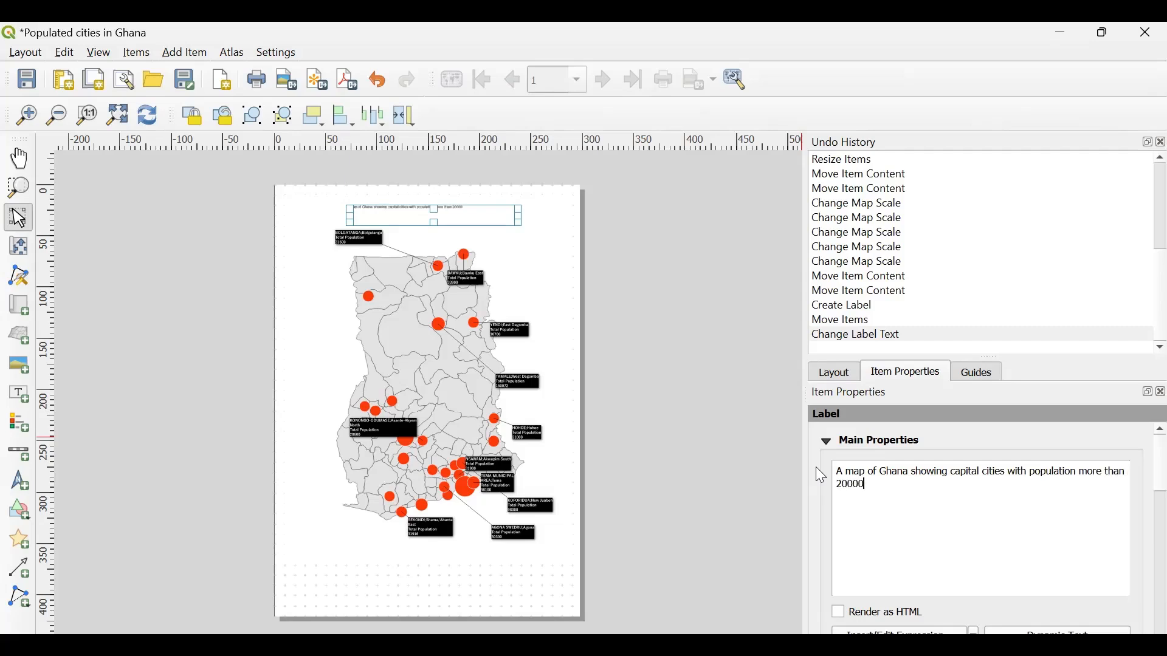
text( according to the 2010)
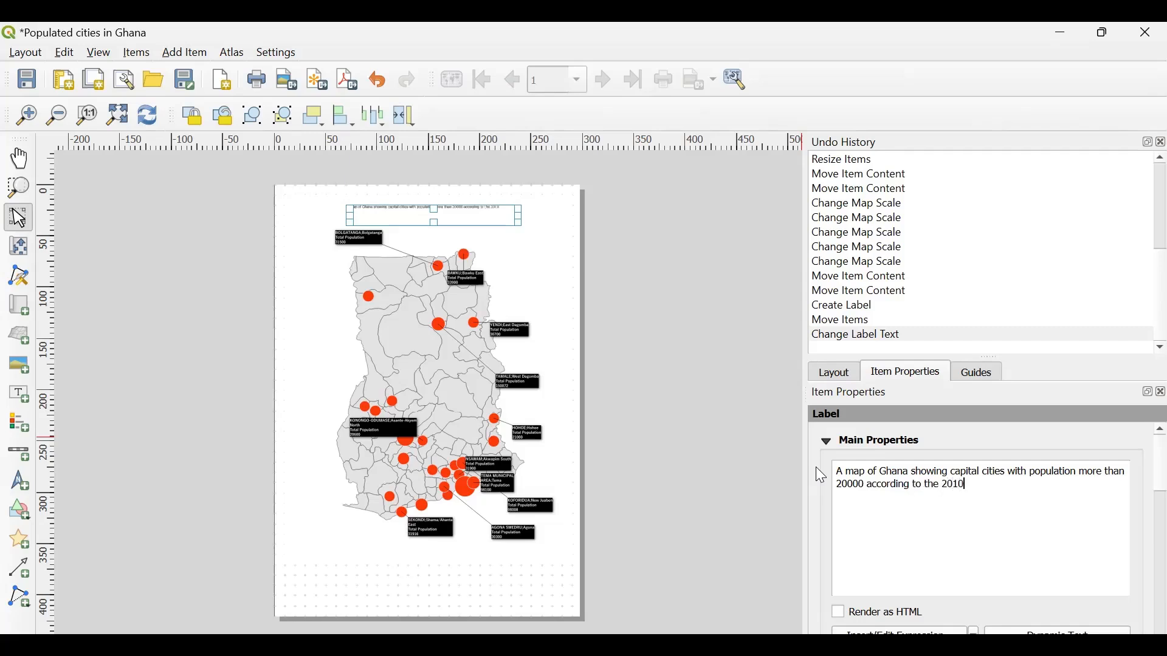
text( PHC)
- Set the title label's font size to 20 points
scroll(1003, 518, down, 3)
scroll(1008, 519, up, 1)
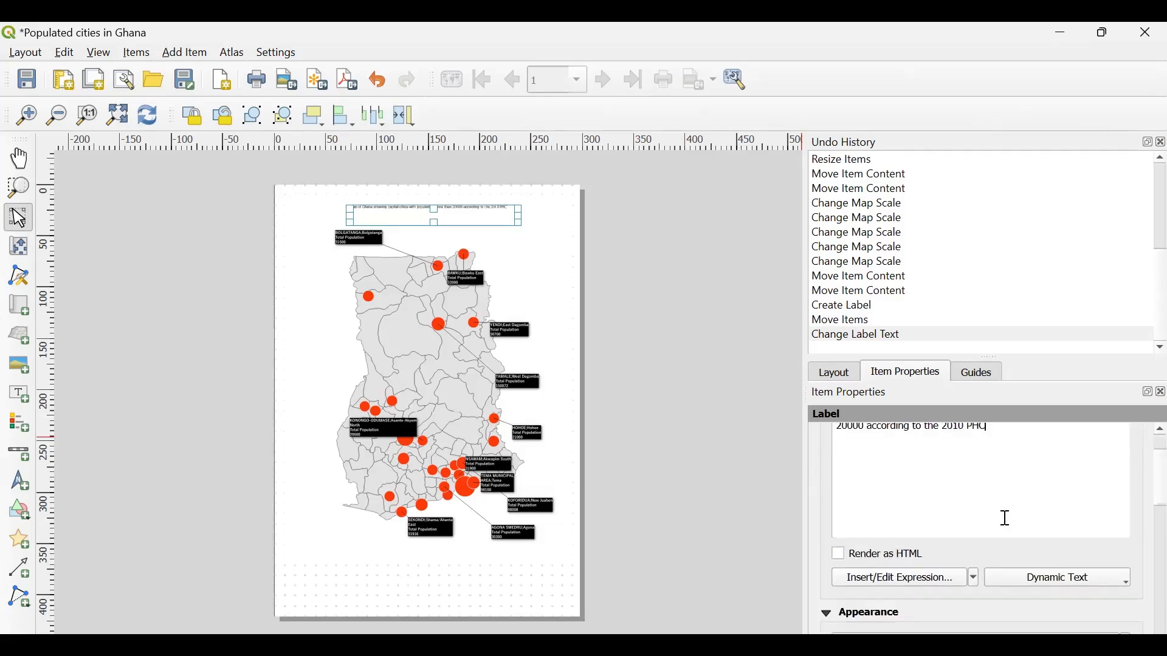
scroll(1005, 519, up, 2)
scroll(1006, 519, down, 3)
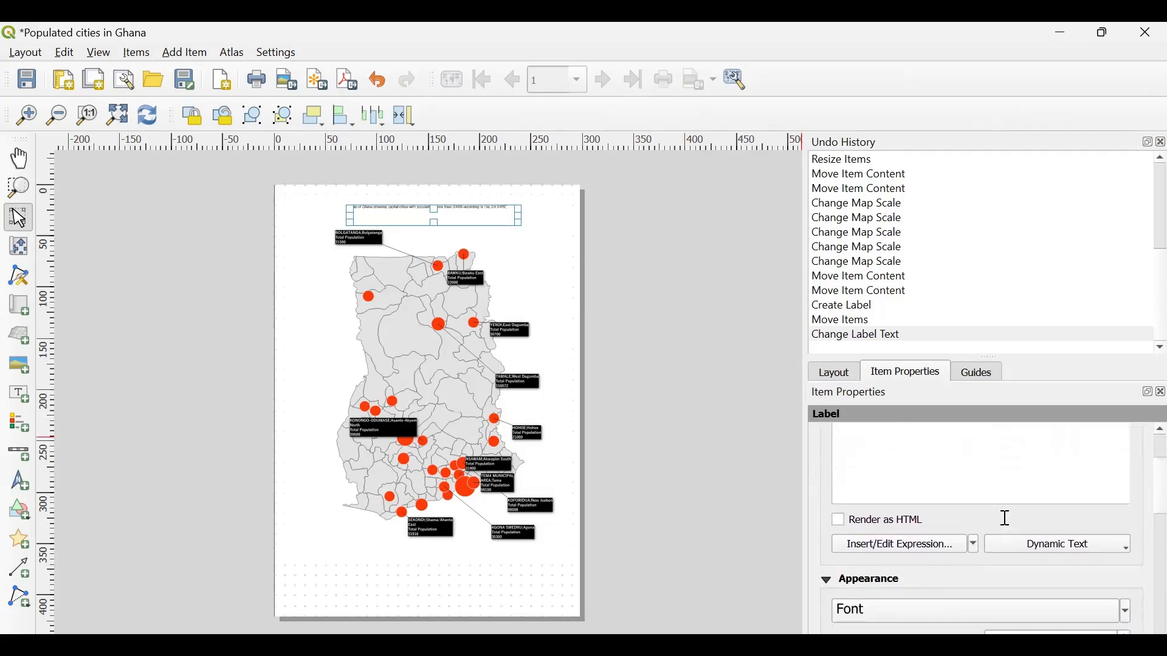
scroll(1005, 518, up, 1)
scroll(1005, 518, down, 2)
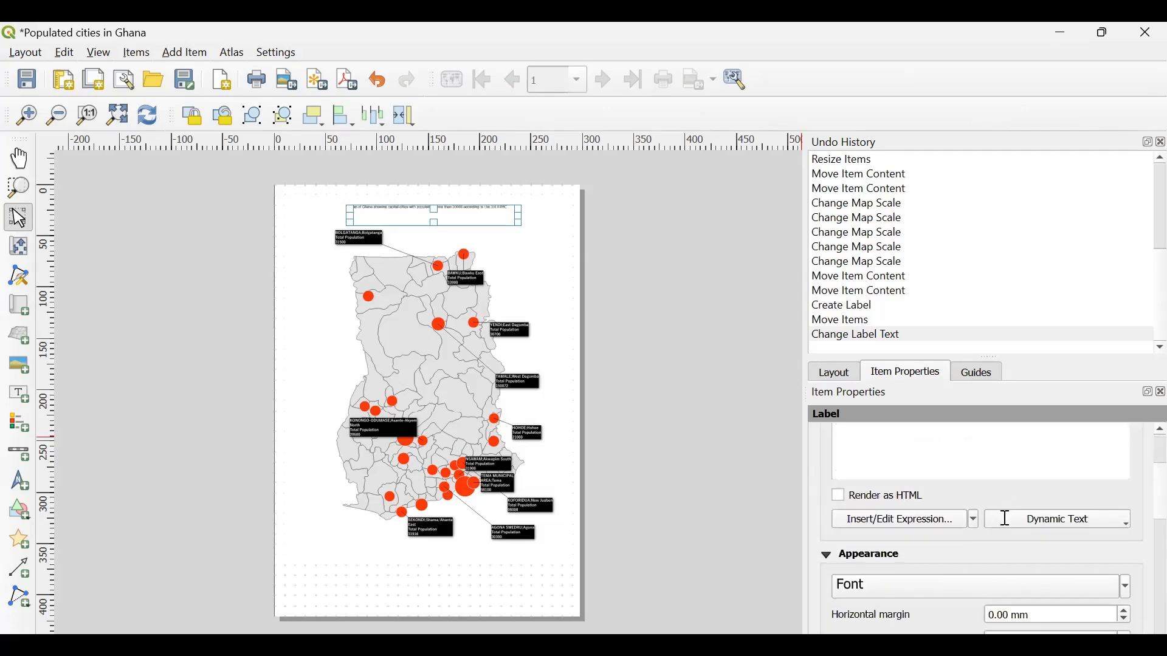
scroll(1005, 518, down, 1)
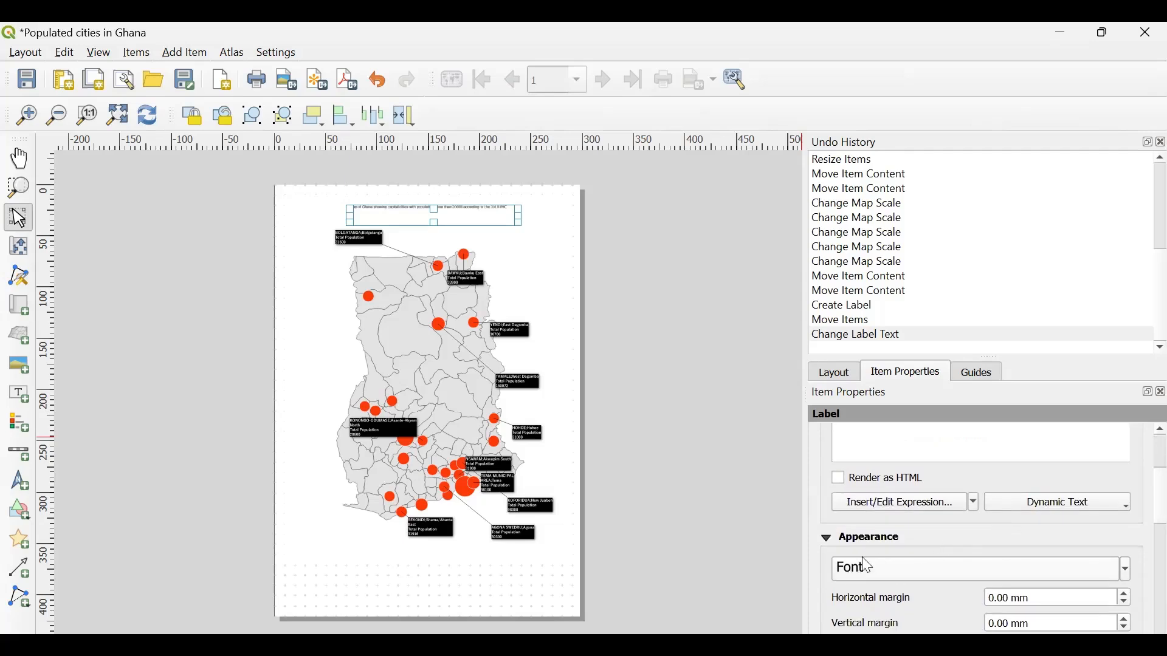
scroll(1042, 519, down, 1)
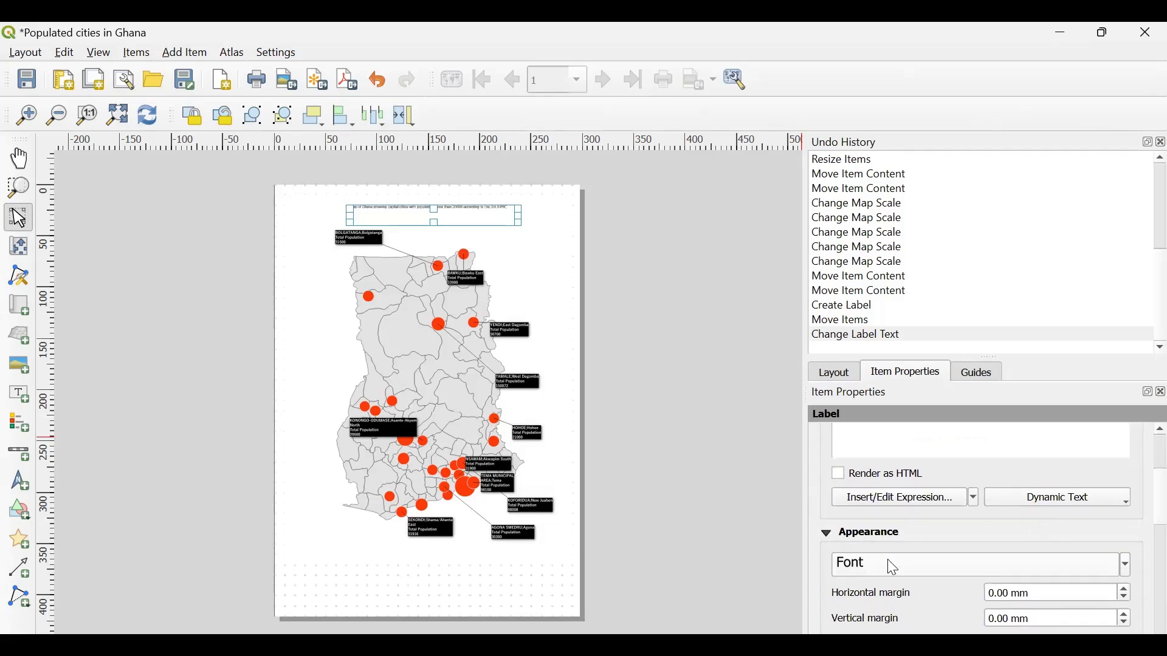
click(1127, 565)
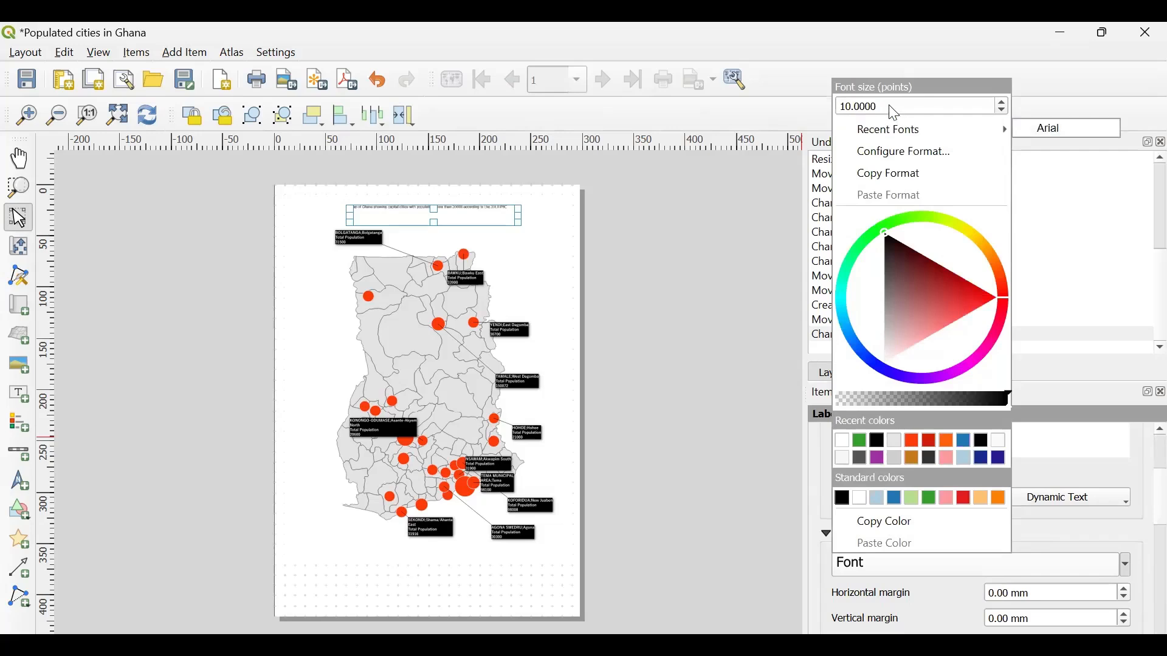
drag(895, 113, 813, 105)
text(50)
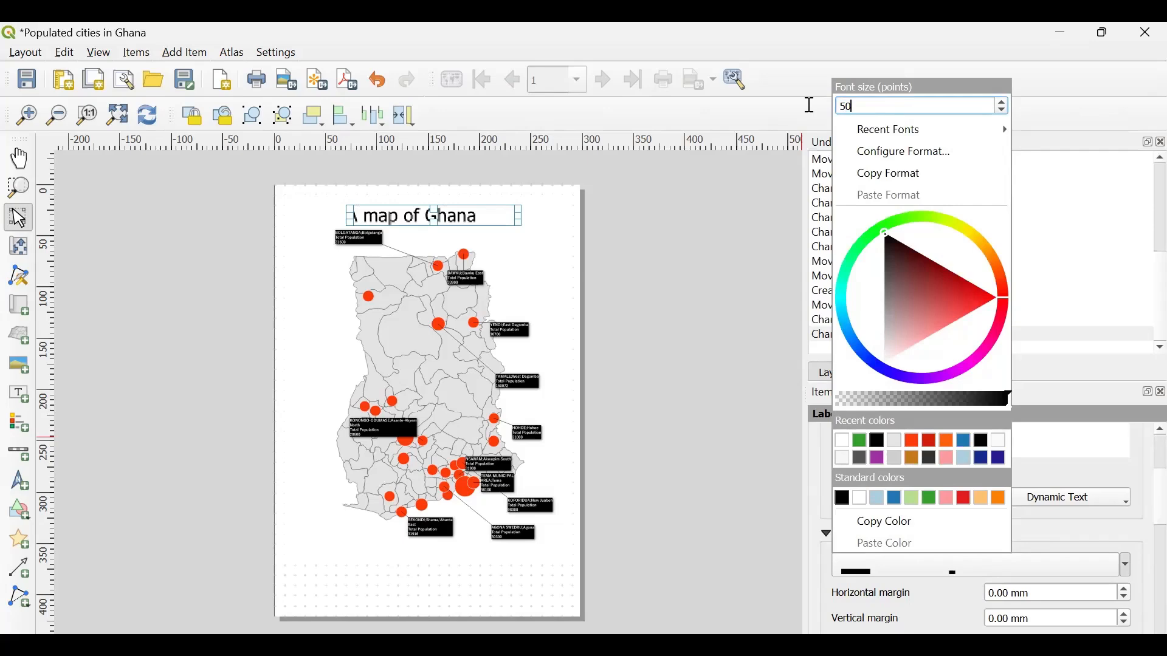
key(BackSpace)
key(BackSpace)
text(20)
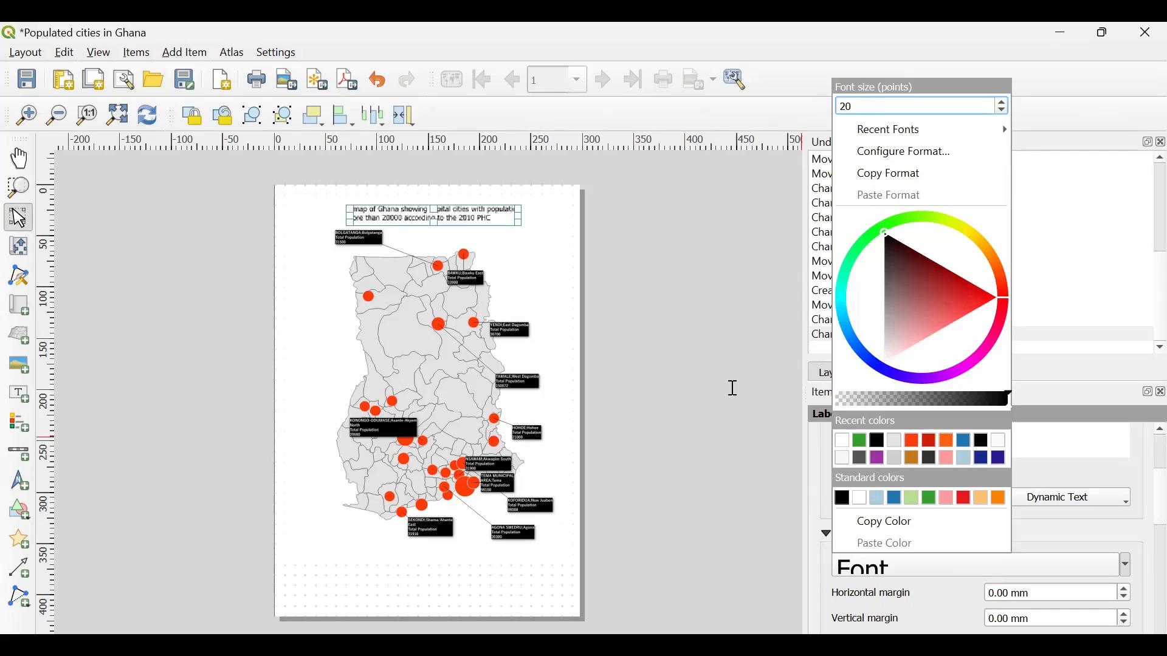
click(733, 389)
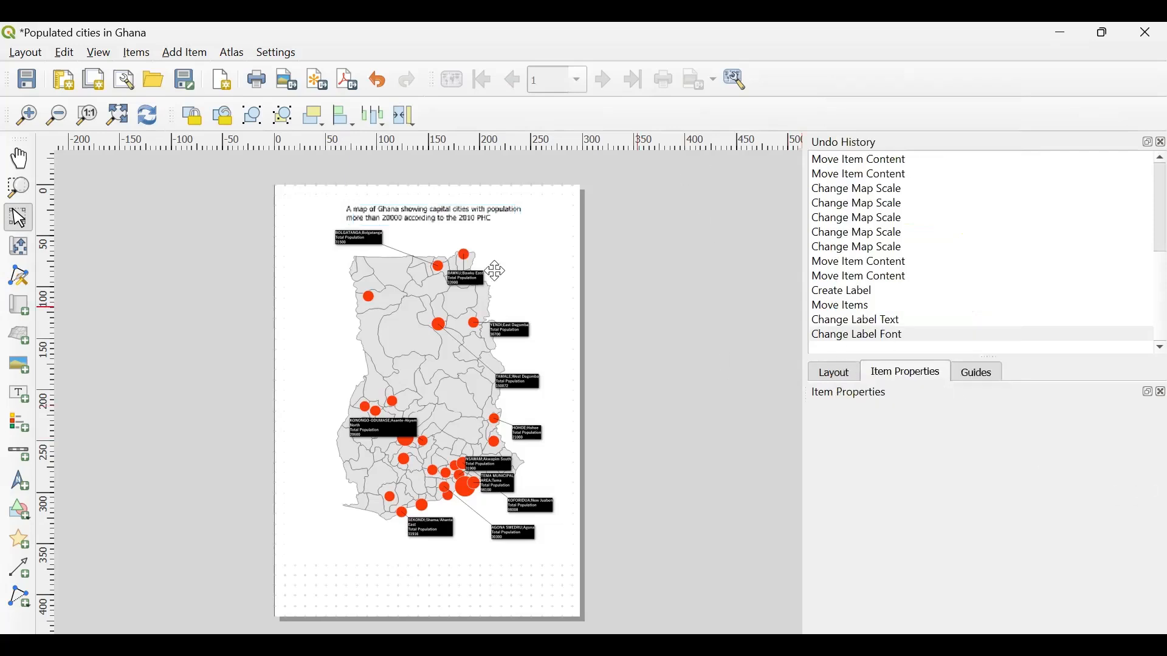
- Align the title label's text to the center horizontally and the middle vertically
click(427, 221)
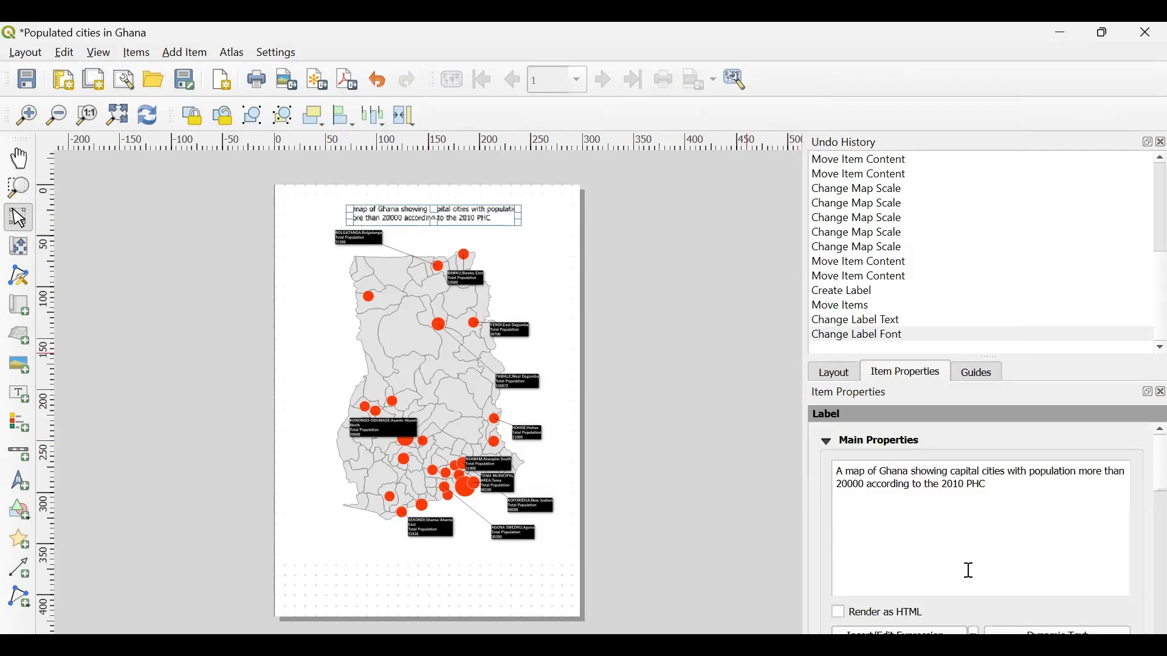
scroll(970, 571, down, 2)
scroll(950, 599, down, 10)
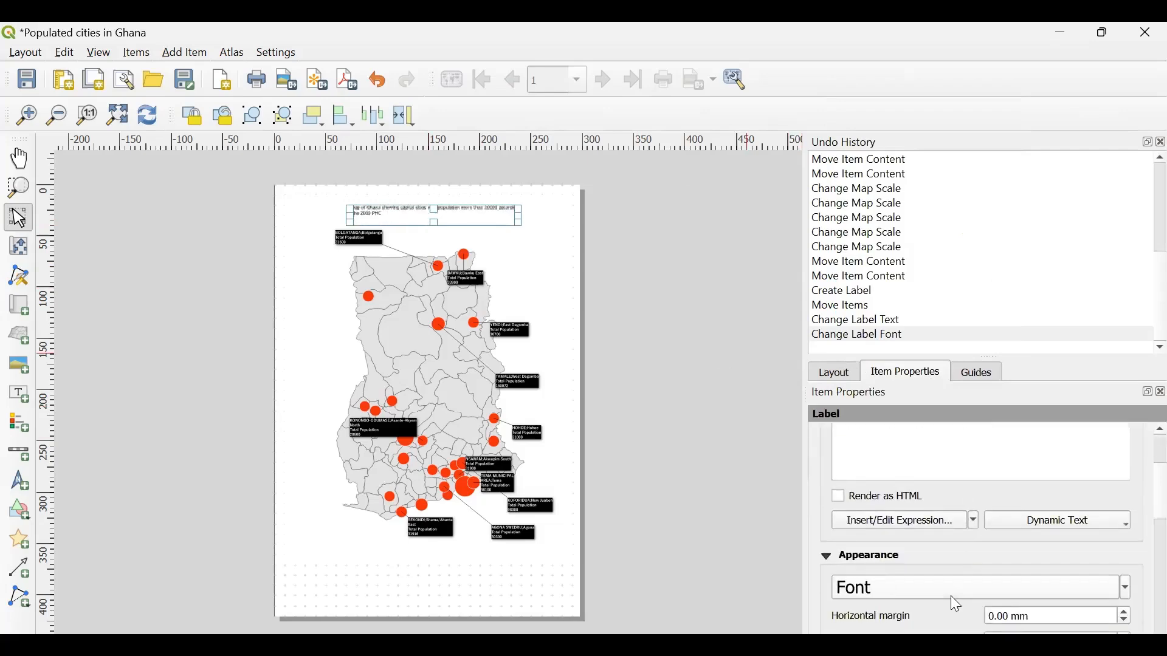
scroll(941, 596, up, 5)
scroll(941, 596, down, 4)
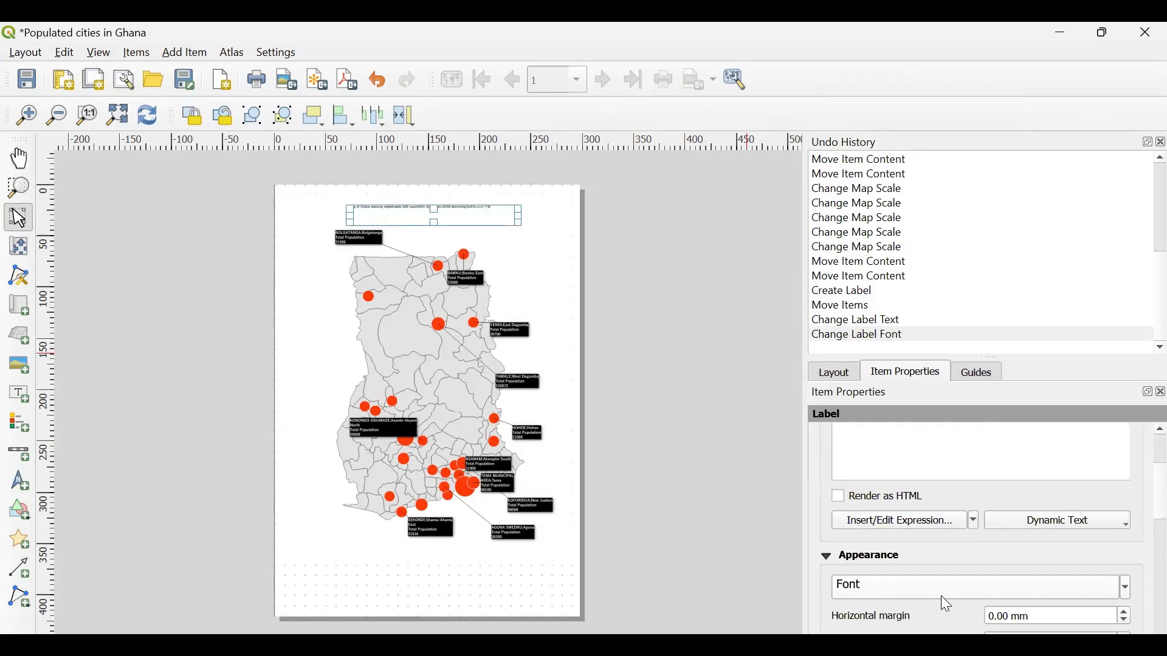
scroll(941, 597, up, 6)
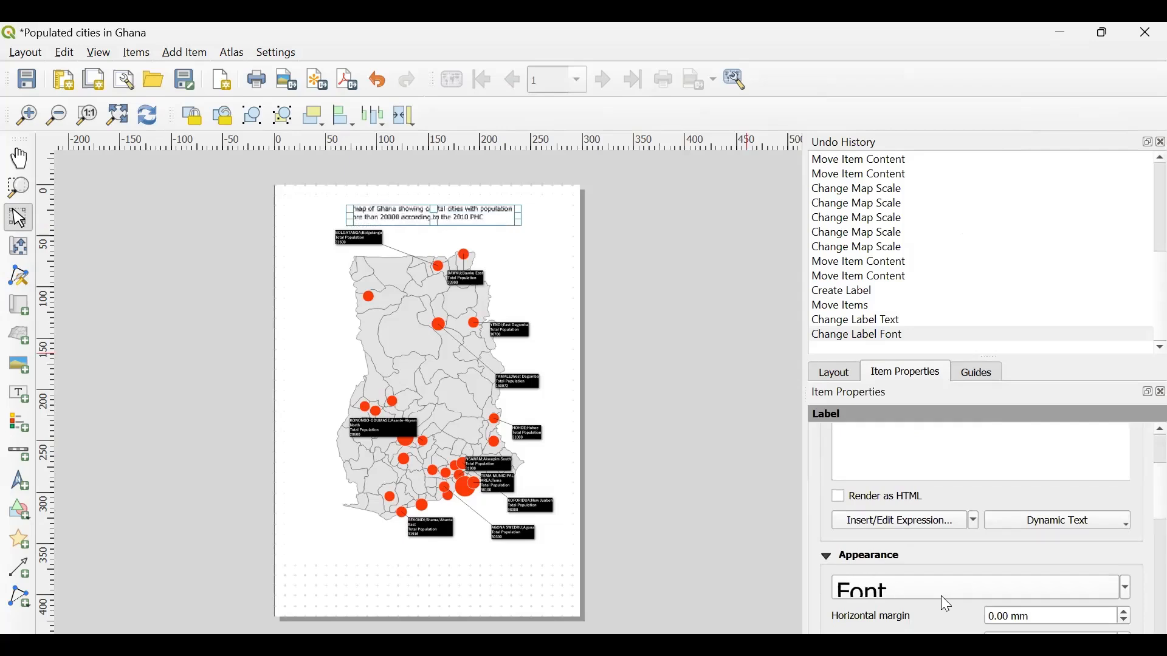
scroll(917, 619, down, 4)
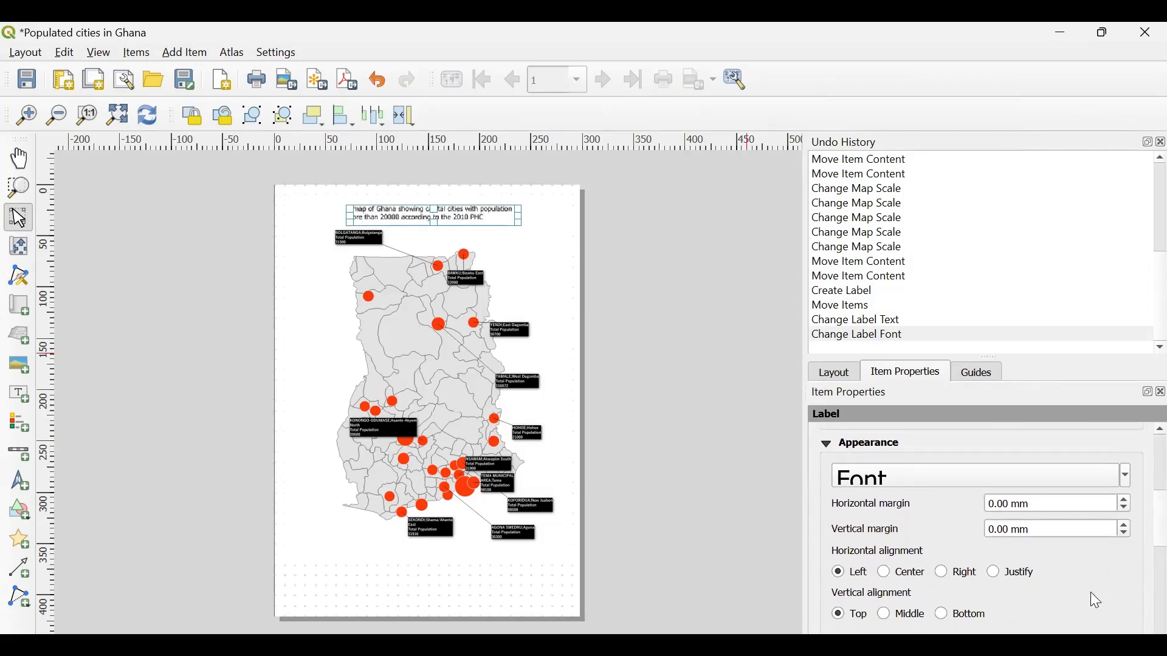
click(885, 575)
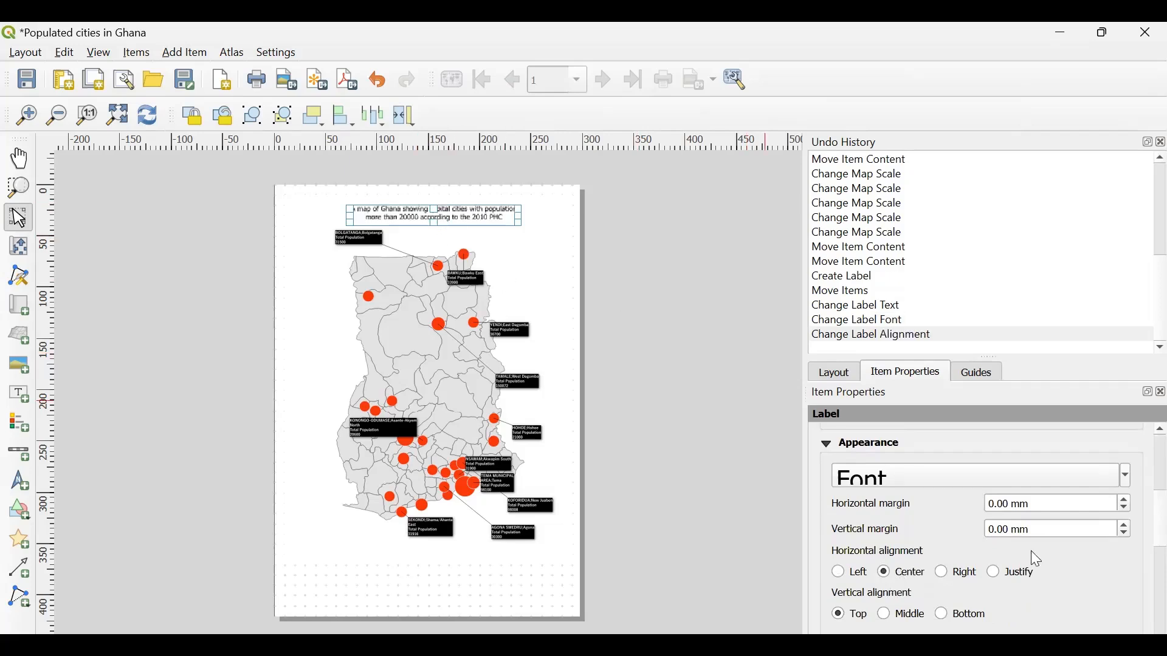
click(884, 615)
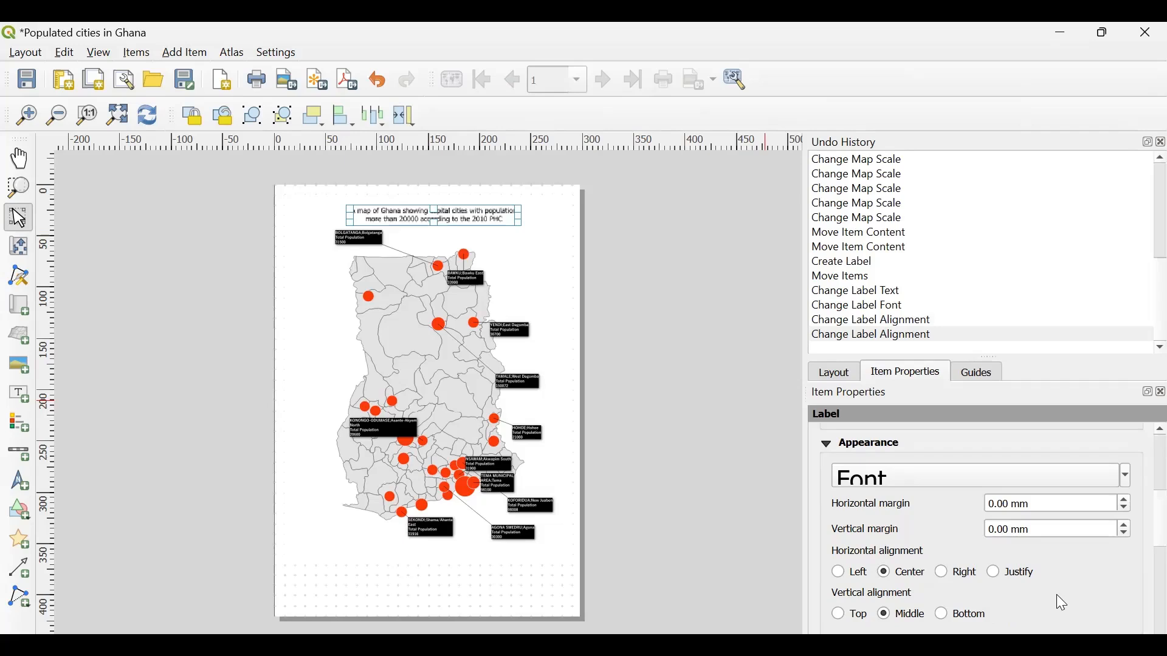
- Enable a frame around the title label and deselect the label to check the border
scroll(1056, 594, down, 3)
scroll(1056, 594, down, 2)
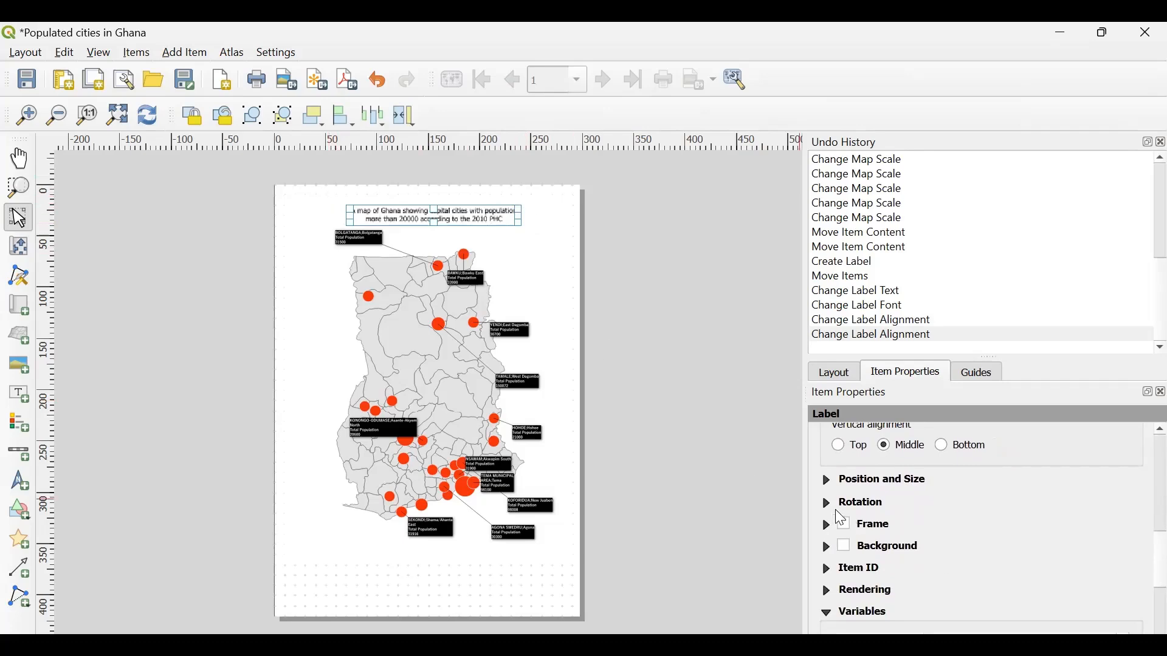
click(846, 526)
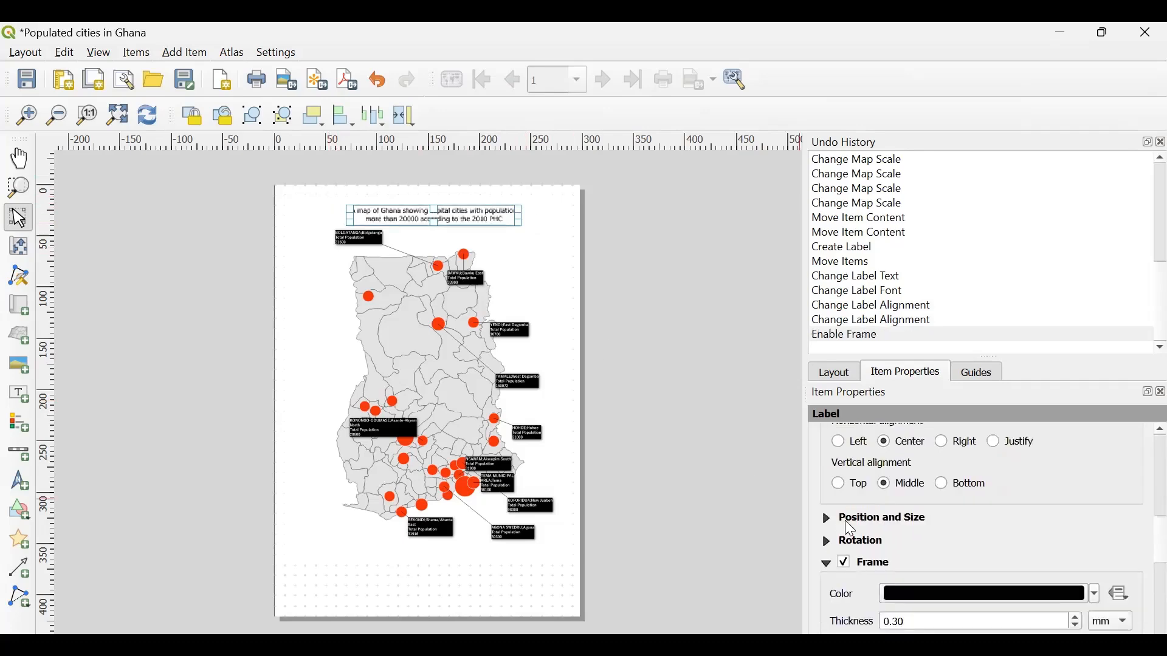
click(537, 263)
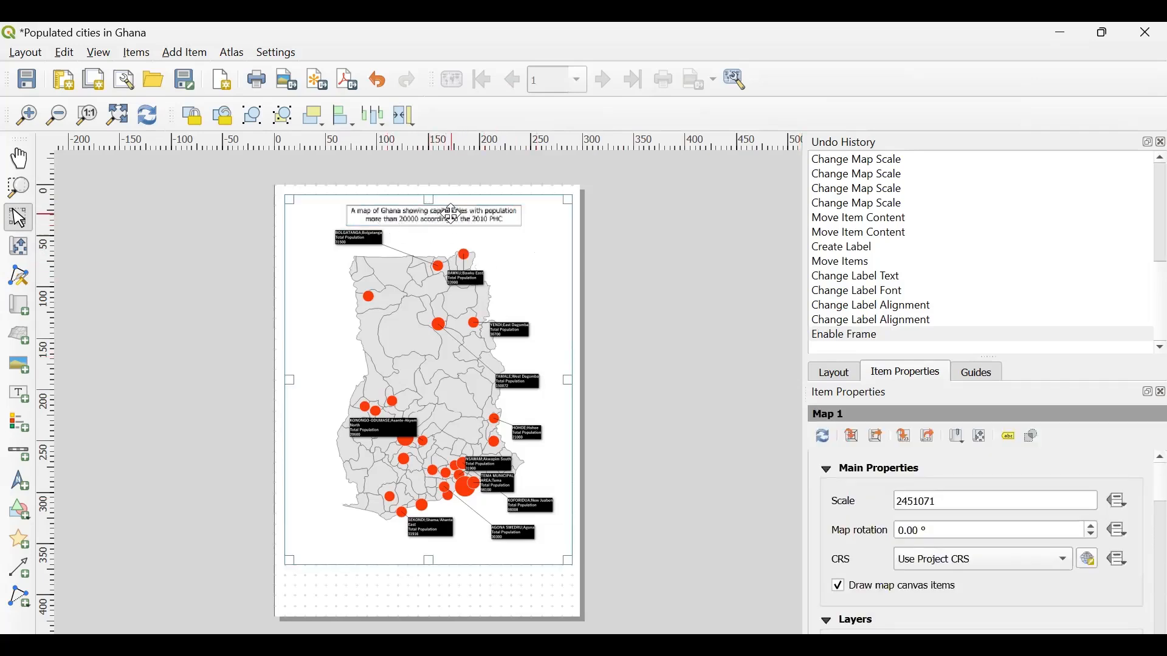
- Enable the background fill of the title label above the map
click(421, 214)
scroll(929, 512, down, 10)
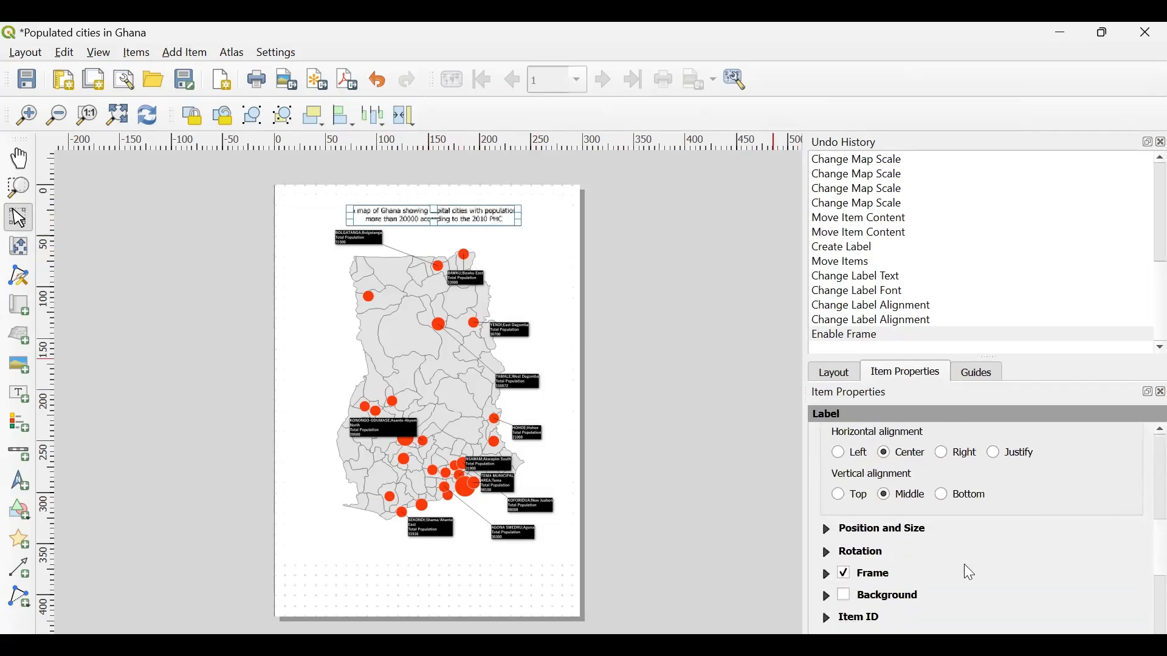
scroll(964, 564, down, 3)
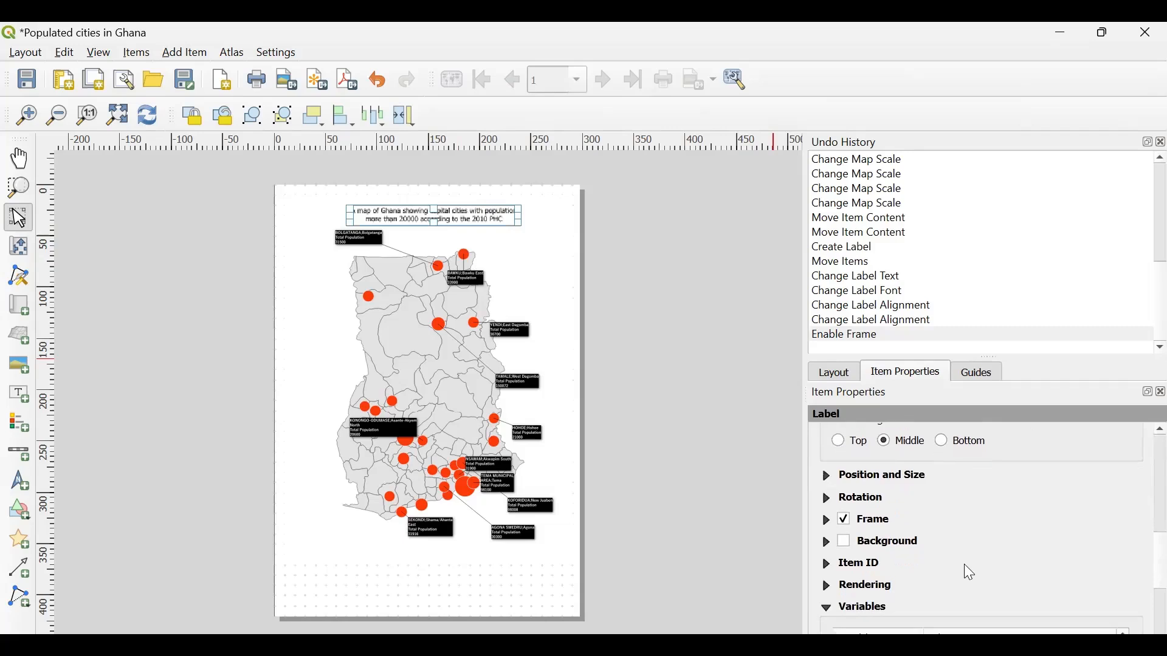
click(844, 543)
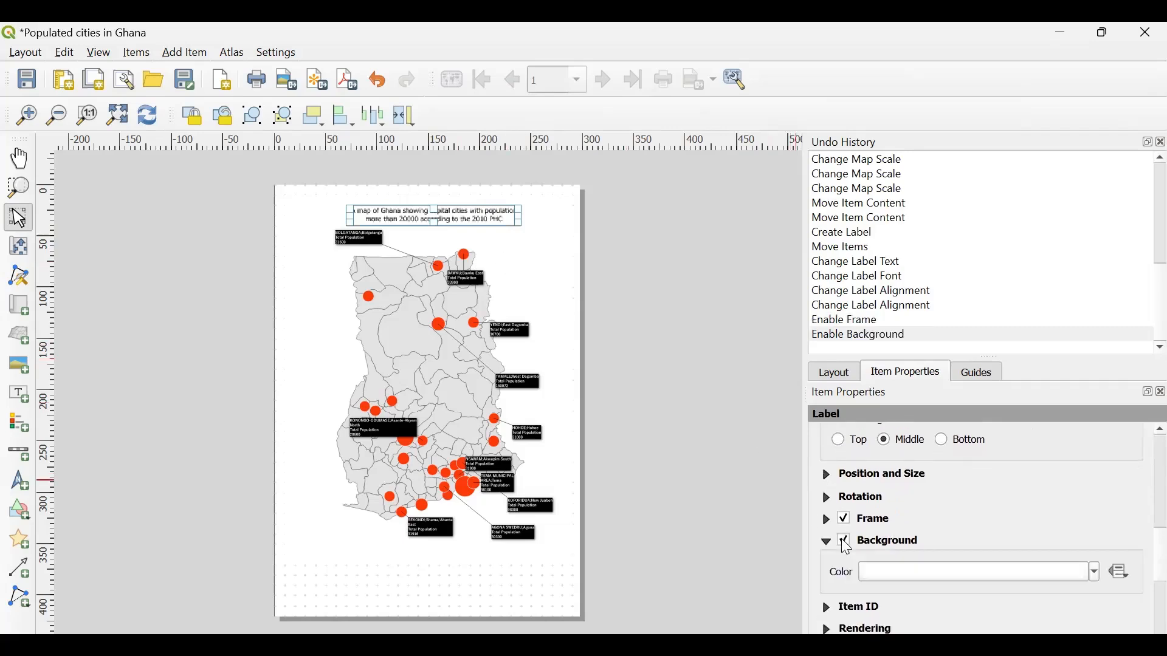
click(842, 542)
click(842, 541)
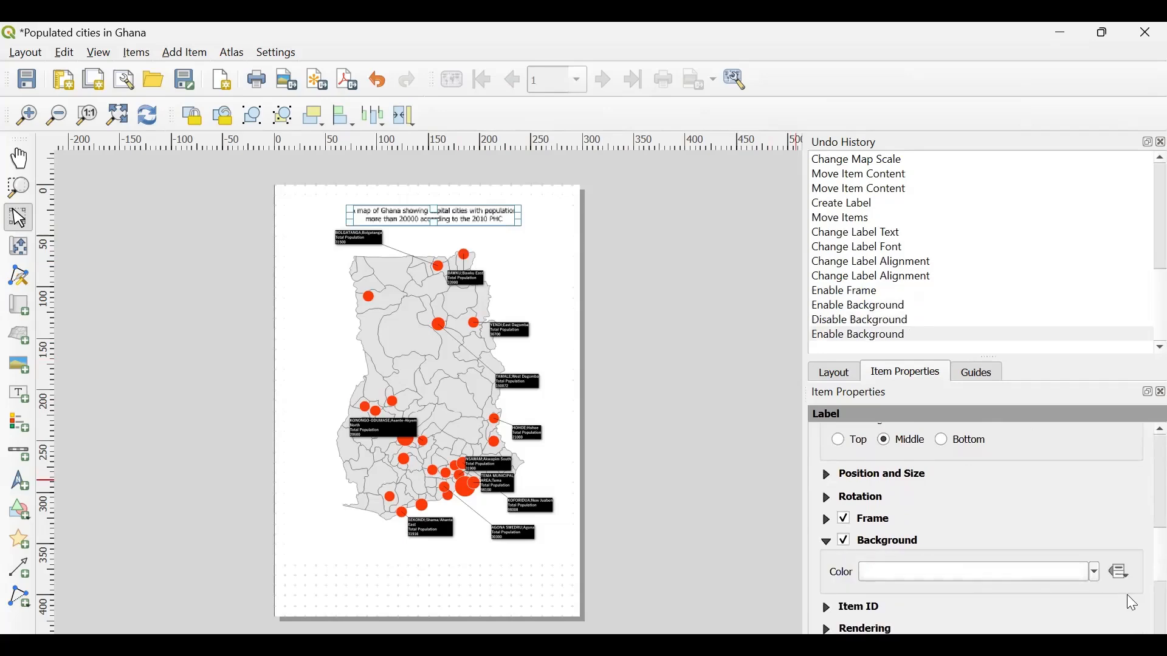
- Set the title label's background color to white
click(1097, 572)
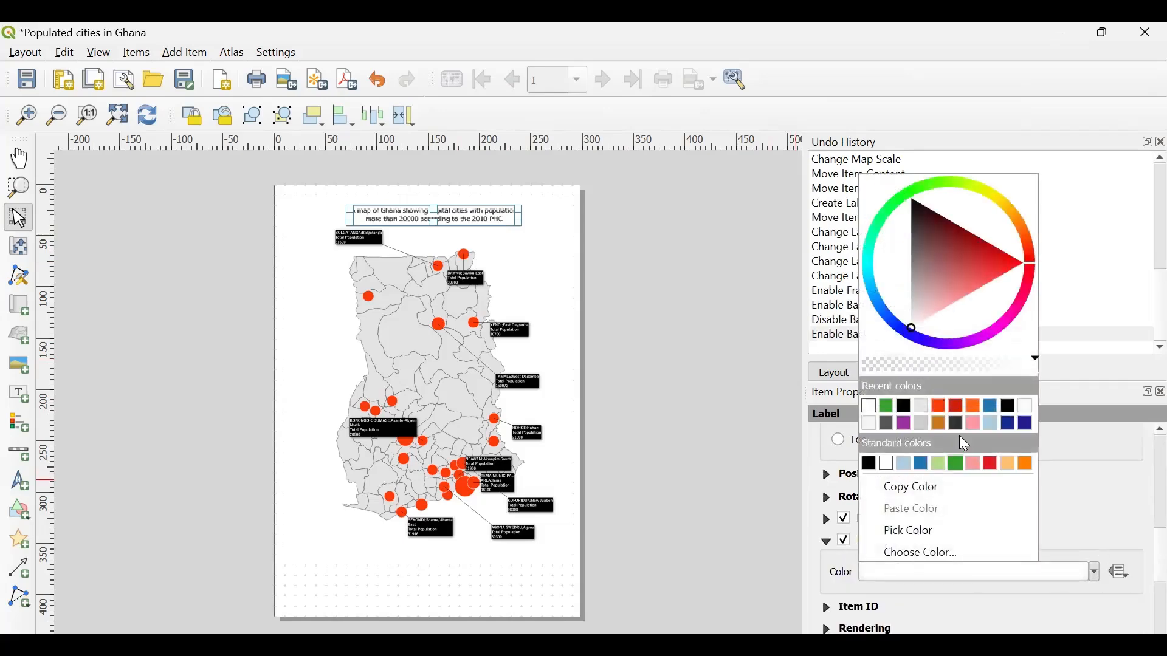
click(921, 407)
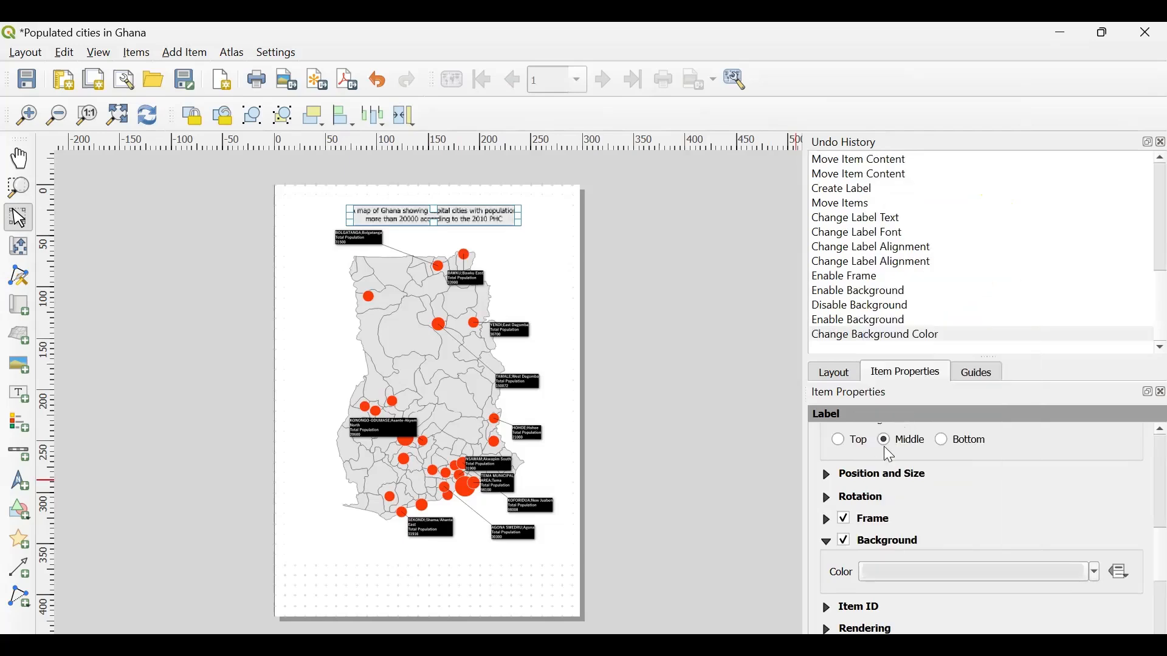
click(1092, 575)
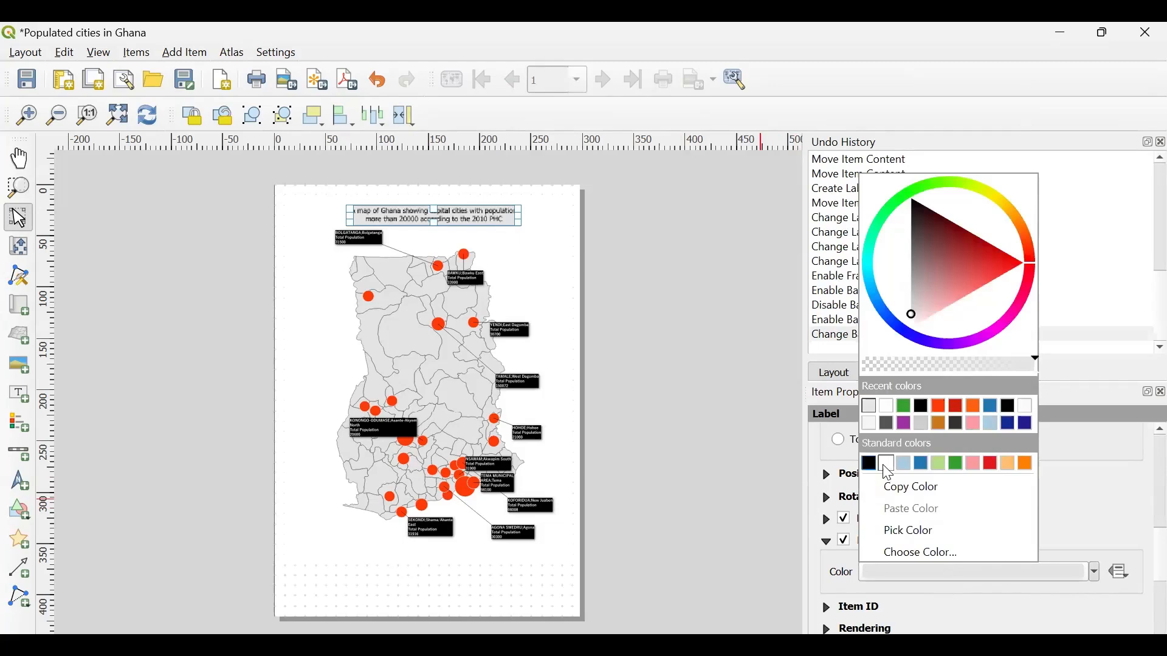
click(887, 466)
scroll(1000, 506, down, 4)
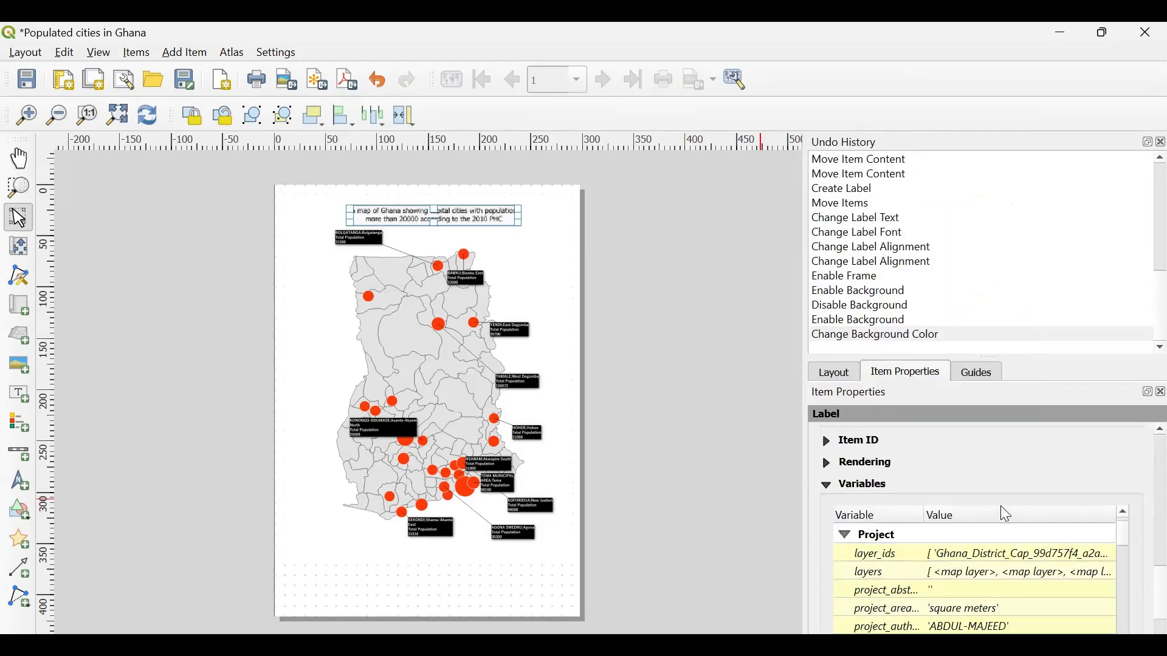
scroll(1000, 506, up, 6)
click(698, 384)
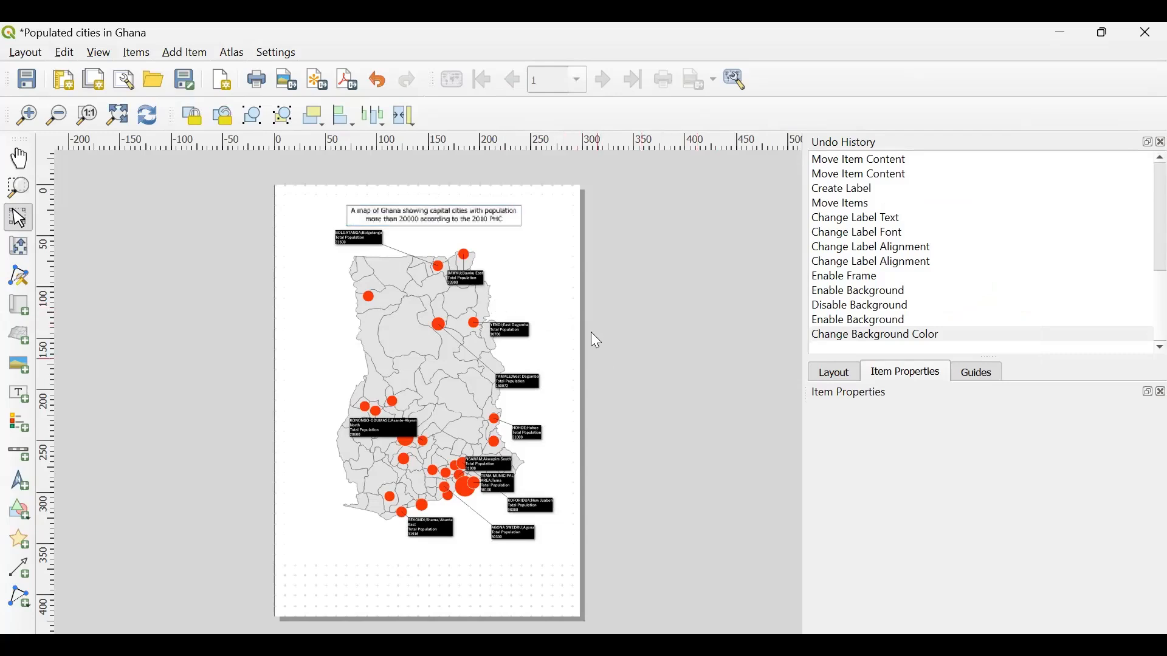
- Select the Ghana map item on the layout page
click(547, 302)
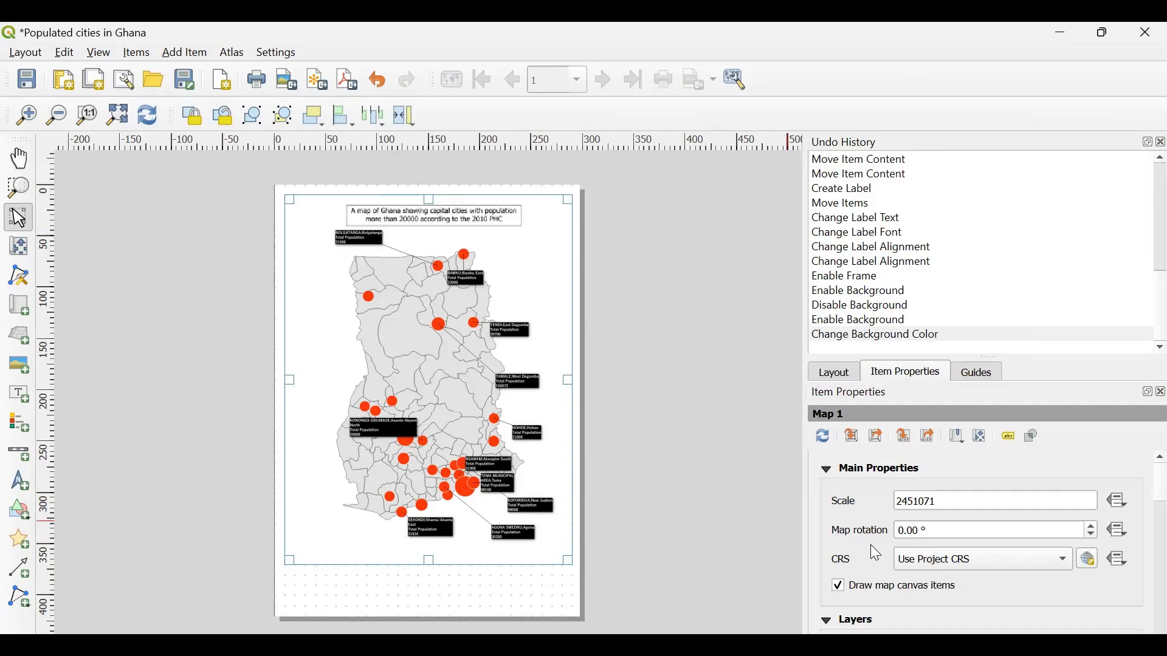
- Enable a frame around the Ghana map item
scroll(871, 545, down, 3)
scroll(870, 544, down, 8)
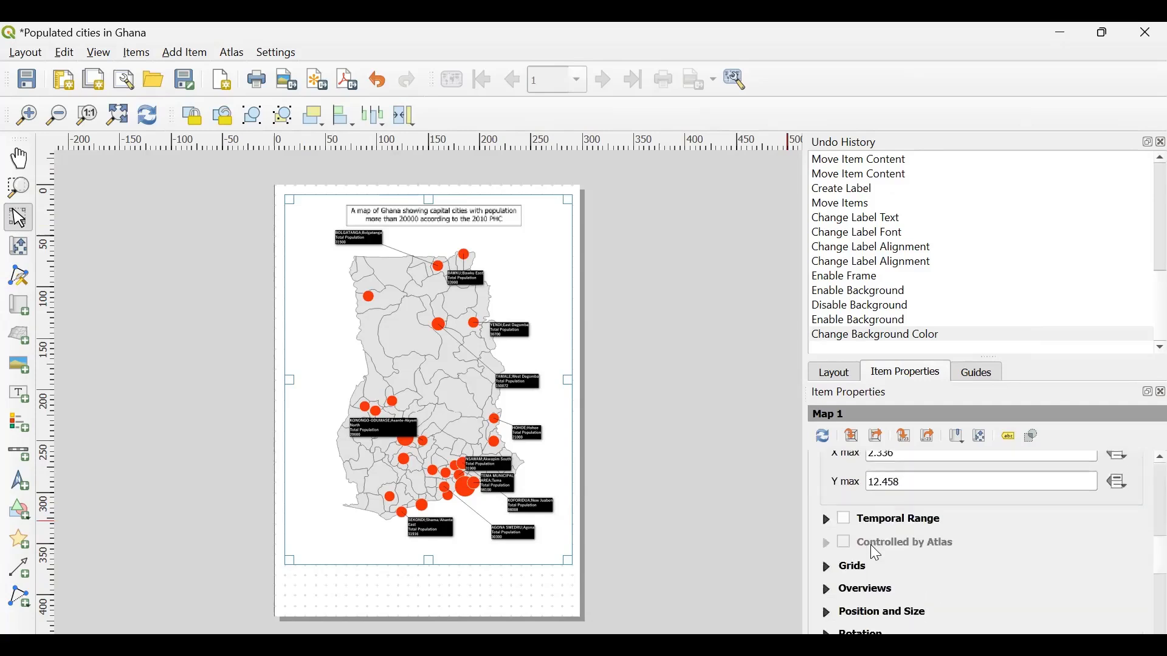
scroll(930, 578, down, 3)
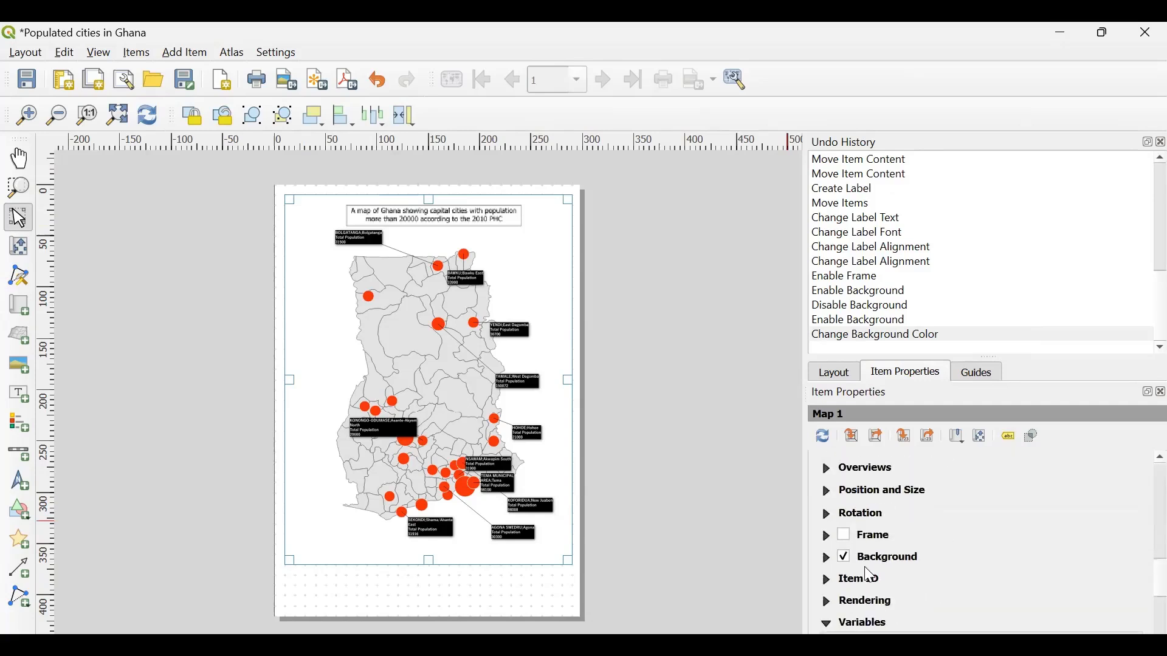
click(846, 540)
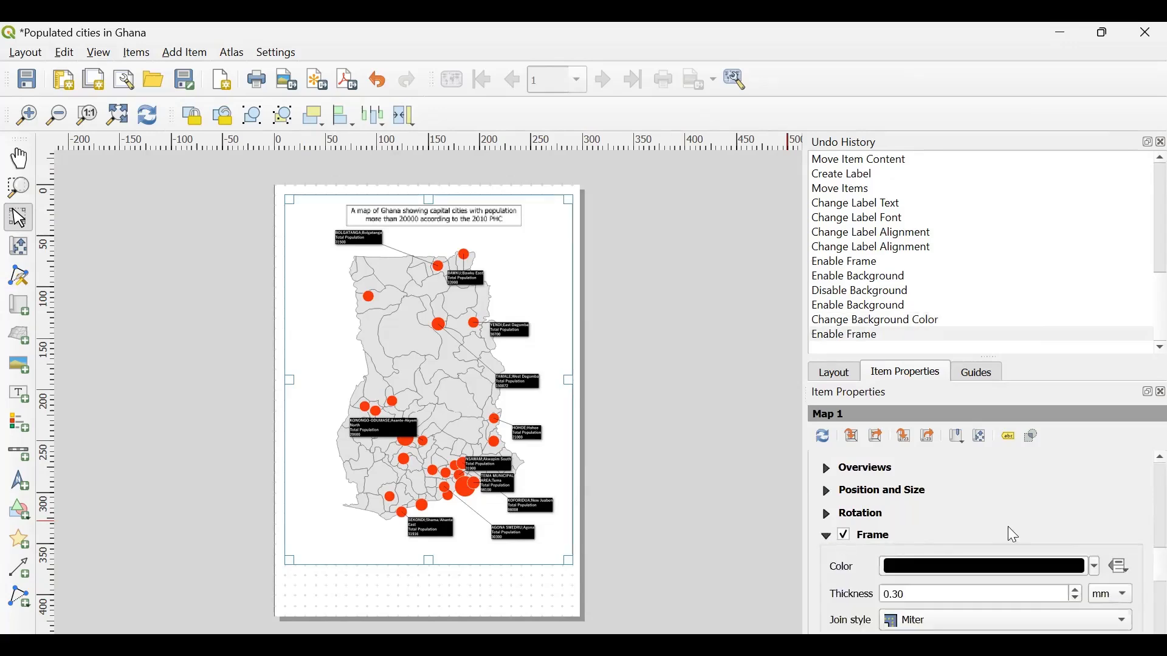
- Set the map frame's thickness to 1 mm and deselect the map to check the border
scroll(1009, 534, down, 2)
click(883, 522)
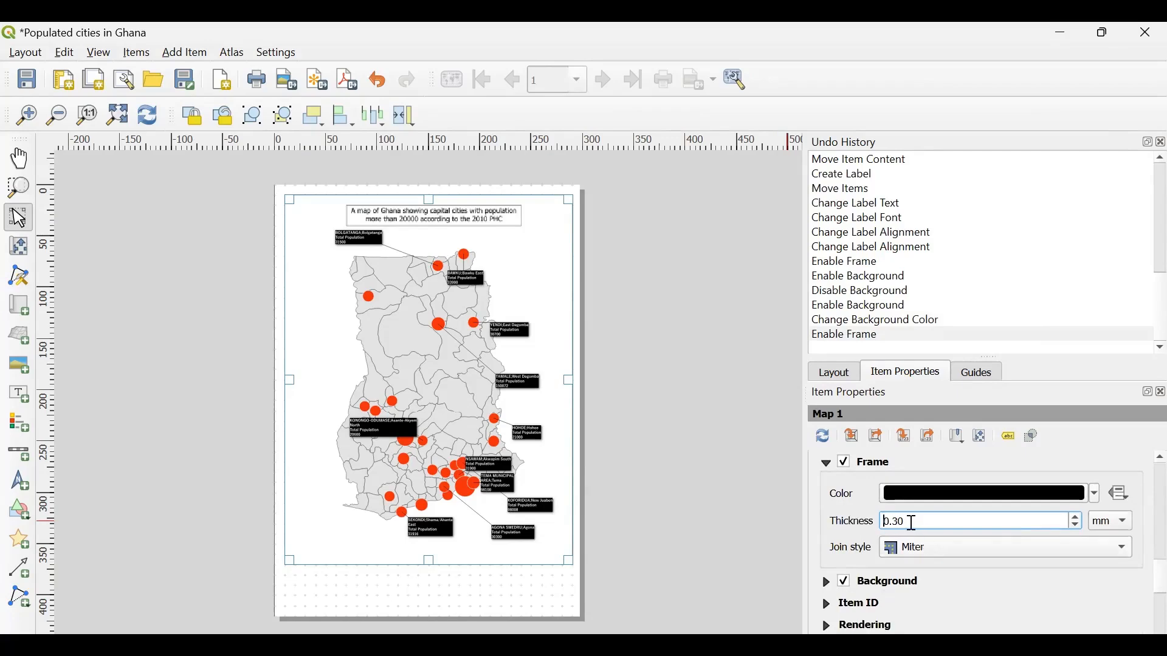
drag(913, 523, 876, 526)
text(1.)
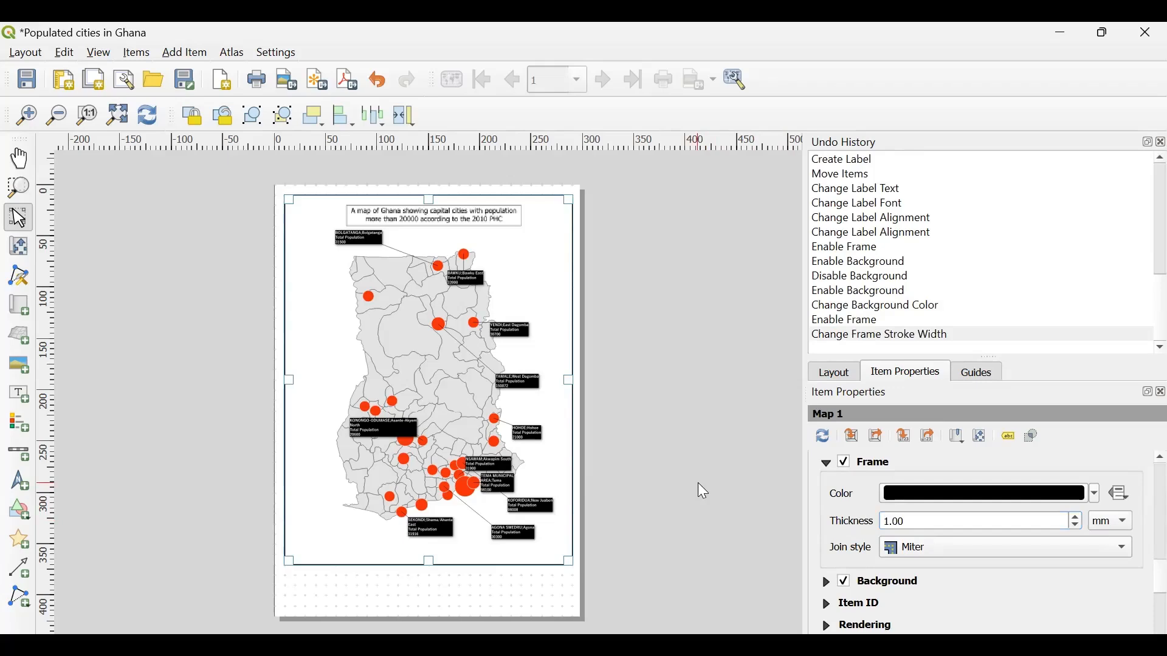
click(697, 483)
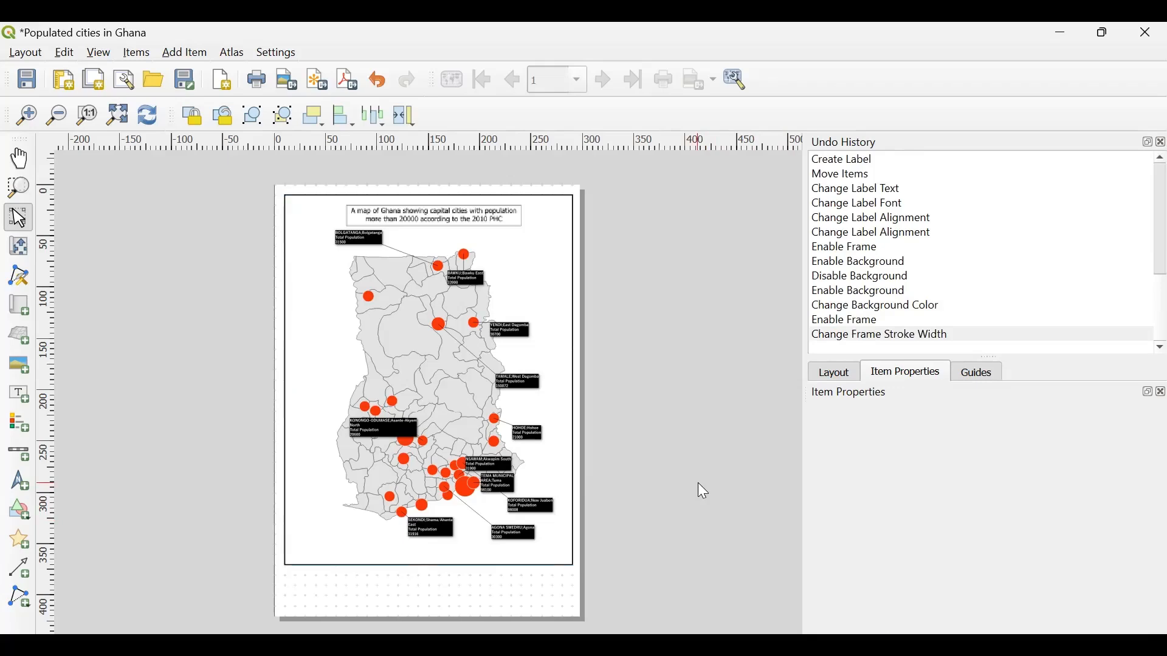
- Set the Ghana map's frame thickness to 0.4 mm and deselect the map
click(568, 286)
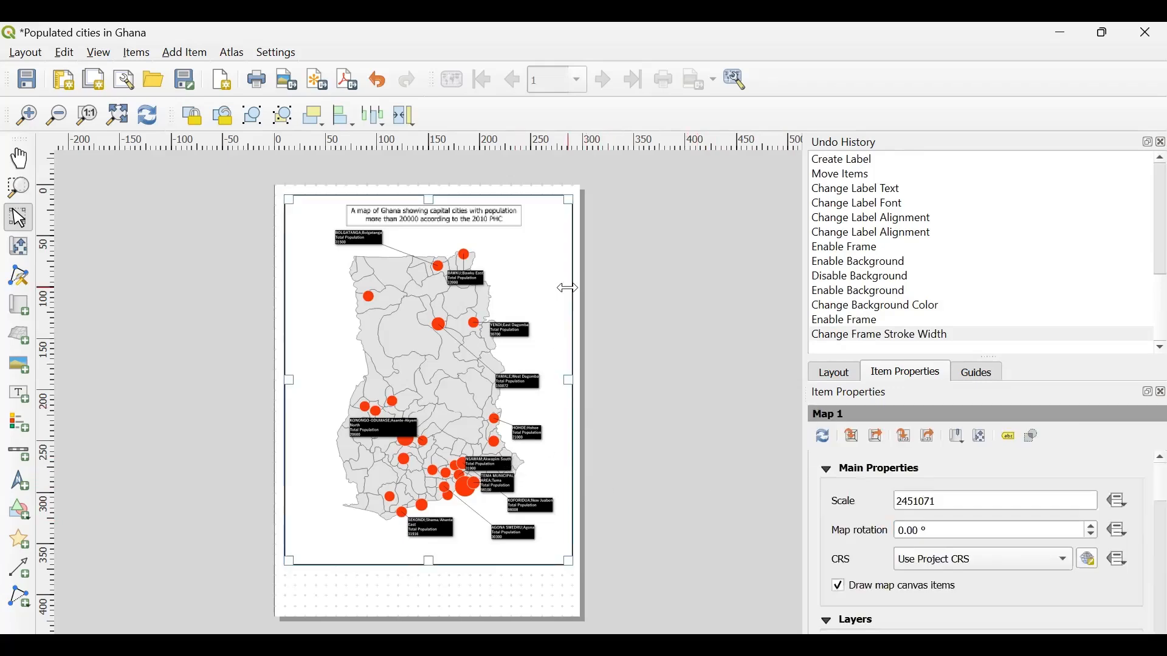
scroll(867, 567, down, 10)
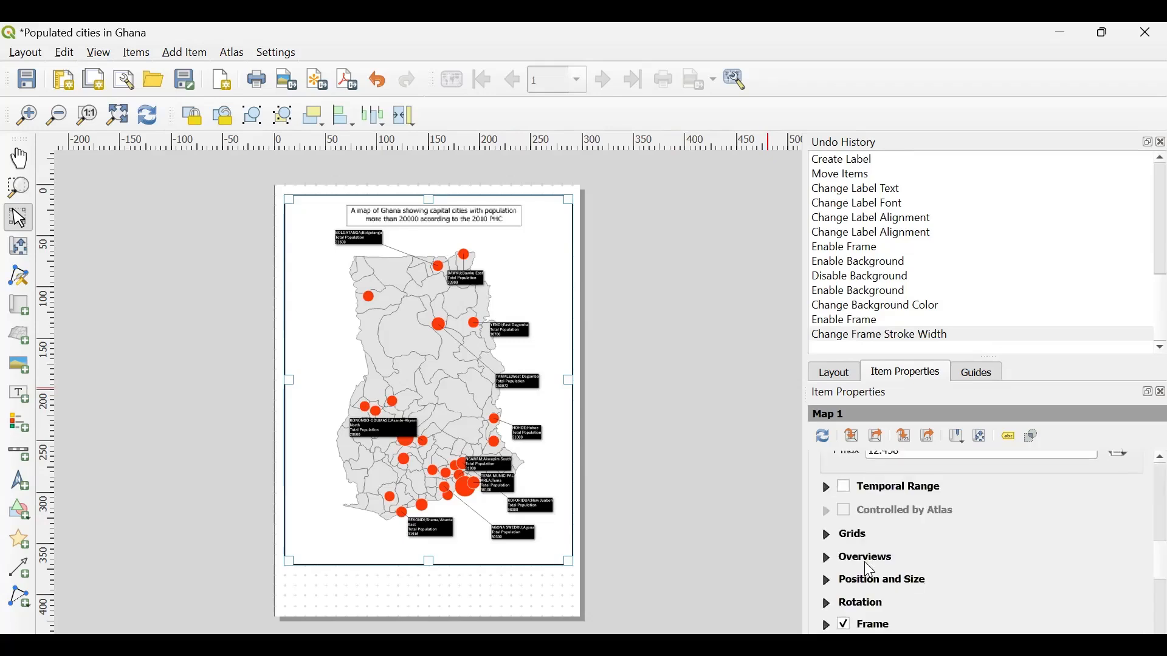
scroll(864, 602, down, 5)
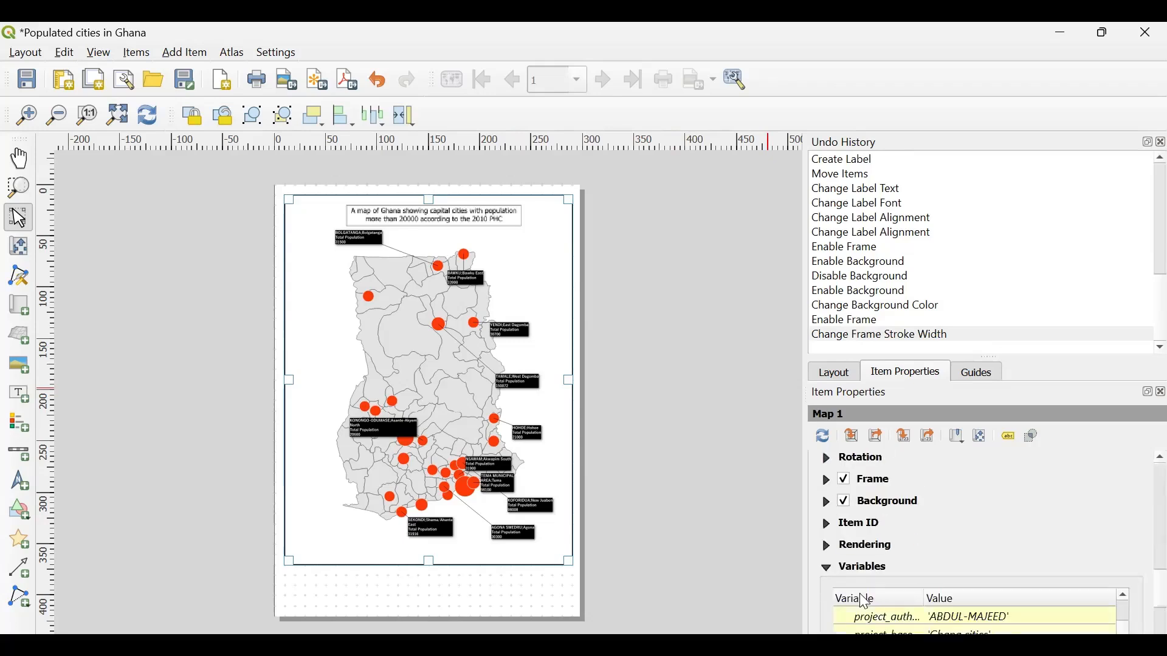
click(827, 480)
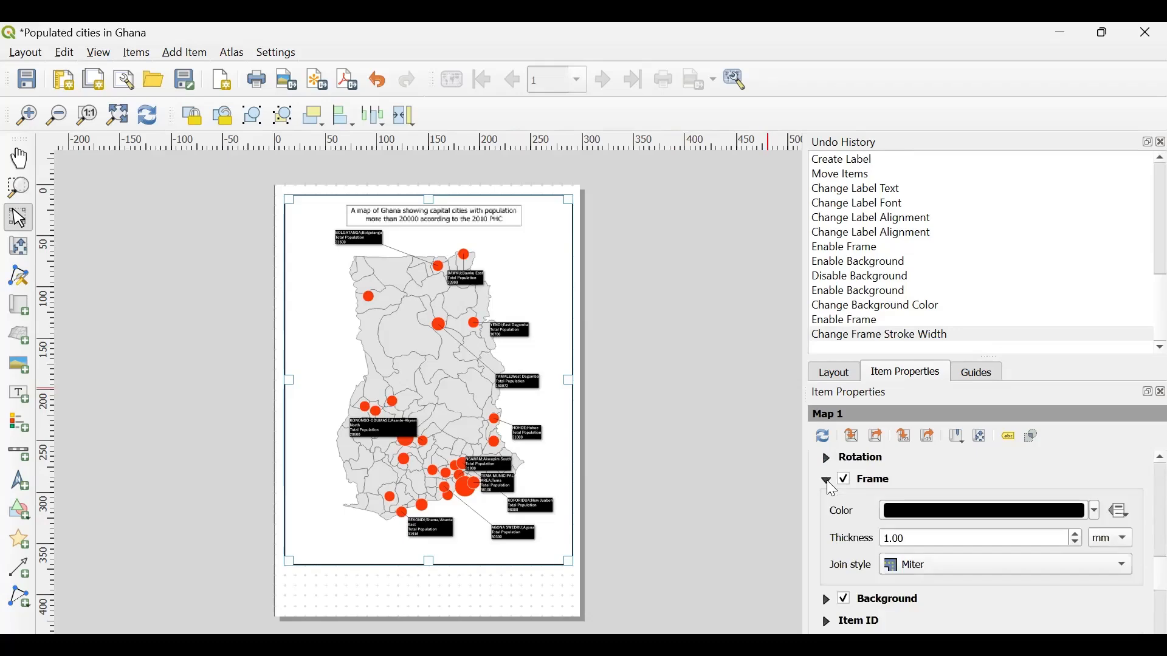
double_click(930, 539)
key(ctrl+a)
text(0.4)
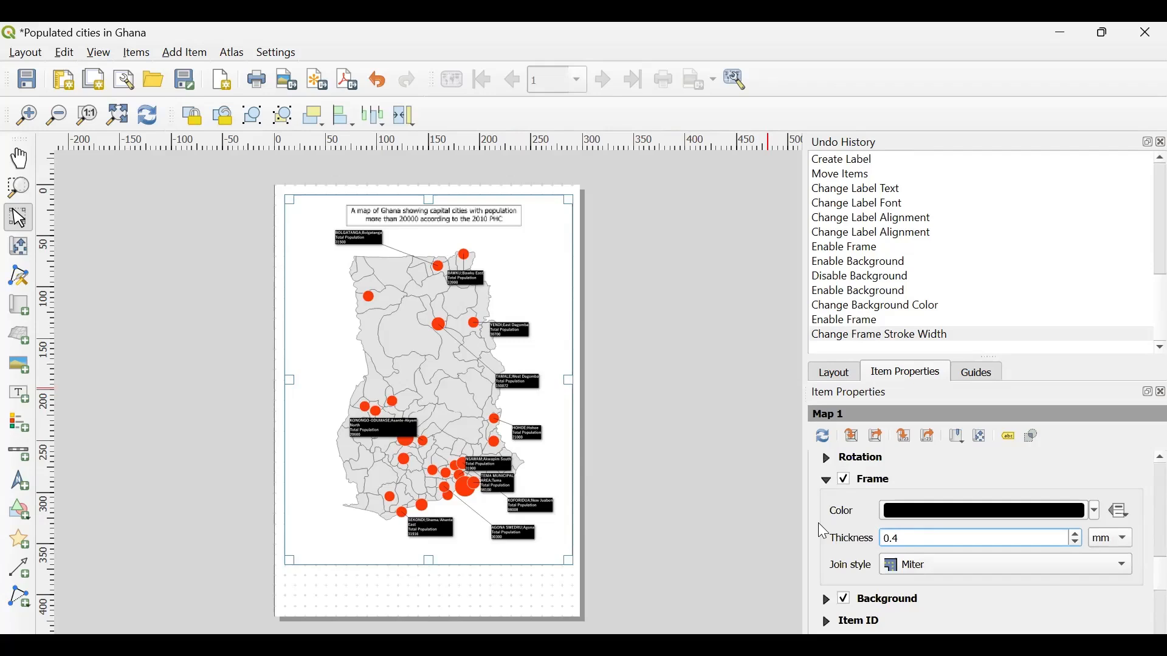
click(589, 473)
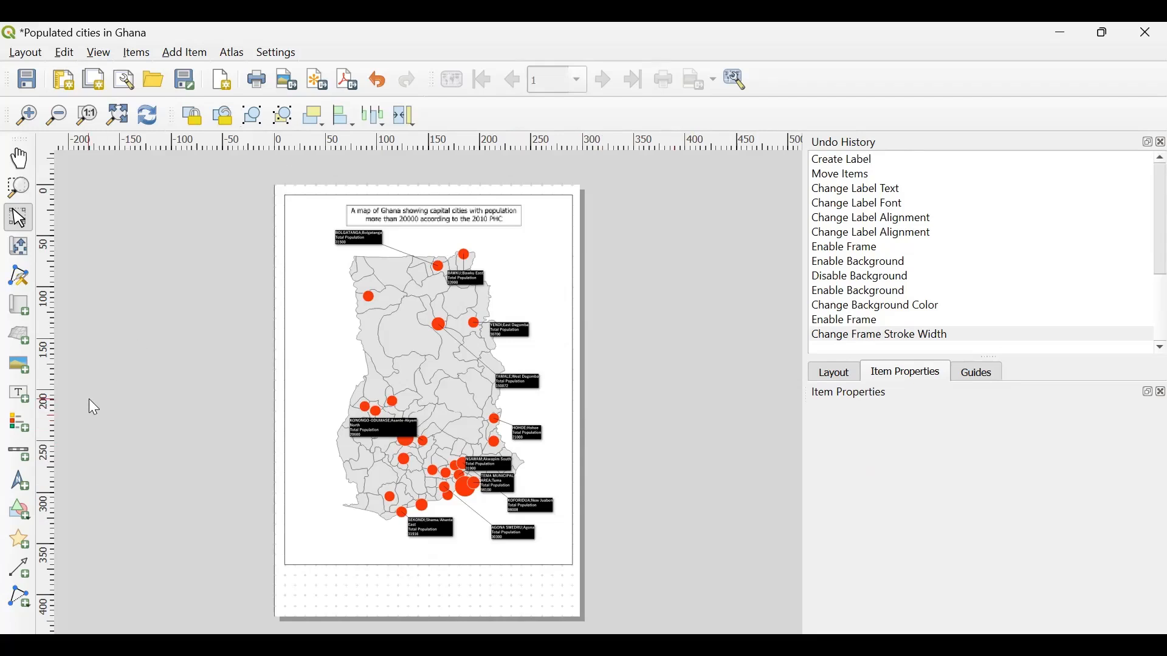
- Add a scale bar inside the map frame's lower-left corner, below Ghana's southwest coast
click(181, 56)
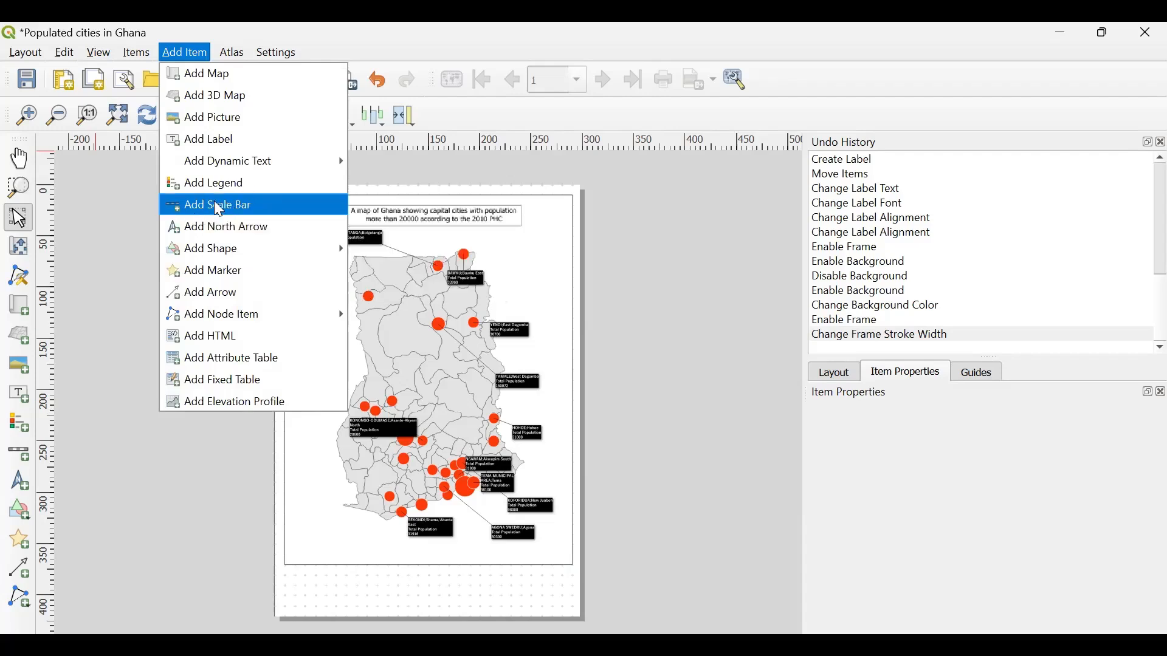
click(76, 524)
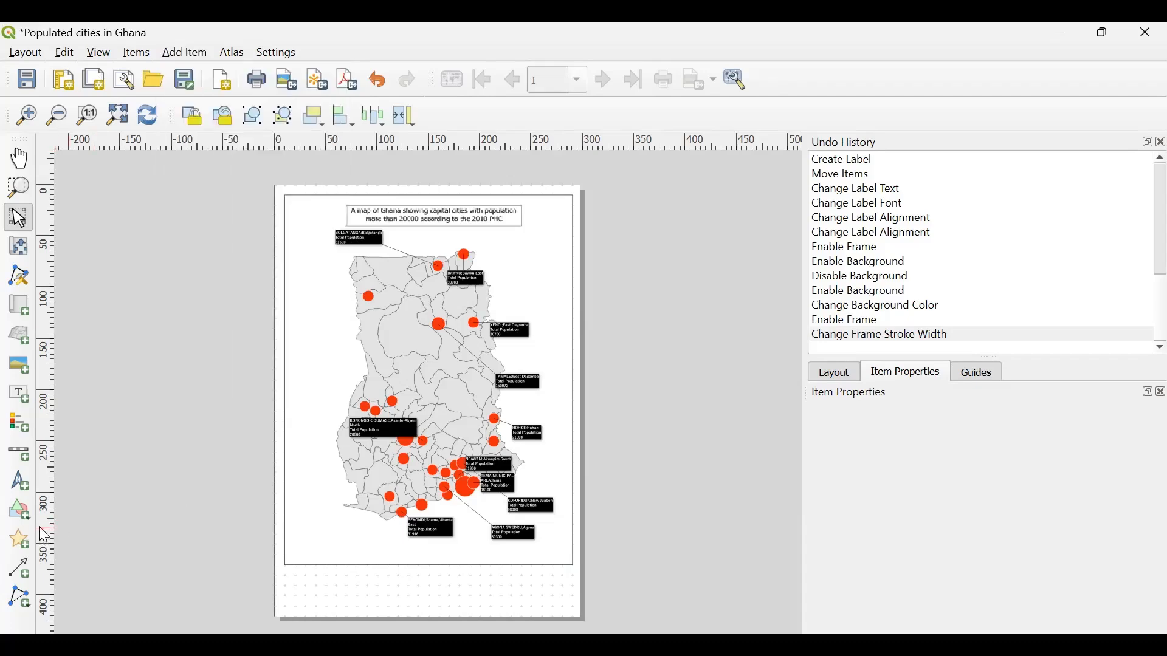
click(18, 455)
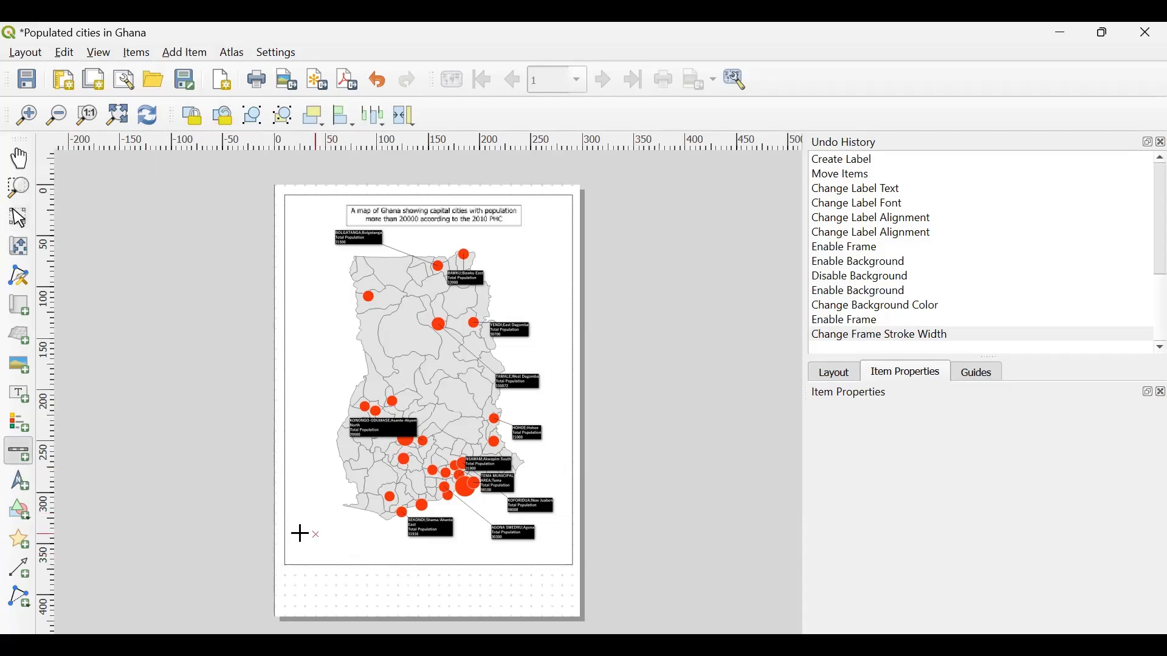
drag(297, 535, 396, 549)
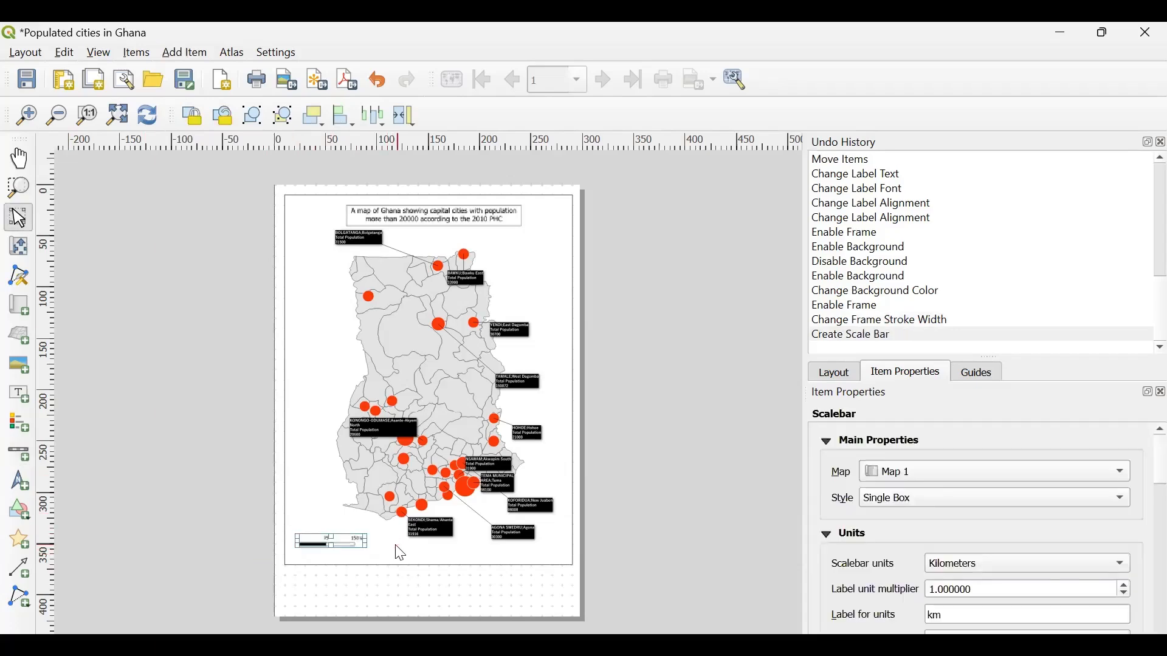
- Nudge the scale bar slightly, widen its box to the right and deselect it
click(396, 549)
click(346, 546)
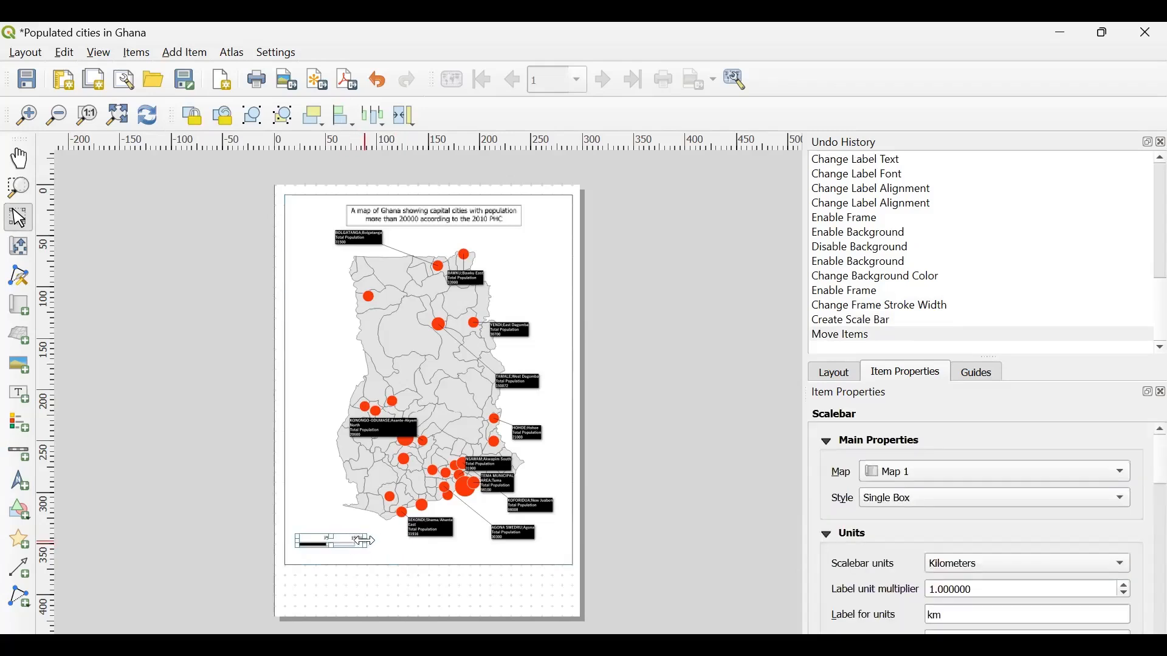
drag(364, 540, 384, 542)
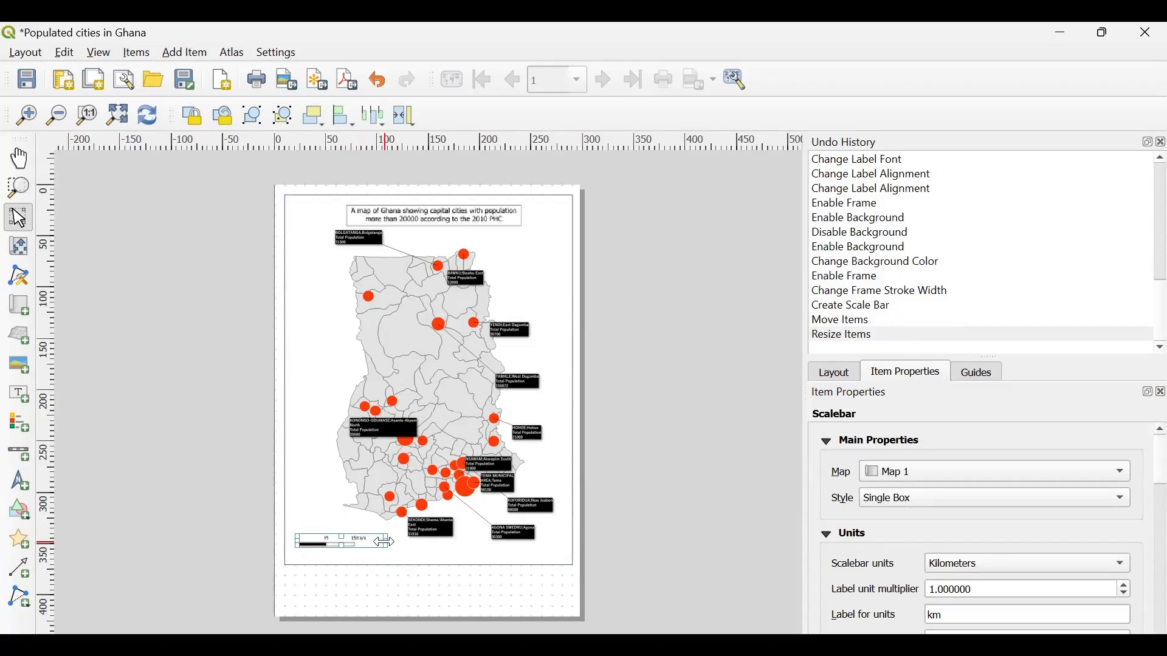
click(608, 509)
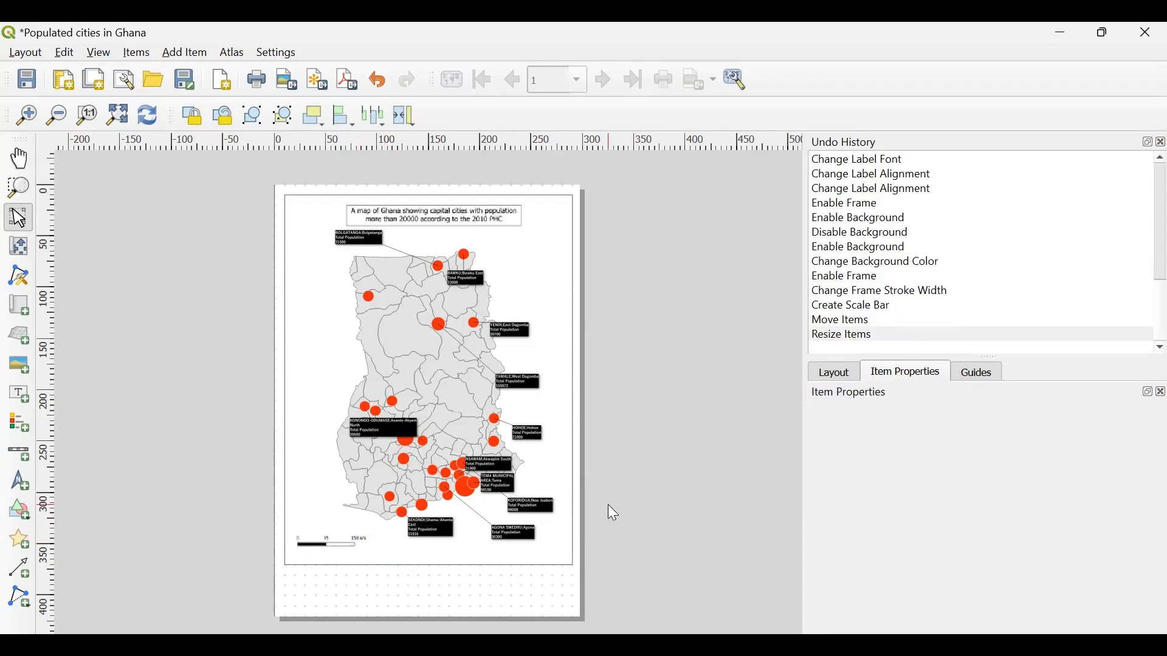
- Change the scale bar's units to Miles
click(343, 550)
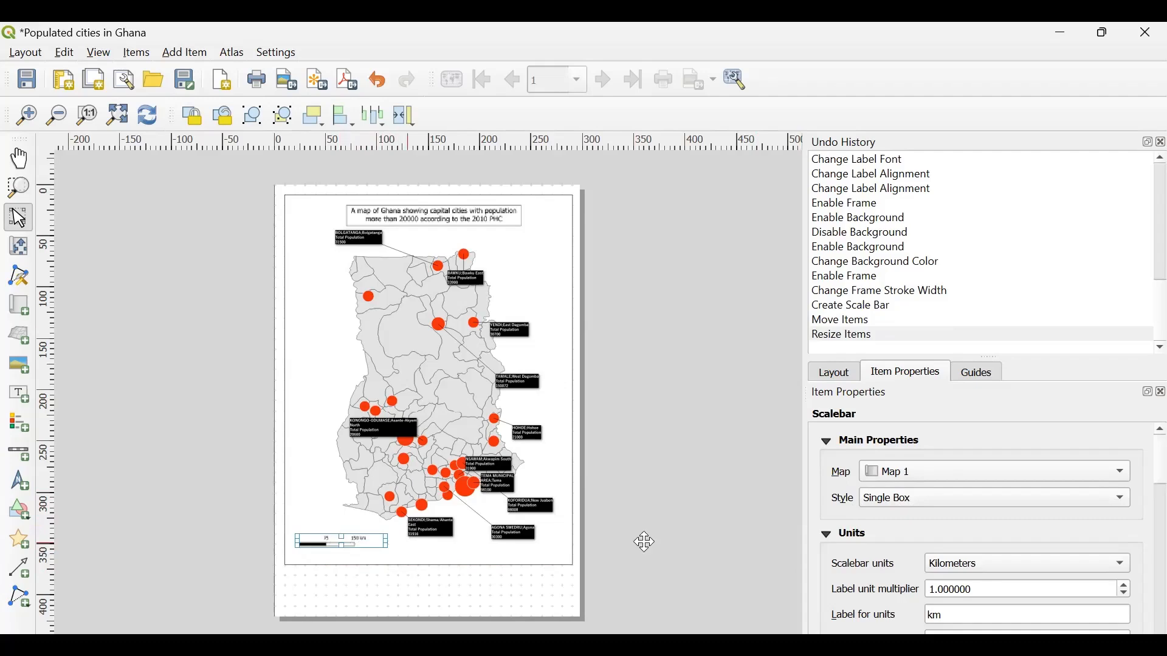
scroll(1023, 534, down, 1)
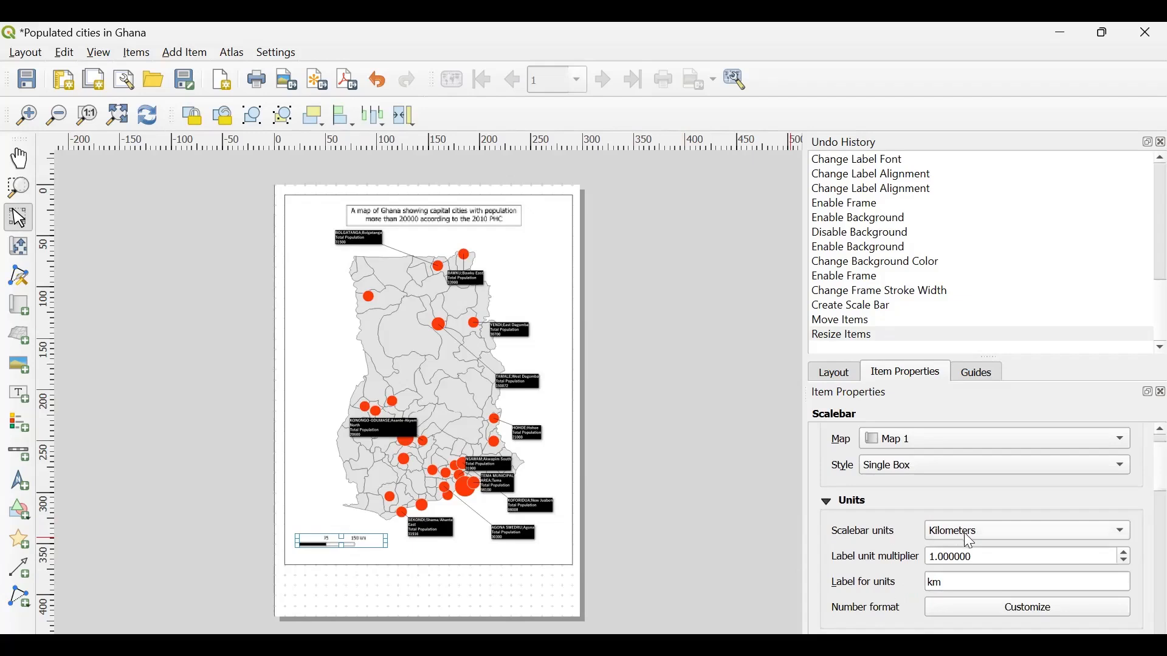
click(947, 533)
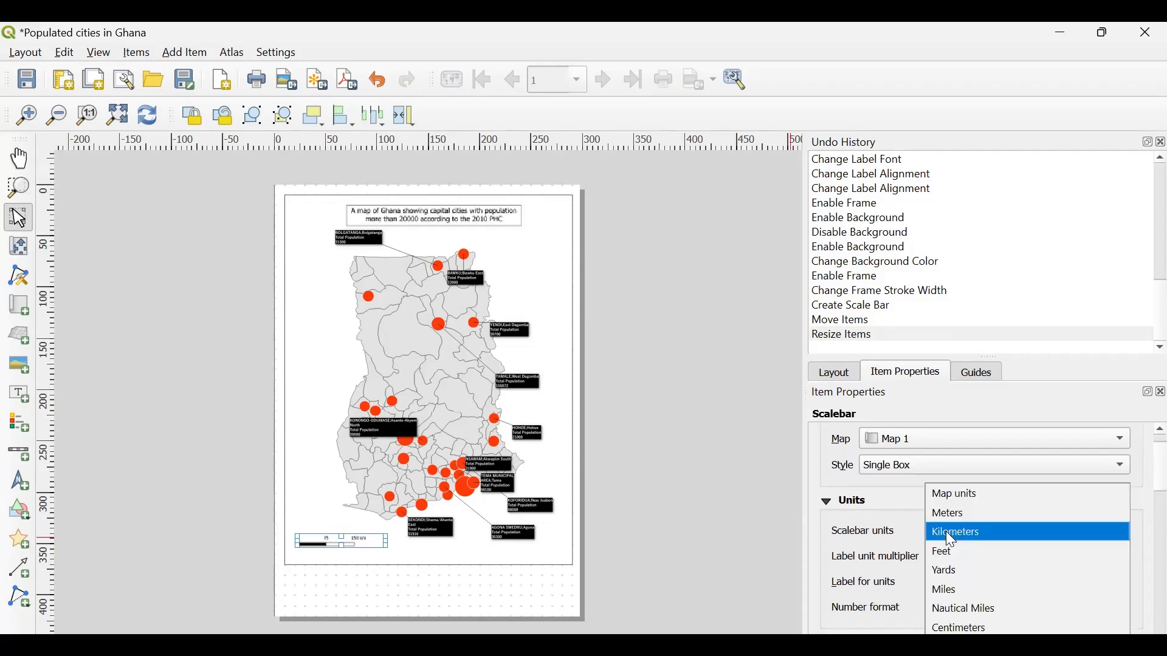
click(950, 595)
- Set the scale bar's left segments to 2 and inspect the divided bar up close
scroll(880, 564, down, 5)
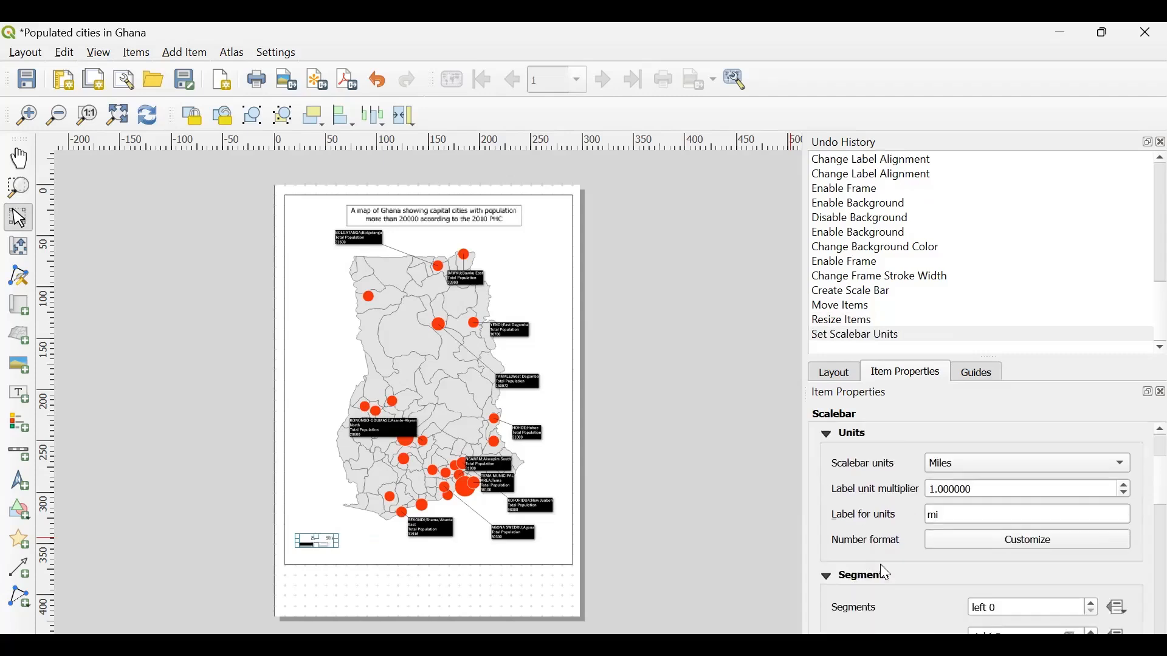
scroll(880, 564, down, 1)
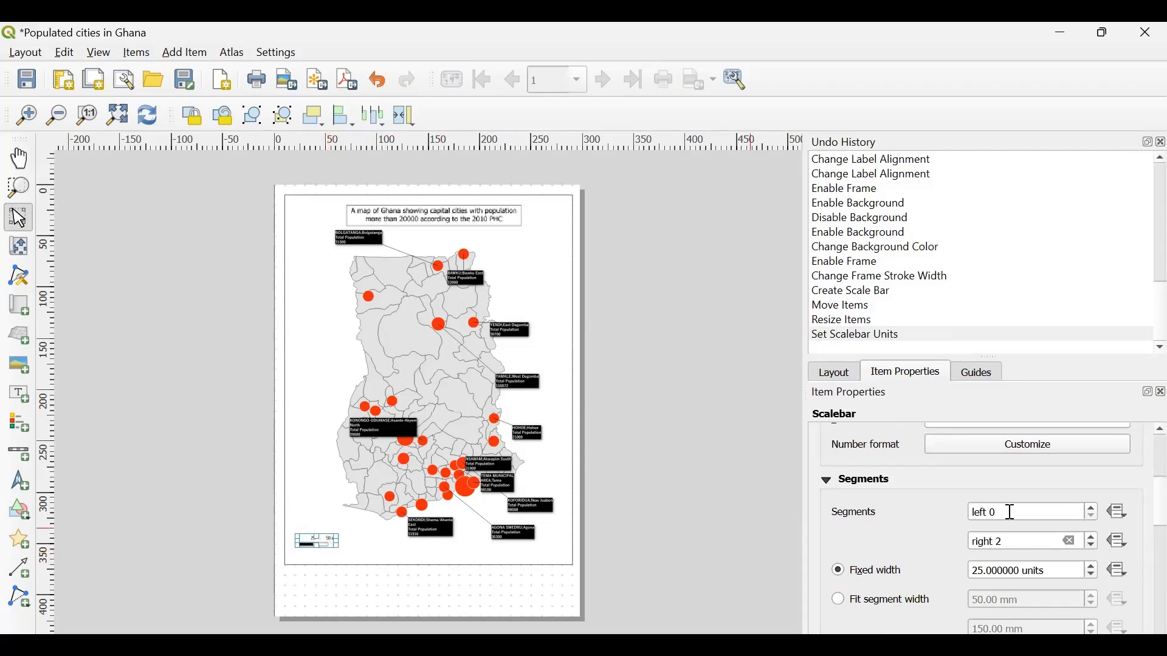
click(1094, 507)
click(1094, 506)
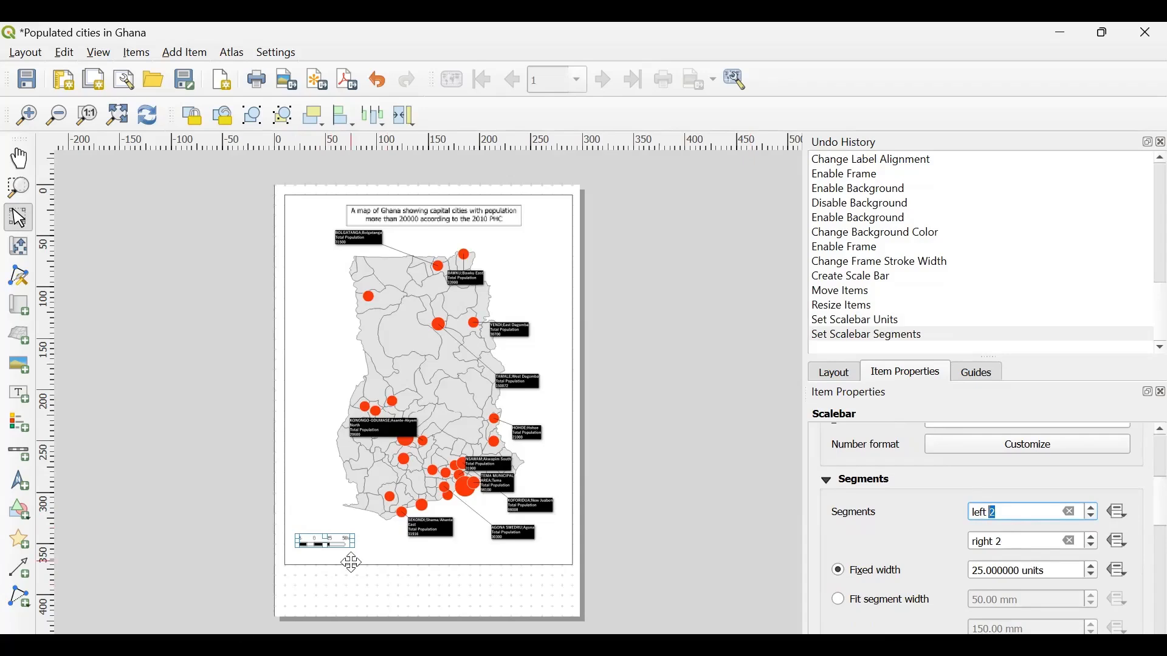
scroll(349, 555, up, 1)
scroll(349, 563, up, 1)
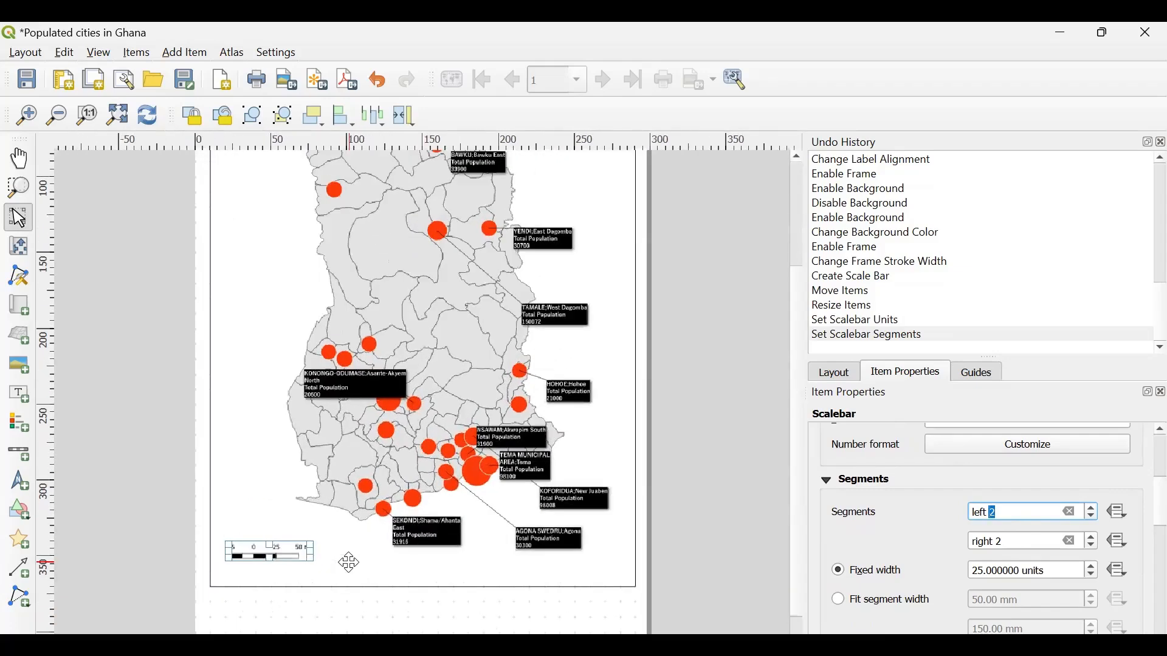
scroll(250, 570, up, 1)
scroll(234, 576, up, 1)
scroll(234, 576, up, 1)
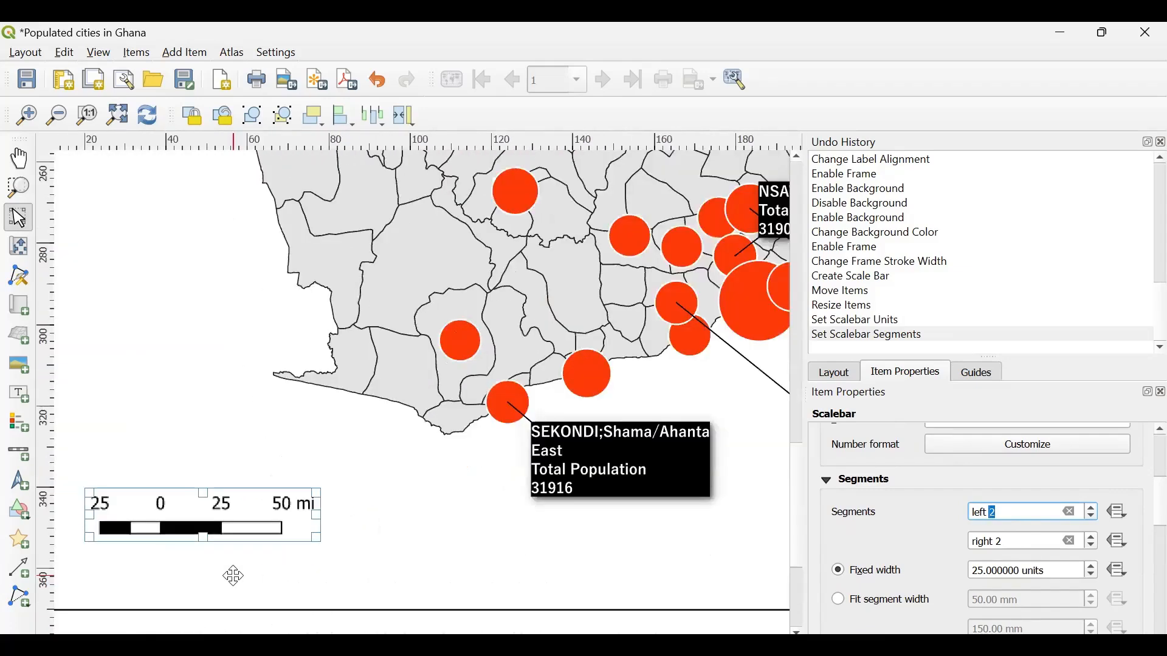
click(440, 561)
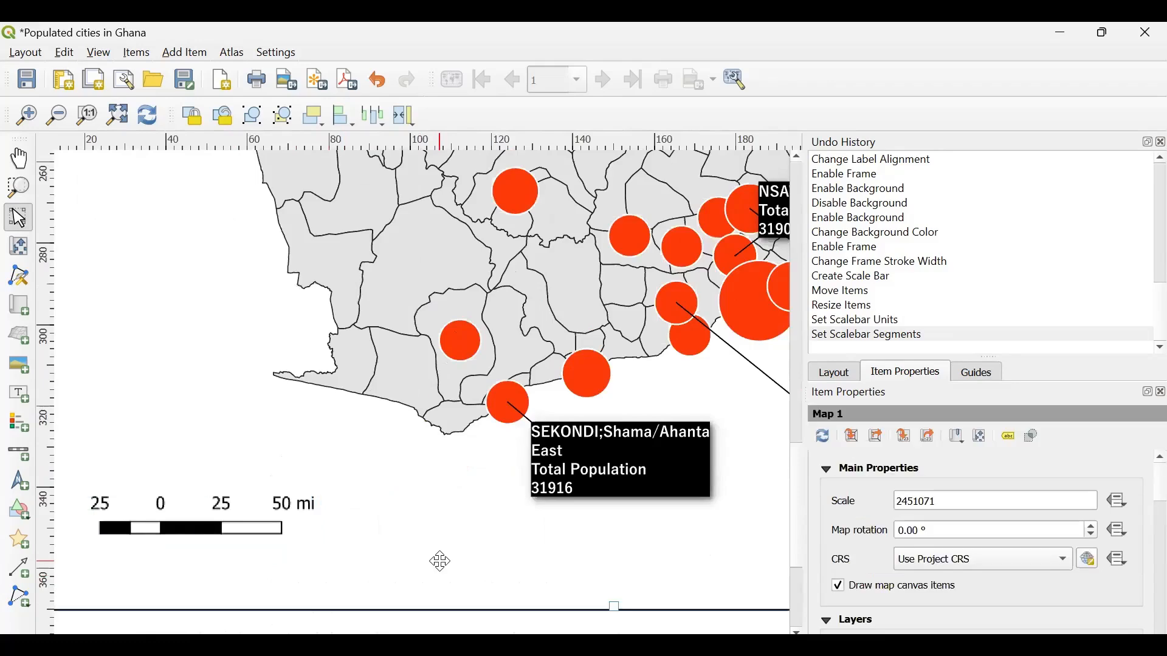
- Set the scale bar's right segments to 4, trying smaller counts first
click(281, 529)
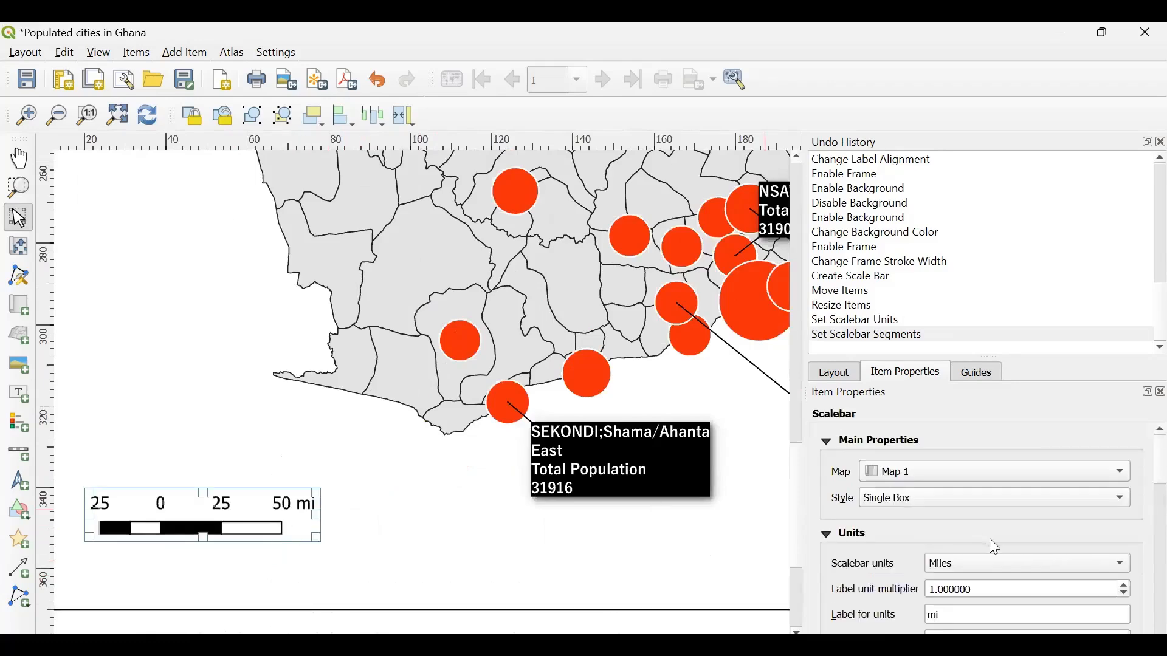
scroll(902, 562, down, 5)
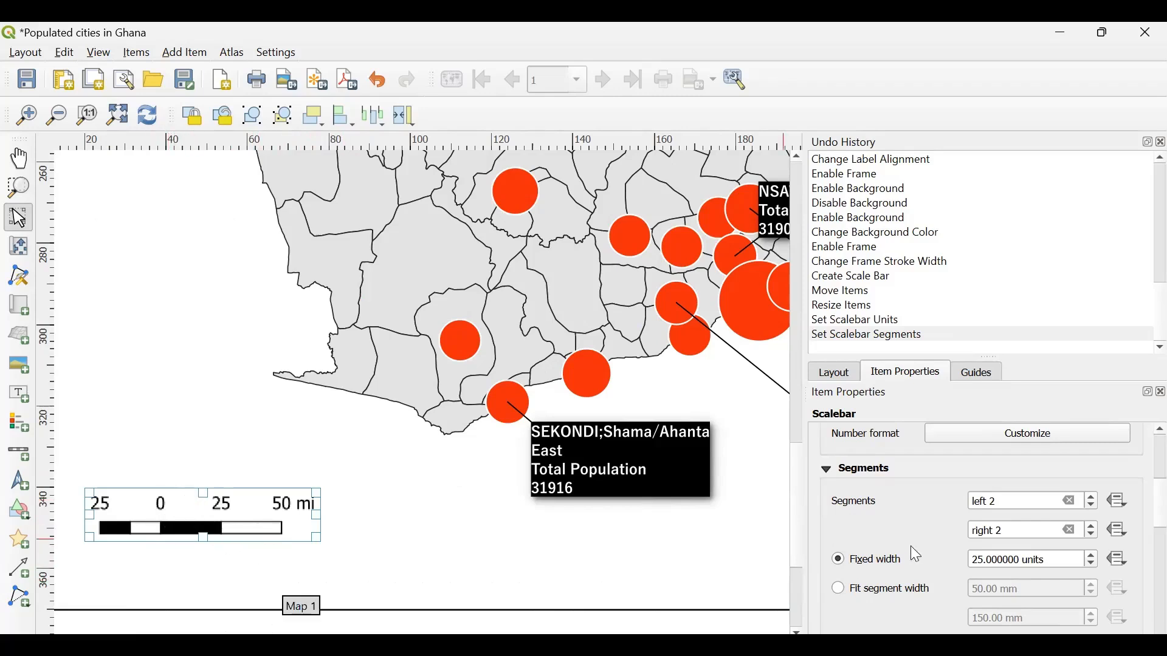
click(1092, 533)
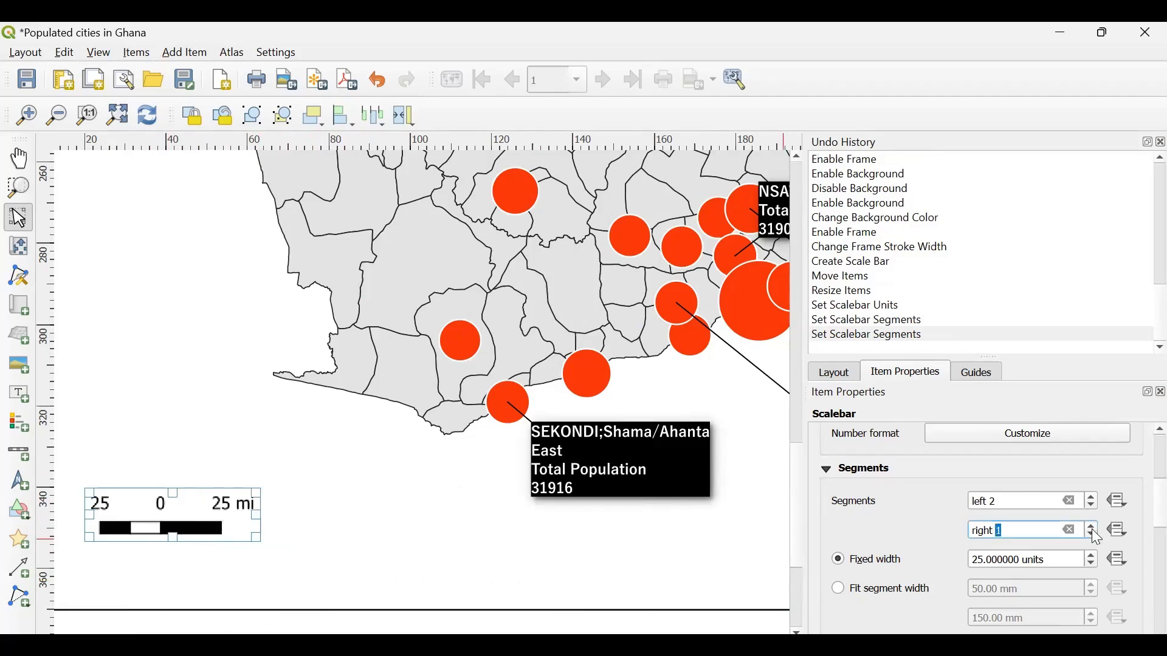
click(1091, 534)
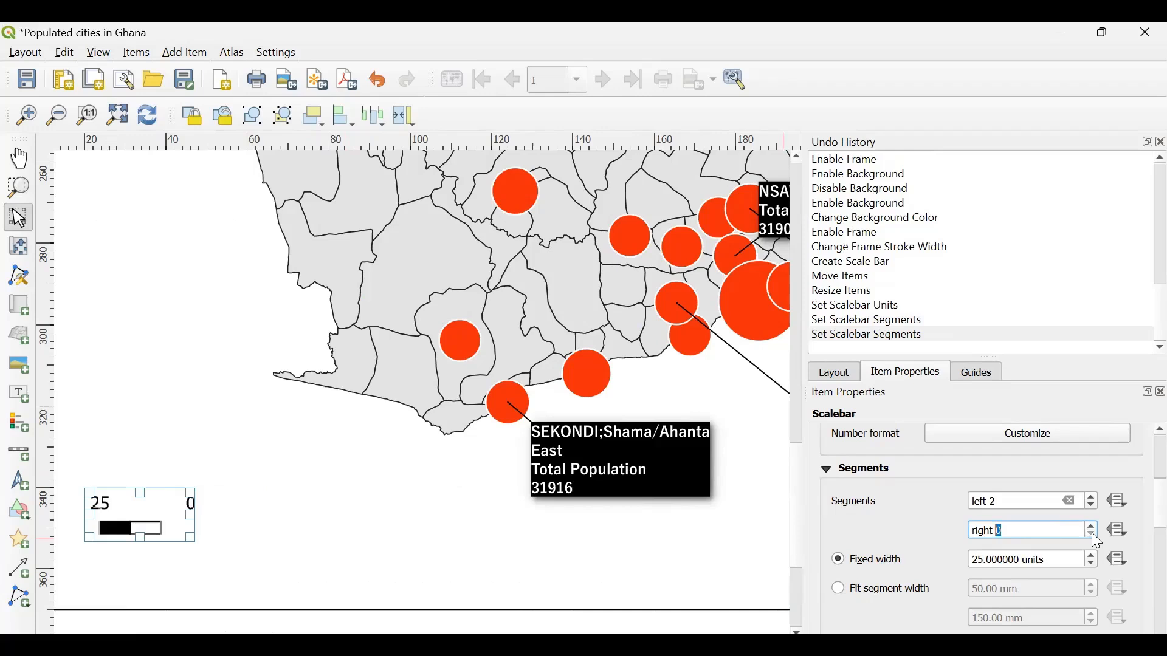
click(1092, 526)
click(1091, 526)
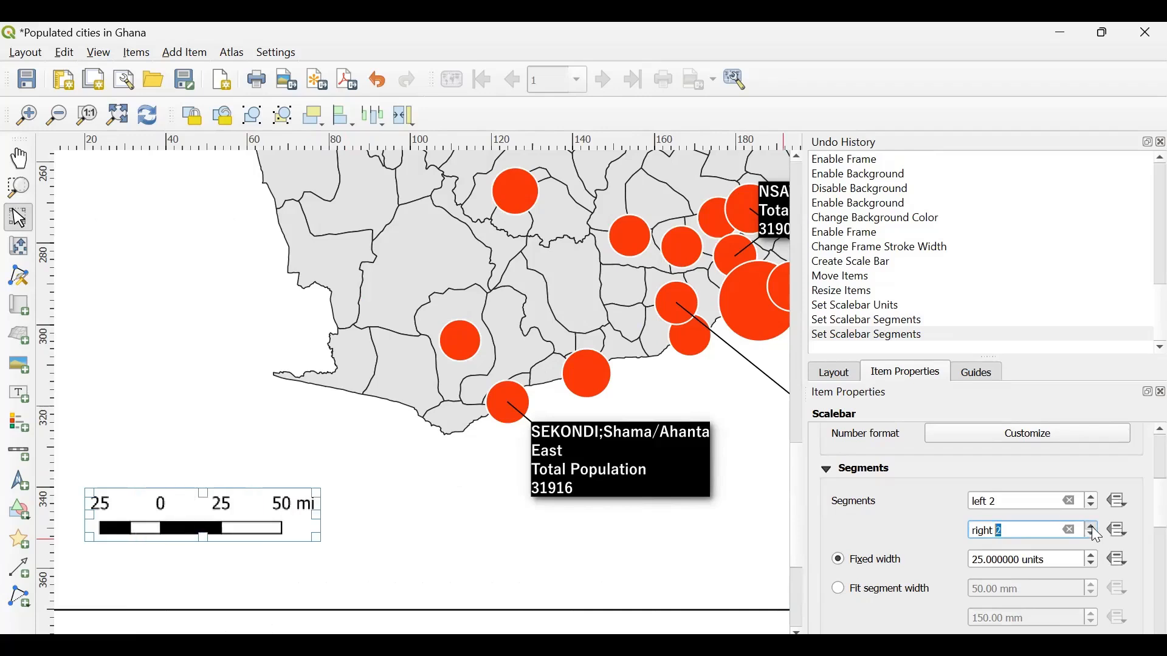
click(1091, 526)
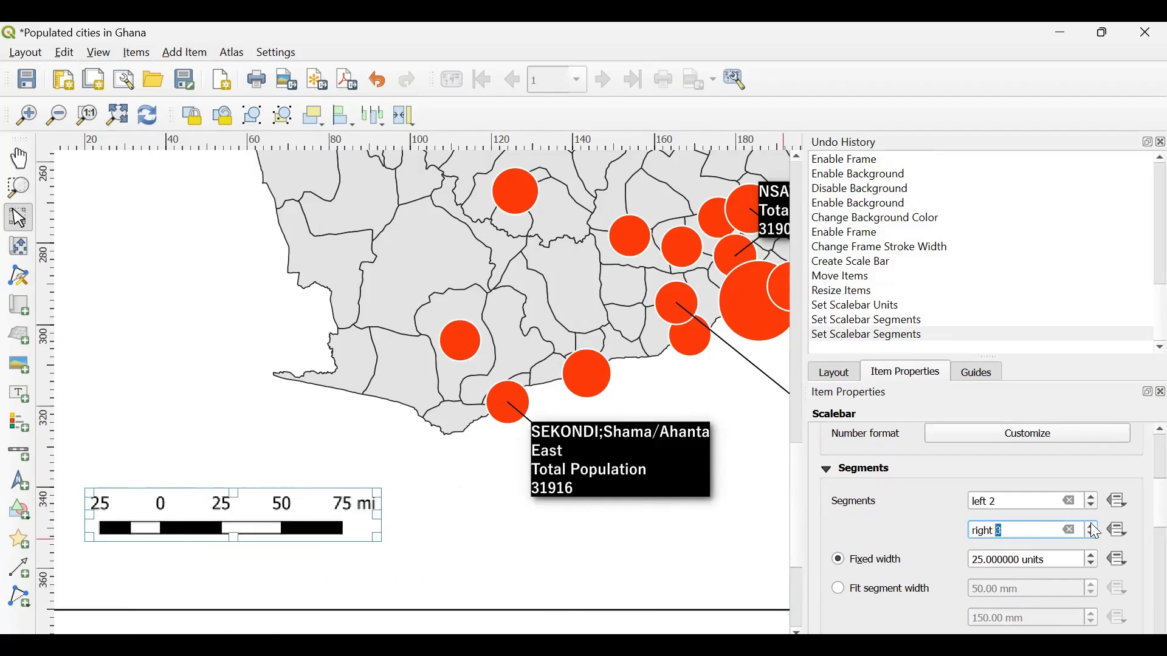
click(1091, 526)
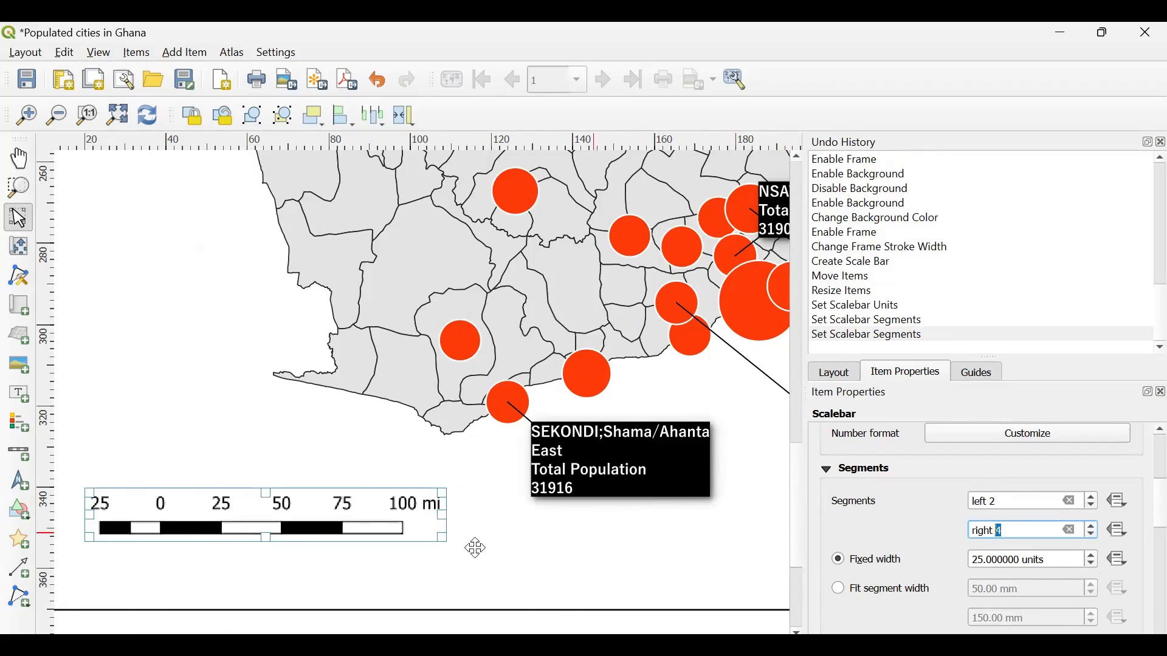
- Deselect the scale bar and place a north arrow in the empty area northeast of the Ghana map
key(ctrl+0)
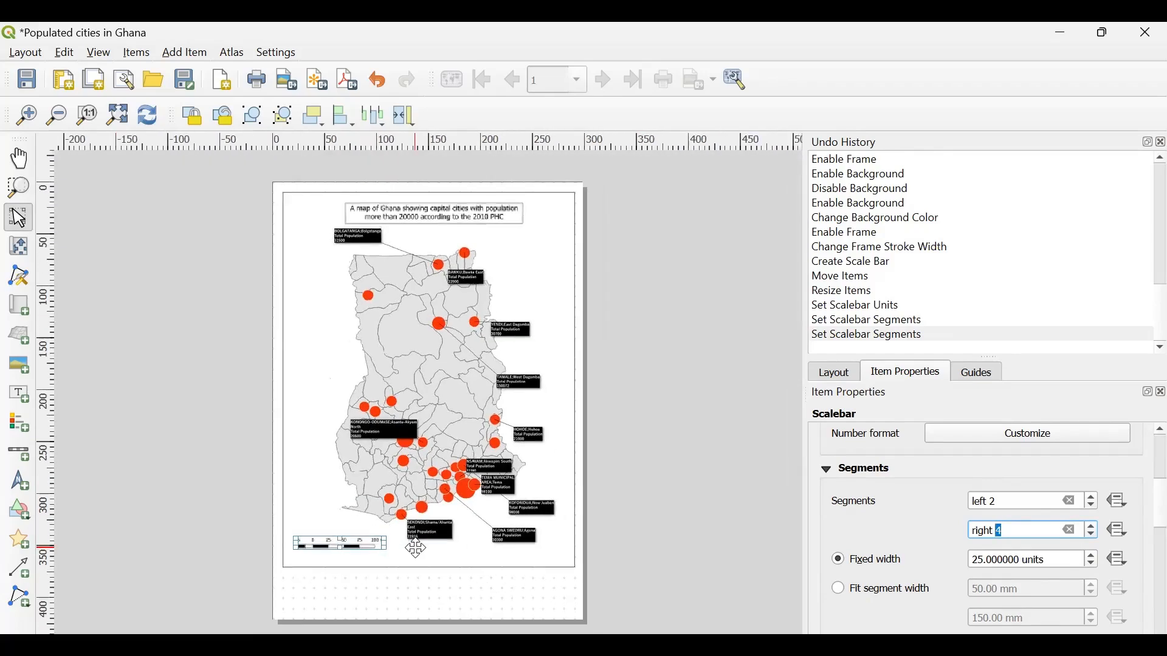
click(616, 473)
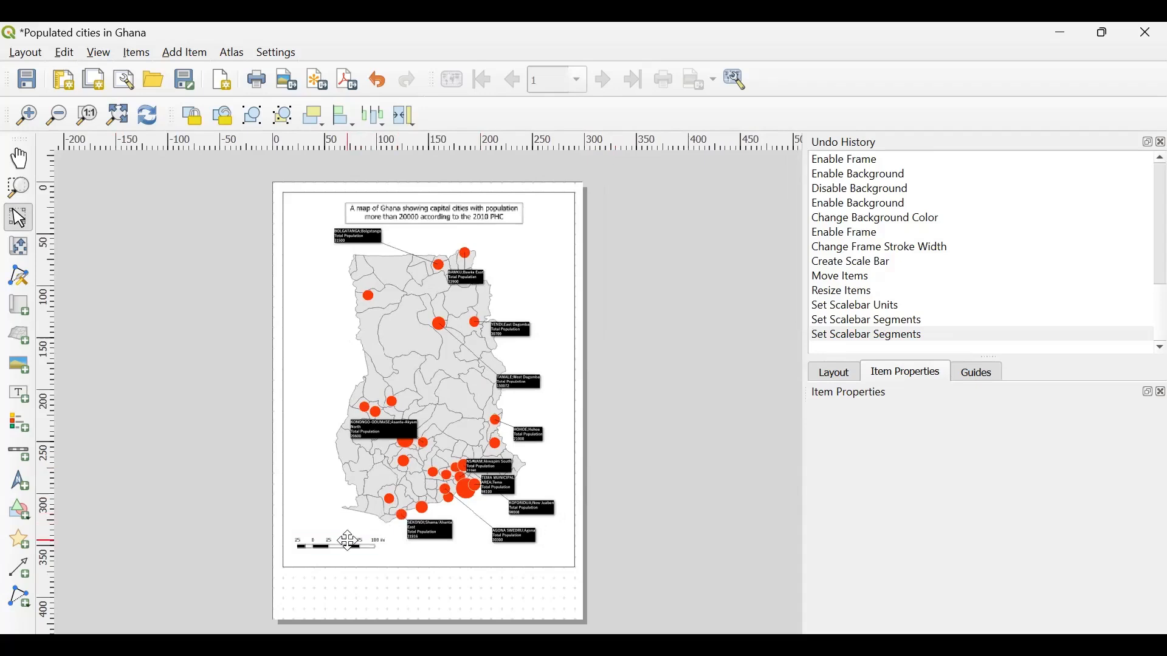
click(190, 53)
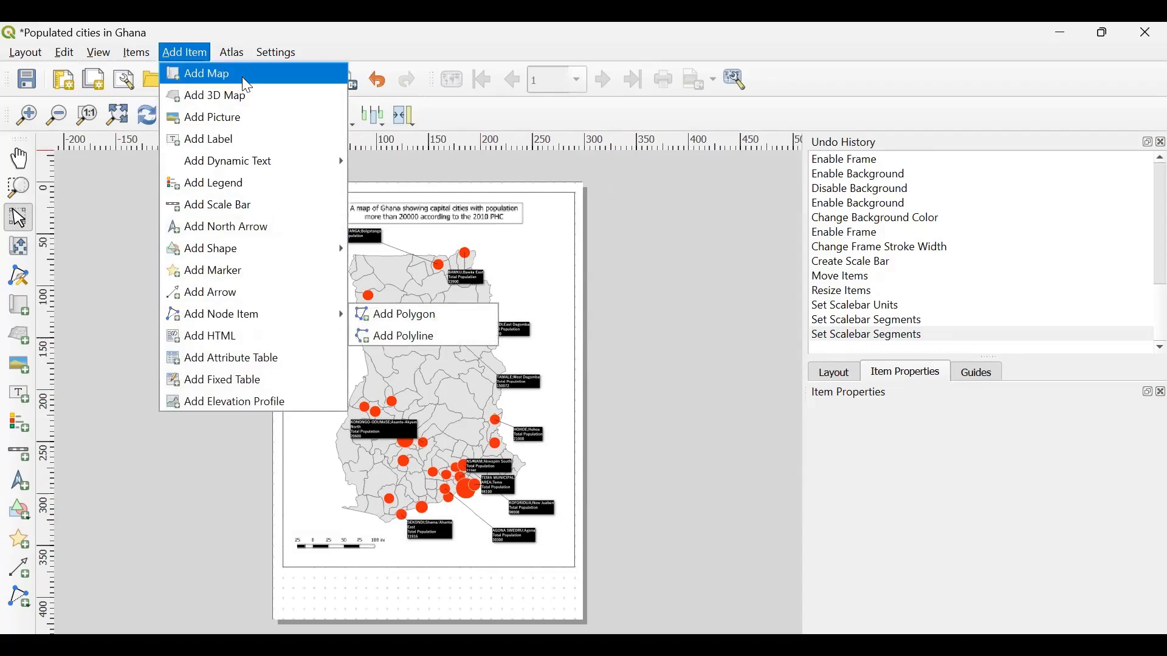
click(635, 262)
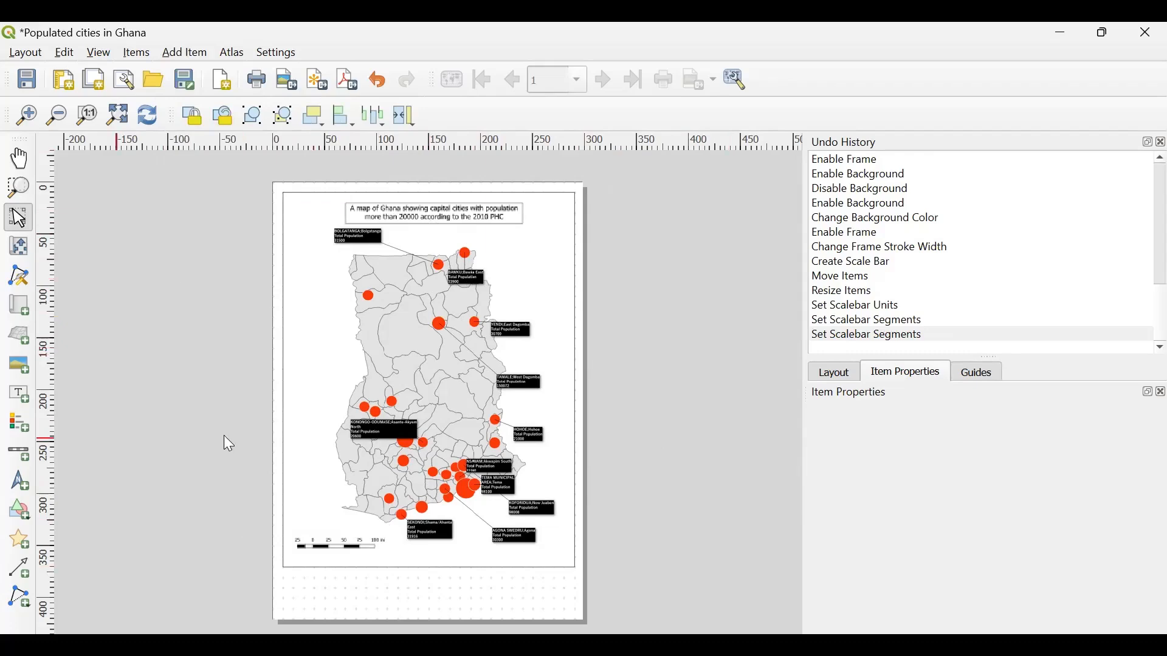
click(19, 482)
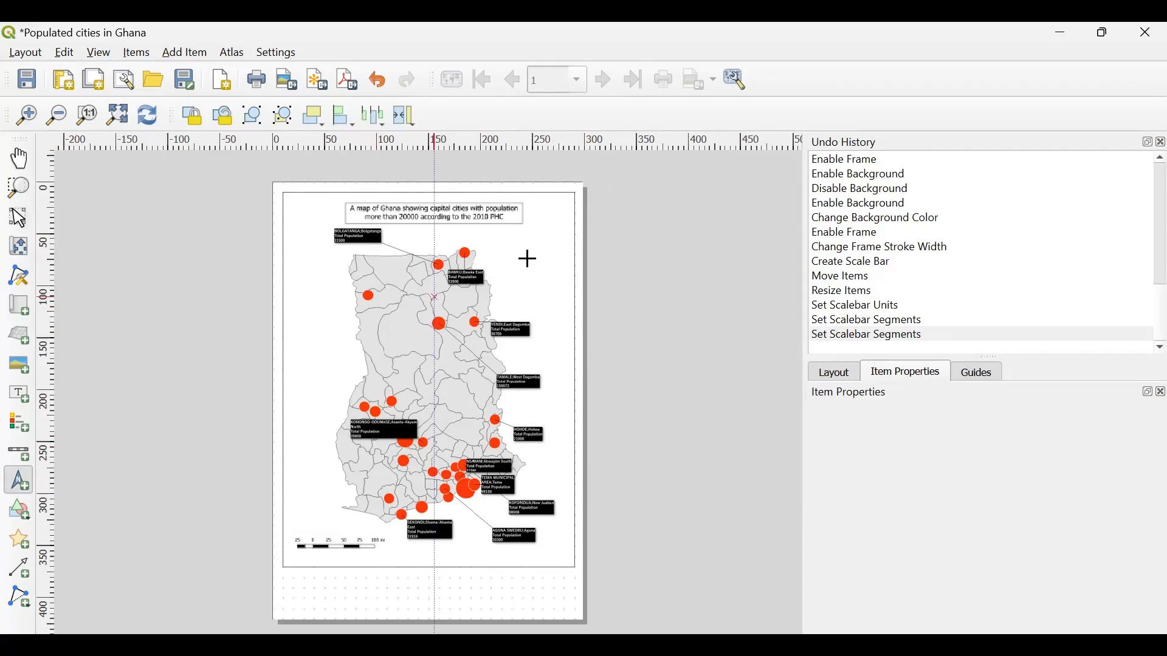
drag(532, 299, 565, 298)
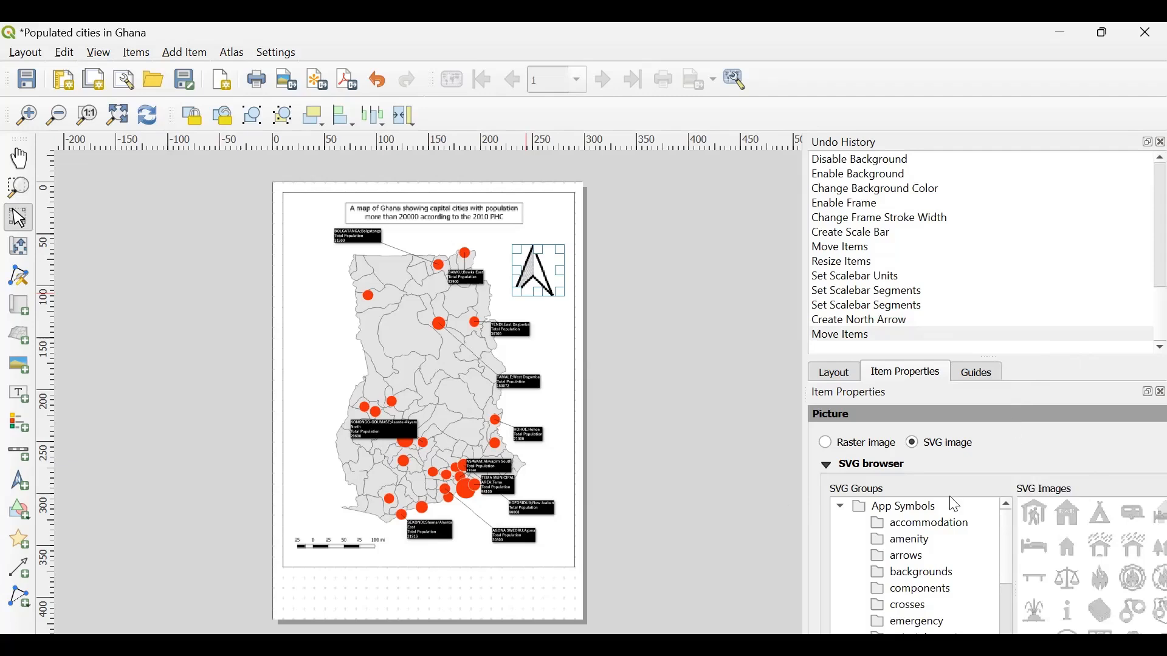
- Change the north arrow's SVG image to the four-pointed star NorthArrow_06.svg
scroll(1138, 573, down, 10)
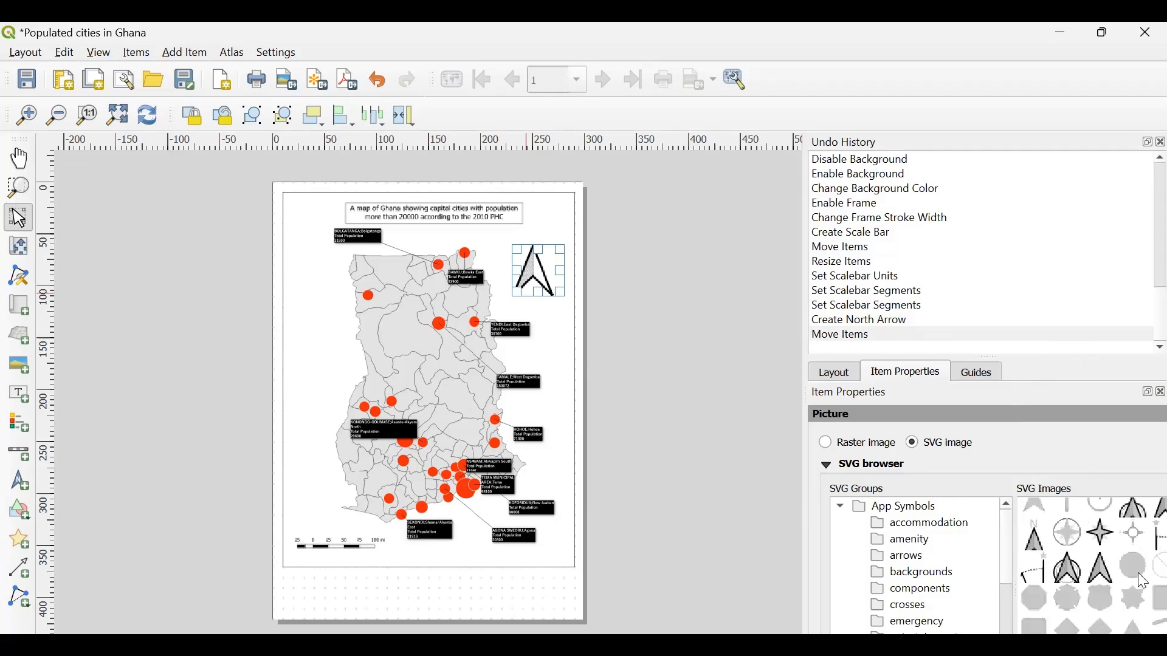
scroll(1142, 580, down, 15)
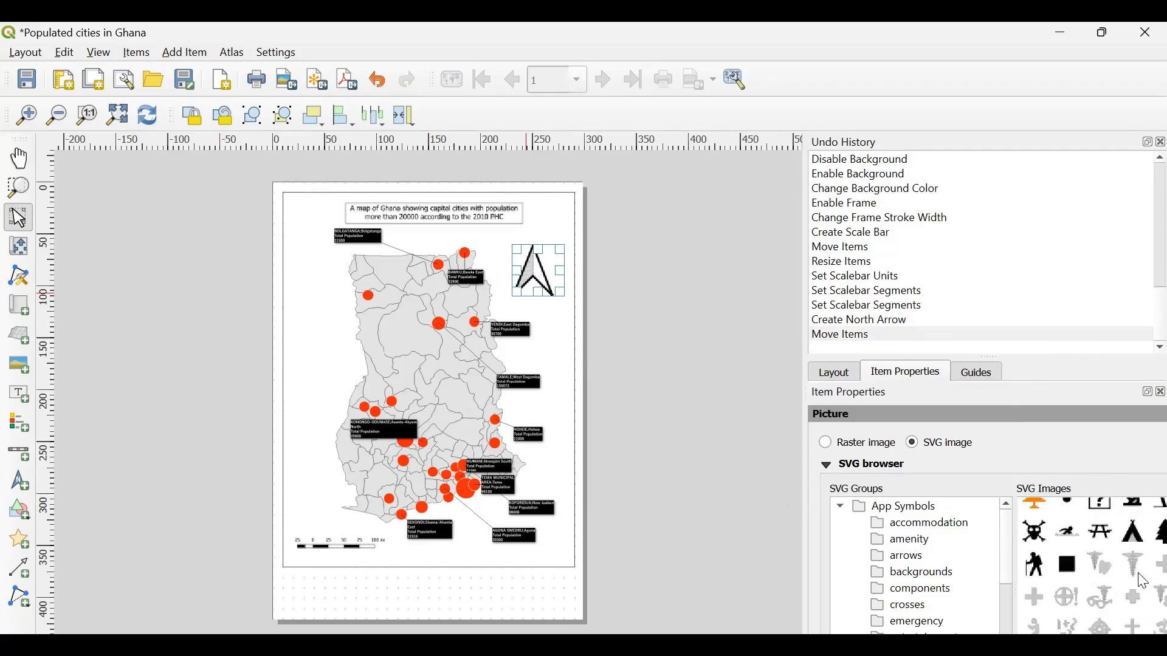
scroll(1138, 572, up, 10)
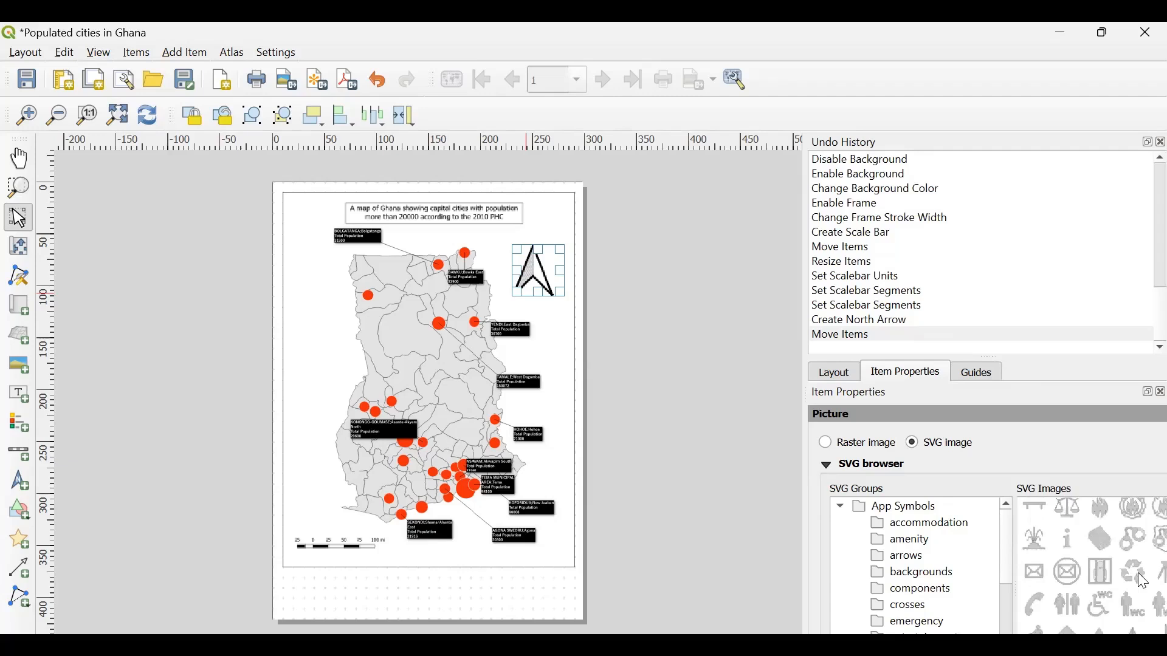
scroll(1138, 574, down, 2)
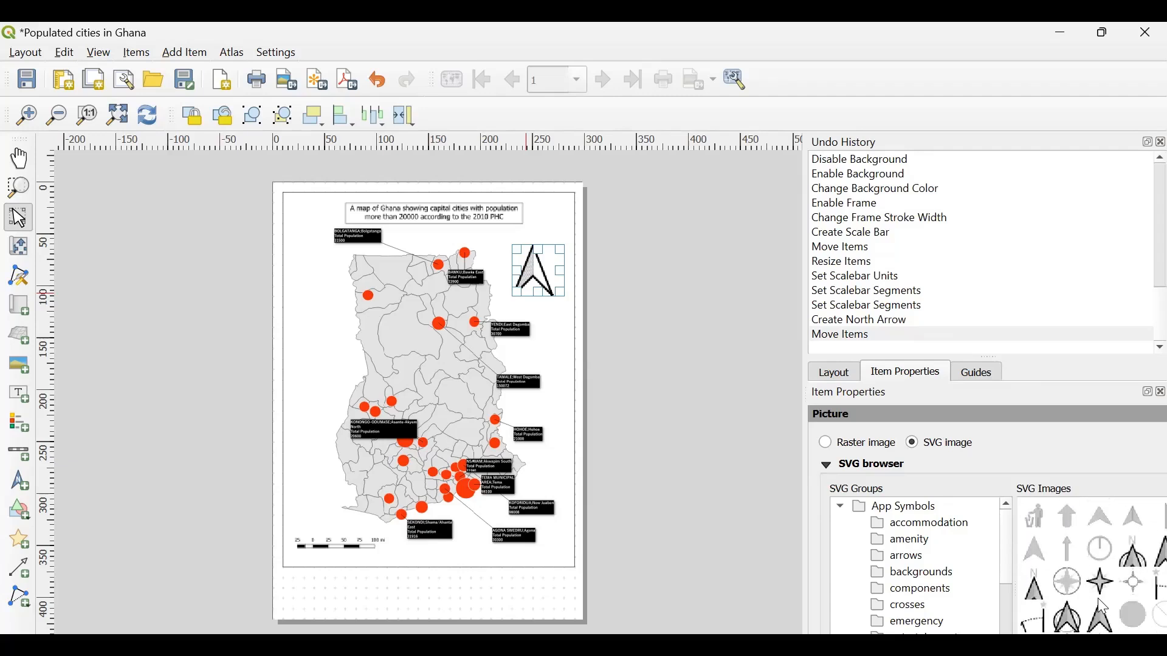
scroll(1036, 600, down, 1)
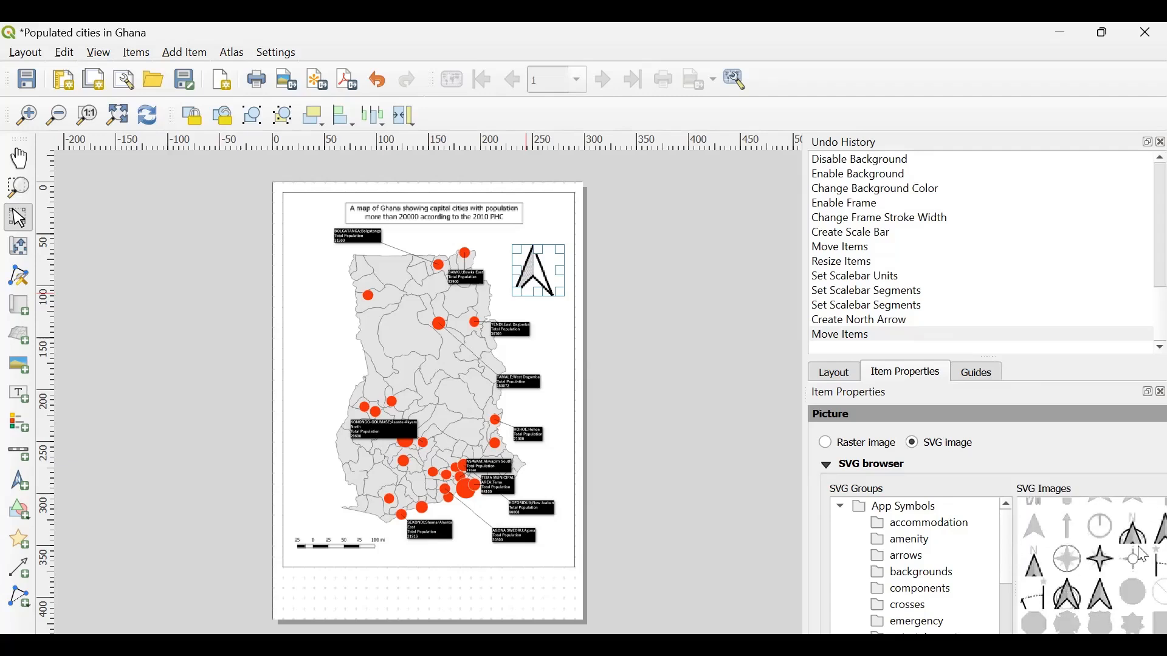
scroll(1081, 579, down, 3)
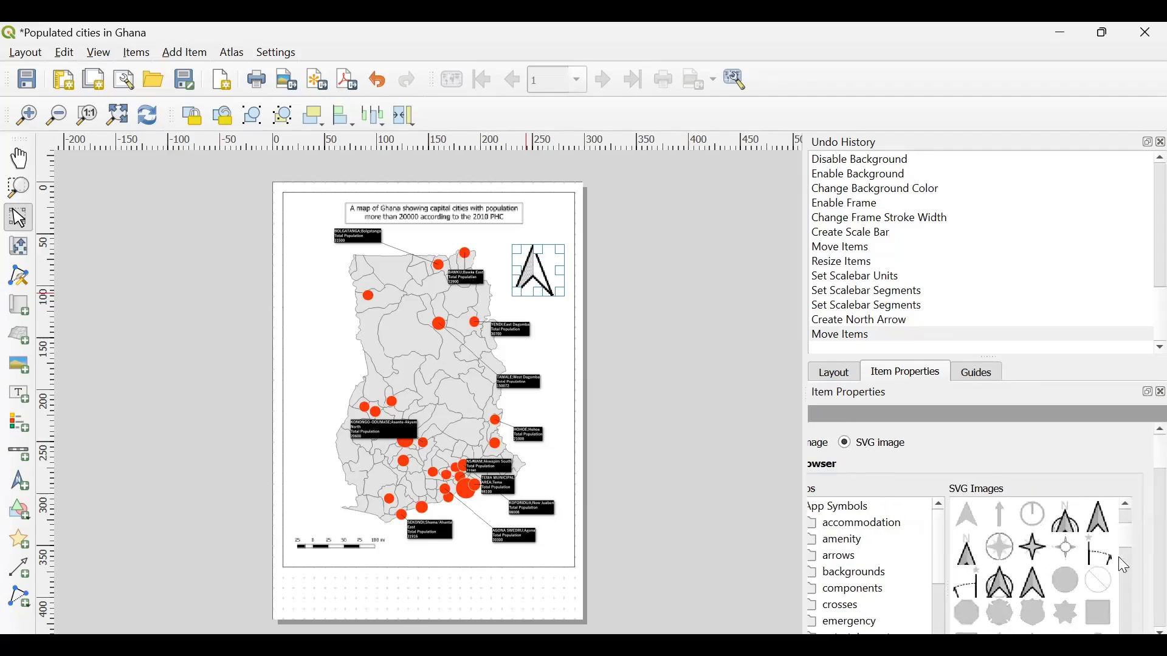
click(1035, 551)
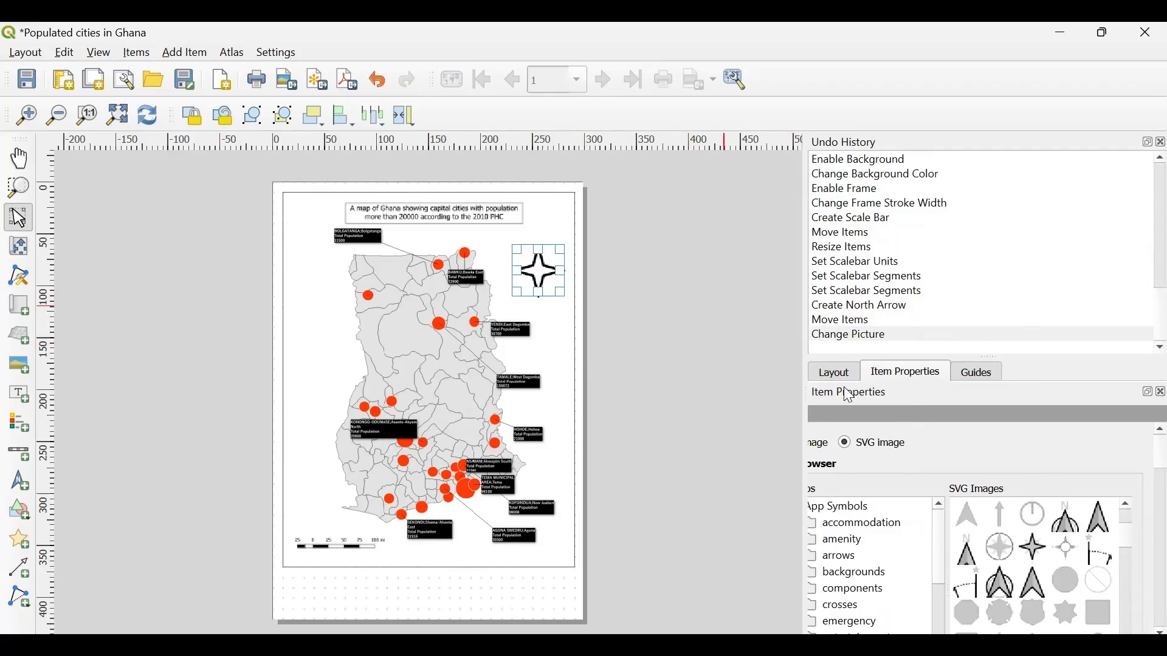
- Set the north arrow's fill color to blue, trying orange-red first, and its stroke color to purple
scroll(1036, 458, down, 3)
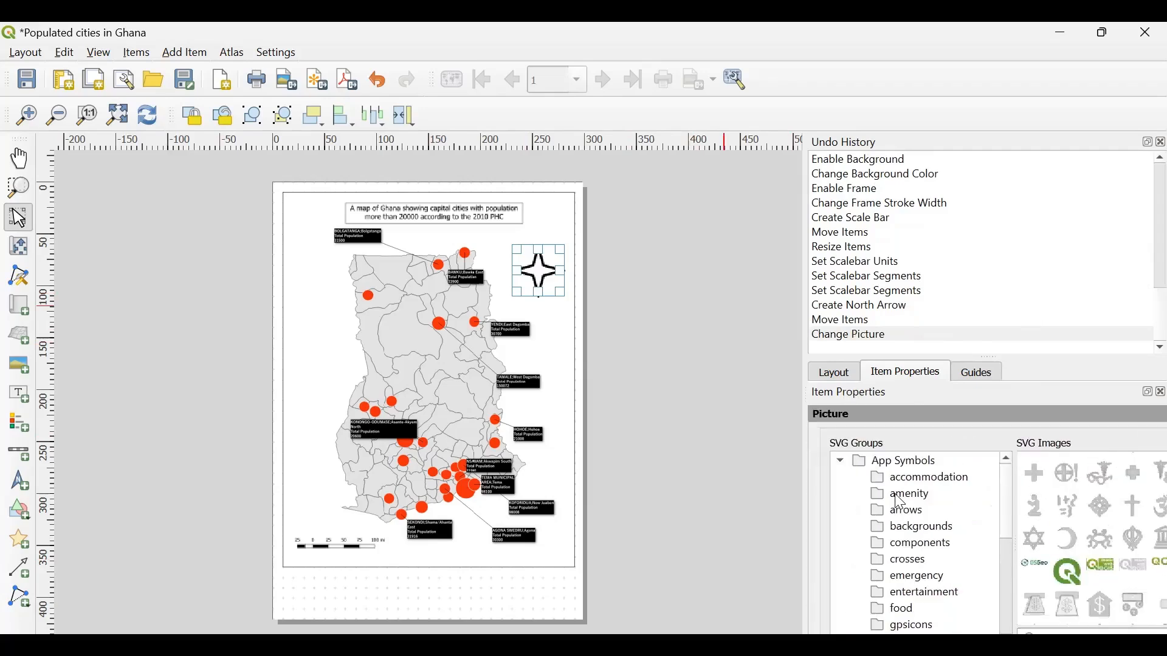
scroll(894, 494, down, 5)
scroll(894, 494, down, 4)
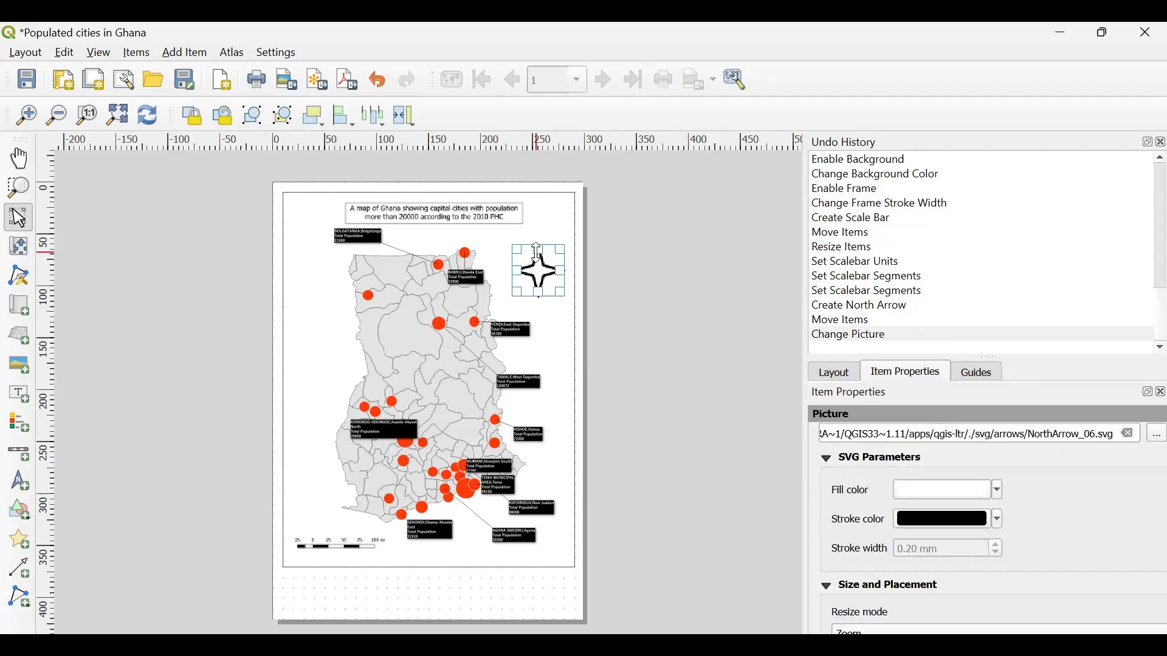
scroll(876, 534, up, 3)
scroll(876, 533, down, 2)
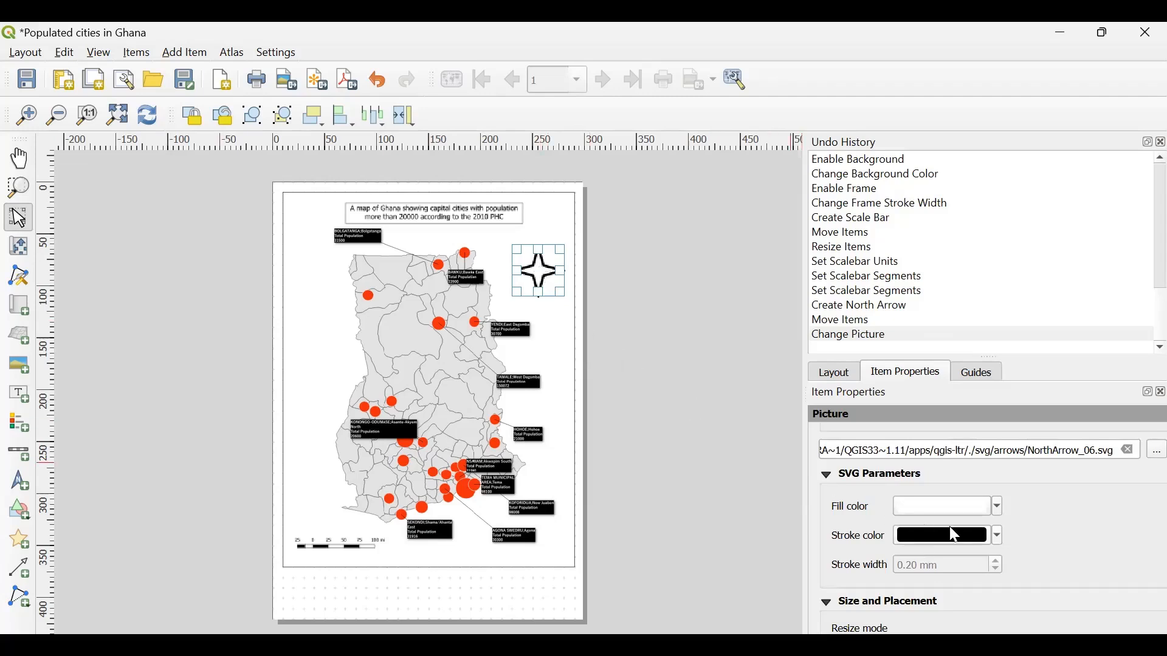
click(998, 514)
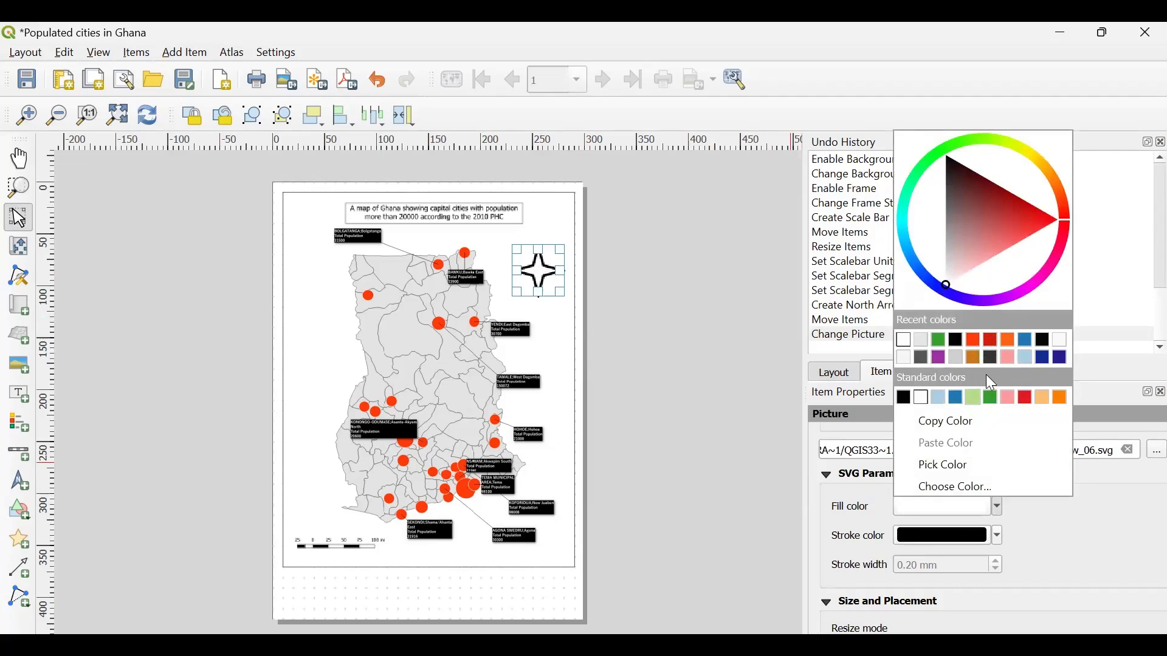
click(976, 341)
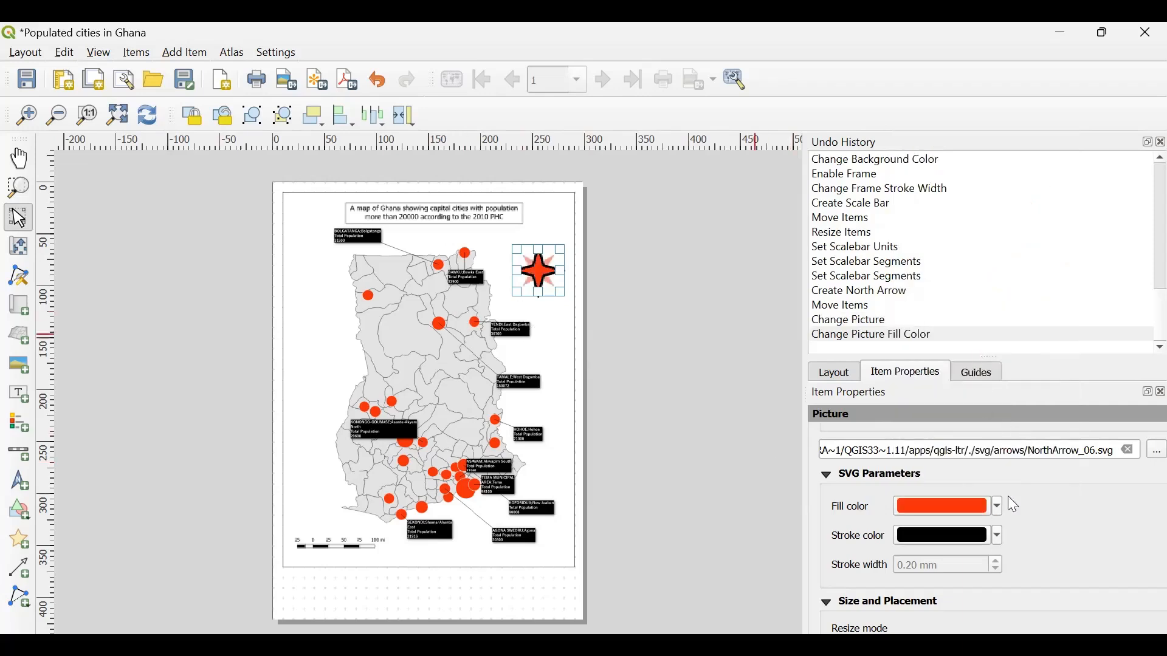
click(997, 506)
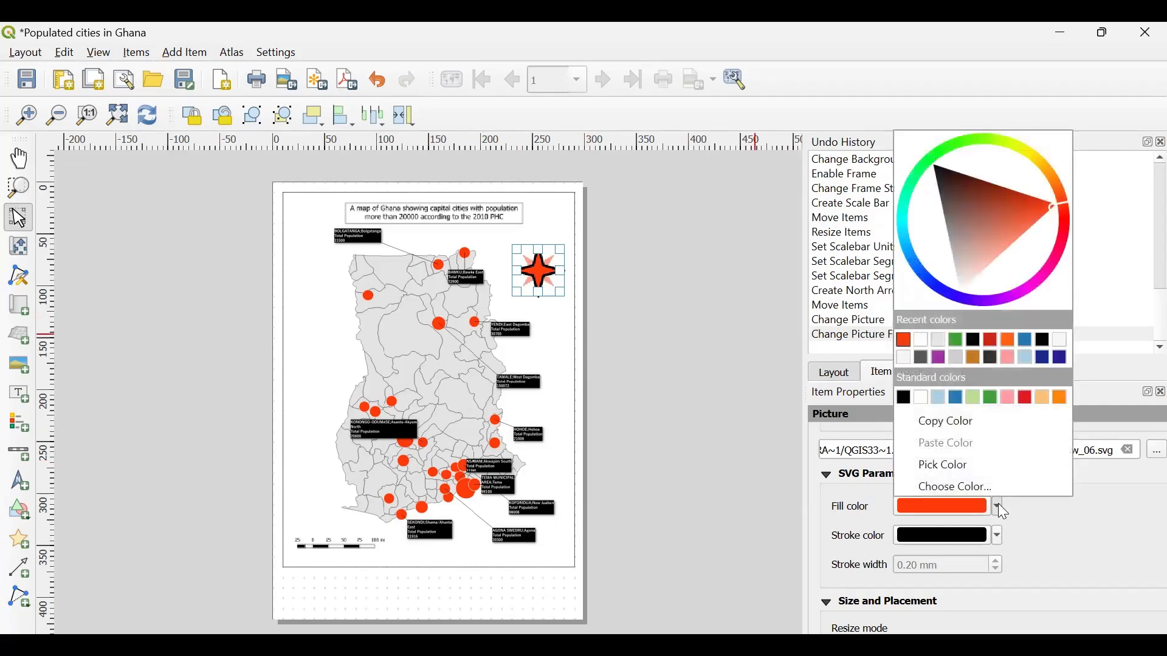
click(1025, 340)
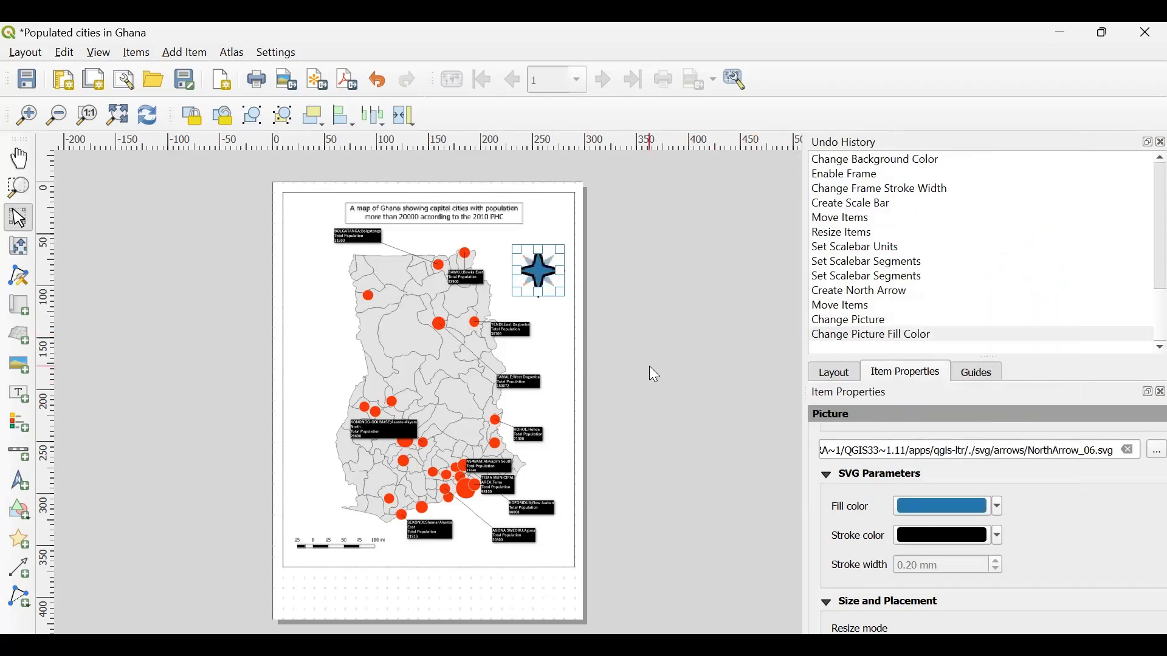
click(997, 537)
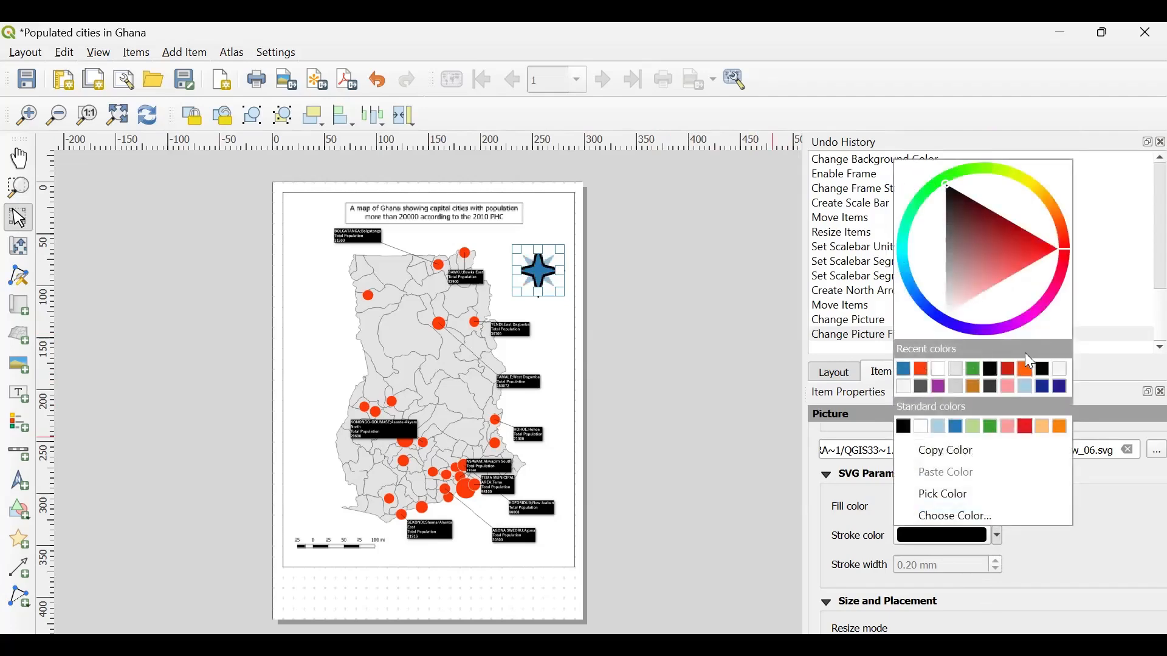
click(939, 388)
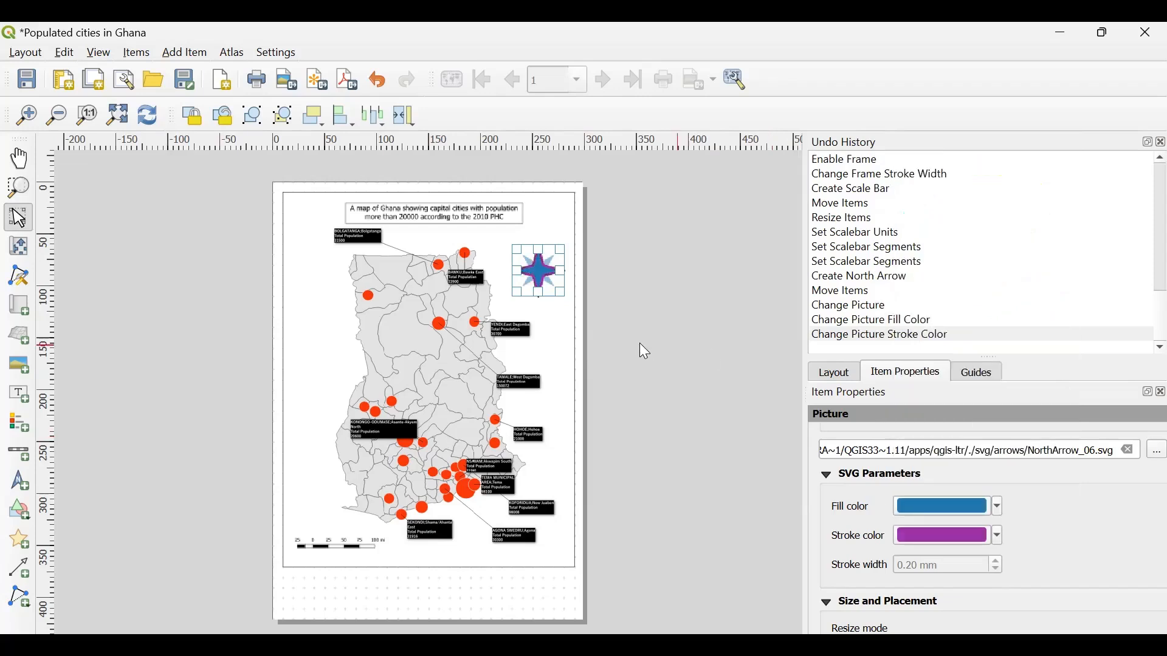
- Try a frame around the north arrow, switch it off again and deselect the arrow
scroll(1041, 546, down, 3)
scroll(1040, 544, down, 1)
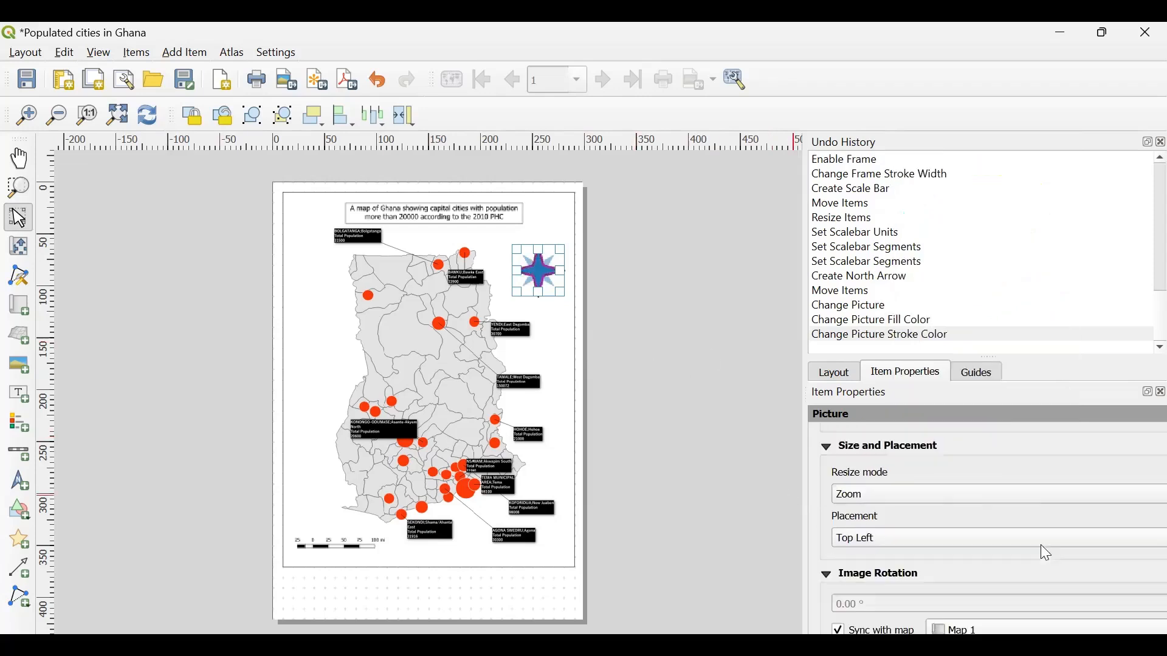
scroll(890, 583, down, 3)
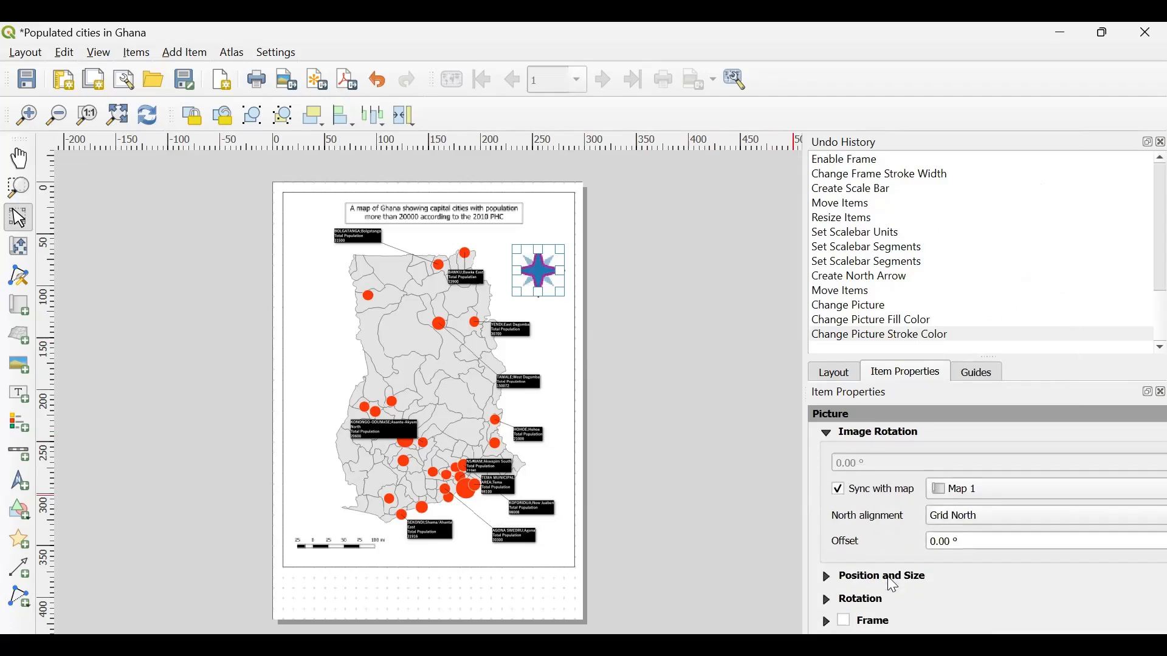
scroll(890, 580, down, 2)
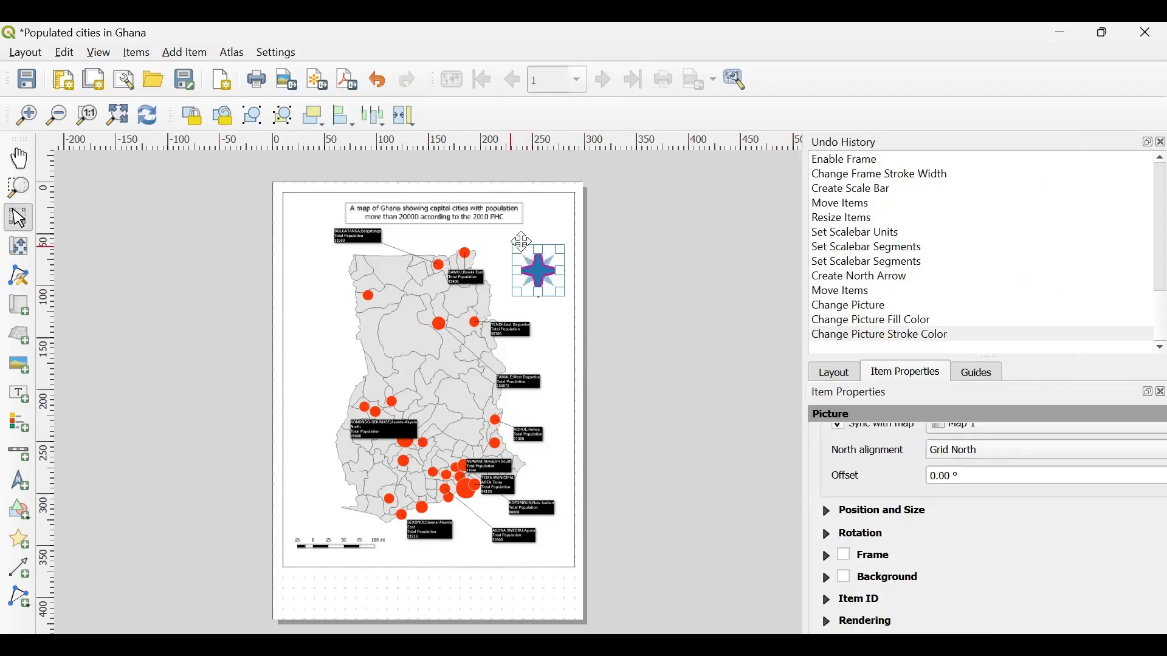
click(845, 556)
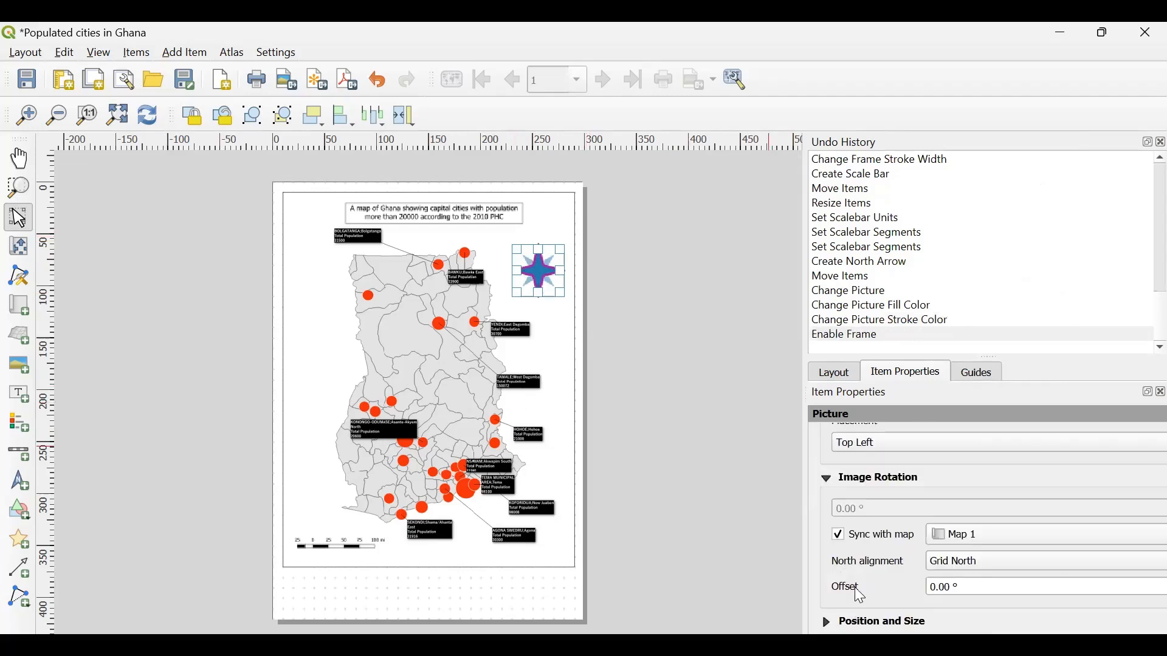
scroll(858, 593, down, 4)
click(847, 505)
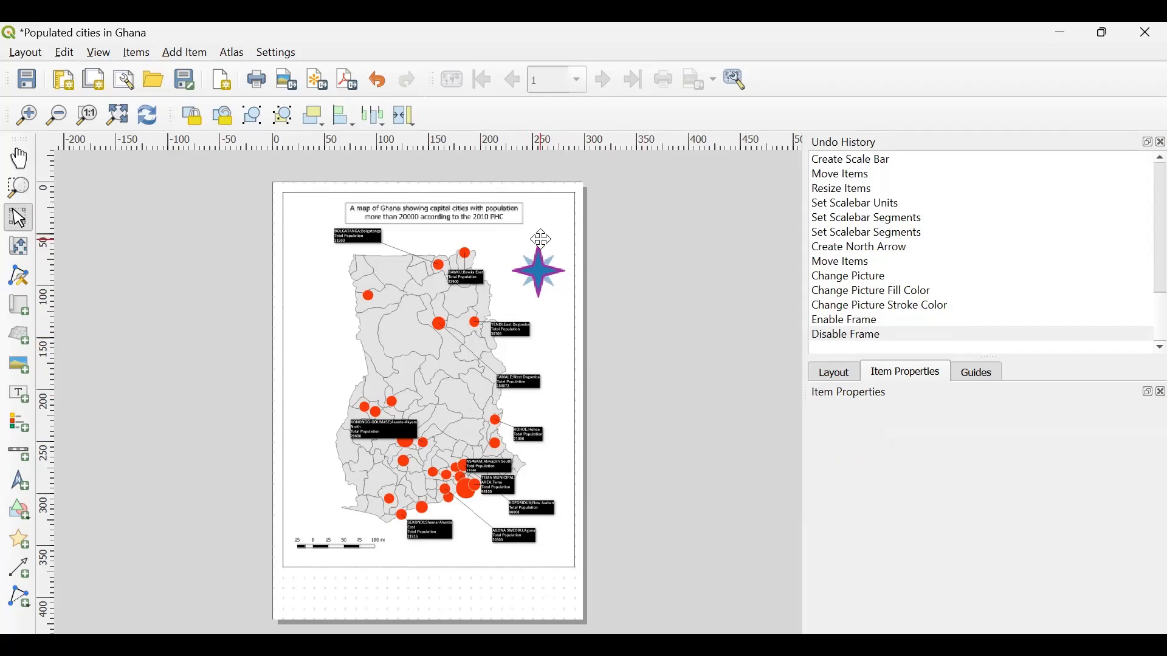
- Add a small label reading "N" directly above the north arrow
click(179, 55)
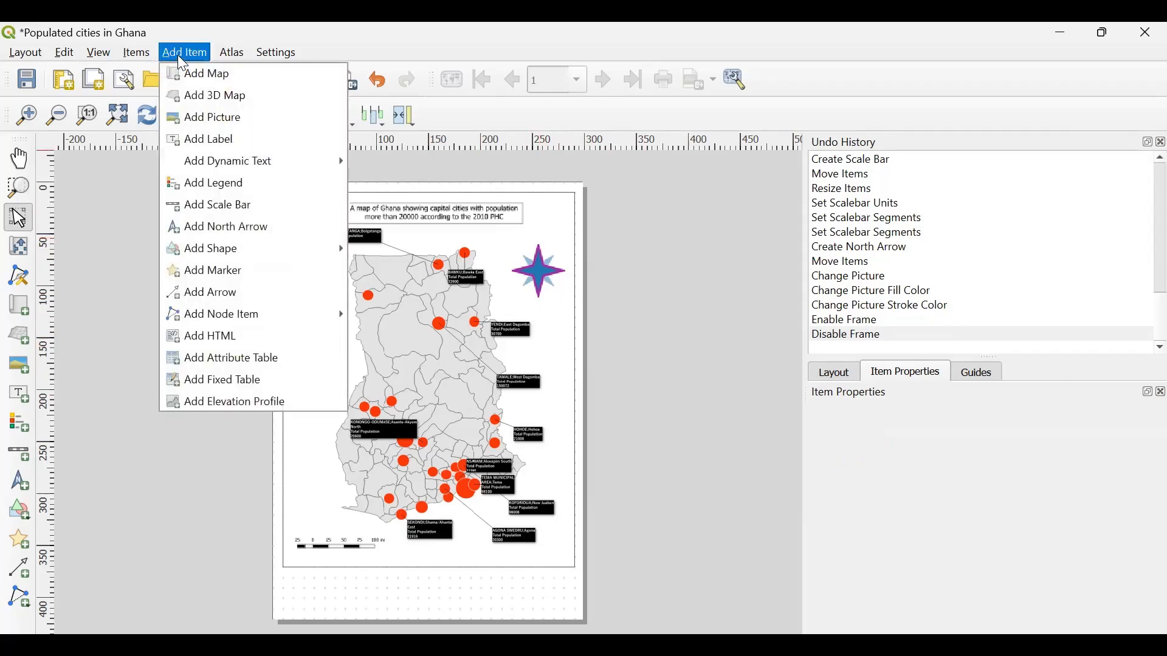
click(212, 141)
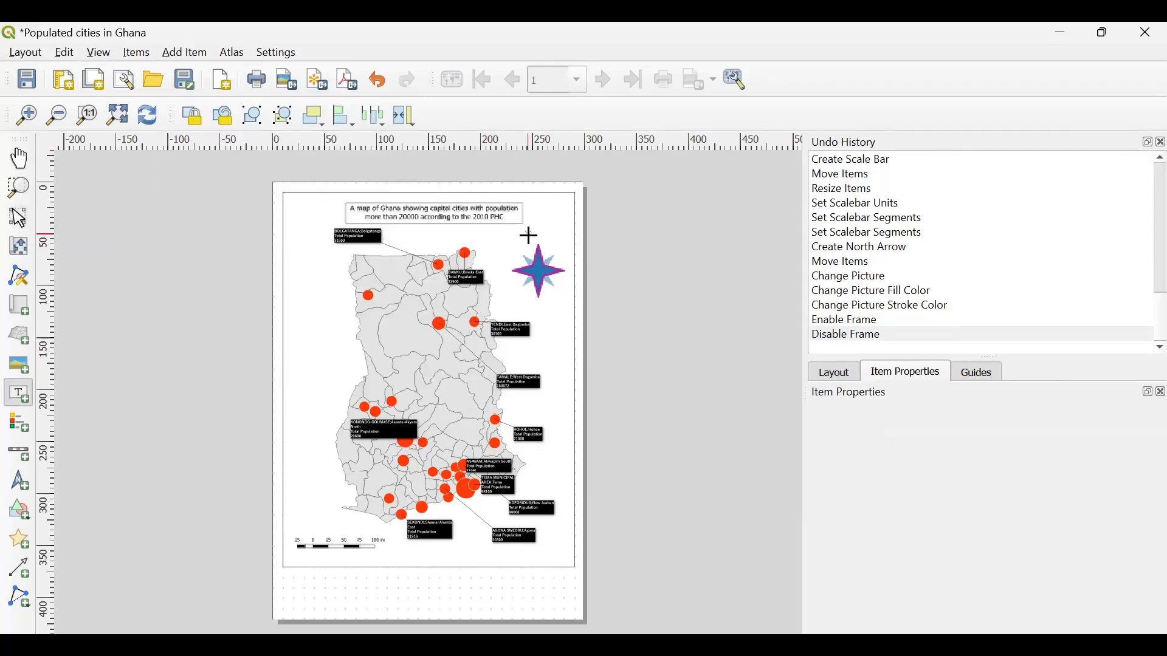
drag(530, 231, 554, 244)
drag(912, 472, 828, 471)
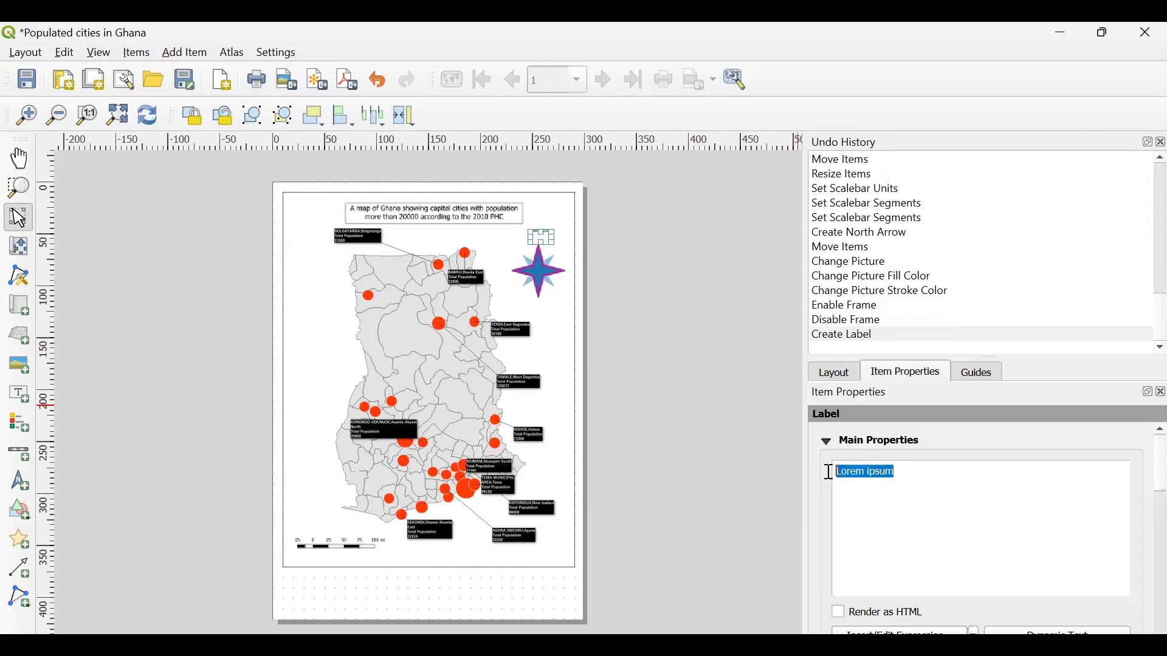
text(N)
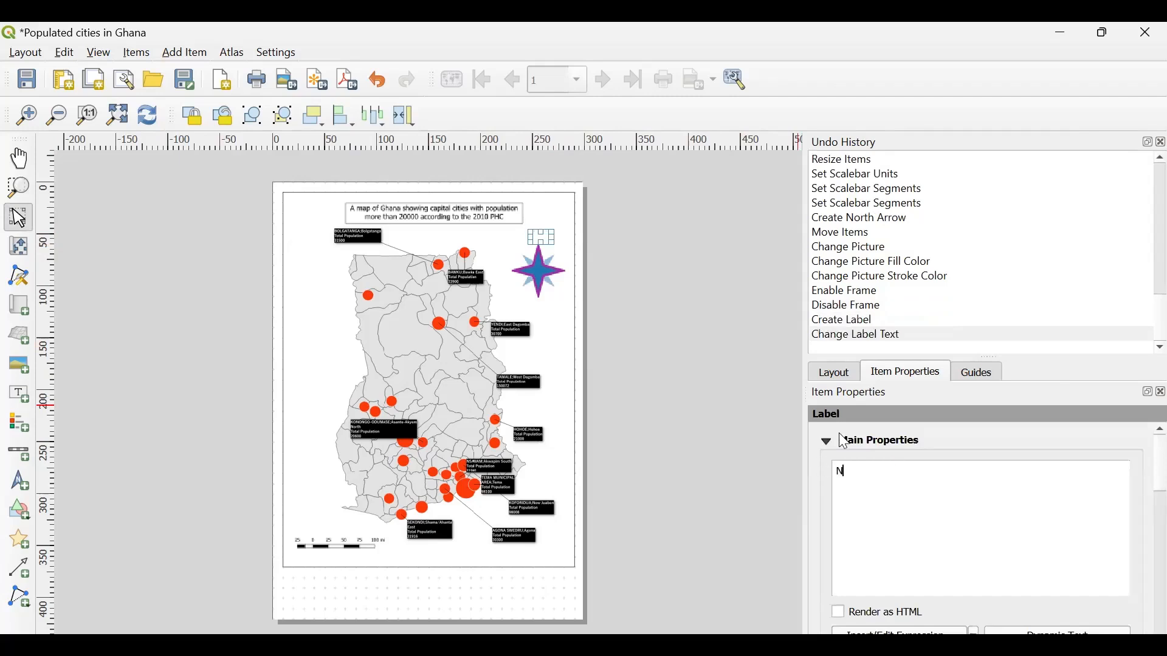
click(556, 311)
click(526, 227)
- Enlarge the "N" label's font and align its text to the horizontal center and vertical middle
scroll(913, 565, down, 5)
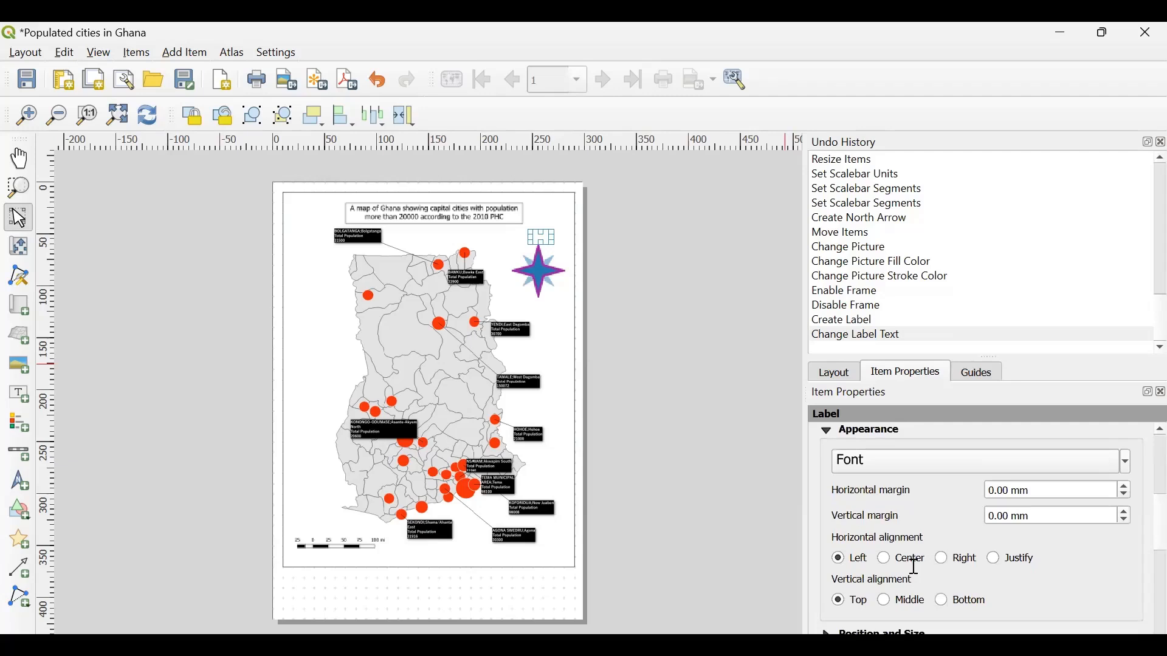
scroll(902, 489, up, 2)
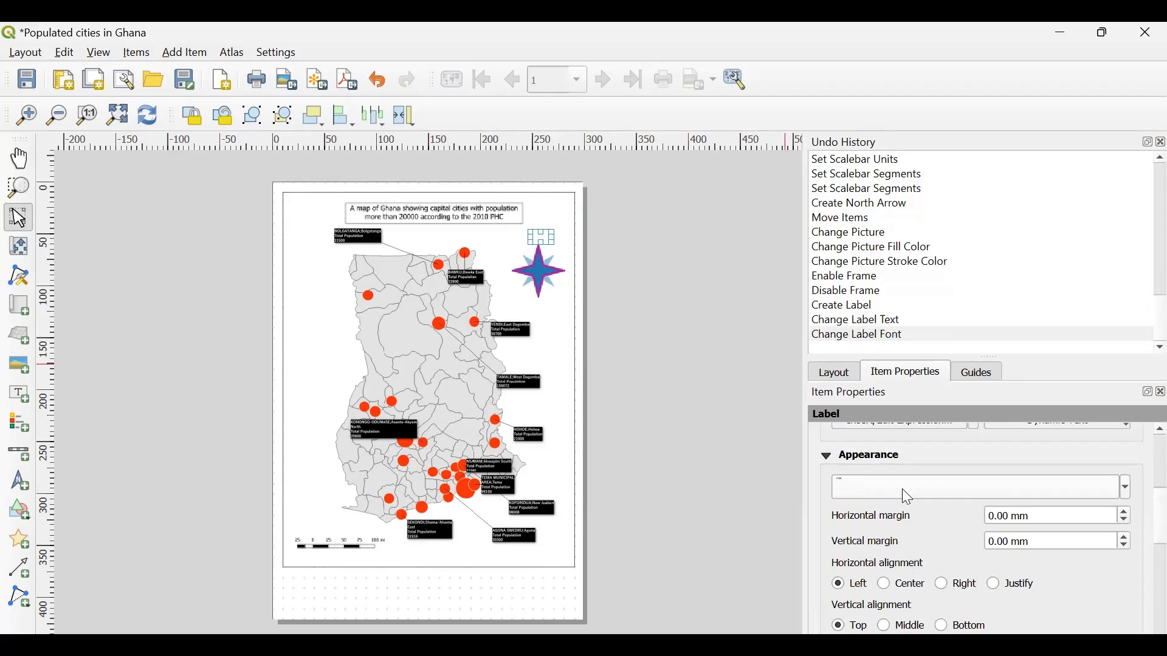
scroll(902, 488, up, 3)
scroll(901, 488, up, 4)
click(884, 582)
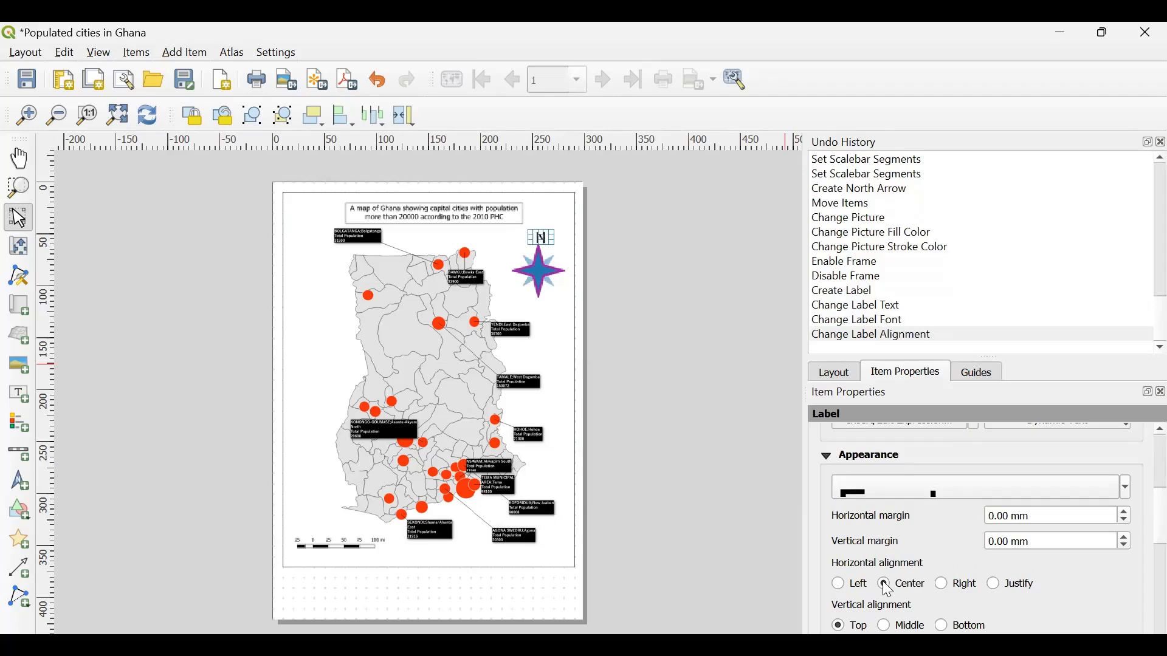
click(886, 626)
scroll(916, 601, down, 3)
scroll(914, 596, down, 1)
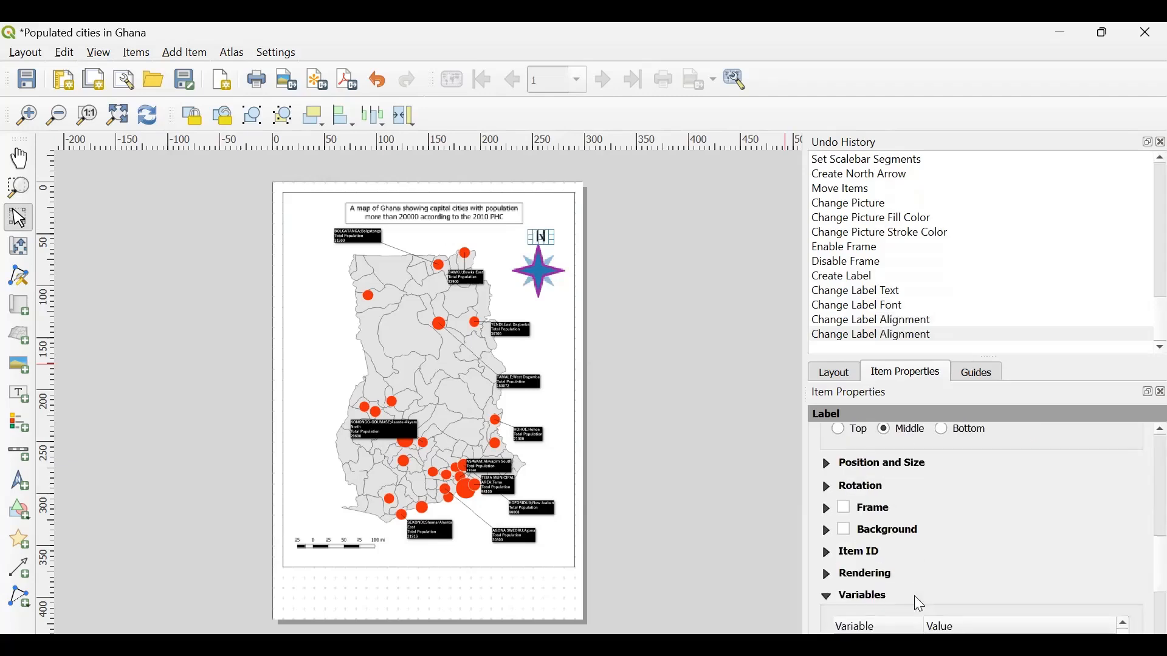
- Nudge the "N" label so it sits centered above the north arrow, deselect it and save the layout
scroll(959, 519, up, 6)
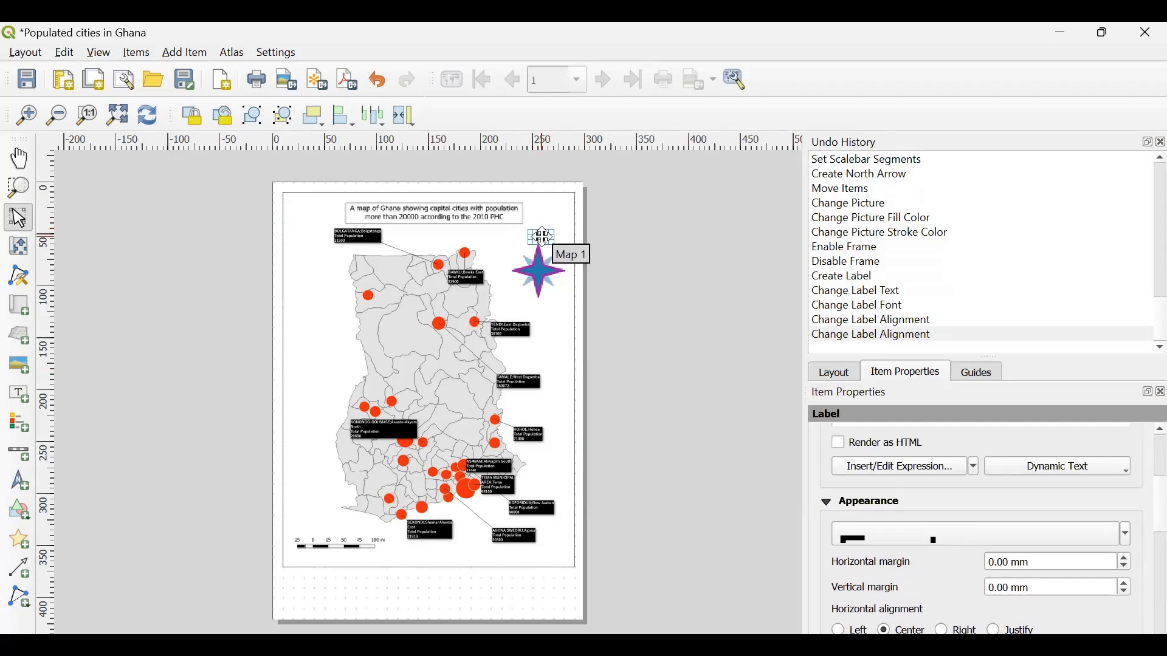
drag(543, 236, 540, 236)
click(691, 229)
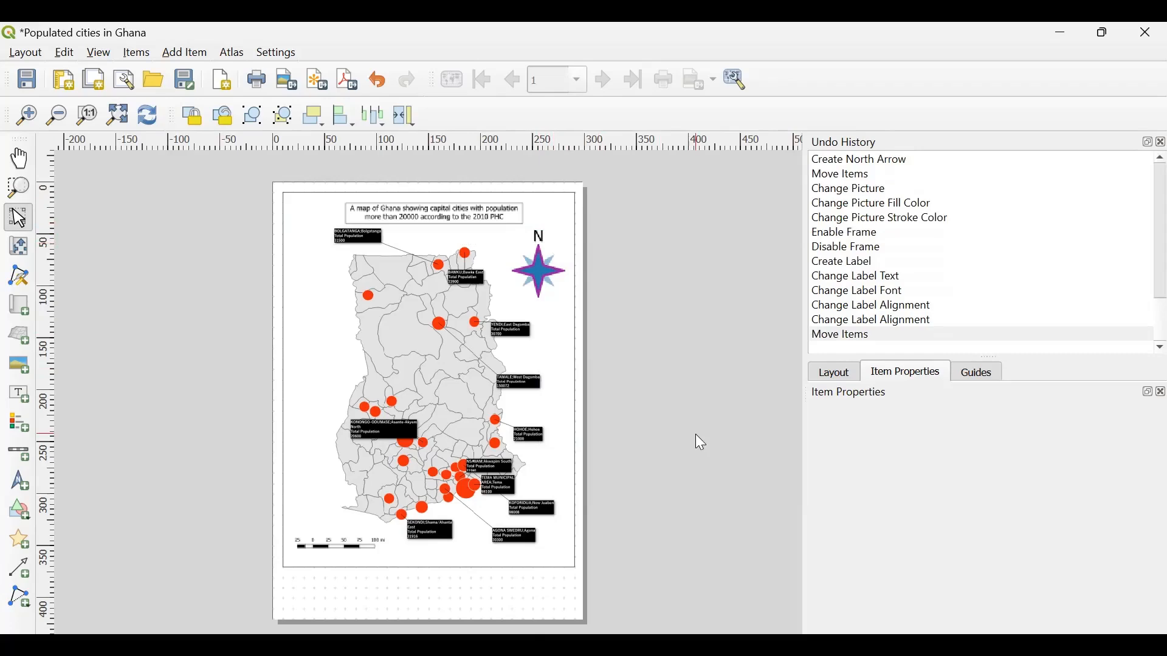
click(36, 85)
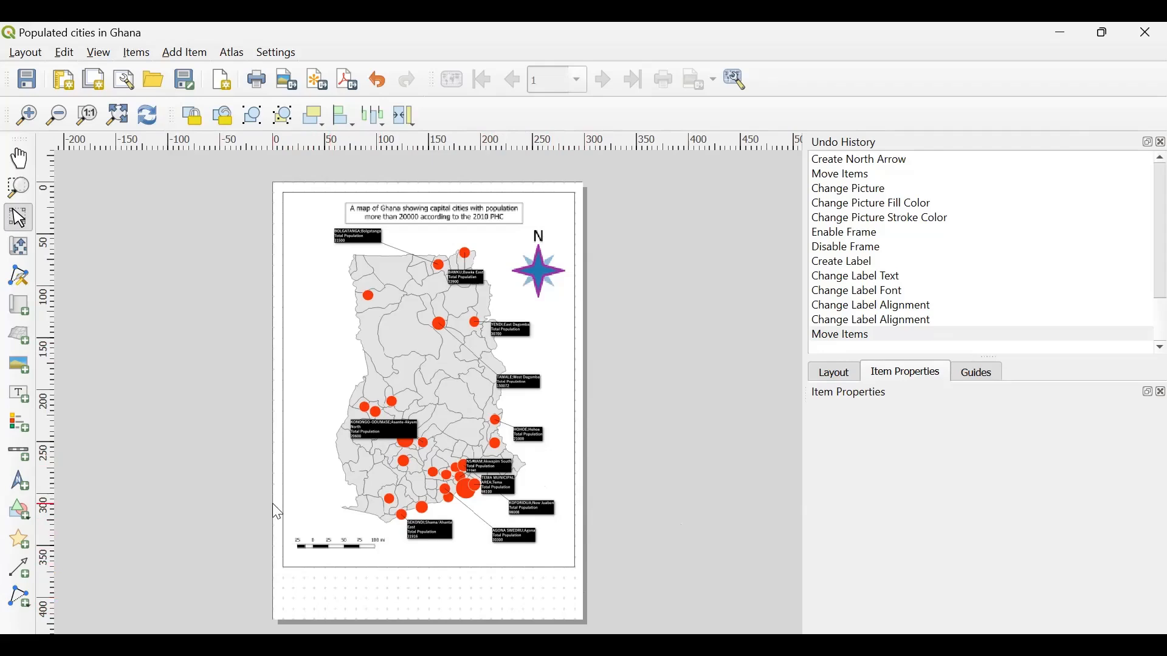
- Add a rectangle shape in the empty strip below the map frame, spanning the map's full width
click(23, 516)
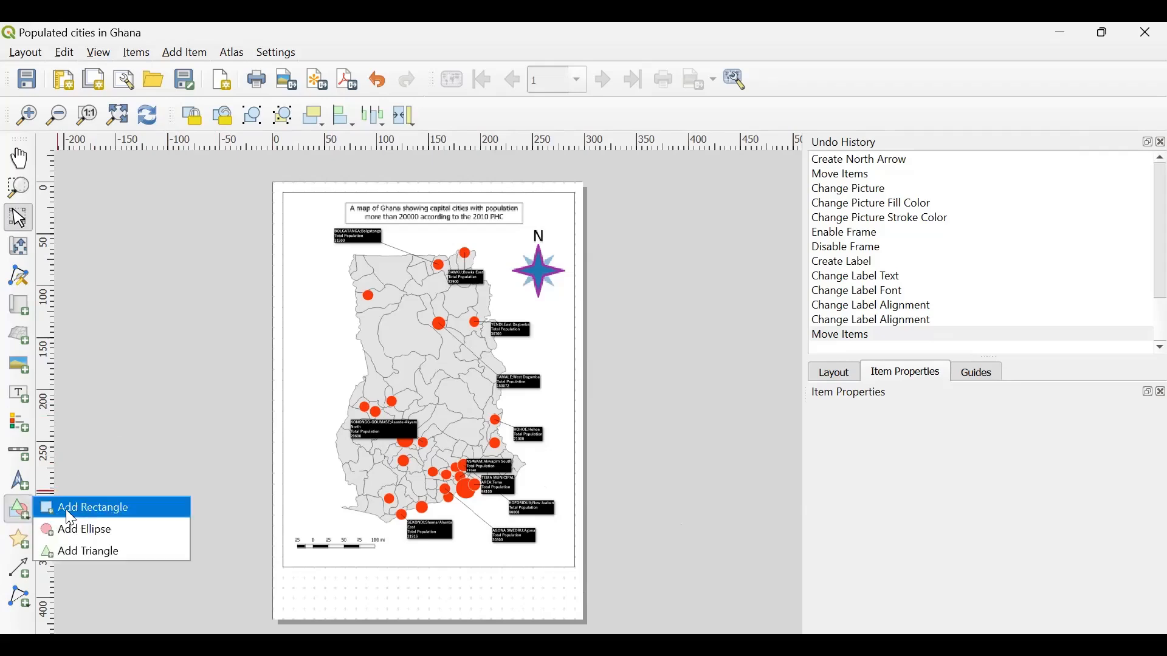
click(66, 511)
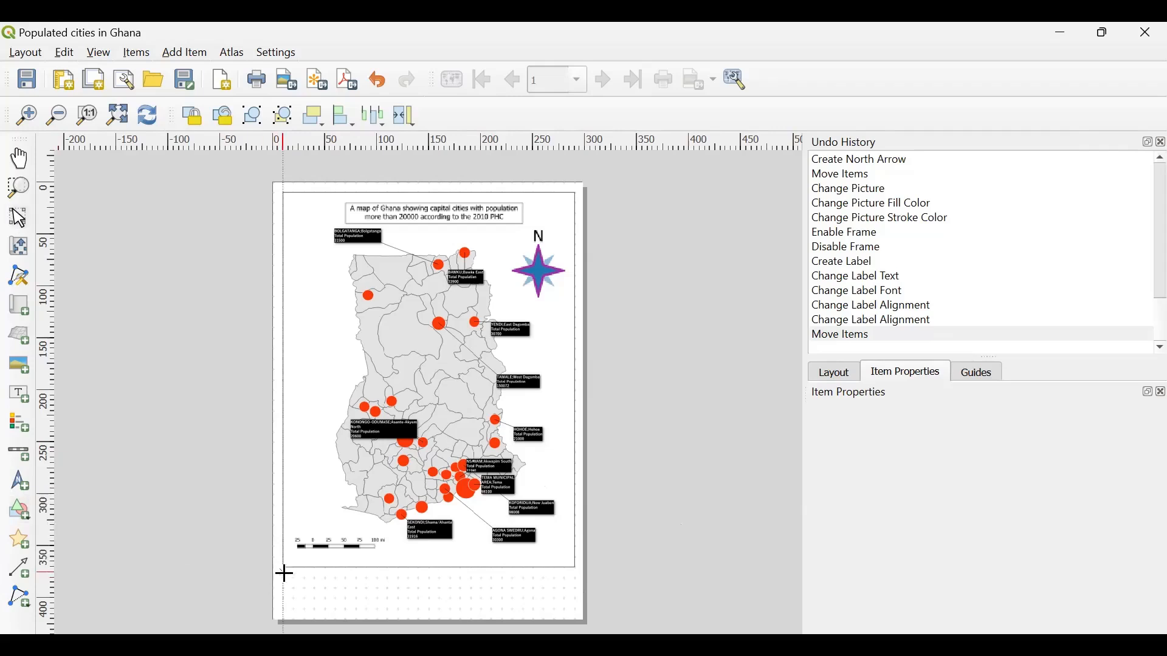
drag(284, 574, 576, 613)
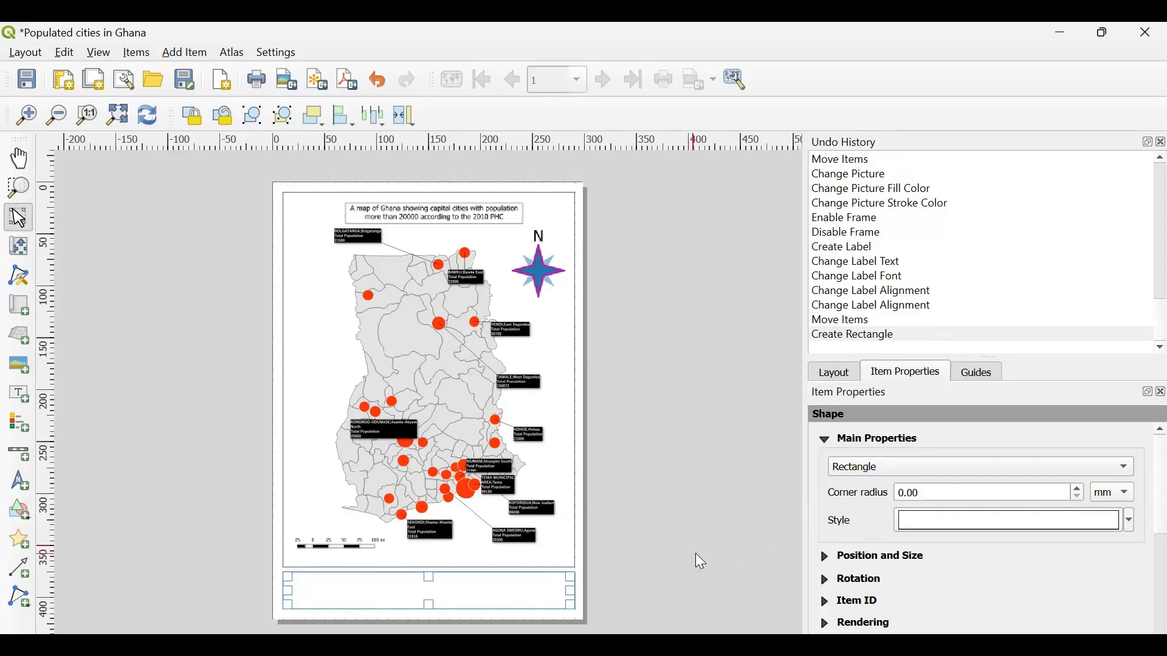
- Examine the new rectangle's item properties, including its style, position and size, rotation and rendering options, and deselect it
scroll(853, 538, down, 3)
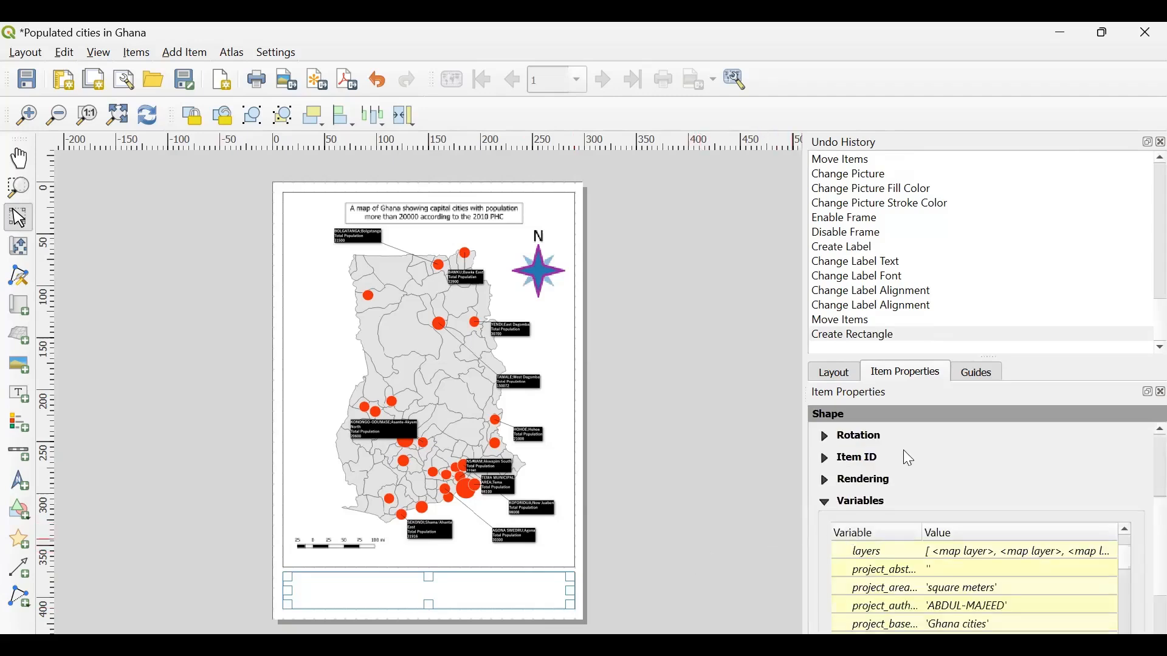
scroll(903, 449, up, 3)
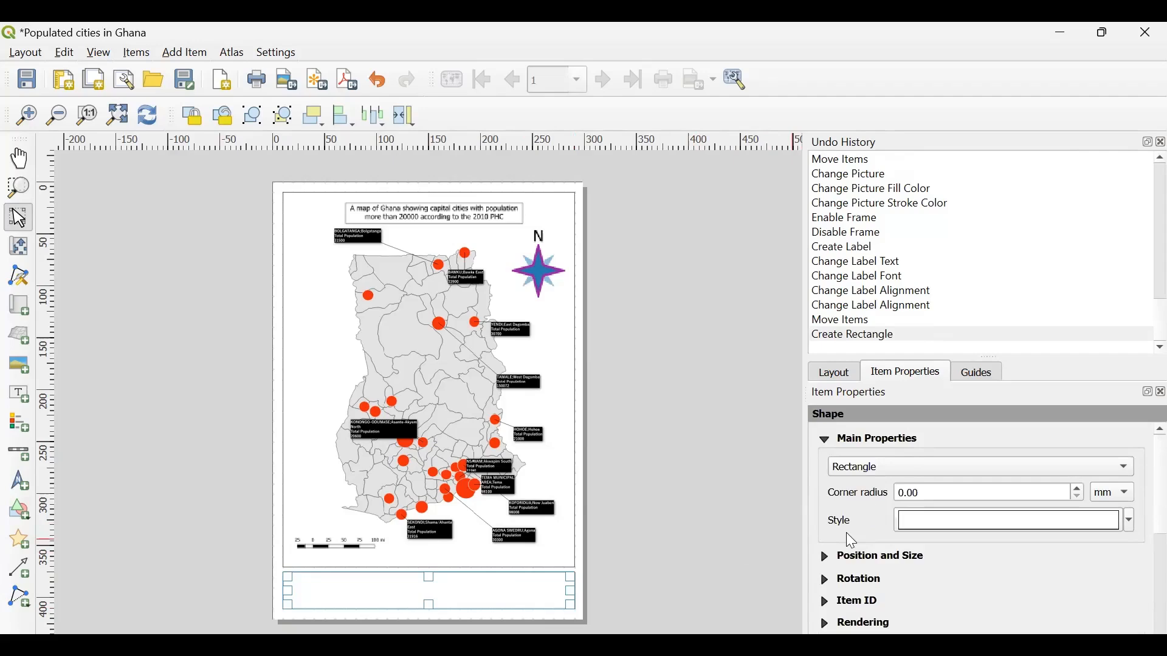
scroll(846, 533, down, 5)
scroll(846, 532, up, 5)
click(838, 373)
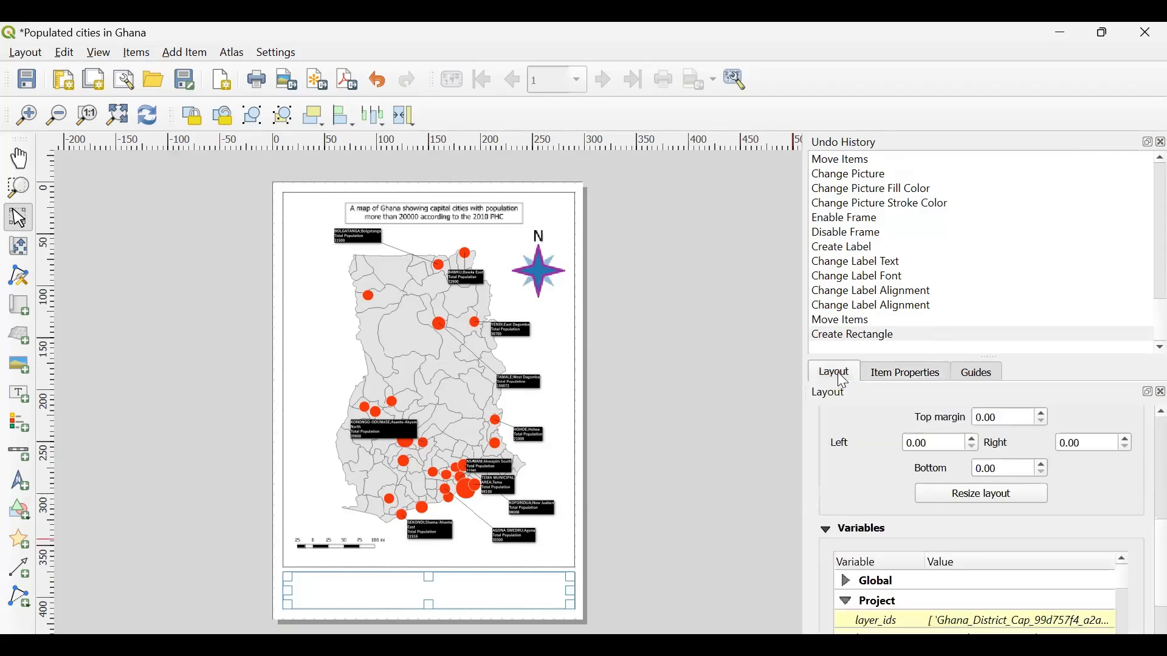
click(910, 374)
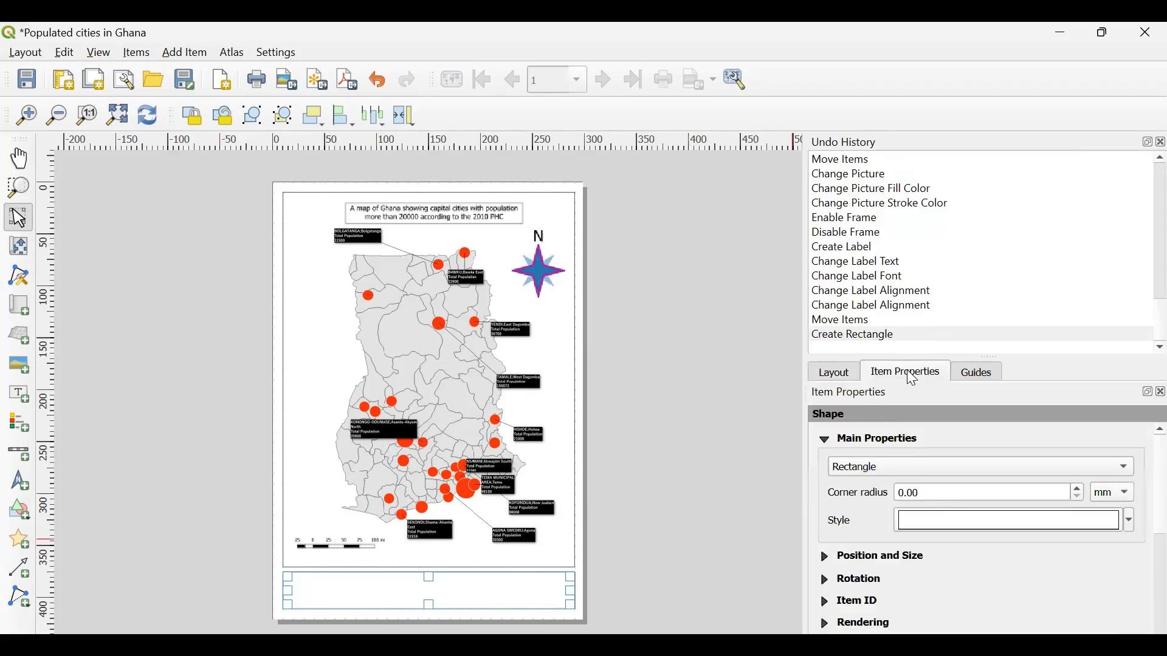
scroll(853, 522, down, 3)
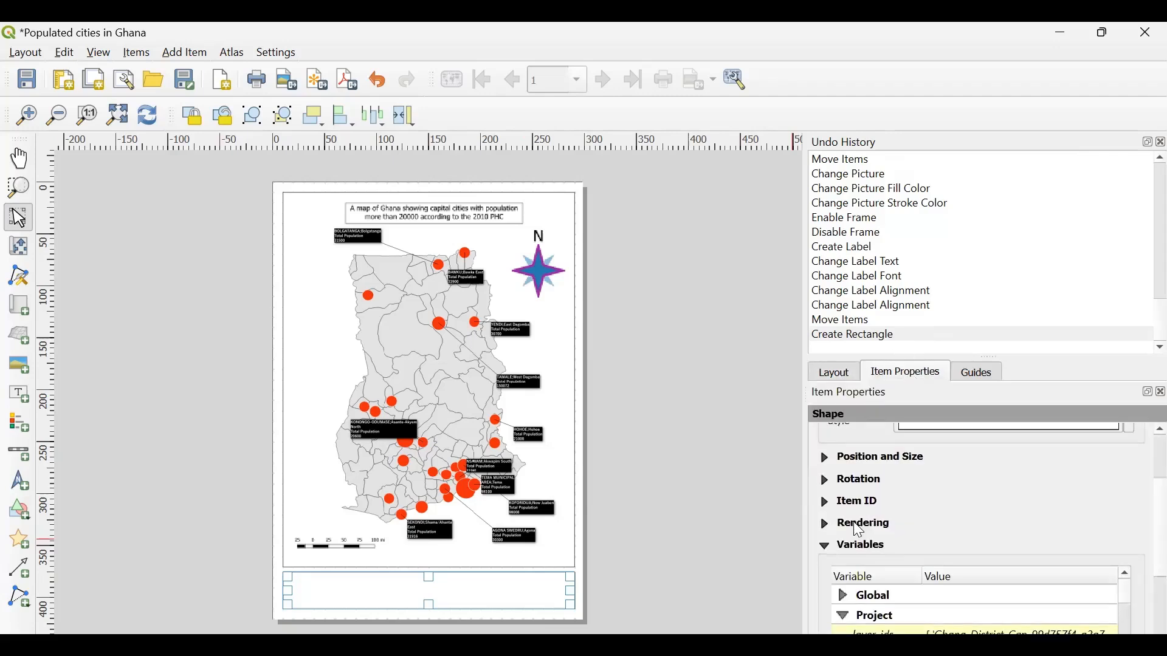
click(827, 459)
scroll(858, 531, down, 5)
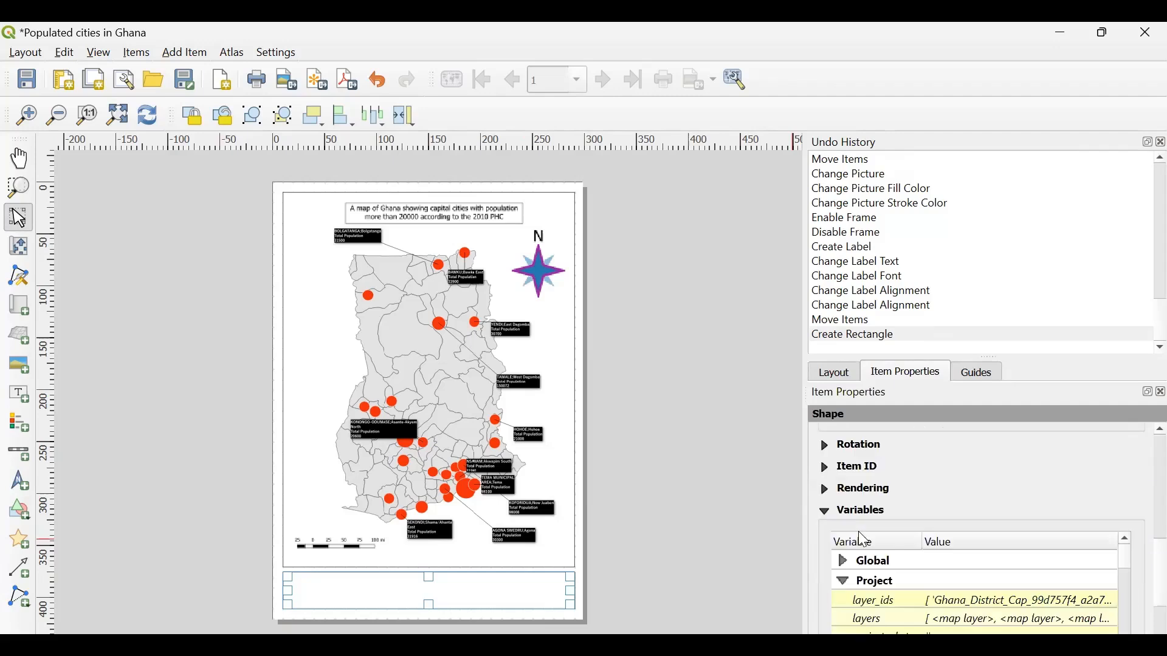
scroll(909, 472, down, 5)
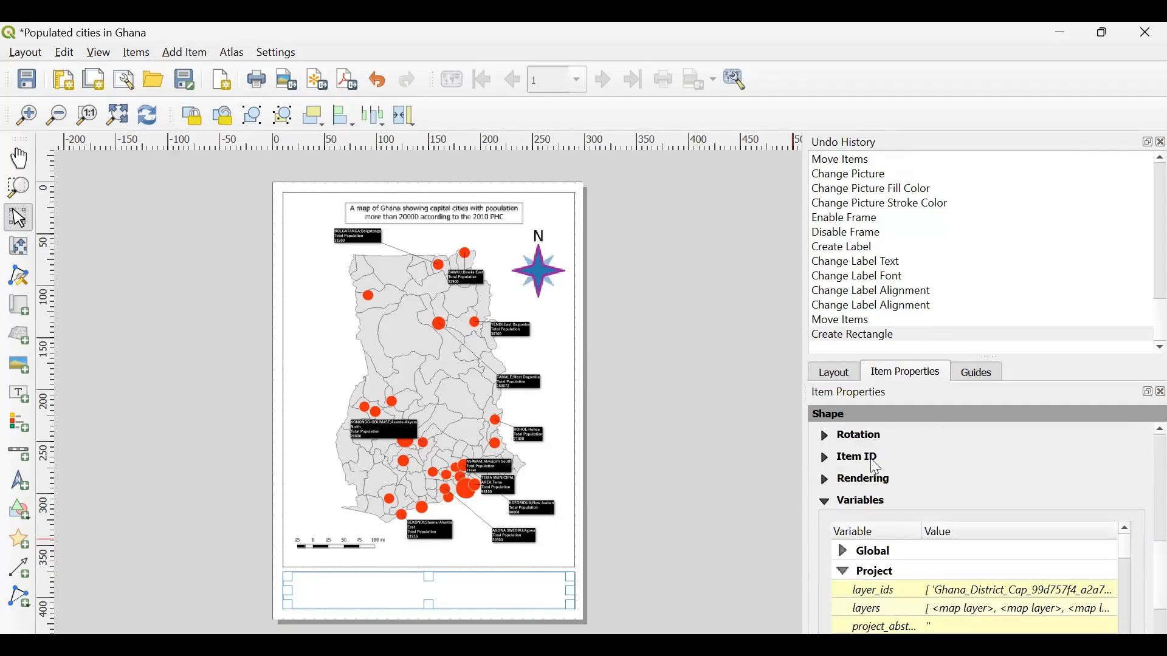
click(706, 571)
click(528, 595)
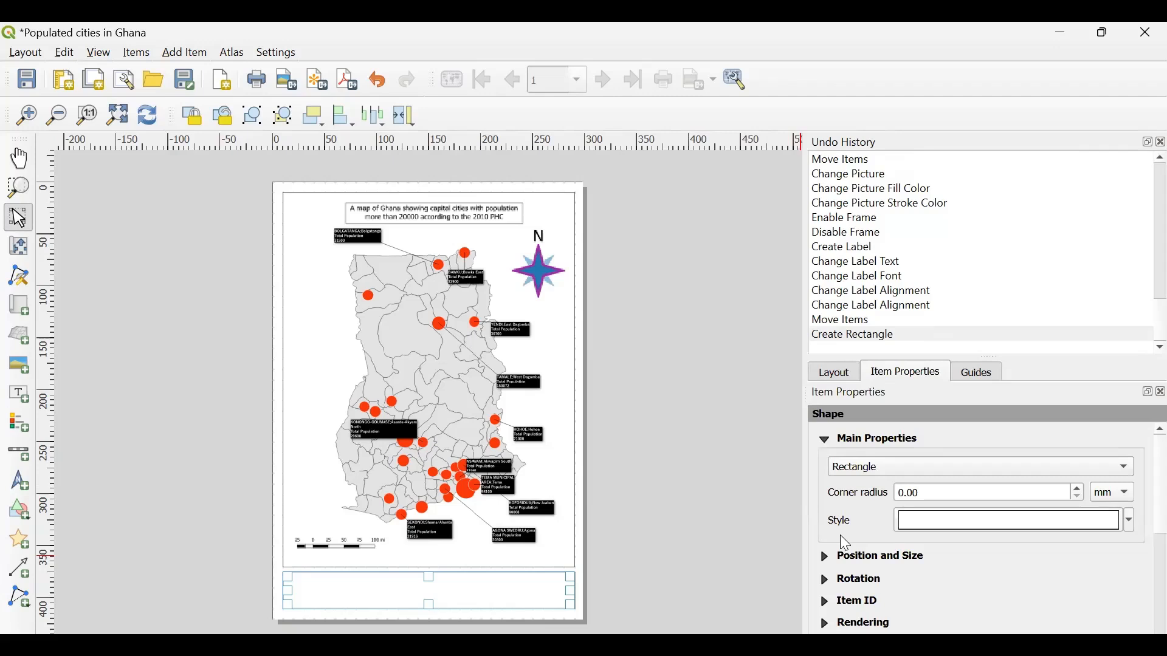
scroll(857, 517, down, 5)
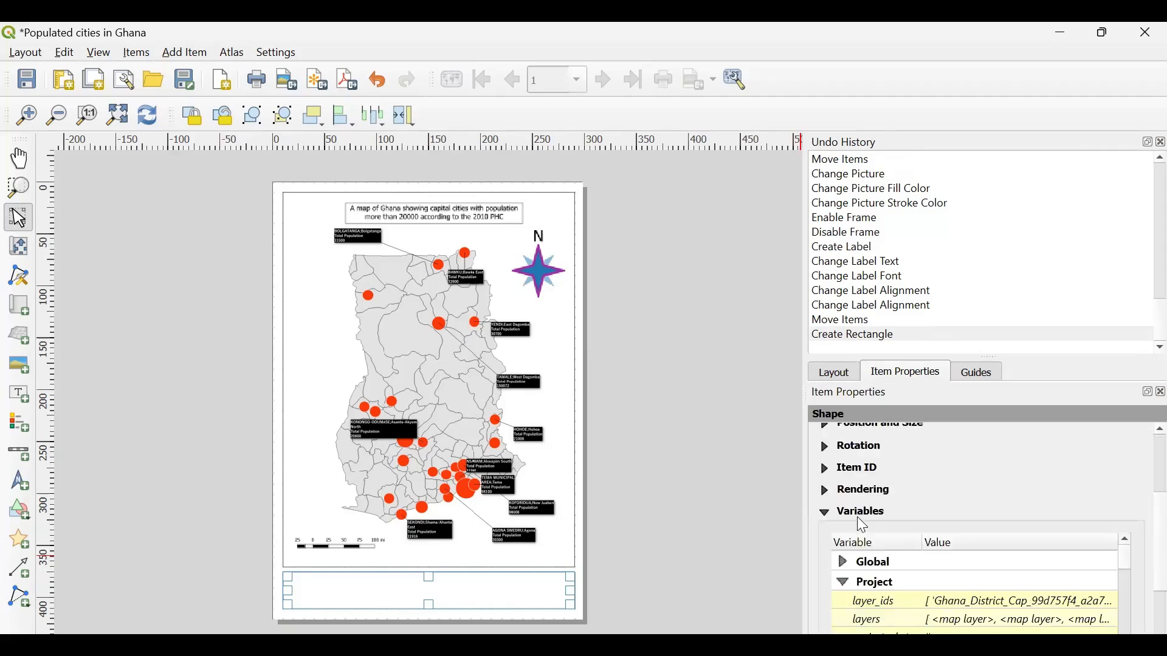
click(726, 548)
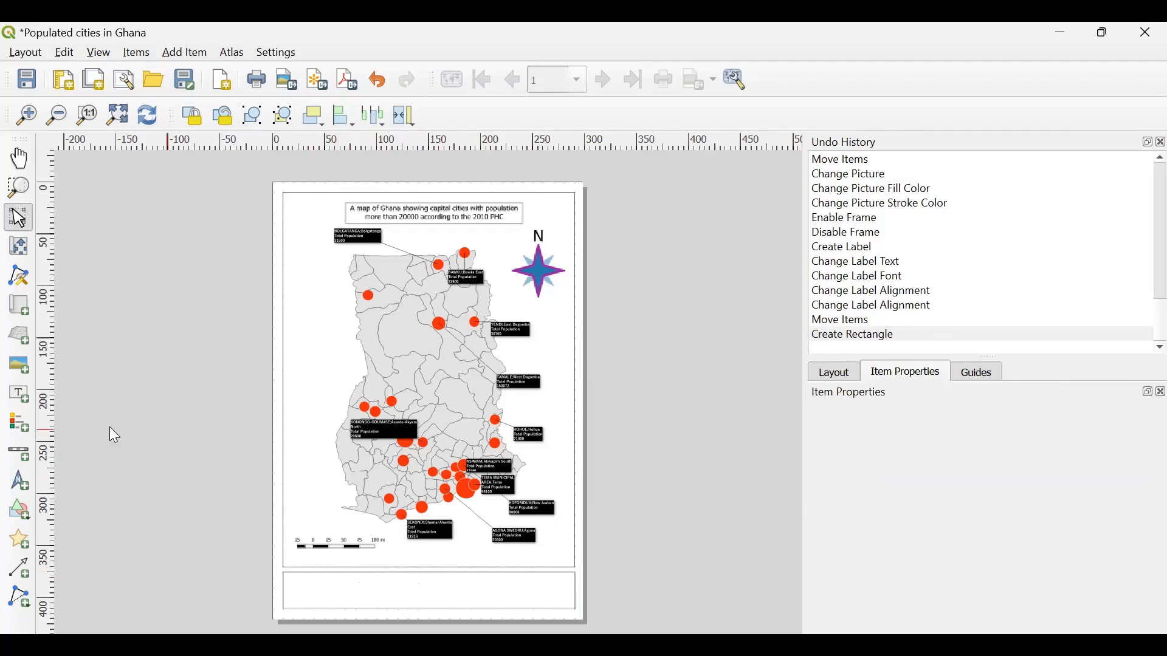
- Add a small picture item inside the right end of the rectangle below the map and widen the properties area
click(16, 367)
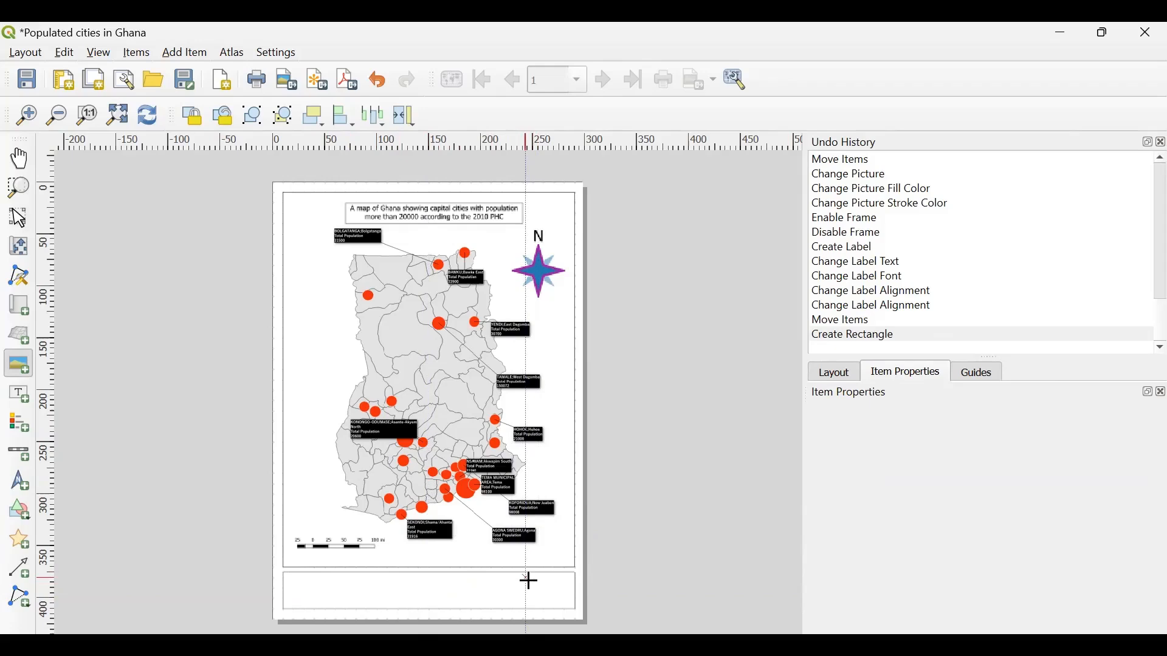
drag(528, 581, 572, 605)
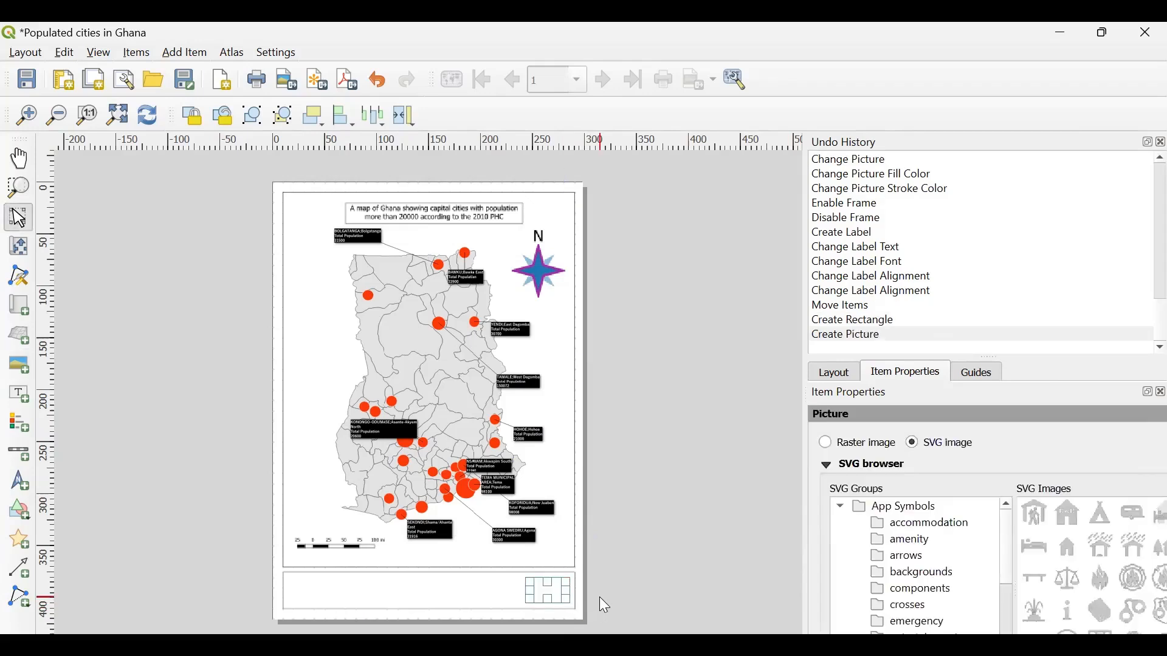
scroll(1012, 449, down, 3)
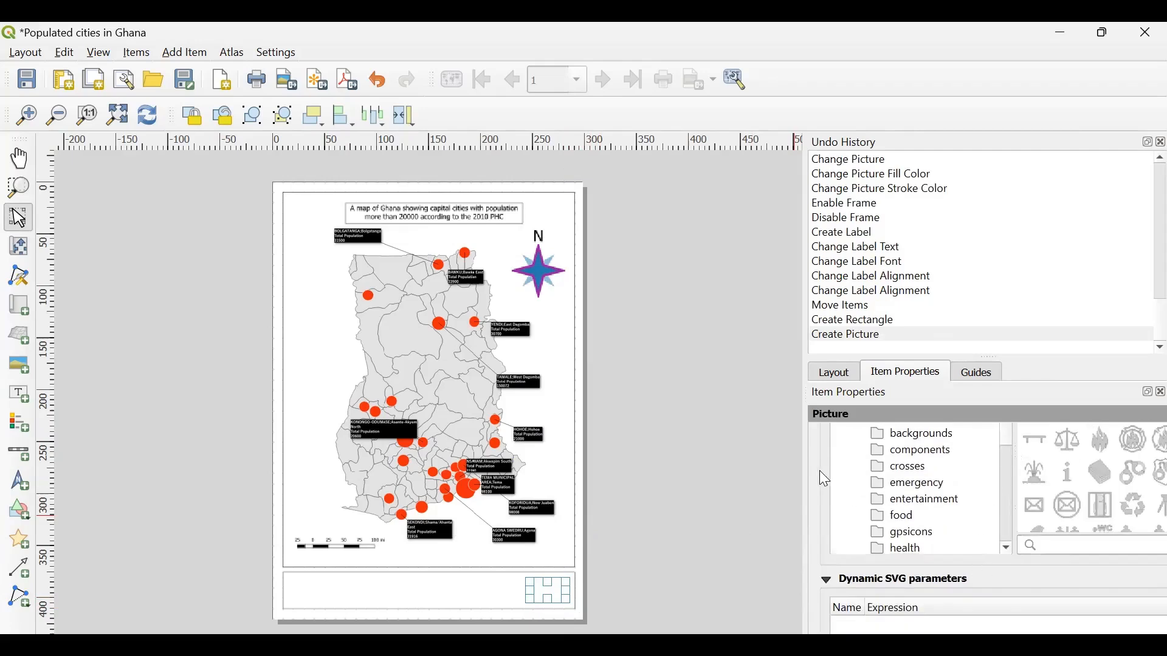
drag(805, 465, 622, 448)
- Examine the picture item's settings, from SVG groups and parameters to size and placement and image rotation
scroll(815, 481, down, 10)
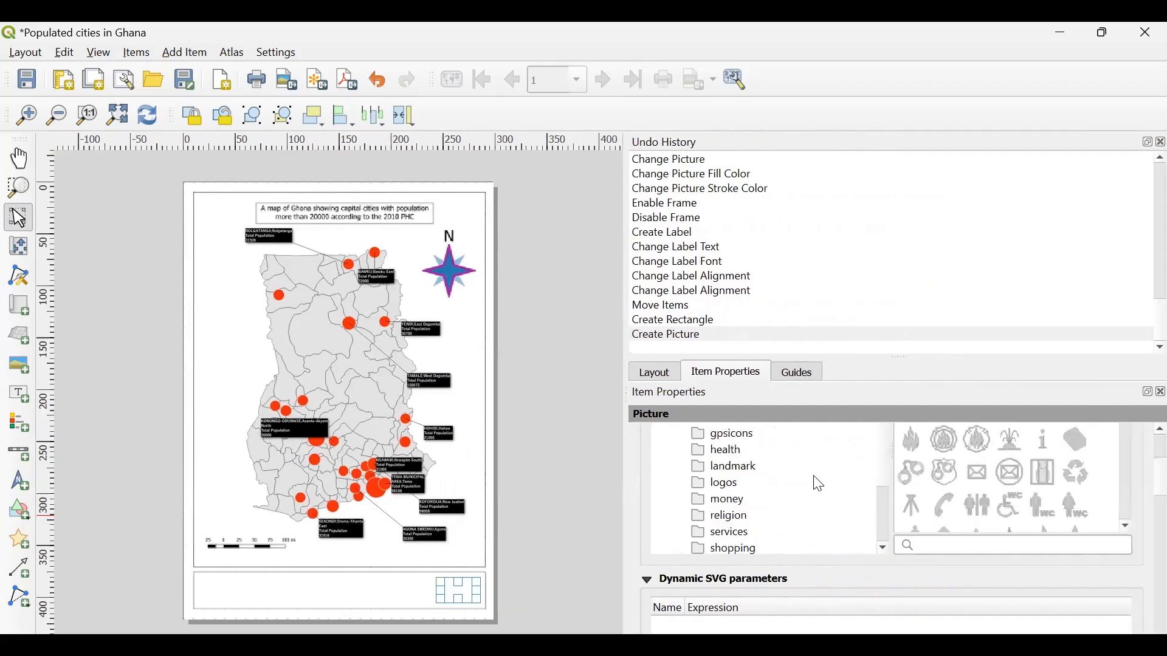
scroll(813, 475, up, 1)
scroll(813, 475, down, 3)
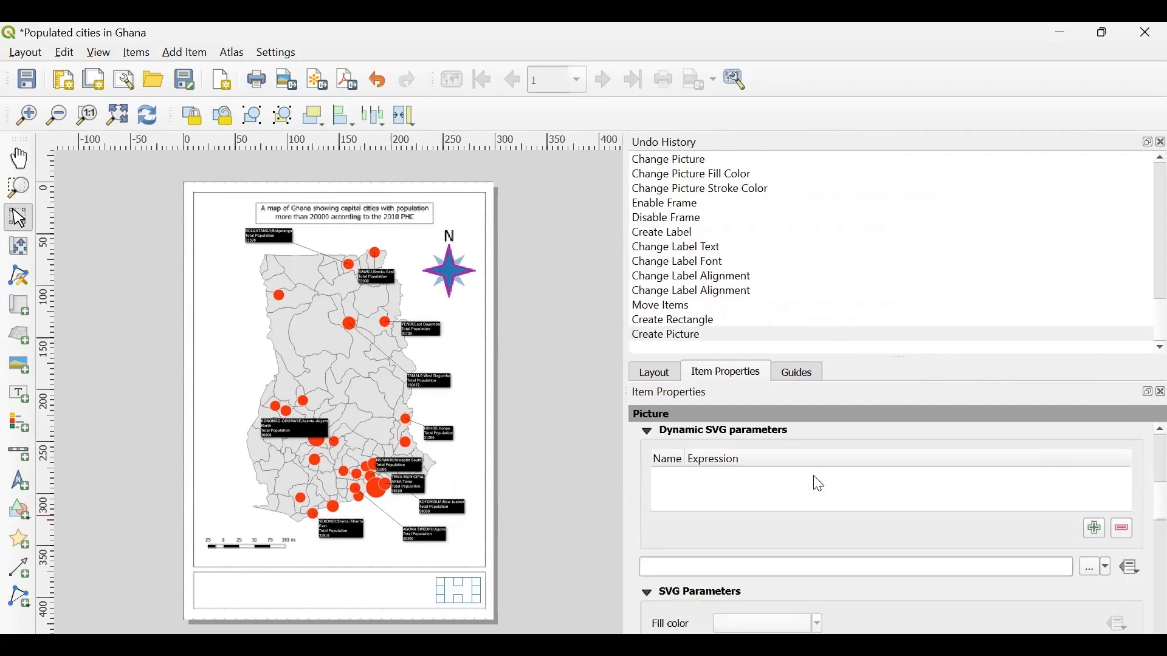
scroll(813, 476, up, 1)
scroll(813, 475, up, 1)
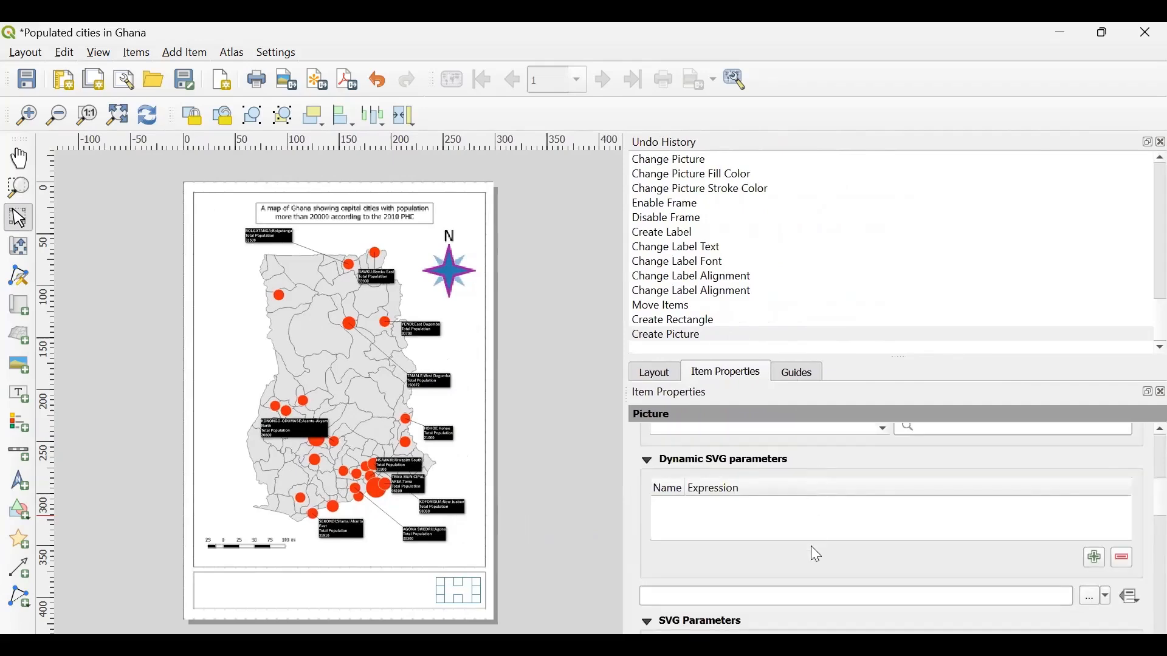
scroll(811, 546, down, 6)
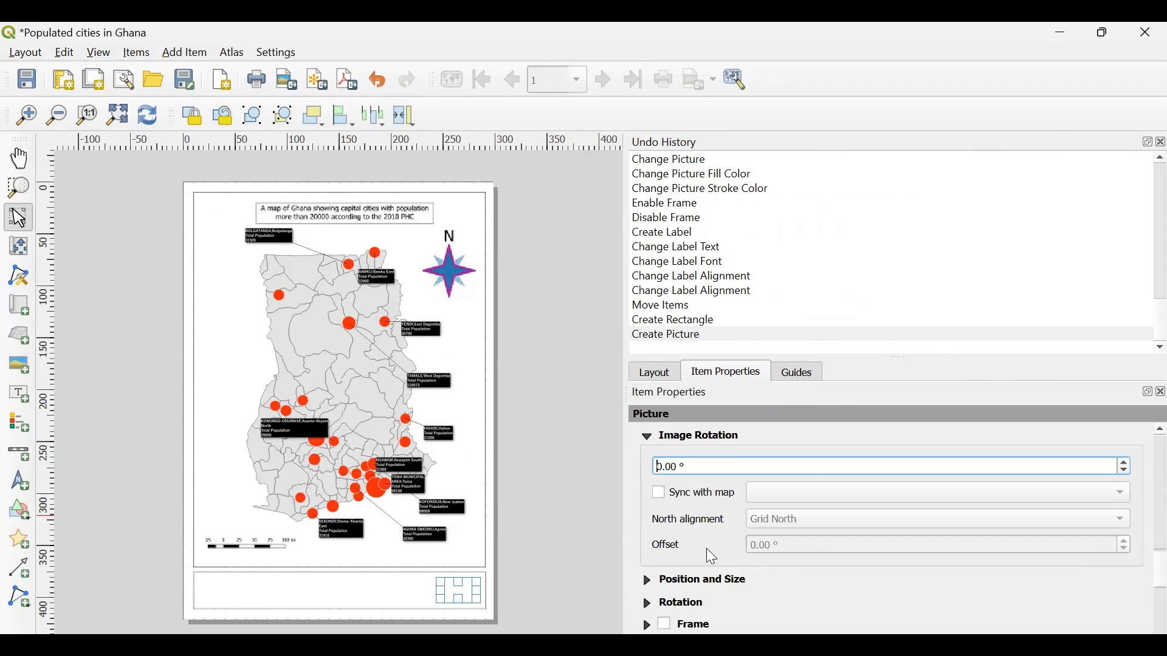
scroll(706, 548, down, 3)
scroll(706, 548, up, 5)
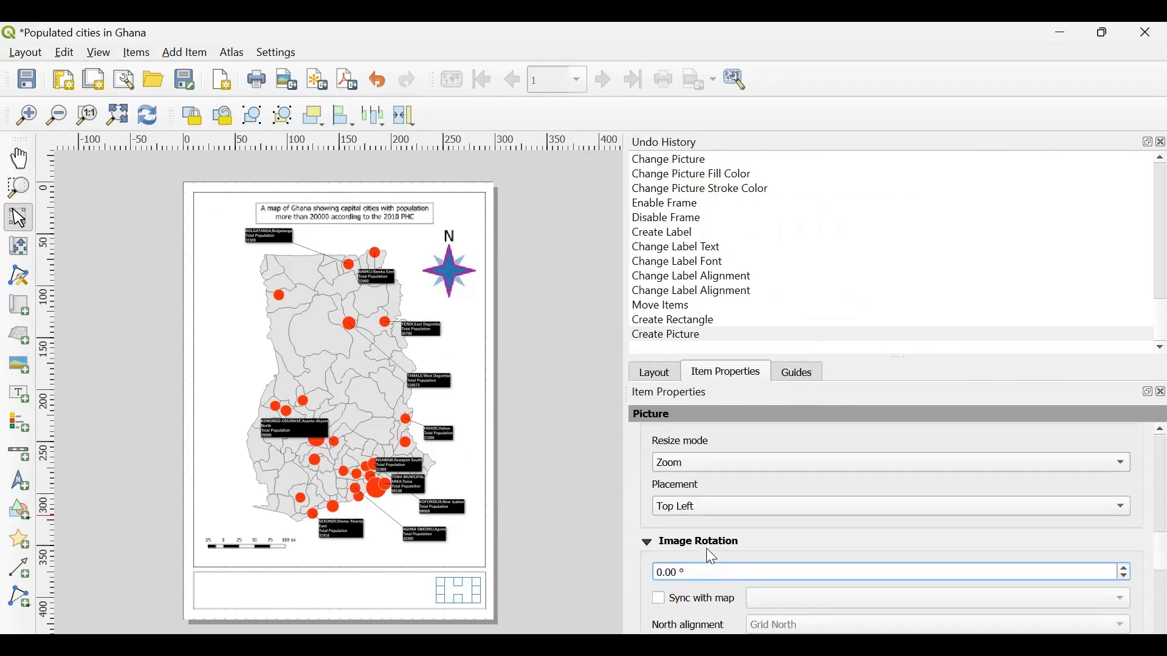
scroll(706, 548, down, 1)
scroll(706, 548, up, 3)
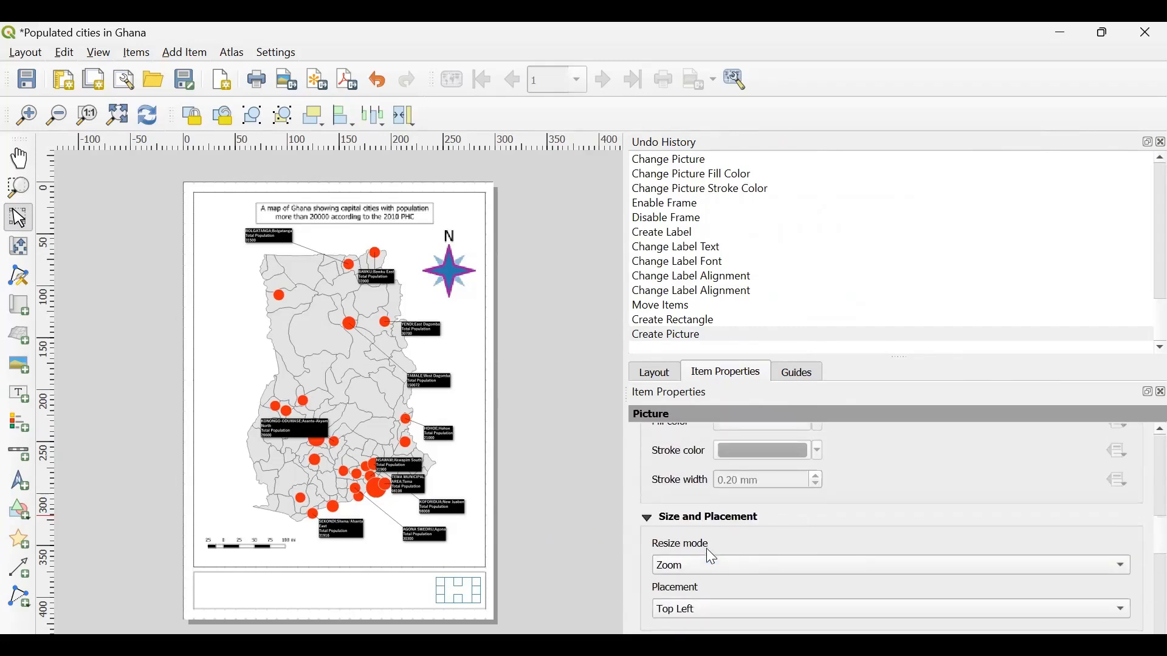
scroll(706, 548, up, 4)
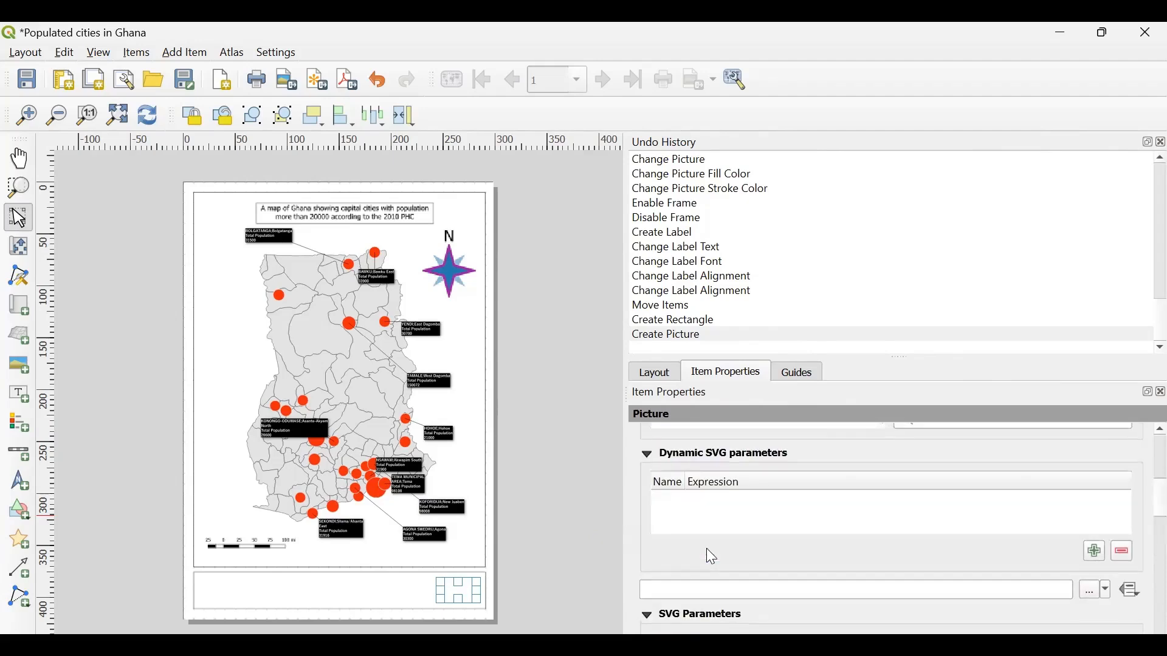
- Make the picture a raster image using Geospatial-ideas-logo.png from the Training Data folder and leave it deselected
scroll(709, 555, up, 5)
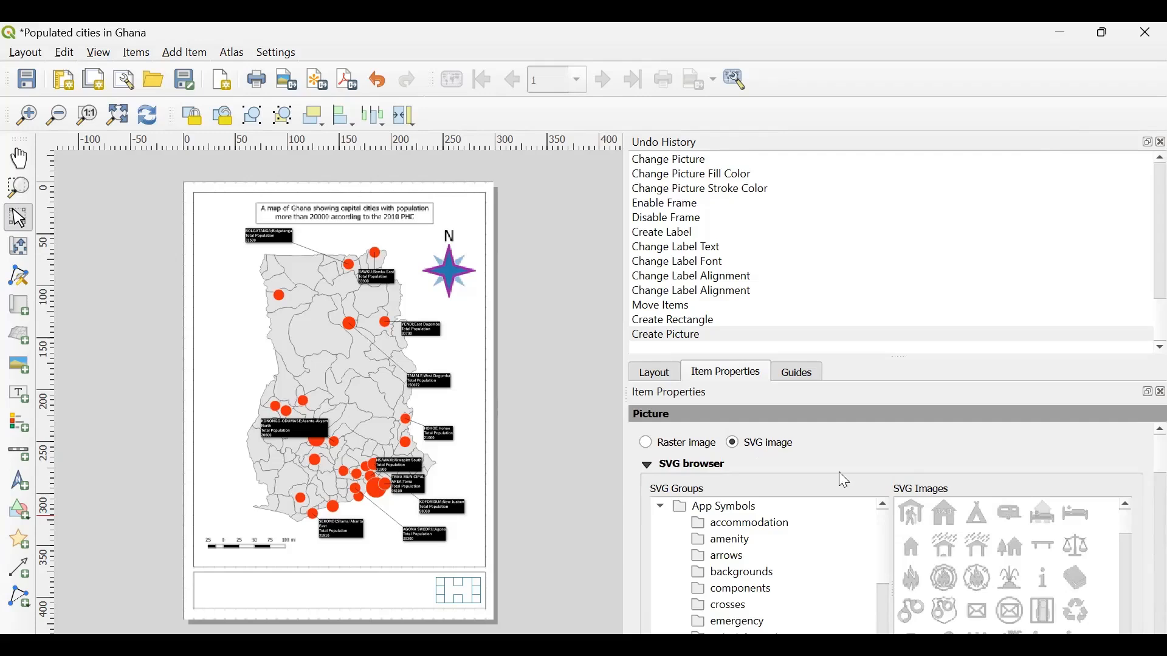
click(648, 443)
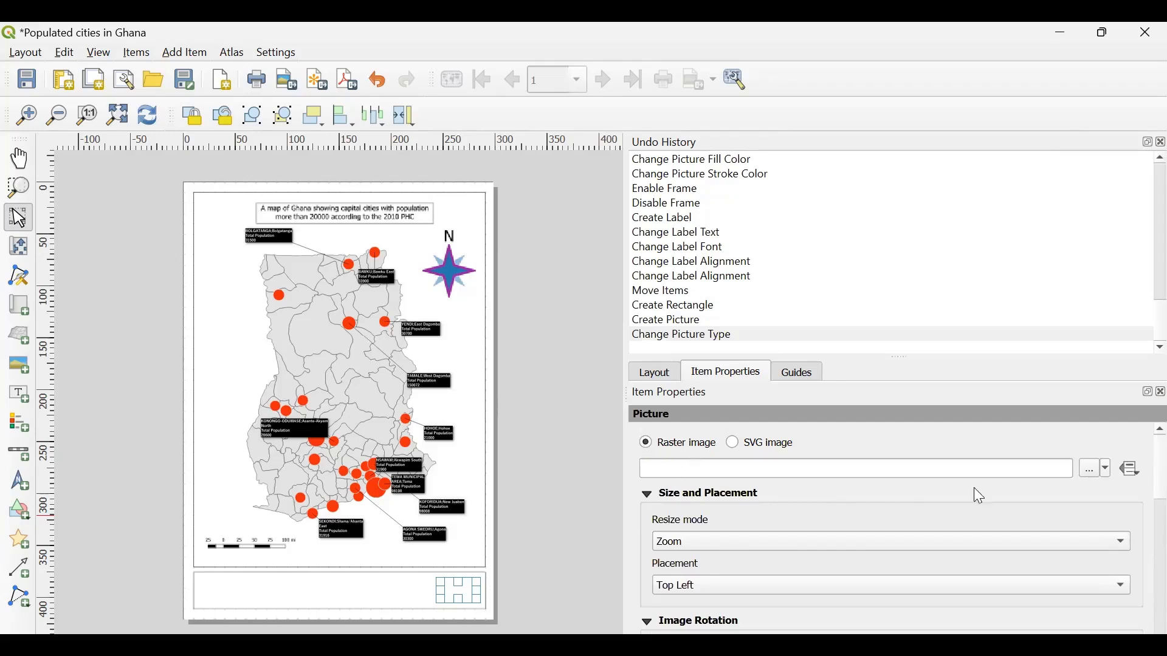
click(755, 468)
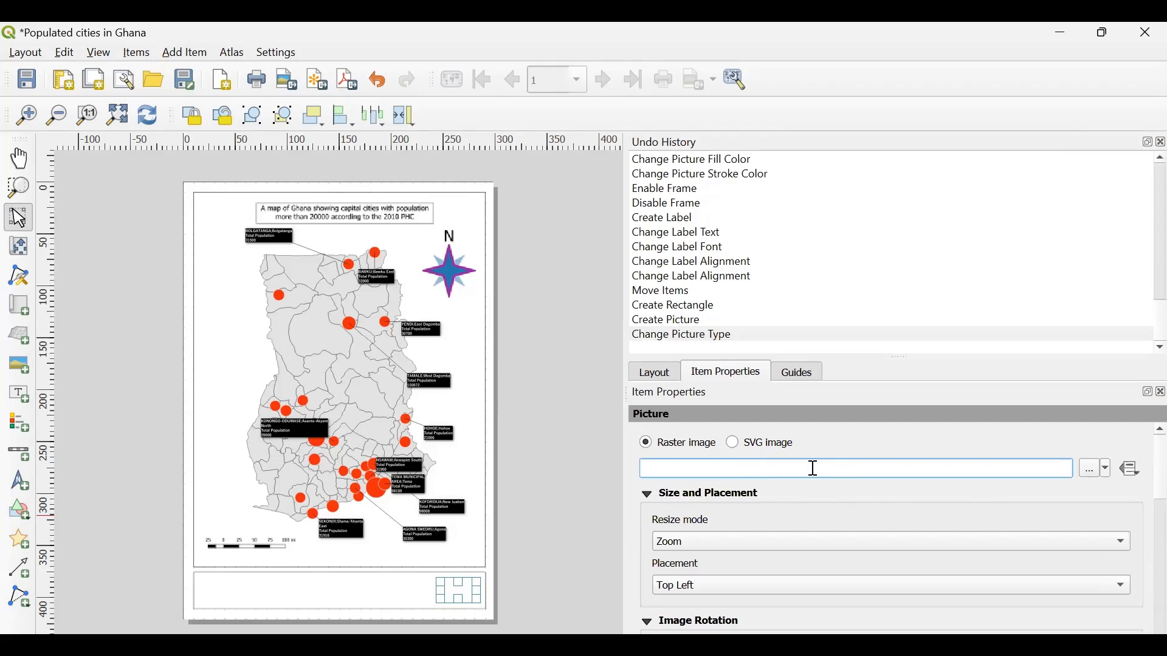
click(1092, 469)
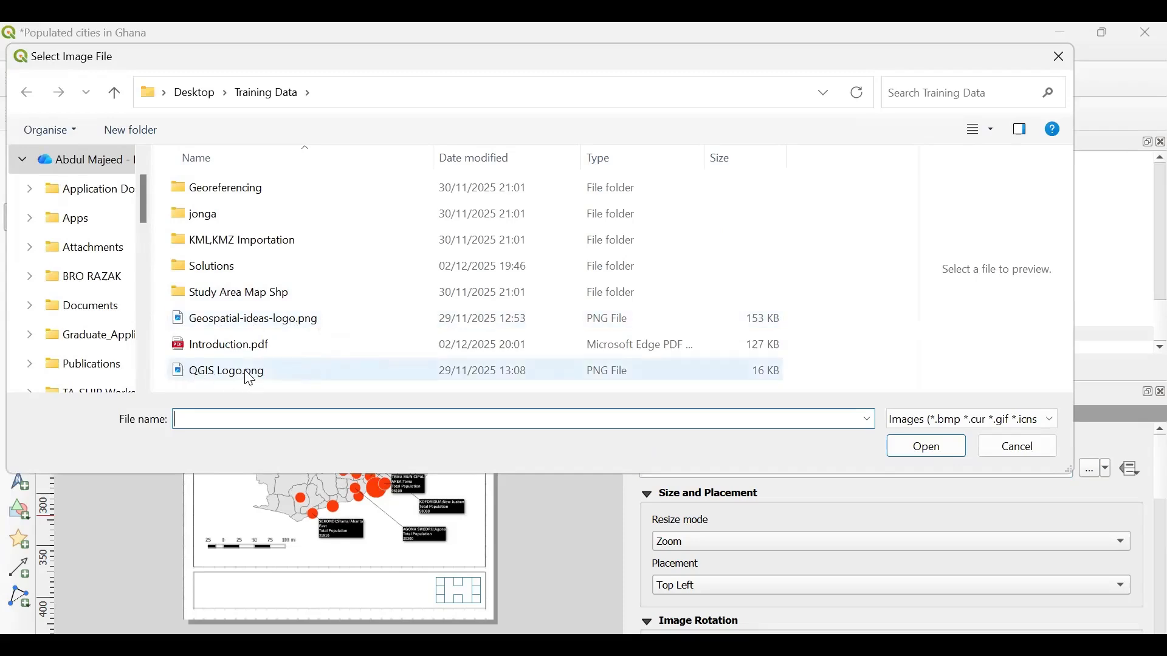
click(243, 325)
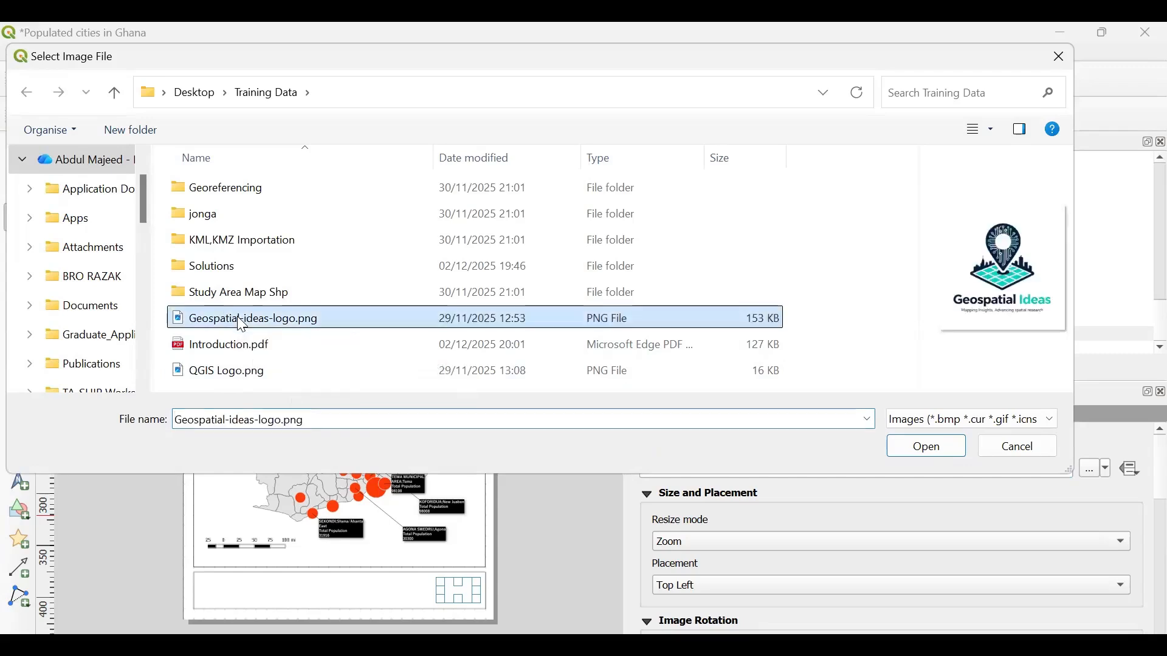
click(926, 453)
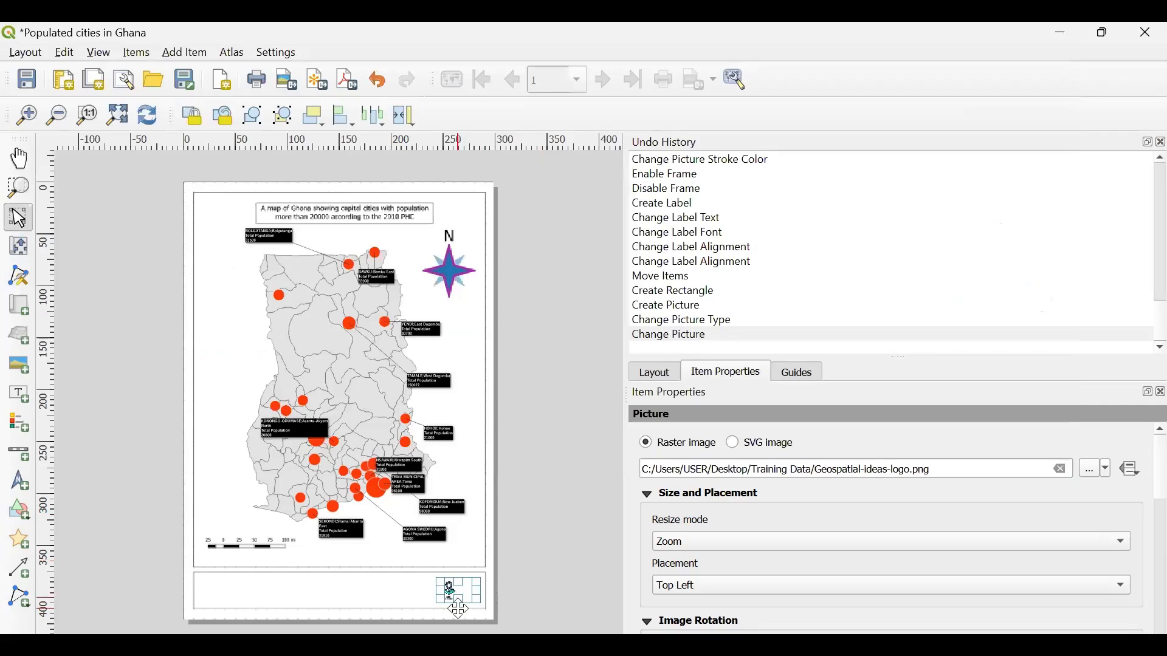
click(528, 577)
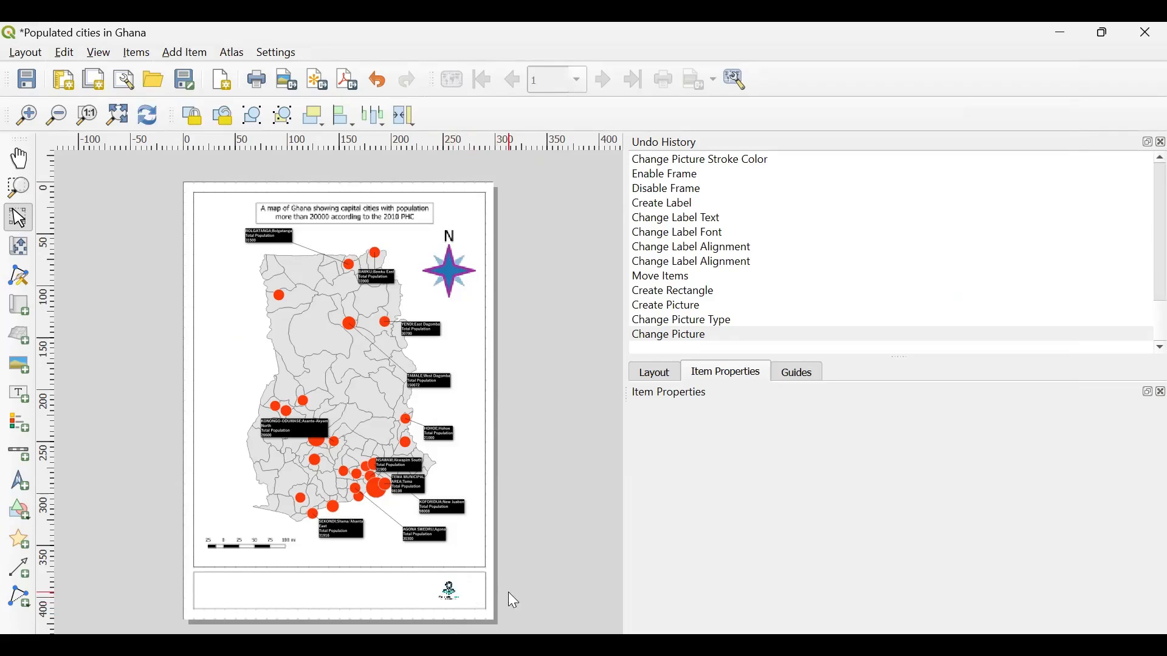
click(453, 592)
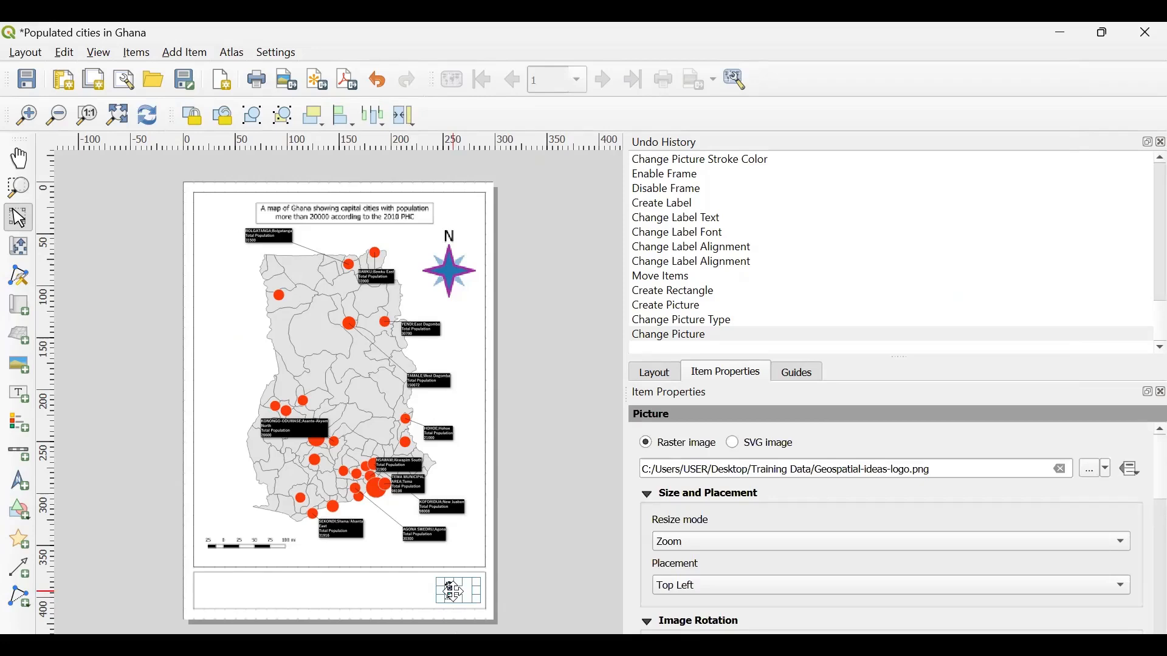
click(547, 571)
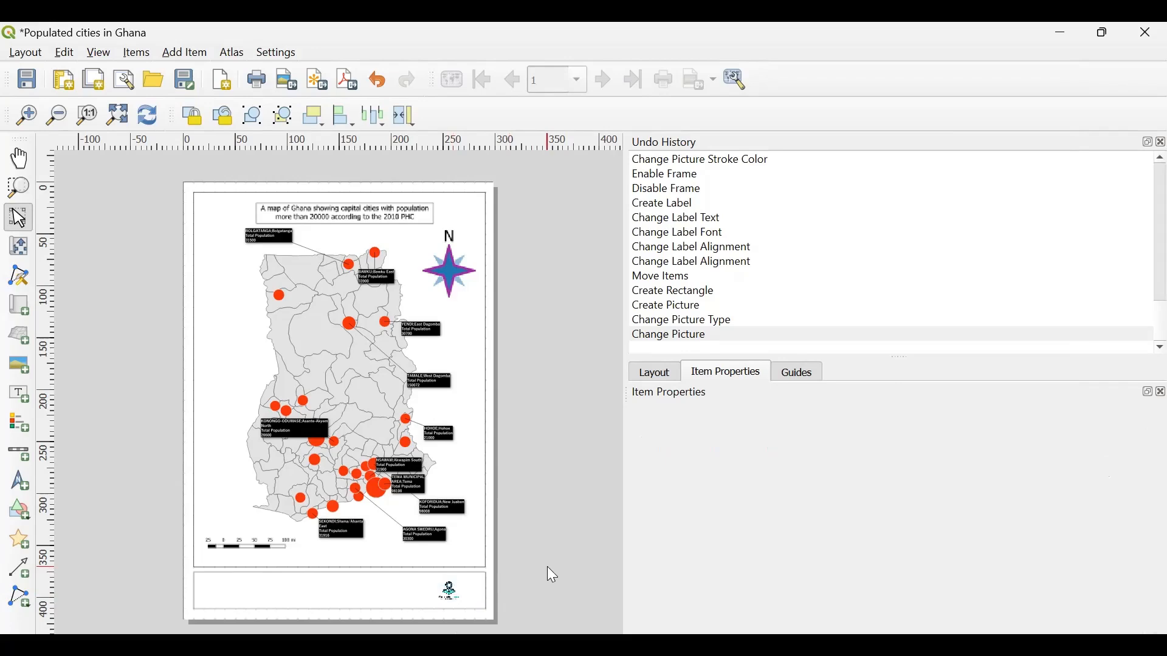
- Add a second small picture item in the footer box, immediately left of the existing logo
click(447, 593)
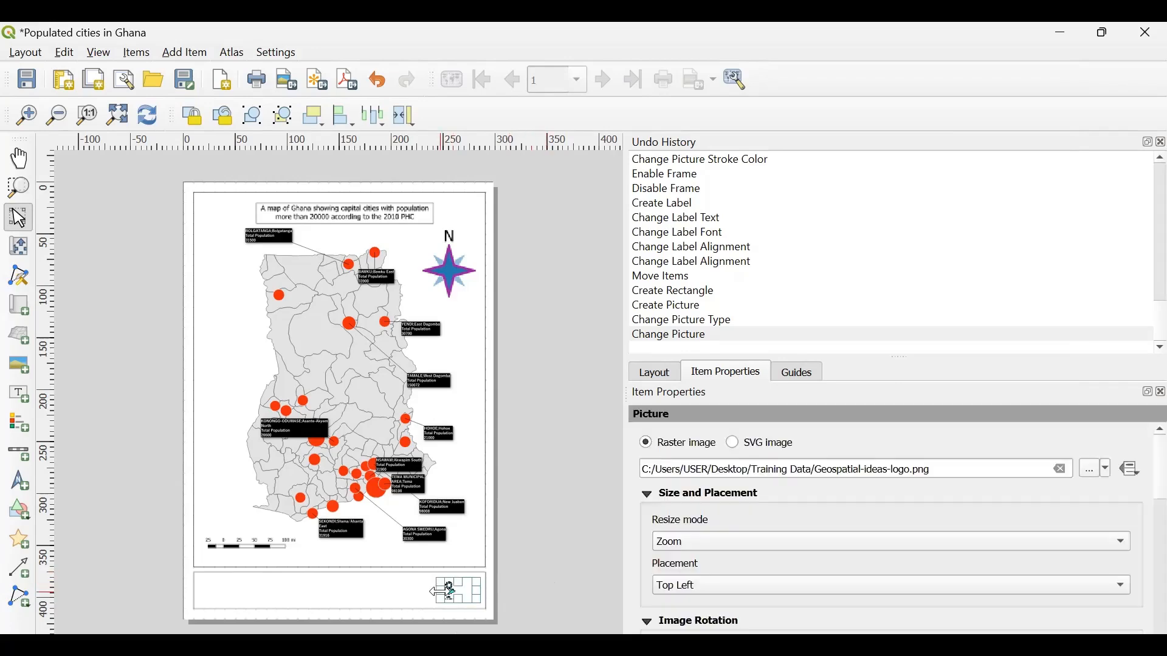
click(532, 521)
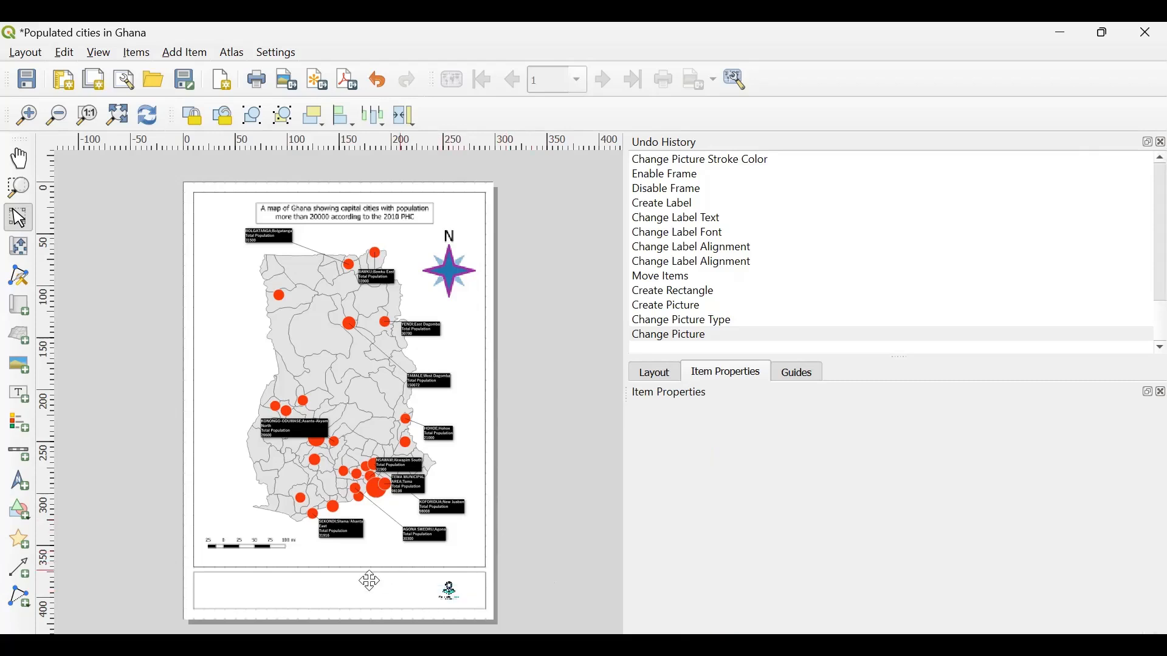
click(23, 363)
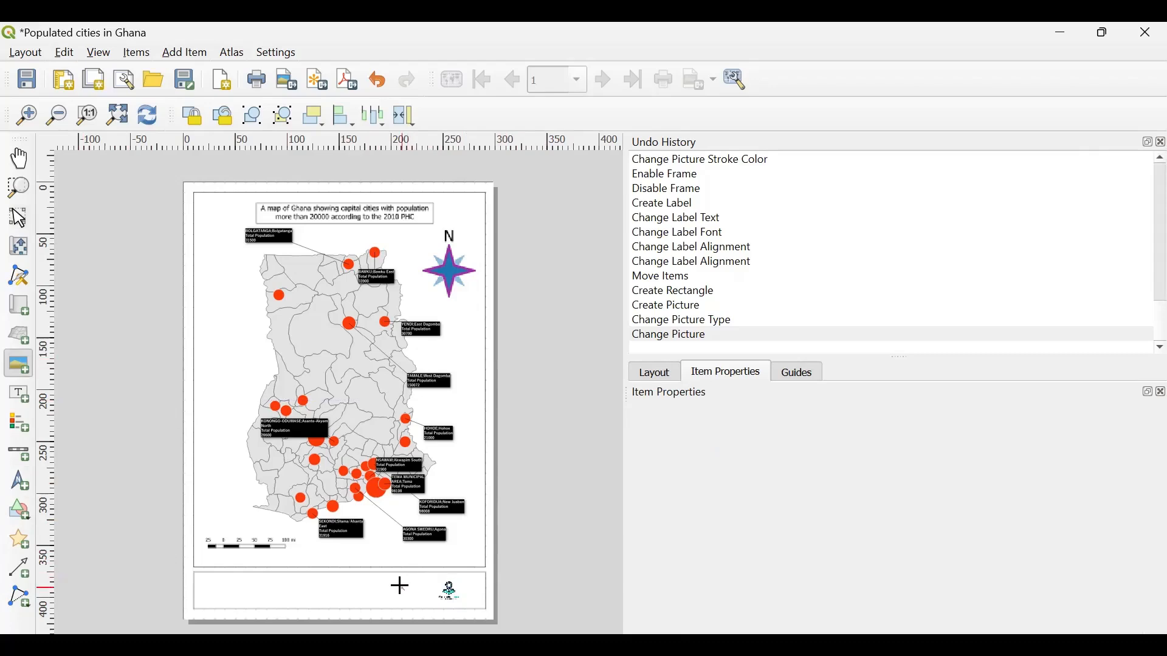
drag(401, 587, 428, 583)
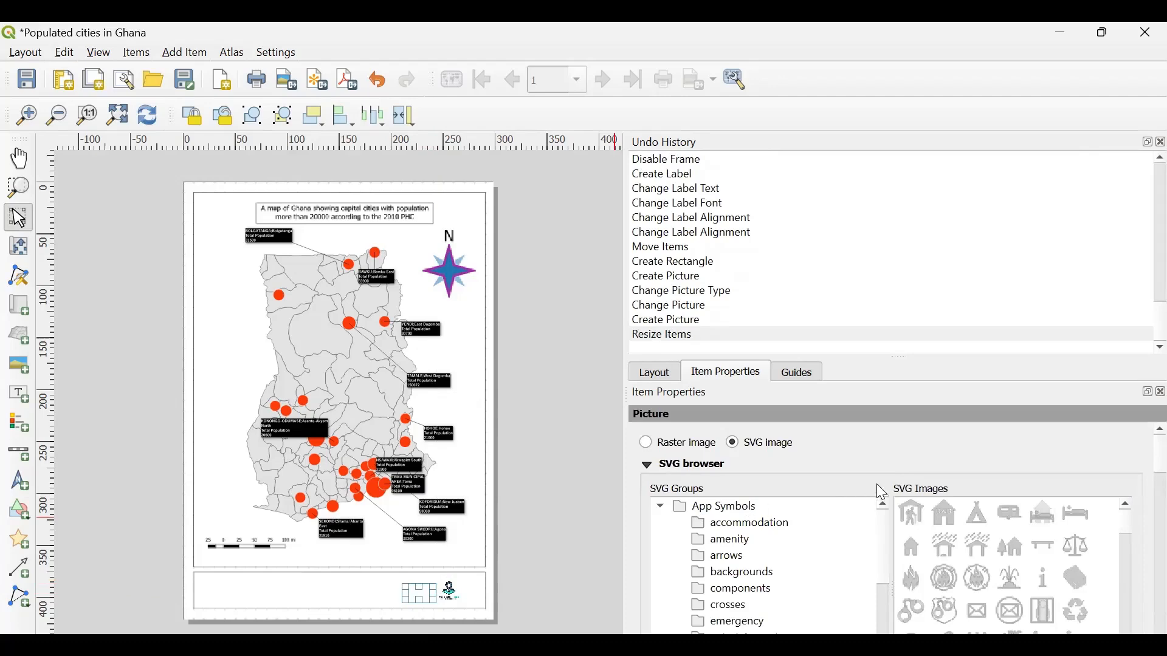
- Make the new picture a raster image using QGIS Logo.png from the Training Data folder and save the layout
click(653, 446)
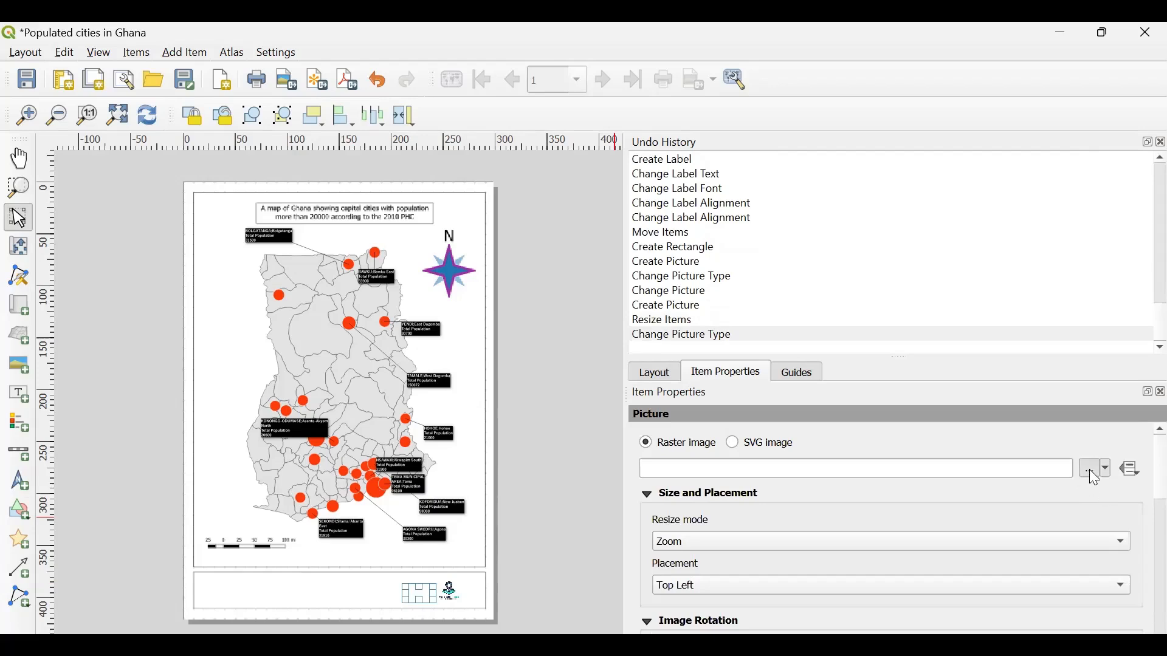
click(1088, 469)
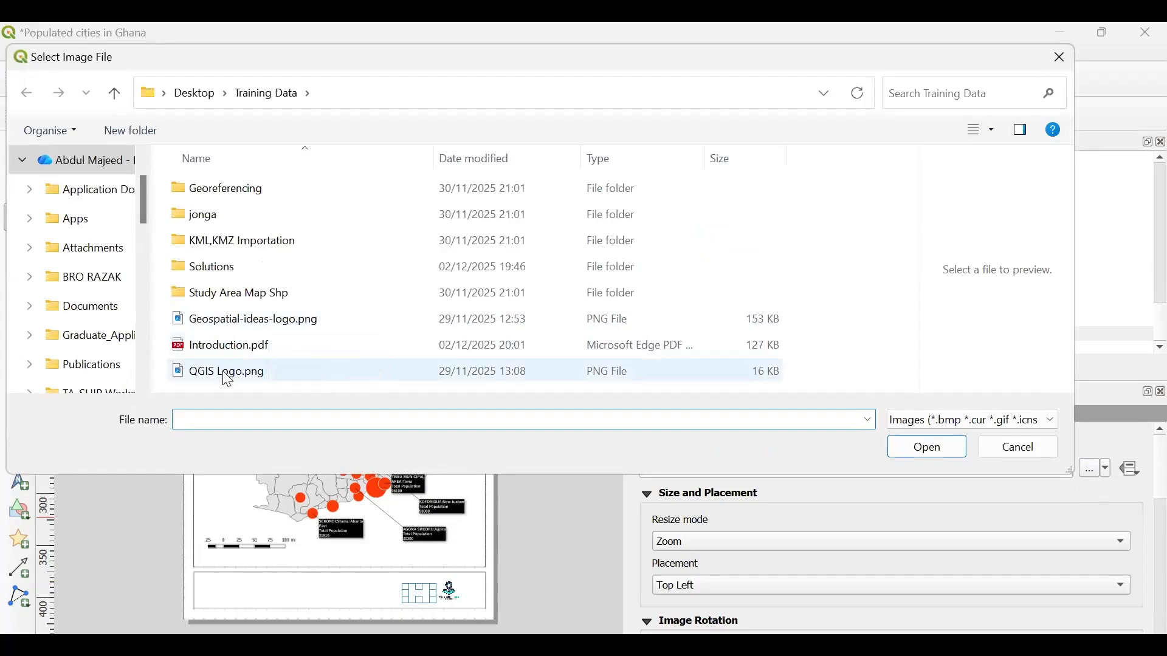
click(255, 372)
click(915, 453)
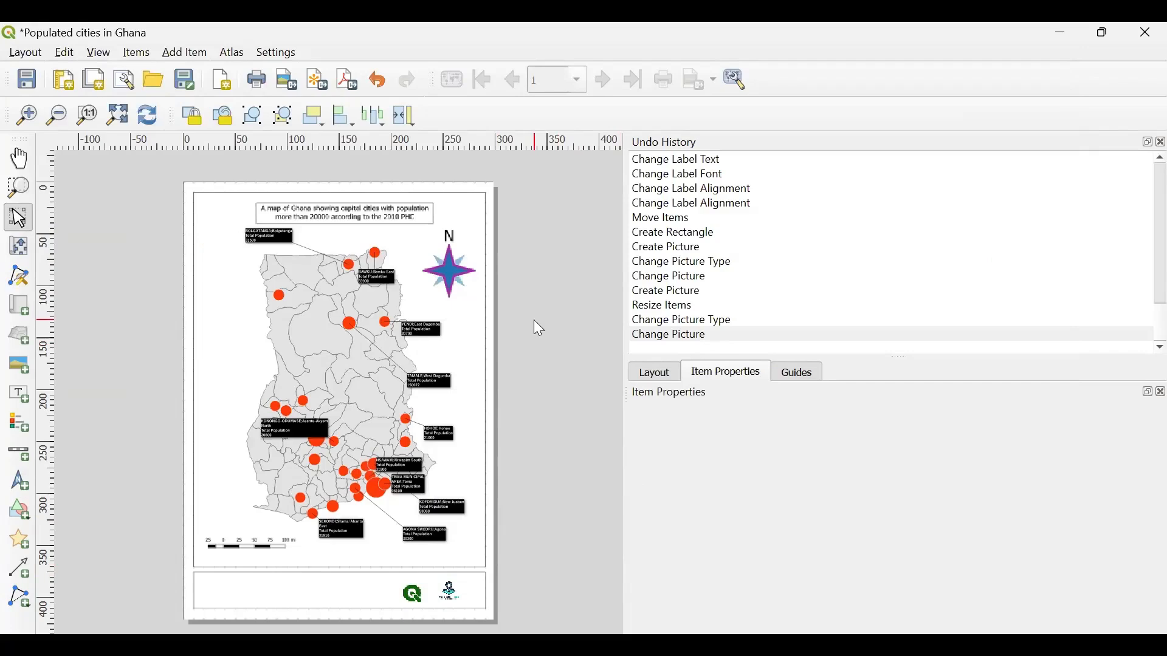
click(27, 79)
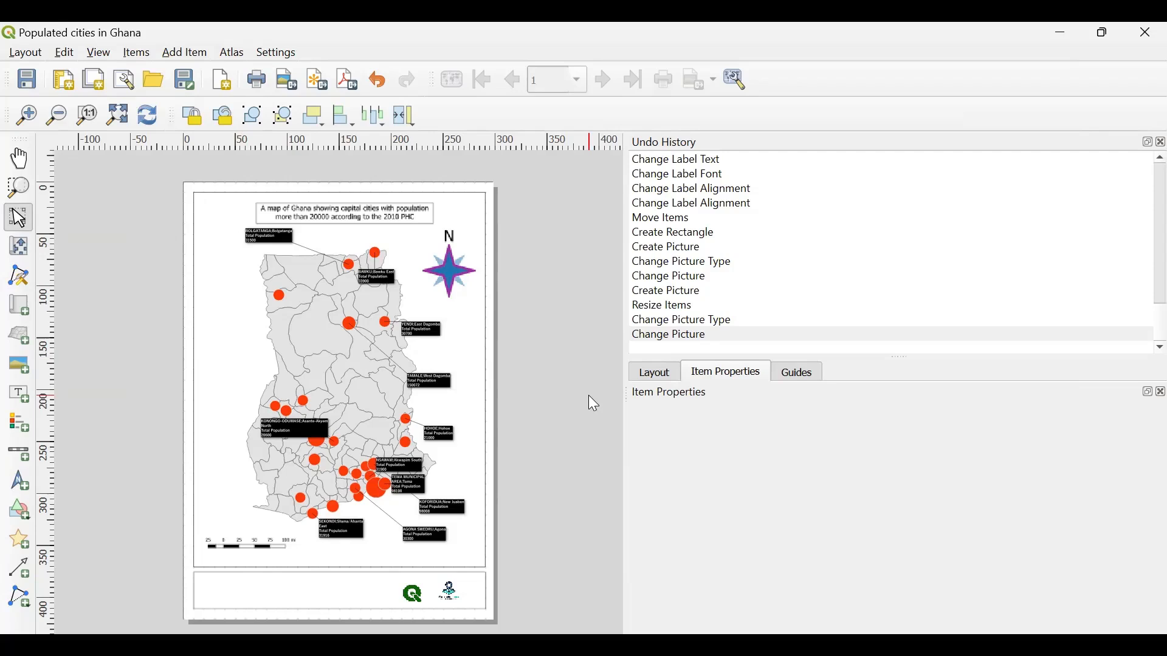
- Nudge the QGIS logo up slightly to line it up with the neighbouring logo and deselect it
click(413, 593)
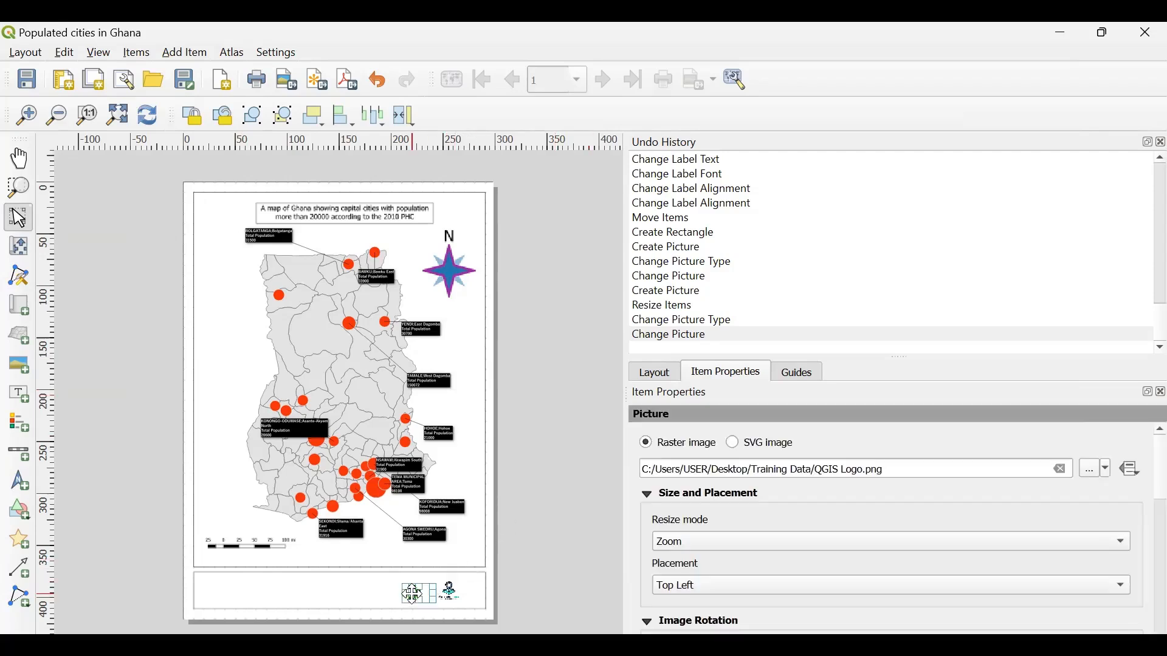
key(Up)
key(Up)
key(Up)
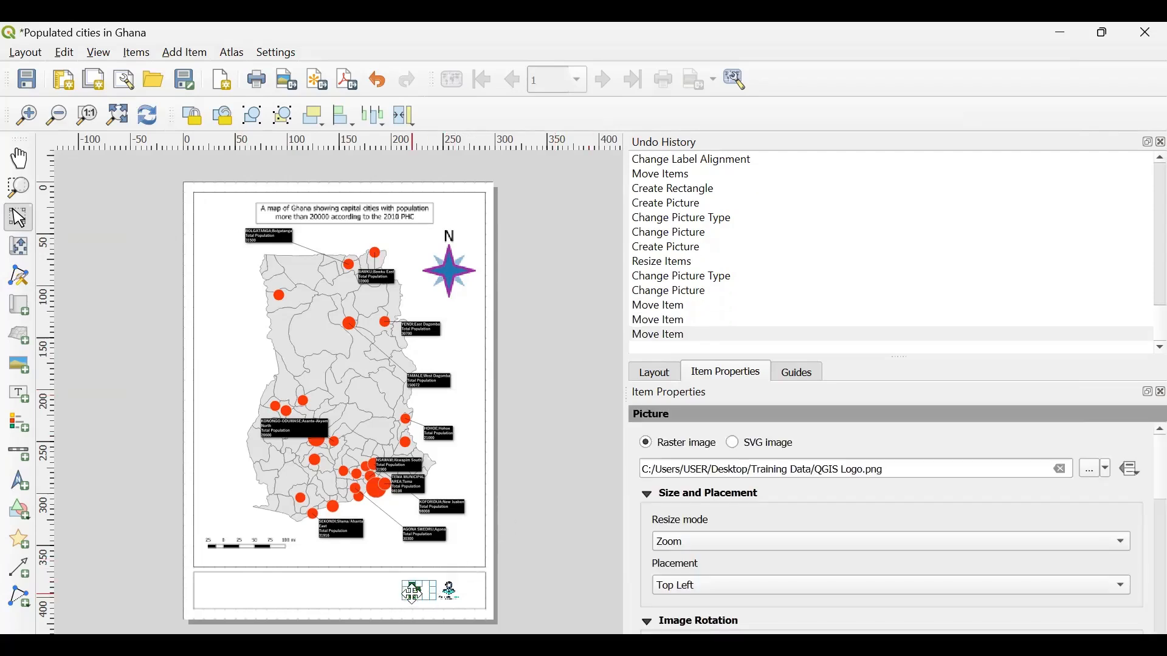
click(583, 528)
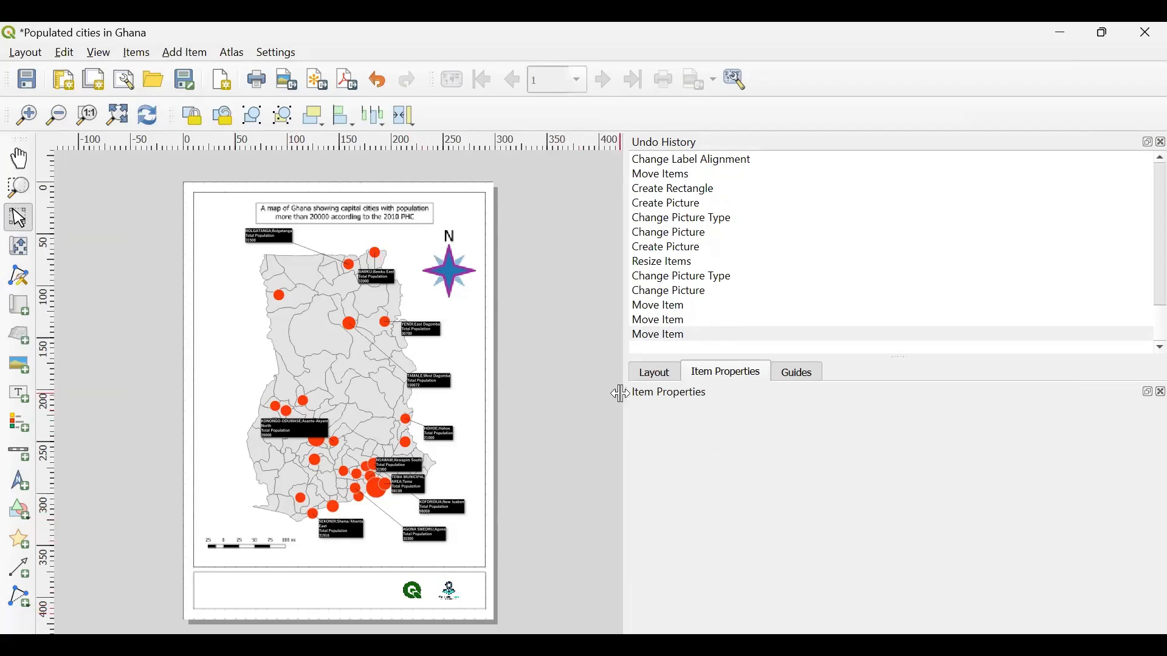
- Narrow the properties area and add a wide label inside the left part of the footer box
drag(624, 395, 904, 409)
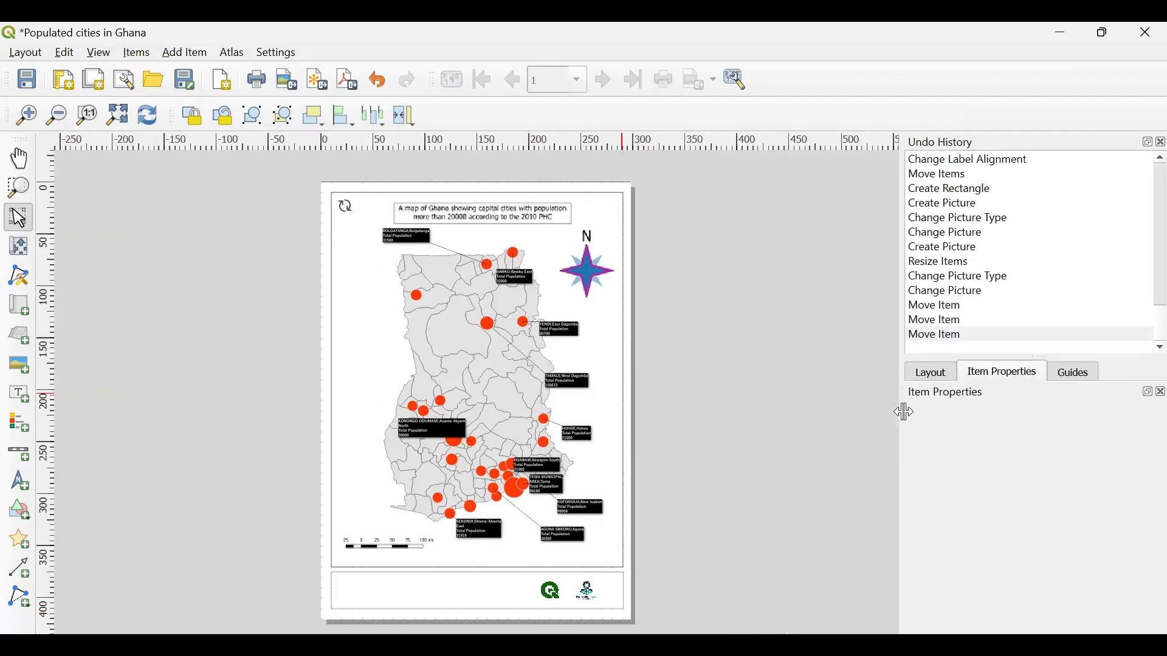
click(190, 56)
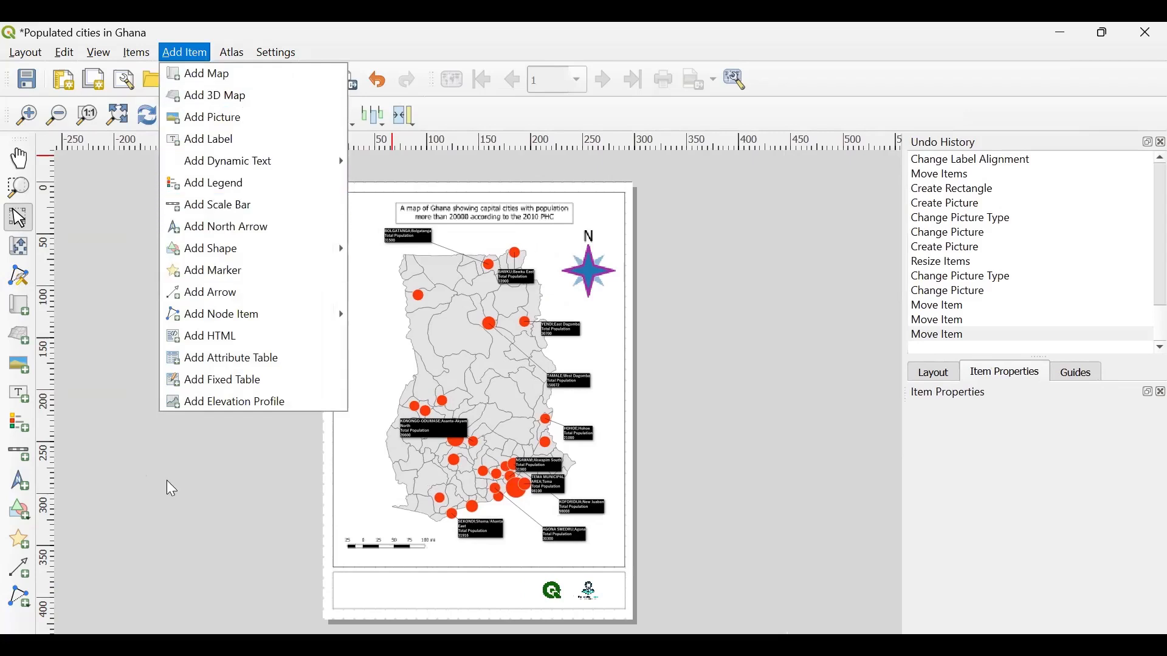
click(105, 435)
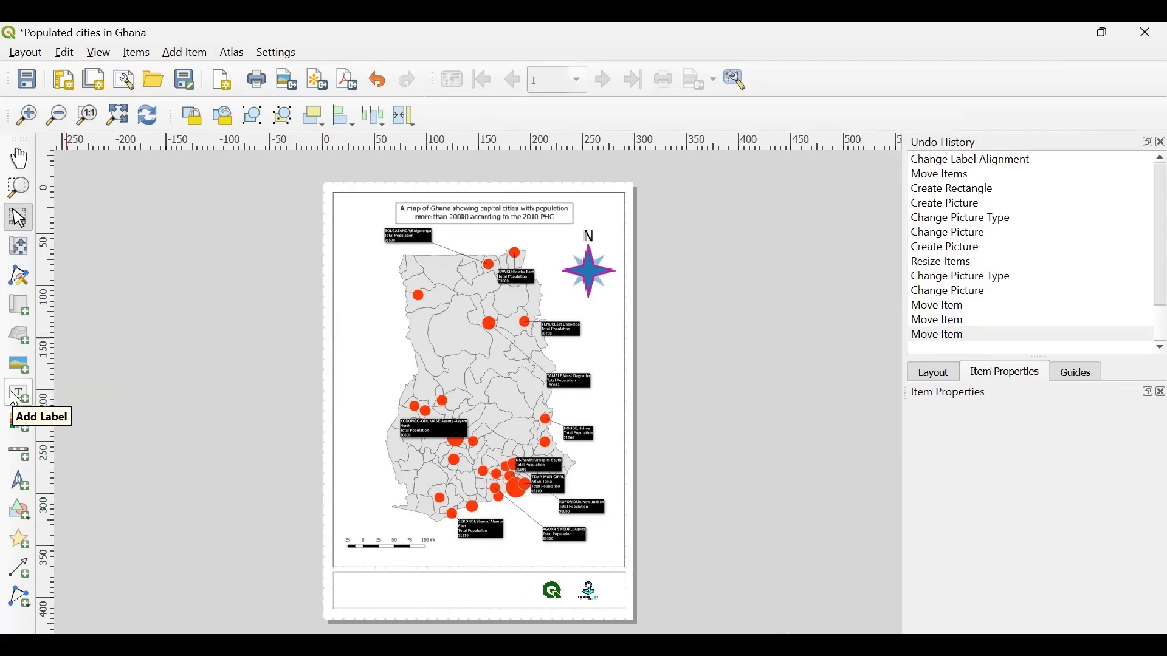
click(17, 395)
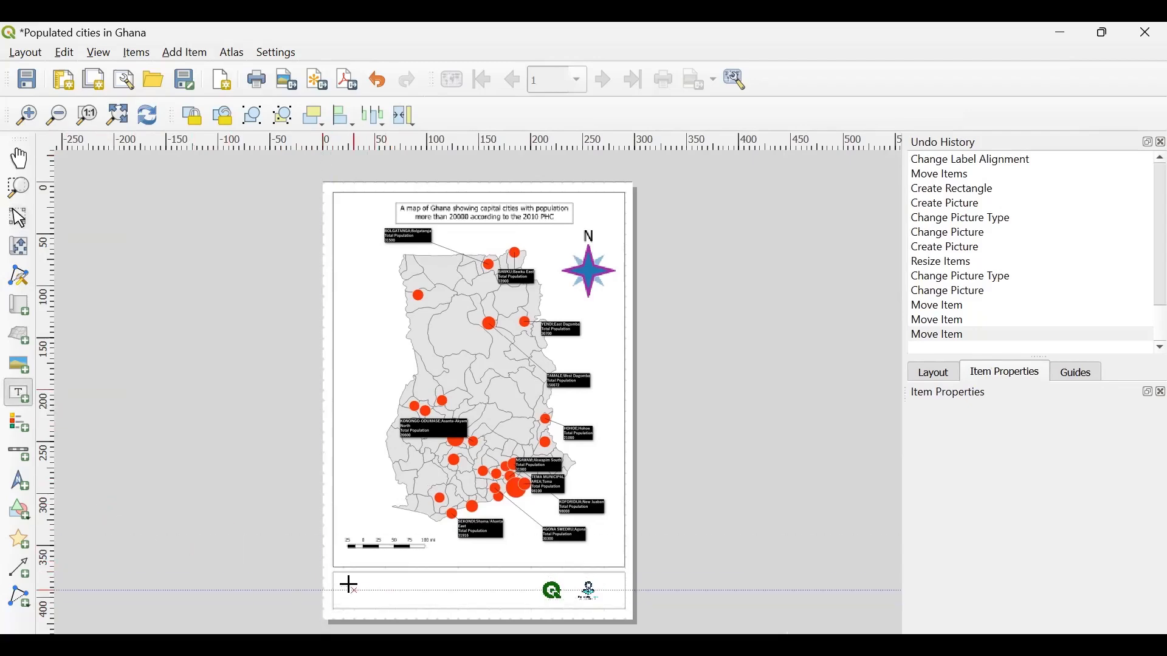
drag(343, 582, 455, 602)
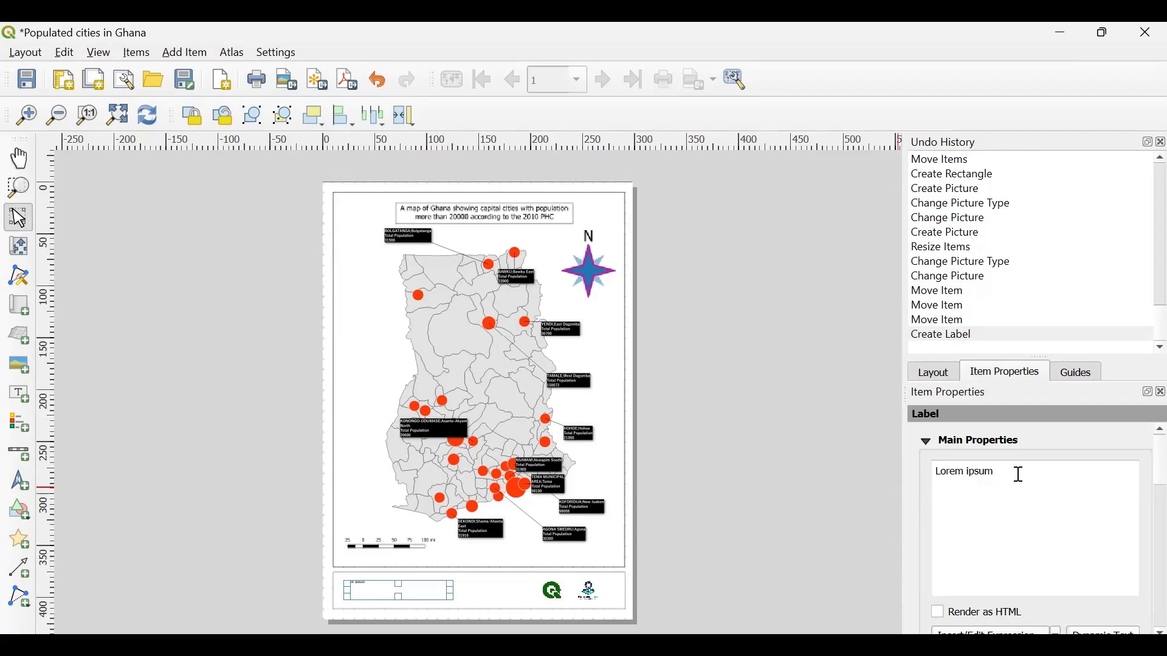
- Replace the footer label's placeholder text with an "Author:" line giving the author's full name
key(ctrl+a)
key(BackSpace)
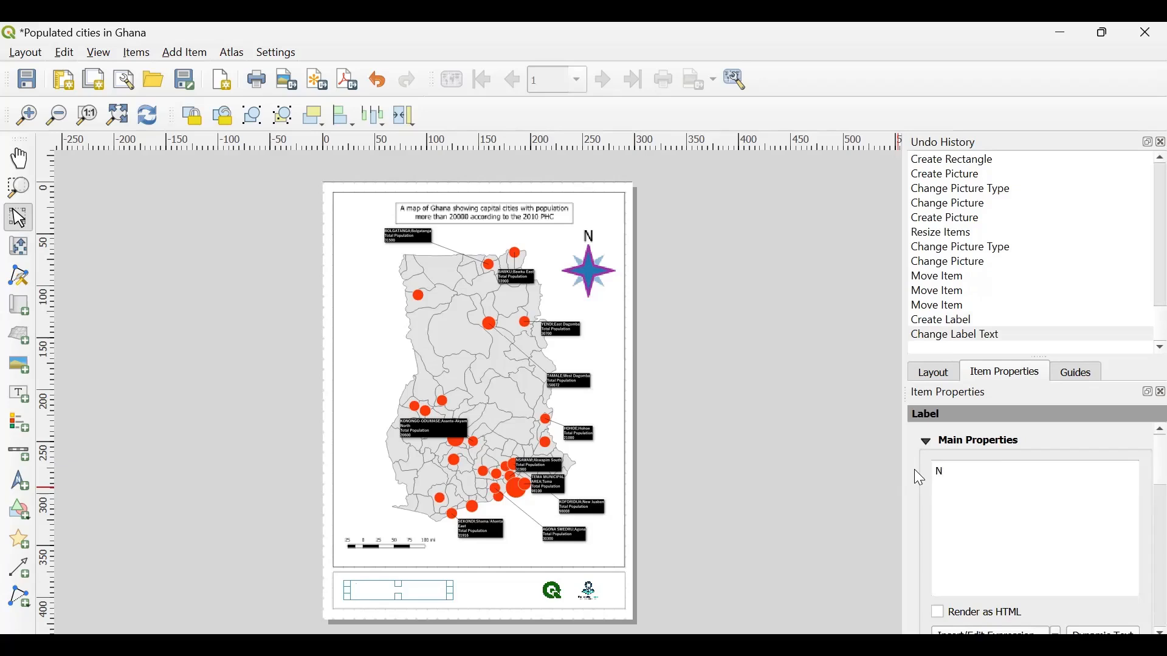
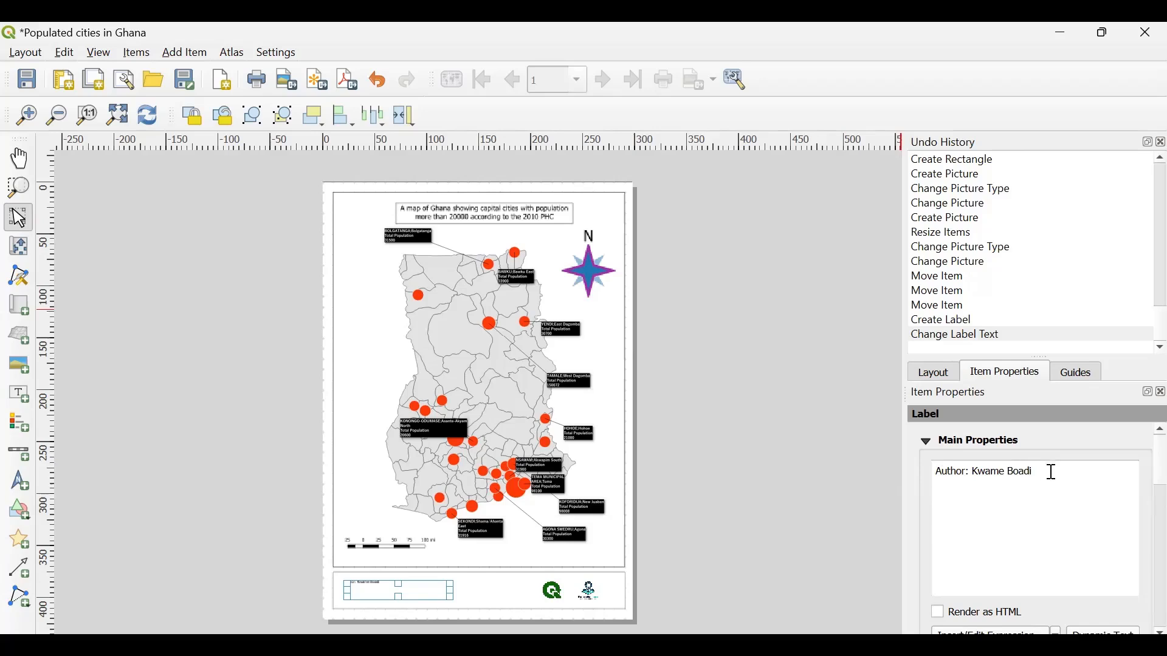
- Below a blank line, add "School: University of Development Studies" to the footer label
key(Return)
key(Return)
text(School: University of Deve)
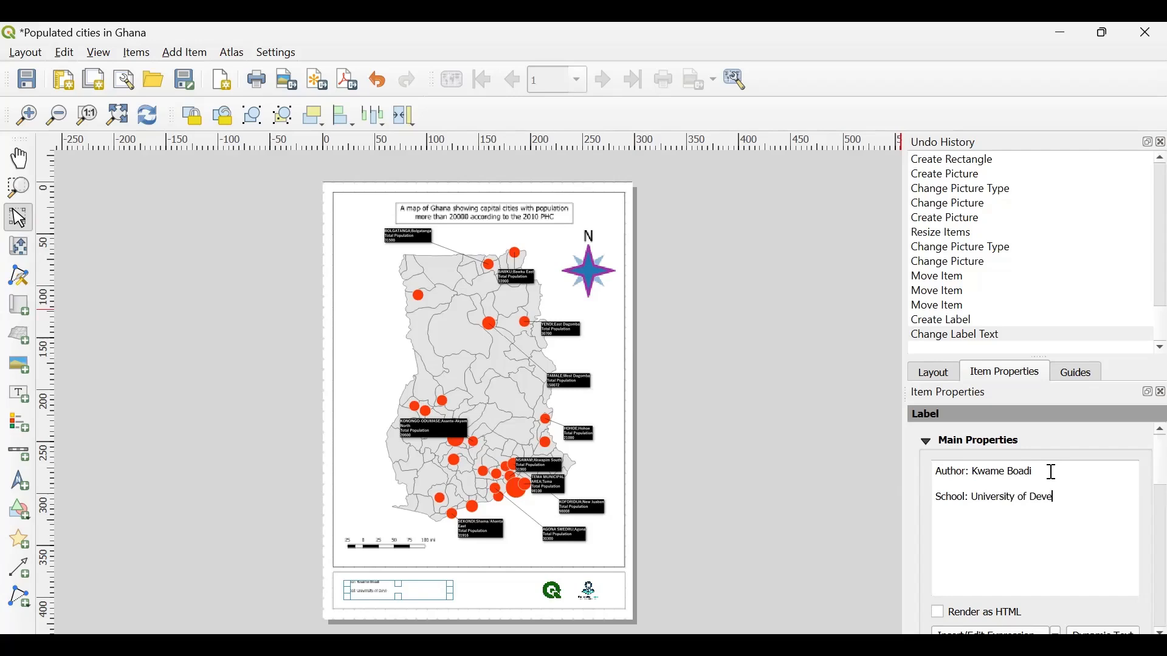
text(lopment Studies Depar)
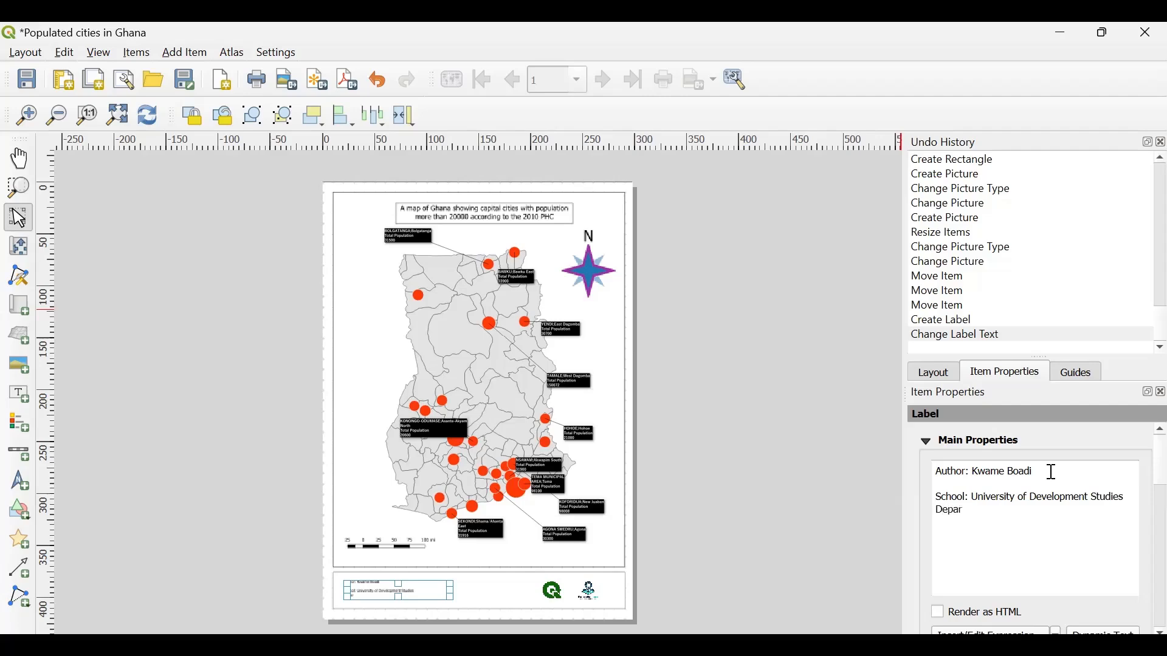
text(tment:)
text( Dep)
- Add the line "Department: Agriculture and Natural Resources" directly below the school line in the footer label
key(BackSpace)
key(BackSpace)
key(BackSpace)
text(Agriculture and )
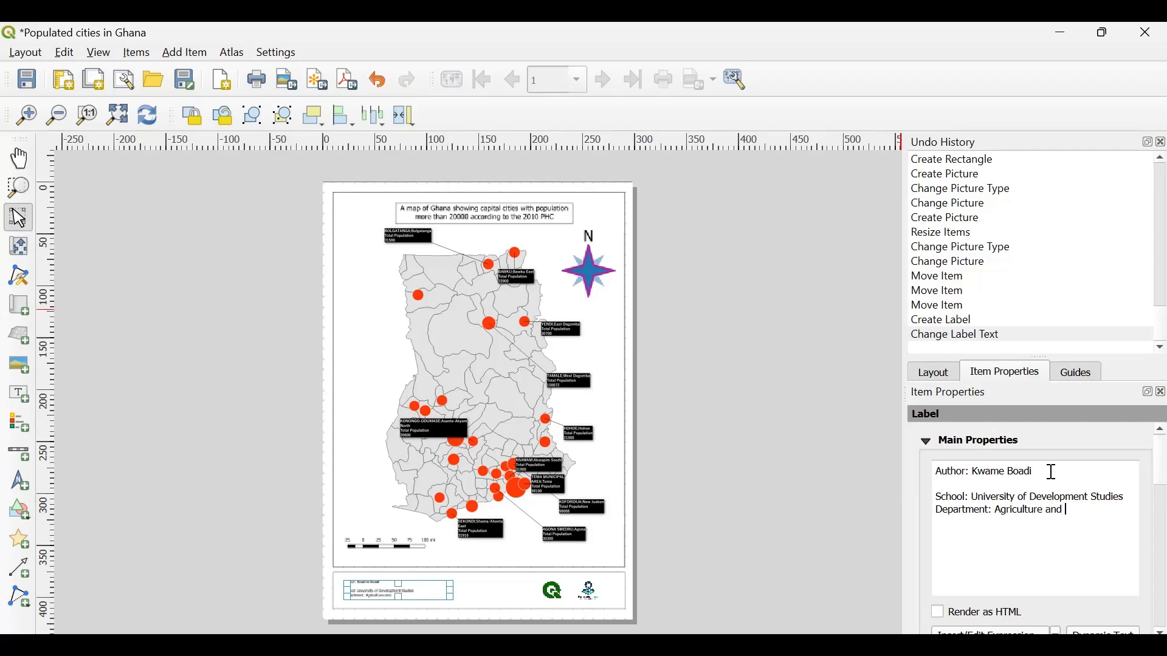
text(Natural Resources)
- Below another blank line, add a "Contact:" line with the author's phone number to the footer label
key(Return)
key(Return)
text(Con)
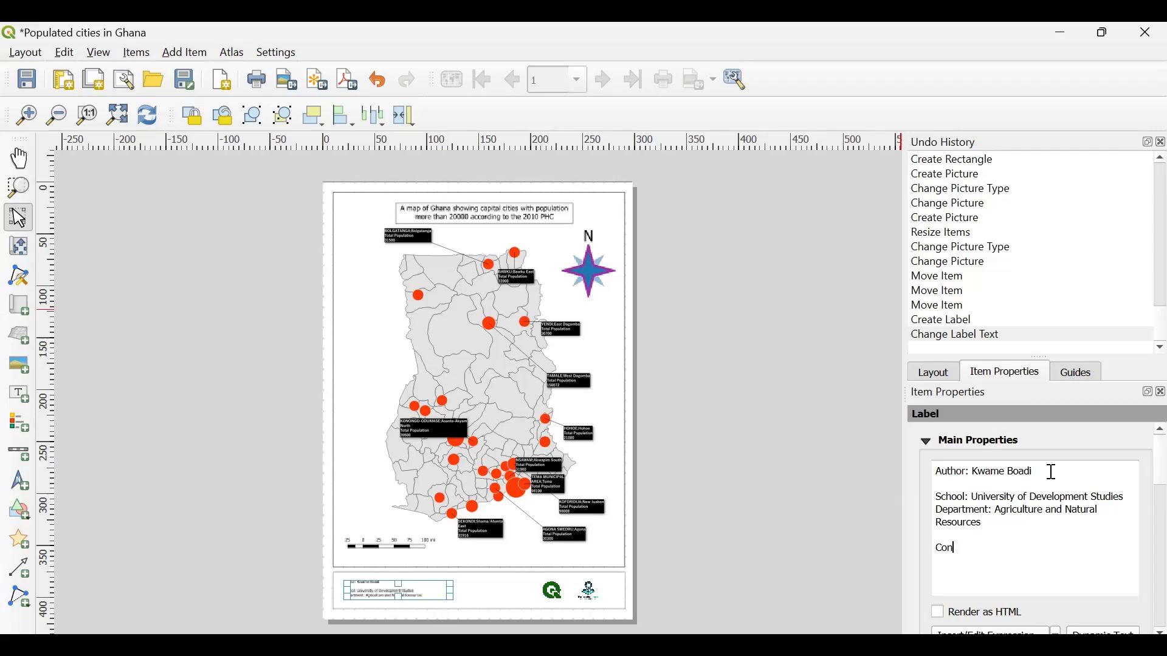
- Fine-tune the footer label's font size, enlarge its box vertically to fit all text lines, and deselect it
scroll(1036, 525, down, 5)
scroll(1041, 527, down, 1)
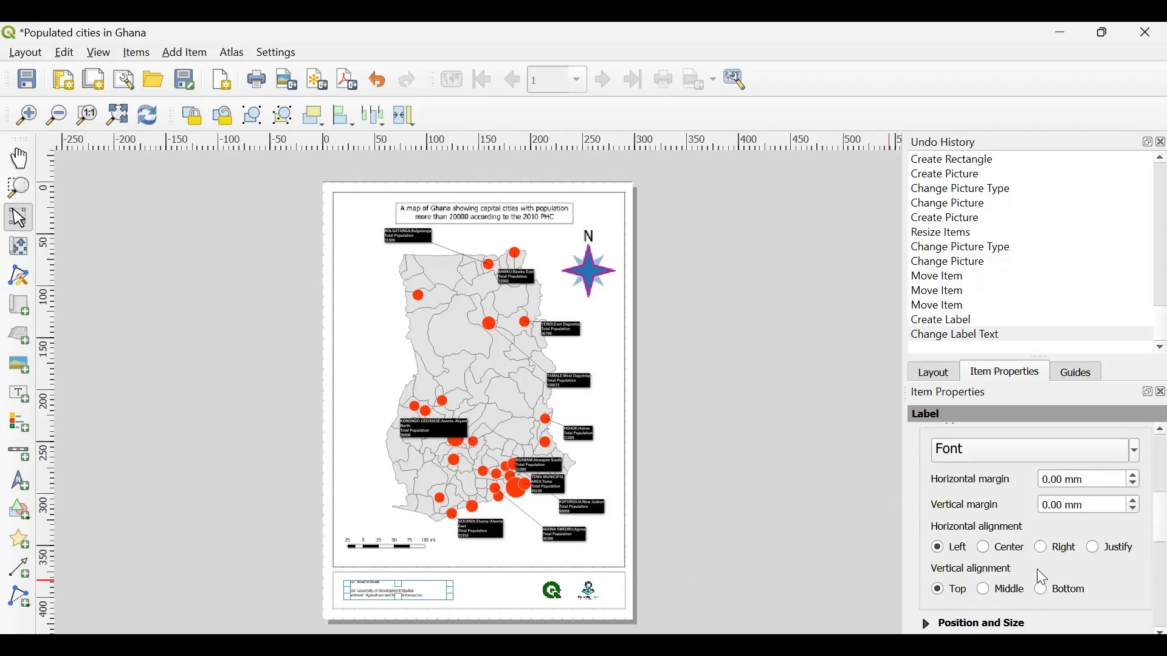
scroll(976, 445, up, 6)
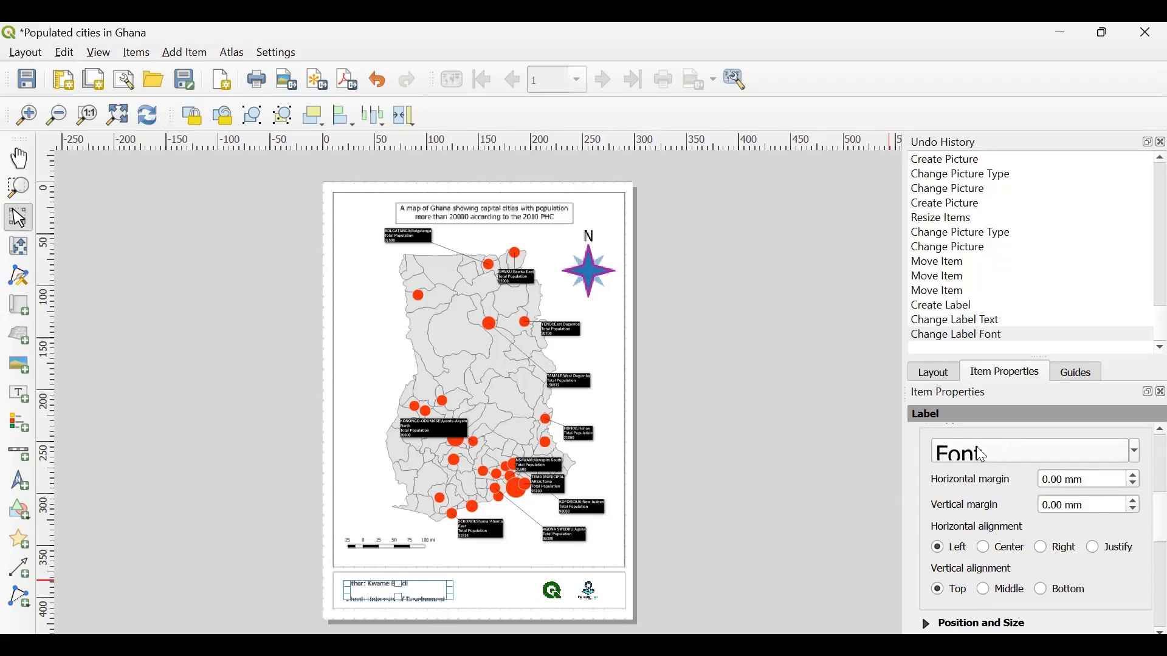
scroll(976, 446, down, 11)
scroll(976, 446, up, 3)
scroll(976, 446, up, 1)
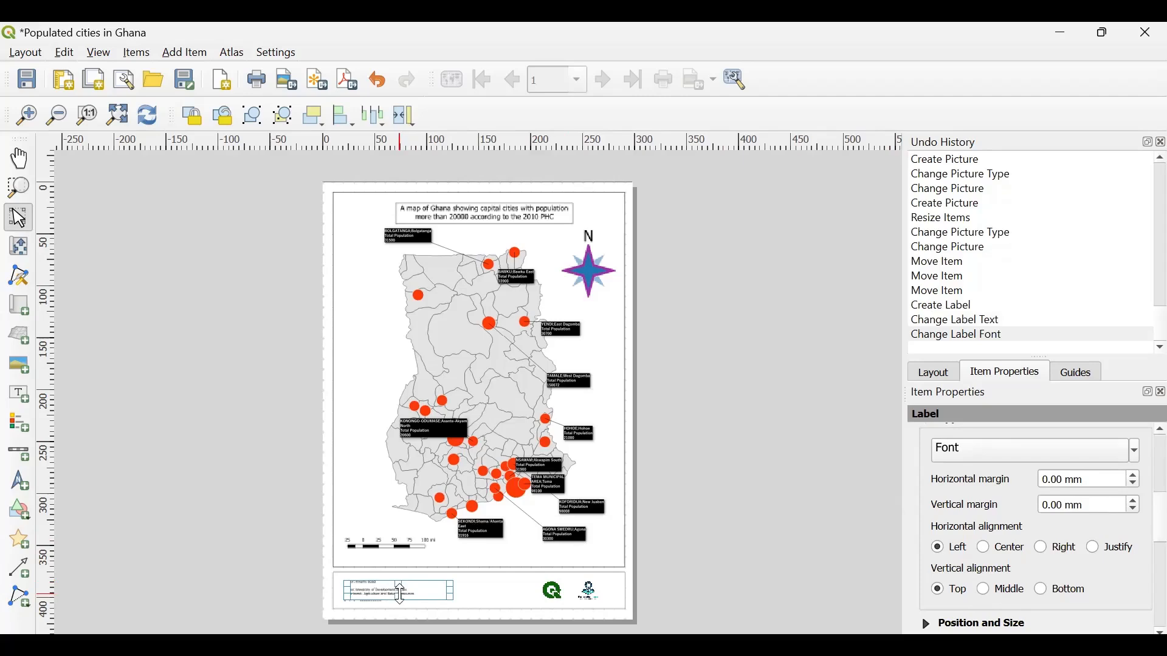
drag(398, 595, 399, 577)
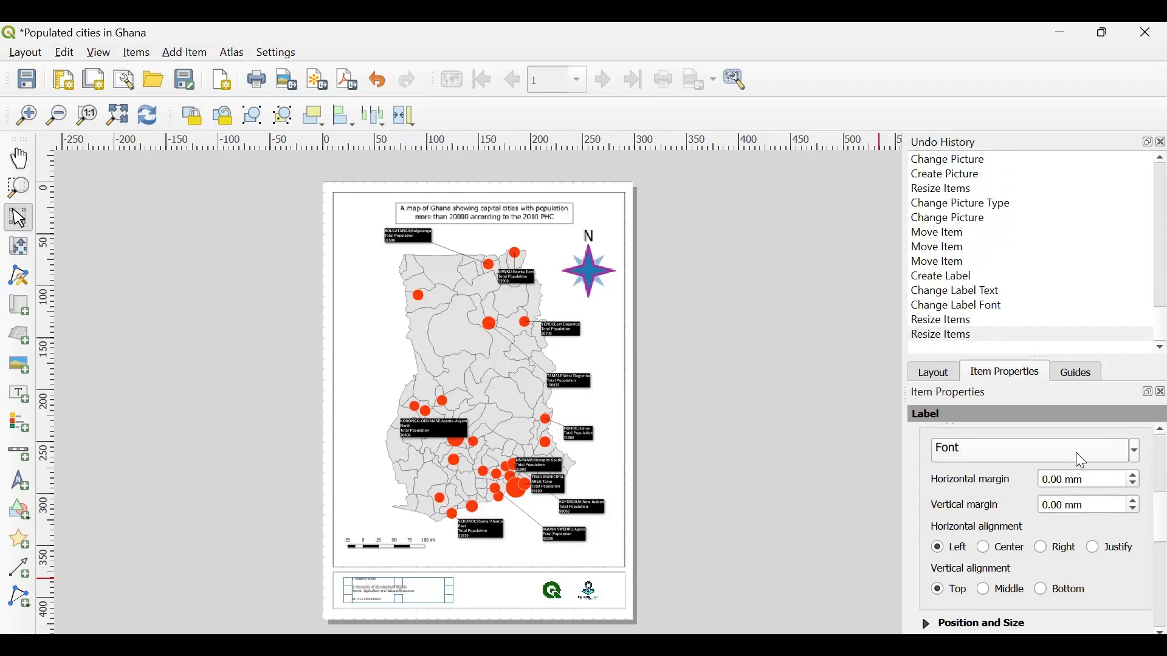
scroll(1075, 452, up, 2)
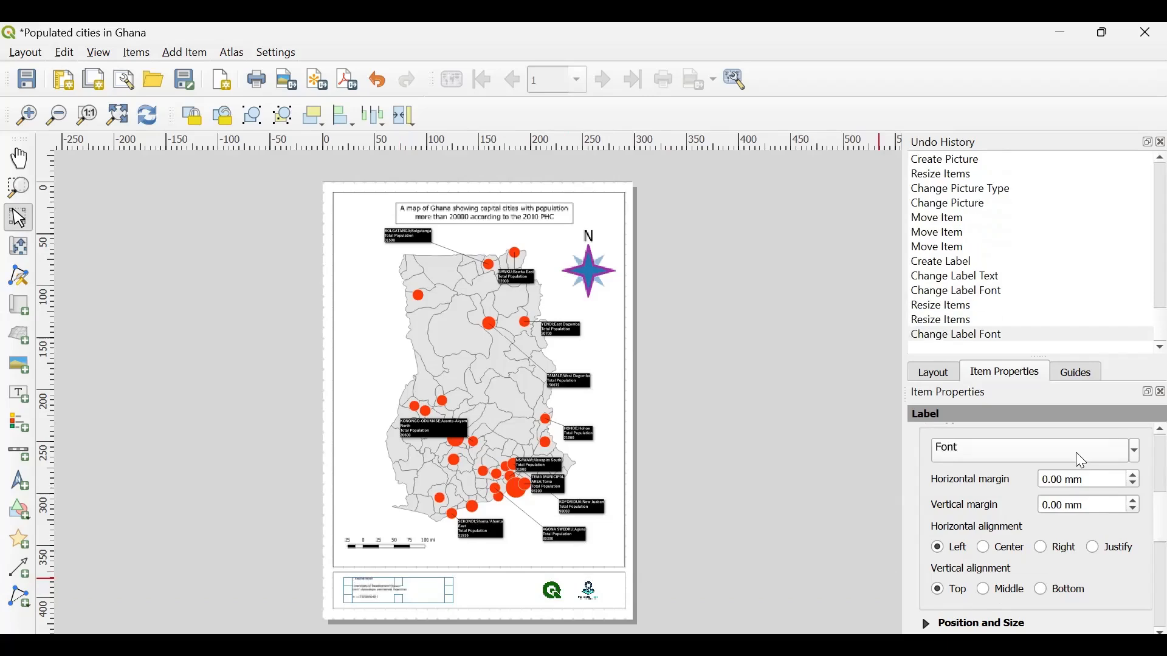
click(748, 476)
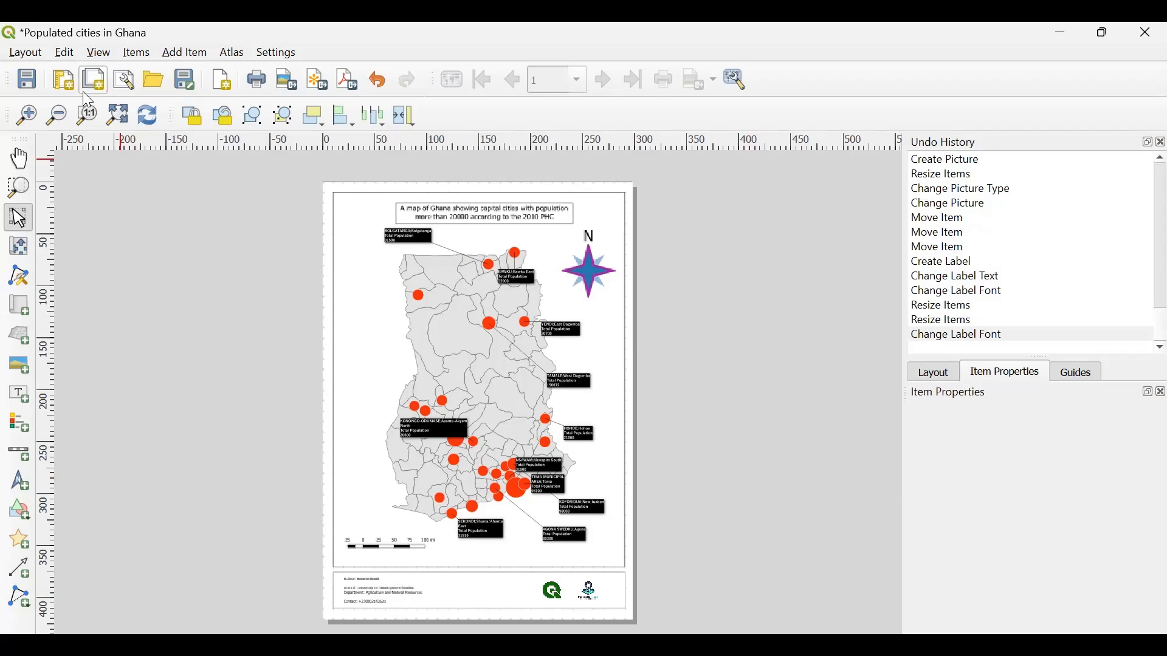
- Save the layout, move the framed map title slightly up and to the left, and deselect it
click(29, 78)
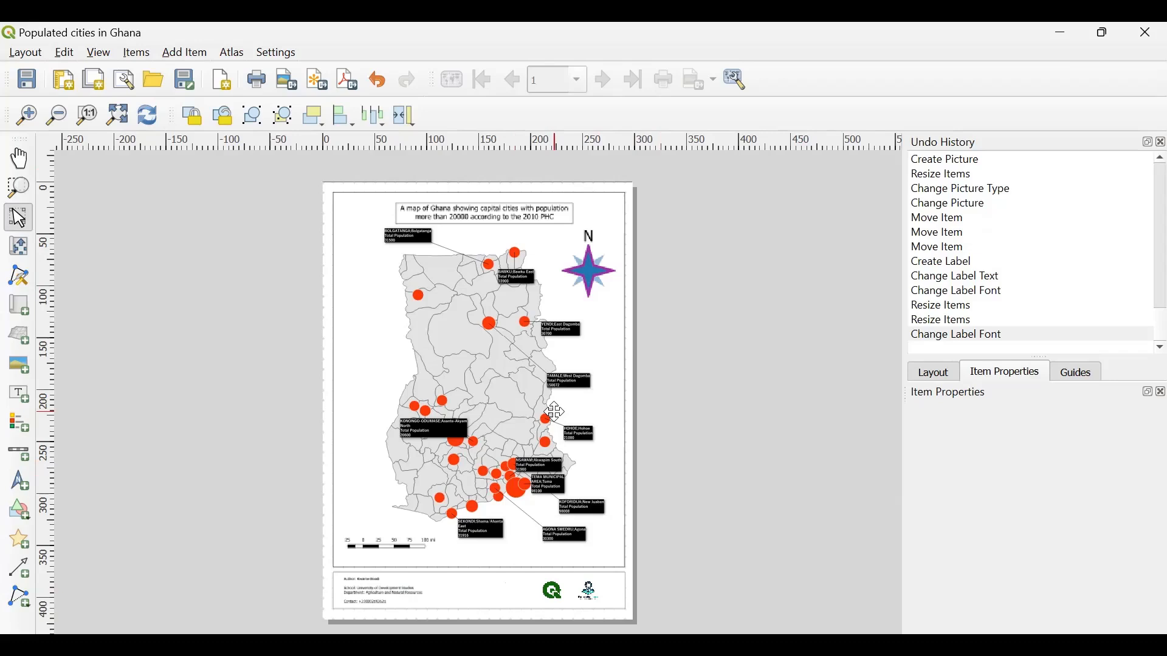
click(500, 210)
drag(505, 212, 500, 208)
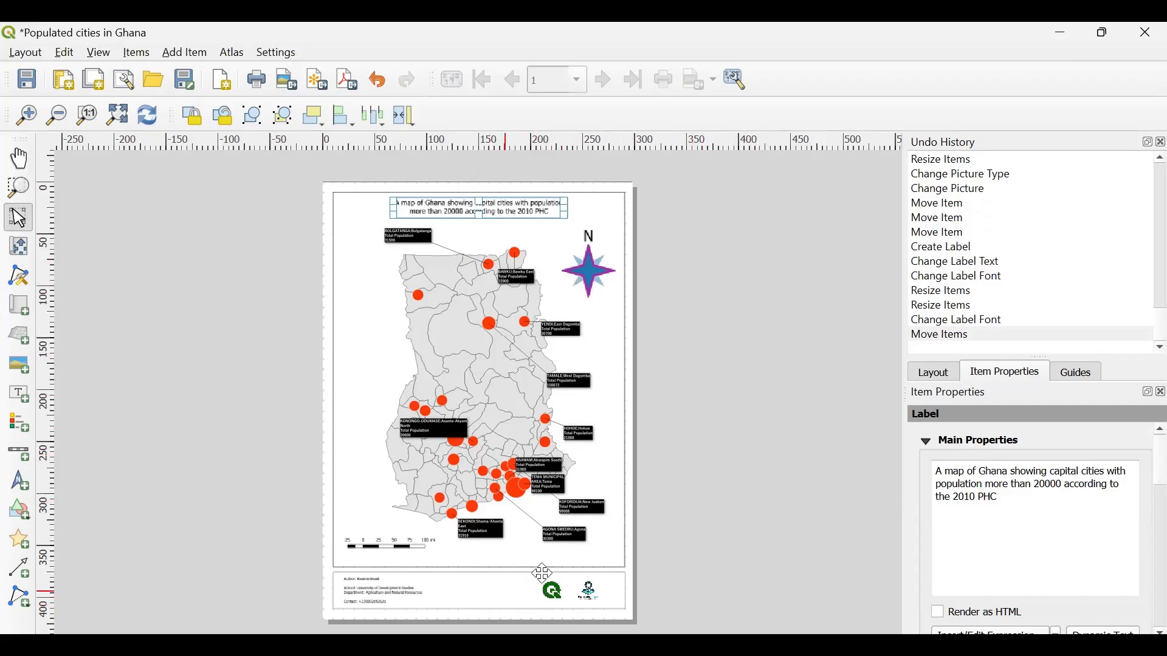
click(800, 551)
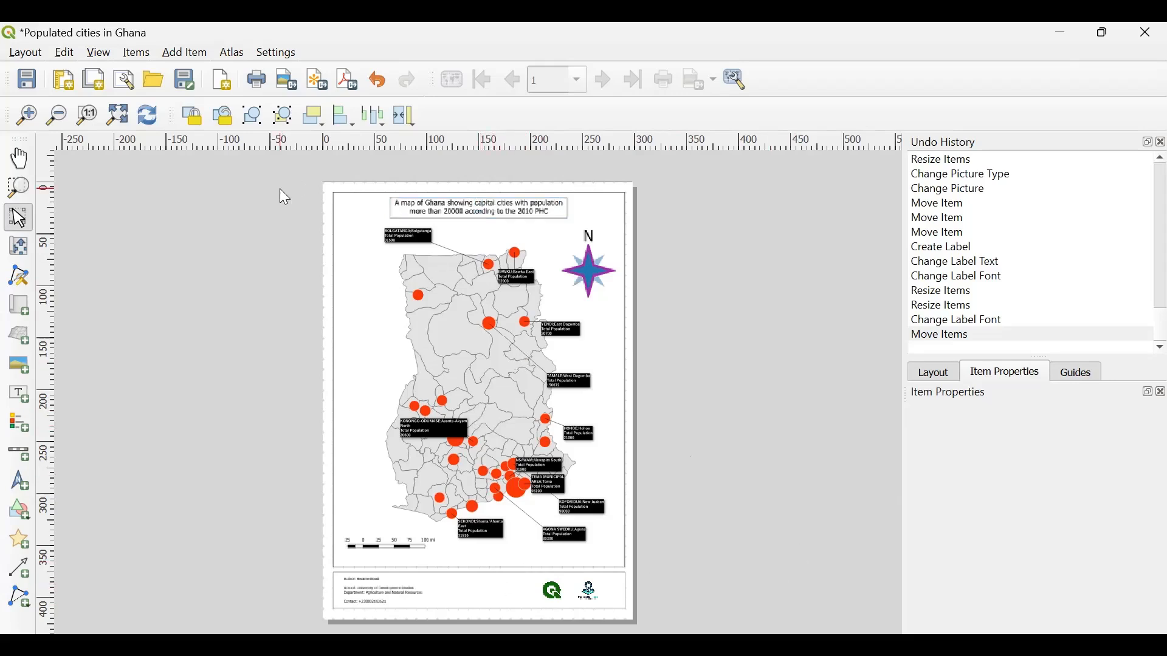
- Dismiss the template saving dialog, save the layout itself, and nudge an item slightly to the right
click(179, 87)
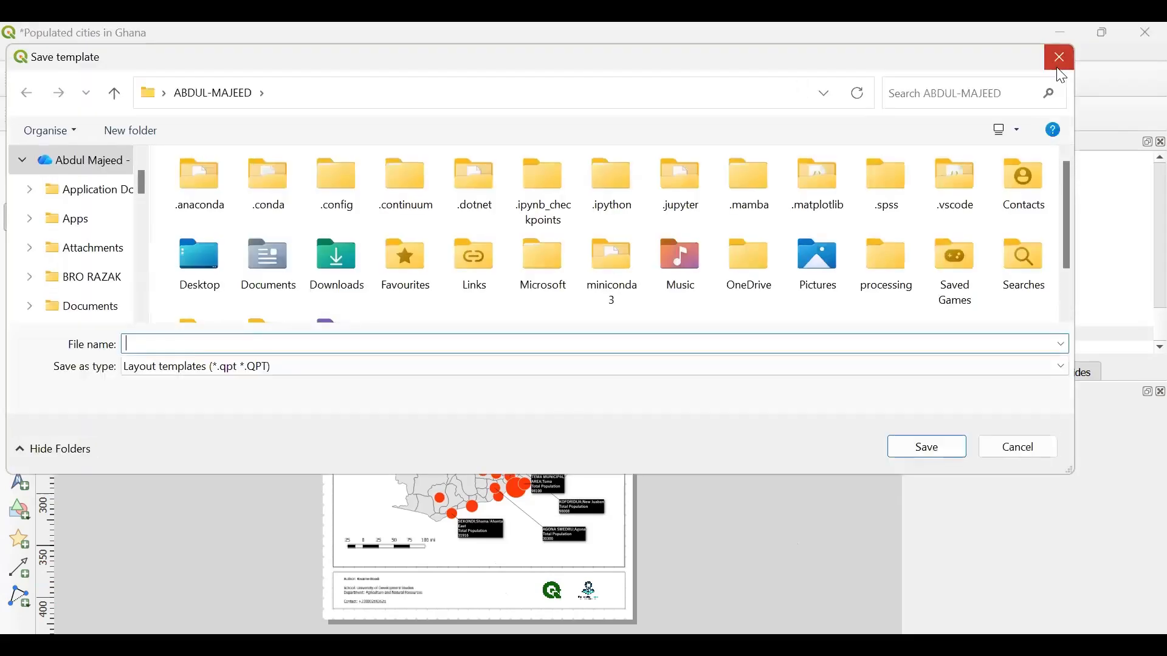
key(Escape)
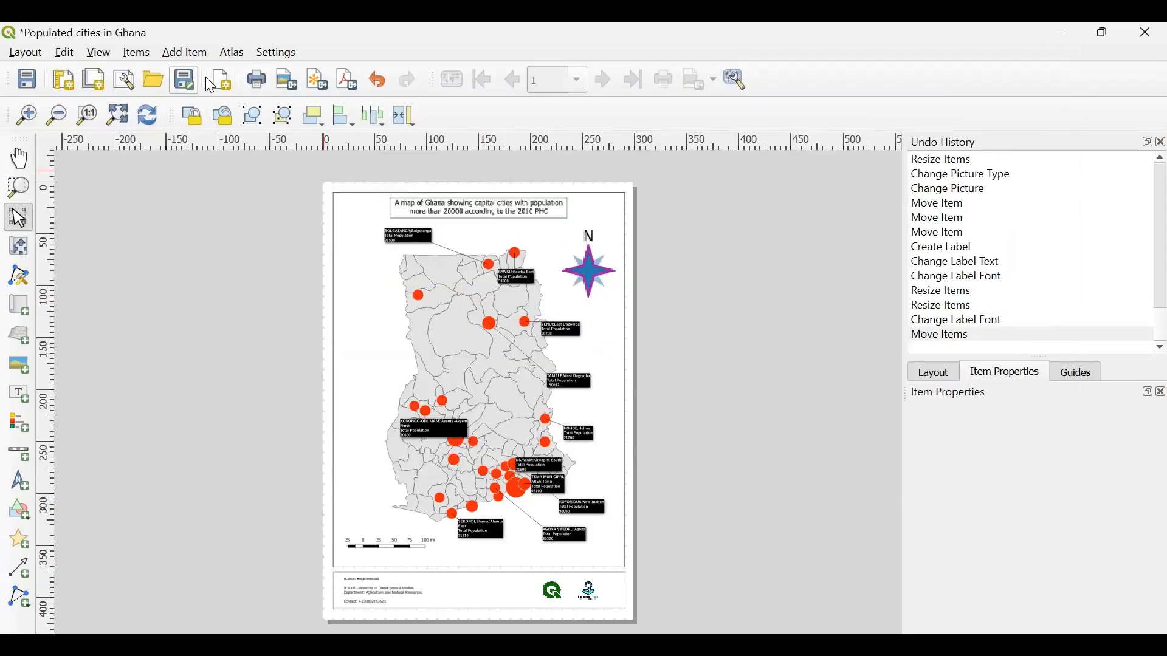
click(26, 81)
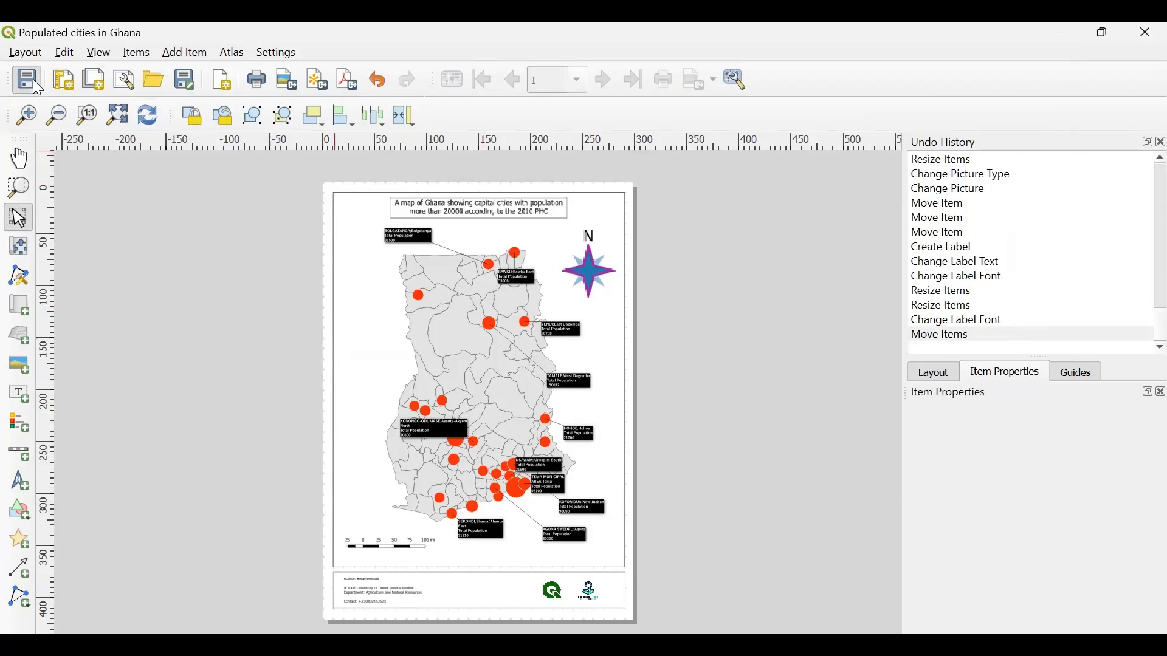
key(Right)
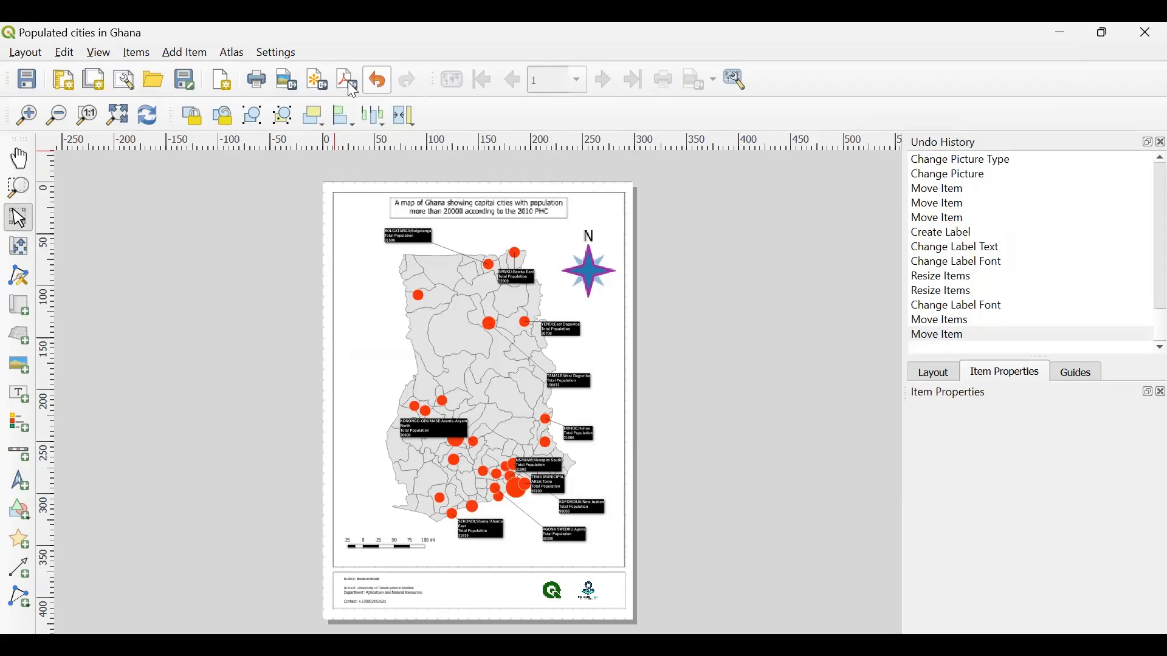
- Export the layout as the JPG image "Populated cities in Ghana" into the Training Data folder at 300 dpi
click(285, 87)
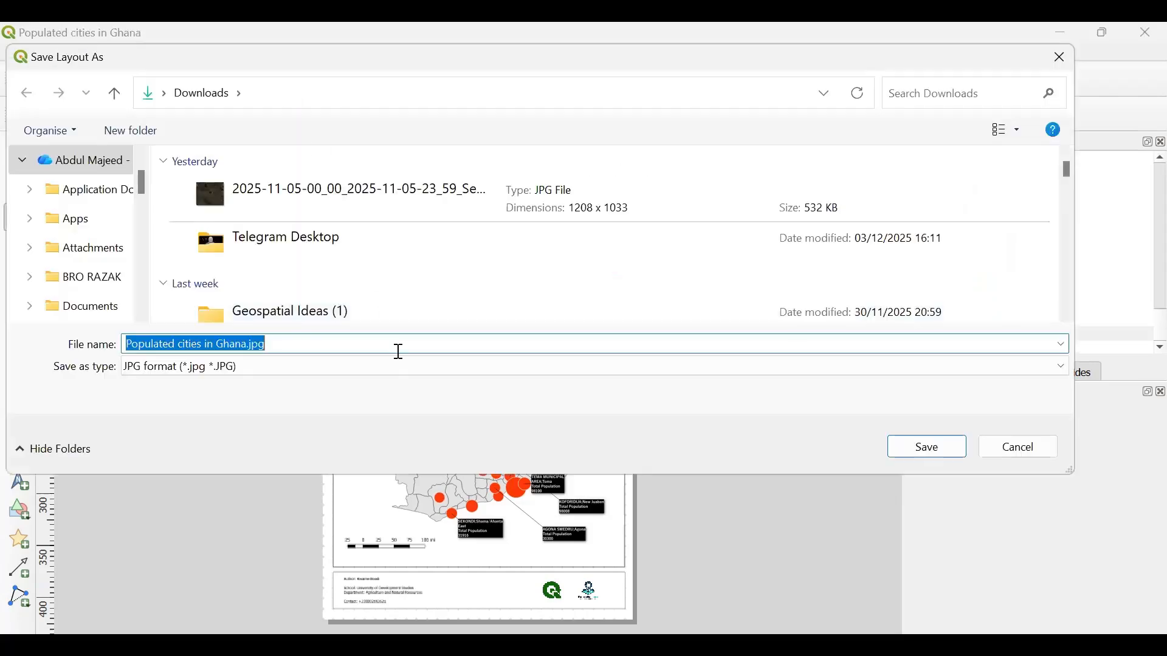
scroll(90, 283, down, 3)
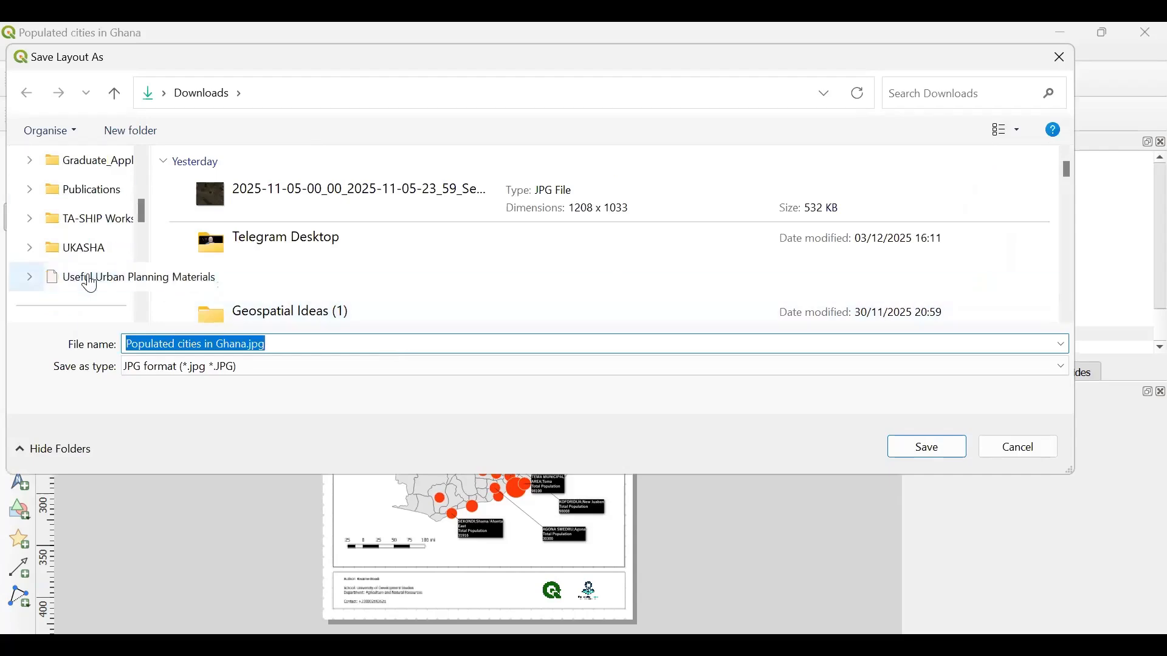
scroll(90, 283, down, 5)
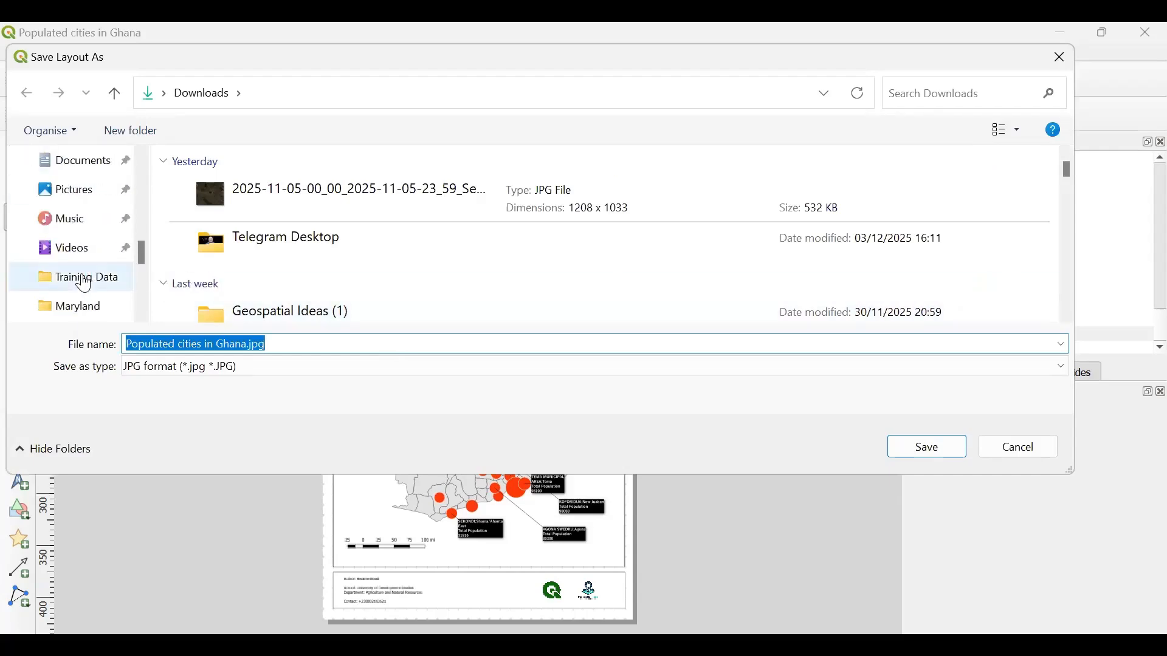
click(85, 279)
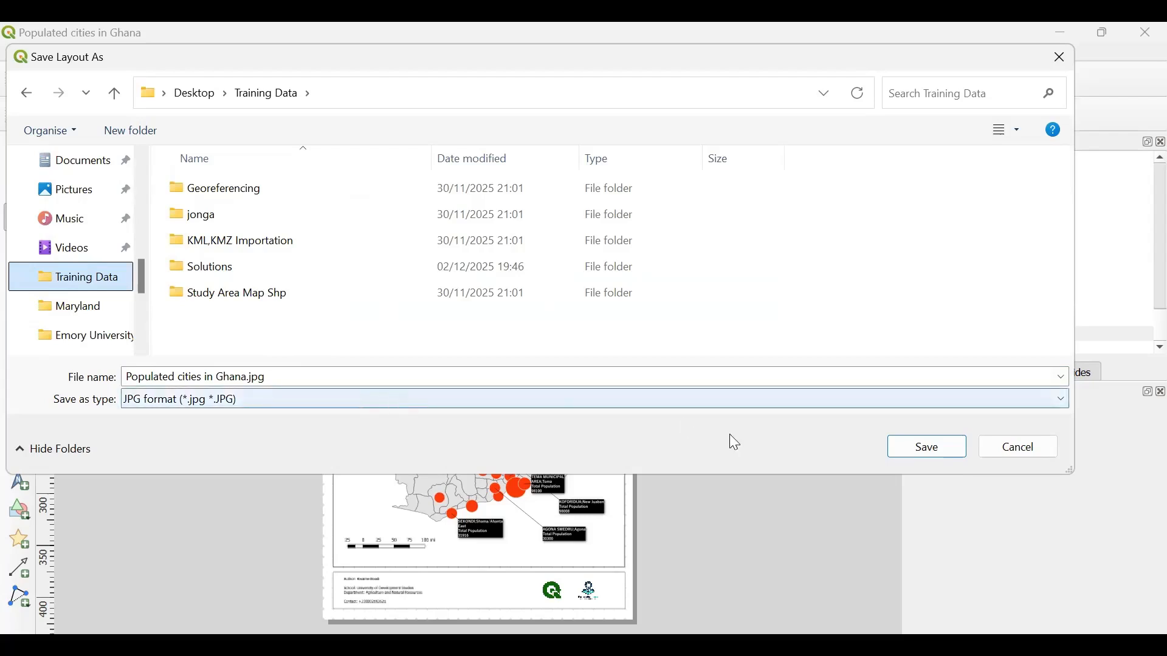
click(927, 453)
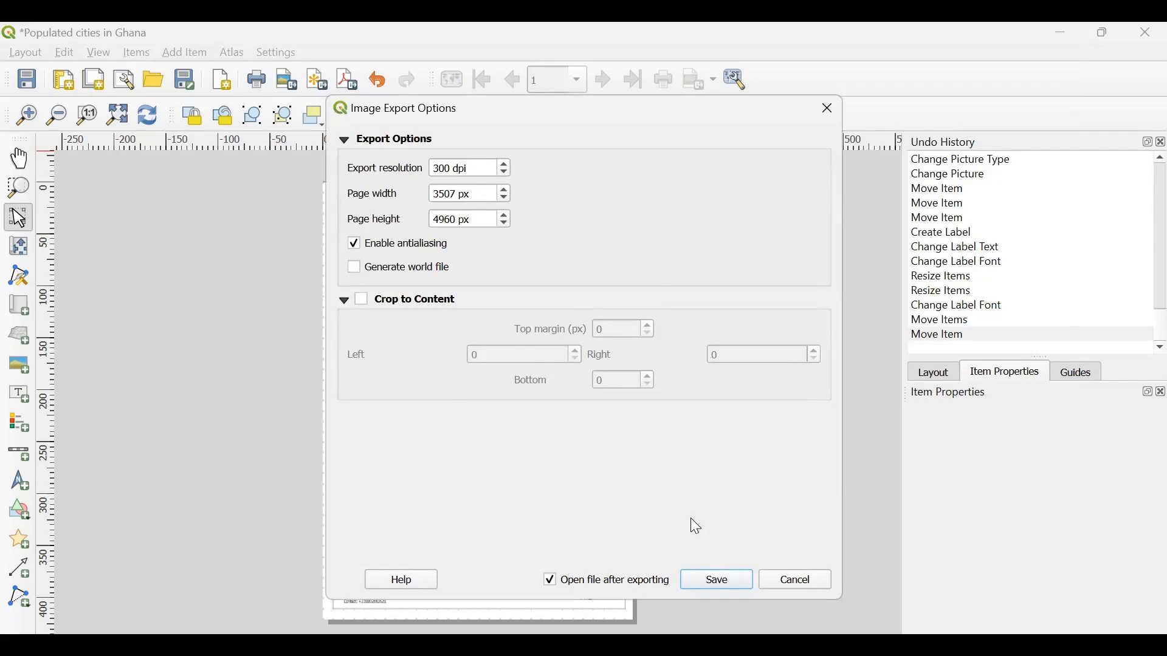
click(712, 585)
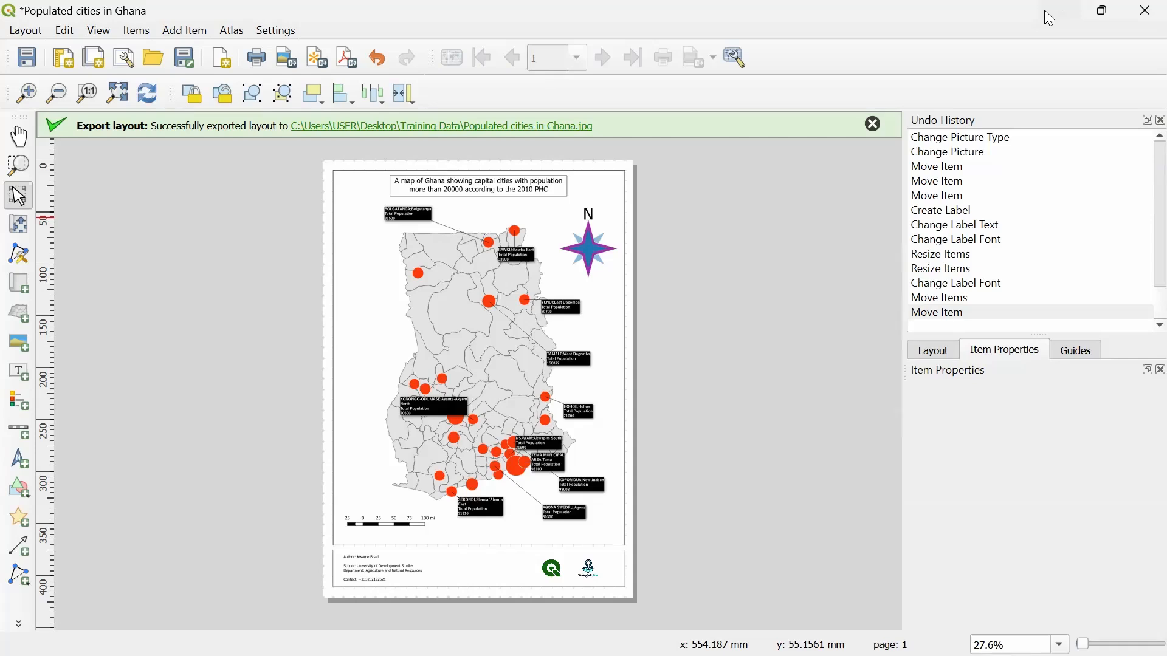
- Switch to Photos and examine the exported map's callouts, scale bar and footer up close before returning to the layout
key(alt+Tab)
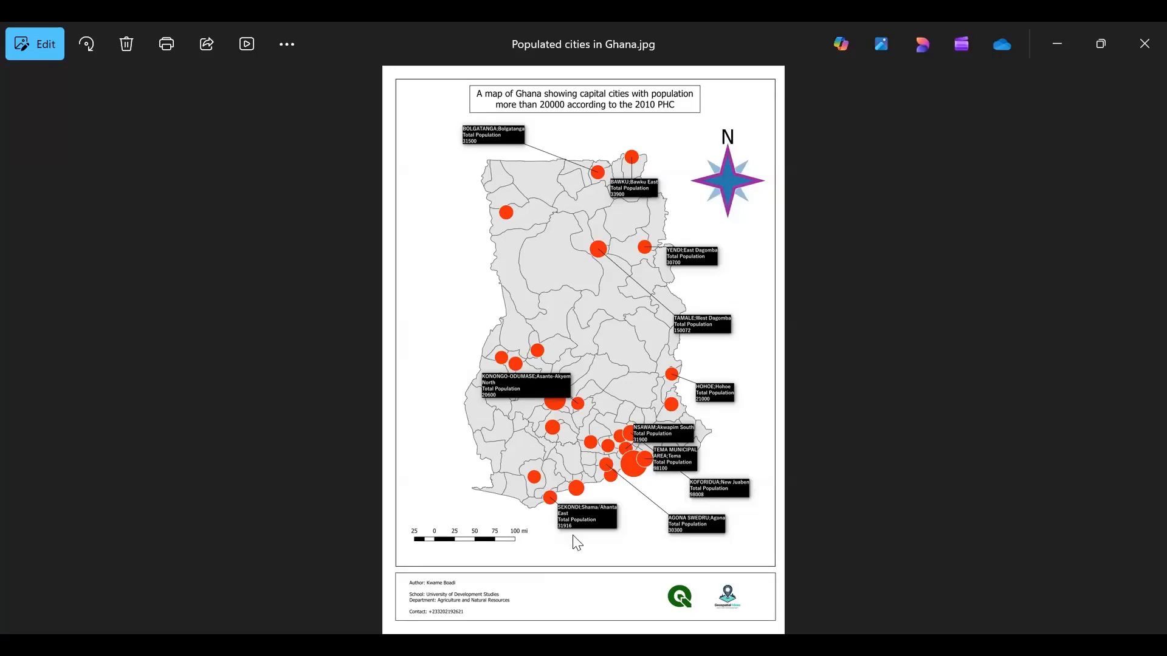
scroll(575, 543, up, 1)
scroll(575, 542, up, 1)
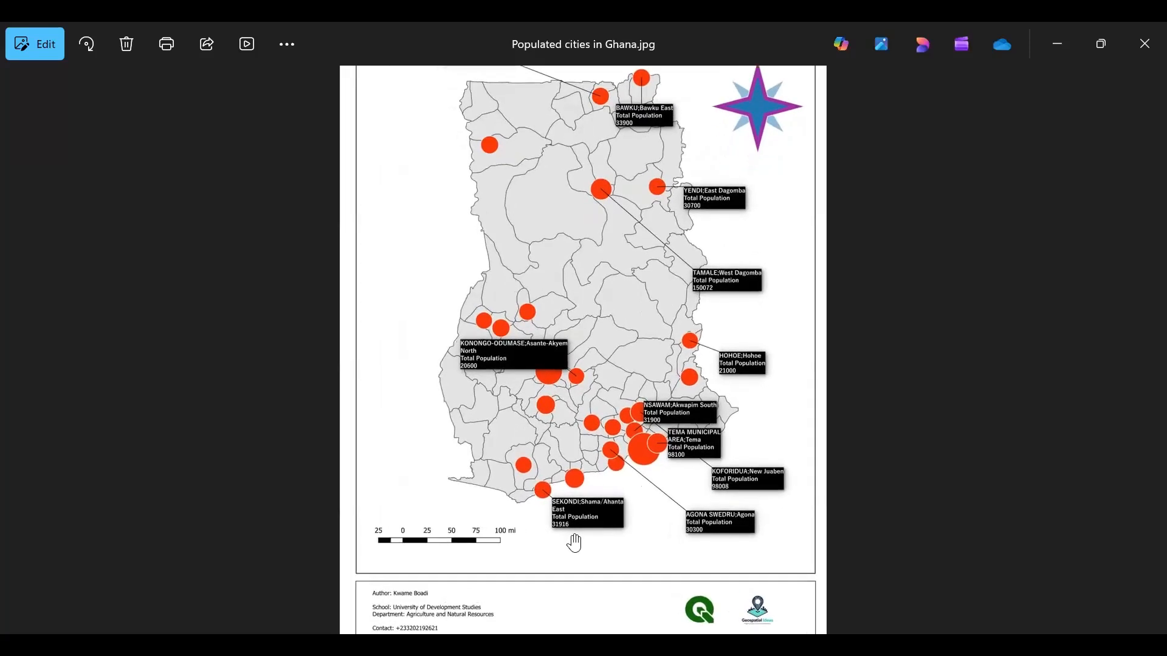
scroll(575, 542, down, 2)
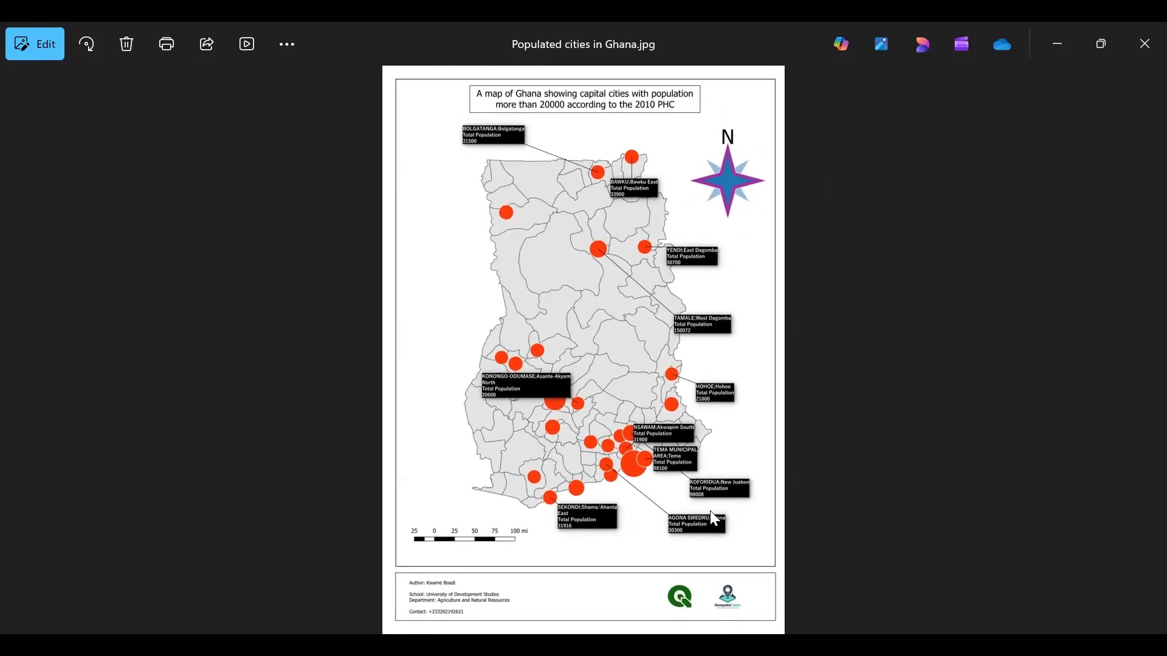
scroll(714, 518, up, 2)
scroll(715, 519, up, 1)
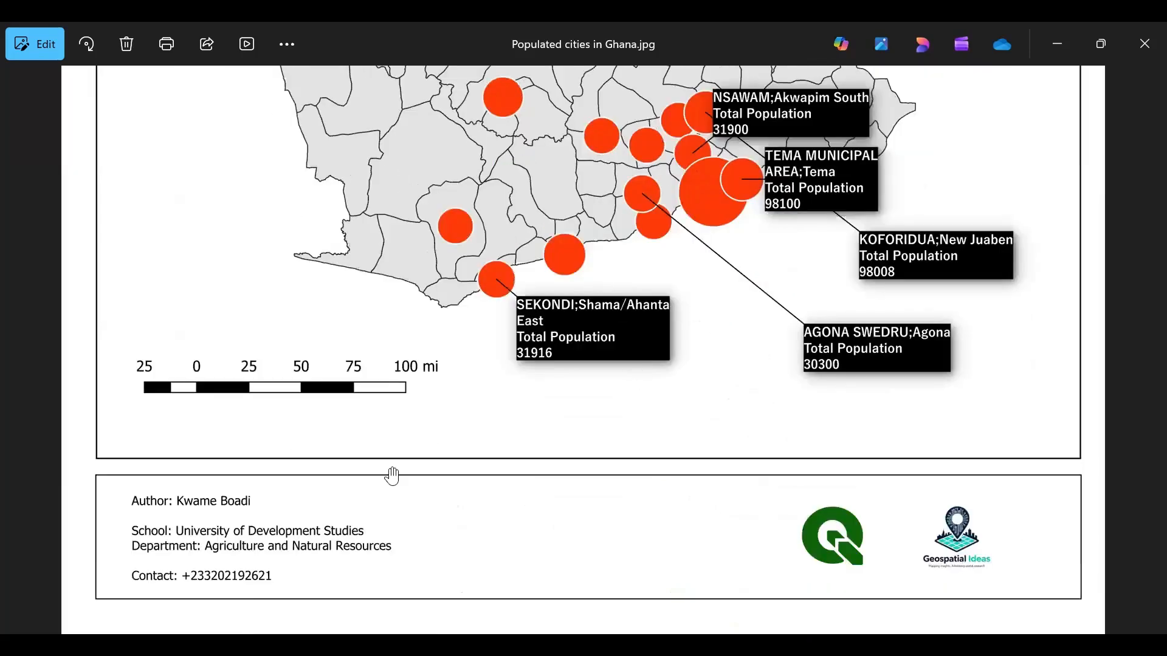
scroll(392, 475, down, 5)
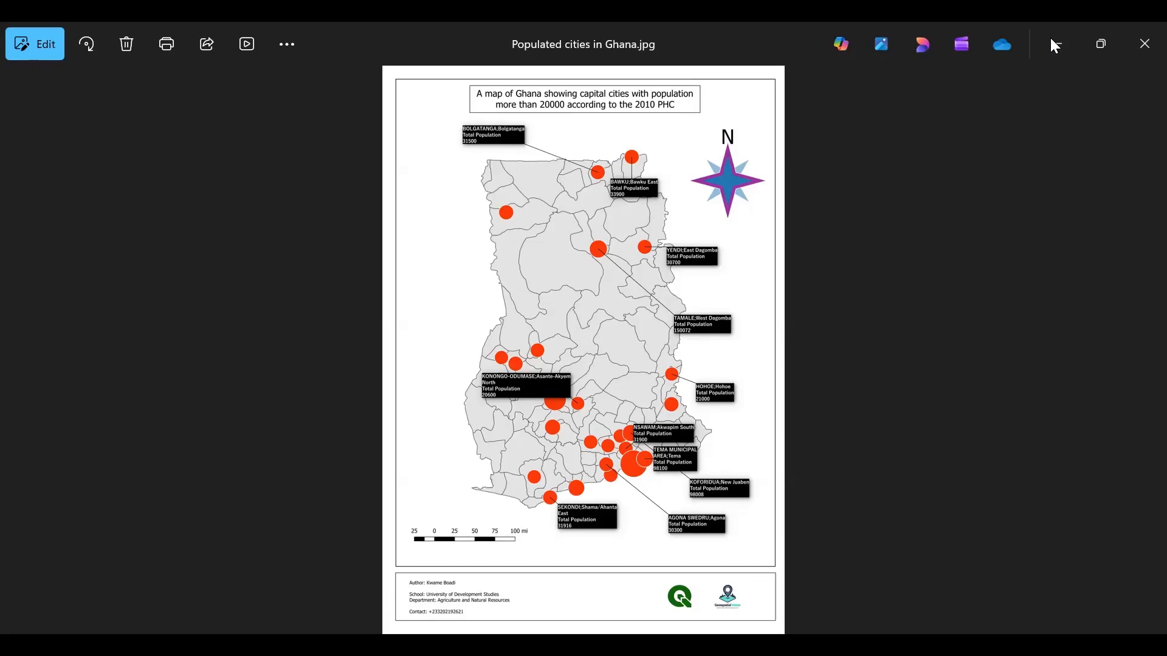
click(1051, 39)
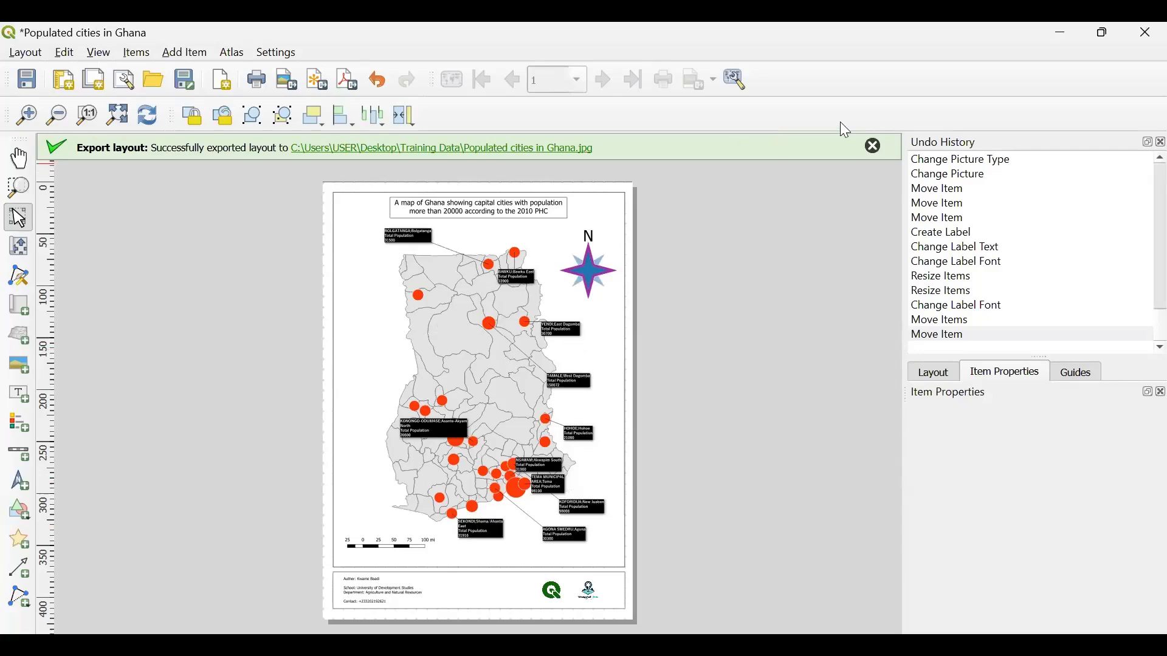
- Dismiss the export notification and add a legend beside the western edge of Ghana on the layout page
click(873, 145)
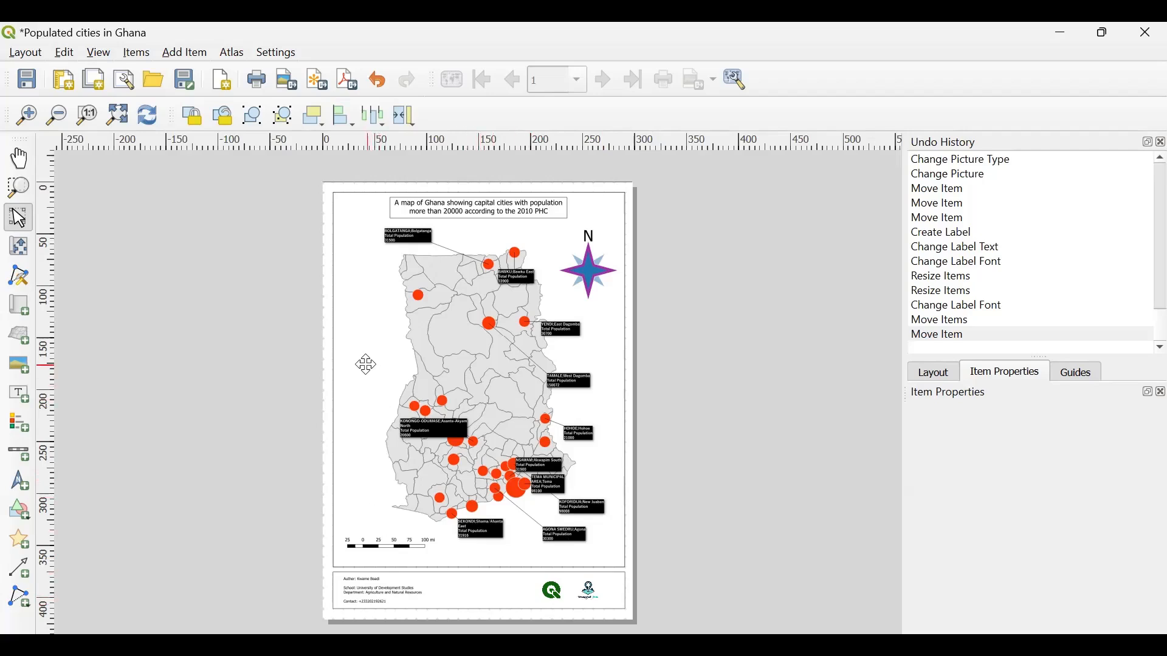
click(12, 423)
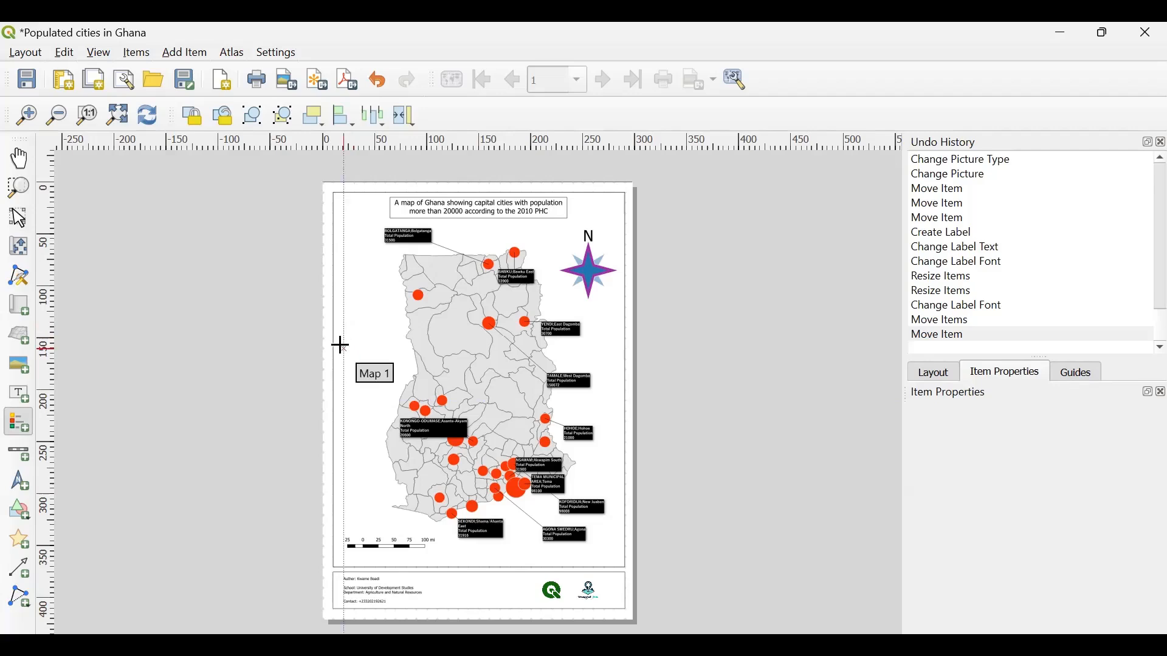
drag(343, 347, 399, 389)
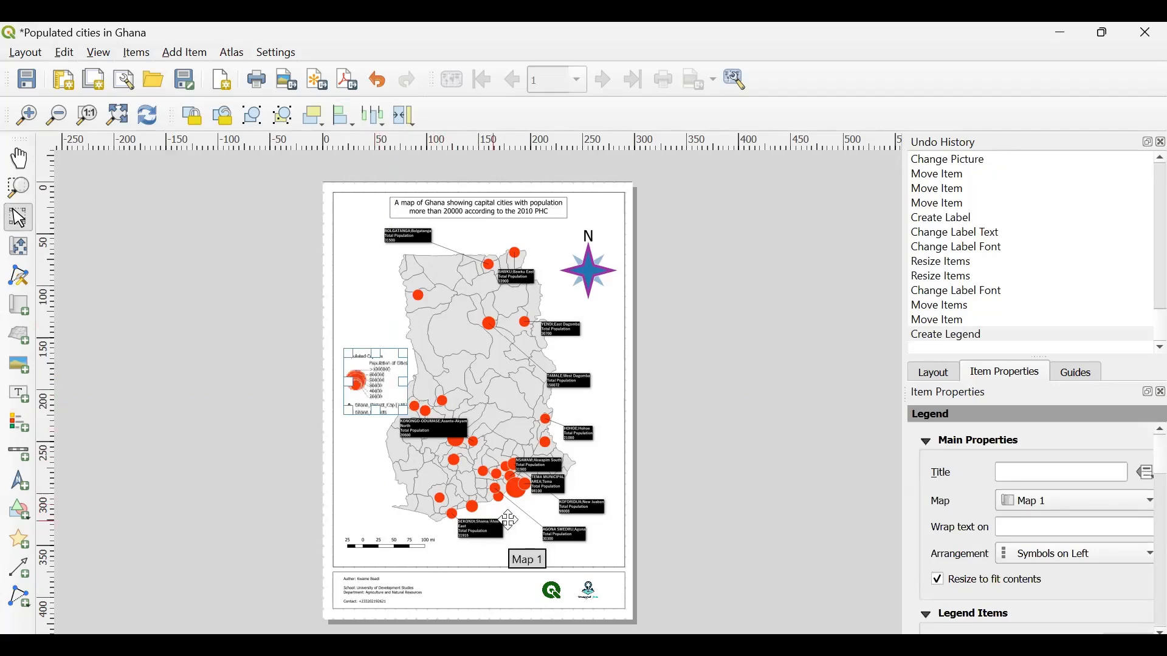
- Shift Map 1's content left and slightly up within its frame to free space on the eastern side
click(526, 364)
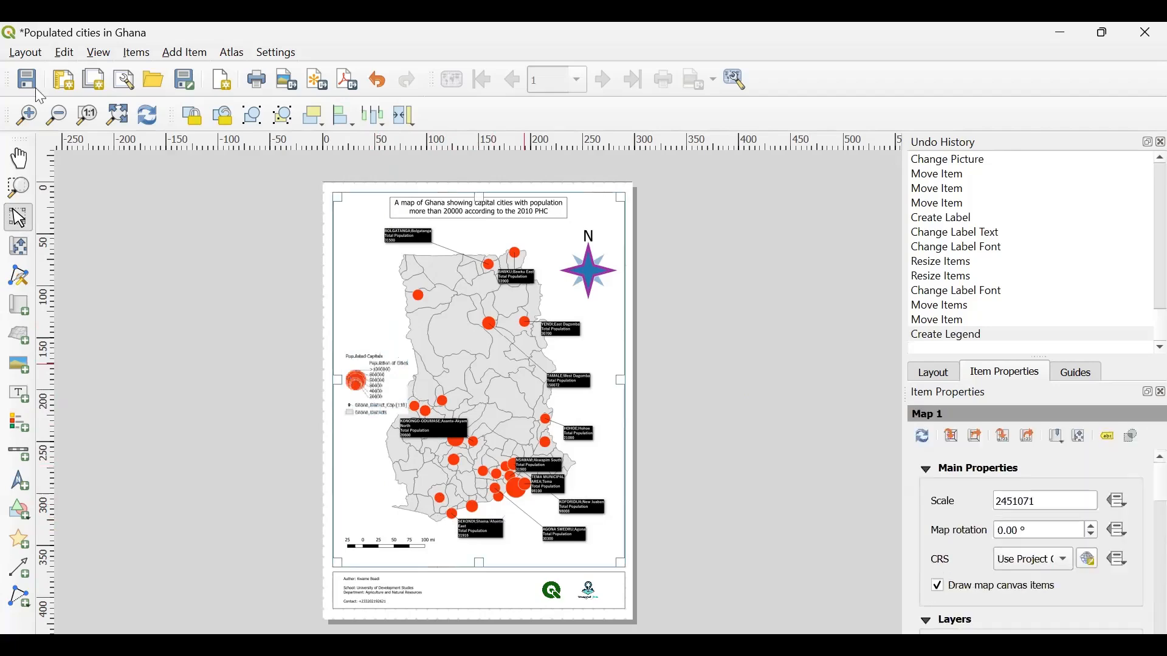
click(23, 250)
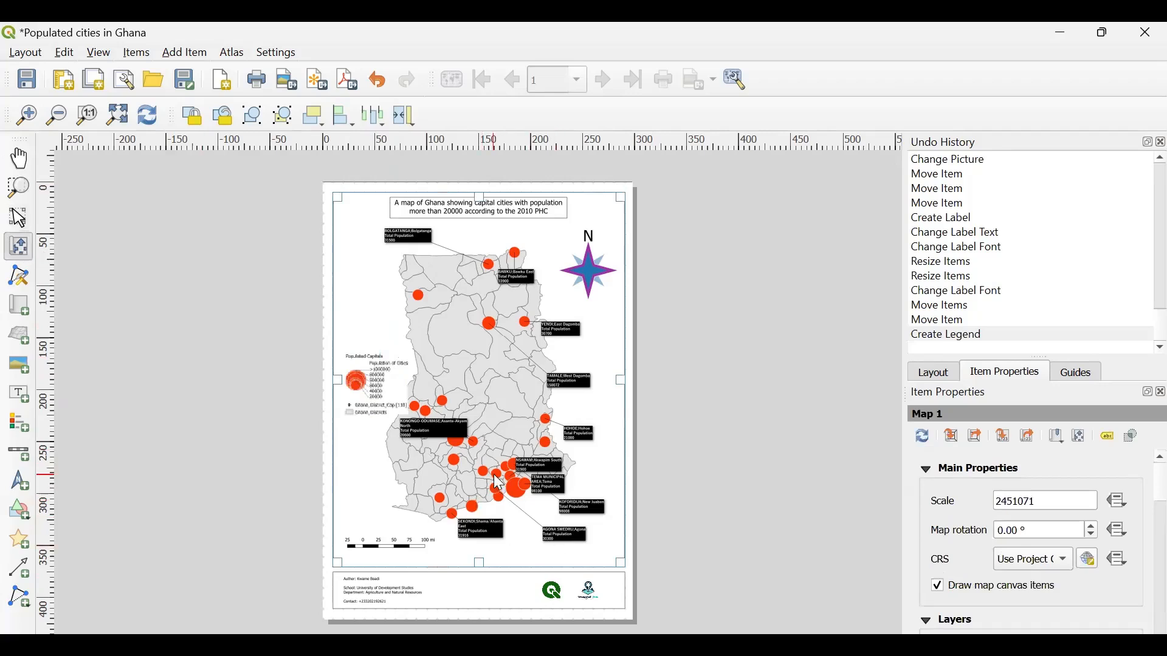
drag(480, 482, 454, 473)
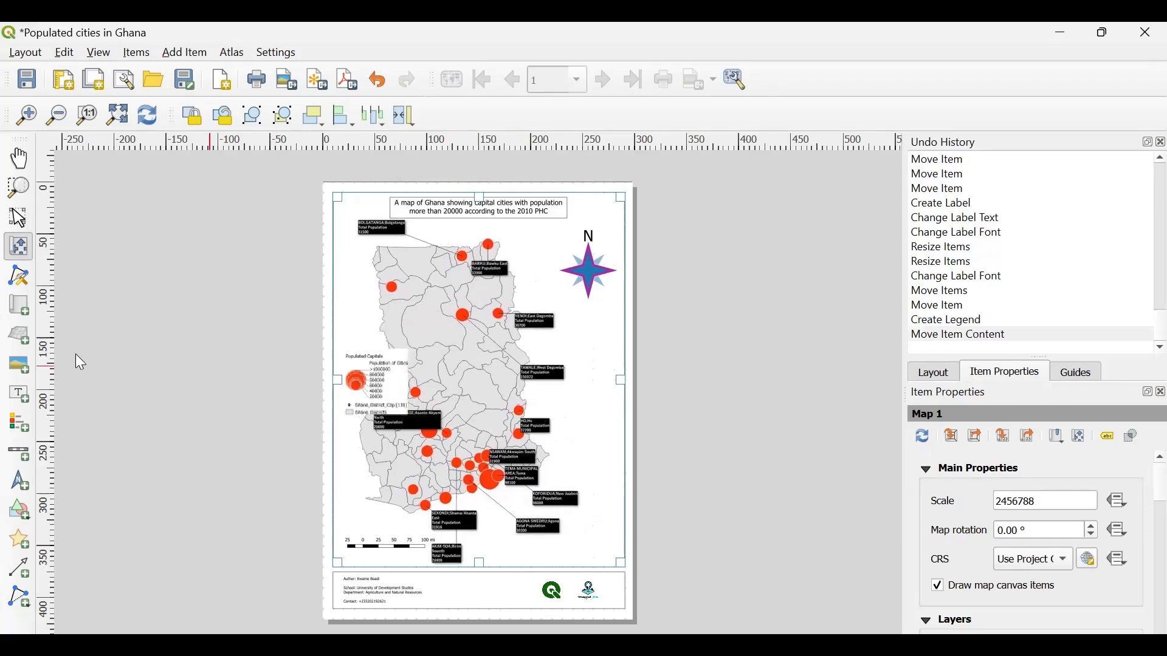
- Relocate the legend to the free space east of southern Ghana, above the footer, and deselect it
click(20, 220)
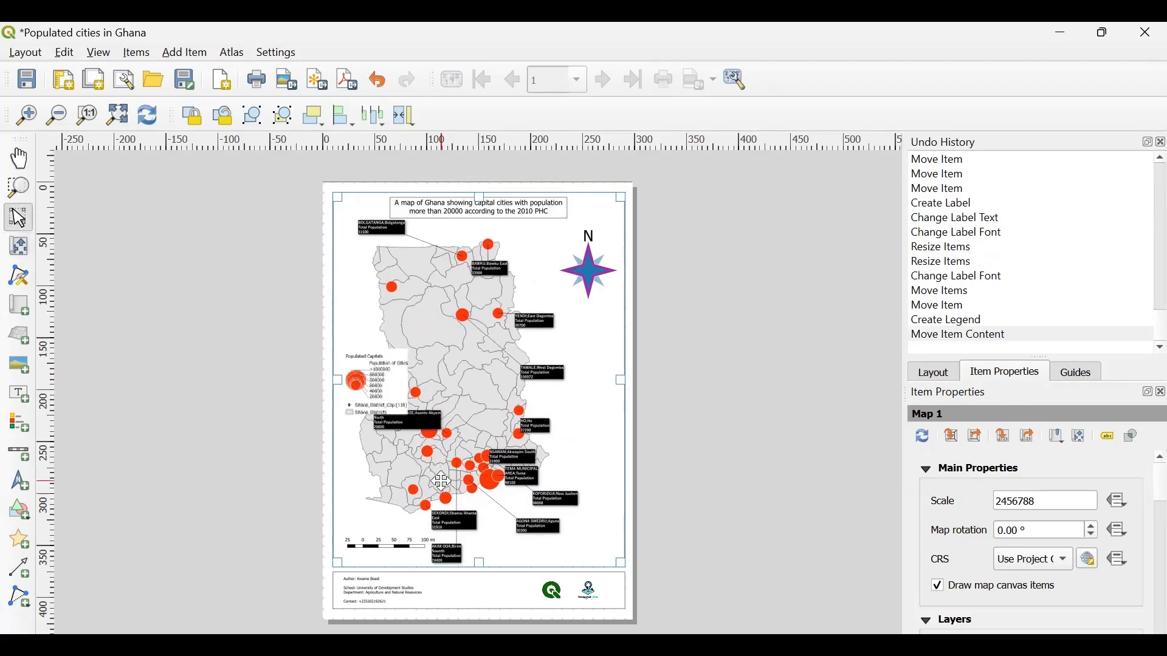
drag(380, 404, 597, 547)
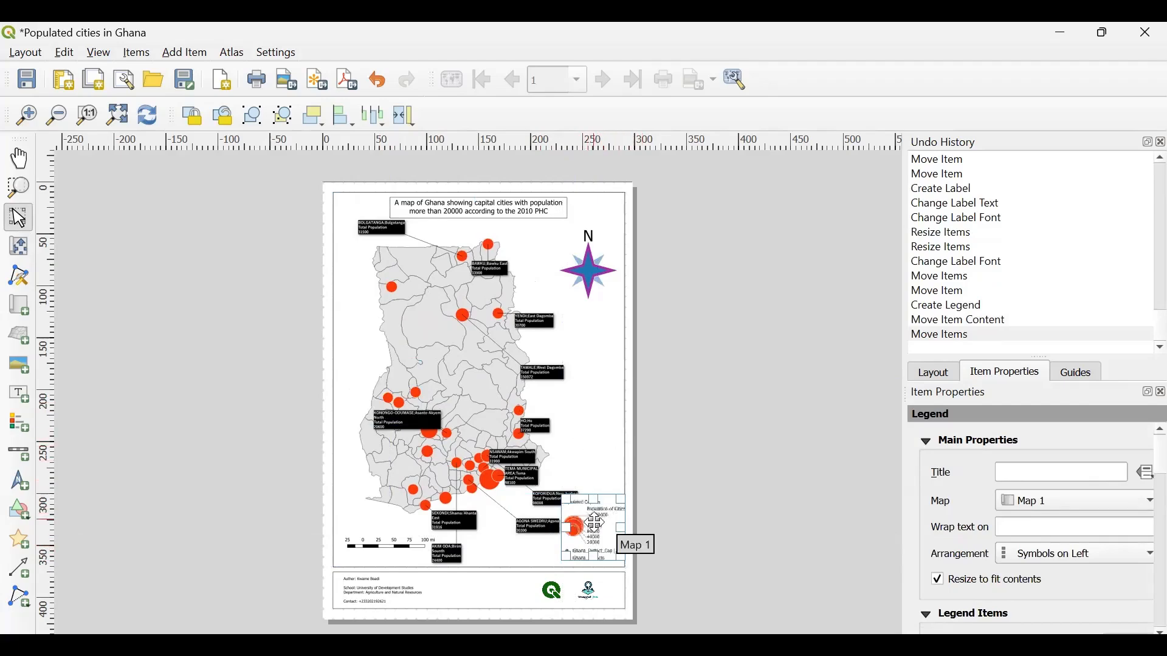
drag(596, 524, 589, 452)
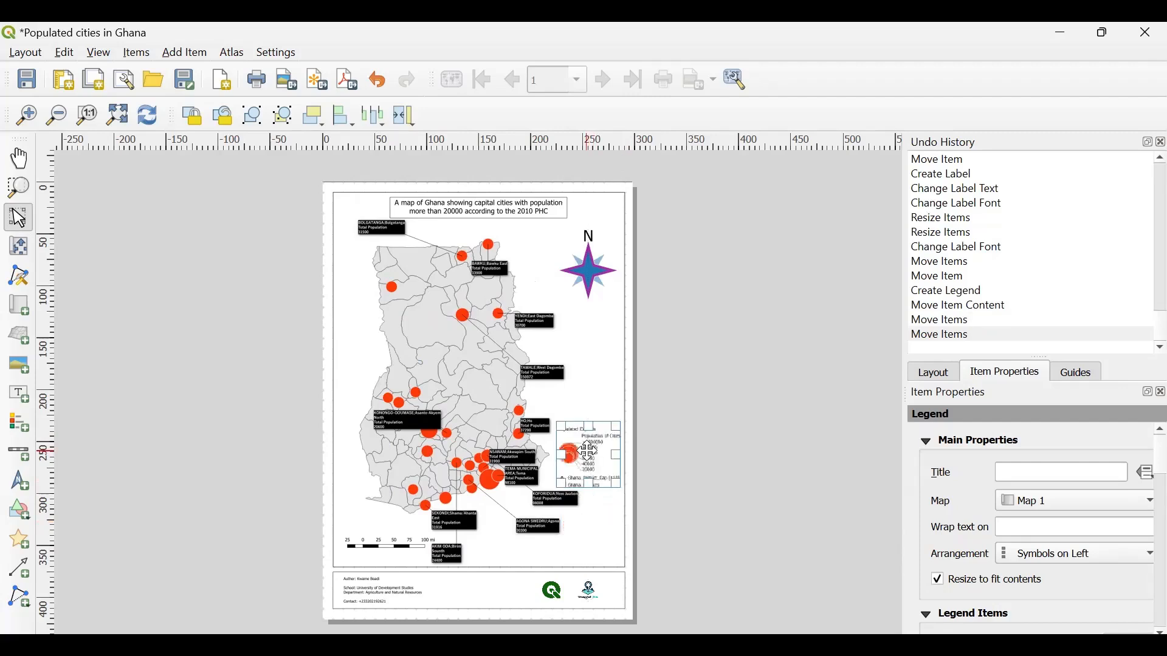
click(659, 494)
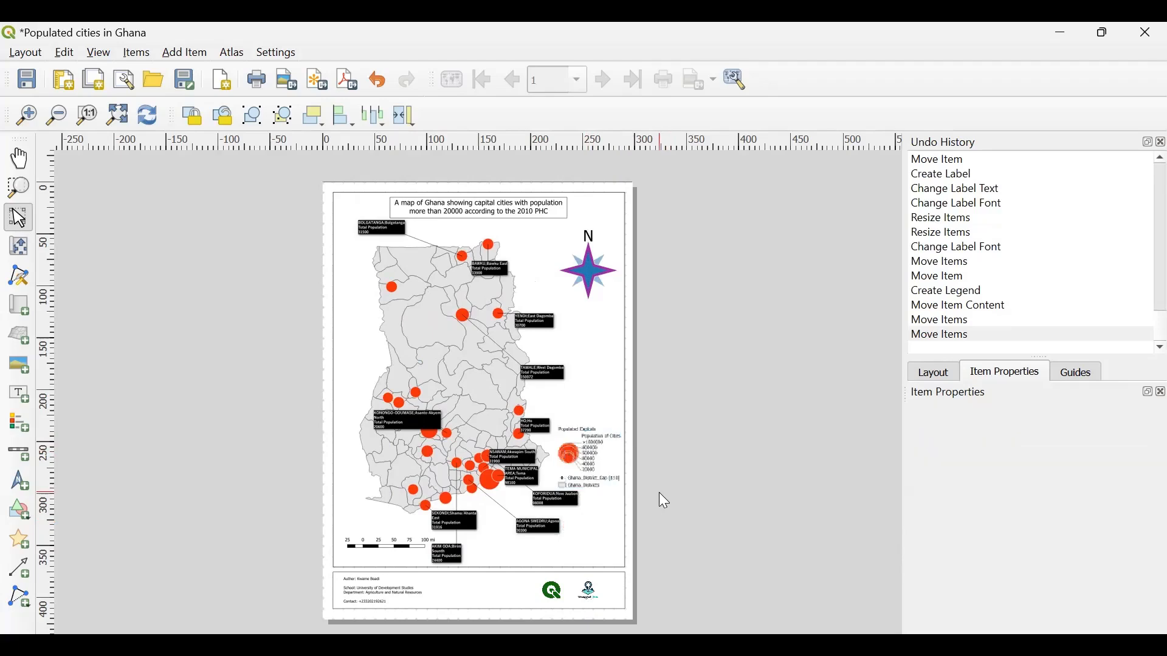
click(592, 473)
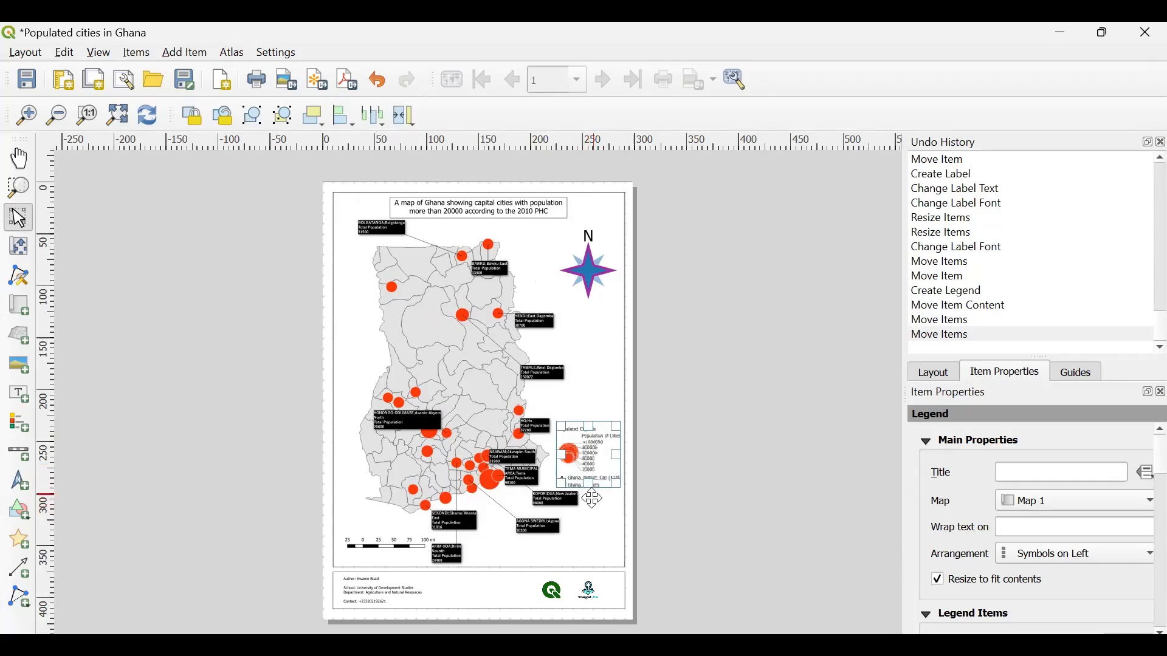
click(719, 501)
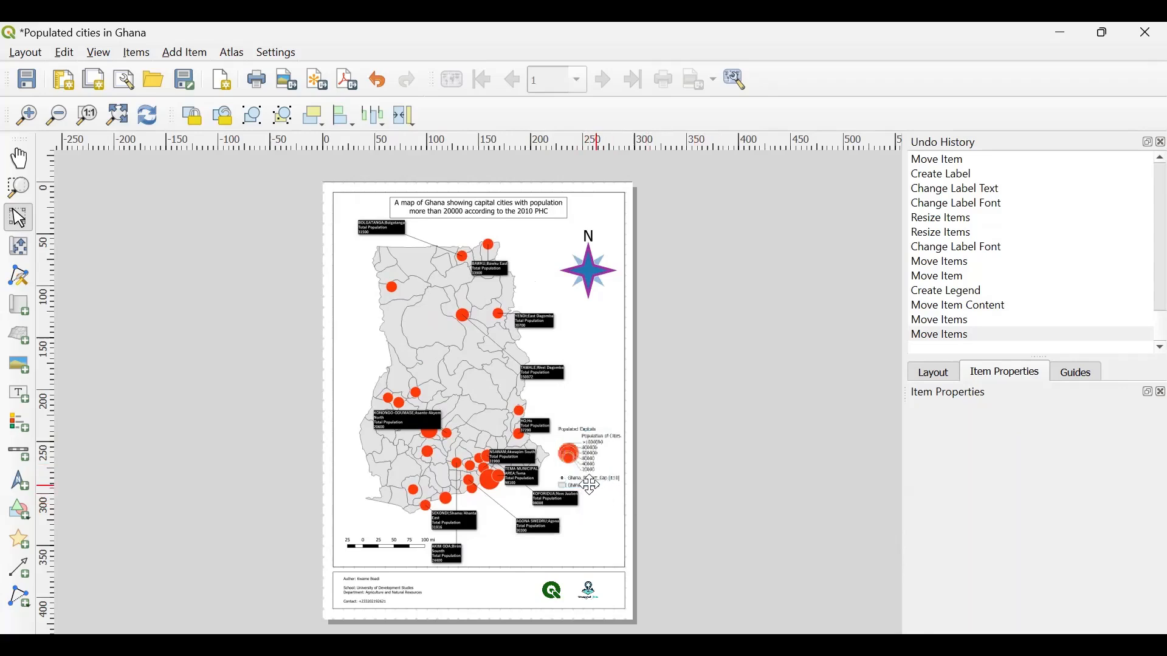
- Turn off automatic updating of the legend's items so its entries can be edited manually
click(588, 483)
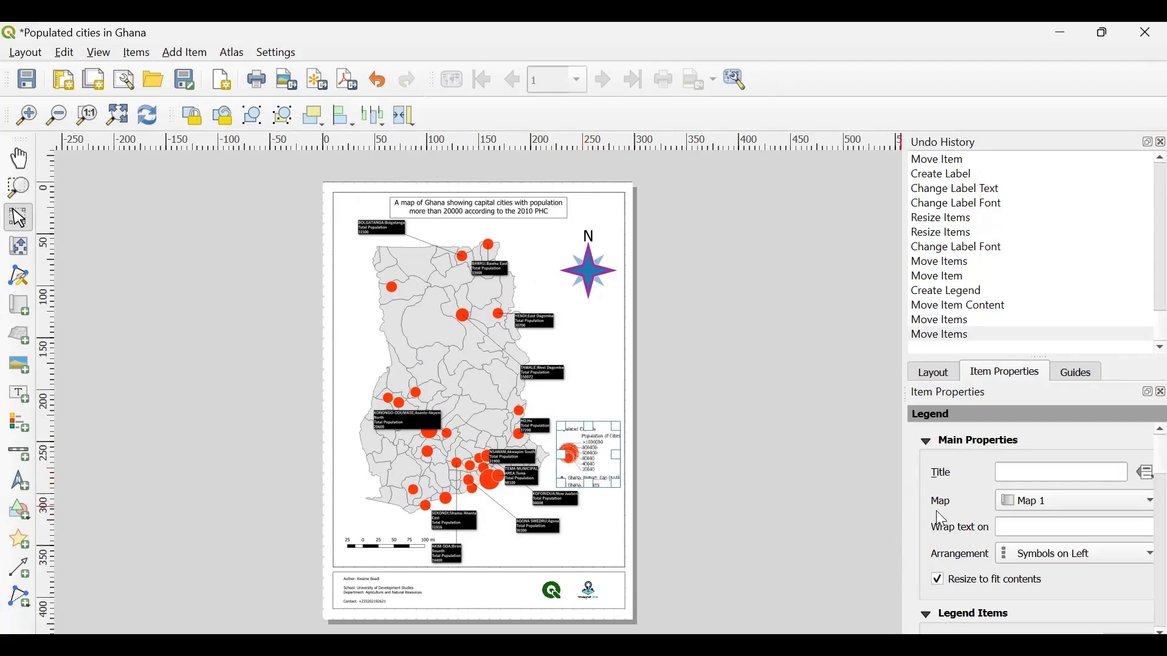
scroll(939, 513, down, 5)
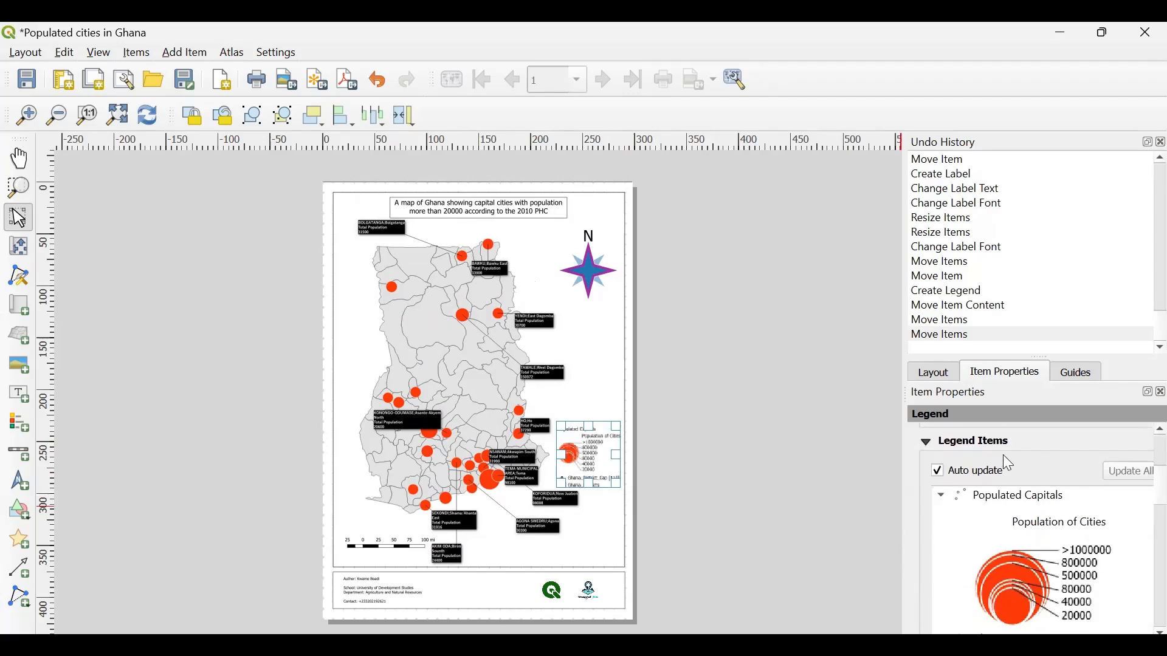
scroll(1013, 449, down, 1)
scroll(1014, 450, up, 1)
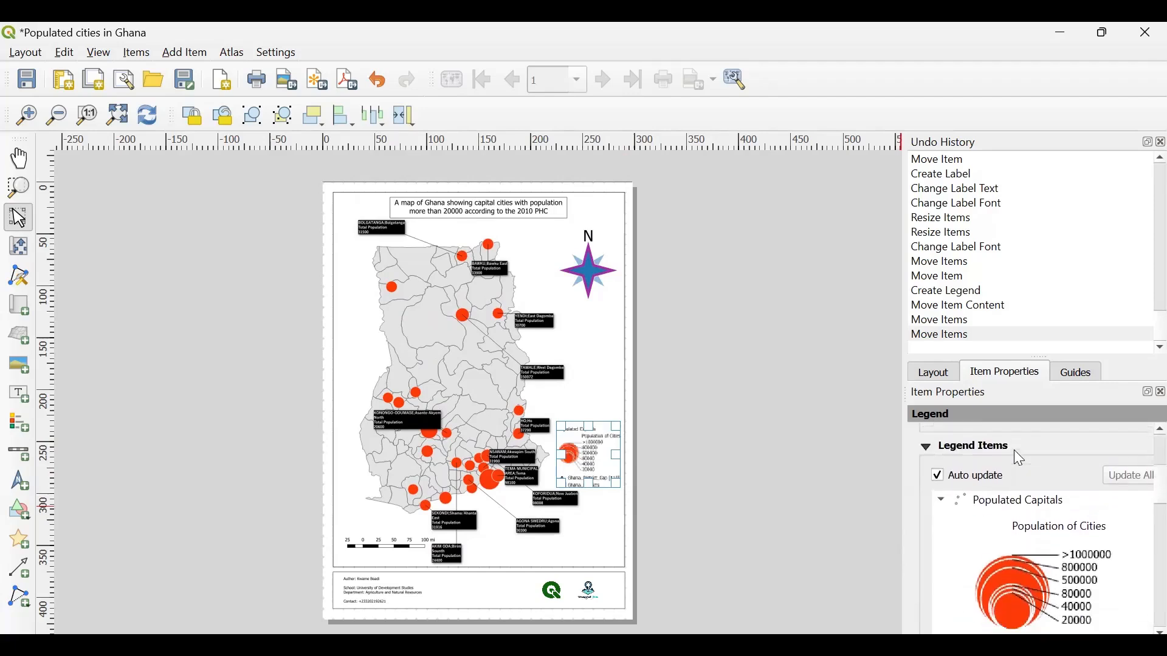
scroll(1014, 453, down, 1)
scroll(1057, 471, down, 1)
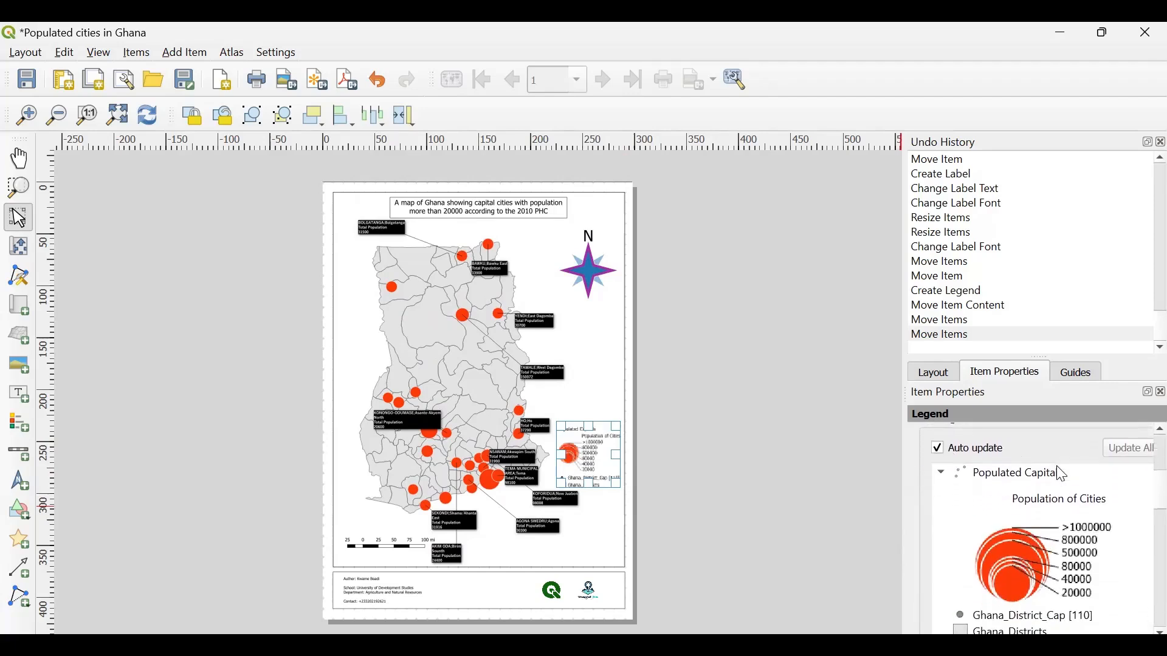
click(939, 450)
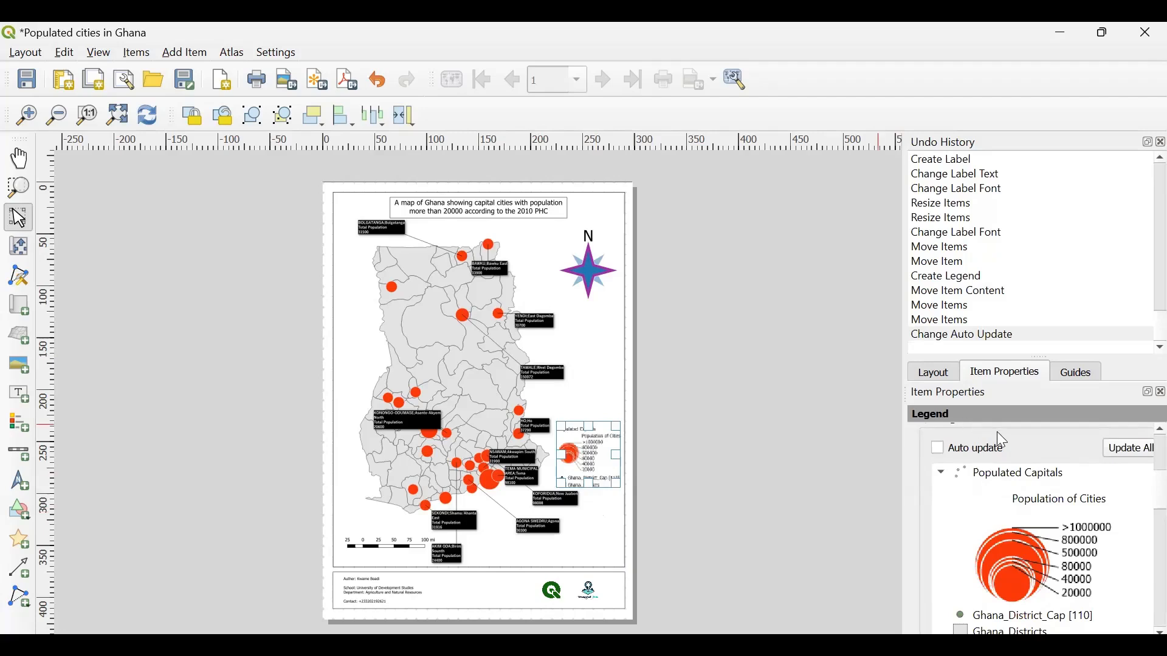
- Remove the Ghana_District_Cap entry from the legend
scroll(996, 435, down, 2)
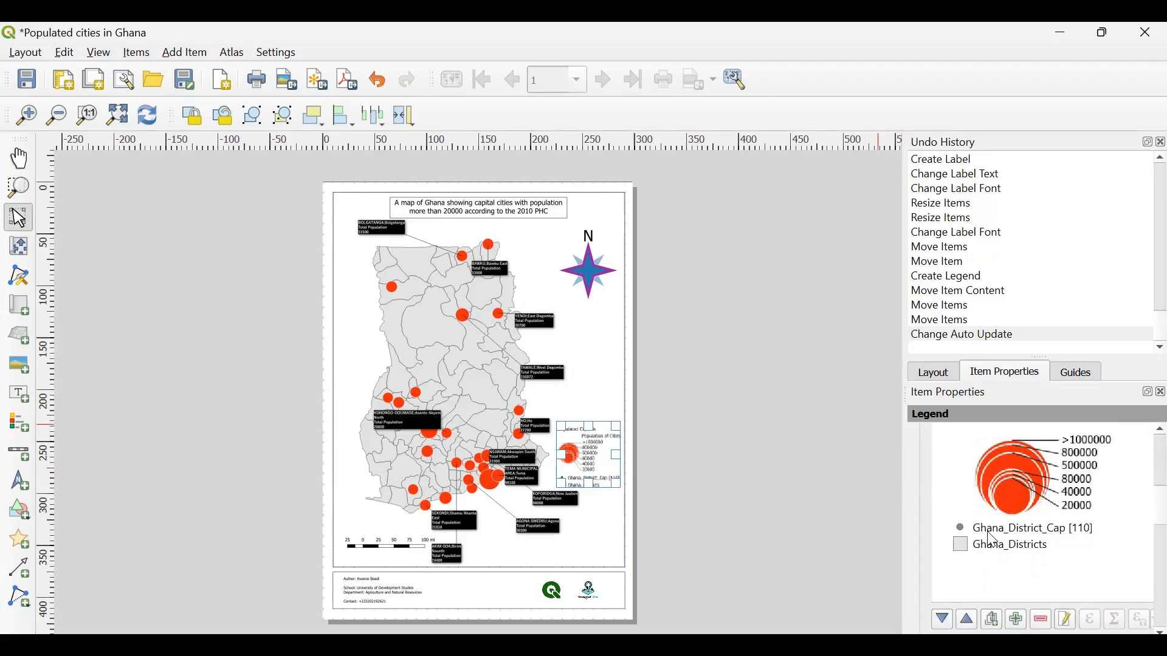
click(1033, 529)
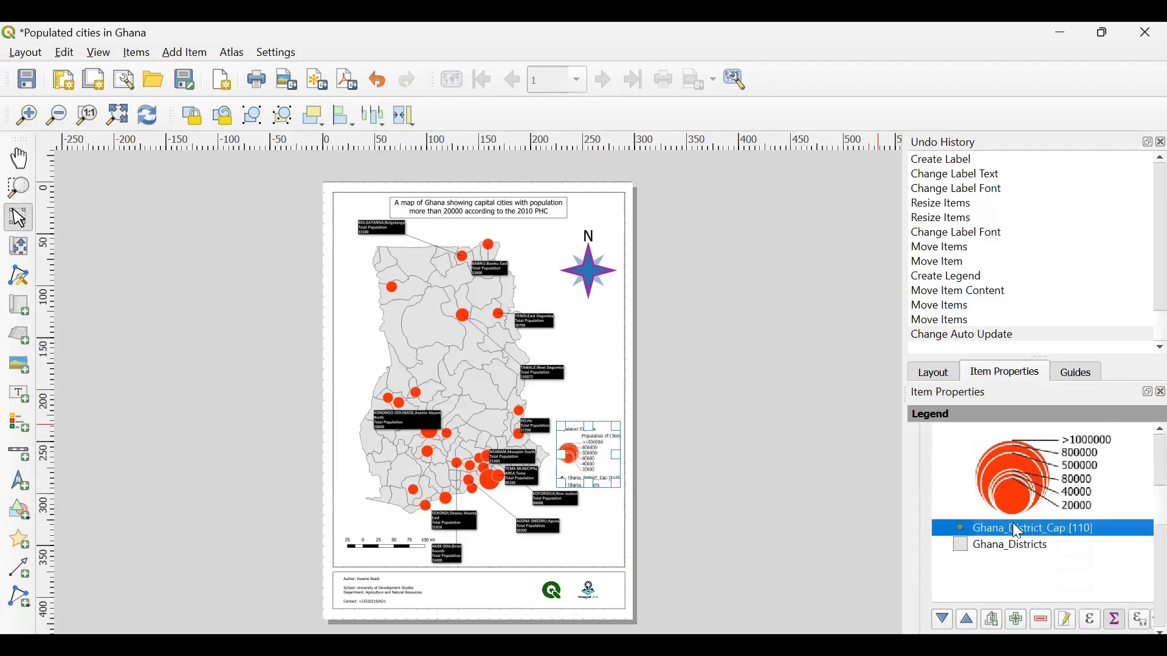
click(1045, 623)
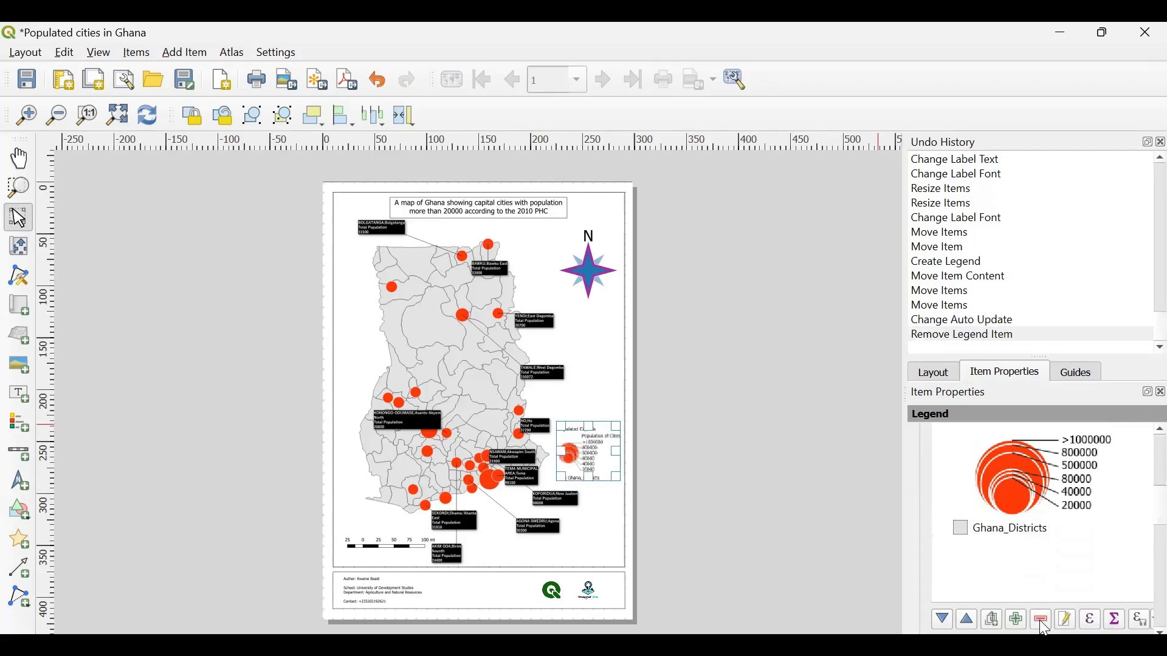
- Remove the Ghana_Districts entry from the legend, leaving only the Populated Capitals group
click(991, 530)
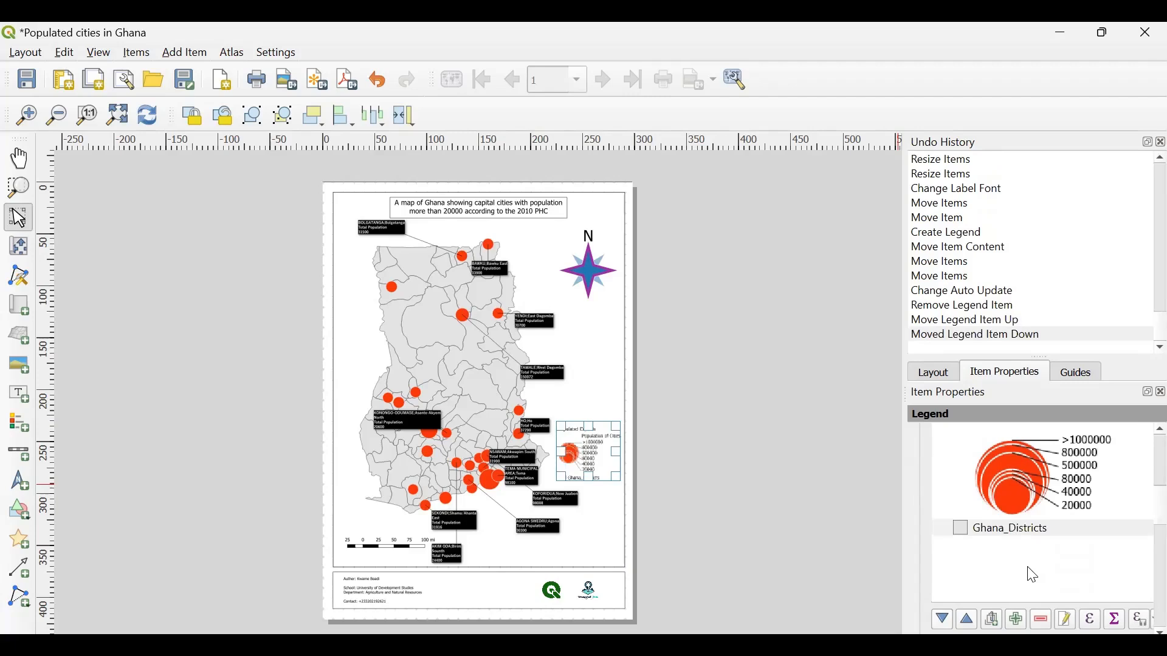
click(1022, 529)
click(1036, 620)
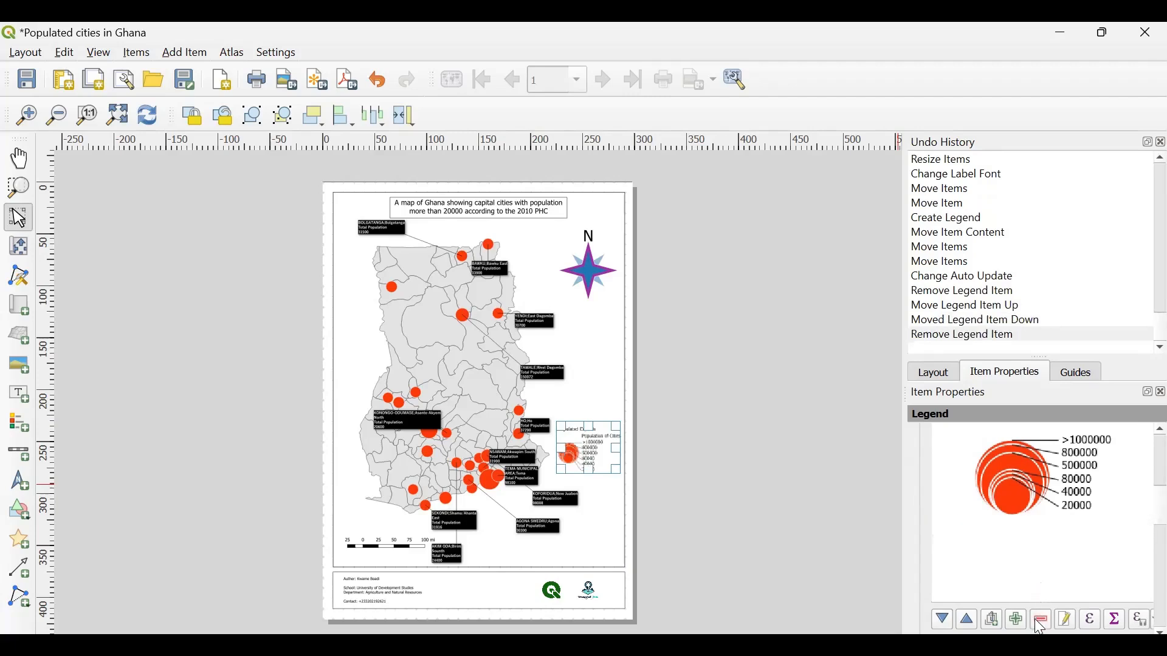
scroll(1028, 526, up, 5)
scroll(1028, 522, down, 1)
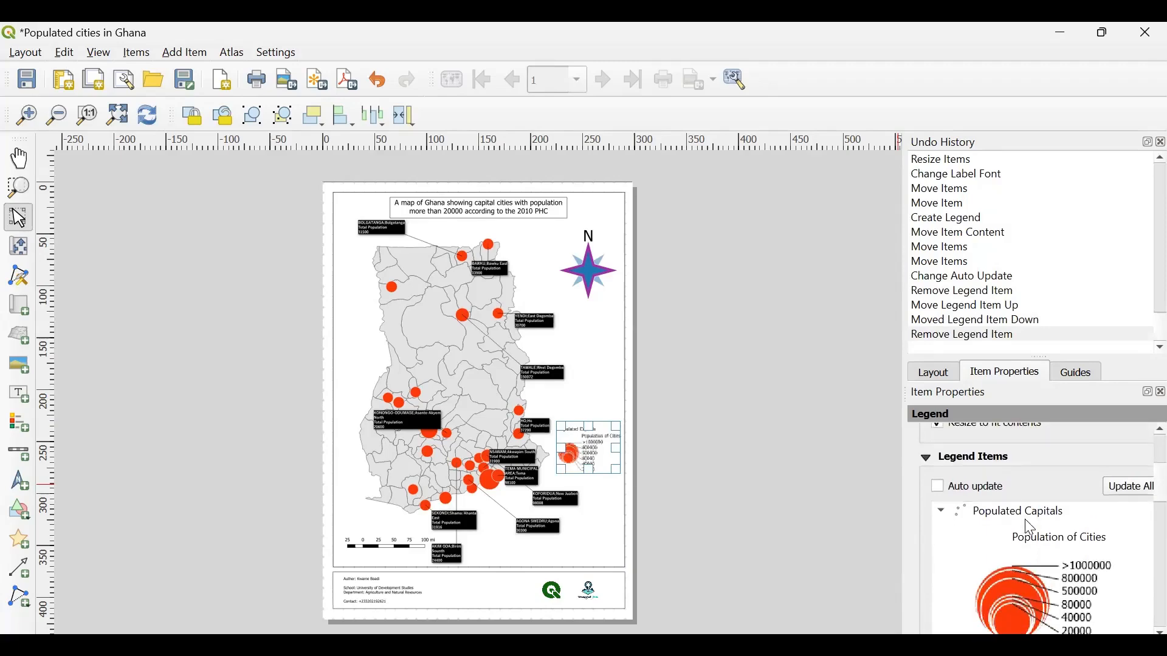
- Enable a frame around the legend and deselect it
click(737, 464)
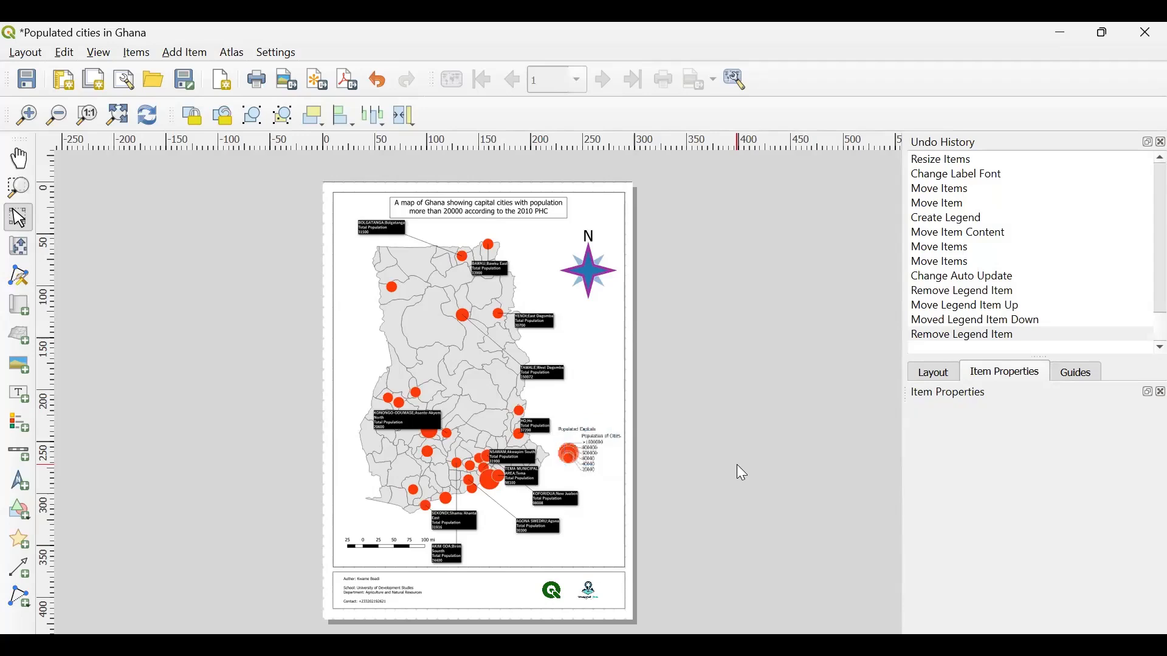
click(596, 448)
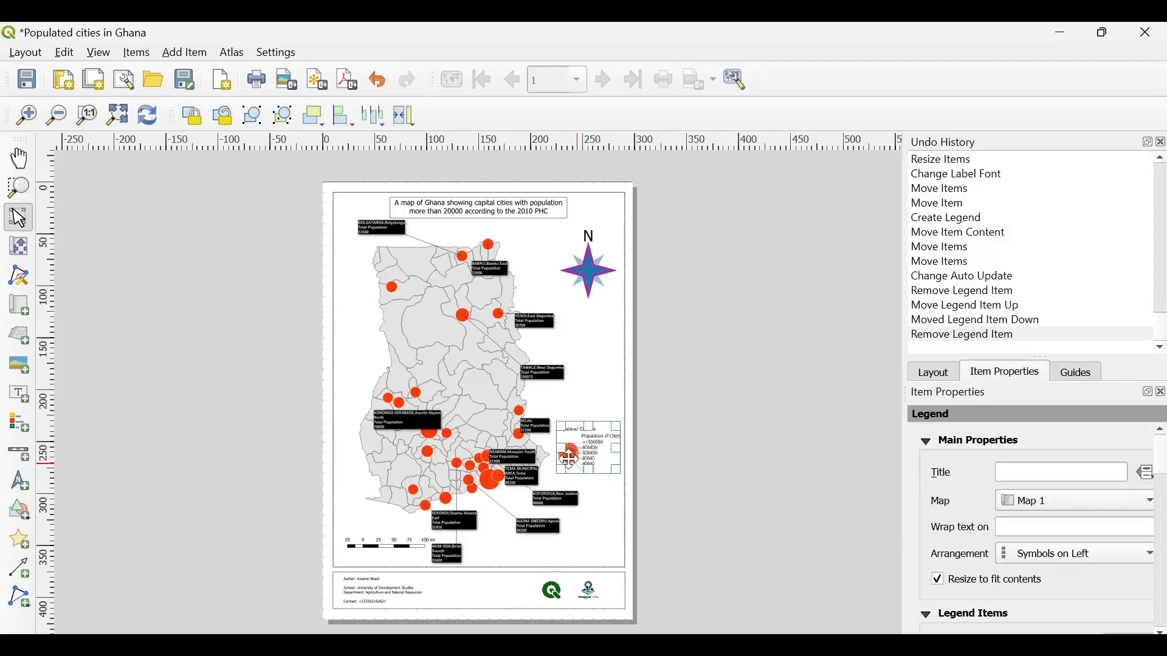
scroll(966, 520, down, 10)
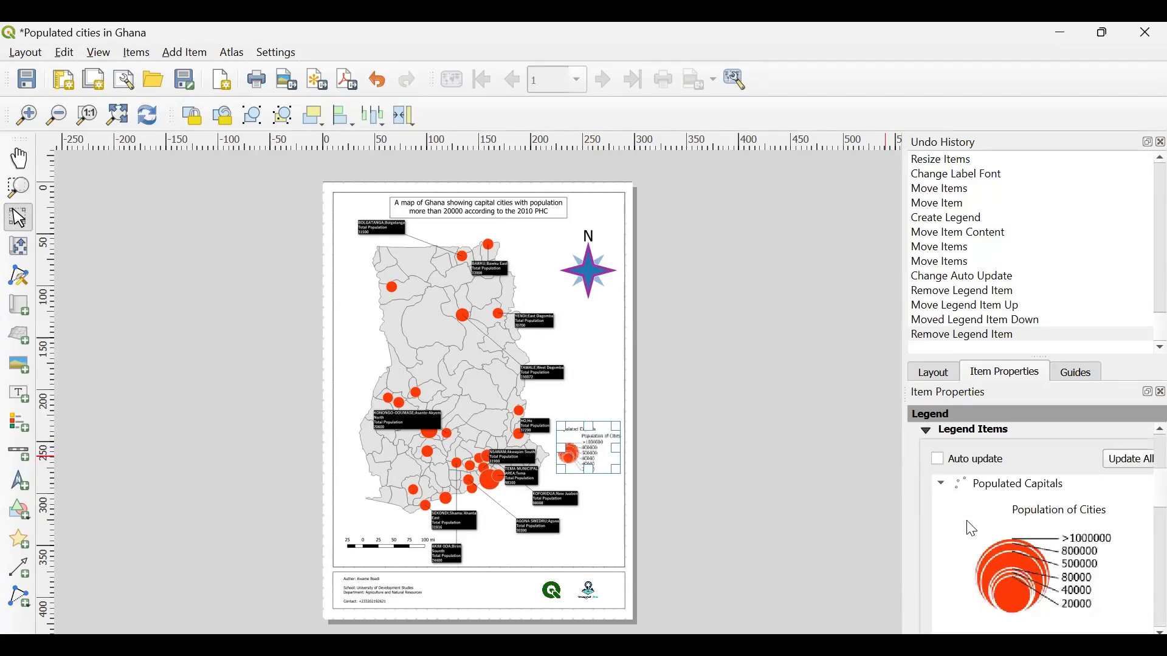
scroll(971, 529, down, 2)
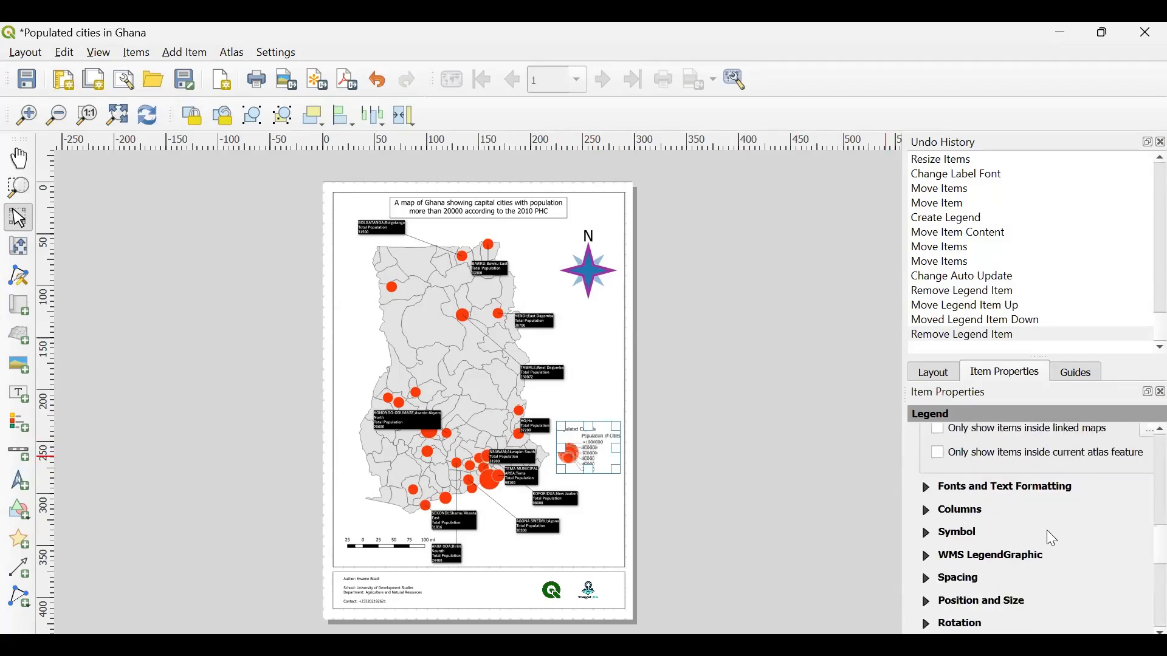
scroll(1047, 530, down, 3)
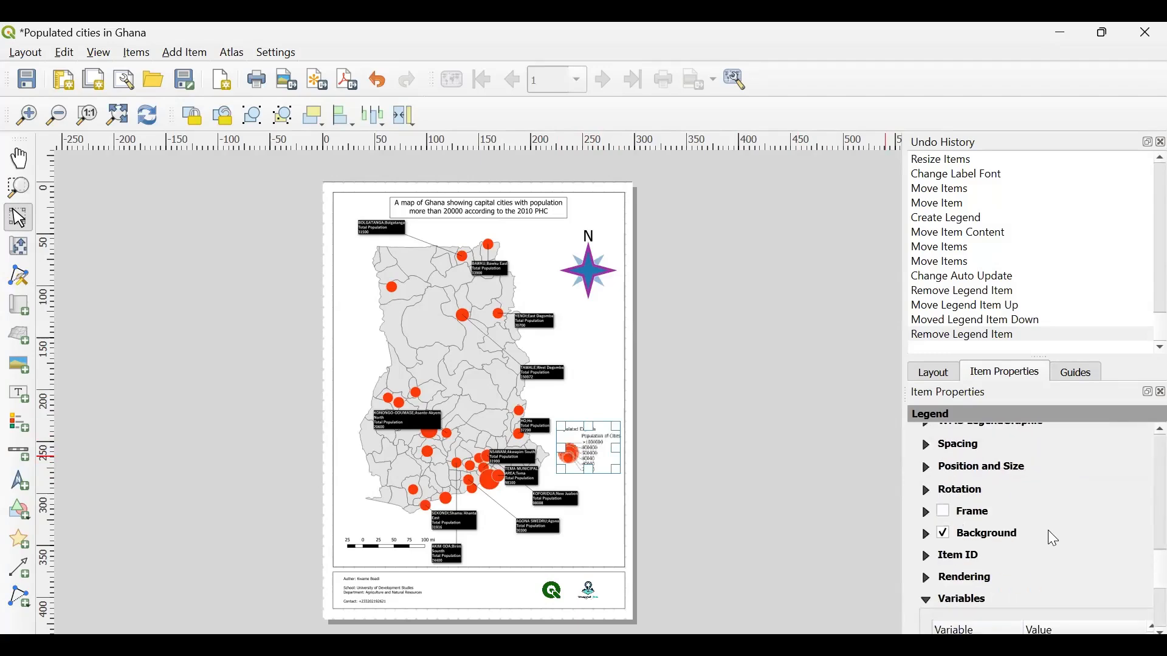
click(944, 511)
click(685, 392)
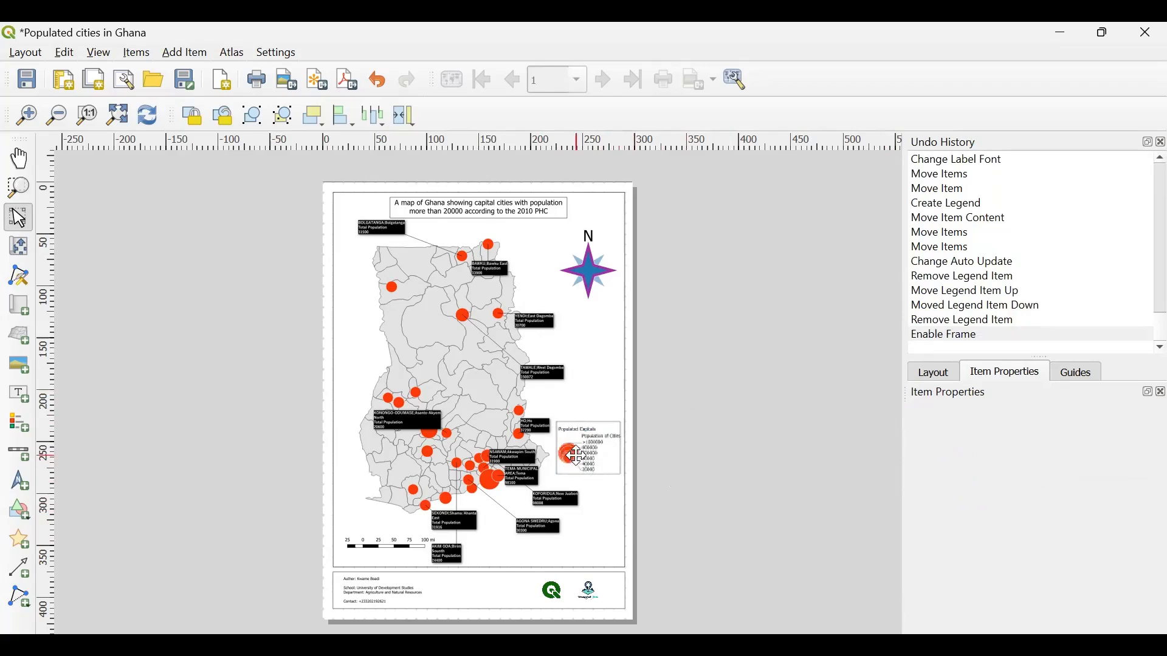
- Move the framed legend down into the map frame's lower-right corner, just above the footer, and save the project
drag(594, 449, 597, 538)
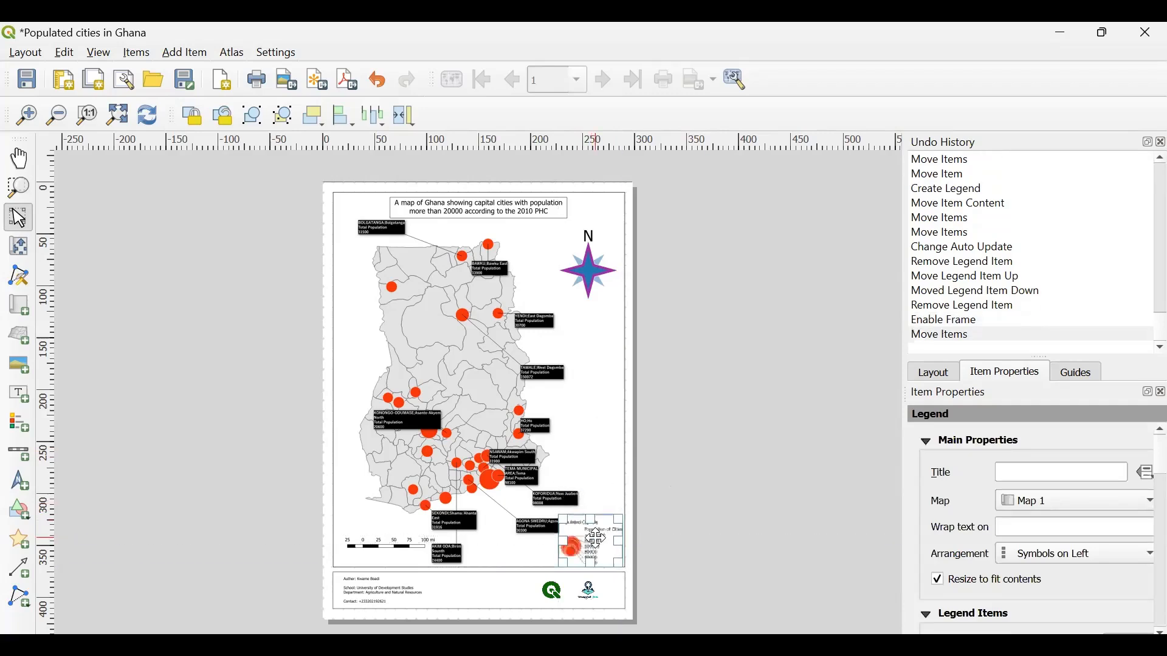
click(714, 454)
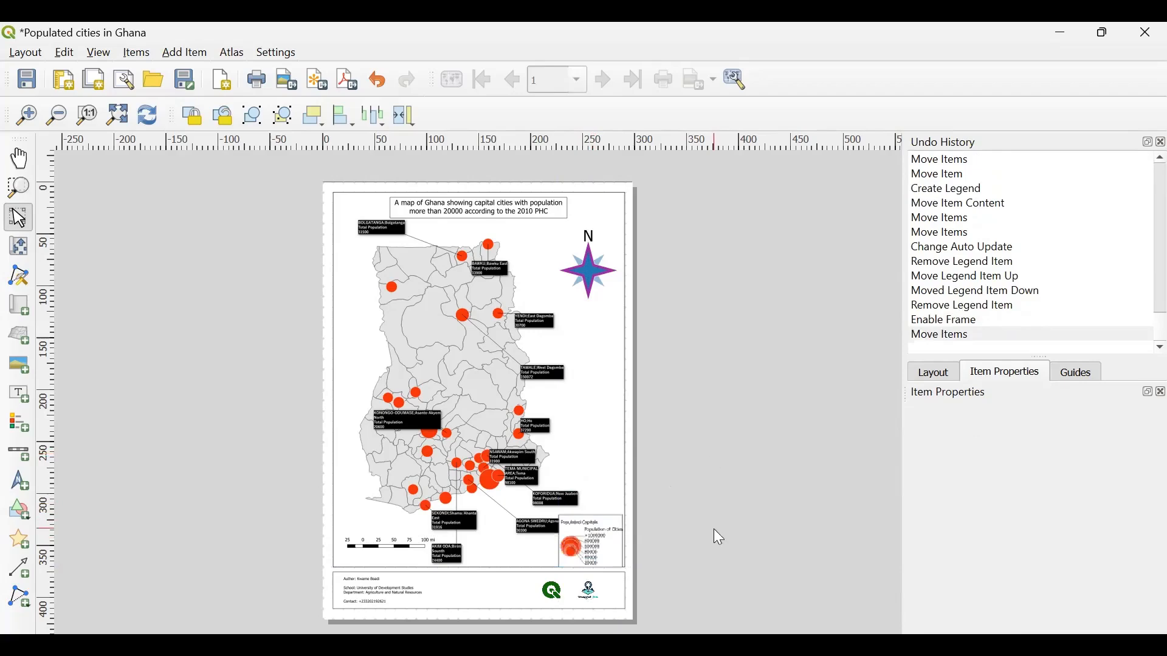
click(26, 79)
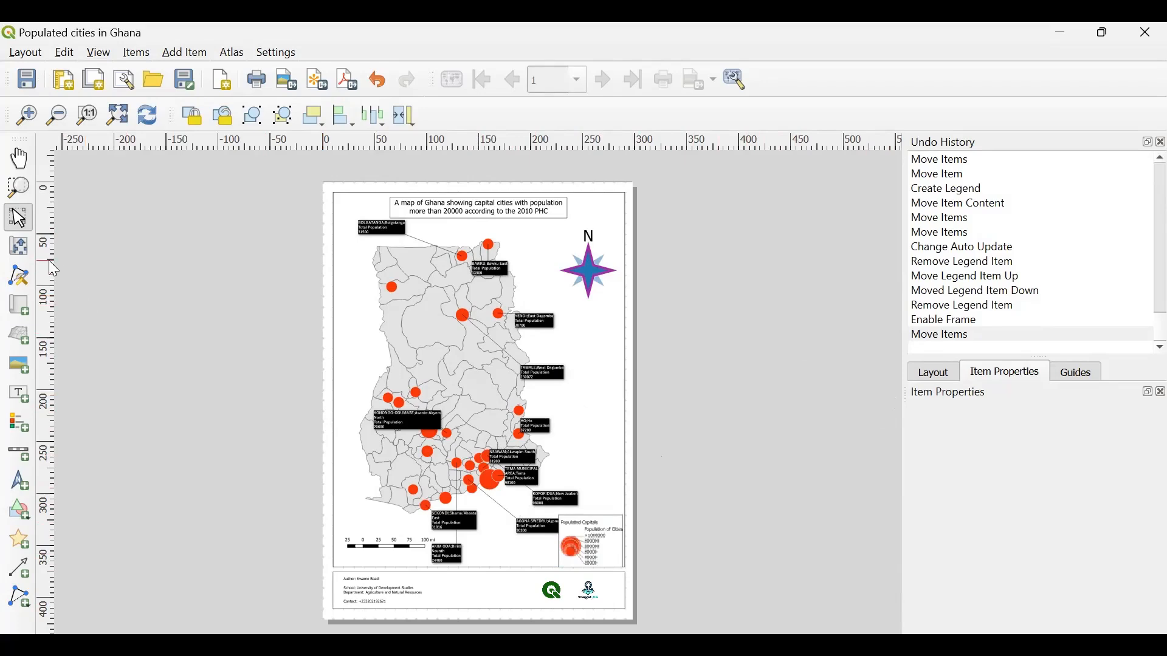
- Set the scale of the Ghana map item to 2400000
click(597, 399)
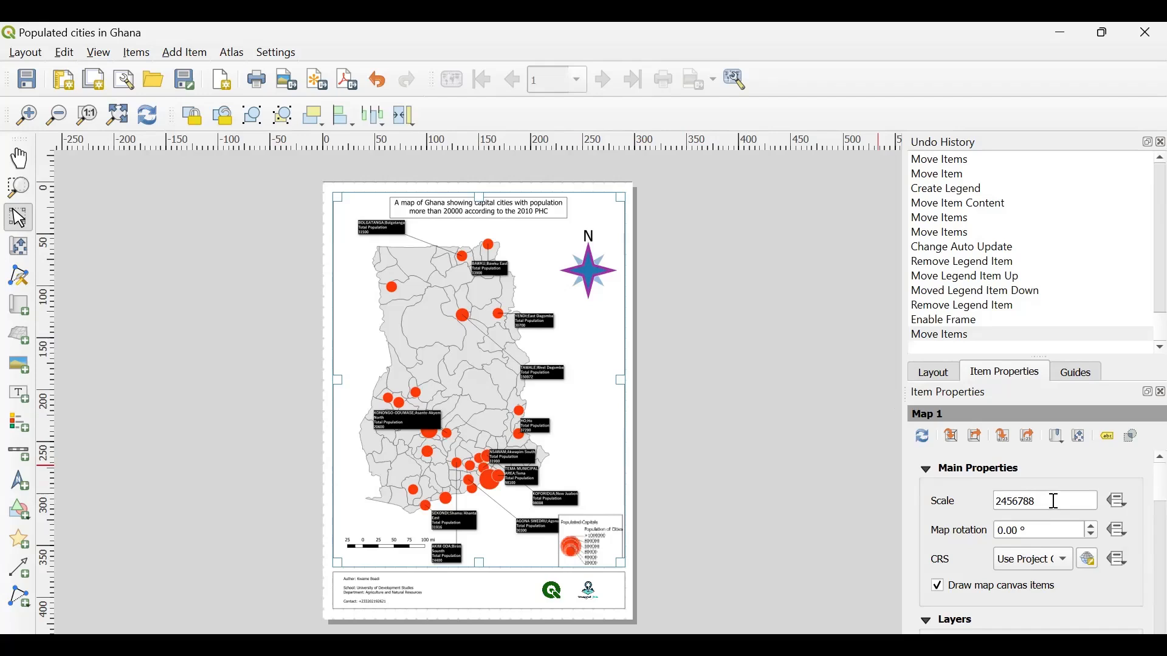
drag(1058, 501, 1011, 502)
text(00000)
key(Return)
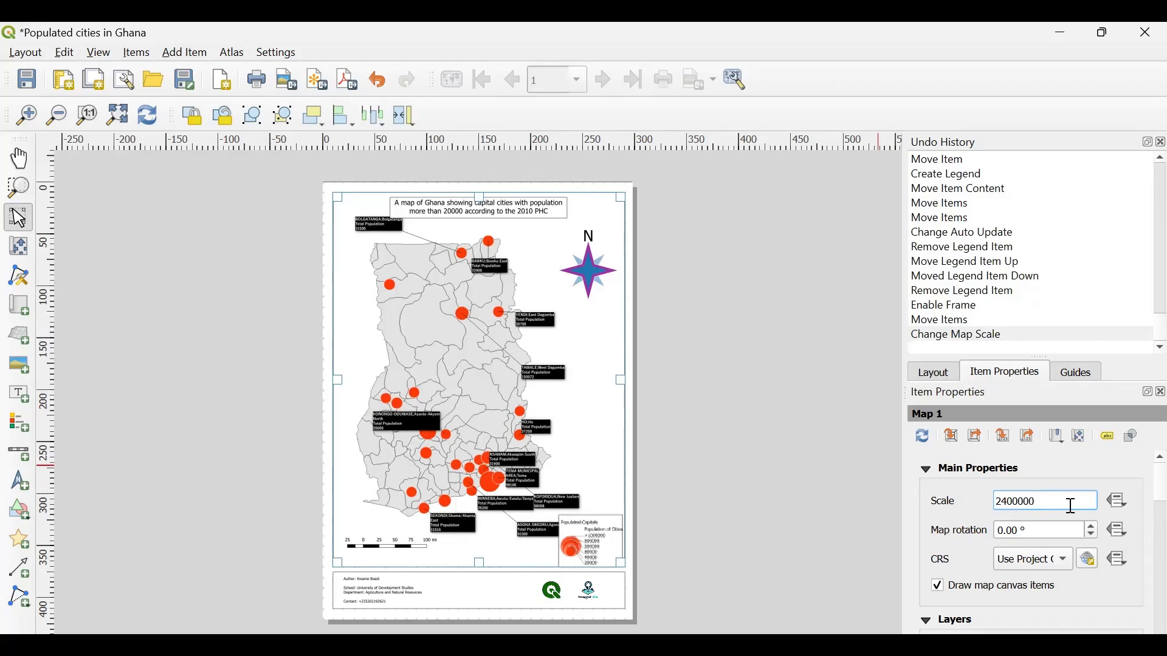